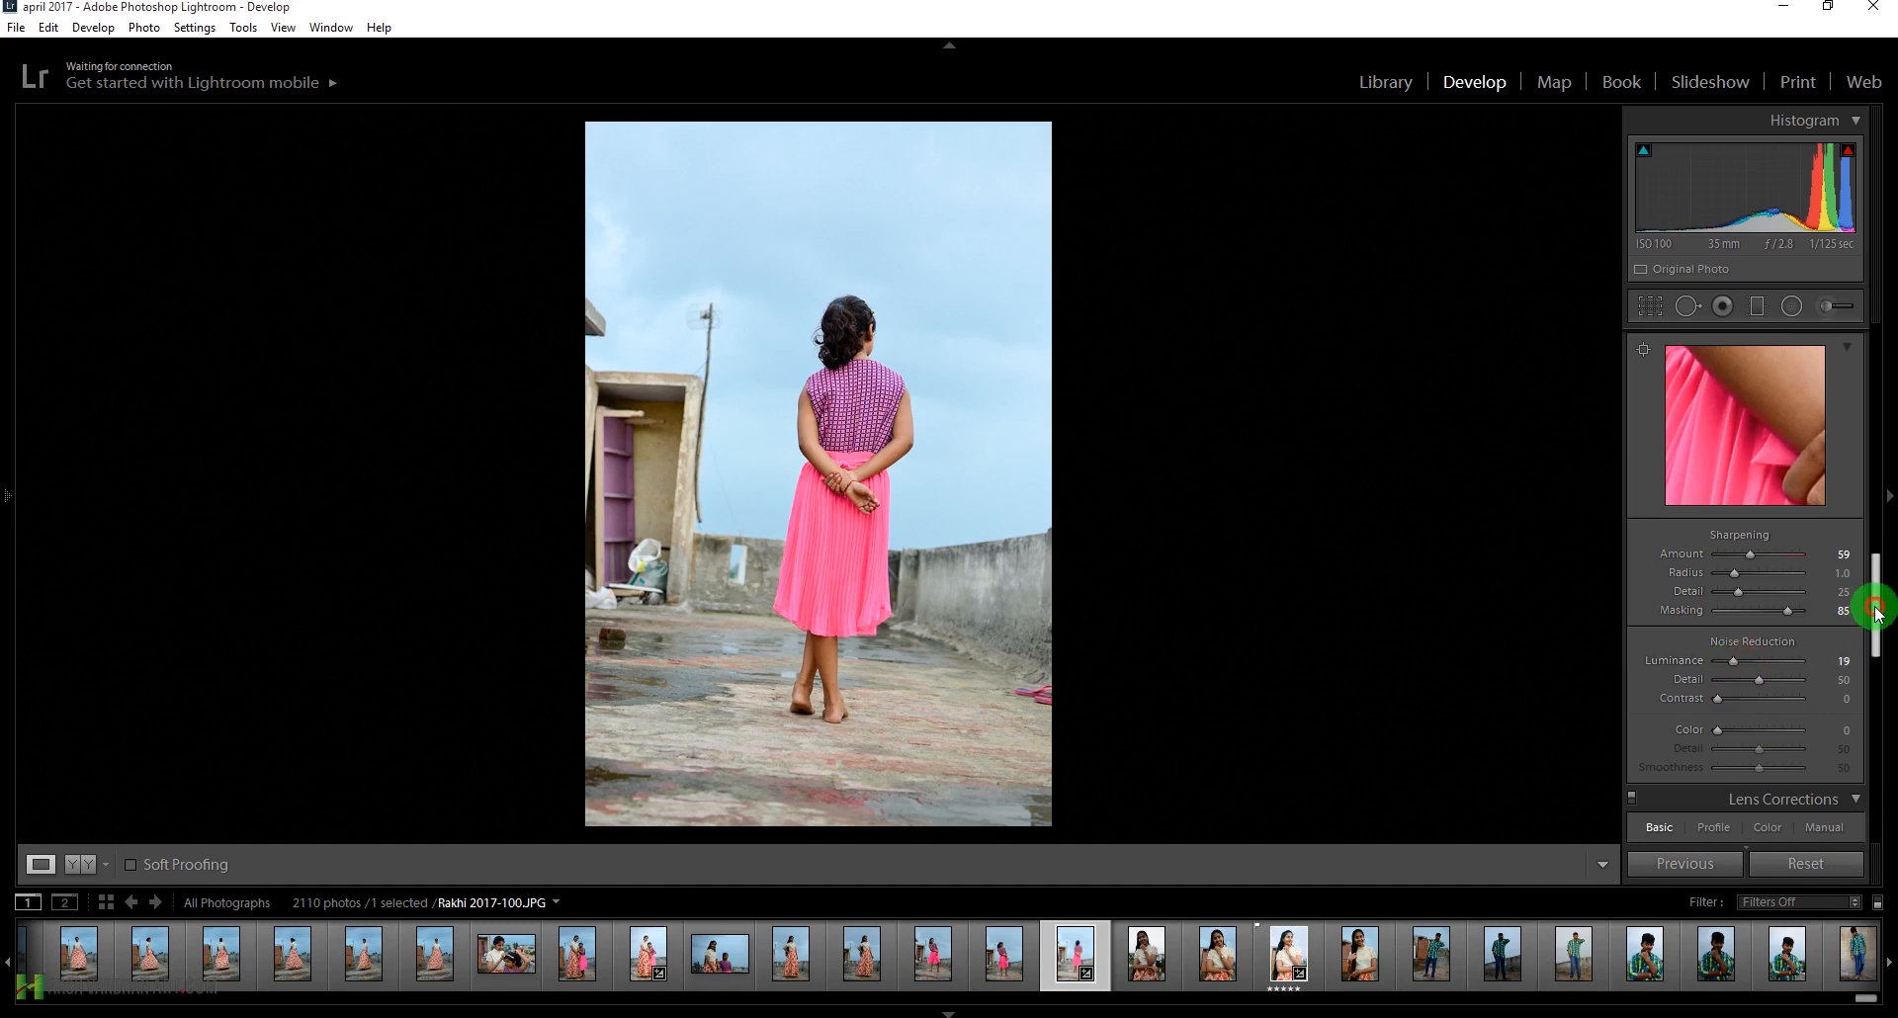
Enable profile corrections and chromatic aberration removal in the photo's lens corrections
{"action": "left_click_drag", "start_coordinate": [1879, 613], "coordinate": [1878, 687]}
{"action": "left_click", "coordinate": [1672, 442]}
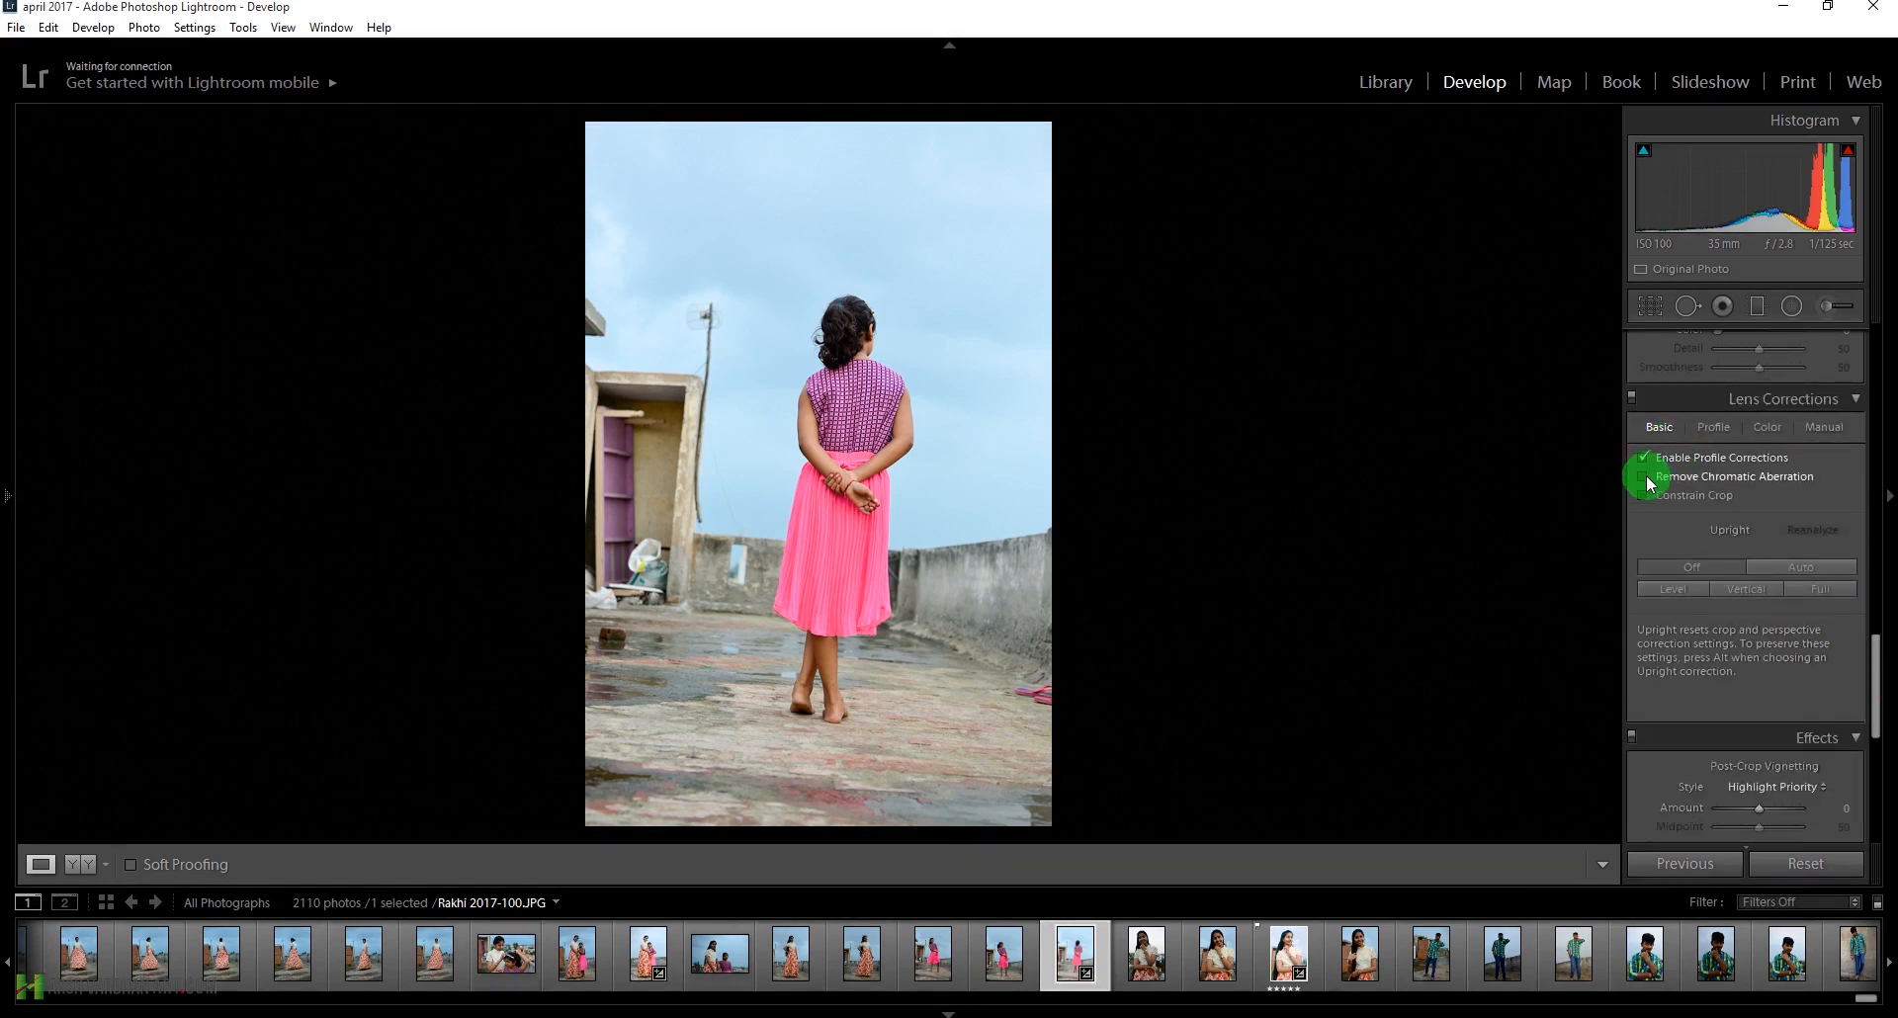
{"action": "left_click", "coordinate": [1645, 479]}
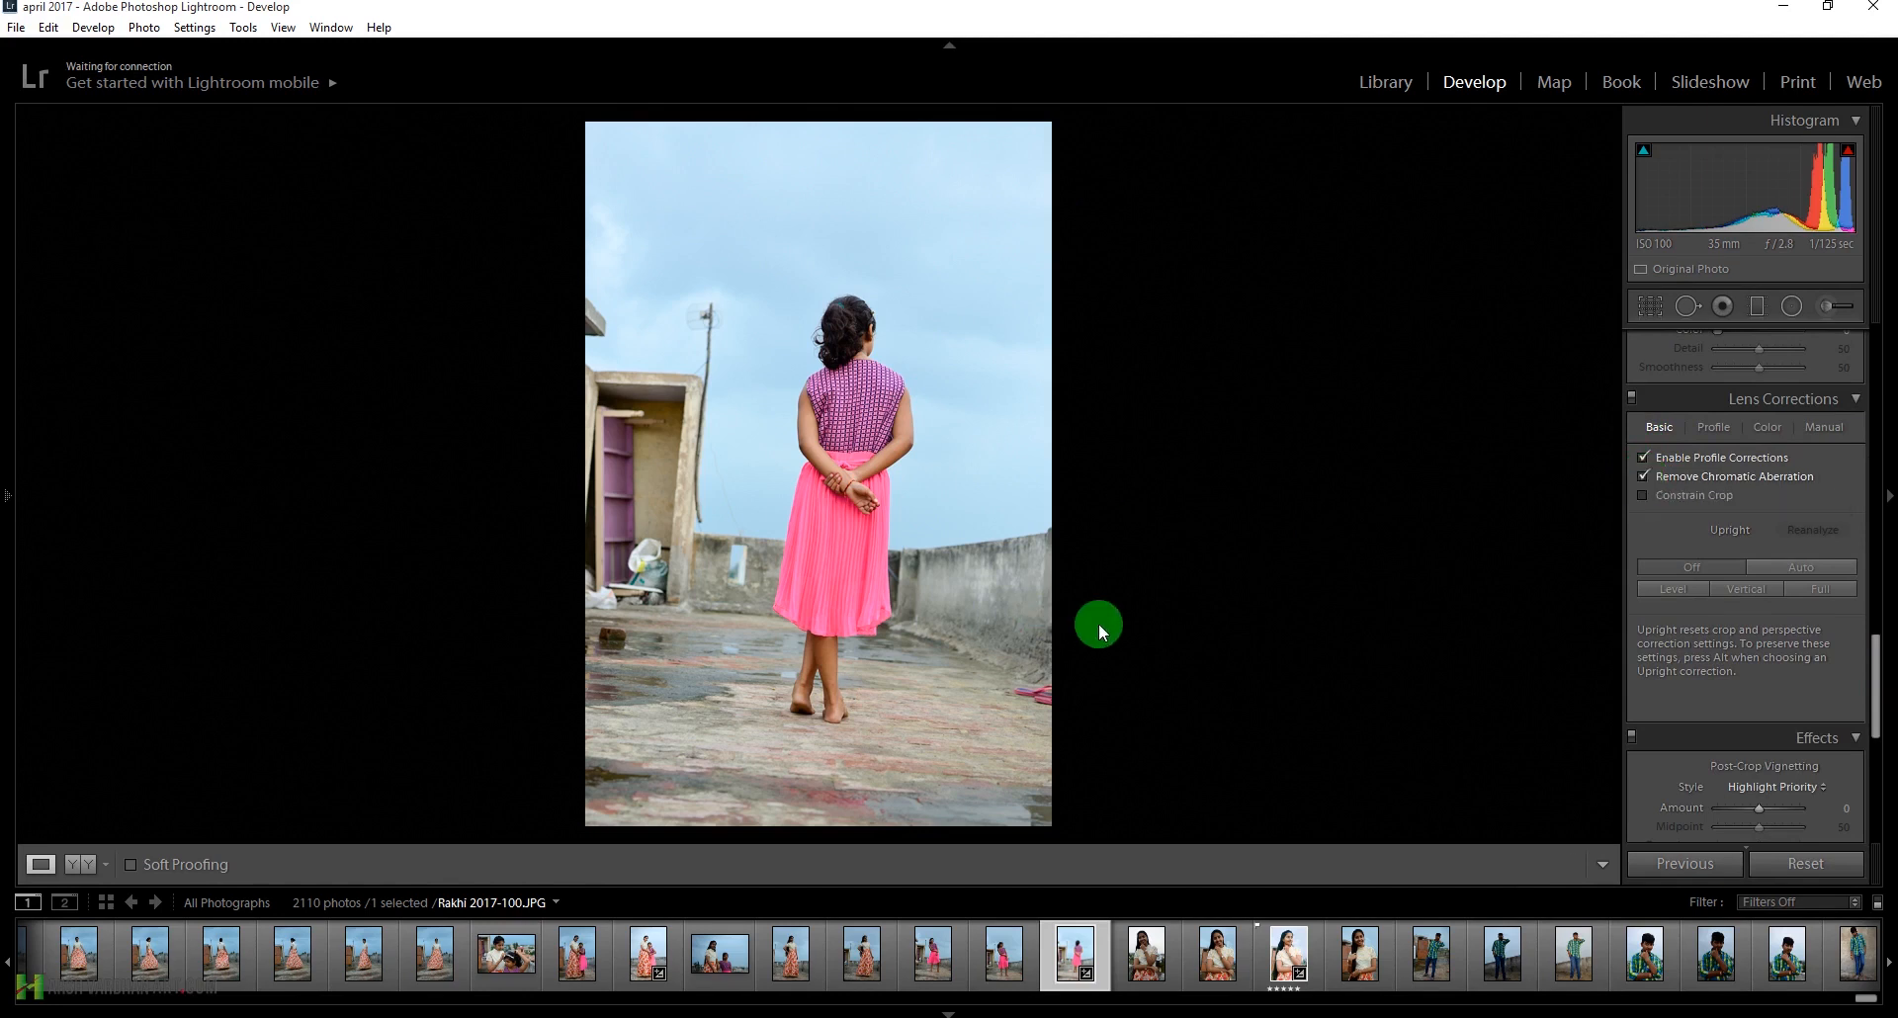
Straighten the photo with the crop's Straighten tool to an angle of about -7.14 and apply the crop
{"action": "left_click", "coordinate": [1652, 309]}
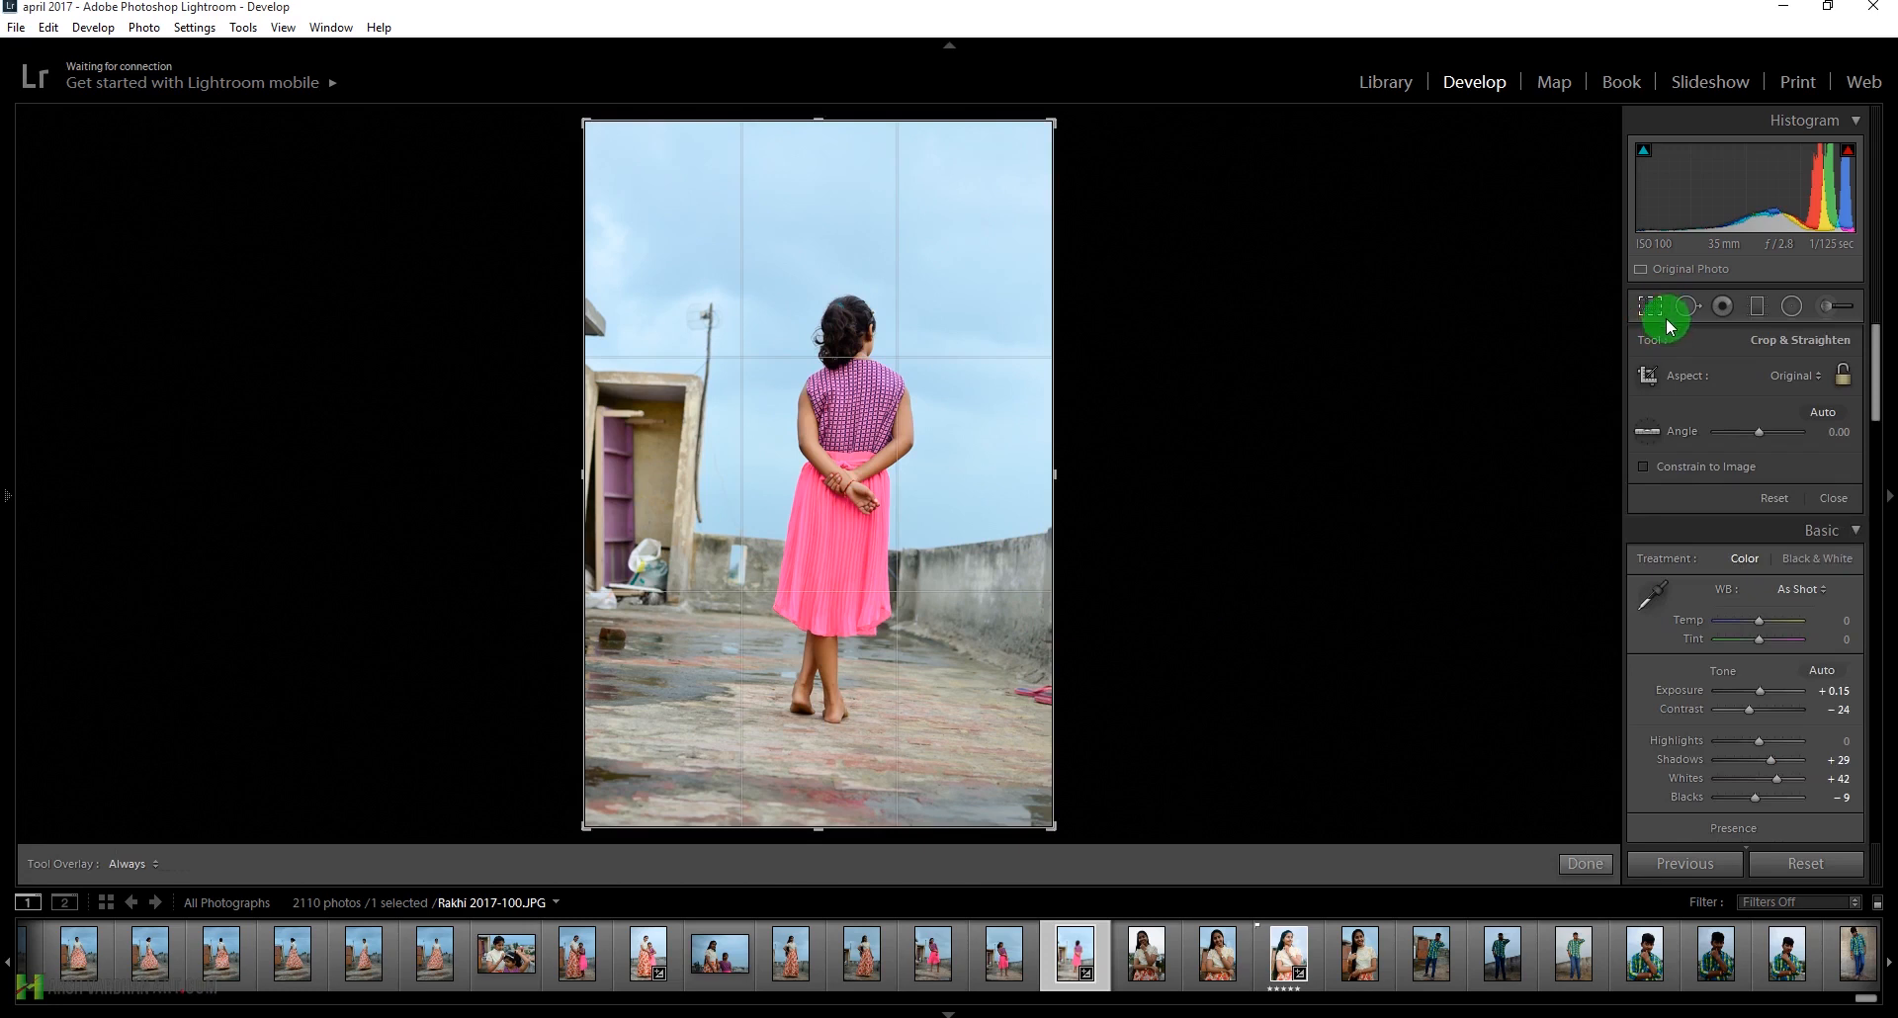
{"action": "left_click", "coordinate": [1655, 436]}
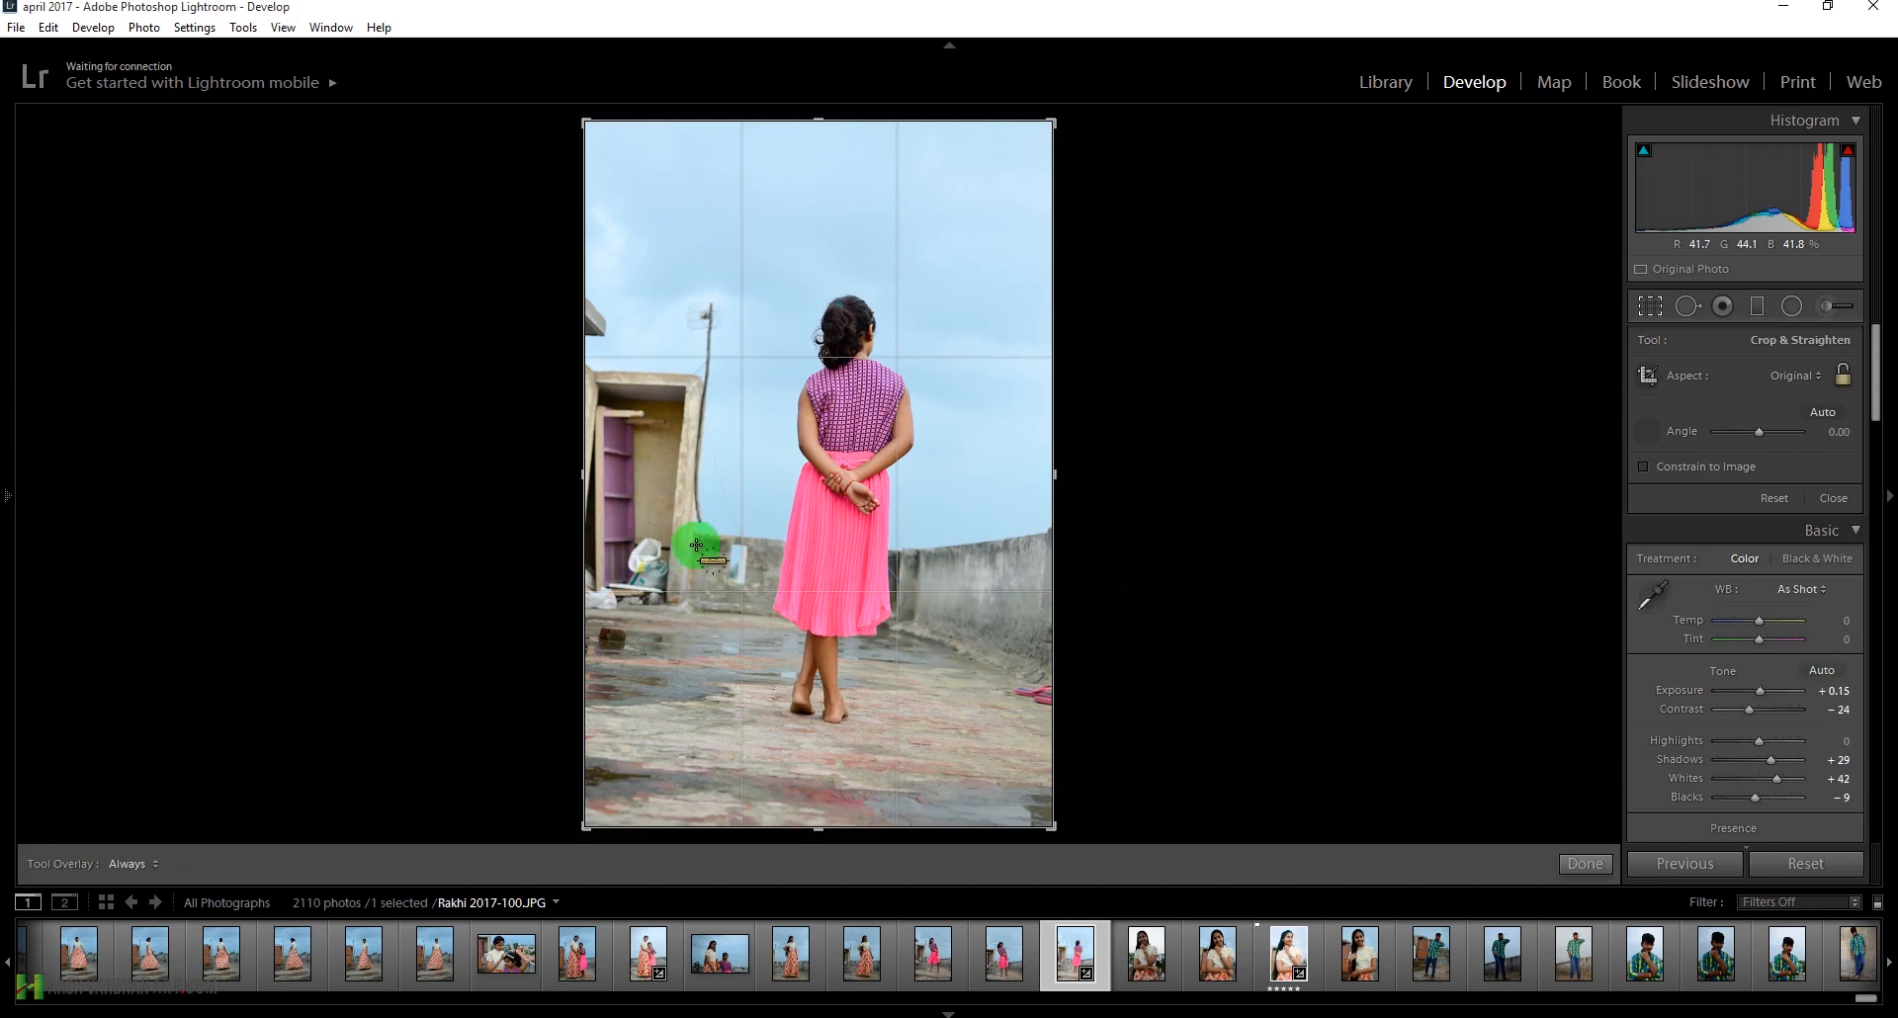
{"action": "left_click_drag", "start_coordinate": [581, 607], "coordinate": [1086, 627]}
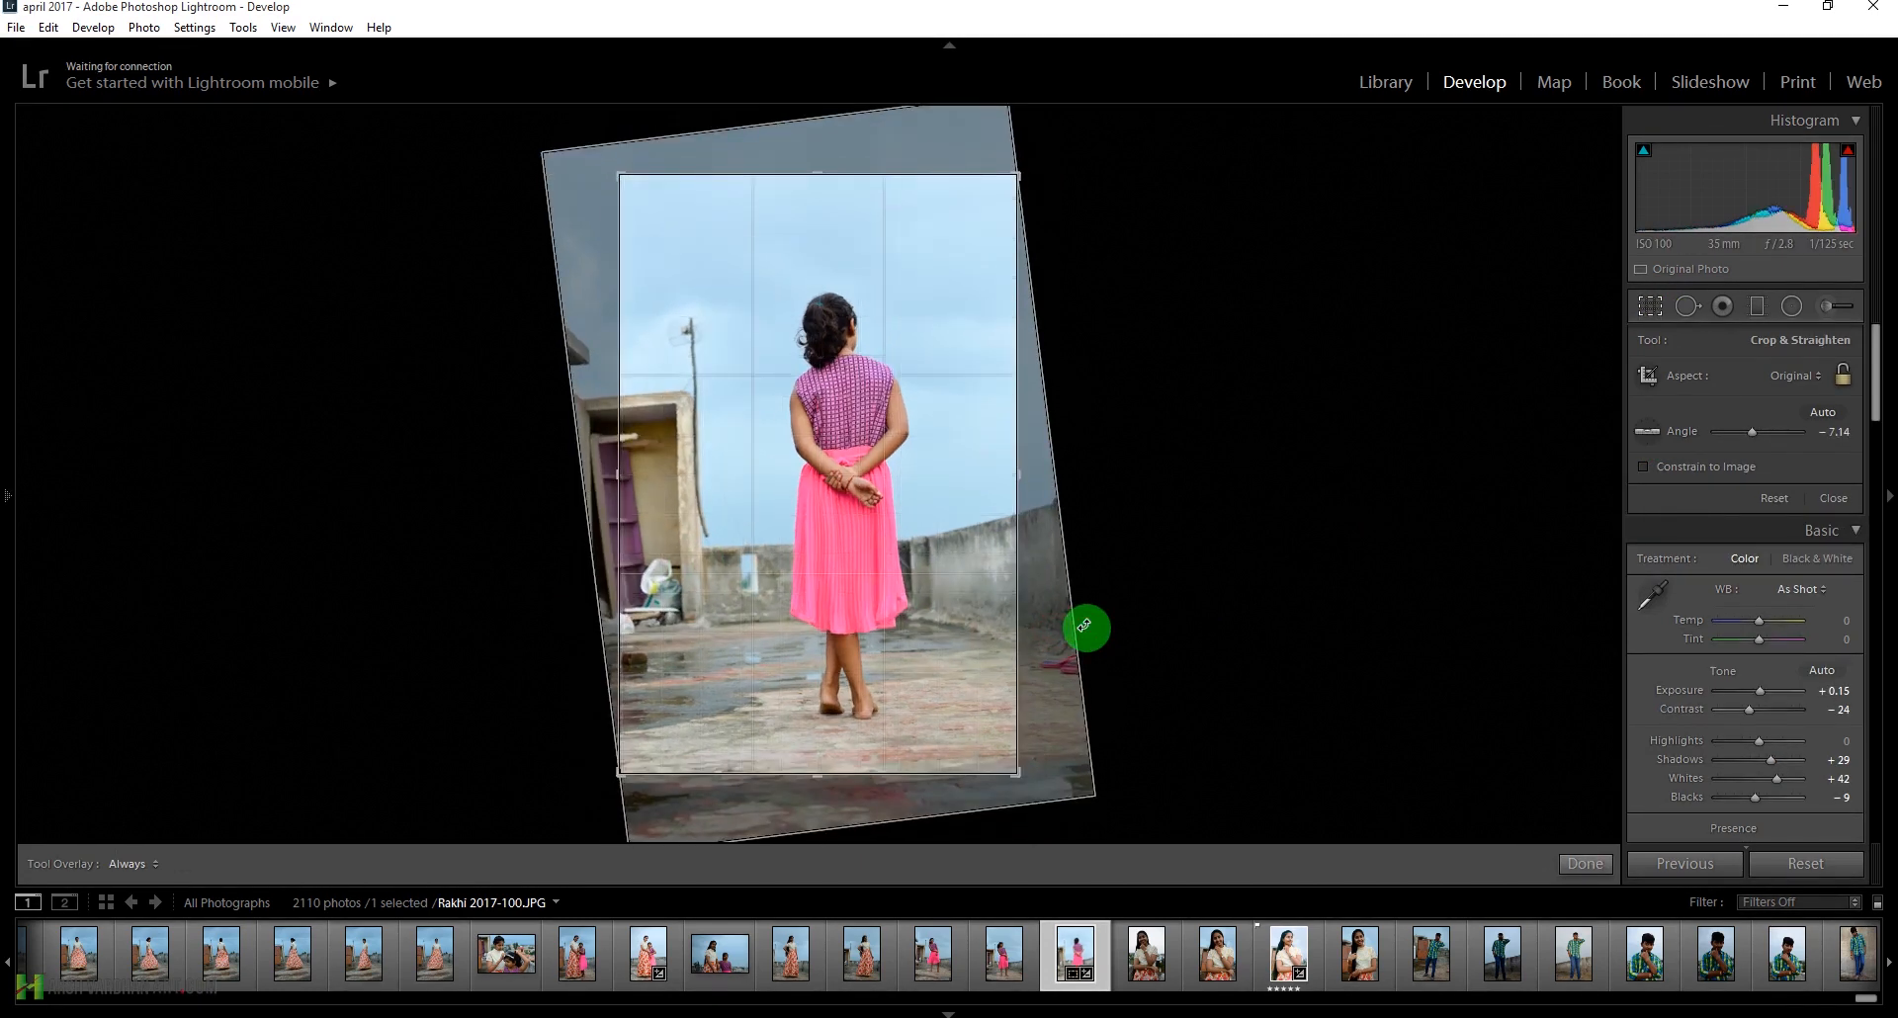
{"action": "key", "text": "Return"}
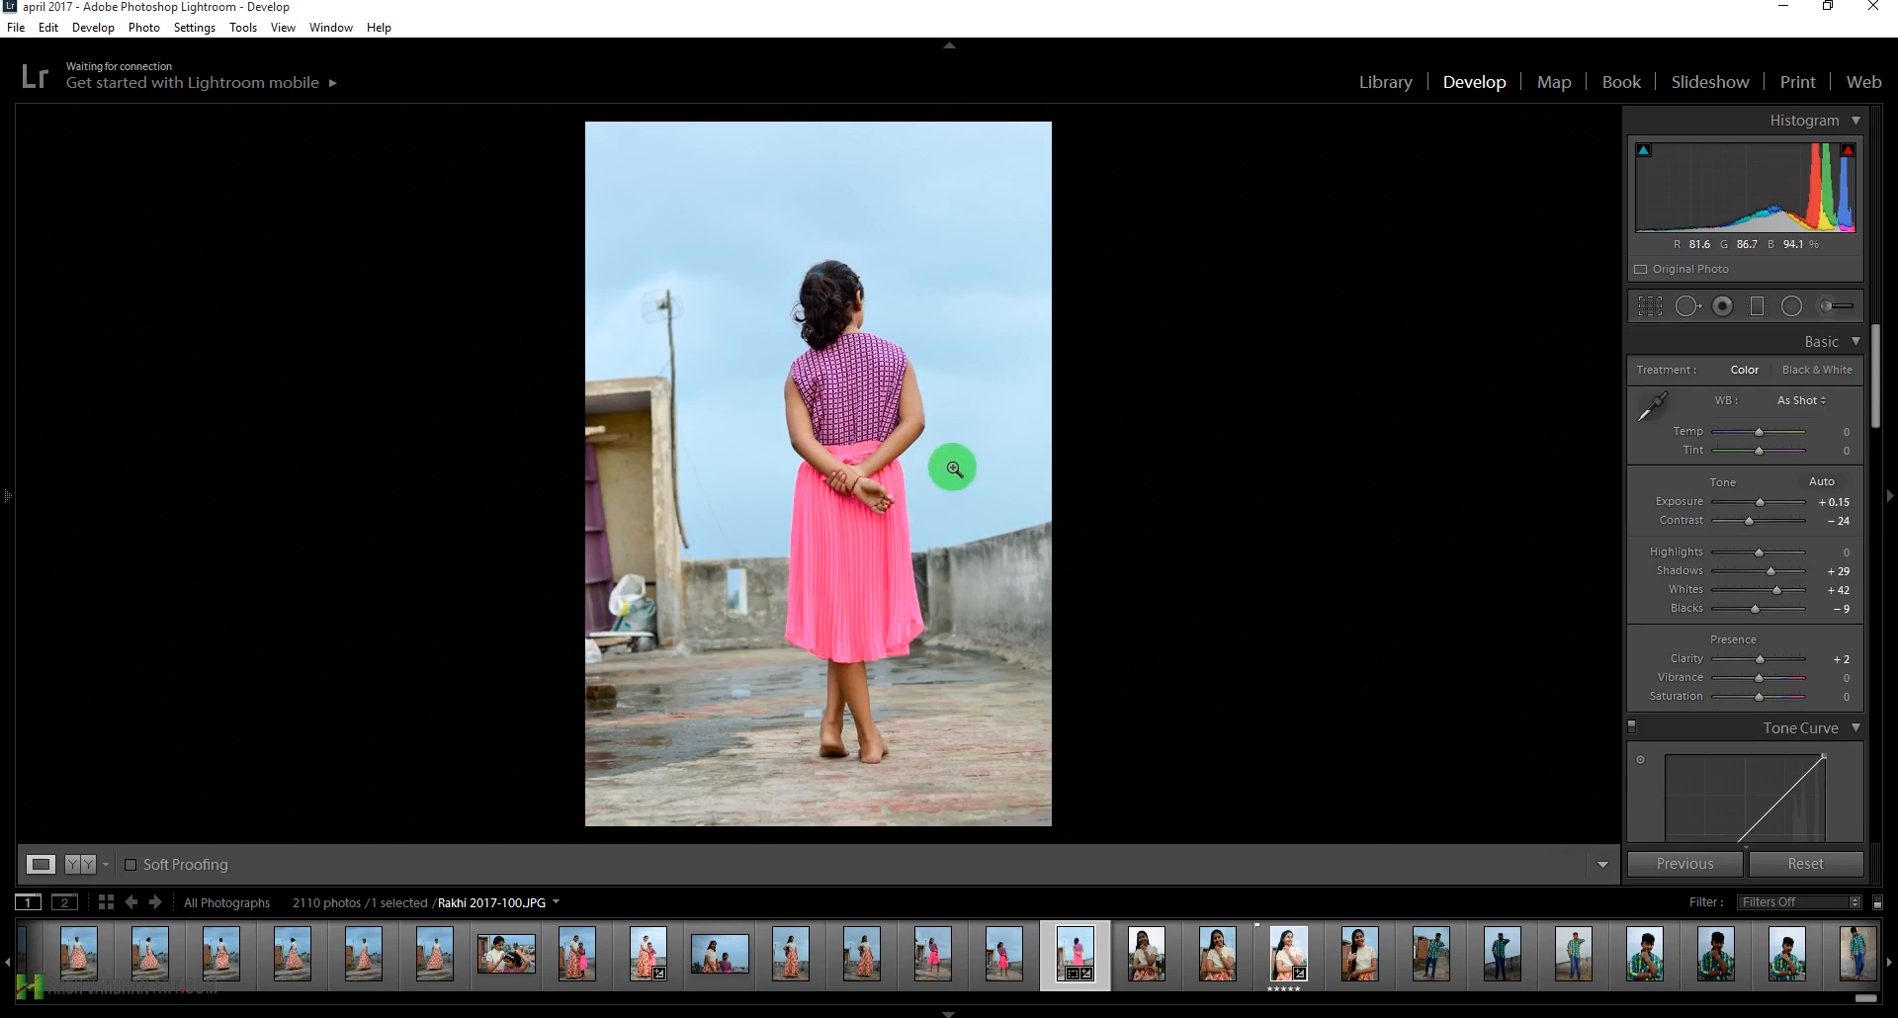
Export the straightened photo with the Open in Photoshop user preset
{"action": "right_click", "coordinate": [1073, 951]}
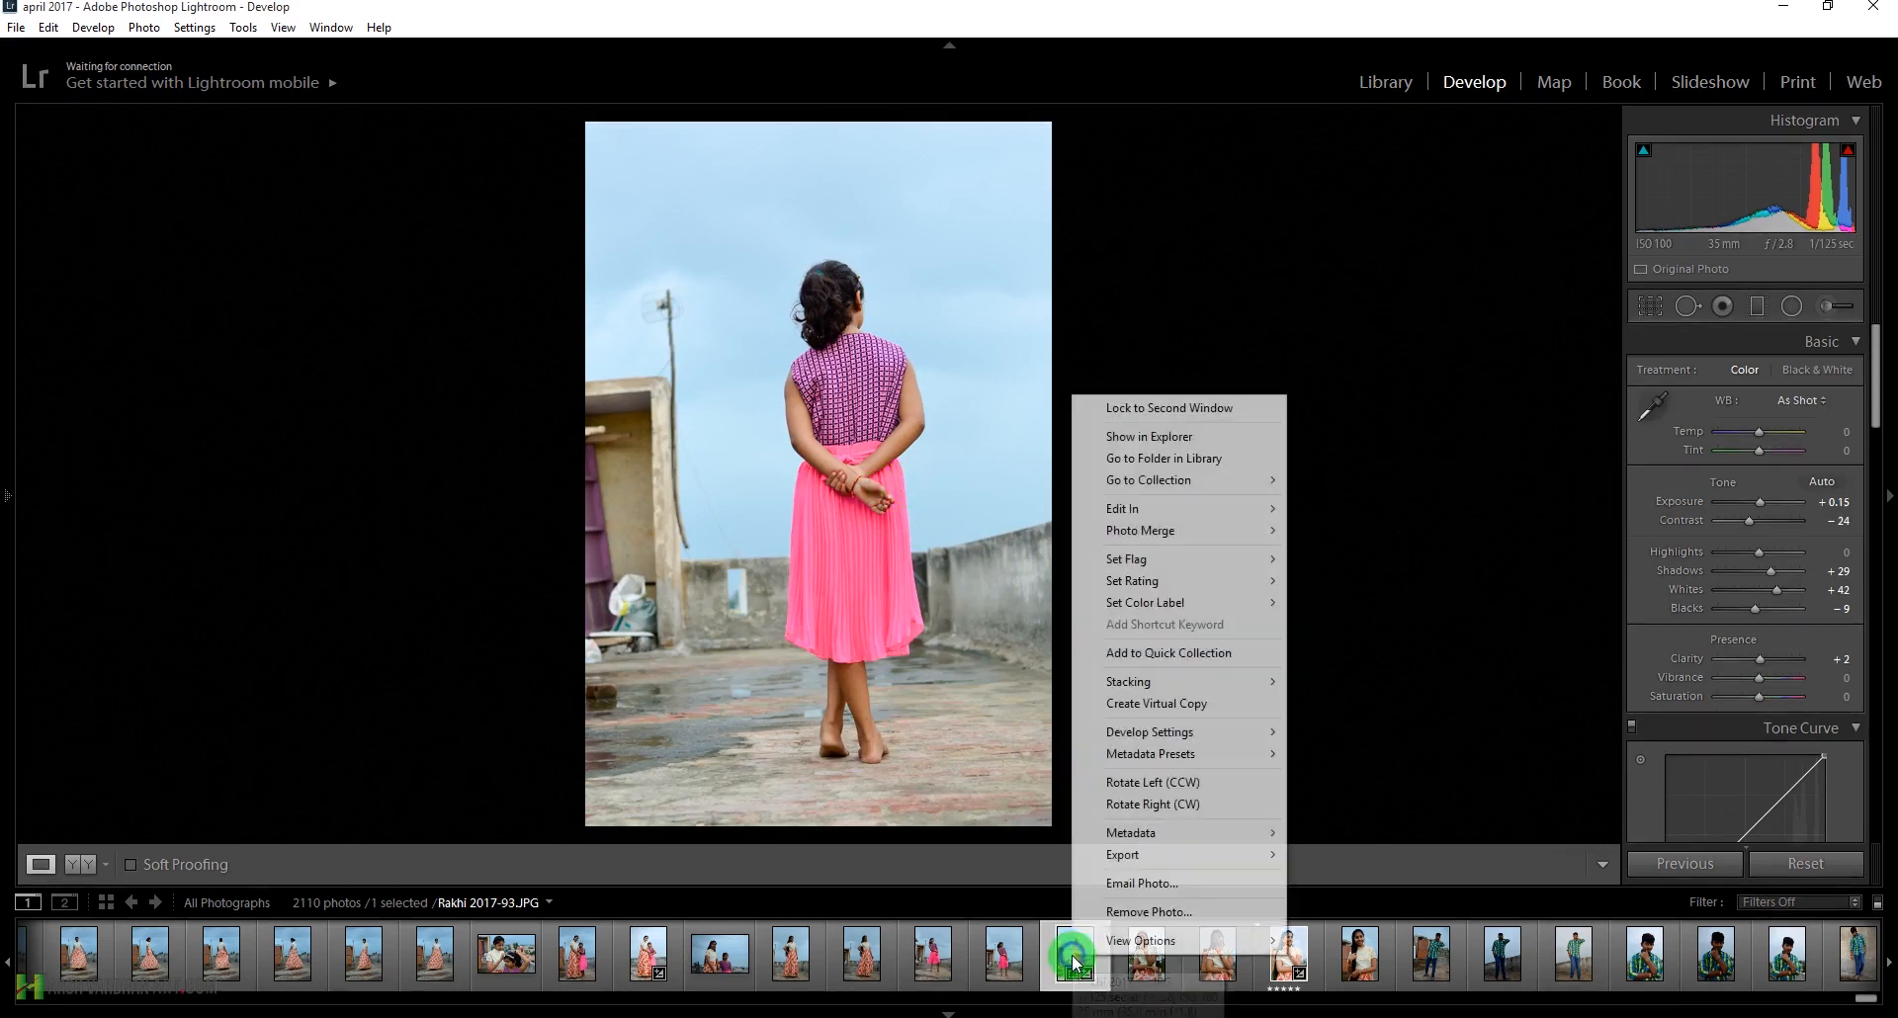
{"action": "mouse_move", "coordinate": [1198, 858]}
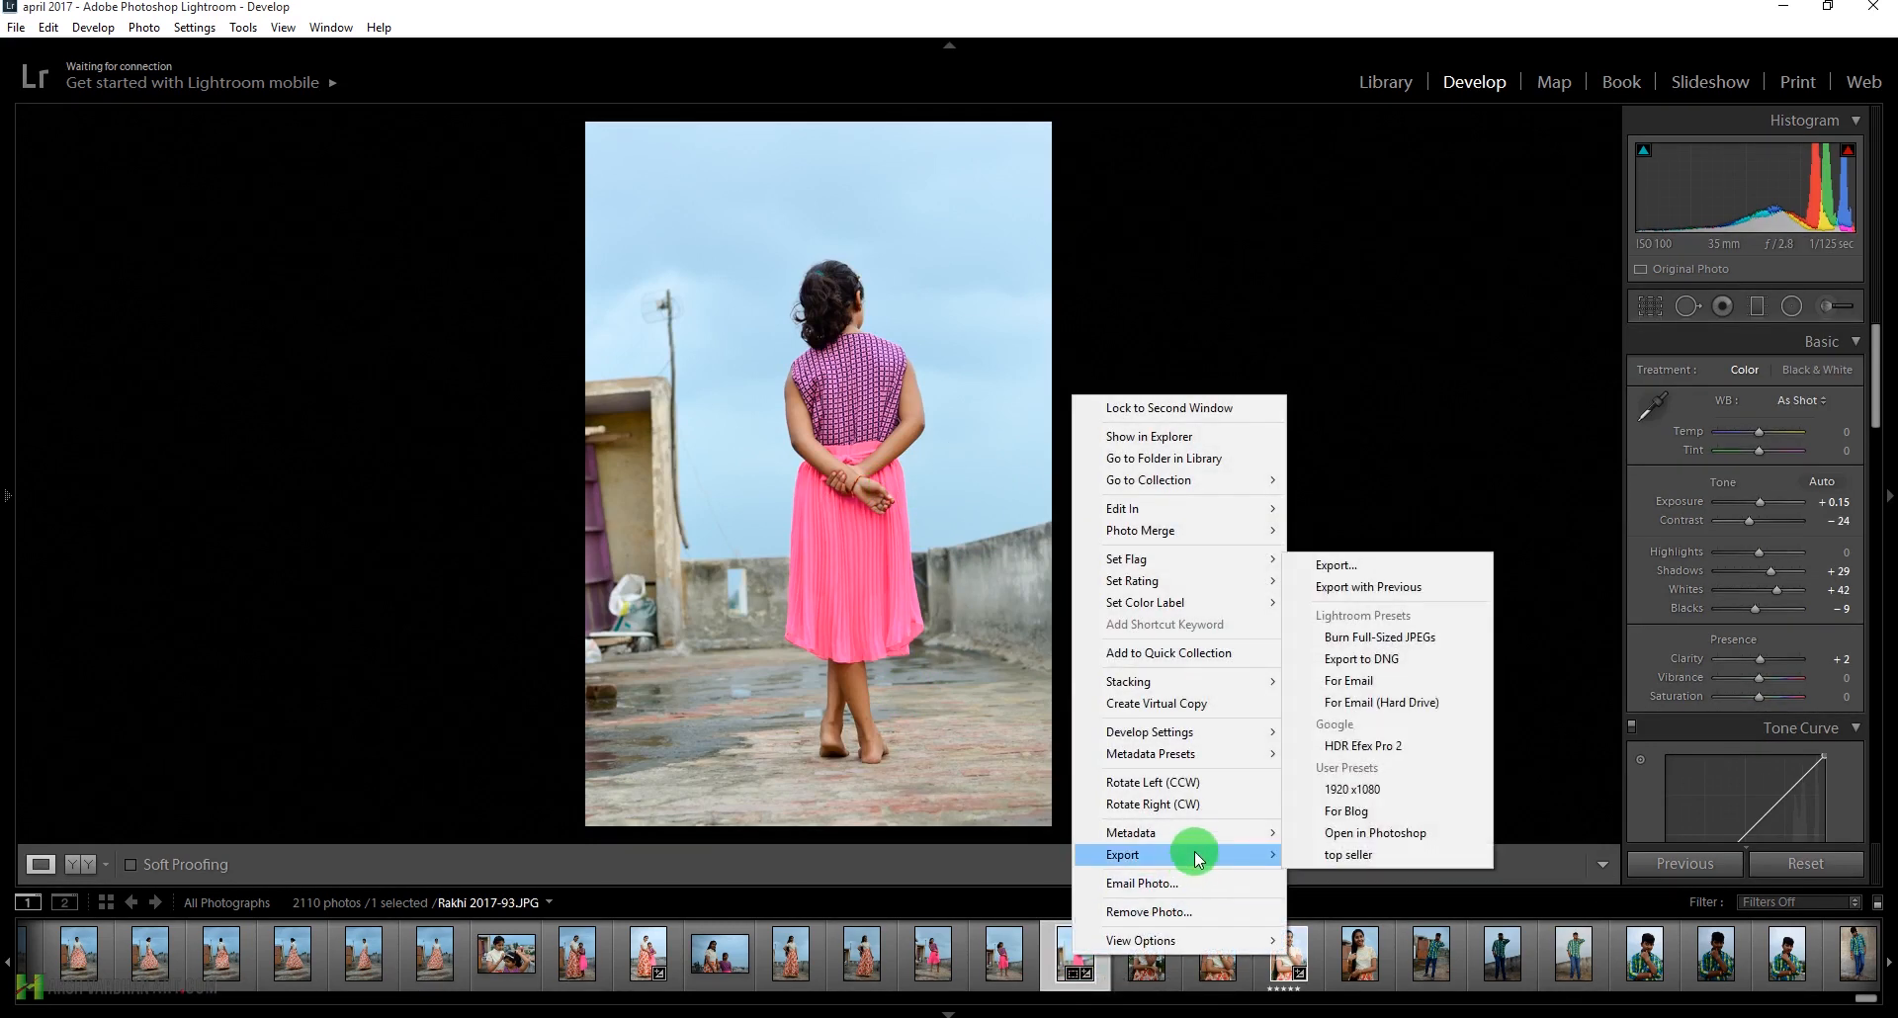
{"action": "left_click", "coordinate": [1378, 835]}
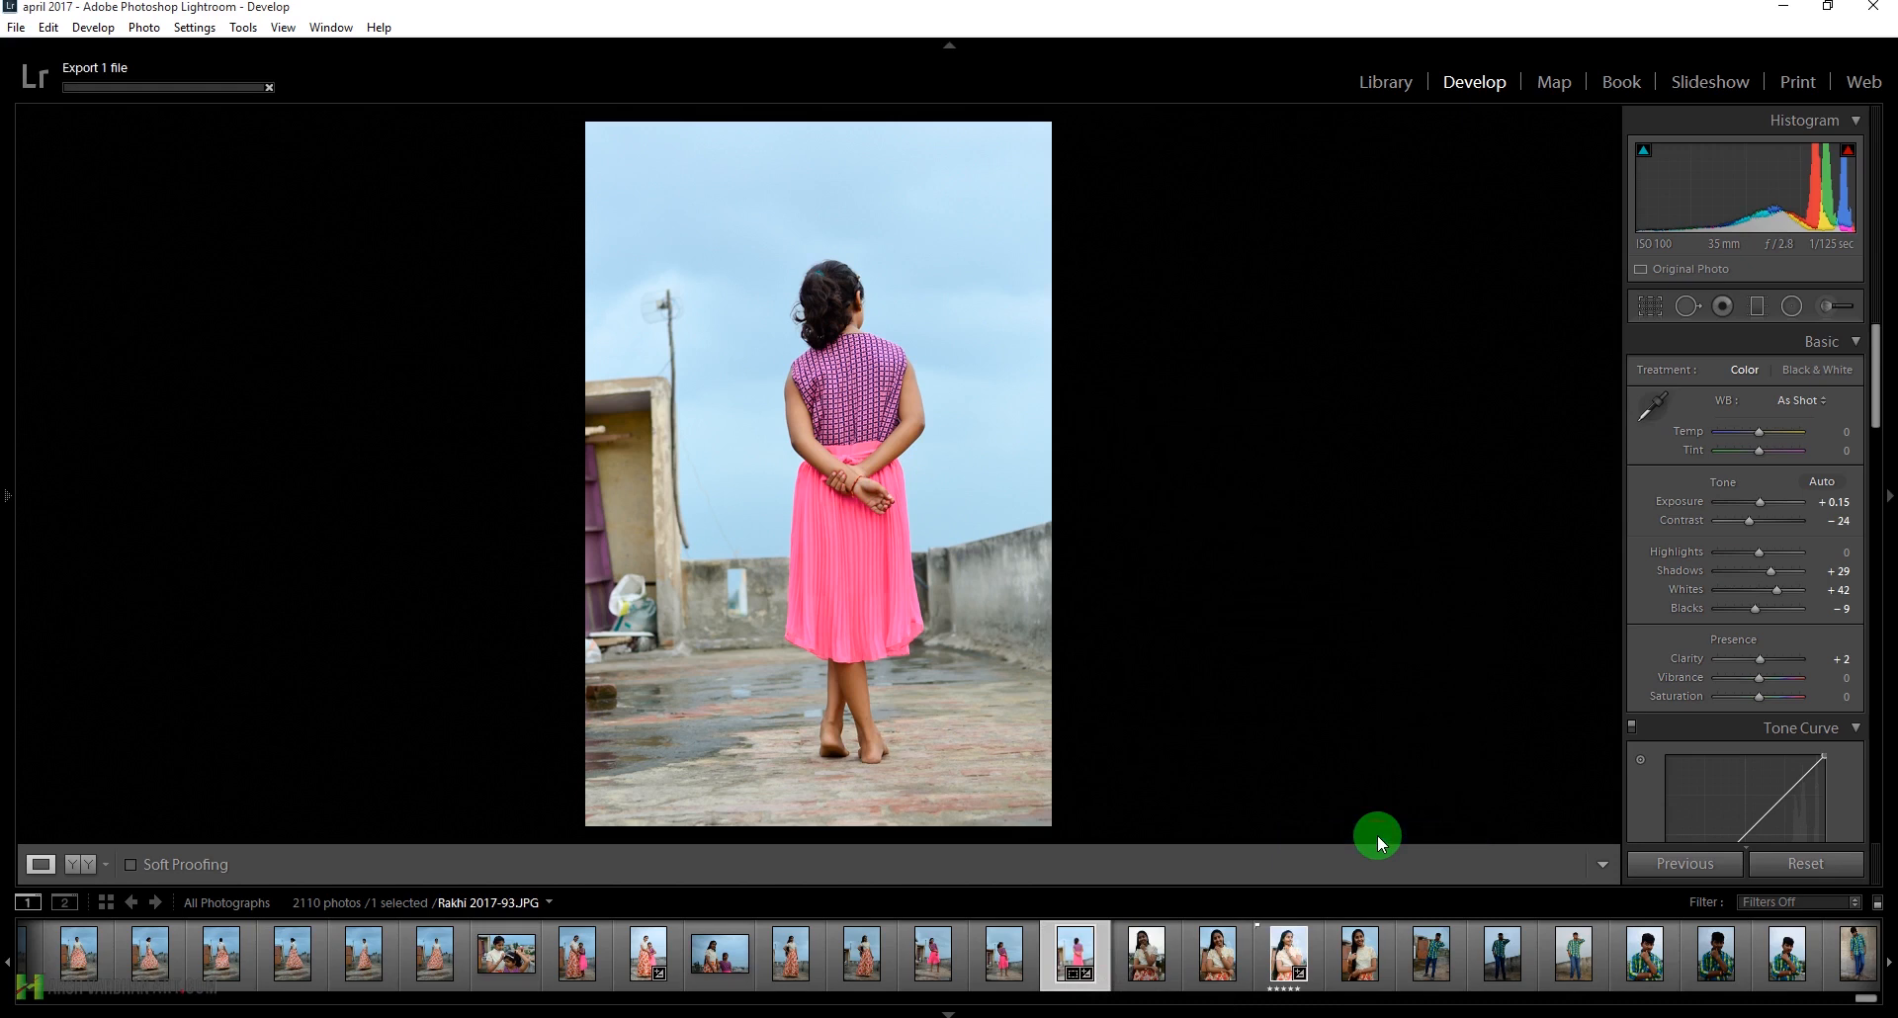
{"action": "right_click", "coordinate": [1072, 950]}
{"action": "mouse_move", "coordinate": [1193, 524]}
{"action": "mouse_move", "coordinate": [1246, 501]}
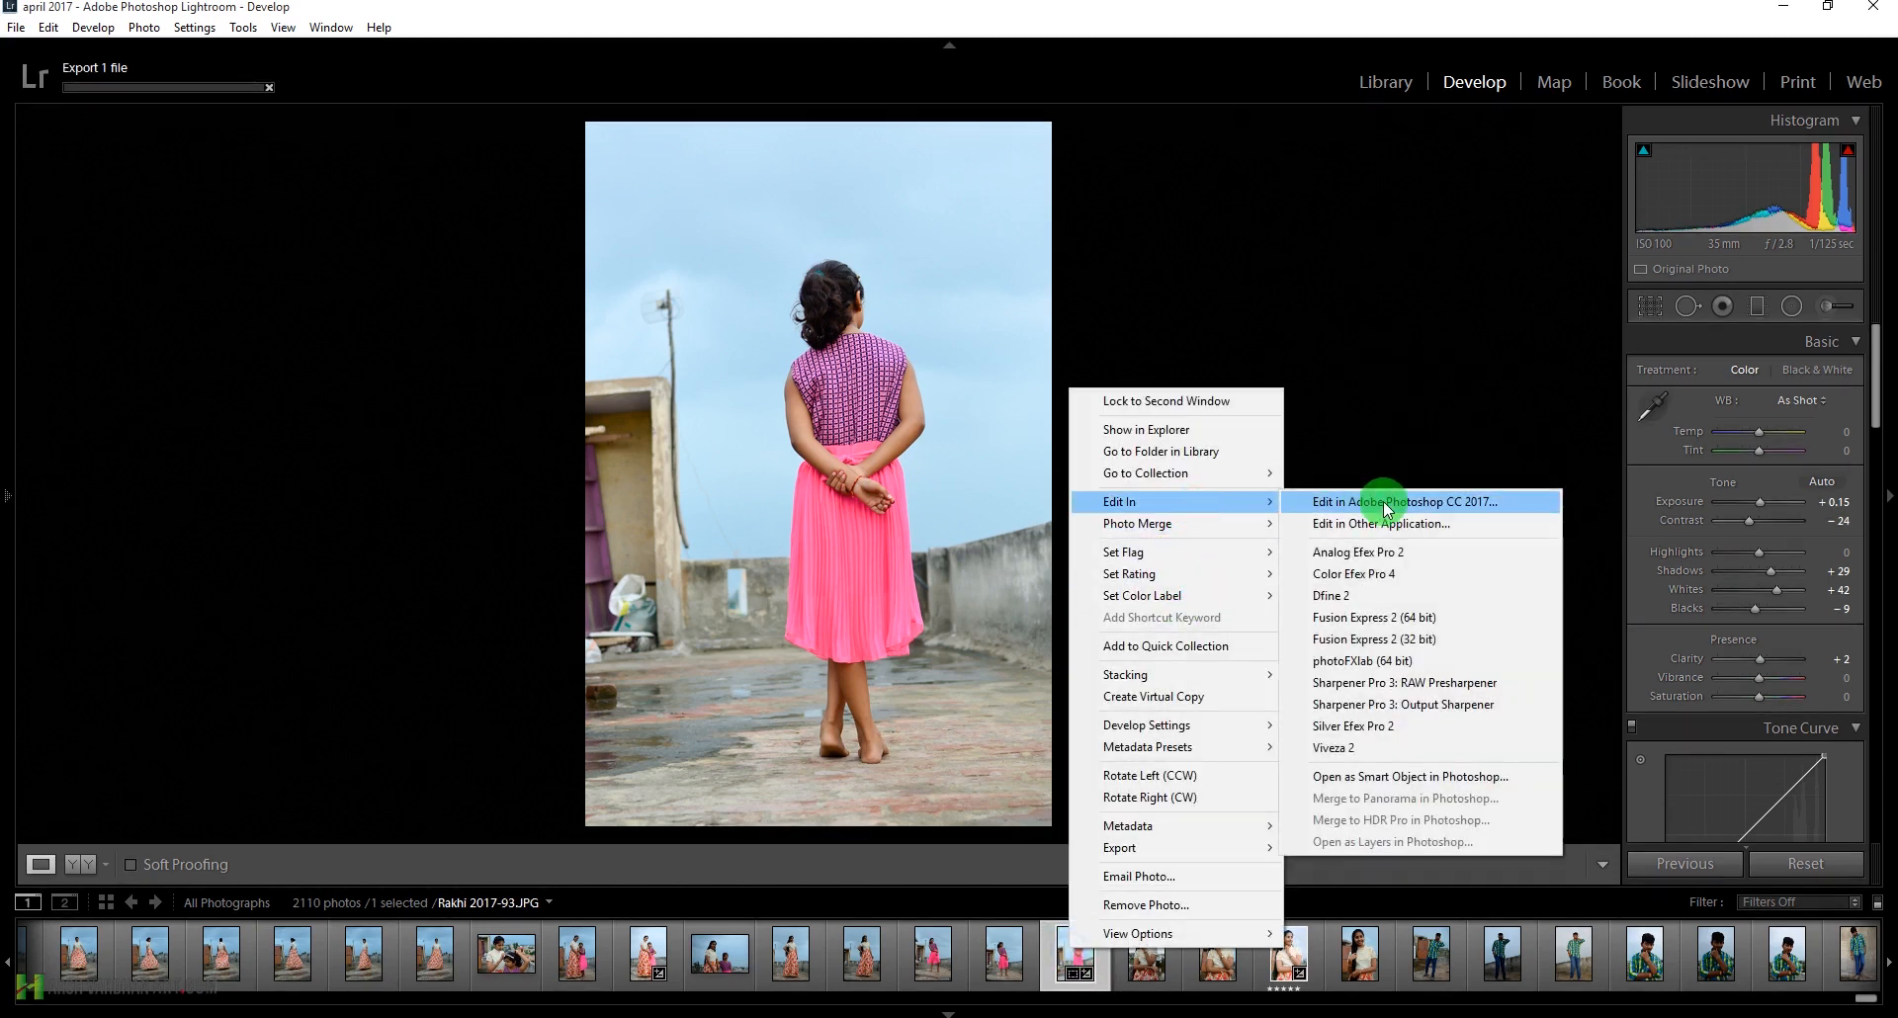
{"action": "left_click", "coordinate": [1110, 9]}
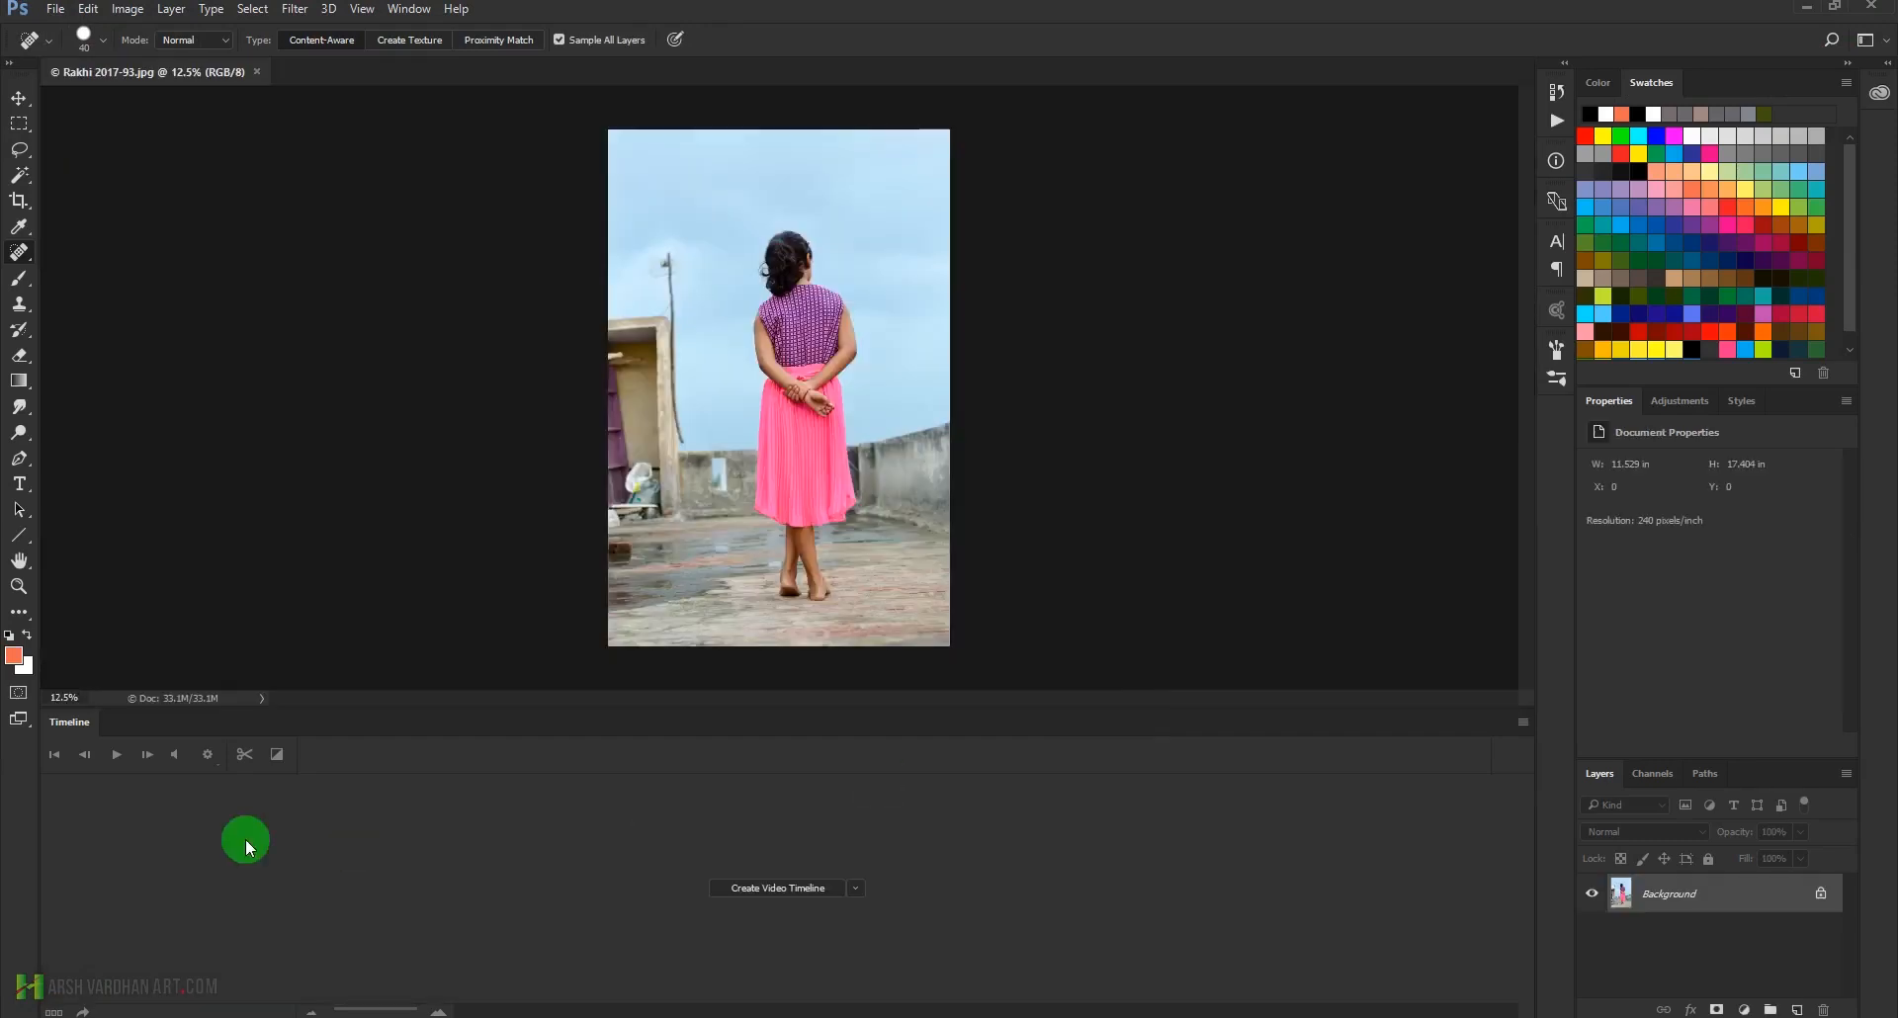
Collapse the Timeline in Photoshop and duplicate the Background layer of the exported photo
{"action": "double_click", "coordinate": [94, 734]}
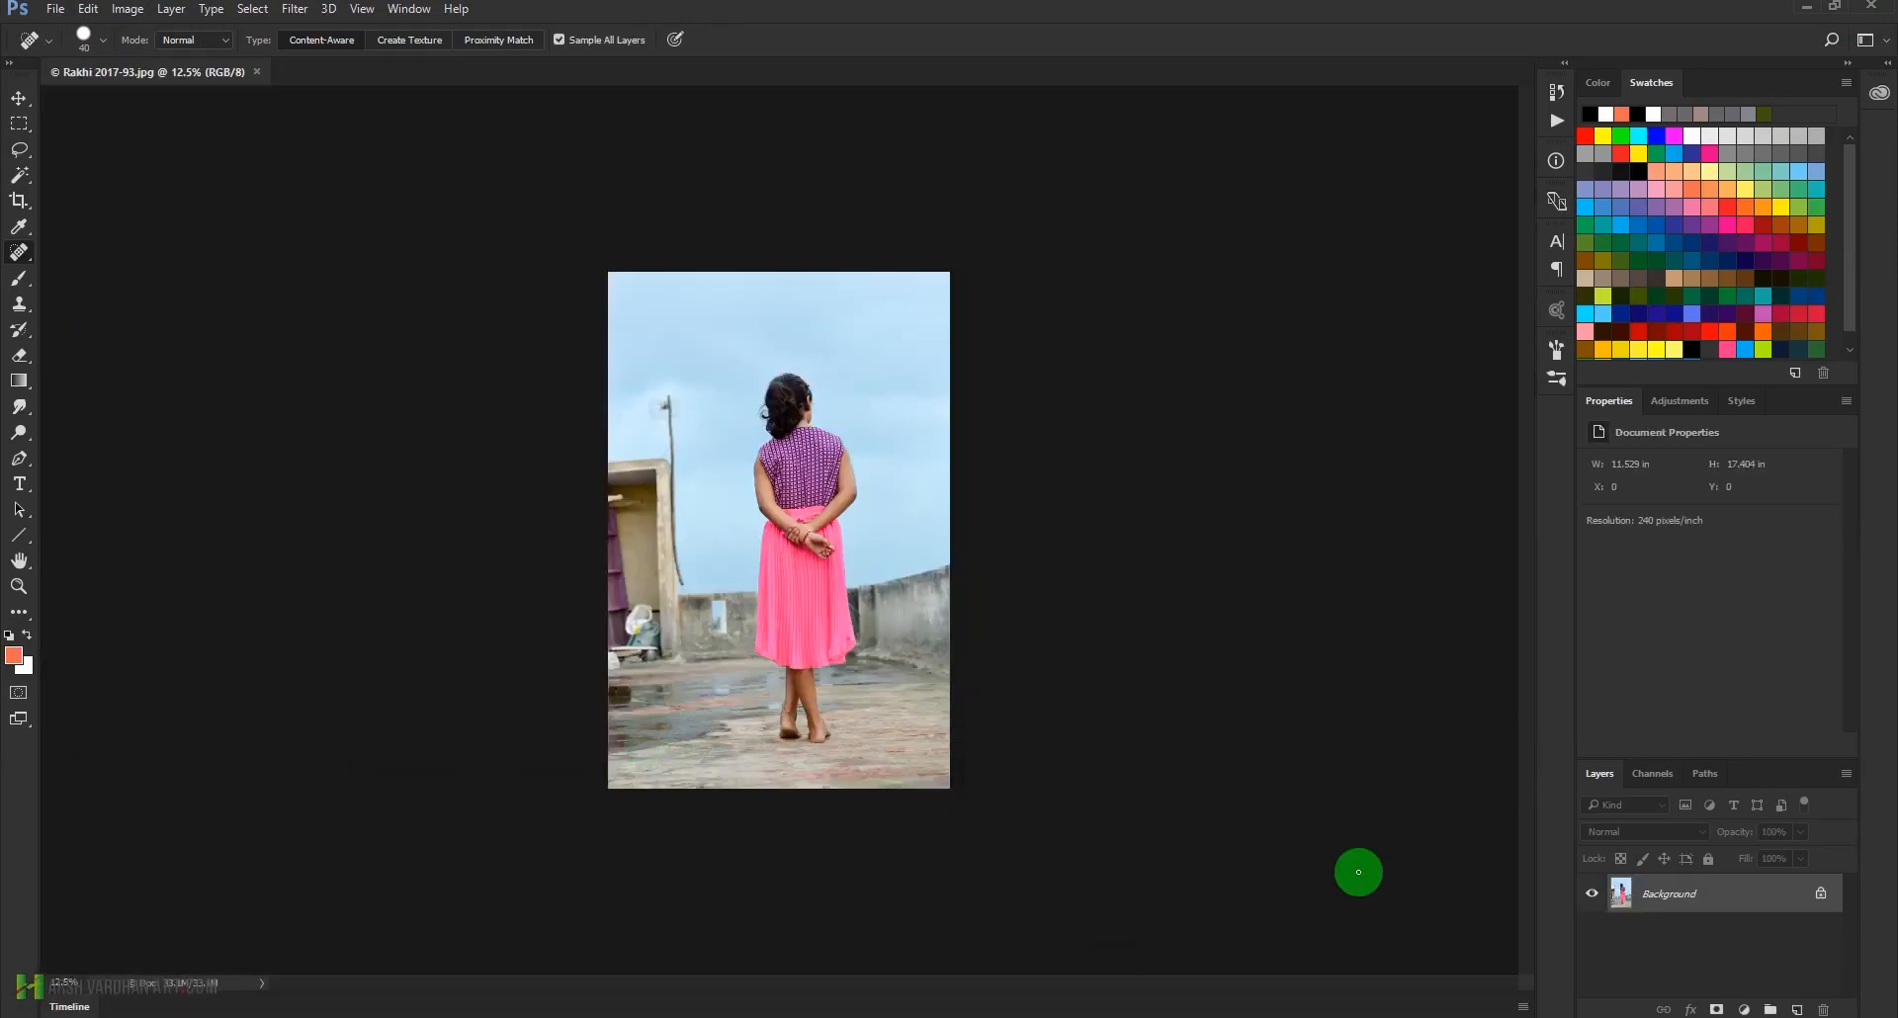
{"action": "left_click_drag", "start_coordinate": [796, 409], "coordinate": [877, 489]}
{"action": "left_click_drag", "start_coordinate": [881, 625], "coordinate": [817, 723]}
{"action": "mouse_move", "coordinate": [807, 650]}
{"action": "left_mouse_down"}
{"action": "mouse_move", "coordinate": [835, 666]}
{"action": "mouse_move", "coordinate": [830, 513]}
{"action": "mouse_move", "coordinate": [709, 723]}
{"action": "left_mouse_up"}
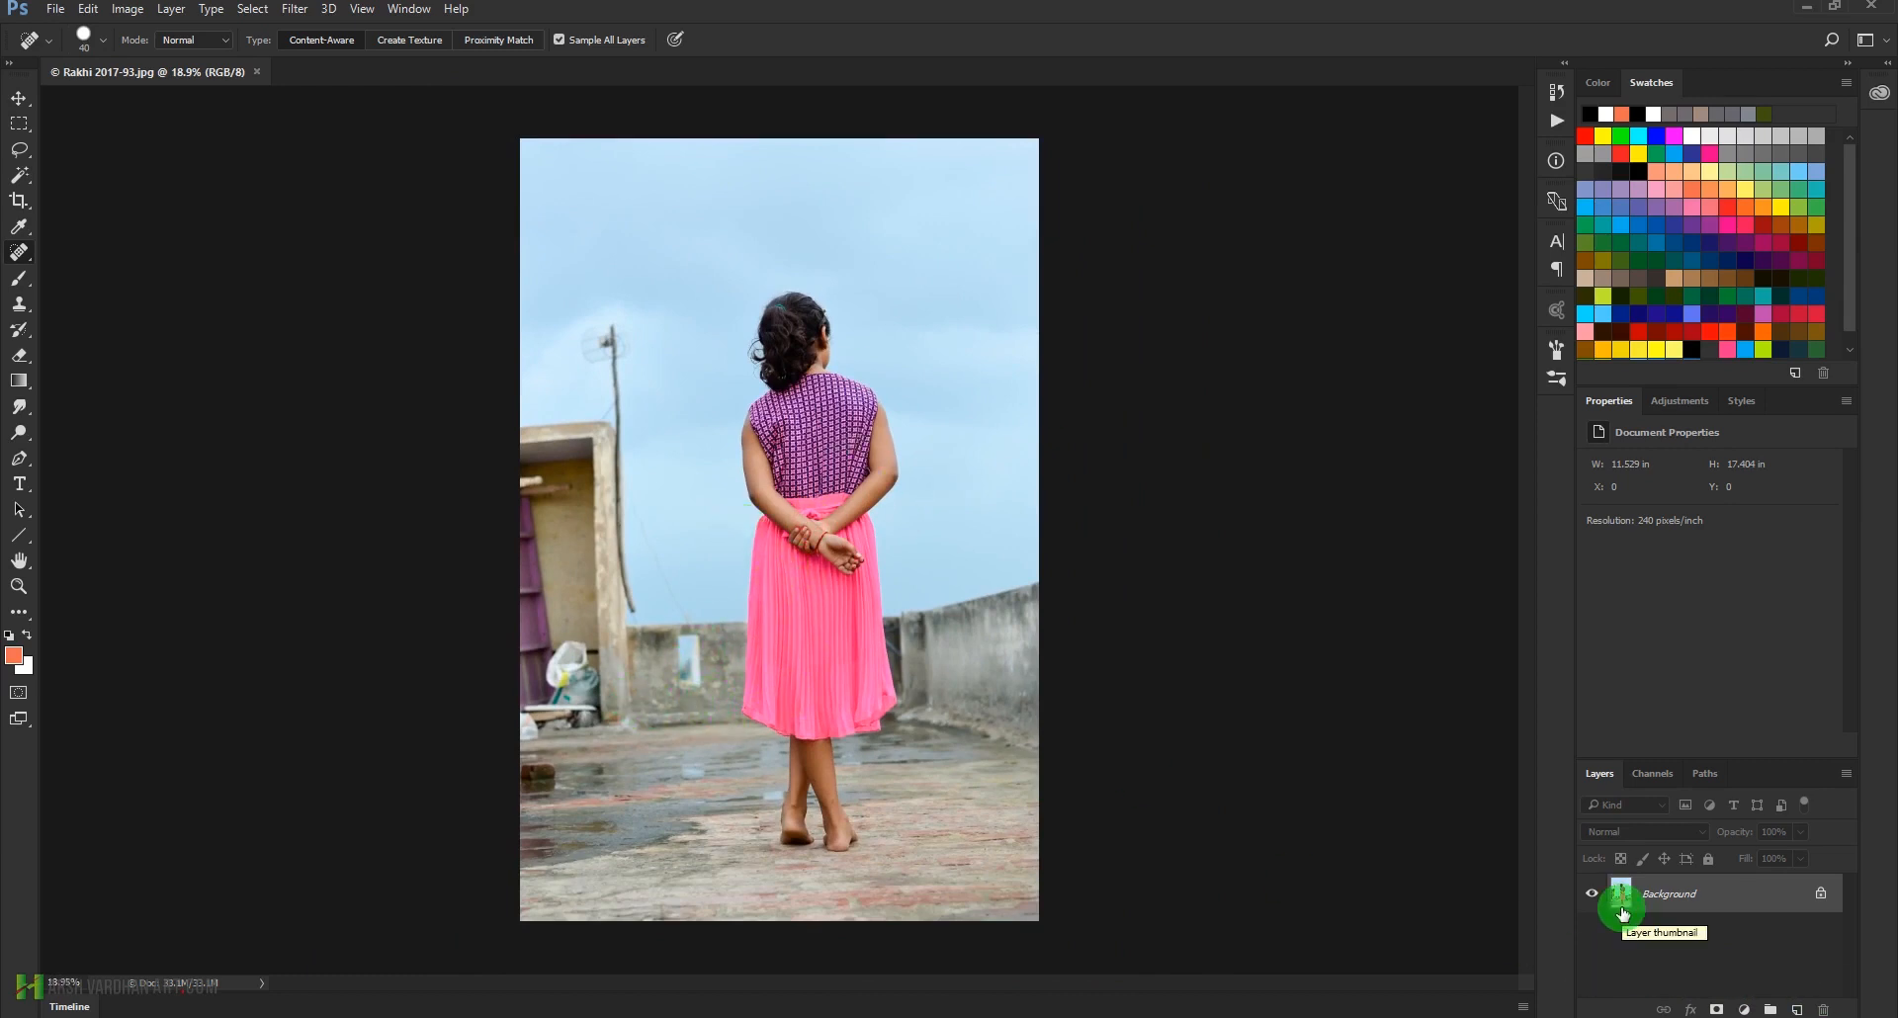
{"action": "key", "text": "ctrl+j"}
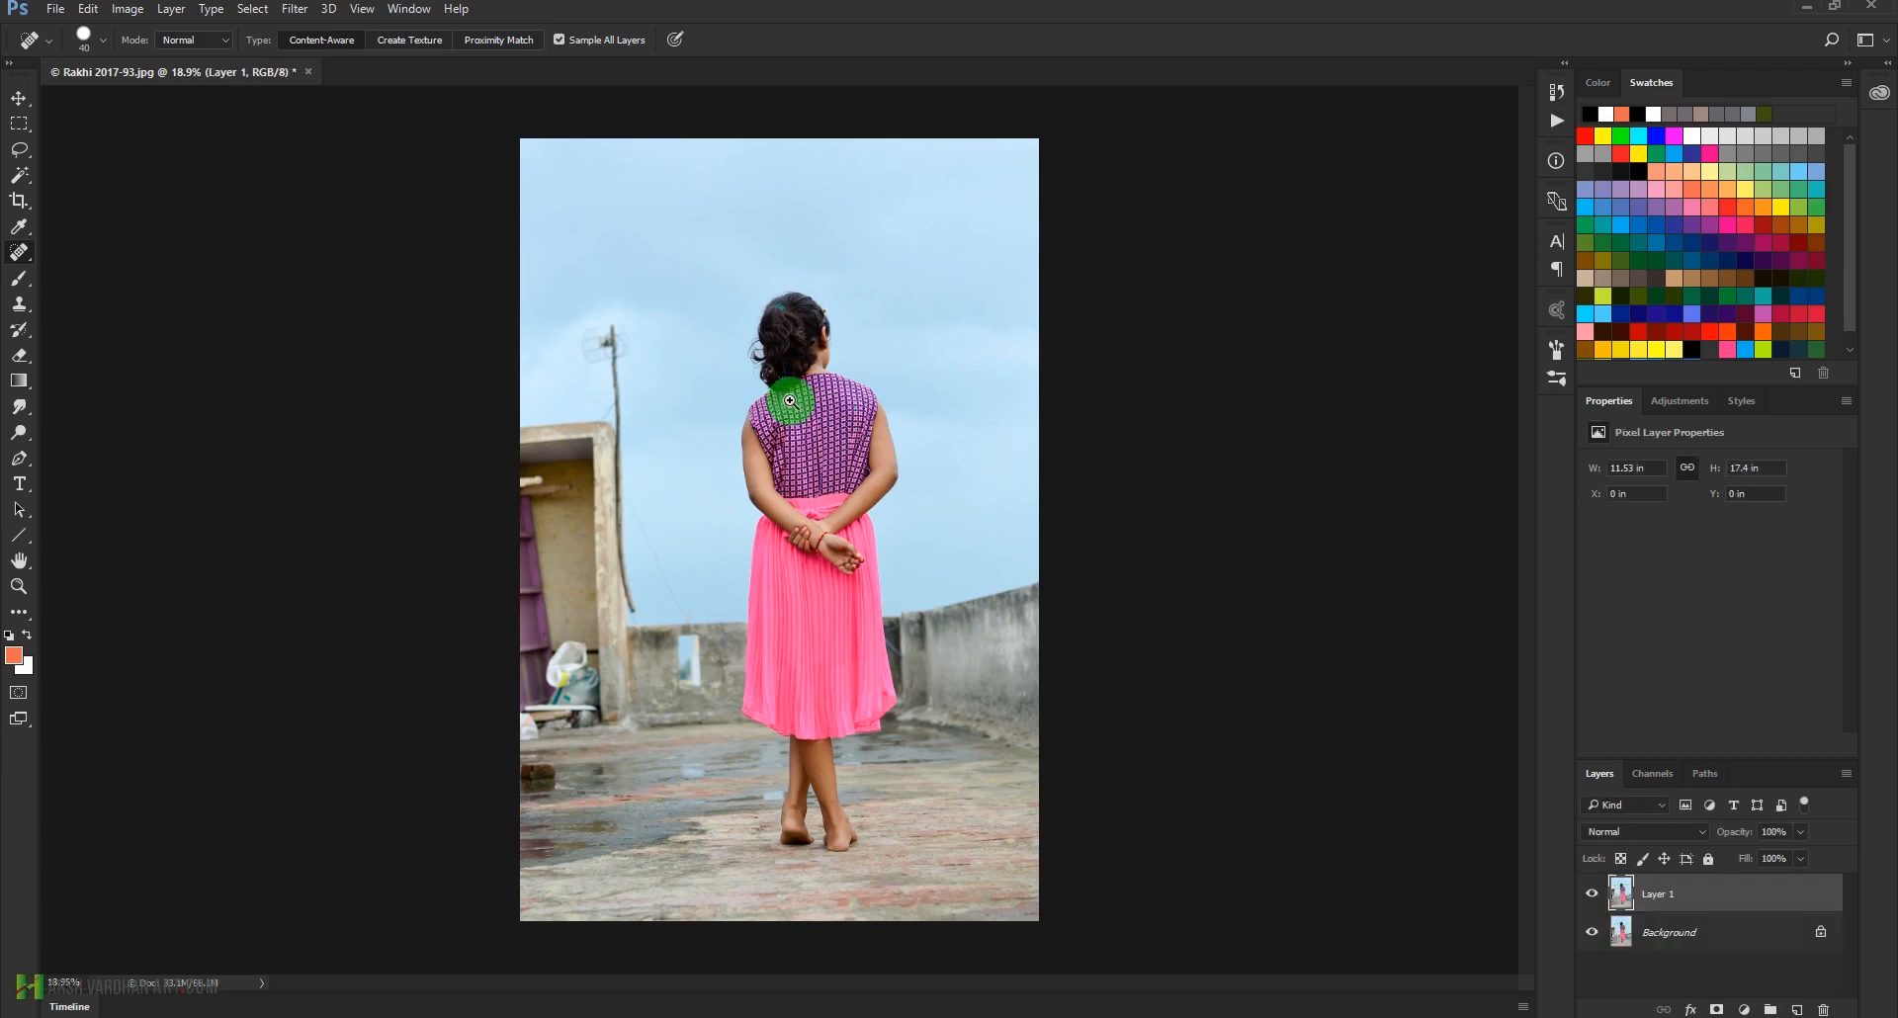
Select the girl from her hair down to her feet using the Quick Selection tool with an enlarged brush
{"action": "left_click_drag", "start_coordinate": [784, 398], "coordinate": [847, 449]}
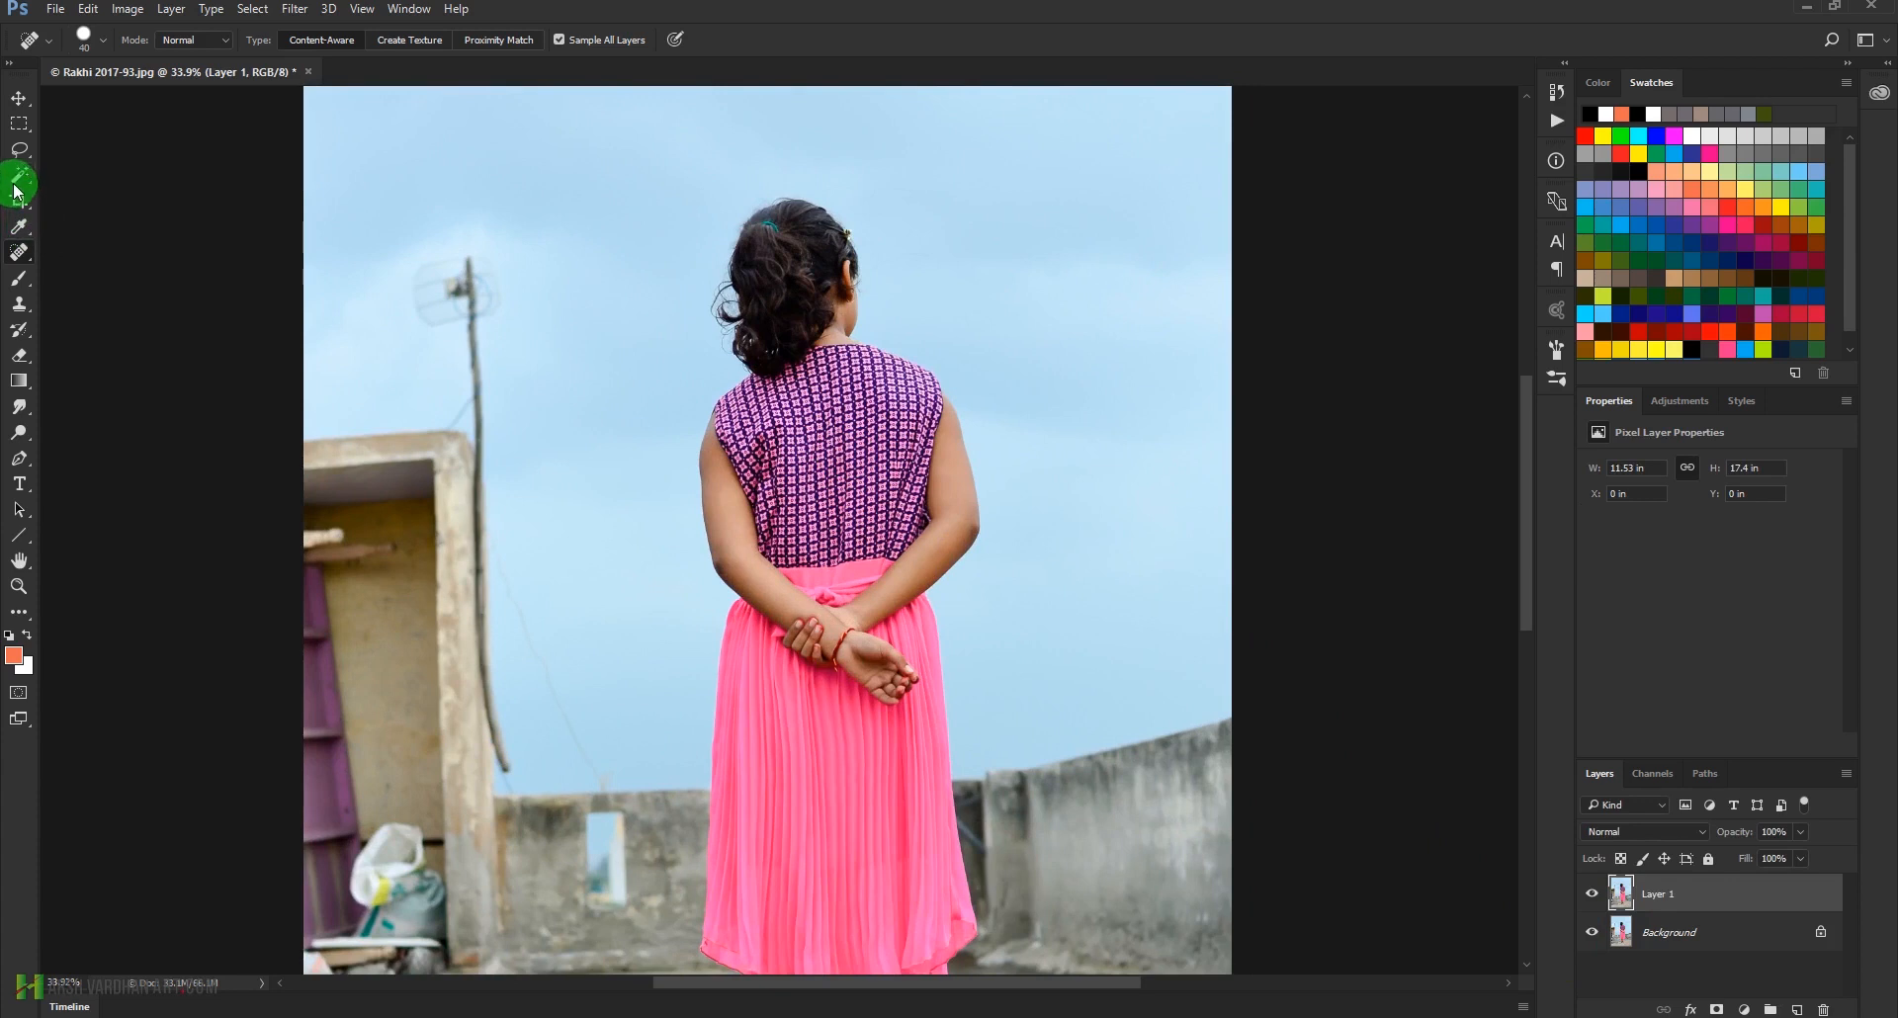
{"action": "left_click", "coordinate": [20, 174]}
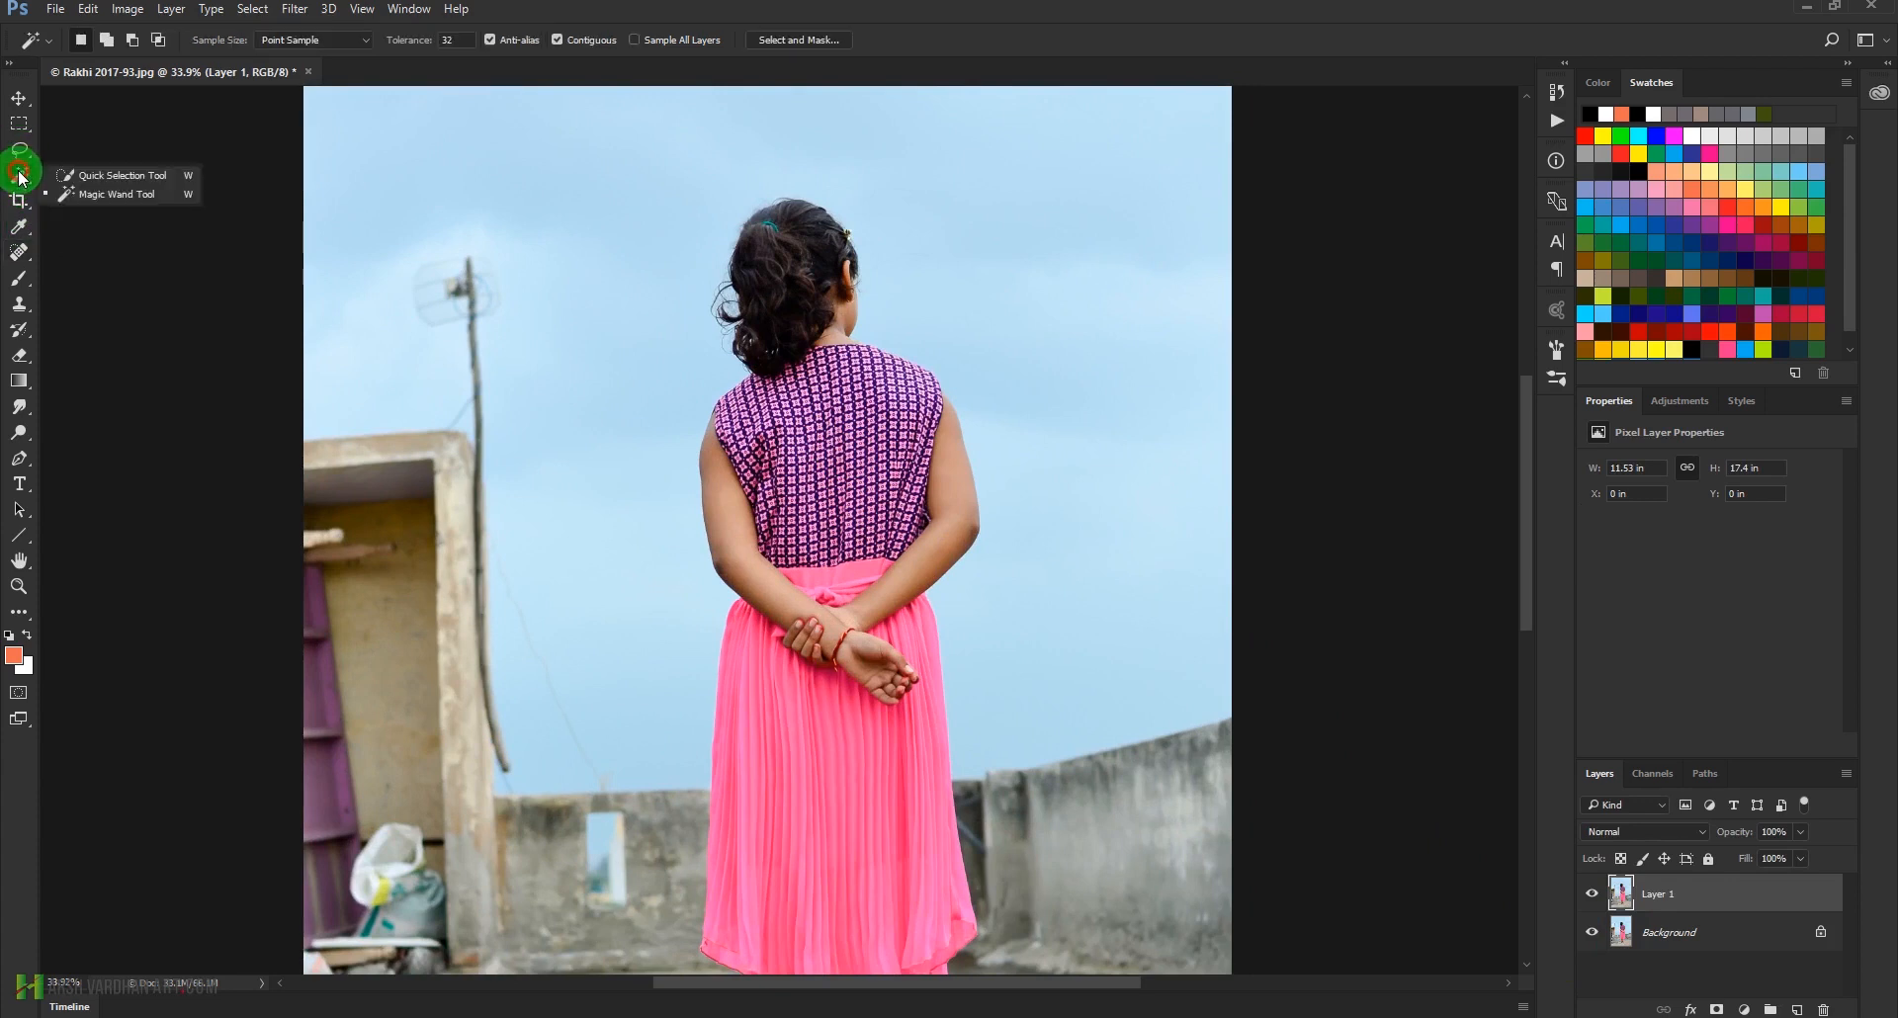
{"action": "left_click", "coordinate": [110, 175]}
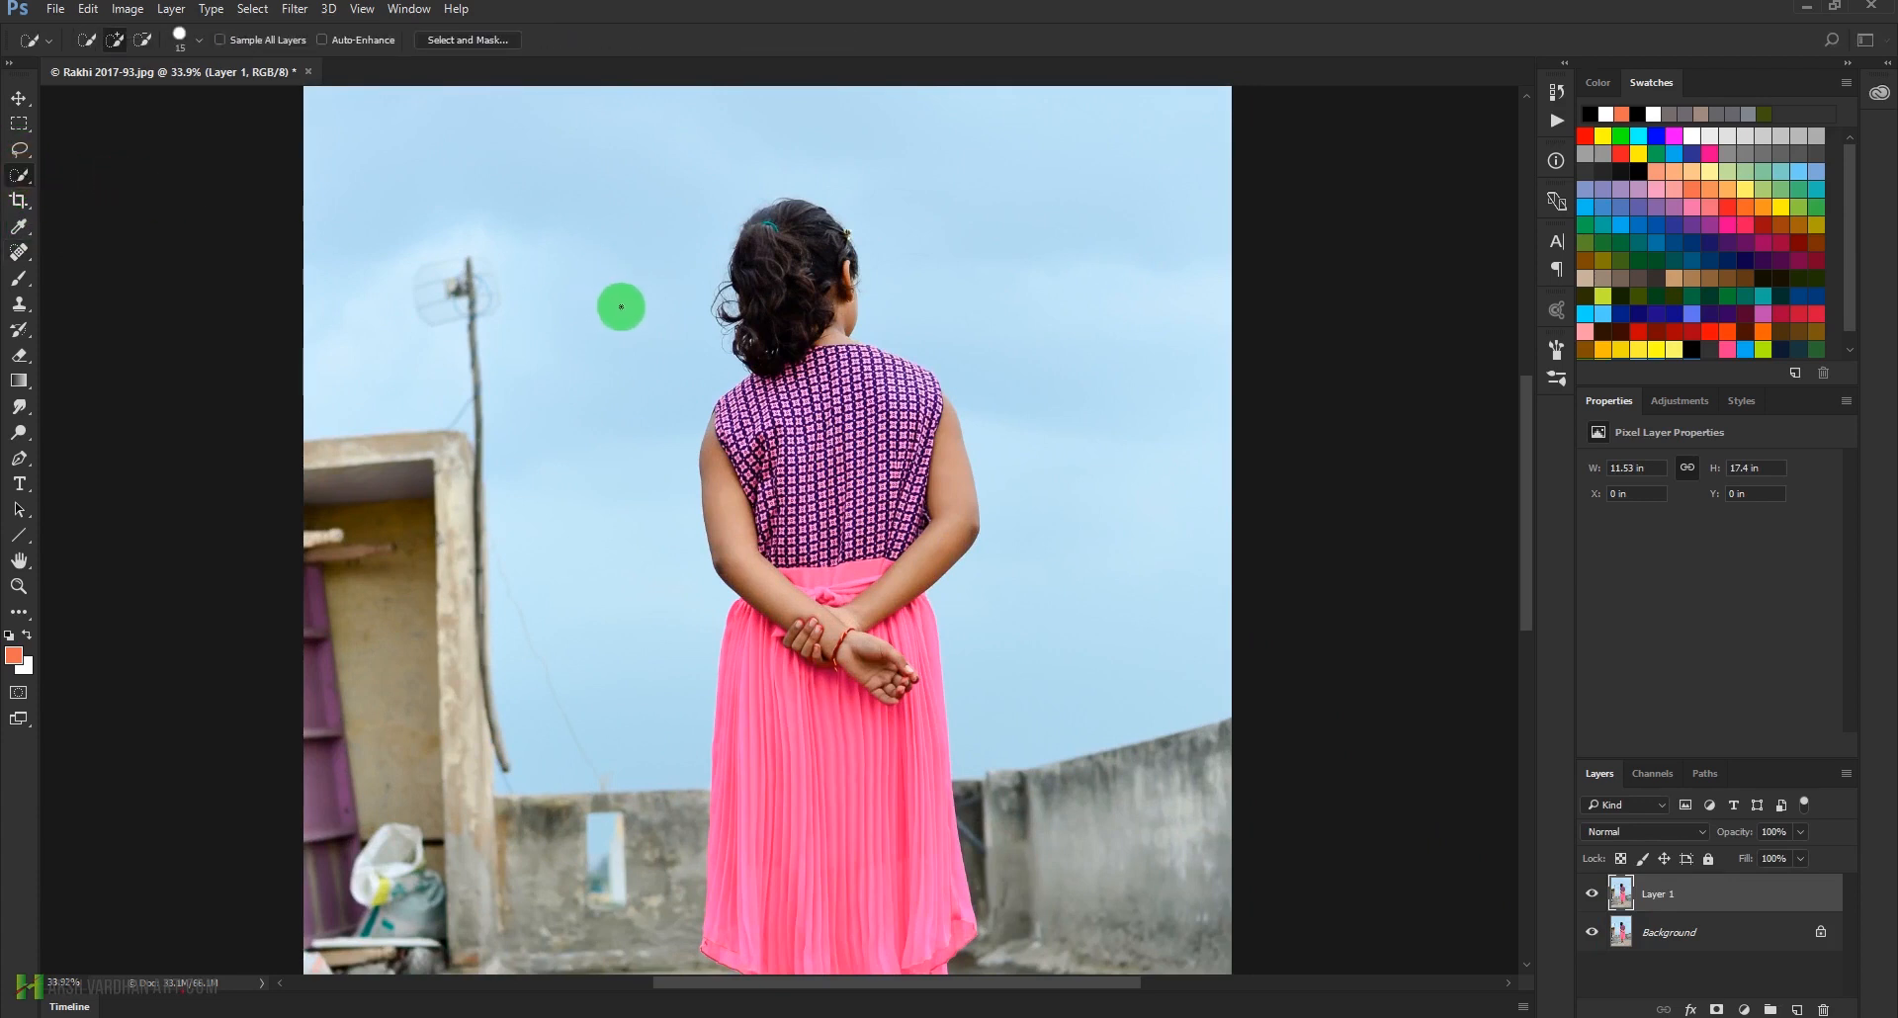
{"action": "key", "text": "bracketright"}
{"action": "key", "text": "bracketright"}
{"action": "key", "text": "bracketright"}
{"action": "key", "text": "bracketright"}
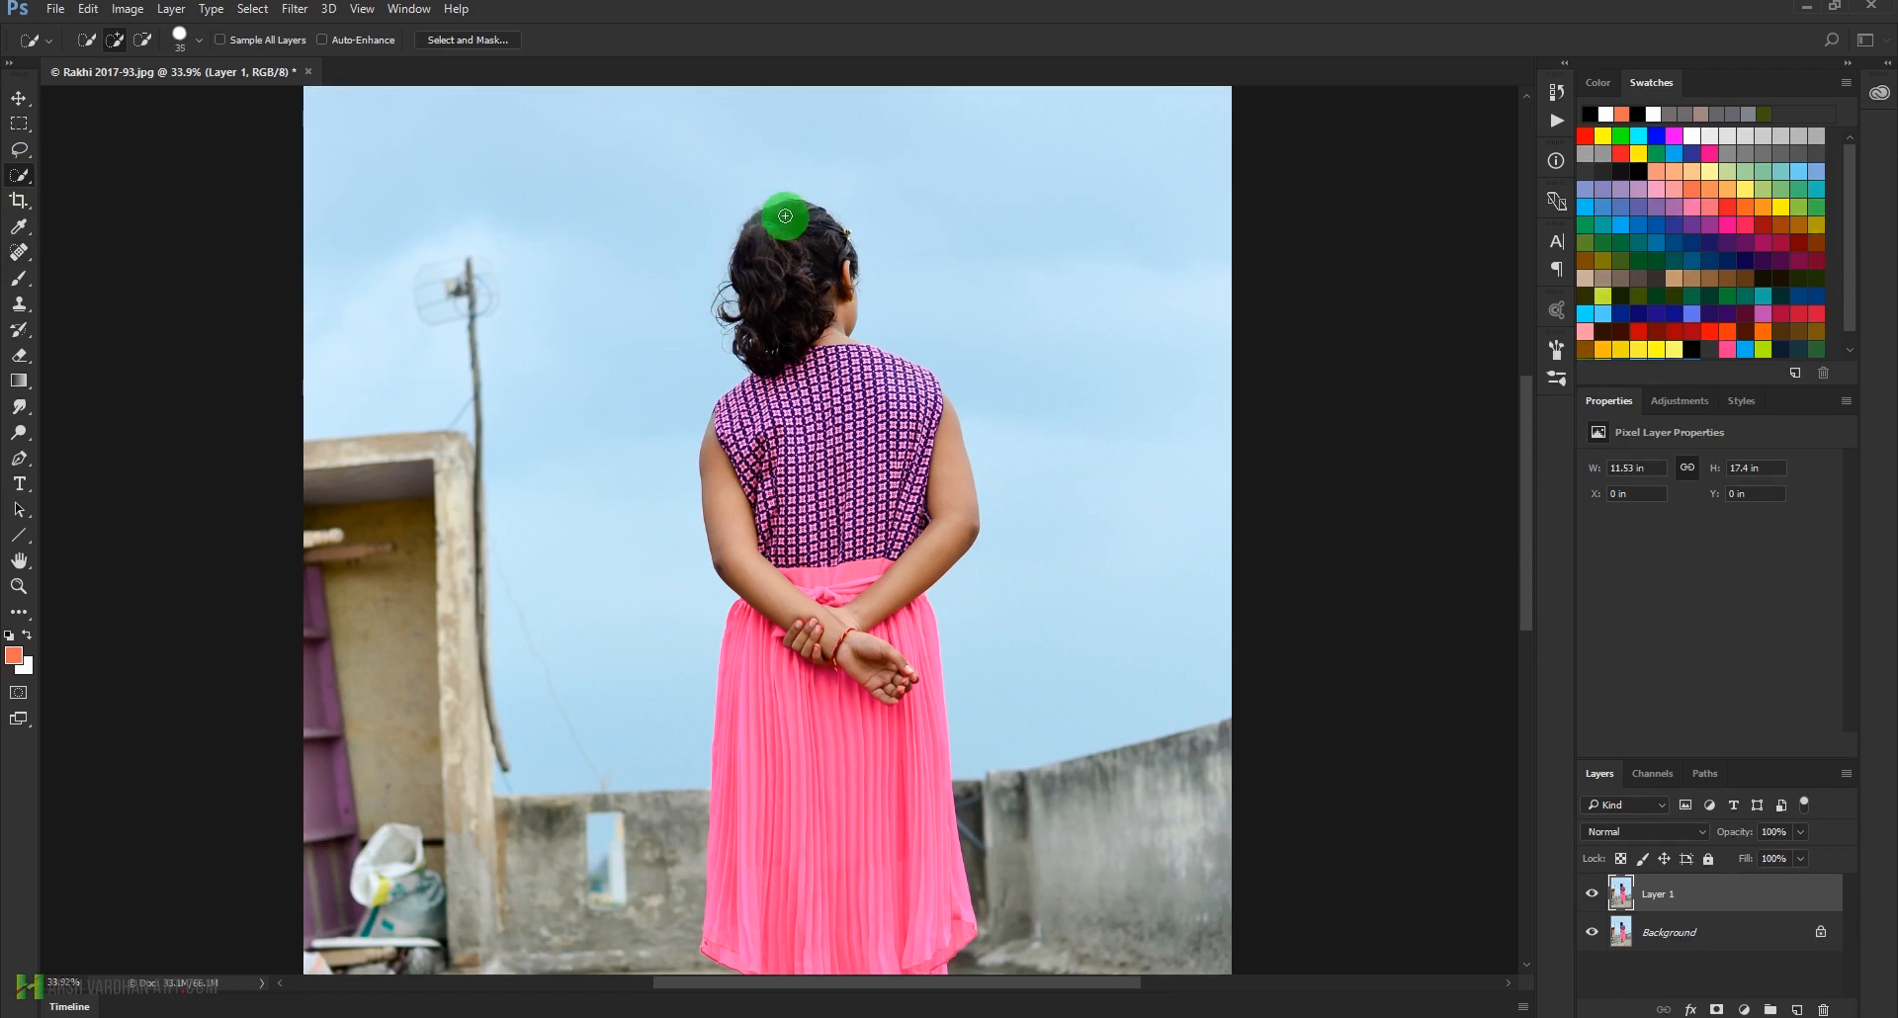
{"action": "mouse_move", "coordinate": [795, 212]}
{"action": "left_mouse_down"}
{"action": "mouse_move", "coordinate": [839, 261]}
{"action": "mouse_move", "coordinate": [794, 278]}
{"action": "mouse_move", "coordinate": [848, 308]}
{"action": "mouse_move", "coordinate": [831, 337]}
{"action": "mouse_move", "coordinate": [955, 398]}
{"action": "mouse_move", "coordinate": [969, 450]}
{"action": "mouse_move", "coordinate": [944, 447]}
{"action": "mouse_move", "coordinate": [991, 432]}
{"action": "mouse_move", "coordinate": [951, 382]}
{"action": "mouse_move", "coordinate": [991, 468]}
{"action": "mouse_move", "coordinate": [947, 380]}
{"action": "mouse_move", "coordinate": [984, 461]}
{"action": "mouse_move", "coordinate": [930, 424]}
{"action": "mouse_move", "coordinate": [928, 547]}
{"action": "mouse_move", "coordinate": [883, 537]}
{"action": "mouse_move", "coordinate": [850, 407]}
{"action": "mouse_move", "coordinate": [822, 433]}
{"action": "mouse_move", "coordinate": [787, 608]}
{"action": "mouse_move", "coordinate": [719, 460]}
{"action": "mouse_move", "coordinate": [806, 448]}
{"action": "mouse_move", "coordinate": [814, 591]}
{"action": "mouse_move", "coordinate": [816, 373]}
{"action": "mouse_move", "coordinate": [806, 522]}
{"action": "mouse_move", "coordinate": [806, 358]}
{"action": "mouse_move", "coordinate": [731, 454]}
{"action": "mouse_move", "coordinate": [772, 379]}
{"action": "mouse_move", "coordinate": [725, 418]}
{"action": "mouse_move", "coordinate": [819, 361]}
{"action": "mouse_move", "coordinate": [878, 517]}
{"action": "mouse_move", "coordinate": [879, 377]}
{"action": "mouse_move", "coordinate": [882, 528]}
{"action": "mouse_move", "coordinate": [907, 439]}
{"action": "left_mouse_up"}
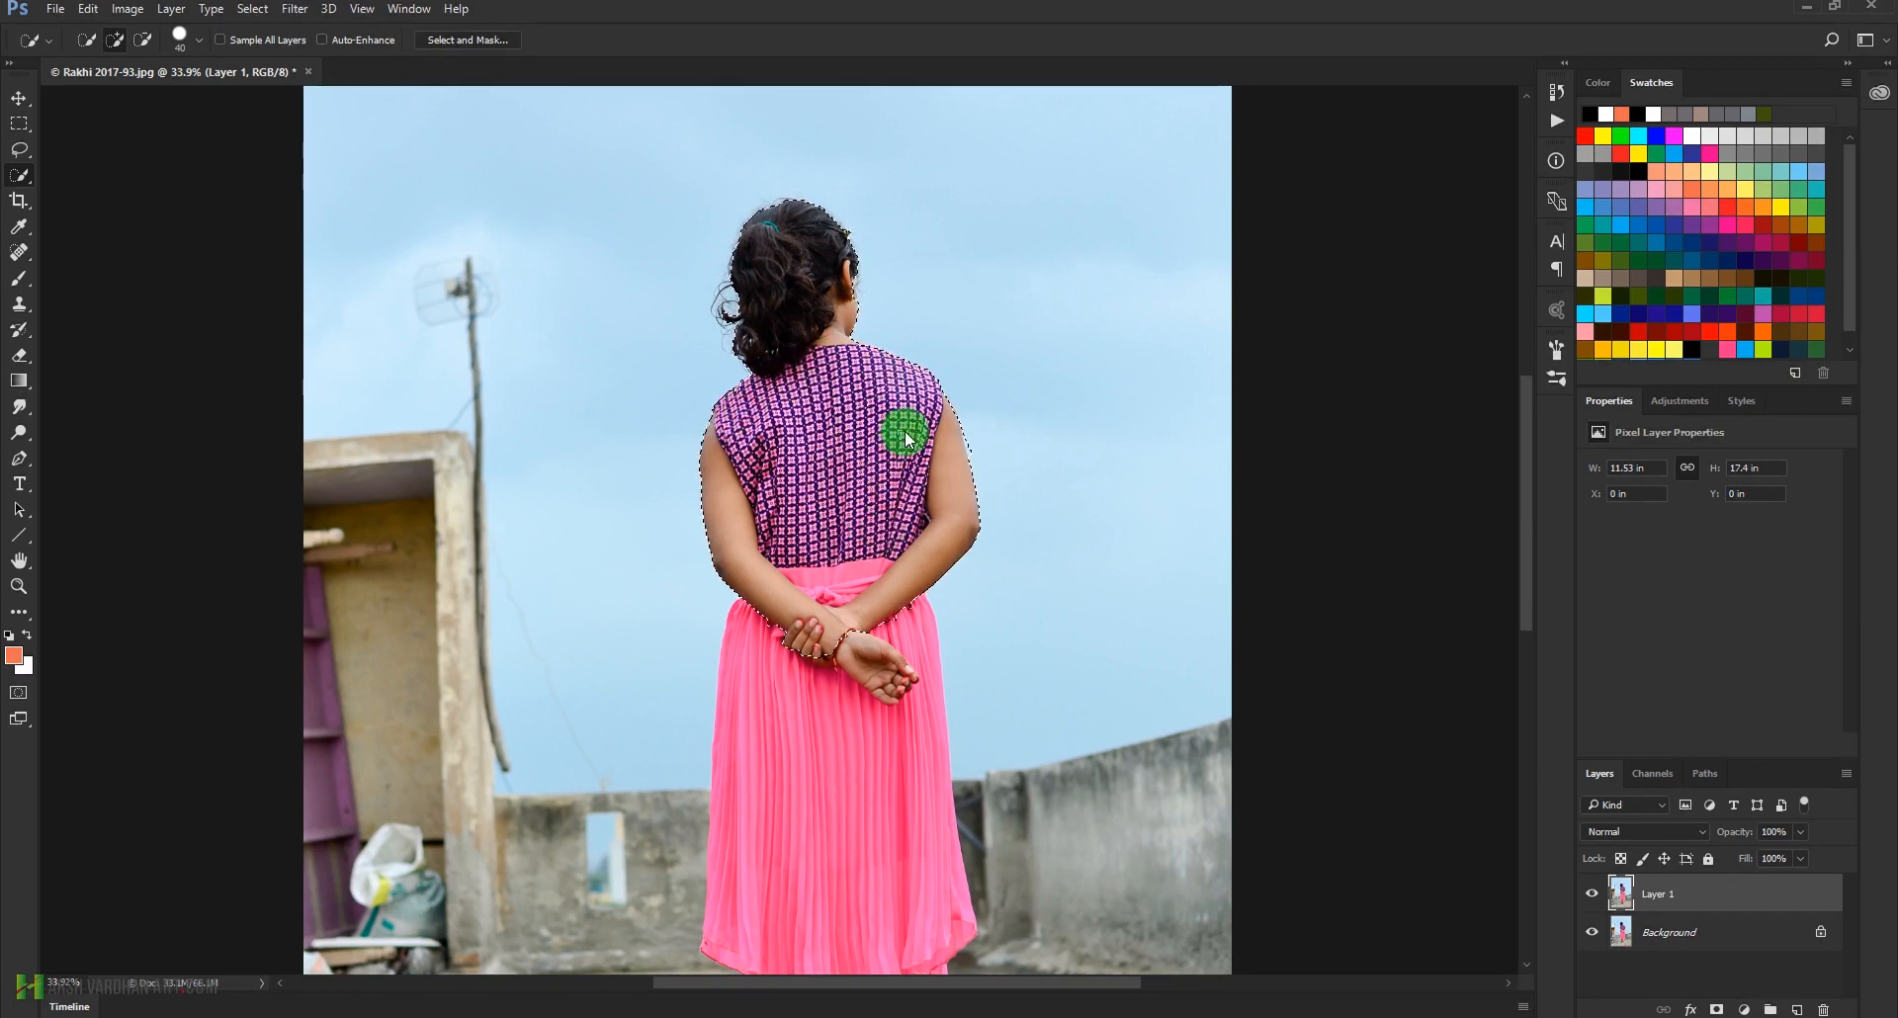
{"action": "mouse_move", "coordinate": [858, 665]}
{"action": "left_mouse_down"}
{"action": "mouse_move", "coordinate": [897, 731]}
{"action": "mouse_move", "coordinate": [898, 820]}
{"action": "mouse_move", "coordinate": [844, 688]}
{"action": "mouse_move", "coordinate": [772, 624]}
{"action": "left_mouse_up"}
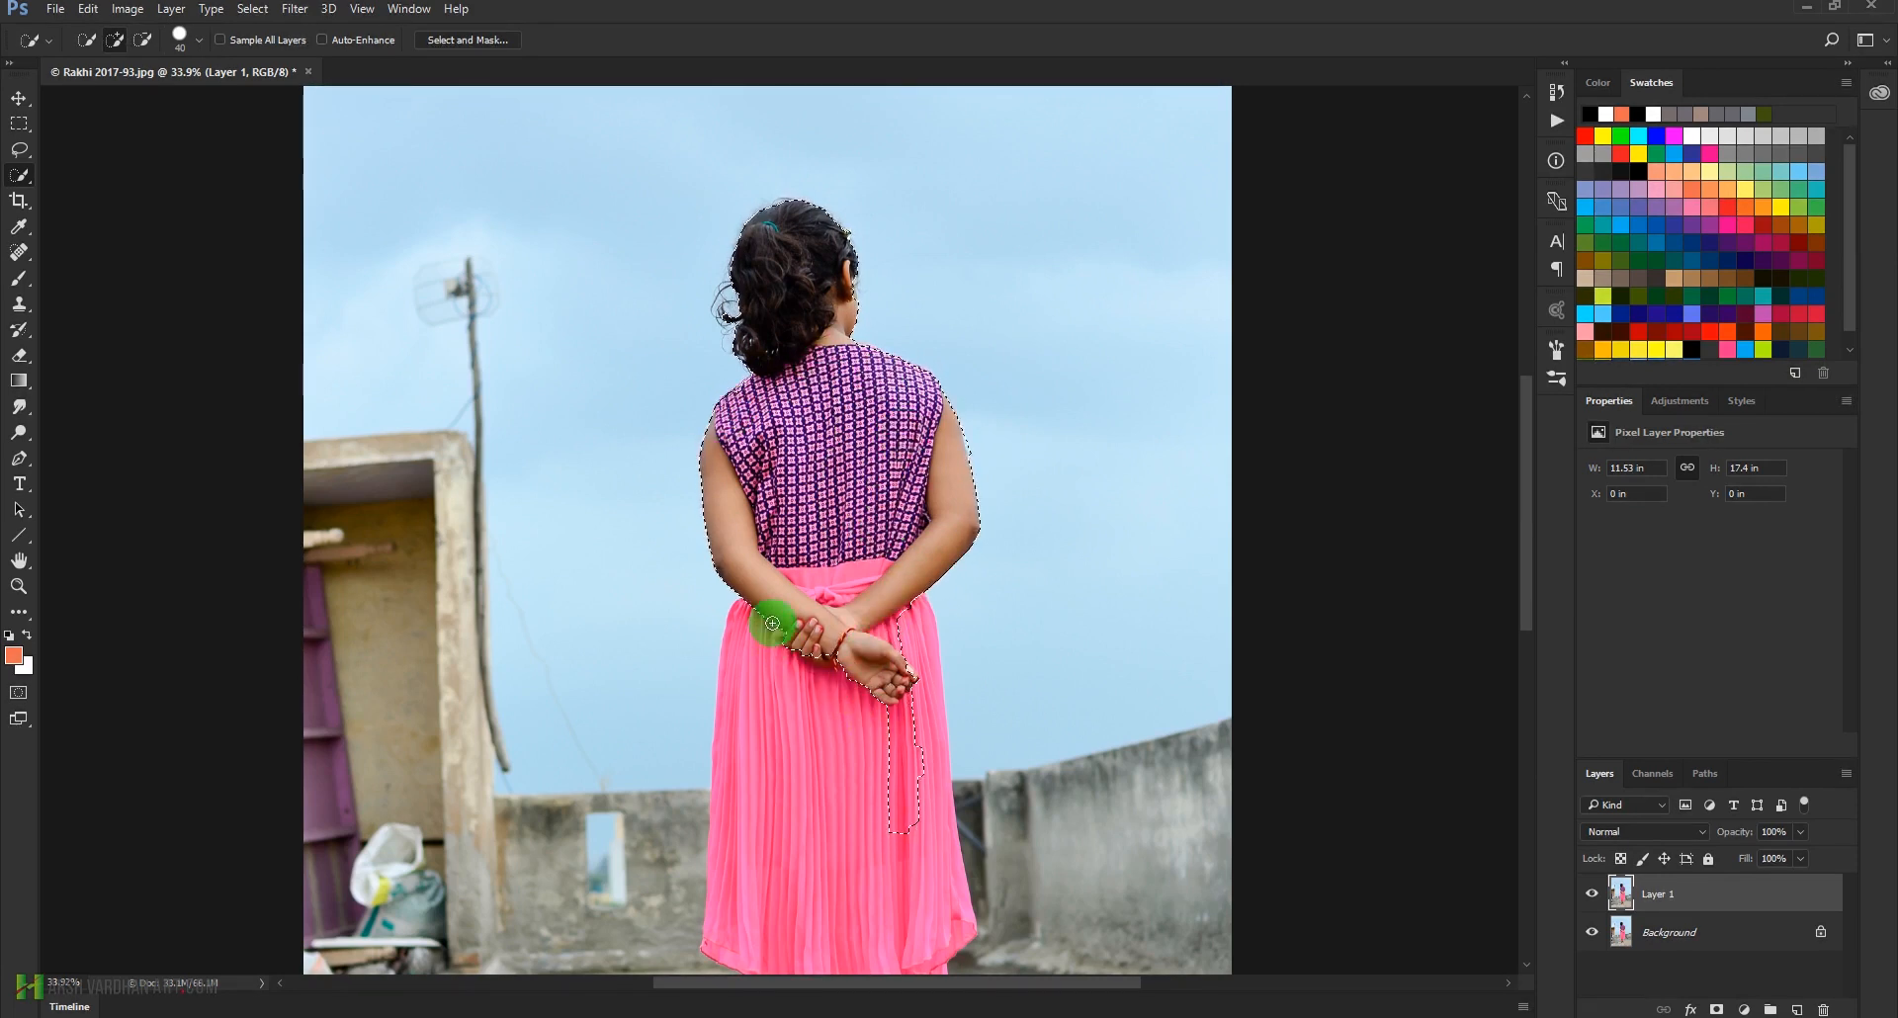
{"action": "left_click_drag", "start_coordinate": [849, 870], "coordinate": [821, 654]}
{"action": "mouse_move", "coordinate": [805, 719]}
{"action": "left_mouse_down"}
{"action": "mouse_move", "coordinate": [819, 848]}
{"action": "mouse_move", "coordinate": [812, 797]}
{"action": "left_mouse_up"}
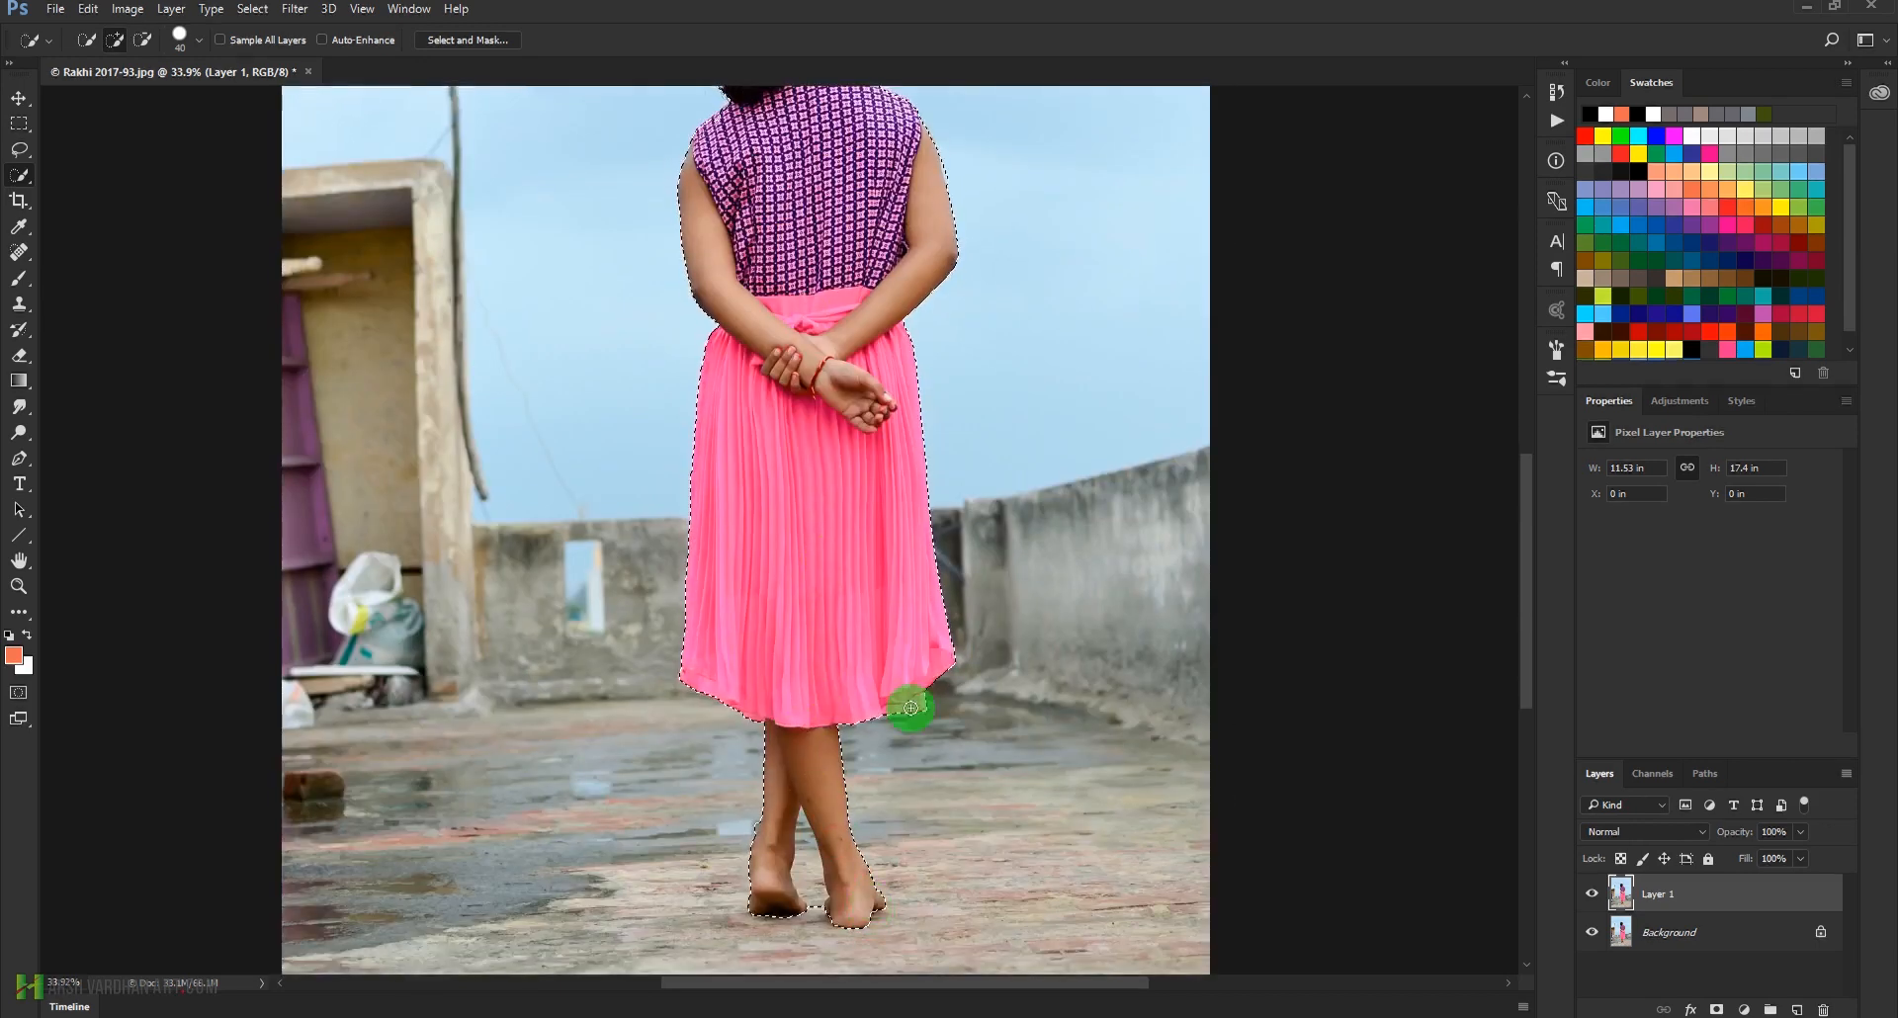
Refine the selection edge along the girl's right arm and shoulder with Quick Selection
{"action": "left_click_drag", "start_coordinate": [895, 259], "coordinate": [1043, 393]}
{"action": "left_click_drag", "start_coordinate": [1013, 229], "coordinate": [929, 739]}
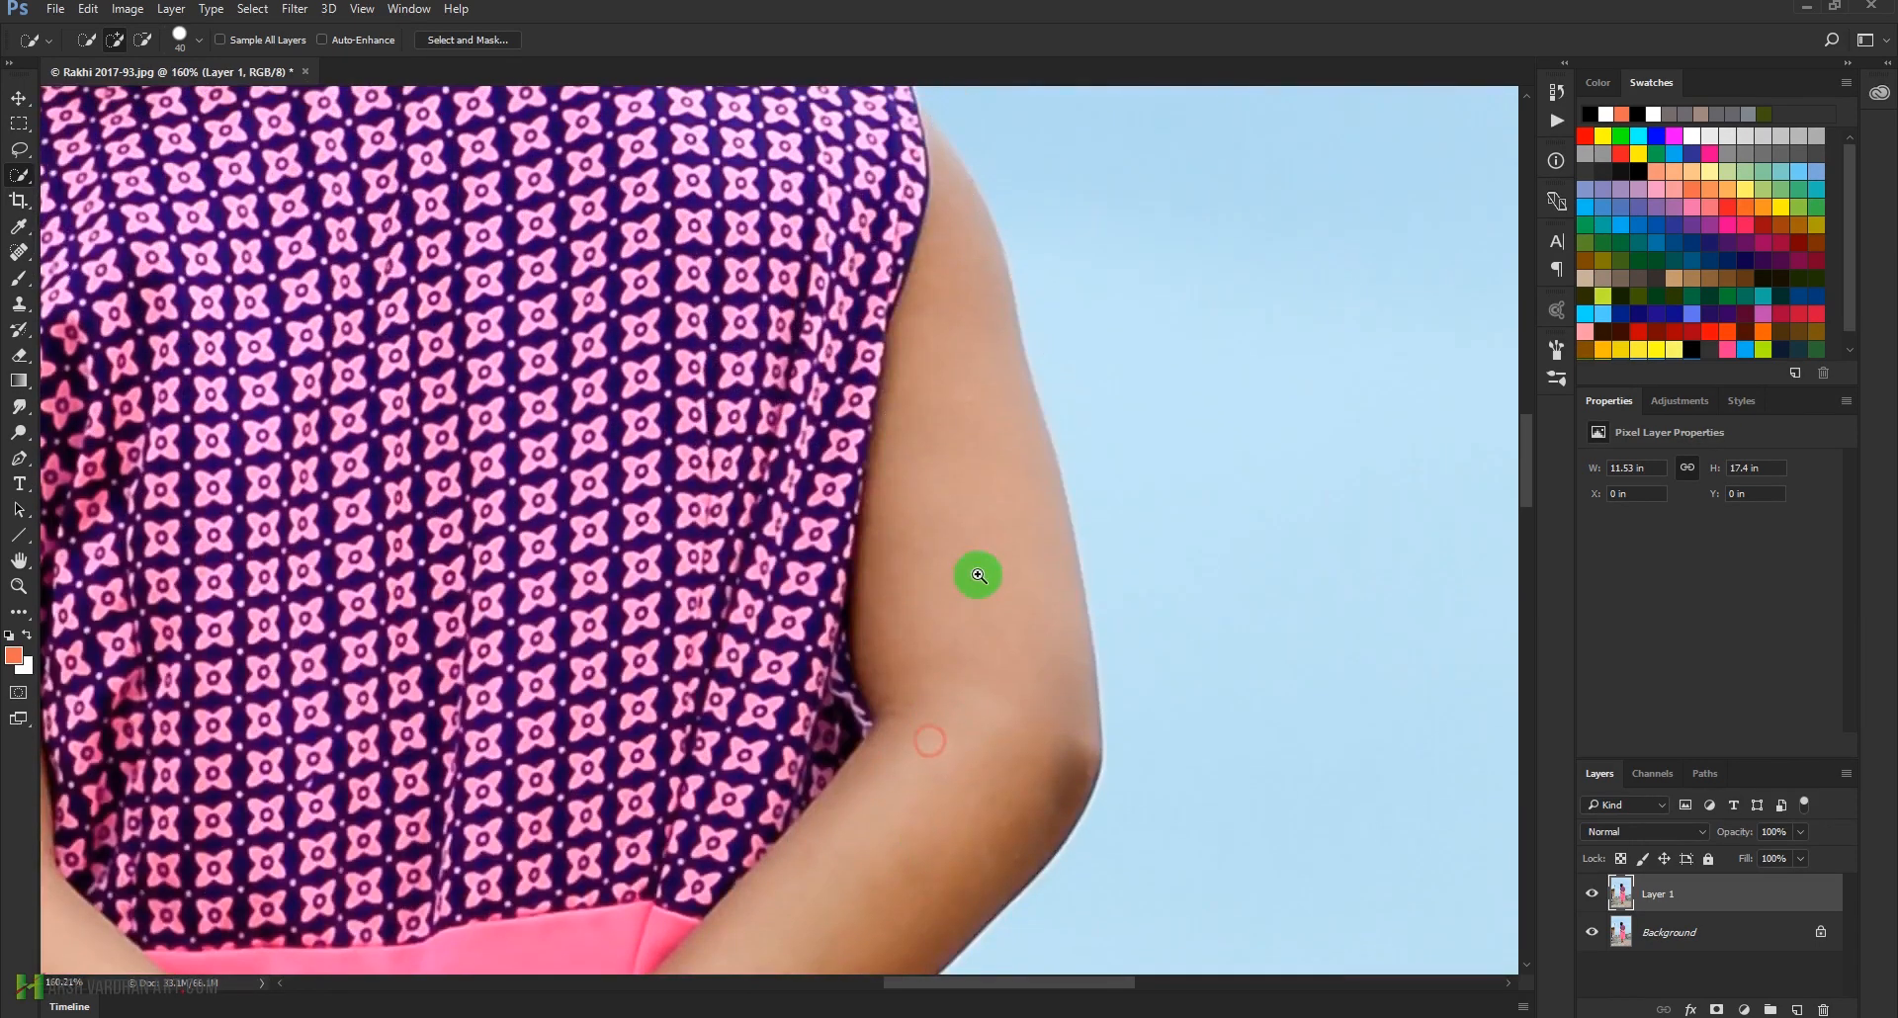
{"action": "mouse_move", "coordinate": [1058, 305]}
{"action": "left_mouse_down"}
{"action": "mouse_move", "coordinate": [1074, 410]}
{"action": "mouse_move", "coordinate": [1055, 336]}
{"action": "left_mouse_up"}
{"action": "left_click", "coordinate": [1028, 557]}
{"action": "left_click_drag", "start_coordinate": [909, 330], "coordinate": [923, 662]}
{"action": "left_click_drag", "start_coordinate": [960, 520], "coordinate": [970, 571]}
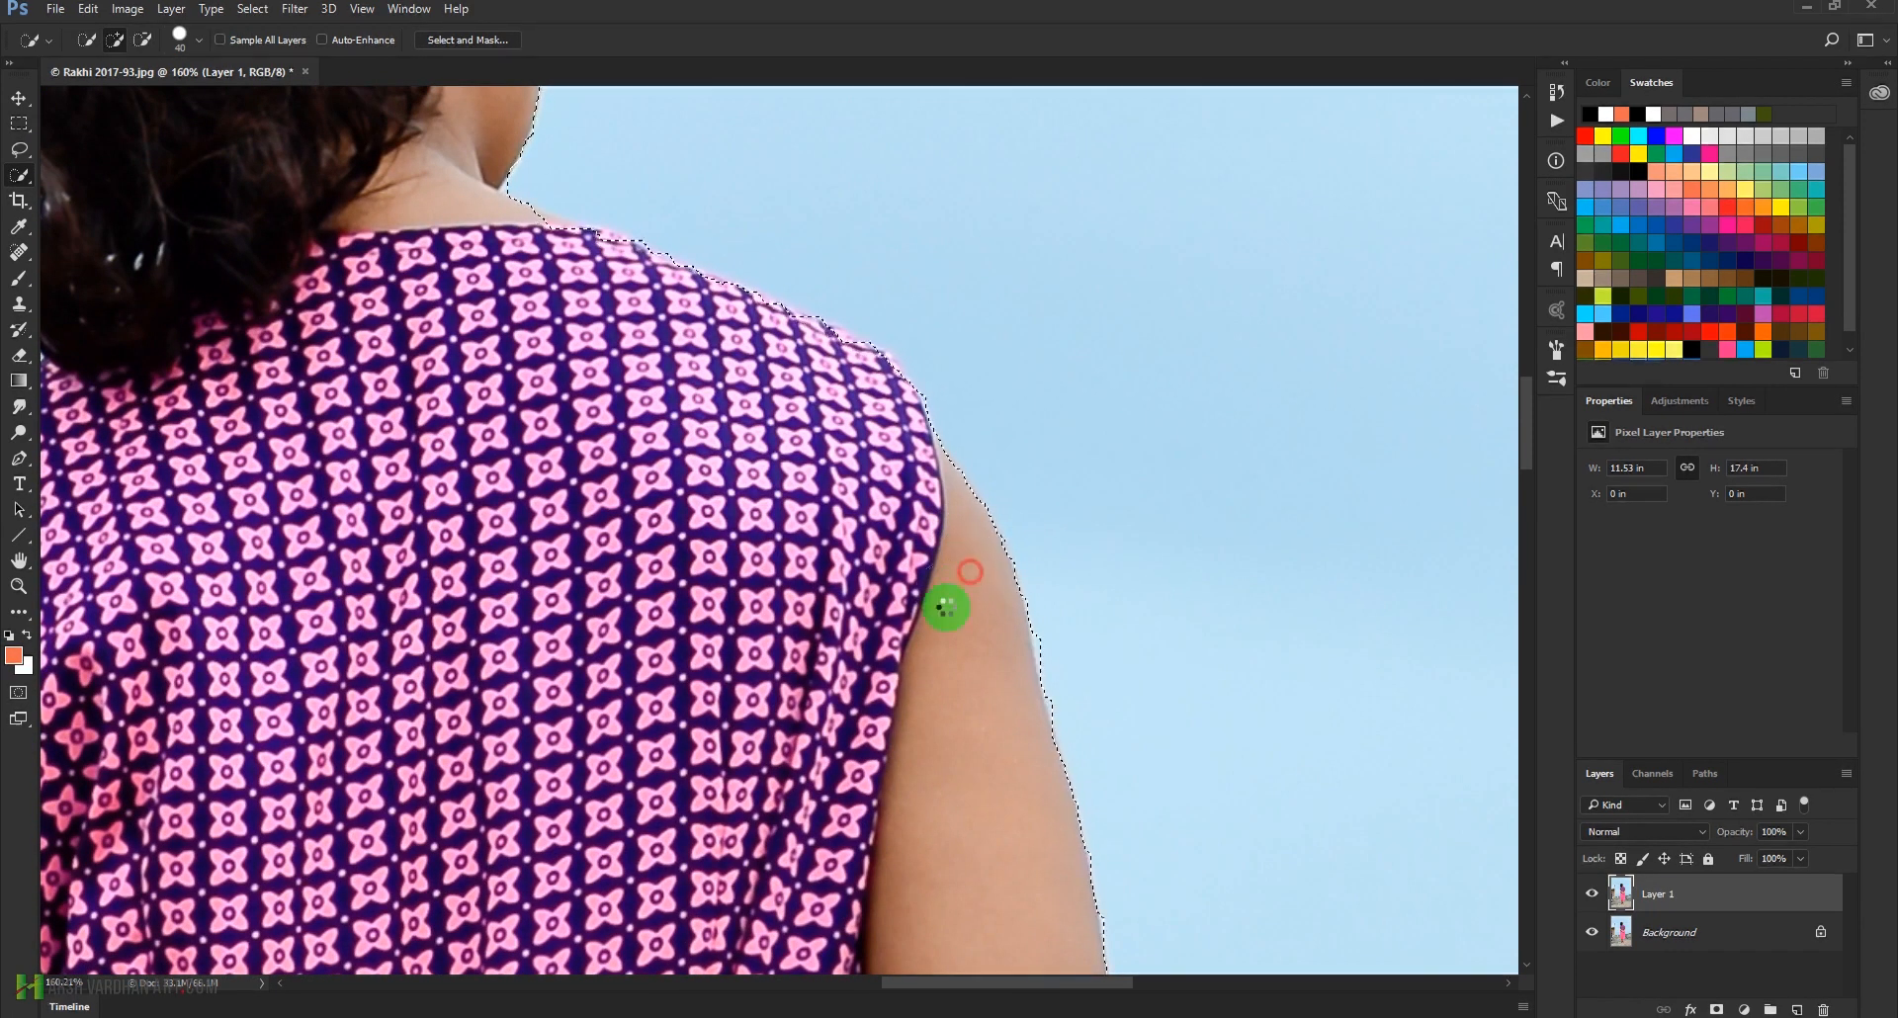
{"action": "left_click_drag", "start_coordinate": [695, 401], "coordinate": [835, 639]}
{"action": "mouse_move", "coordinate": [704, 540]}
{"action": "left_mouse_down"}
{"action": "mouse_move", "coordinate": [649, 491]}
{"action": "mouse_move", "coordinate": [649, 454]}
{"action": "mouse_move", "coordinate": [949, 580]}
{"action": "left_mouse_up"}
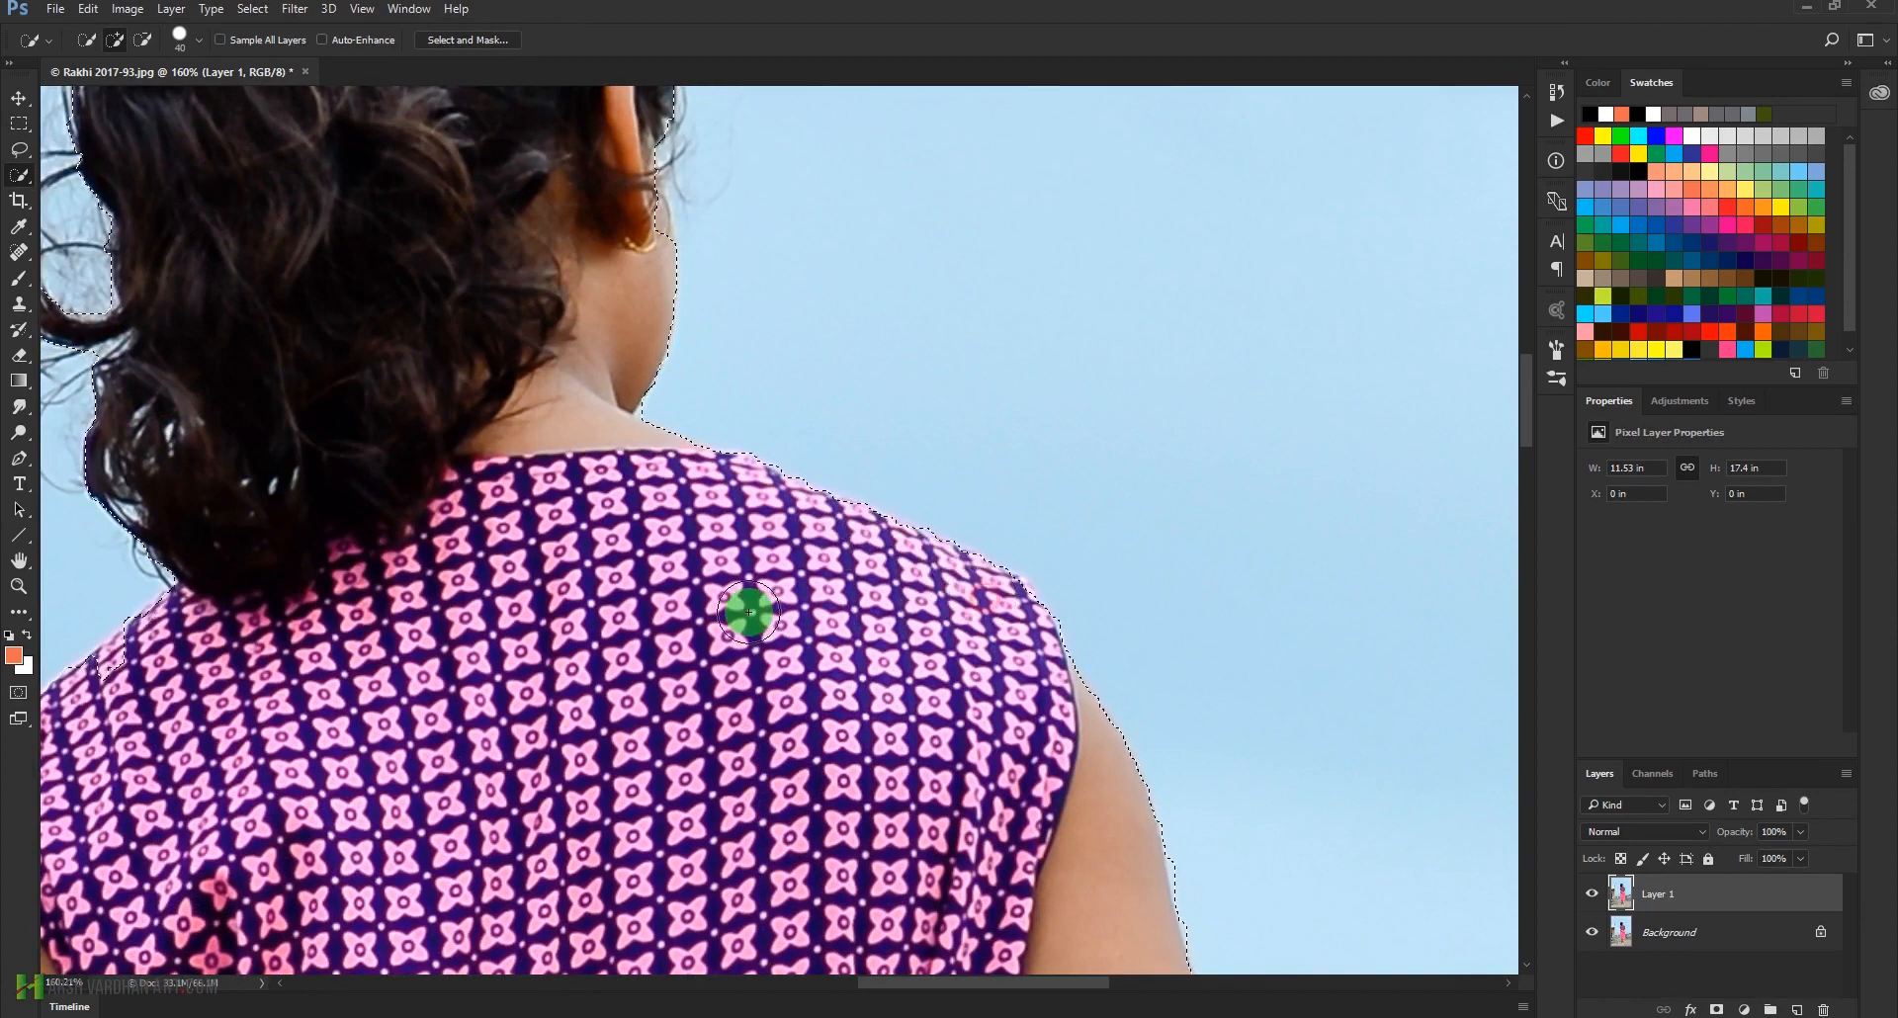
Check the selection around the head and extend it to include the loose curls beside the hair
{"action": "left_click_drag", "start_coordinate": [567, 381], "coordinate": [712, 750]}
{"action": "mouse_move", "coordinate": [775, 564]}
{"action": "left_mouse_down"}
{"action": "mouse_move", "coordinate": [777, 611]}
{"action": "mouse_move", "coordinate": [748, 359]}
{"action": "left_mouse_up"}
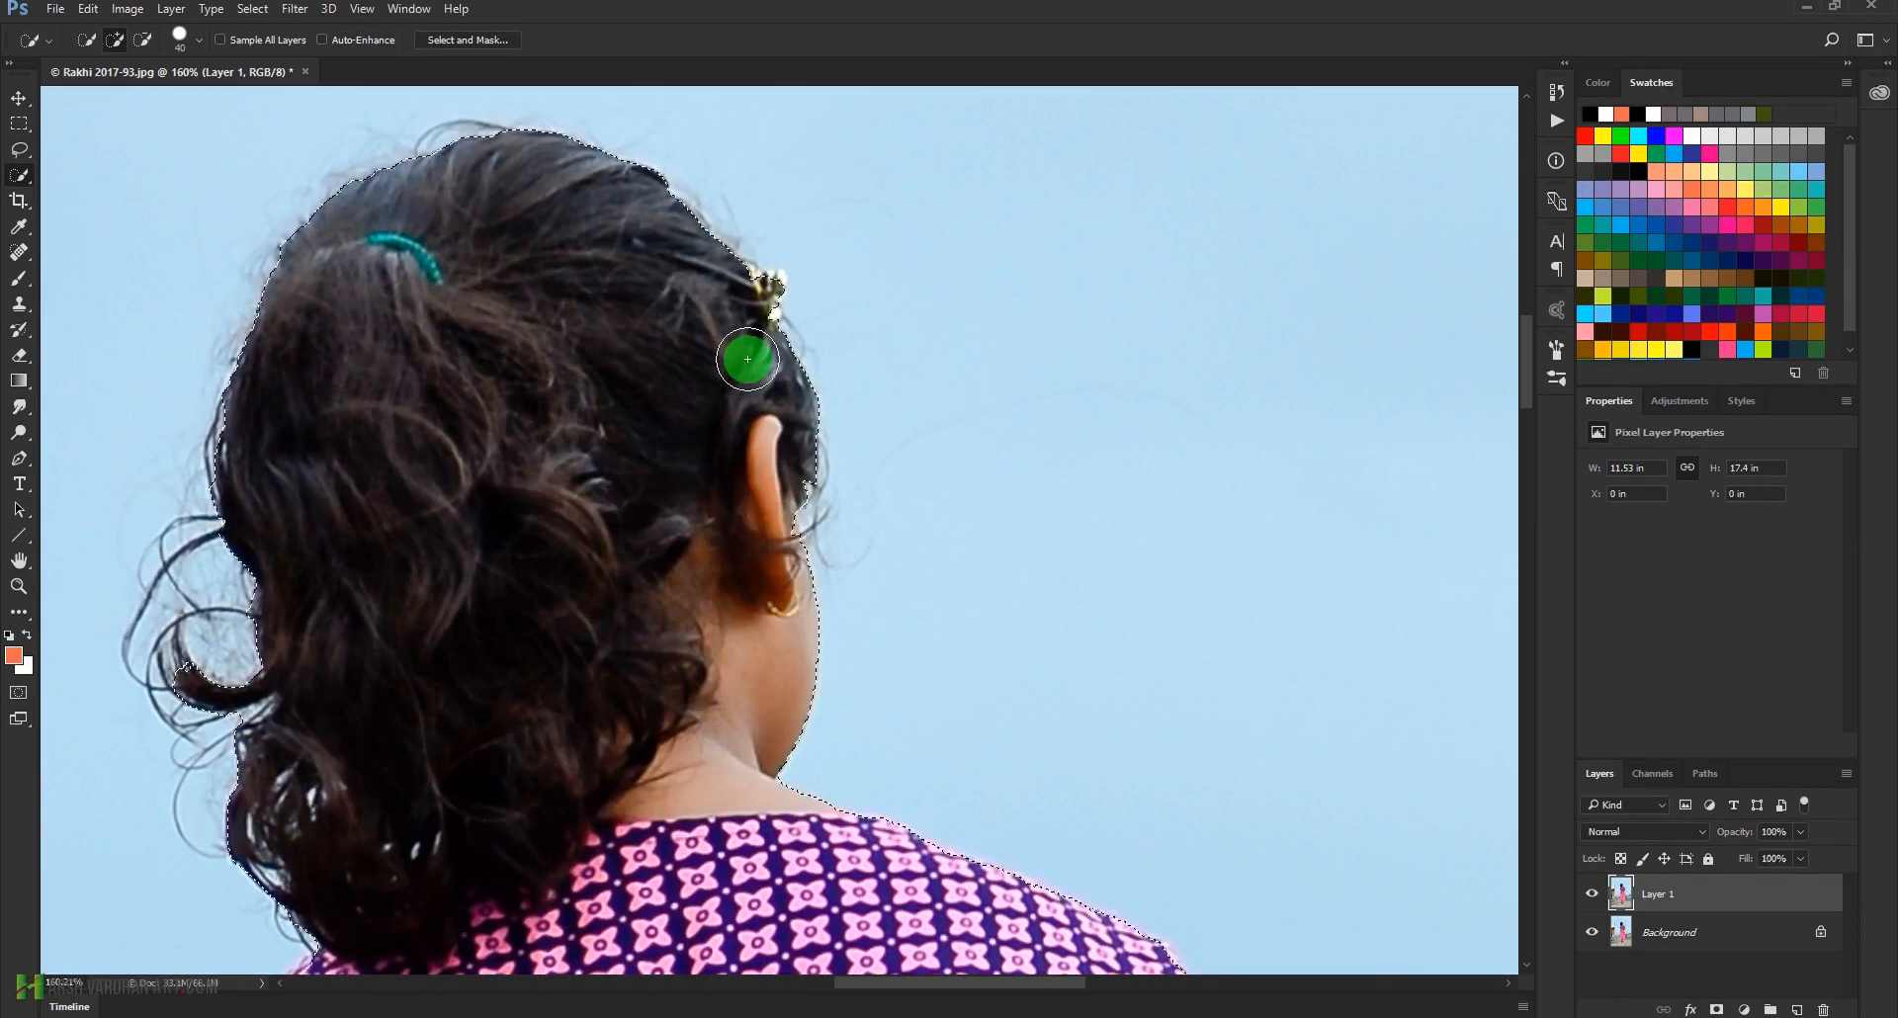
{"action": "left_click_drag", "start_coordinate": [402, 352], "coordinate": [543, 289]}
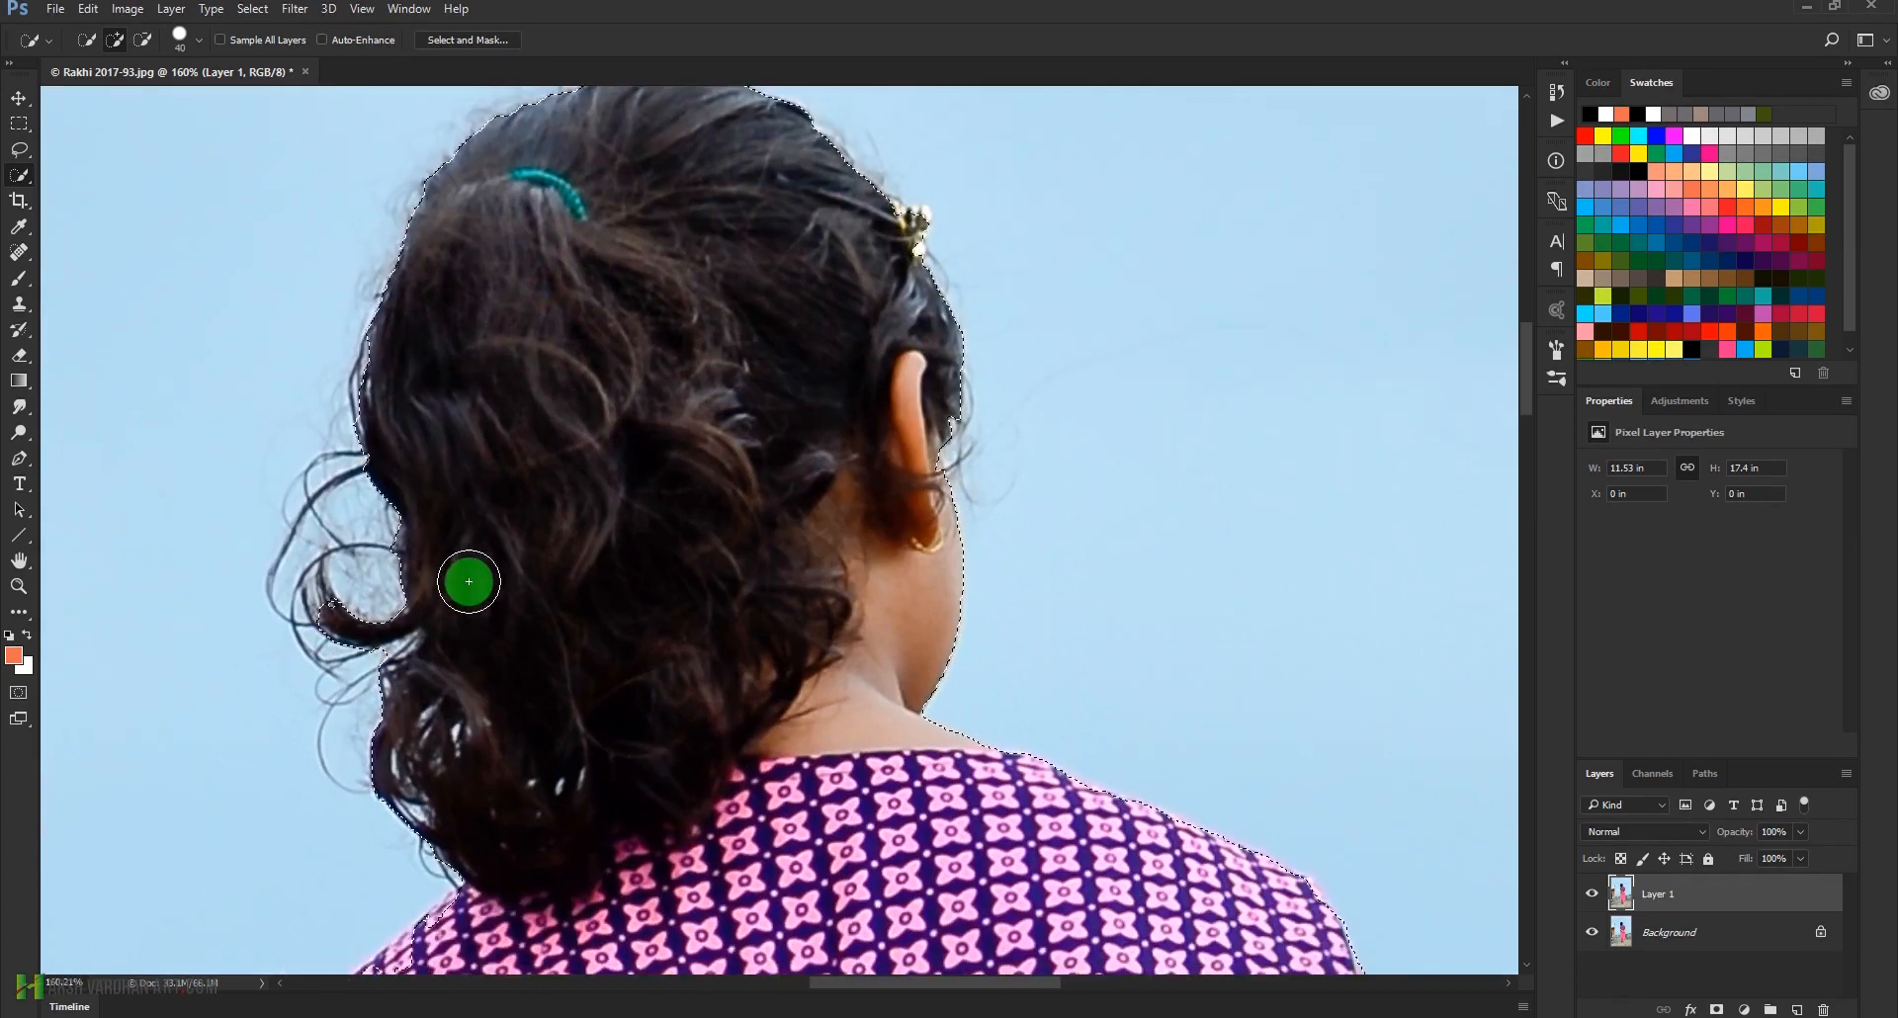
{"action": "mouse_move", "coordinate": [394, 454]}
{"action": "left_mouse_down"}
{"action": "mouse_move", "coordinate": [324, 490]}
{"action": "mouse_move", "coordinate": [295, 563]}
{"action": "mouse_move", "coordinate": [364, 766]}
{"action": "mouse_move", "coordinate": [432, 838]}
{"action": "mouse_move", "coordinate": [558, 833]}
{"action": "left_mouse_up"}
{"action": "mouse_move", "coordinate": [217, 711]}
{"action": "left_mouse_down"}
{"action": "mouse_move", "coordinate": [187, 635]}
{"action": "mouse_move", "coordinate": [204, 758]}
{"action": "mouse_move", "coordinate": [245, 806]}
{"action": "mouse_move", "coordinate": [204, 565]}
{"action": "left_mouse_up"}
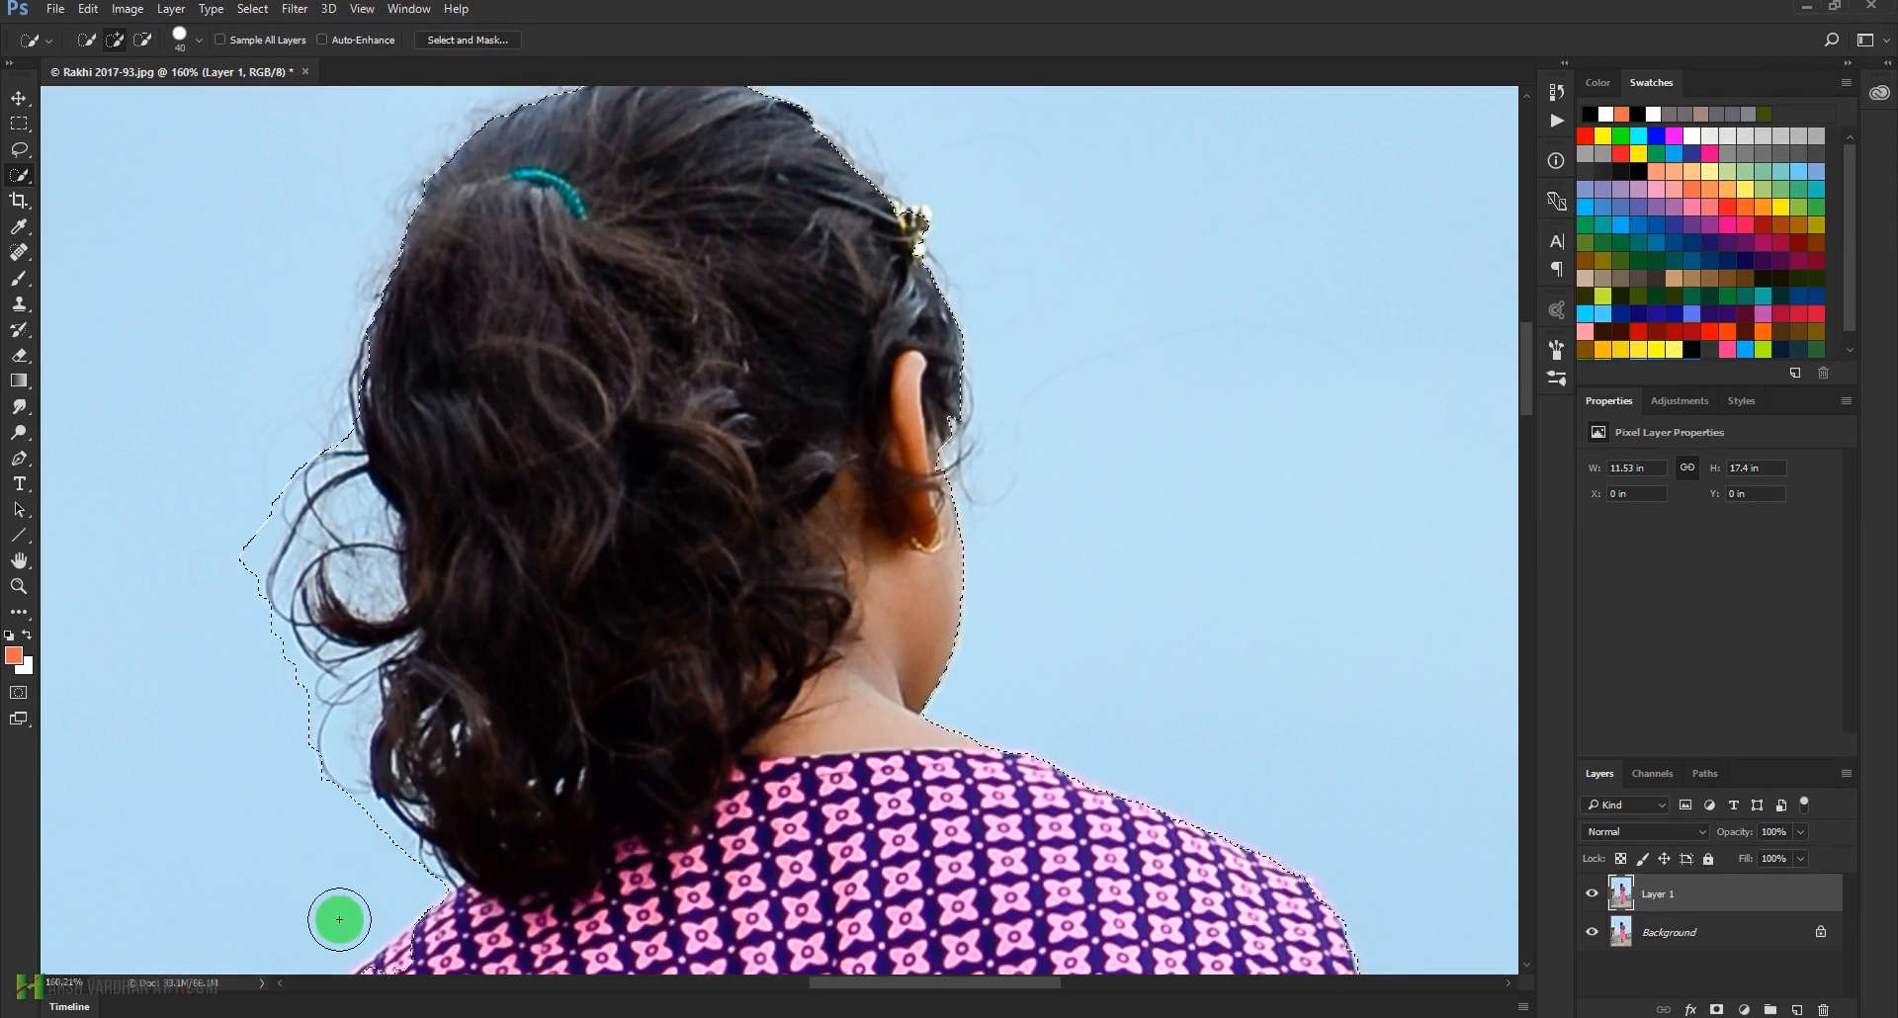
Subtract stray background from the selection around the girl's lower legs and ankles
{"action": "left_click_drag", "start_coordinate": [763, 749], "coordinate": [781, 911]}
{"action": "left_click_drag", "start_coordinate": [774, 918], "coordinate": [768, 455]}
{"action": "left_click_drag", "start_coordinate": [751, 744], "coordinate": [793, 571]}
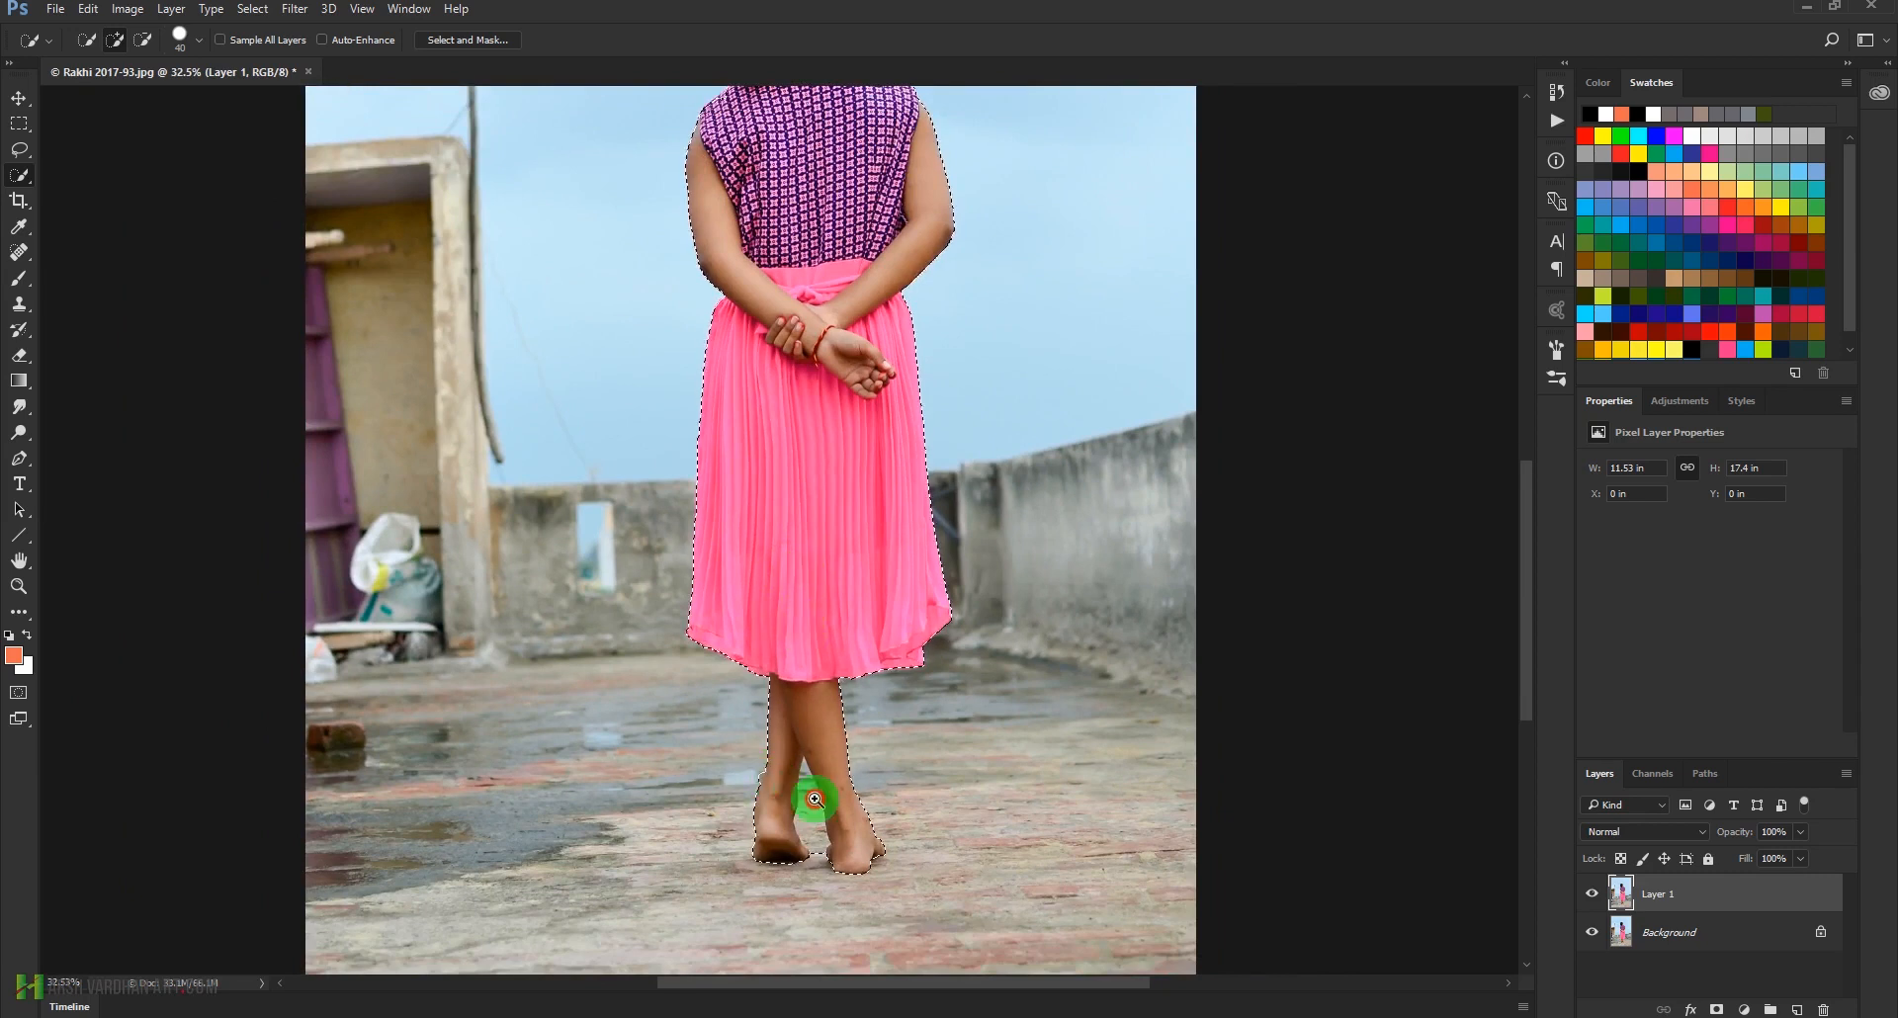
{"action": "left_click_drag", "start_coordinate": [805, 797], "coordinate": [833, 831]}
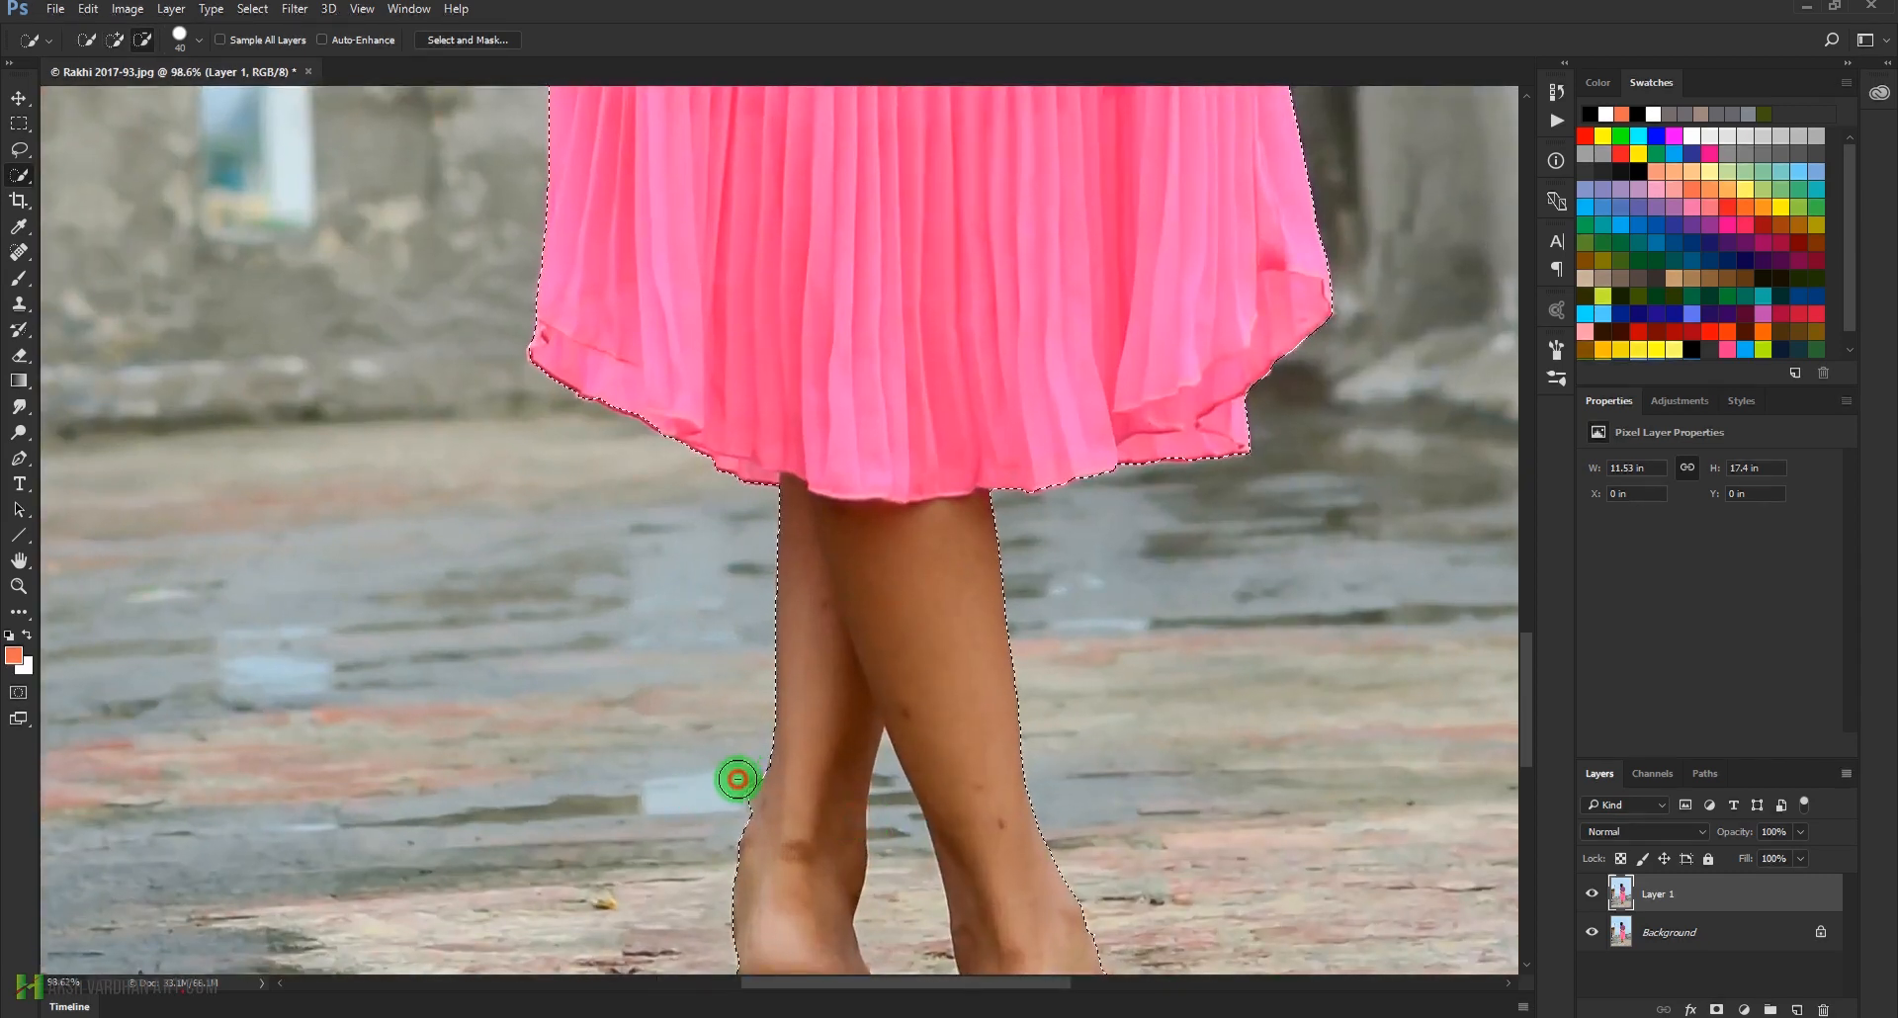
{"action": "left_click_drag", "start_coordinate": [1072, 573], "coordinate": [970, 658]}
{"action": "left_click_drag", "start_coordinate": [1007, 341], "coordinate": [974, 317]}
{"action": "left_click_drag", "start_coordinate": [817, 530], "coordinate": [841, 516]}
Open the selection in Select and Mask and preview it On White at 100% opacity
{"action": "left_click", "coordinate": [465, 42]}
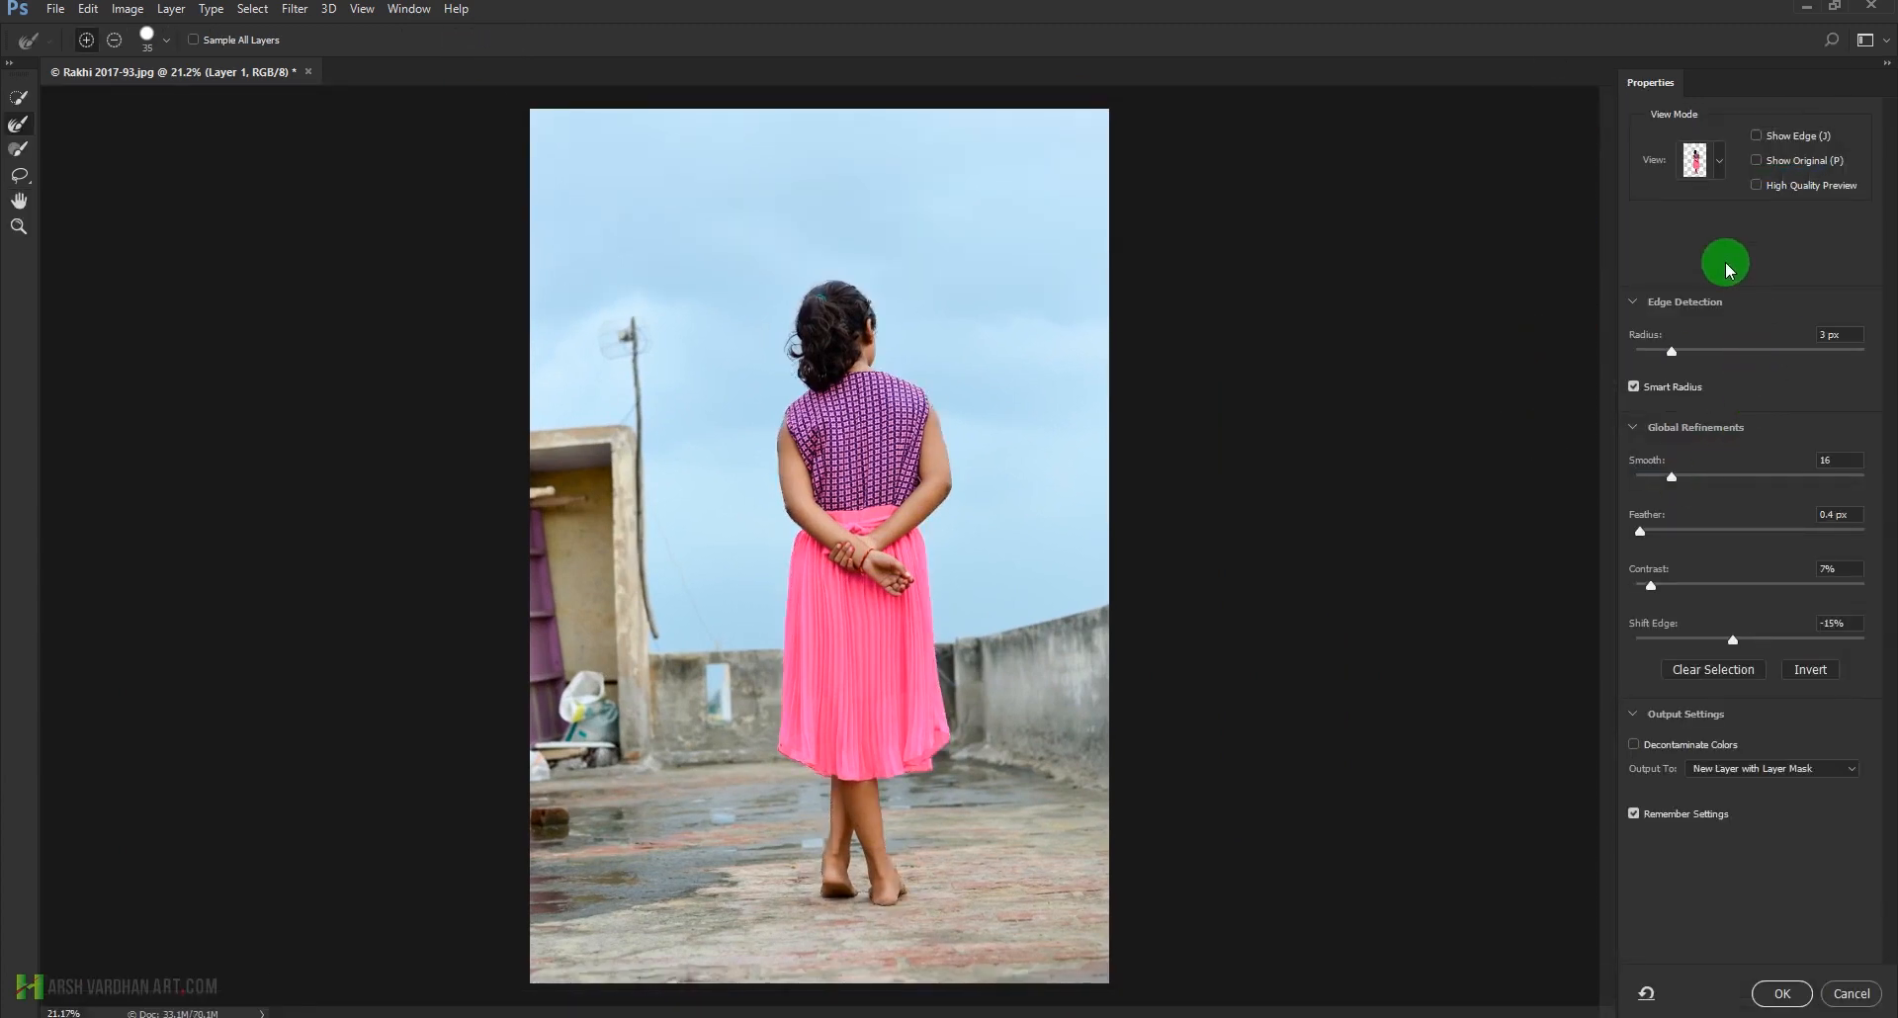
{"action": "left_click", "coordinate": [1721, 163]}
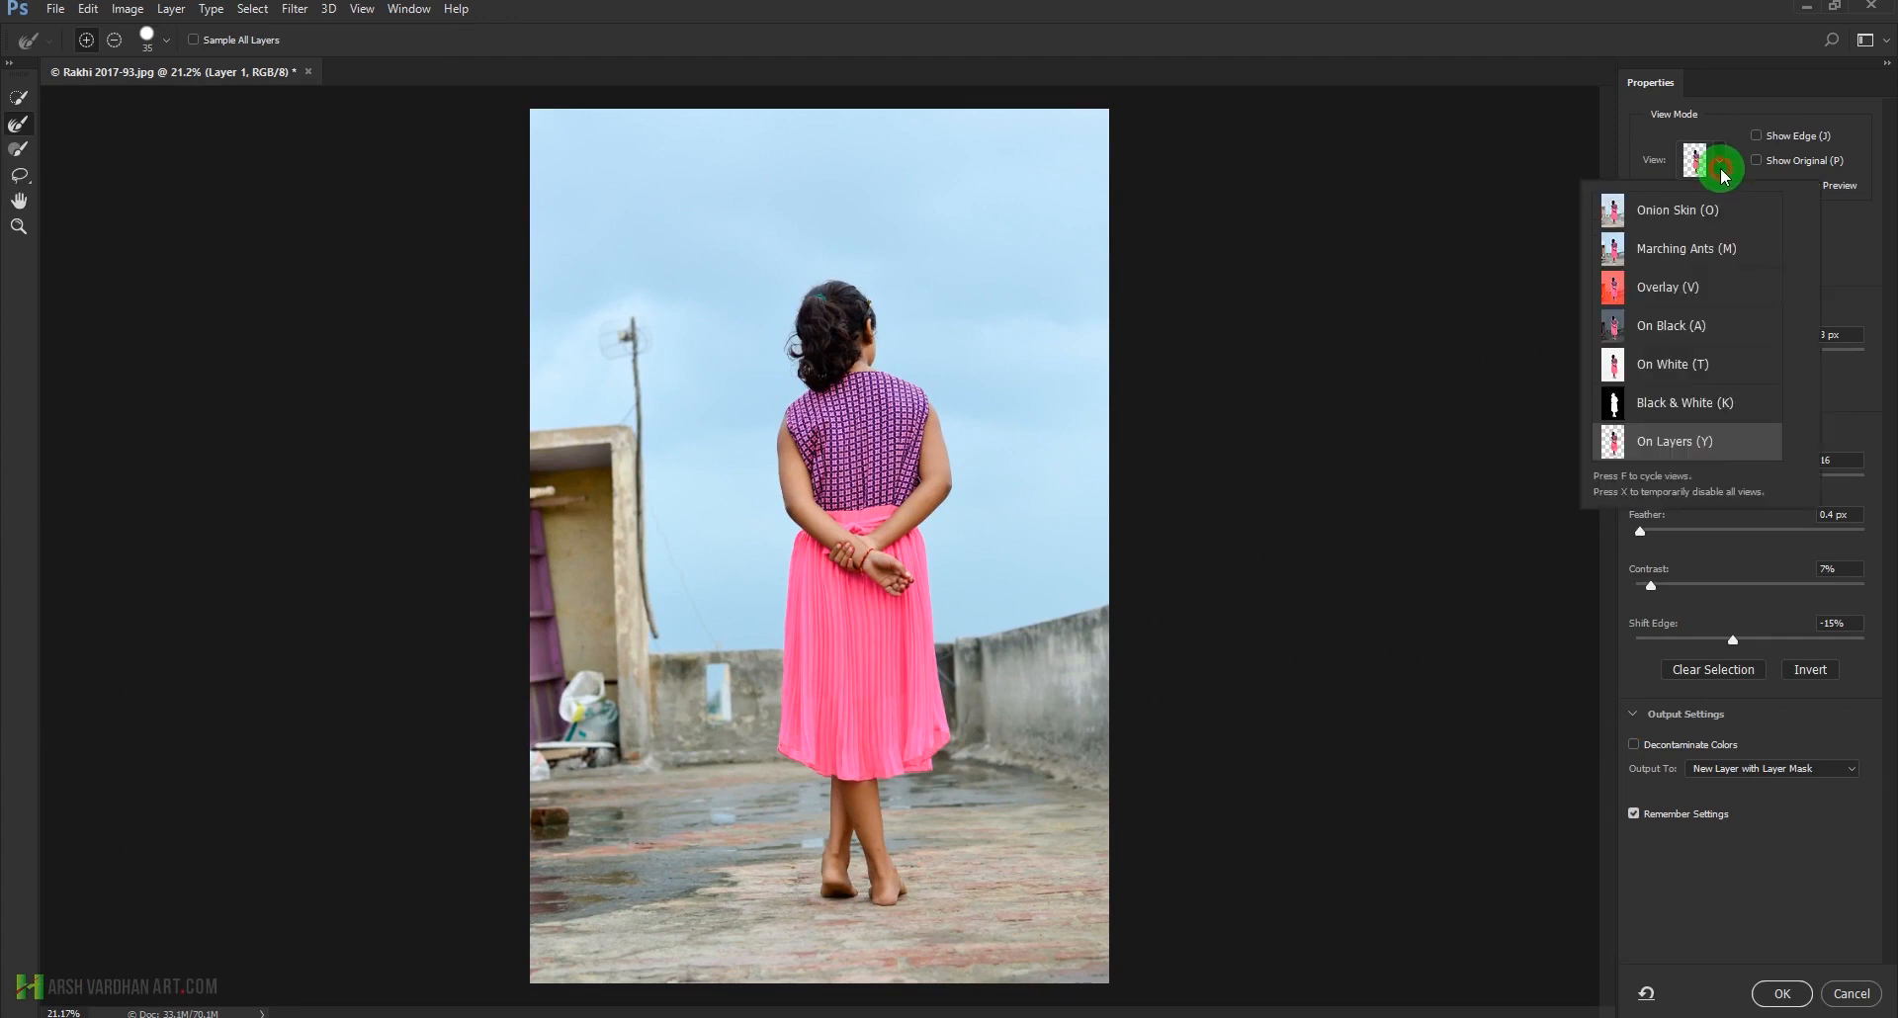
{"action": "left_click", "coordinate": [1686, 374]}
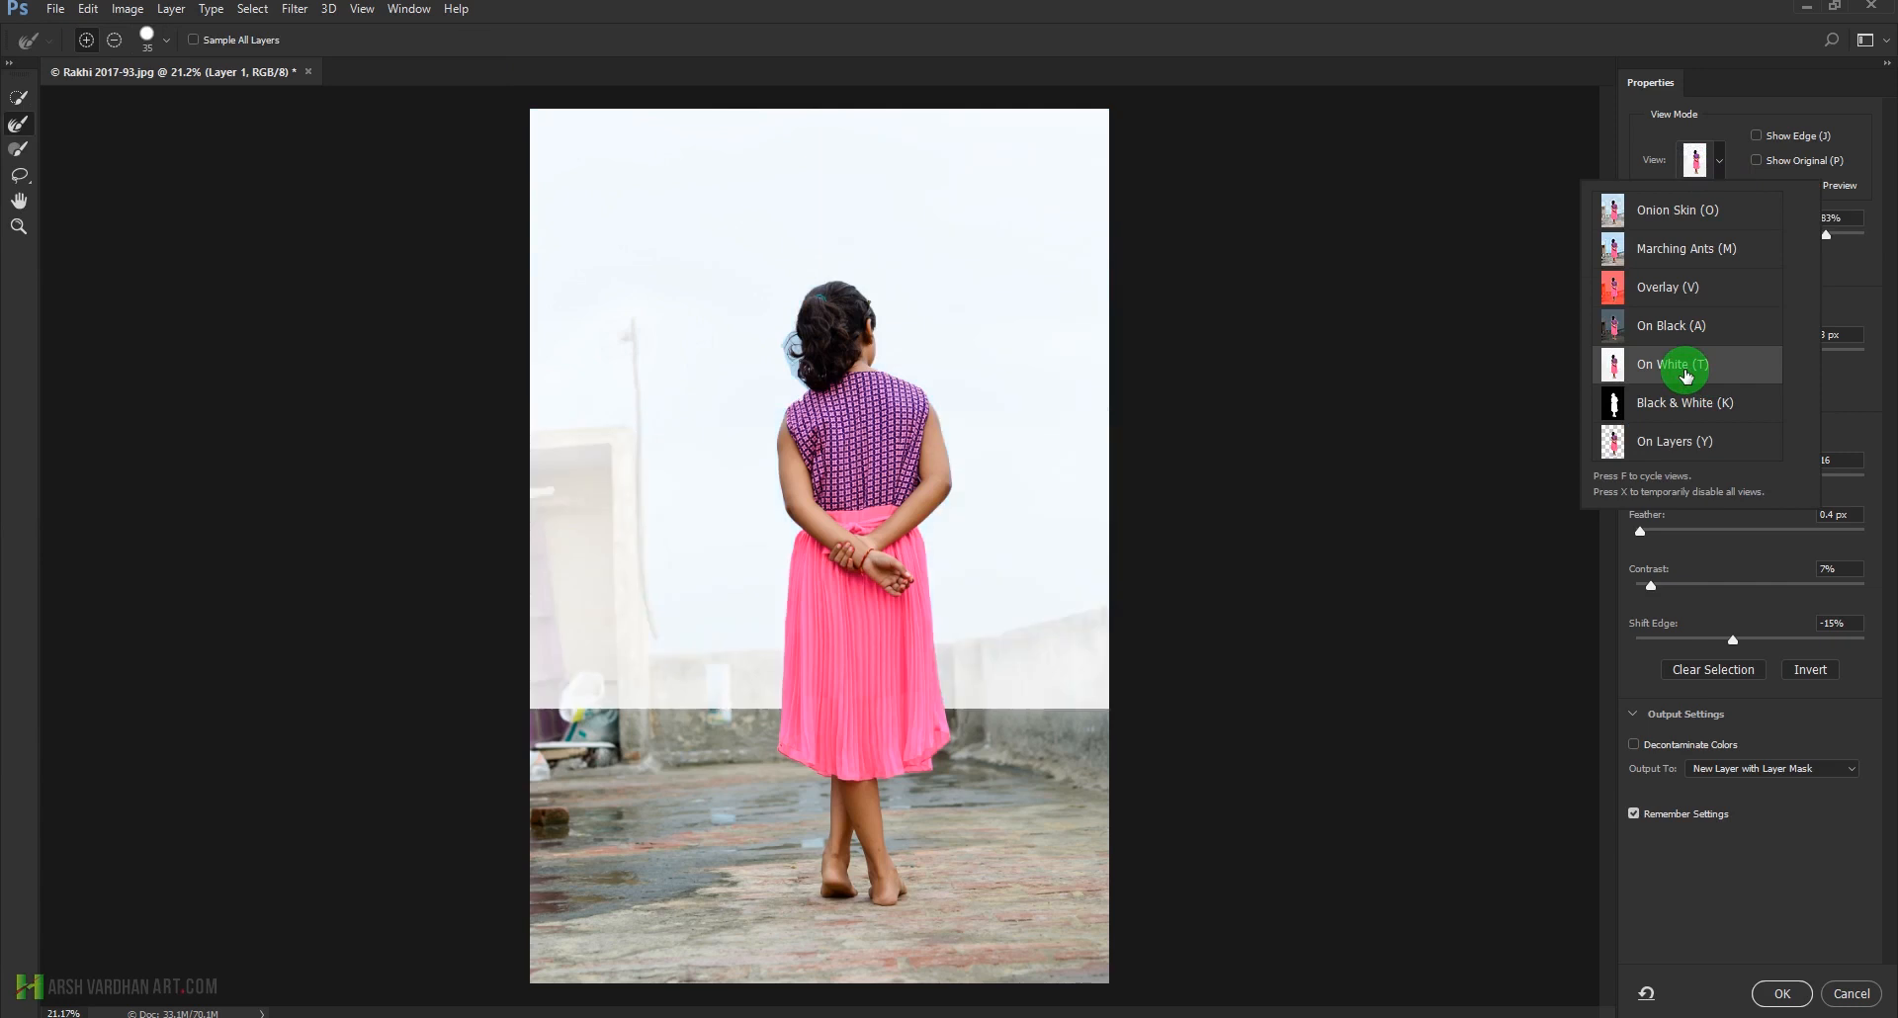
{"action": "left_click", "coordinate": [1854, 285]}
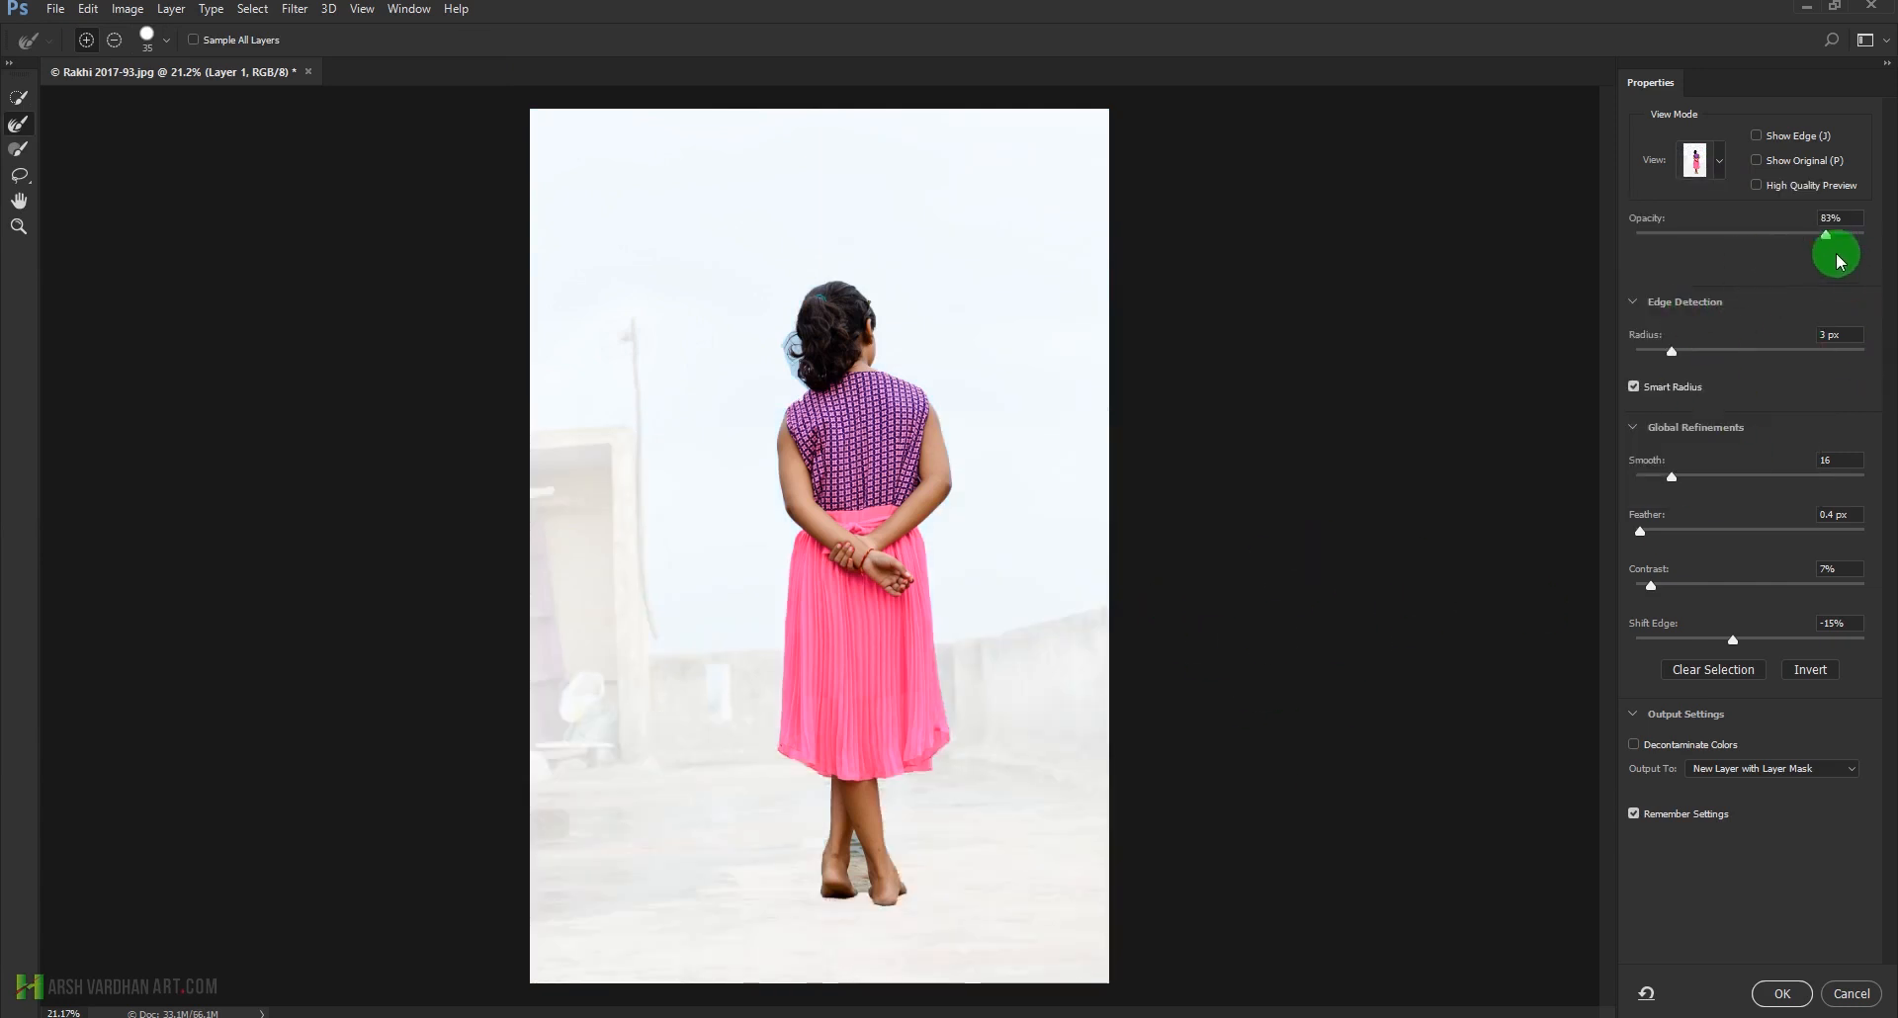
{"action": "left_click_drag", "start_coordinate": [1831, 244], "coordinate": [1867, 237]}
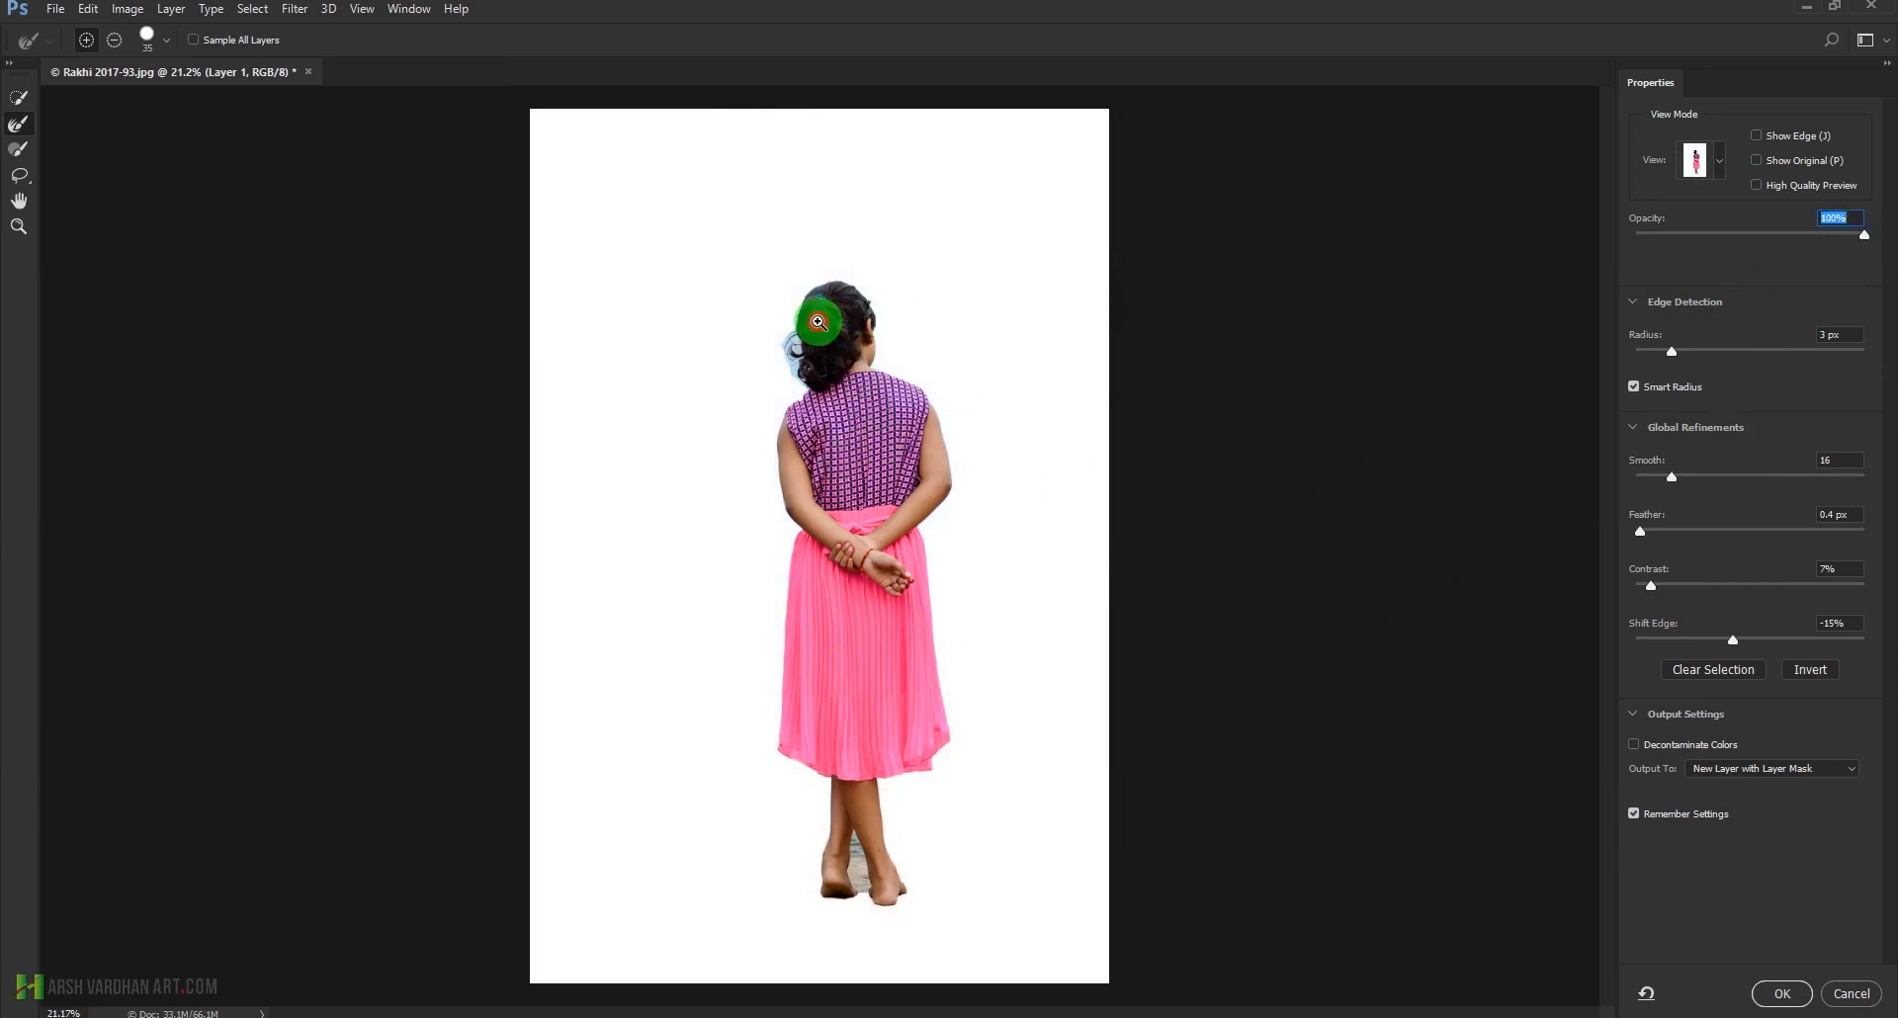
Paint the loose curls beside the girl's hair, with the area around them, into the selection using the Brush tool
{"action": "left_click", "coordinate": [814, 376], "text": "ctrl"}
{"action": "left_click_drag", "start_coordinate": [798, 328], "coordinate": [911, 395]}
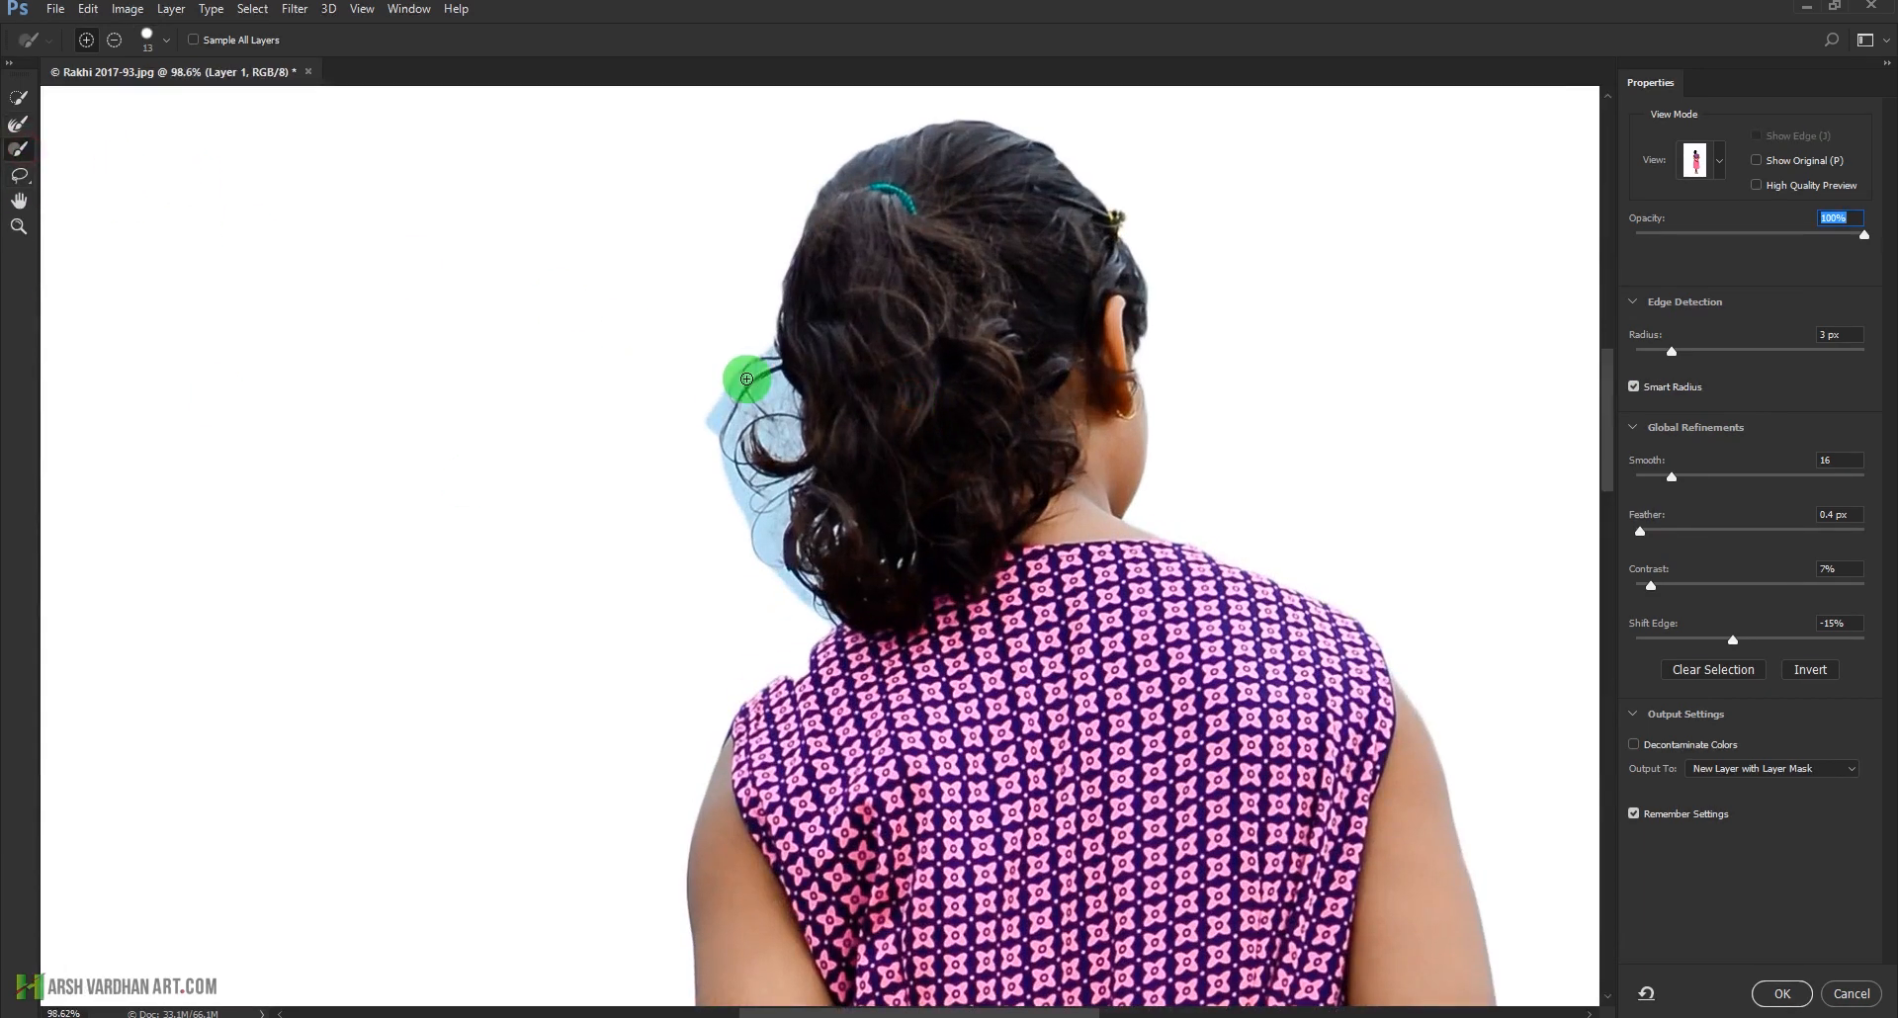
{"action": "mouse_move", "coordinate": [746, 379]}
{"action": "left_mouse_down"}
{"action": "mouse_move", "coordinate": [757, 368]}
{"action": "mouse_move", "coordinate": [719, 416]}
{"action": "mouse_move", "coordinate": [773, 556]}
{"action": "mouse_move", "coordinate": [823, 601]}
{"action": "mouse_move", "coordinate": [774, 484]}
{"action": "left_mouse_up"}
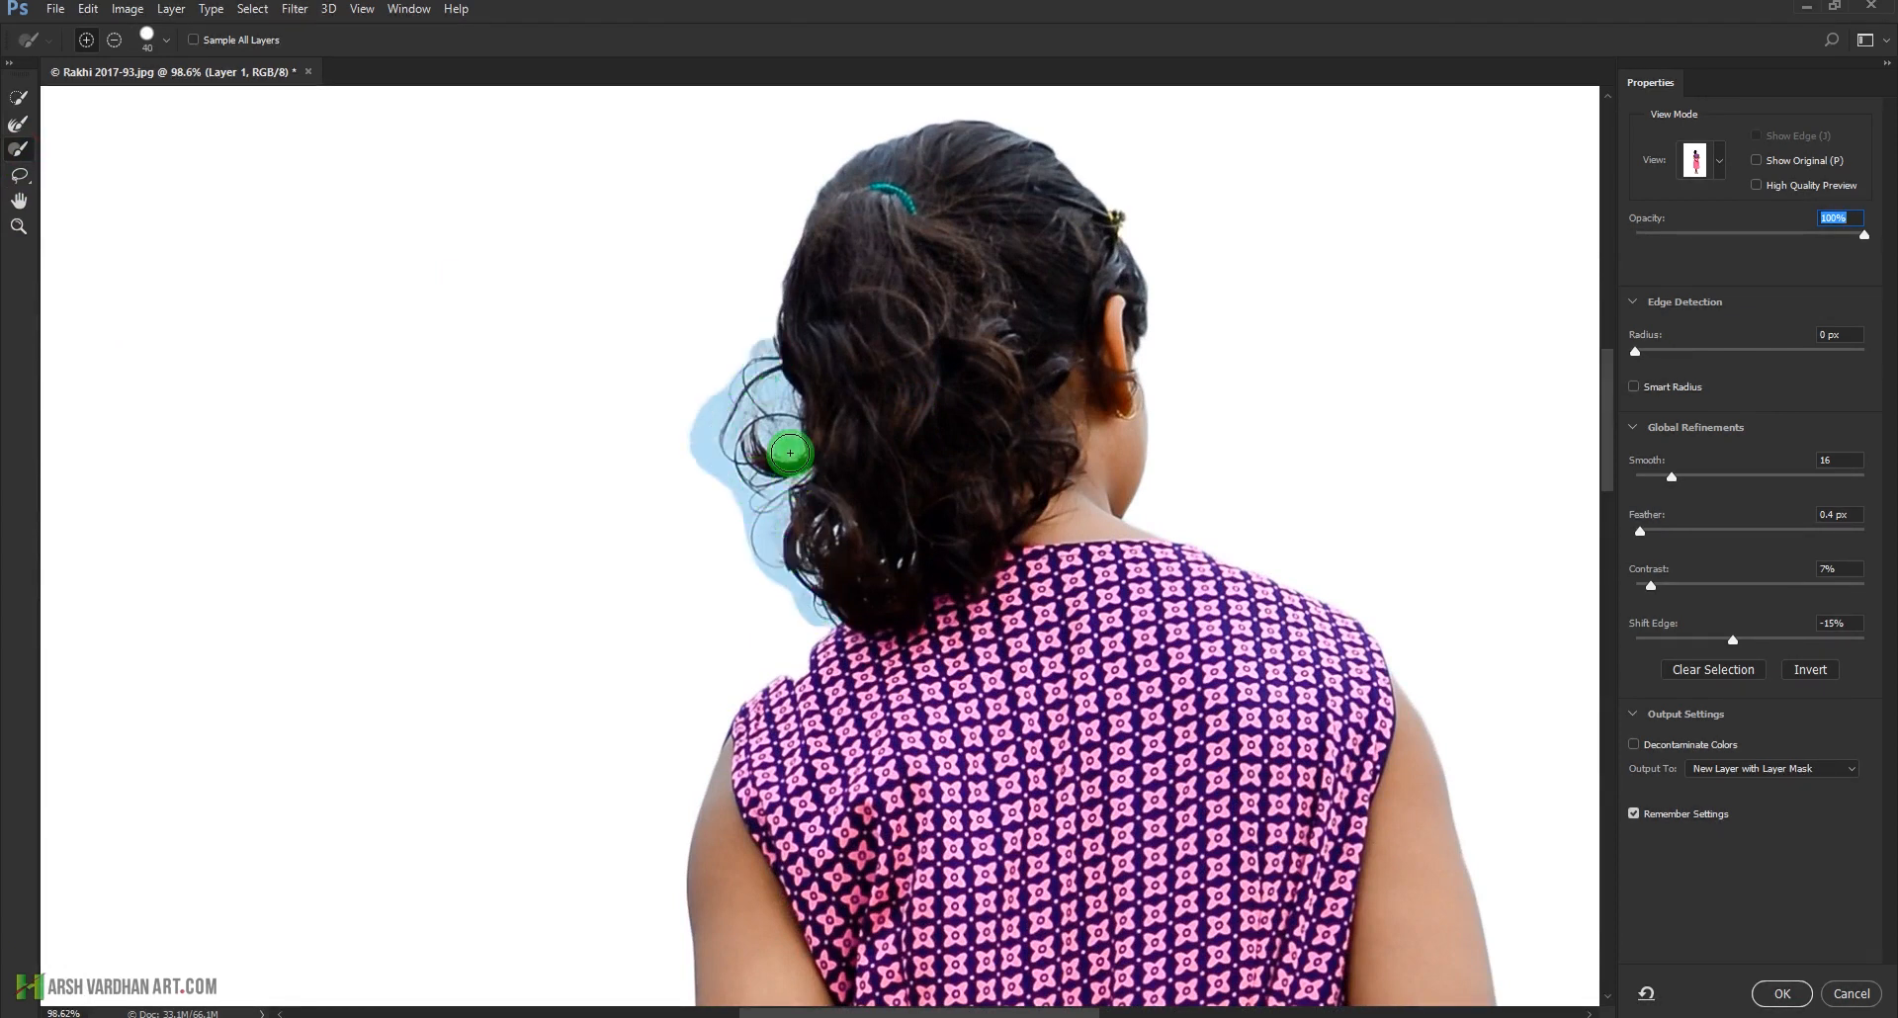
{"action": "mouse_move", "coordinate": [795, 444]}
{"action": "left_mouse_down"}
{"action": "mouse_move", "coordinate": [755, 384]}
{"action": "mouse_move", "coordinate": [778, 421]}
{"action": "left_mouse_up"}
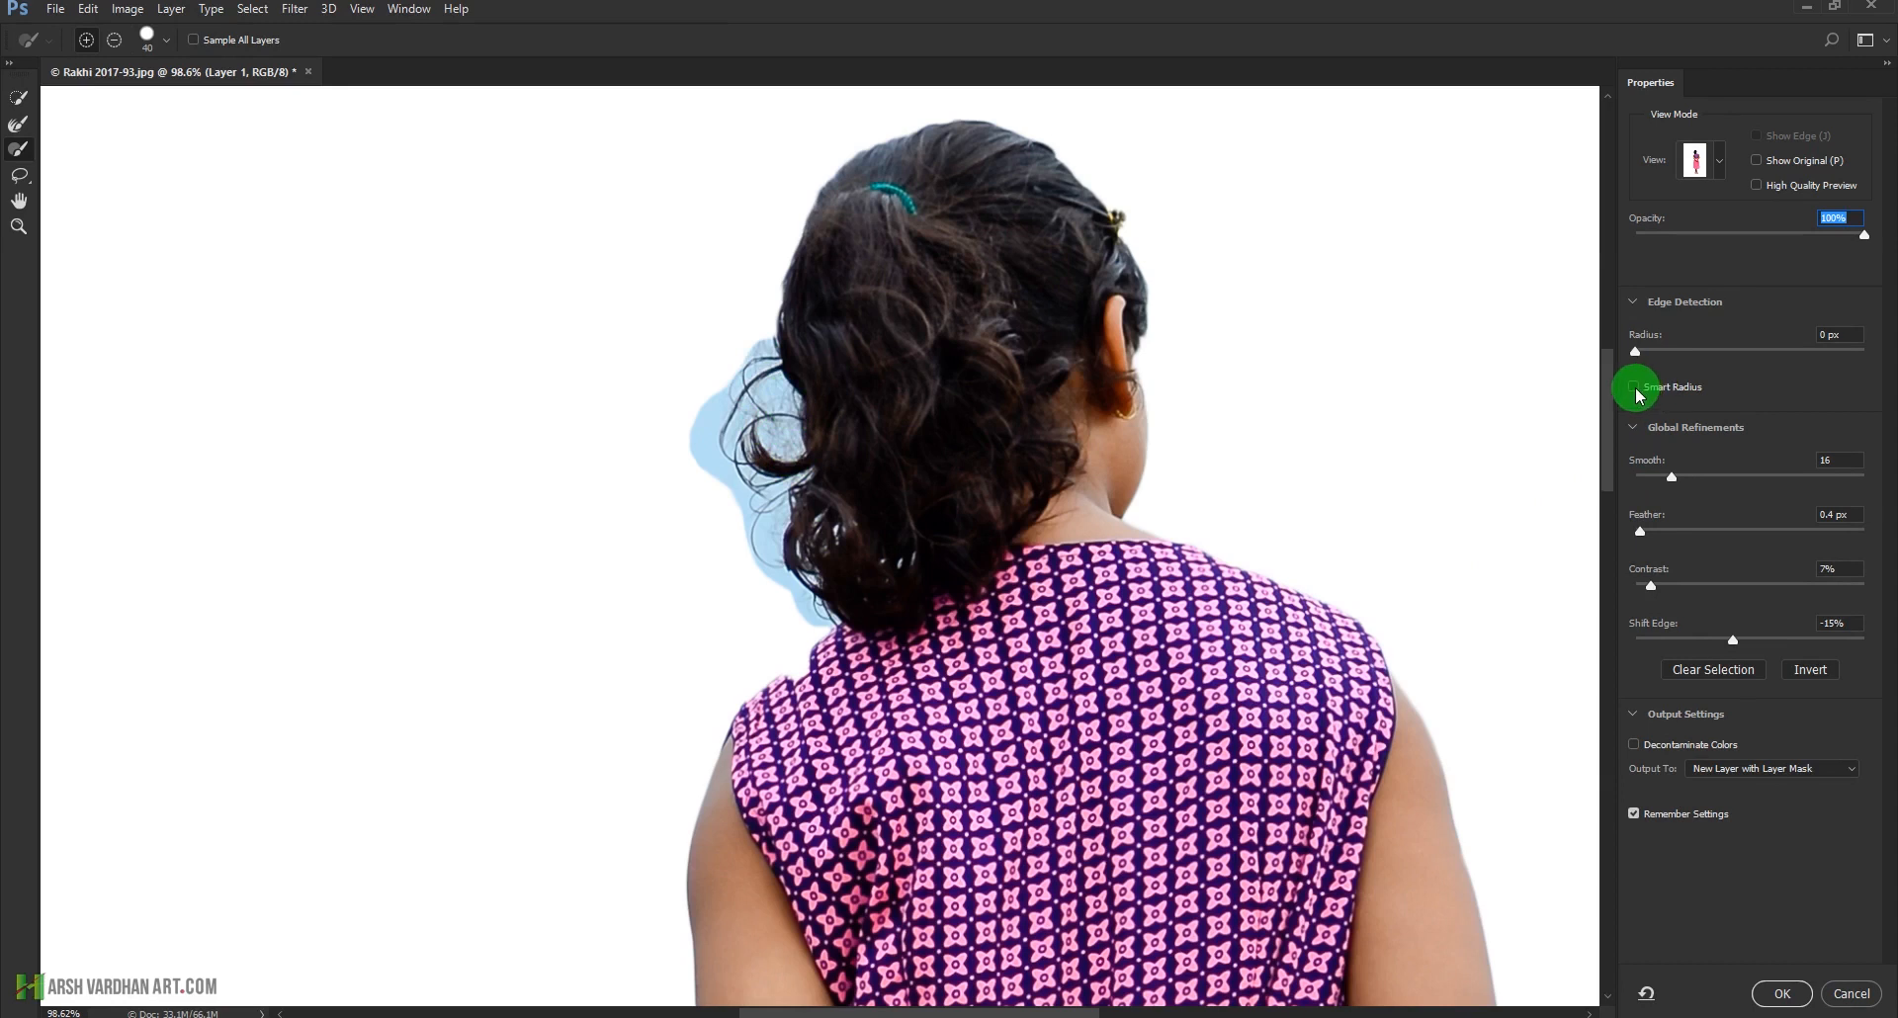
Try a larger edge detection radius with Smart Radius on the whole selection
{"action": "left_click_drag", "start_coordinate": [1640, 353], "coordinate": [1725, 362]}
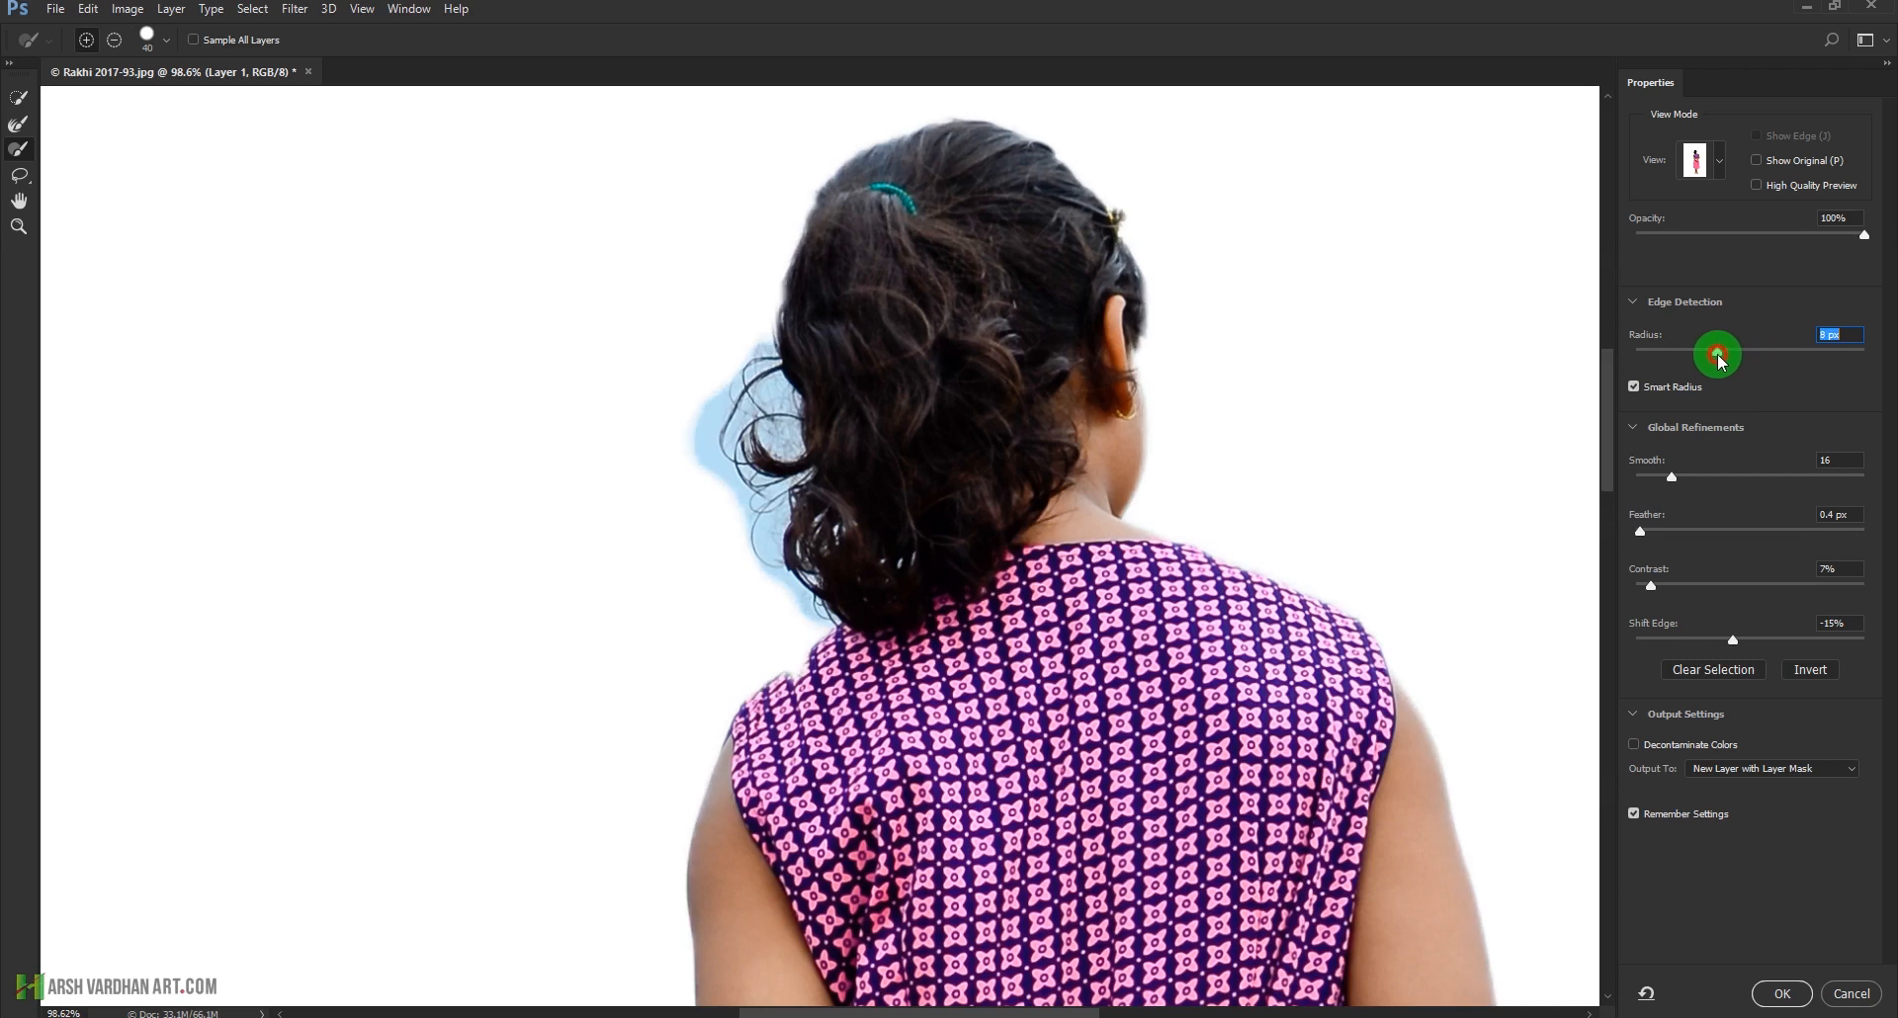
{"action": "left_click_drag", "start_coordinate": [1720, 361], "coordinate": [1691, 362]}
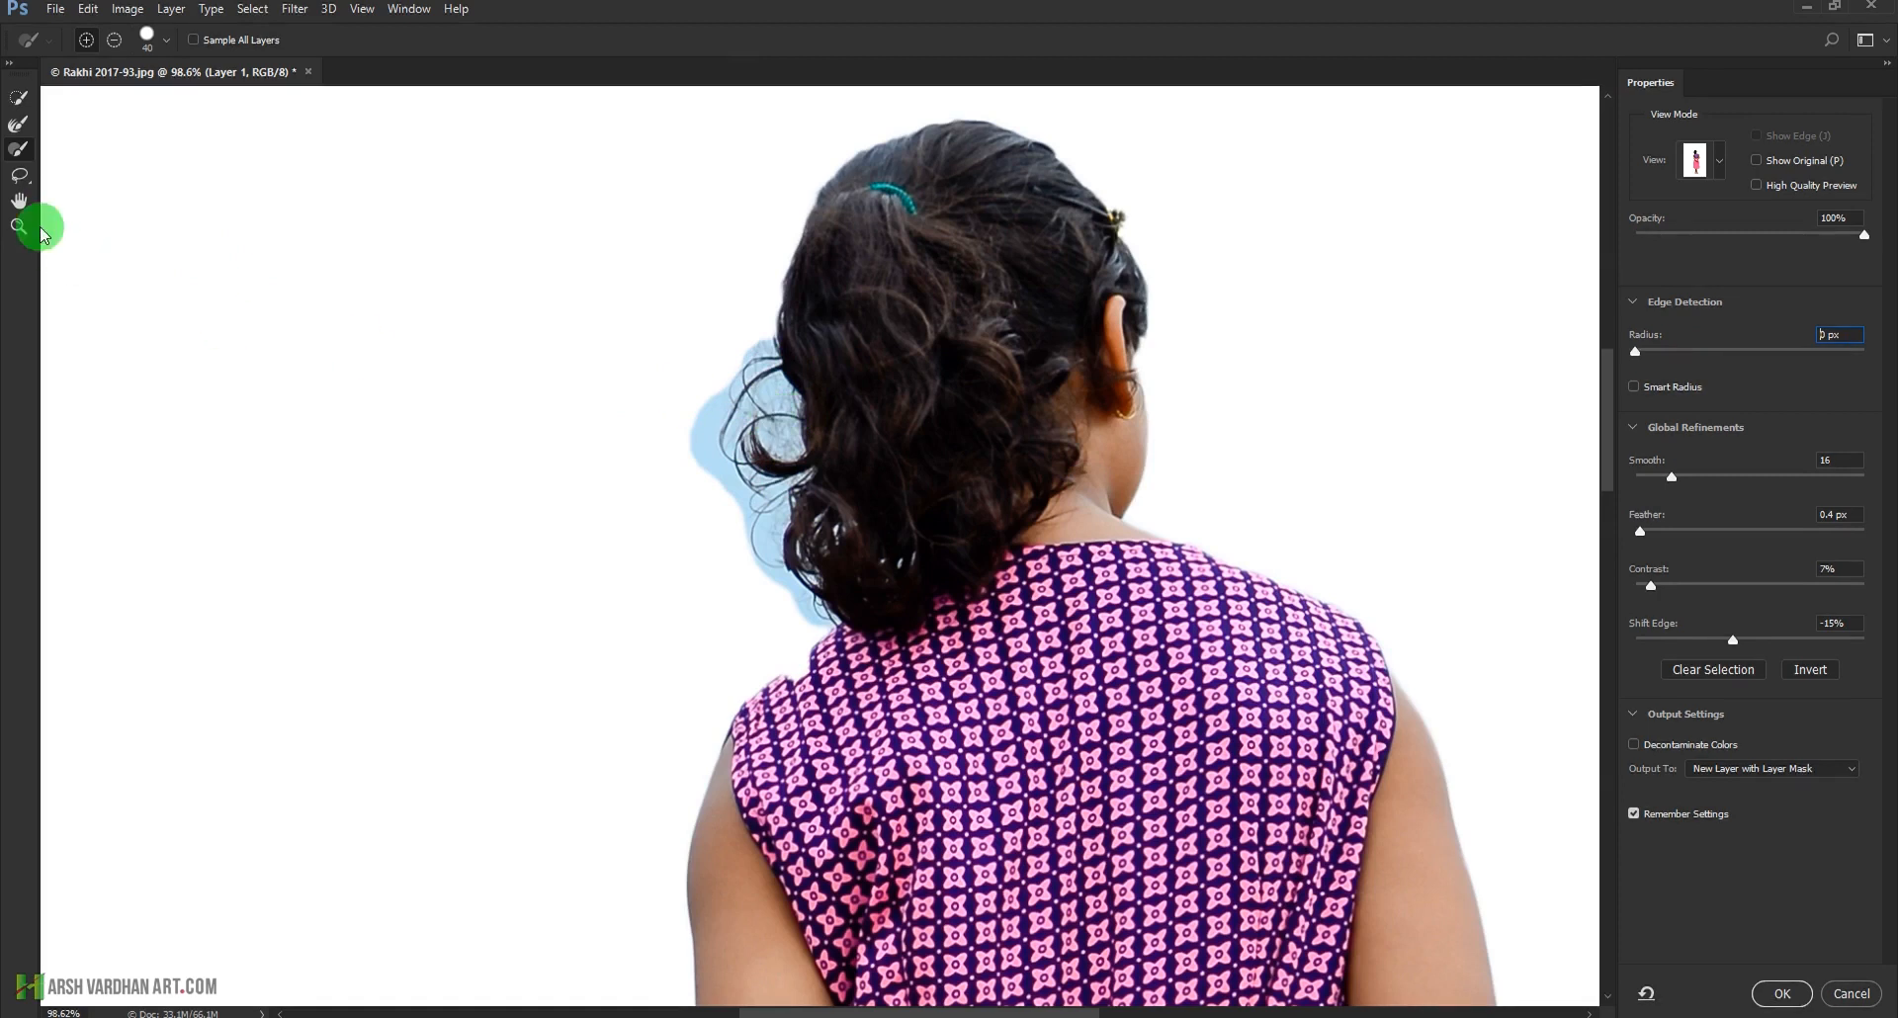
Remove the blue sky between and around the loose curls with the Refine Edge Brush
{"action": "left_click", "coordinate": [20, 127]}
{"action": "left_click", "coordinate": [20, 149]}
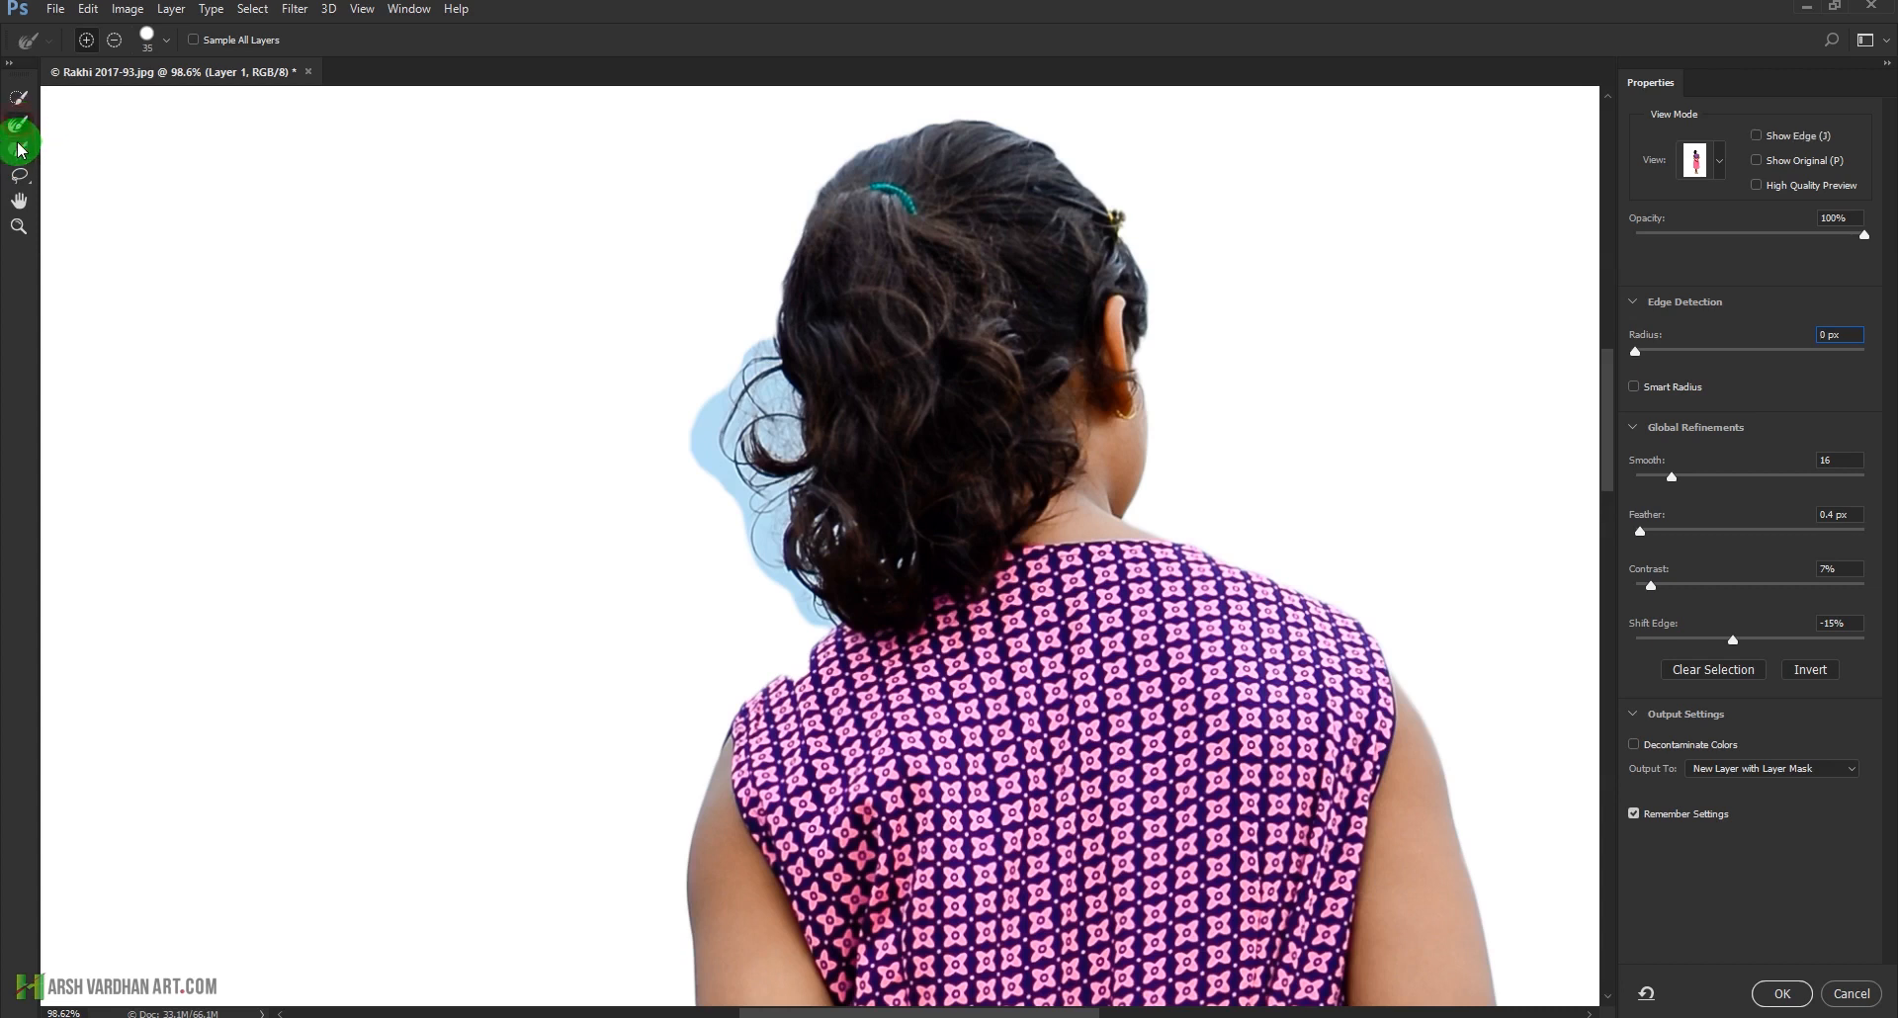
{"action": "left_click", "coordinate": [21, 151]}
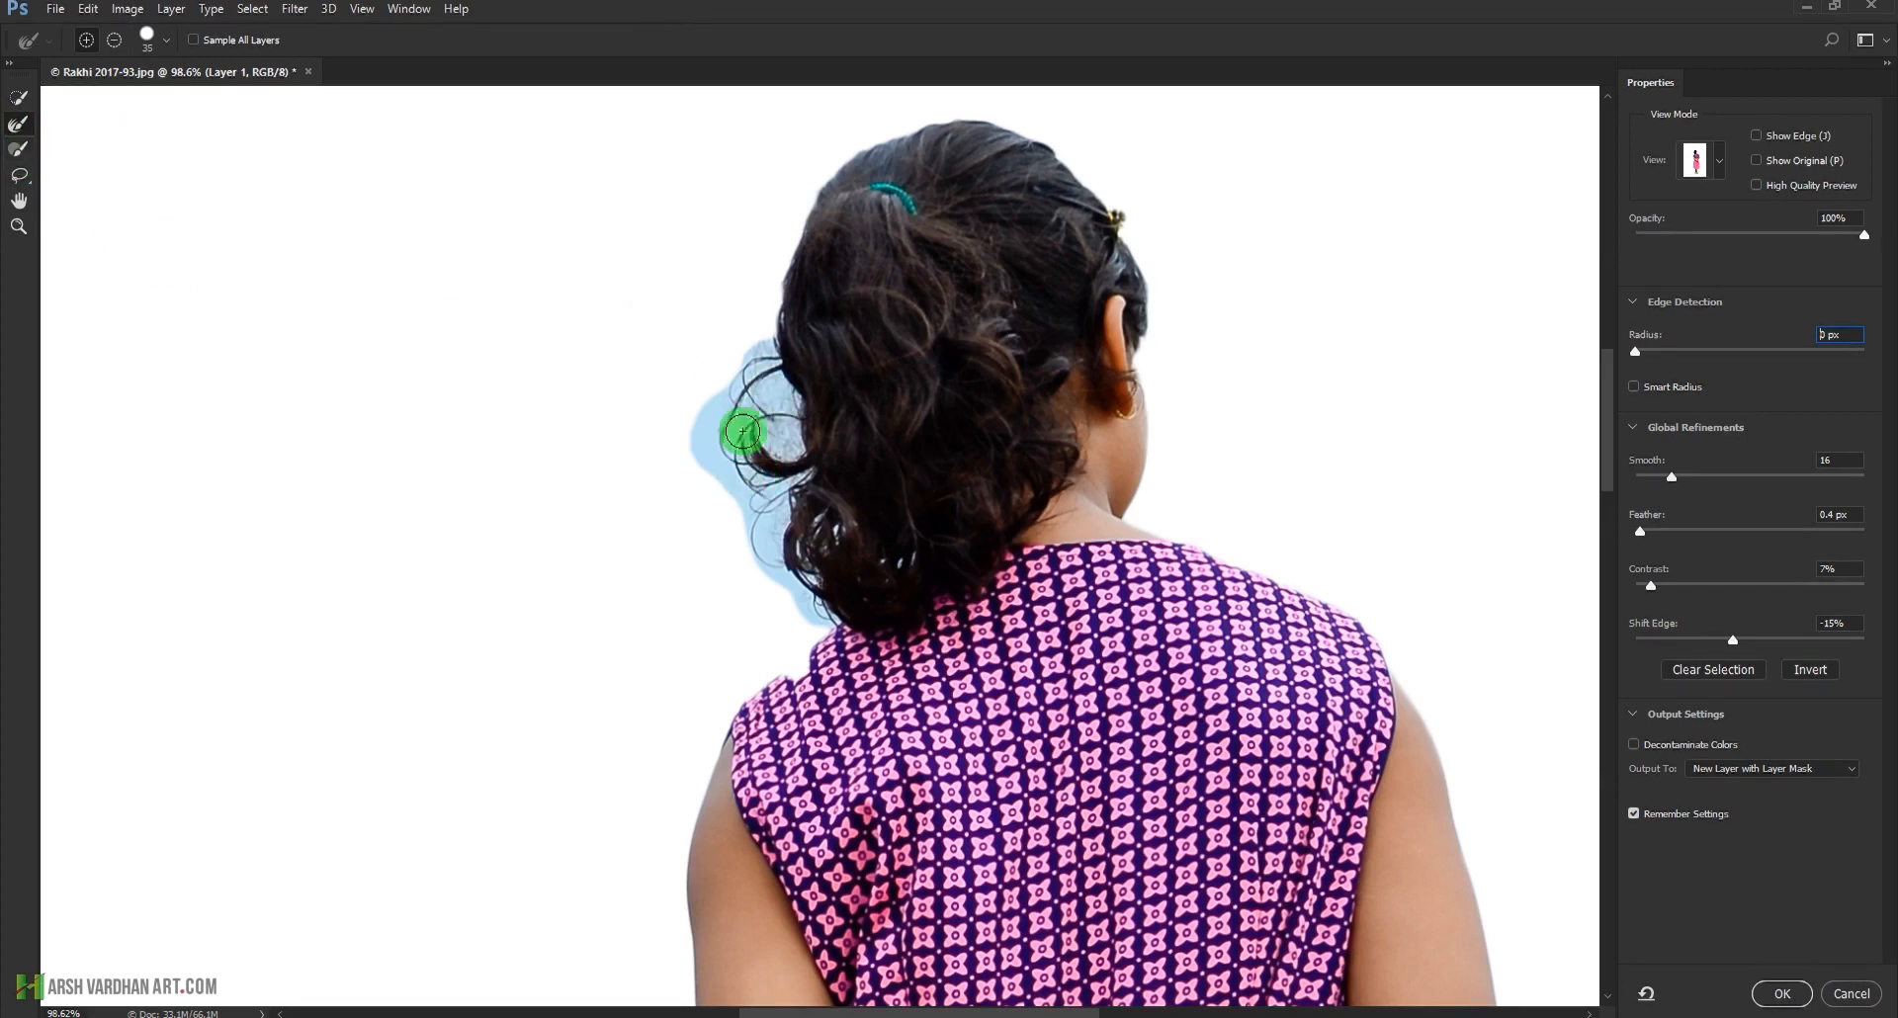
{"action": "mouse_move", "coordinate": [768, 391]}
{"action": "left_mouse_down"}
{"action": "mouse_move", "coordinate": [710, 430]}
{"action": "mouse_move", "coordinate": [759, 473]}
{"action": "mouse_move", "coordinate": [755, 518]}
{"action": "mouse_move", "coordinate": [788, 524]}
{"action": "mouse_move", "coordinate": [780, 428]}
{"action": "mouse_move", "coordinate": [773, 552]}
{"action": "mouse_move", "coordinate": [817, 621]}
{"action": "left_mouse_up"}
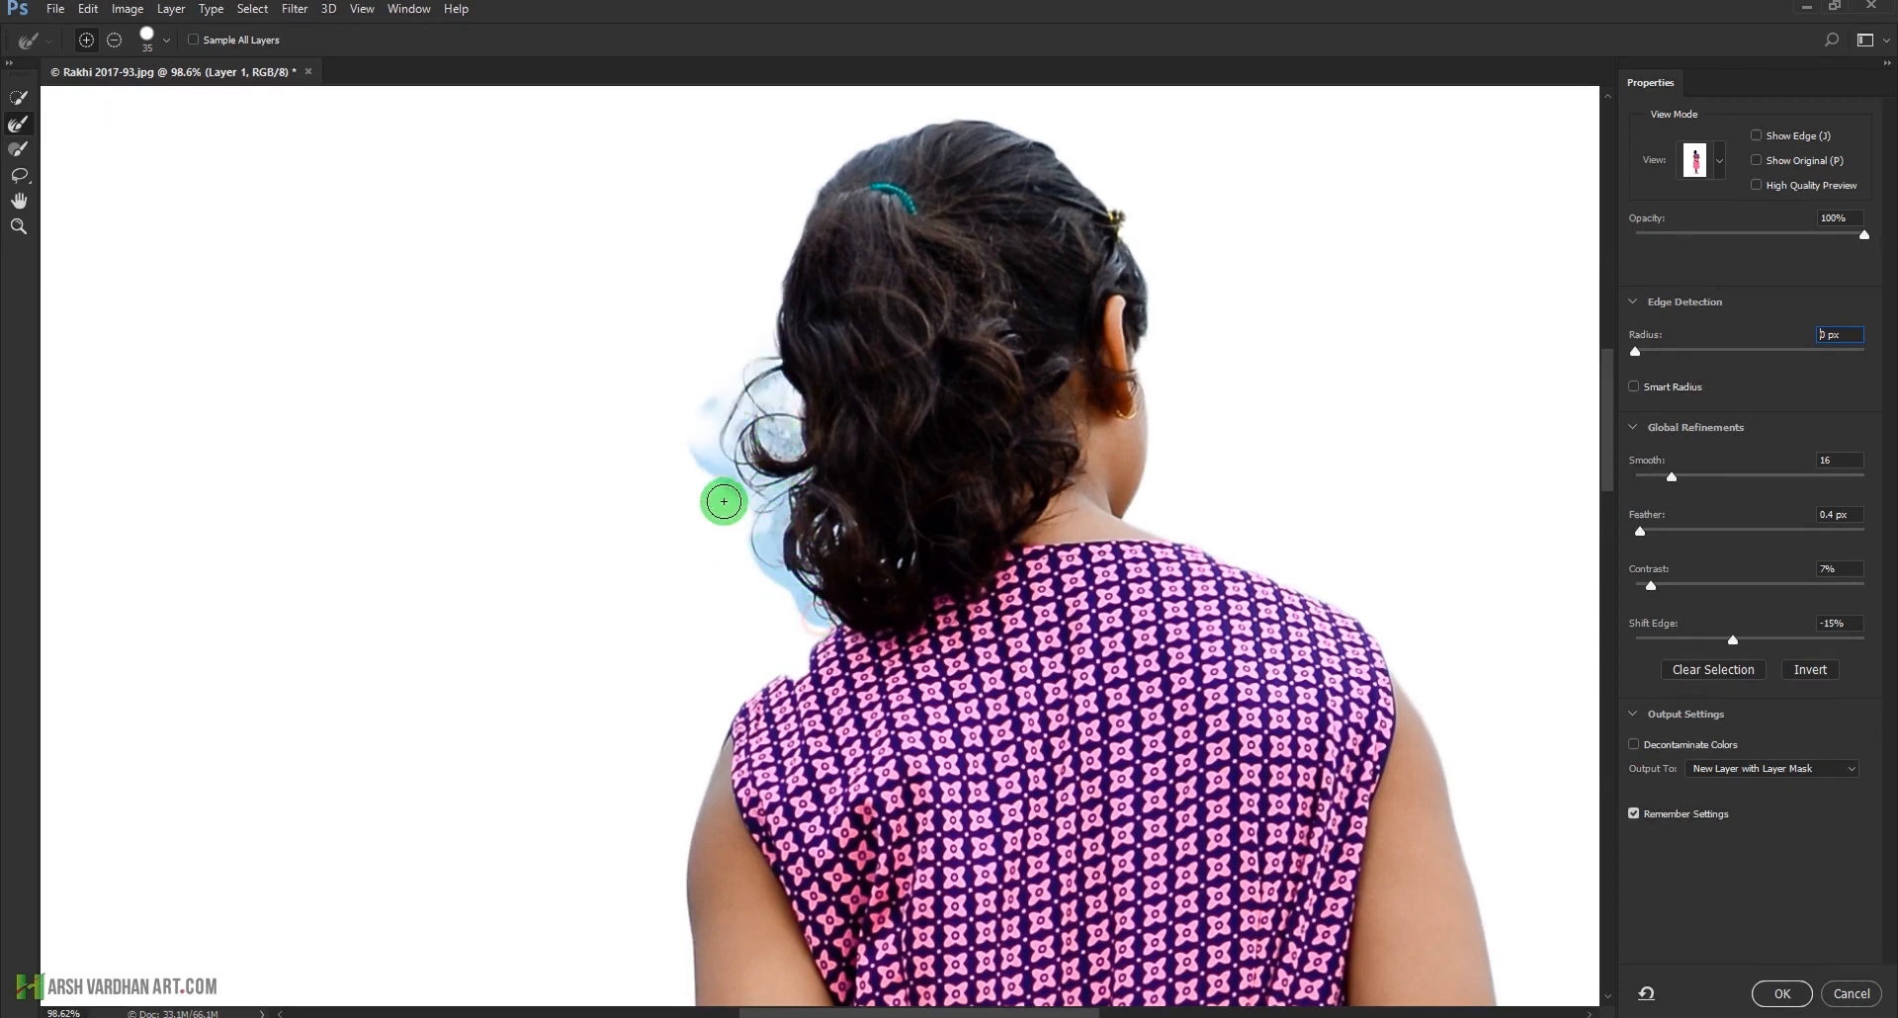
{"action": "mouse_move", "coordinate": [711, 464]}
{"action": "left_mouse_down"}
{"action": "mouse_move", "coordinate": [704, 392]}
{"action": "mouse_move", "coordinate": [759, 452]}
{"action": "mouse_move", "coordinate": [762, 400]}
{"action": "mouse_move", "coordinate": [762, 437]}
{"action": "mouse_move", "coordinate": [782, 403]}
{"action": "mouse_move", "coordinate": [765, 439]}
{"action": "mouse_move", "coordinate": [791, 453]}
{"action": "mouse_move", "coordinate": [777, 381]}
{"action": "mouse_move", "coordinate": [812, 581]}
{"action": "mouse_move", "coordinate": [746, 426]}
{"action": "mouse_move", "coordinate": [771, 349]}
{"action": "mouse_move", "coordinate": [767, 645]}
{"action": "mouse_move", "coordinate": [790, 478]}
{"action": "mouse_move", "coordinate": [749, 486]}
{"action": "mouse_move", "coordinate": [728, 444]}
{"action": "mouse_move", "coordinate": [741, 416]}
{"action": "mouse_move", "coordinate": [776, 537]}
{"action": "mouse_move", "coordinate": [759, 583]}
{"action": "mouse_move", "coordinate": [740, 499]}
{"action": "mouse_move", "coordinate": [746, 539]}
{"action": "mouse_move", "coordinate": [783, 577]}
{"action": "mouse_move", "coordinate": [714, 579]}
{"action": "mouse_move", "coordinate": [784, 577]}
{"action": "mouse_move", "coordinate": [823, 622]}
{"action": "left_mouse_up"}
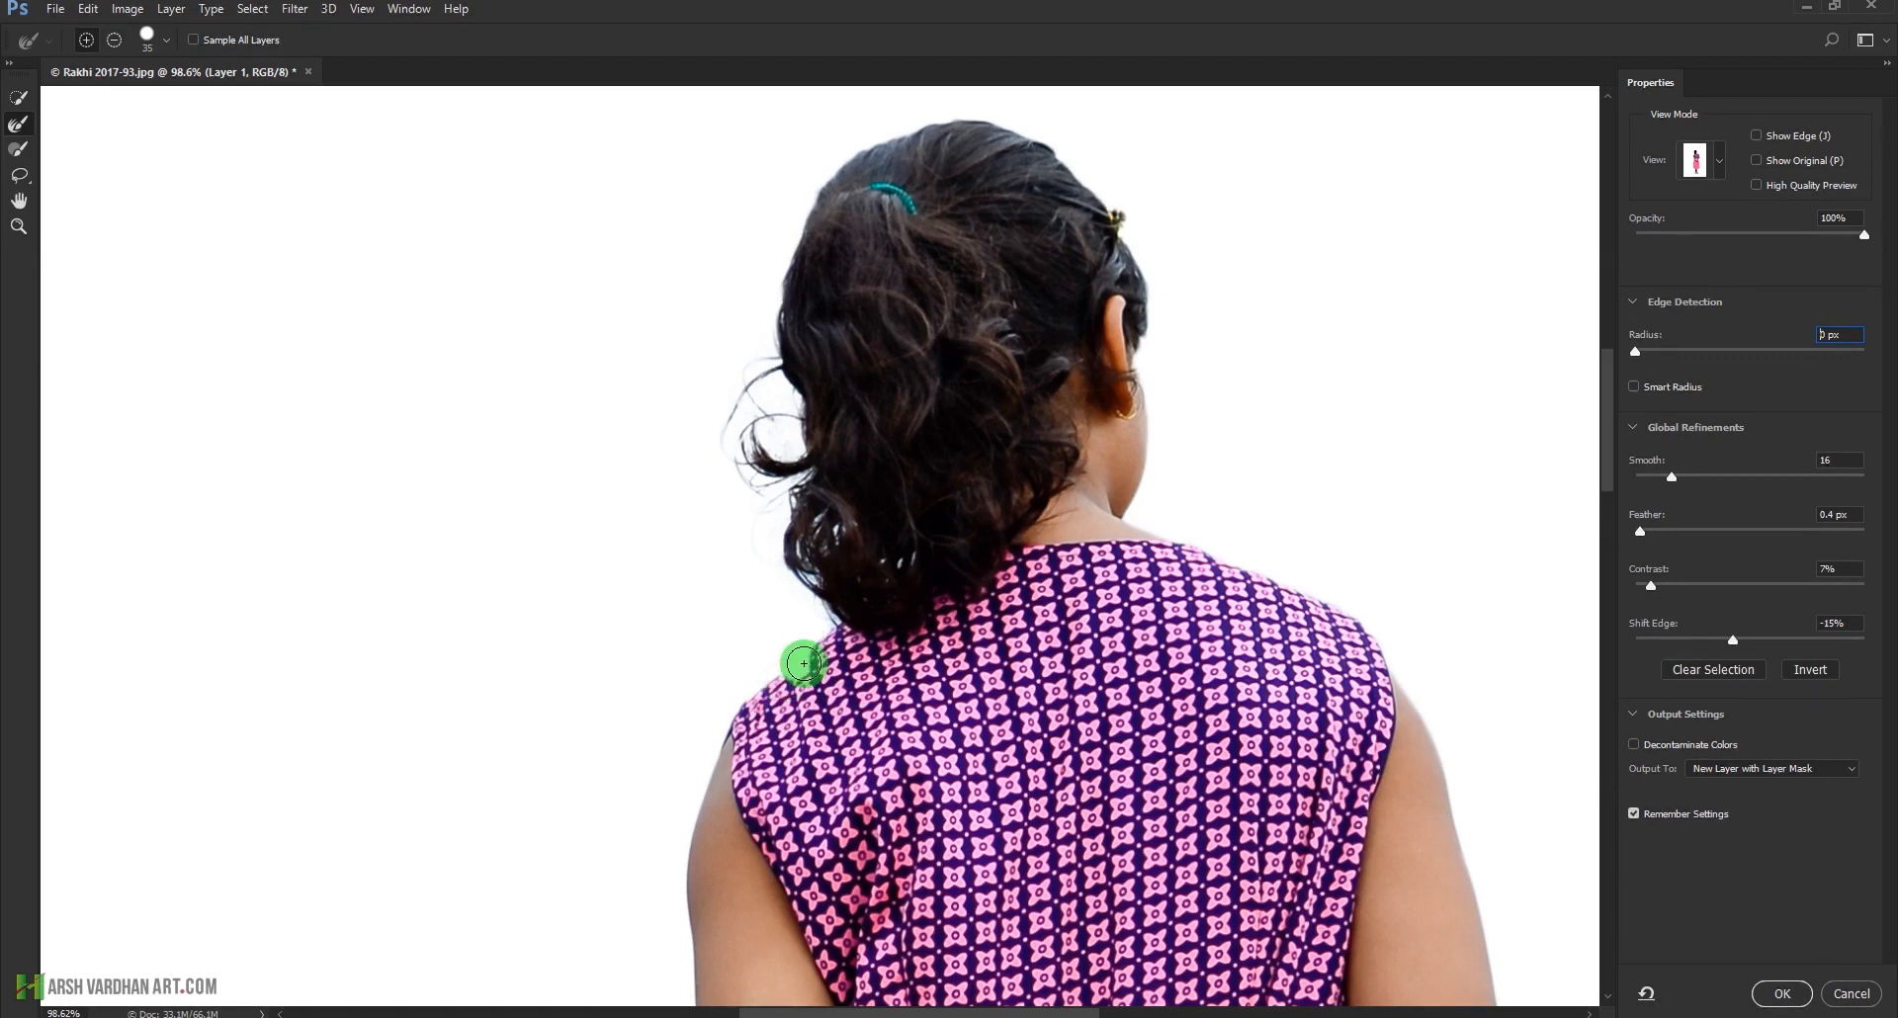
Try the Refine Edge Brush along the hair and cheek beside the girl's ear, and restore the original edge there
{"action": "left_click_drag", "start_coordinate": [1237, 806], "coordinate": [1116, 706]}
{"action": "left_click_drag", "start_coordinate": [1009, 436], "coordinate": [979, 604]}
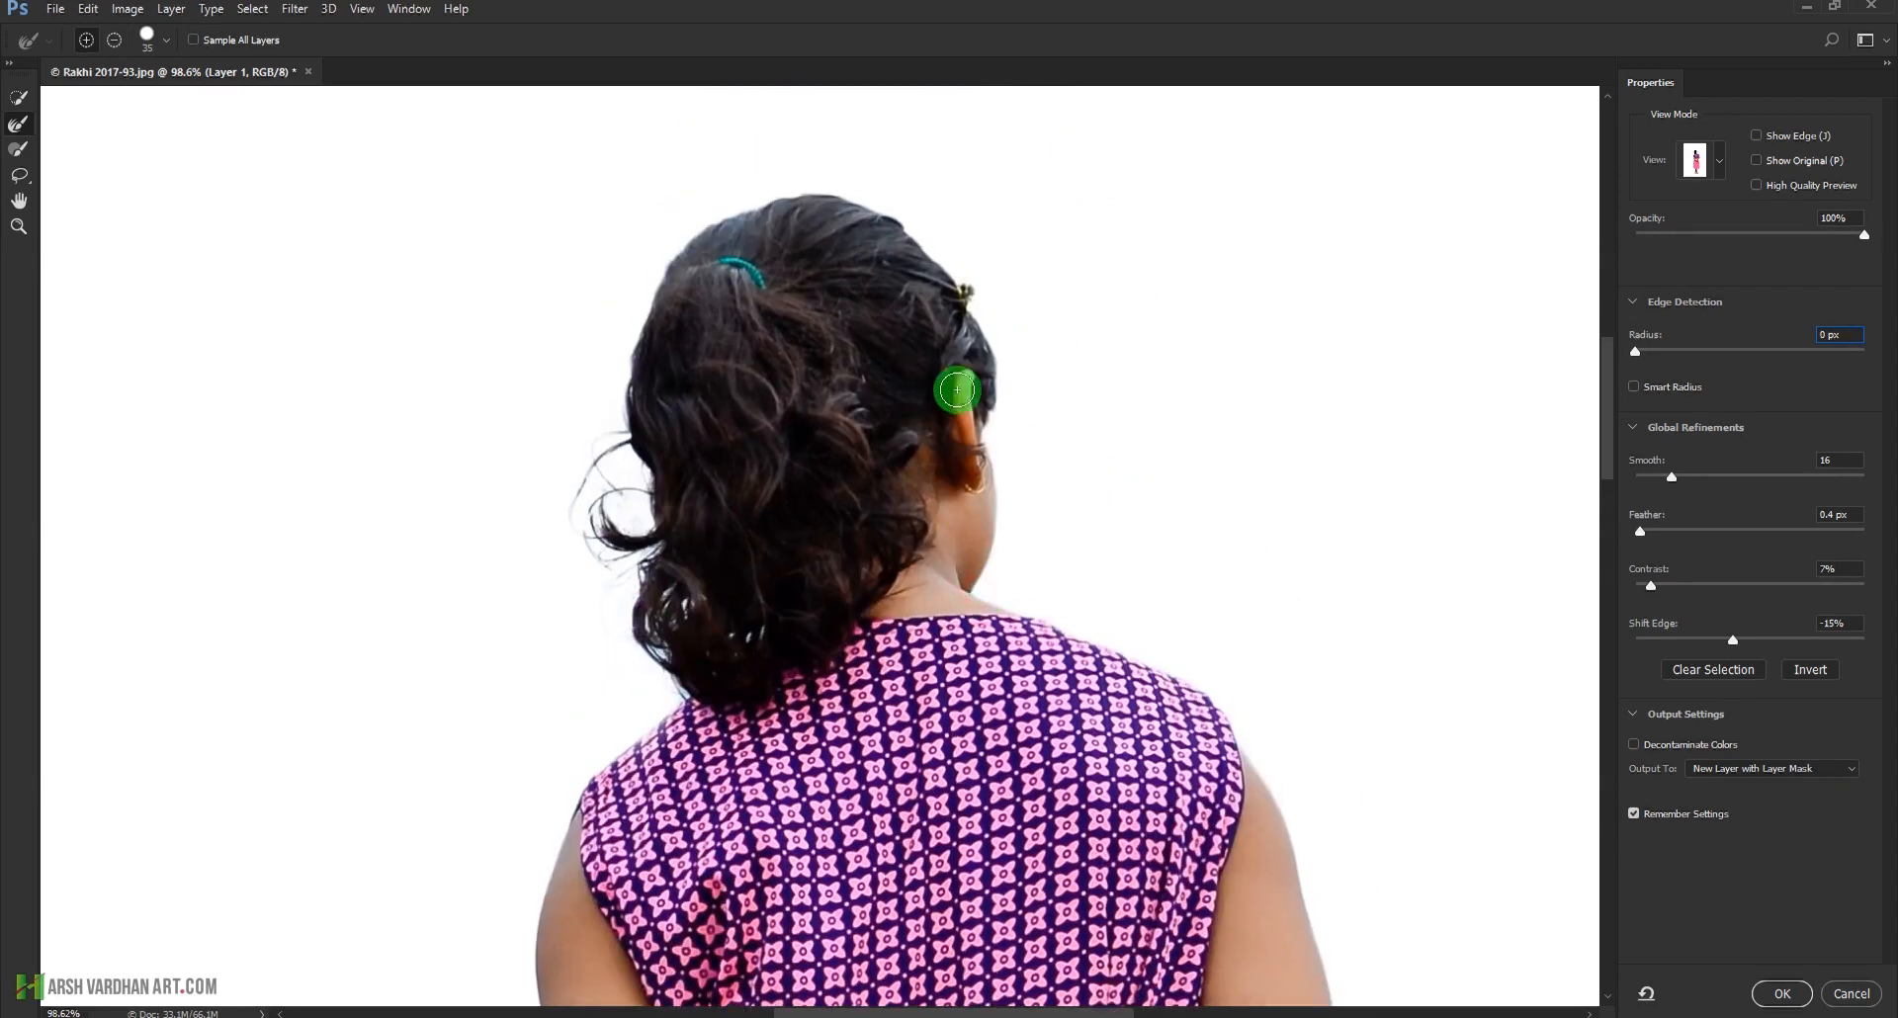
{"action": "left_click_drag", "start_coordinate": [990, 398], "coordinate": [992, 461]}
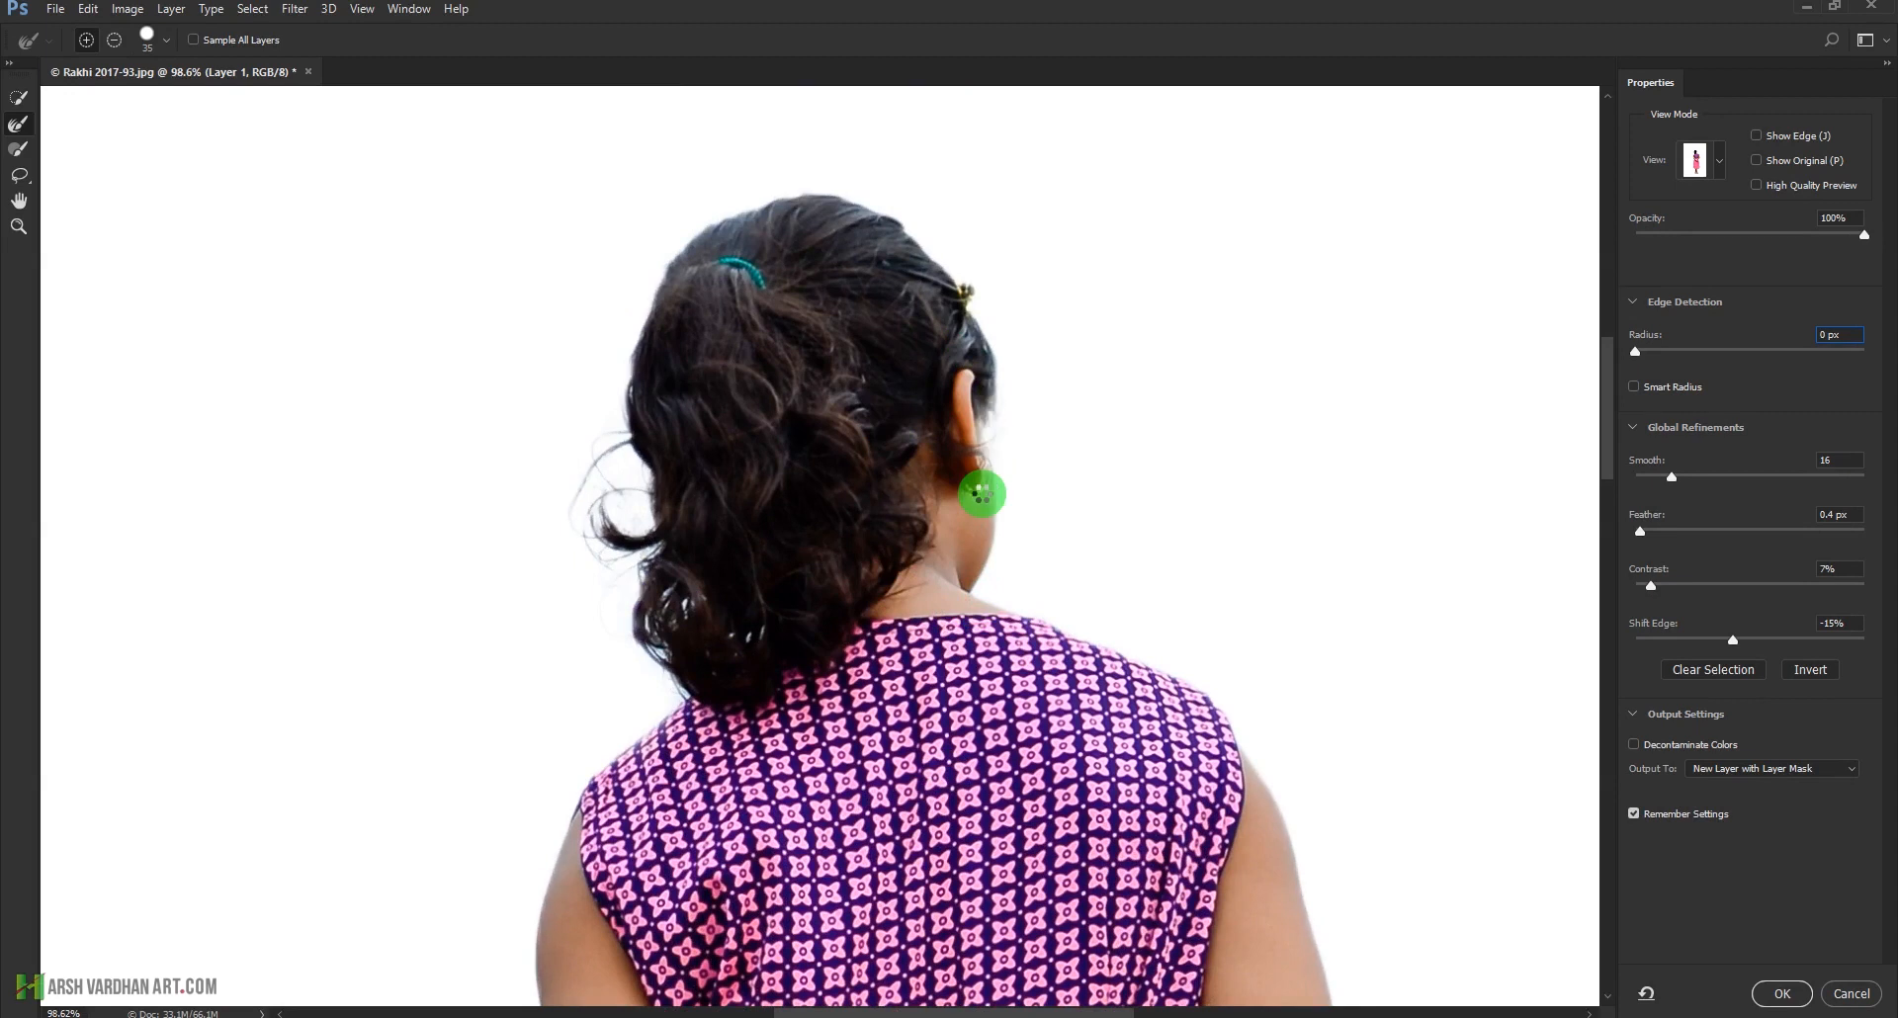
{"action": "left_click_drag", "start_coordinate": [993, 446], "coordinate": [1000, 416]}
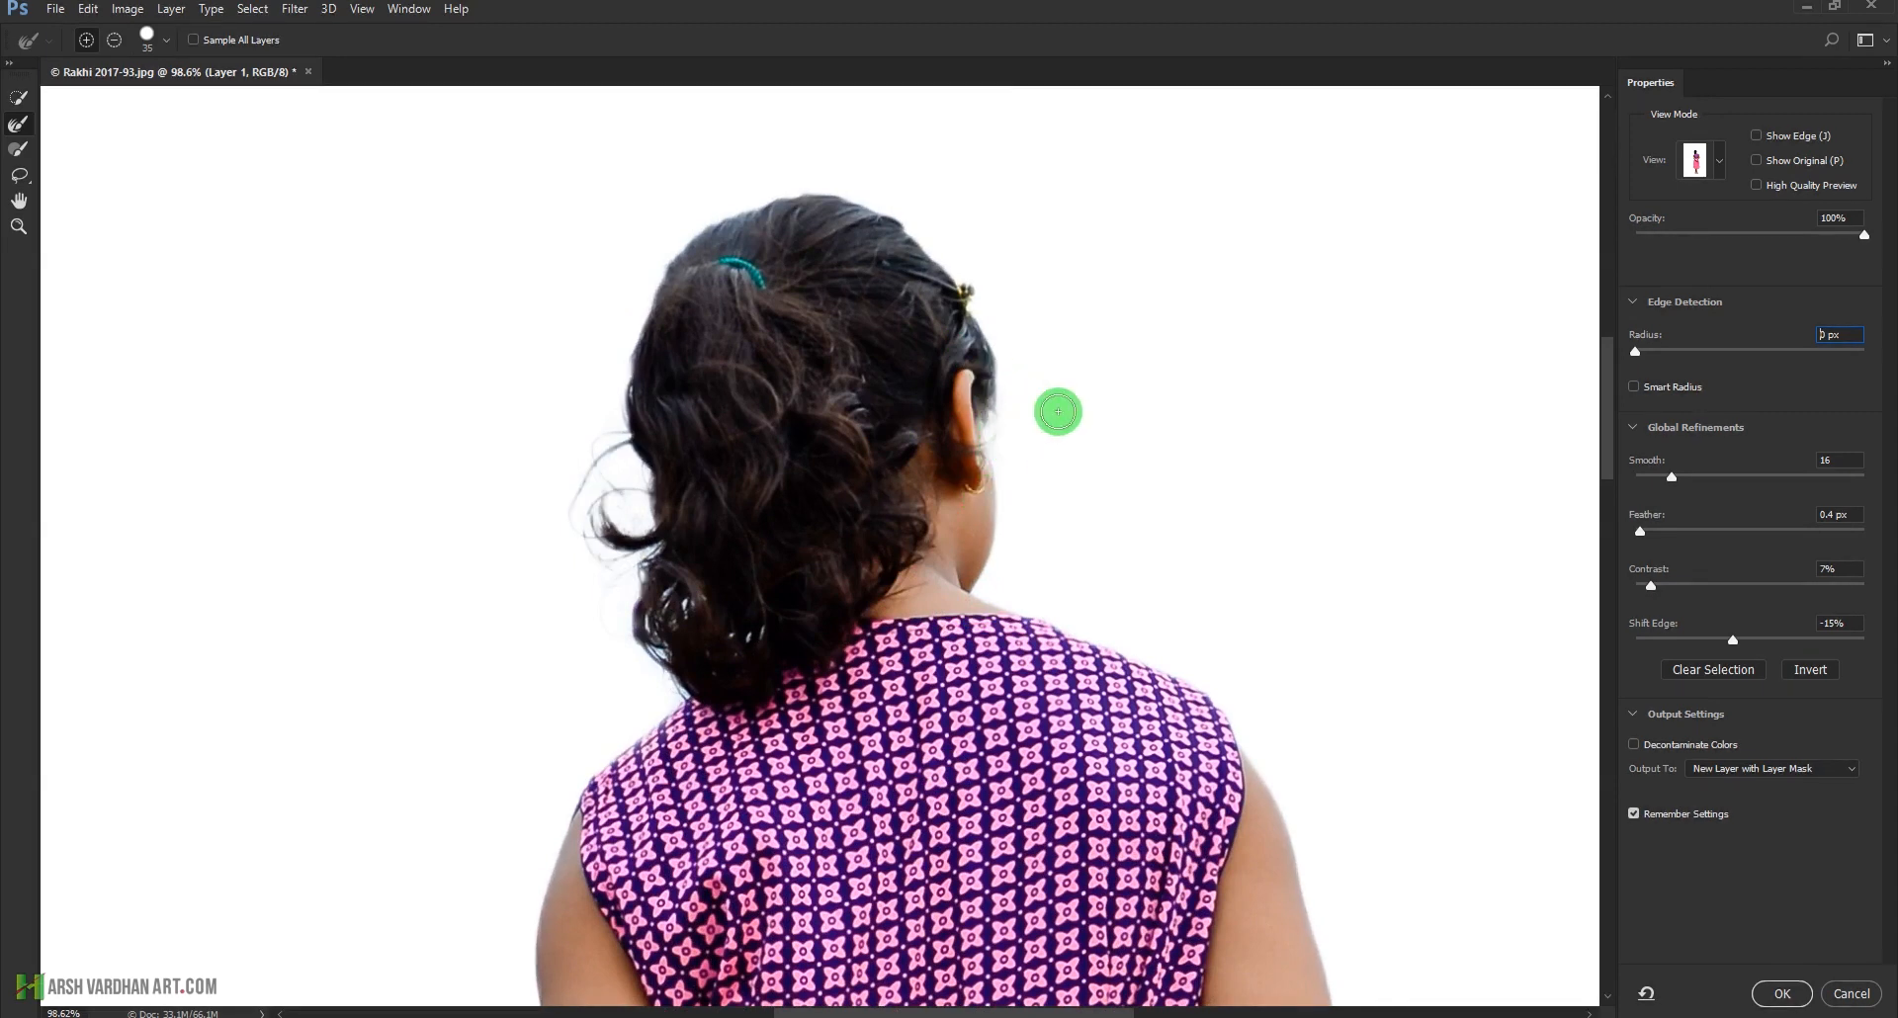
{"action": "key", "text": "alt"}
{"action": "left_click_drag", "start_coordinate": [976, 377], "coordinate": [984, 537]}
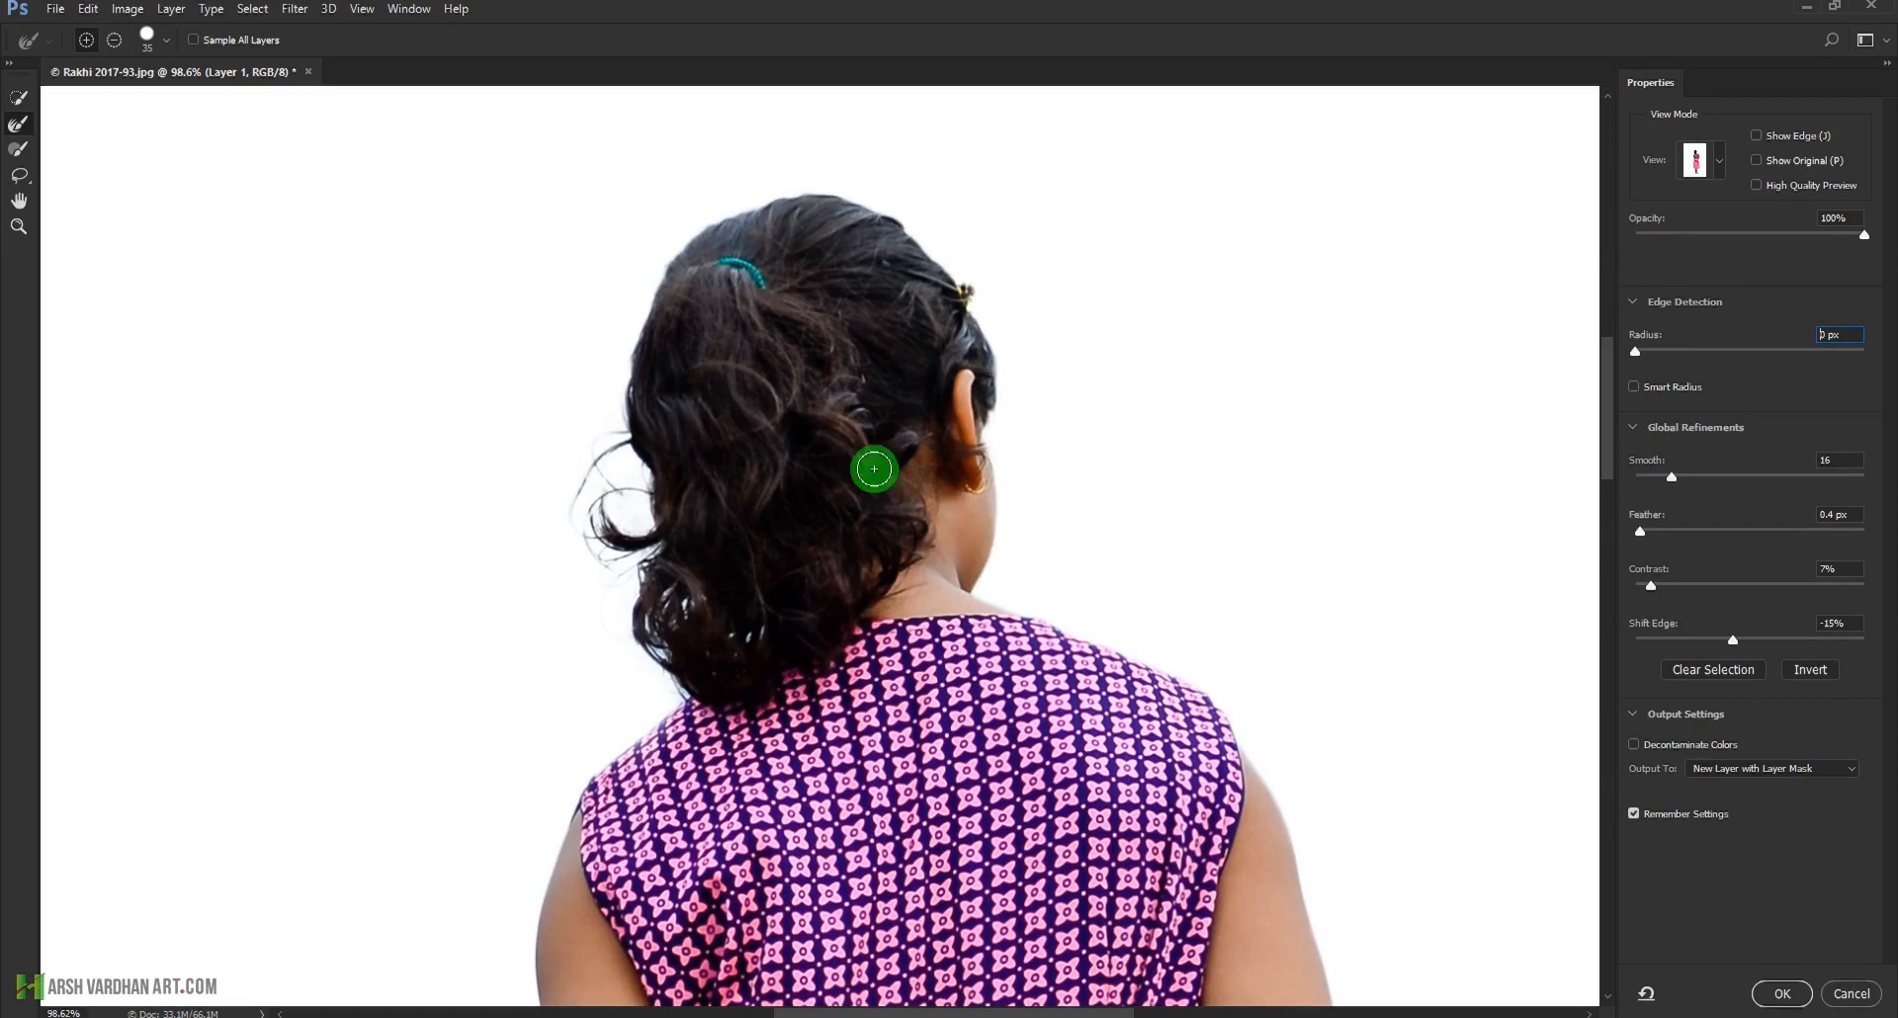
Output the refined selection to a new layer with a layer mask
{"action": "scroll", "coordinate": [1077, 750], "scroll_direction": "down", "scroll_amount": 10}
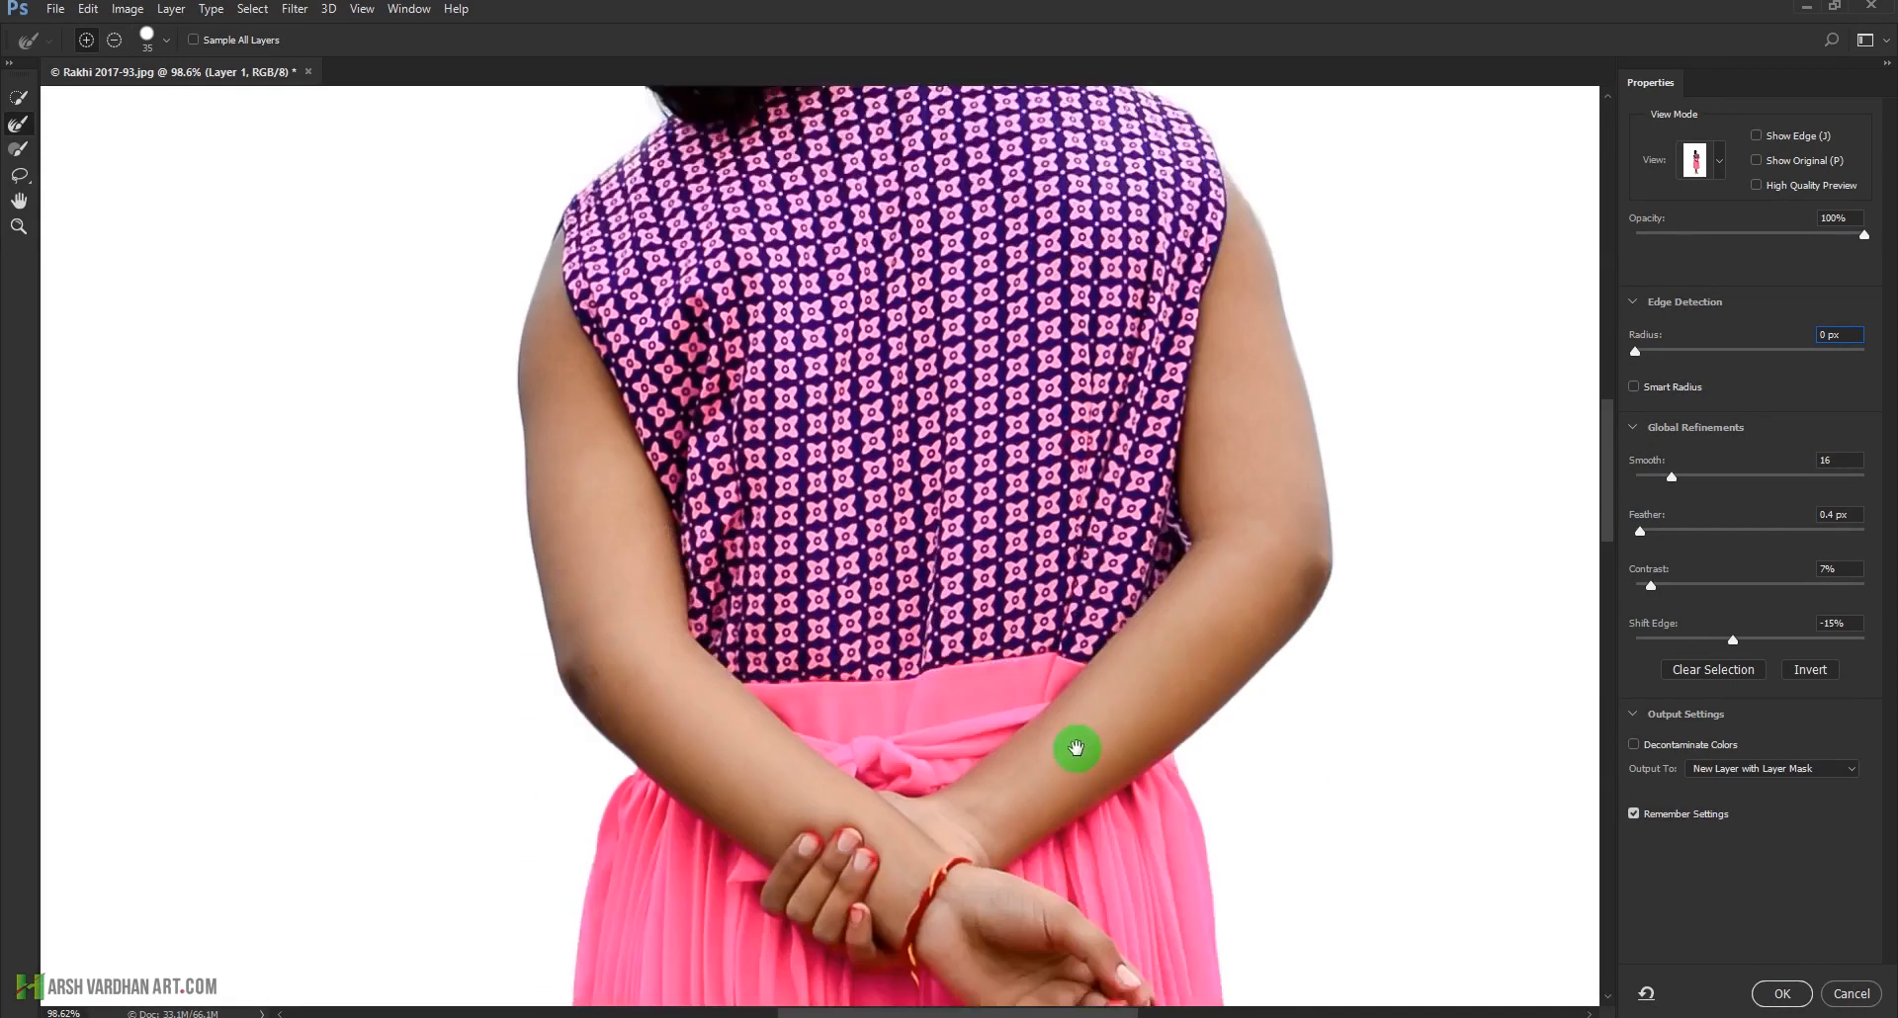
{"action": "scroll", "coordinate": [1012, 671], "scroll_direction": "down", "scroll_amount": 14}
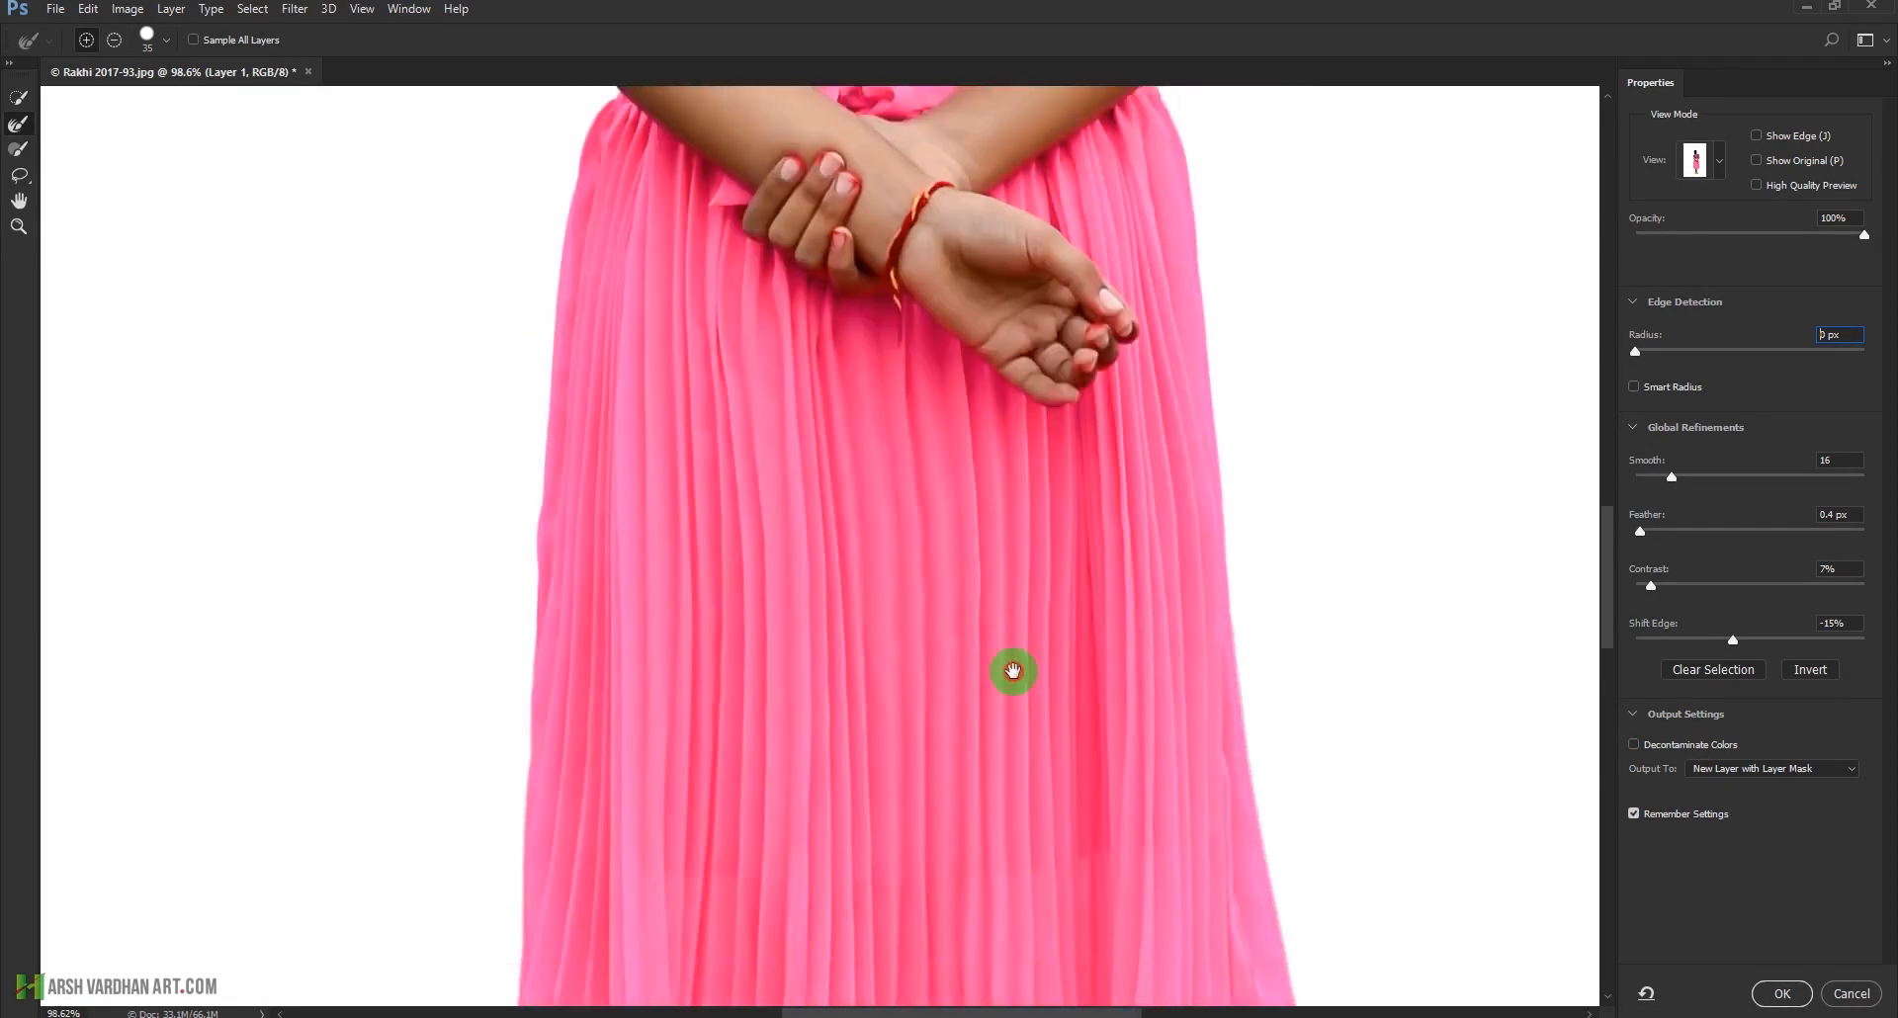
{"action": "scroll", "coordinate": [996, 649], "scroll_direction": "down", "scroll_amount": 3}
{"action": "scroll", "coordinate": [995, 622], "scroll_direction": "up", "scroll_amount": 16}
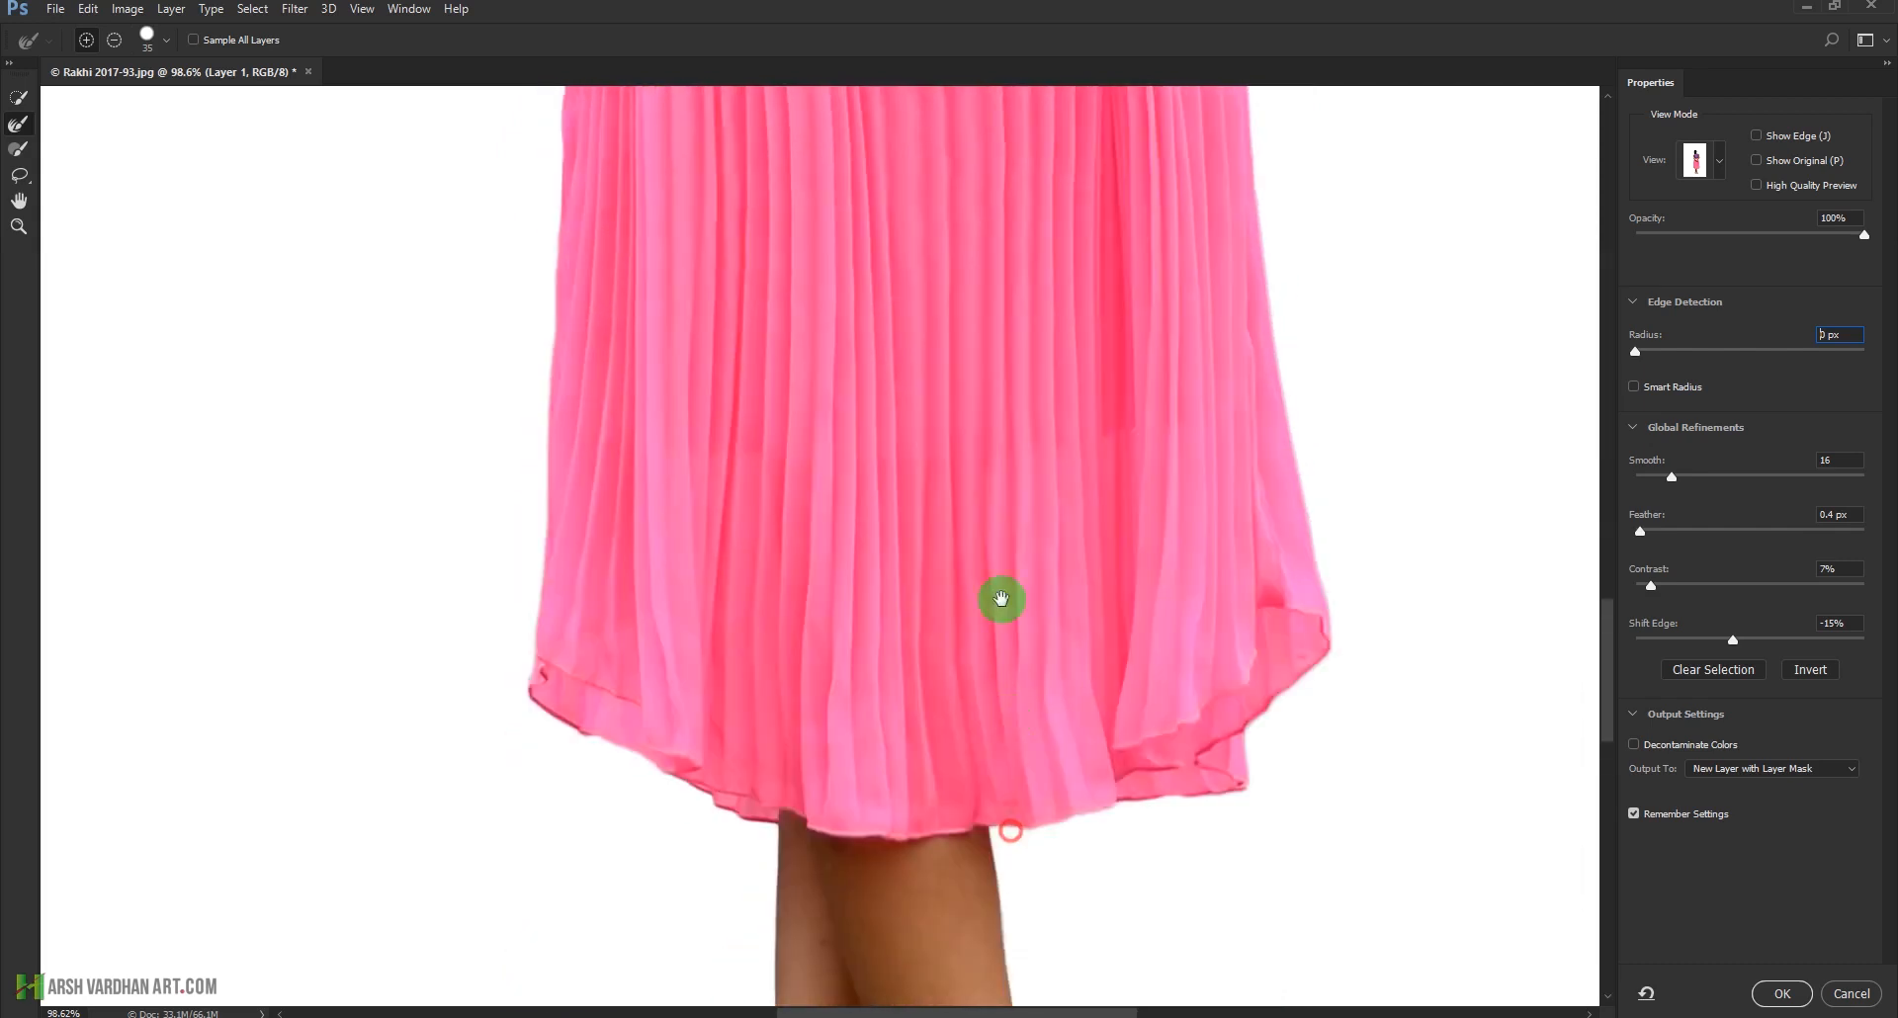
{"action": "scroll", "coordinate": [1017, 436], "scroll_direction": "up", "scroll_amount": 3}
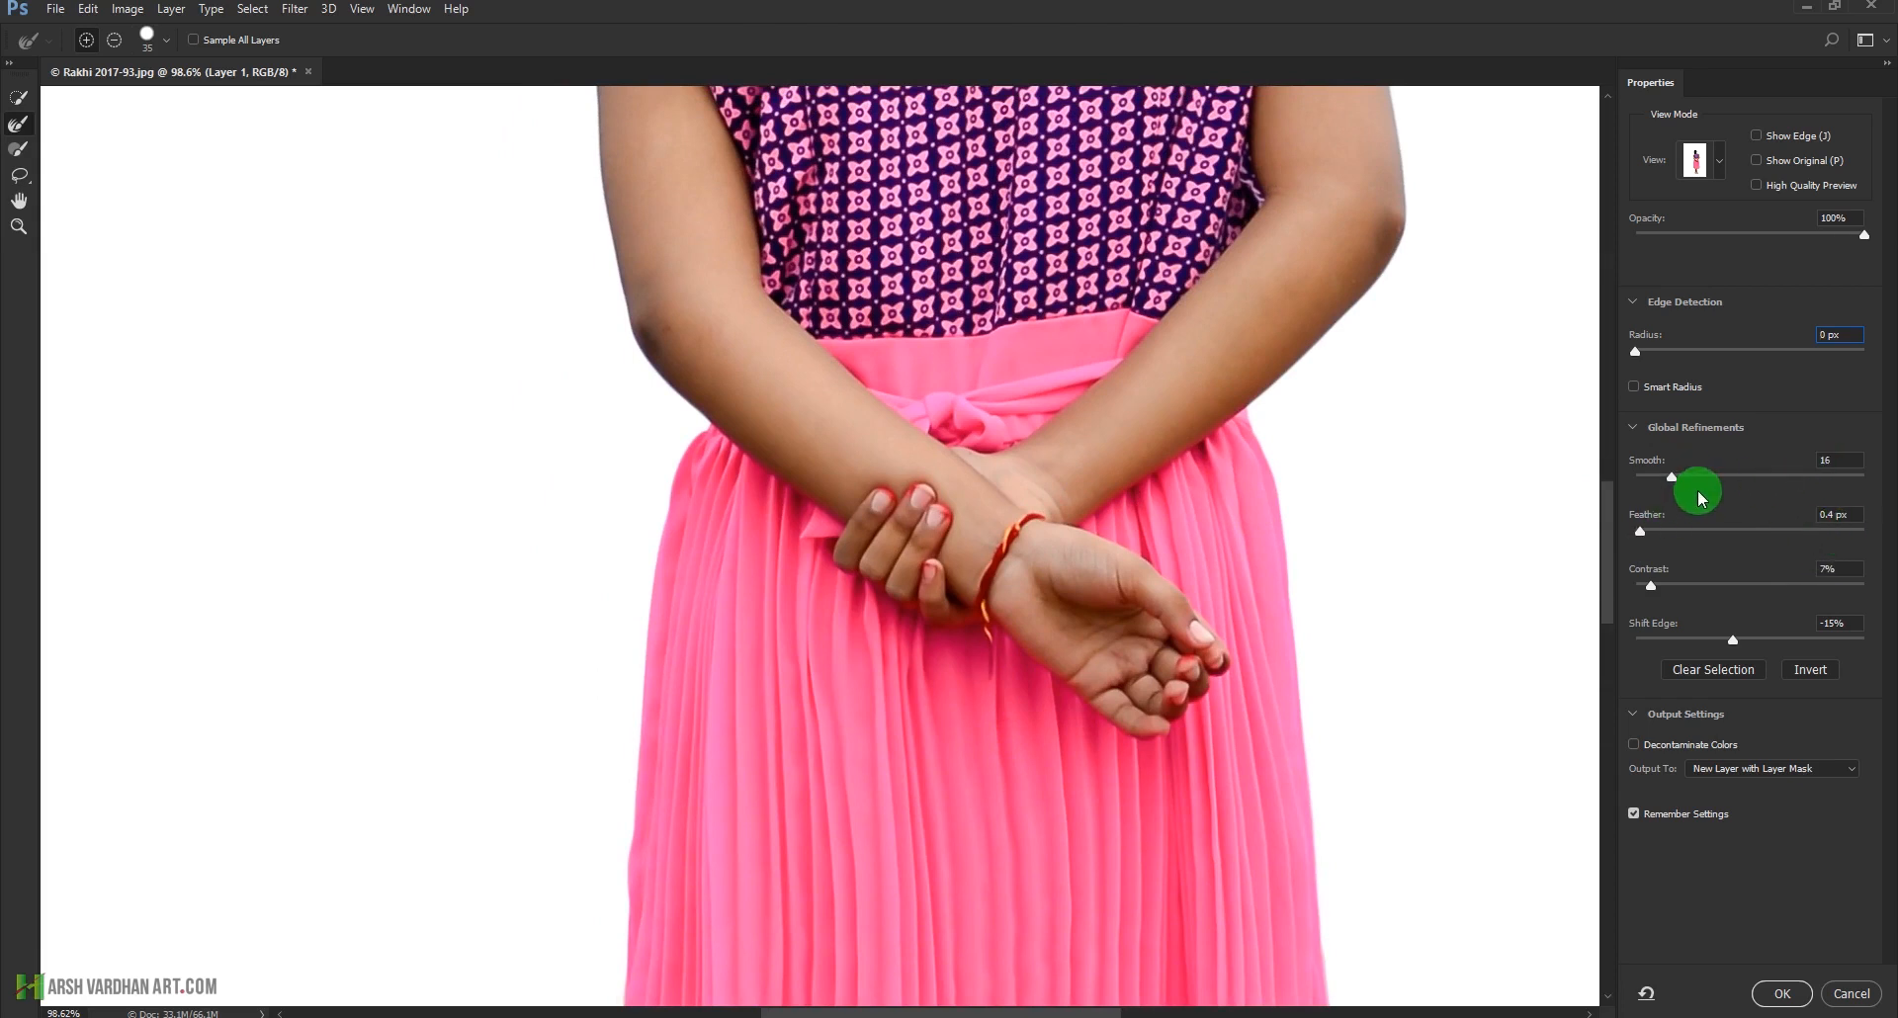
{"action": "left_click_drag", "start_coordinate": [1140, 305], "coordinate": [1089, 604]}
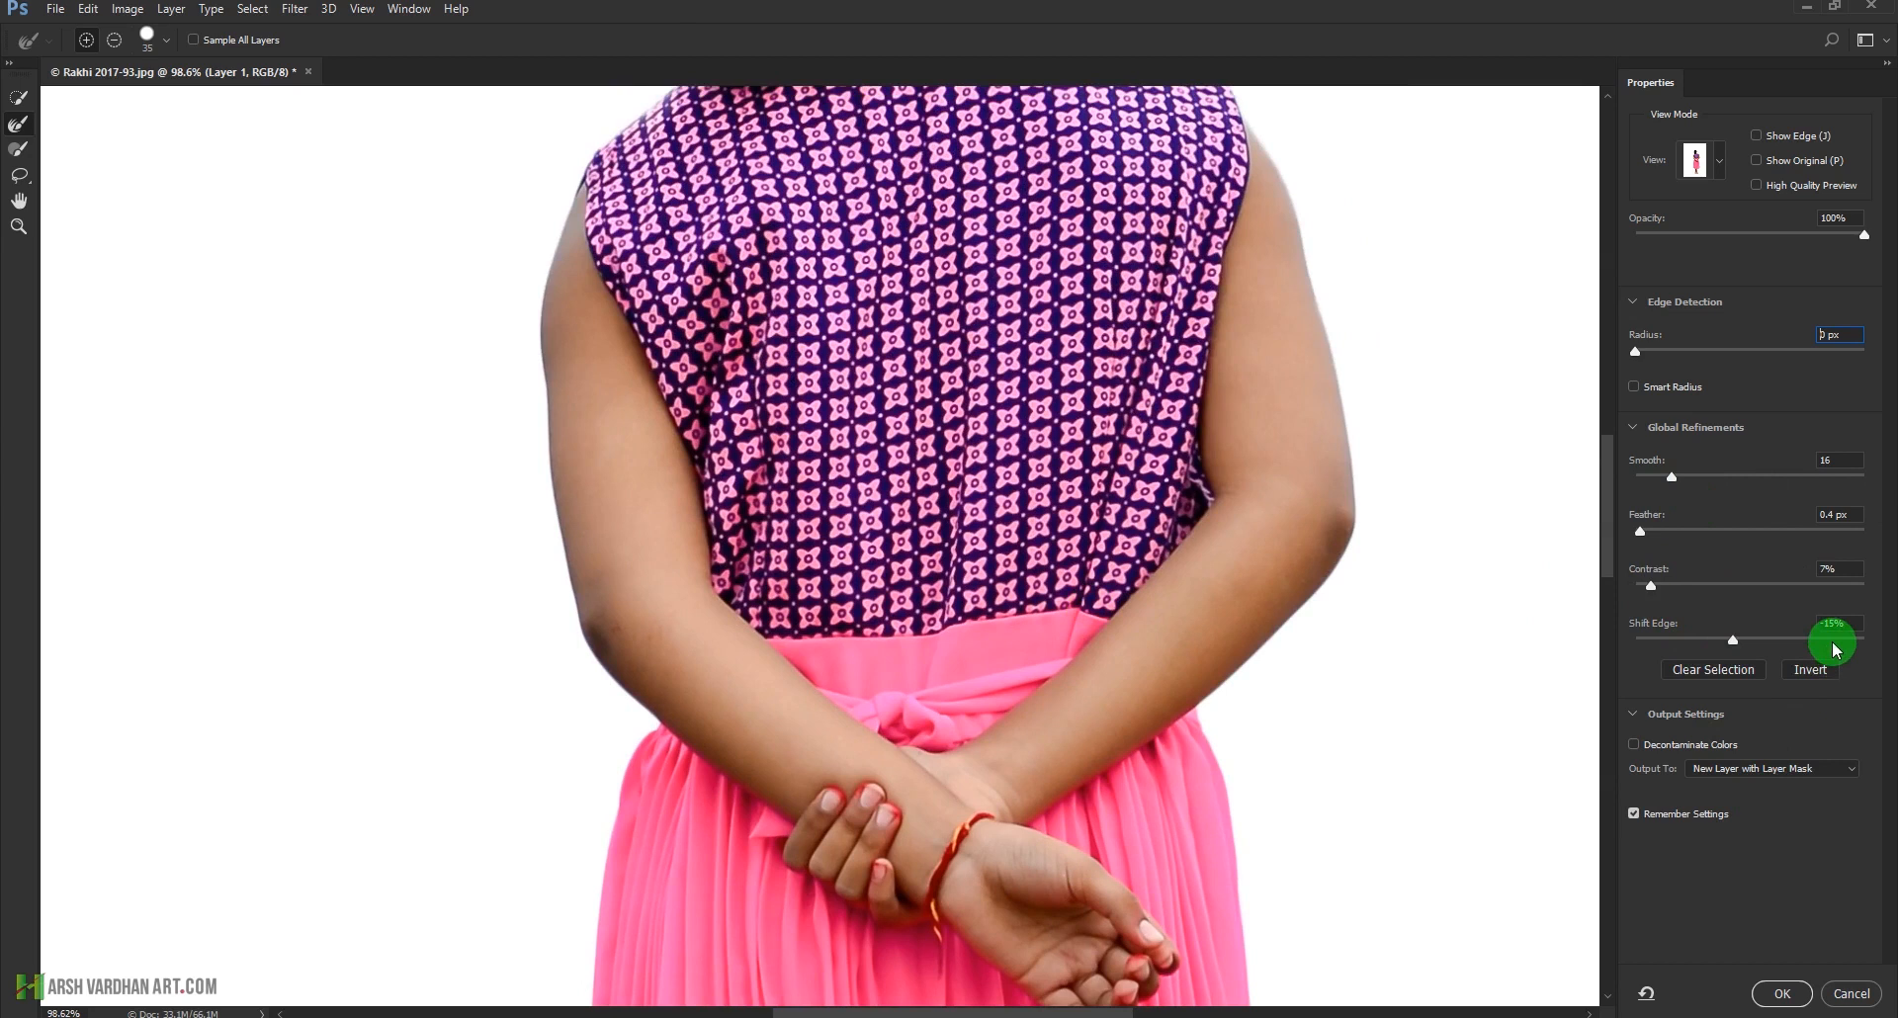
{"action": "left_click", "coordinate": [1825, 767]}
{"action": "left_click", "coordinate": [1827, 769]}
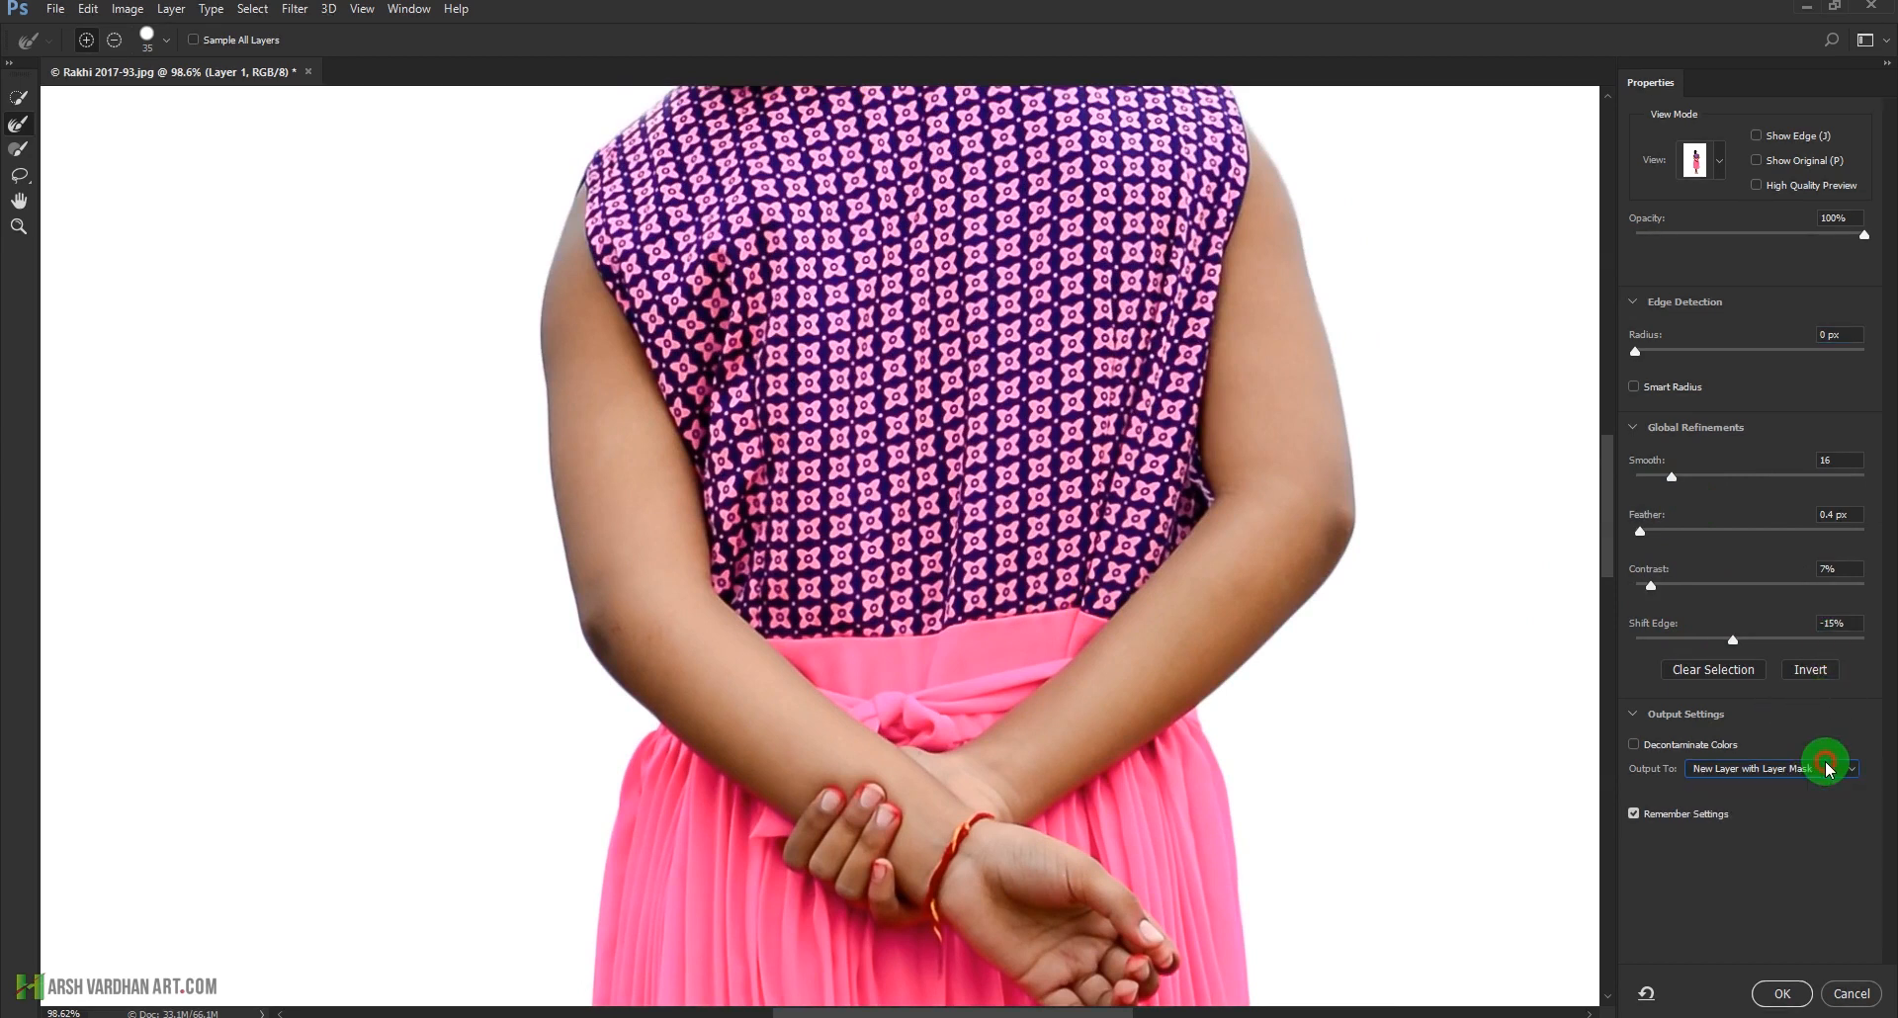
{"action": "left_click", "coordinate": [1785, 994]}
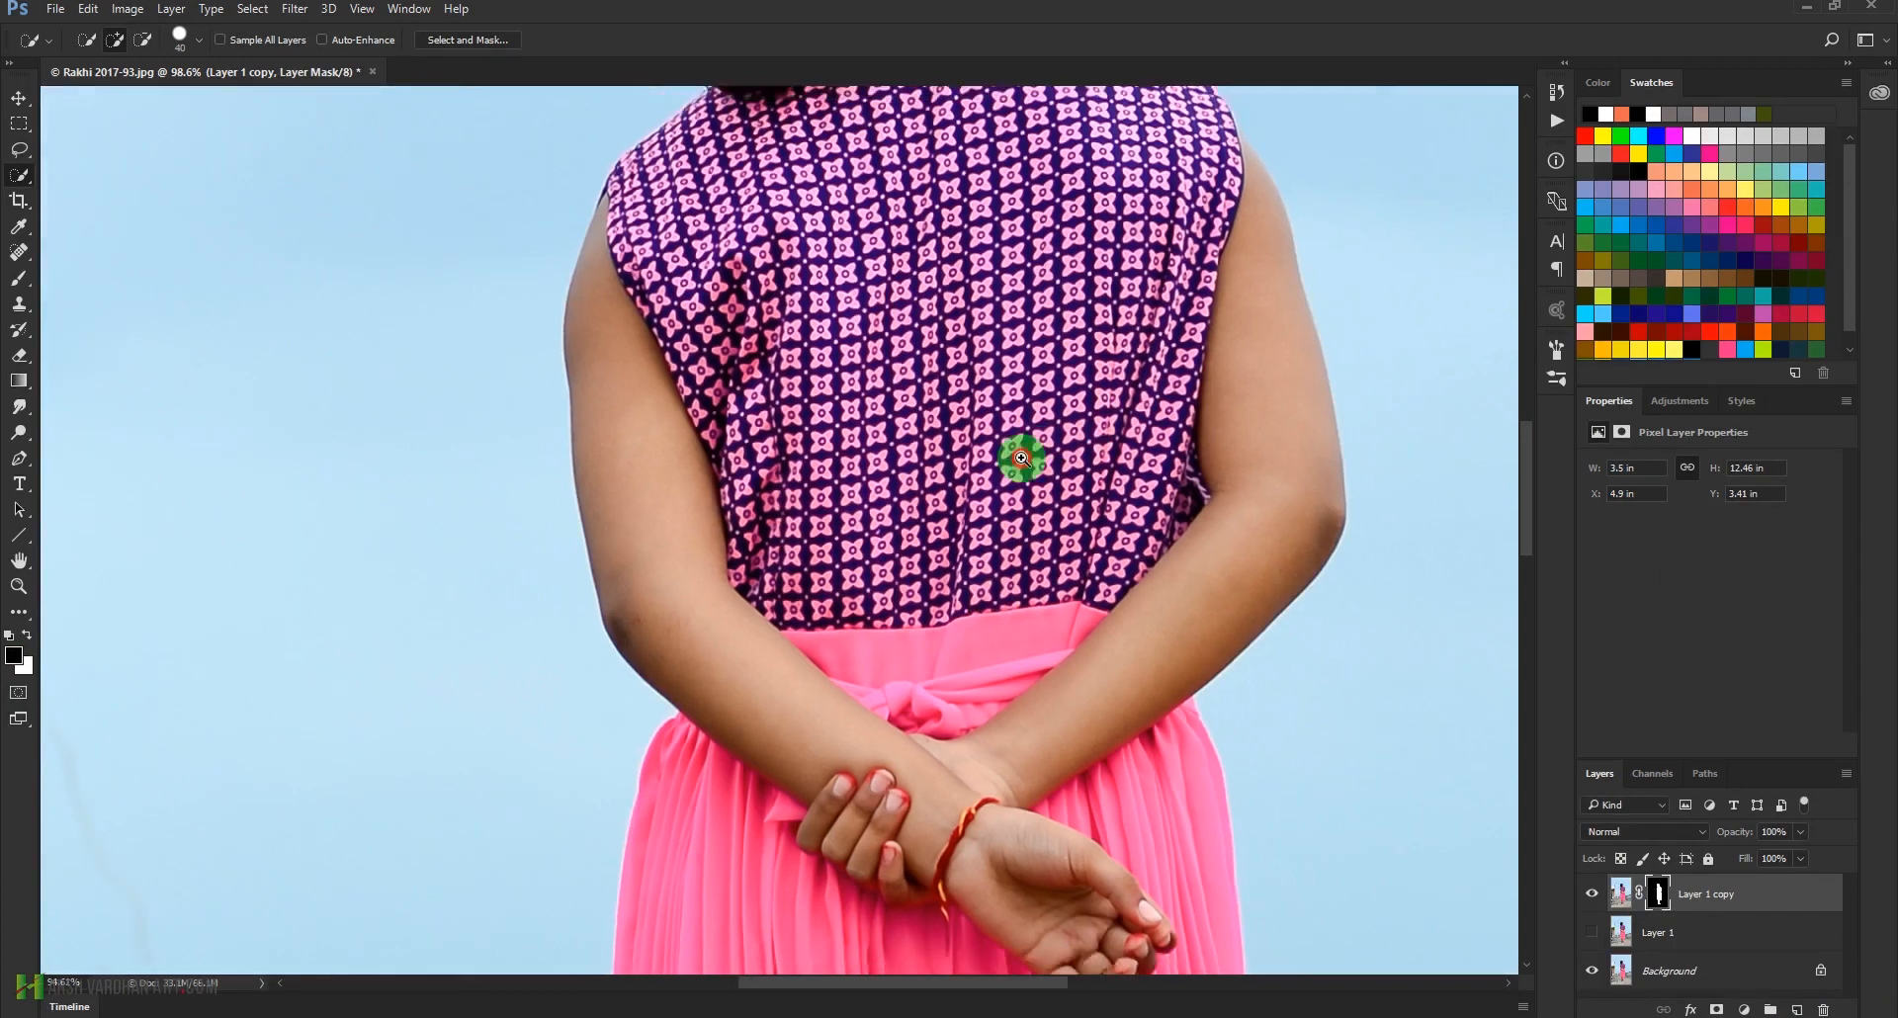
Inspect the masked cutout by temporarily hiding the Background layer
{"action": "key", "text": "ctrl+0"}
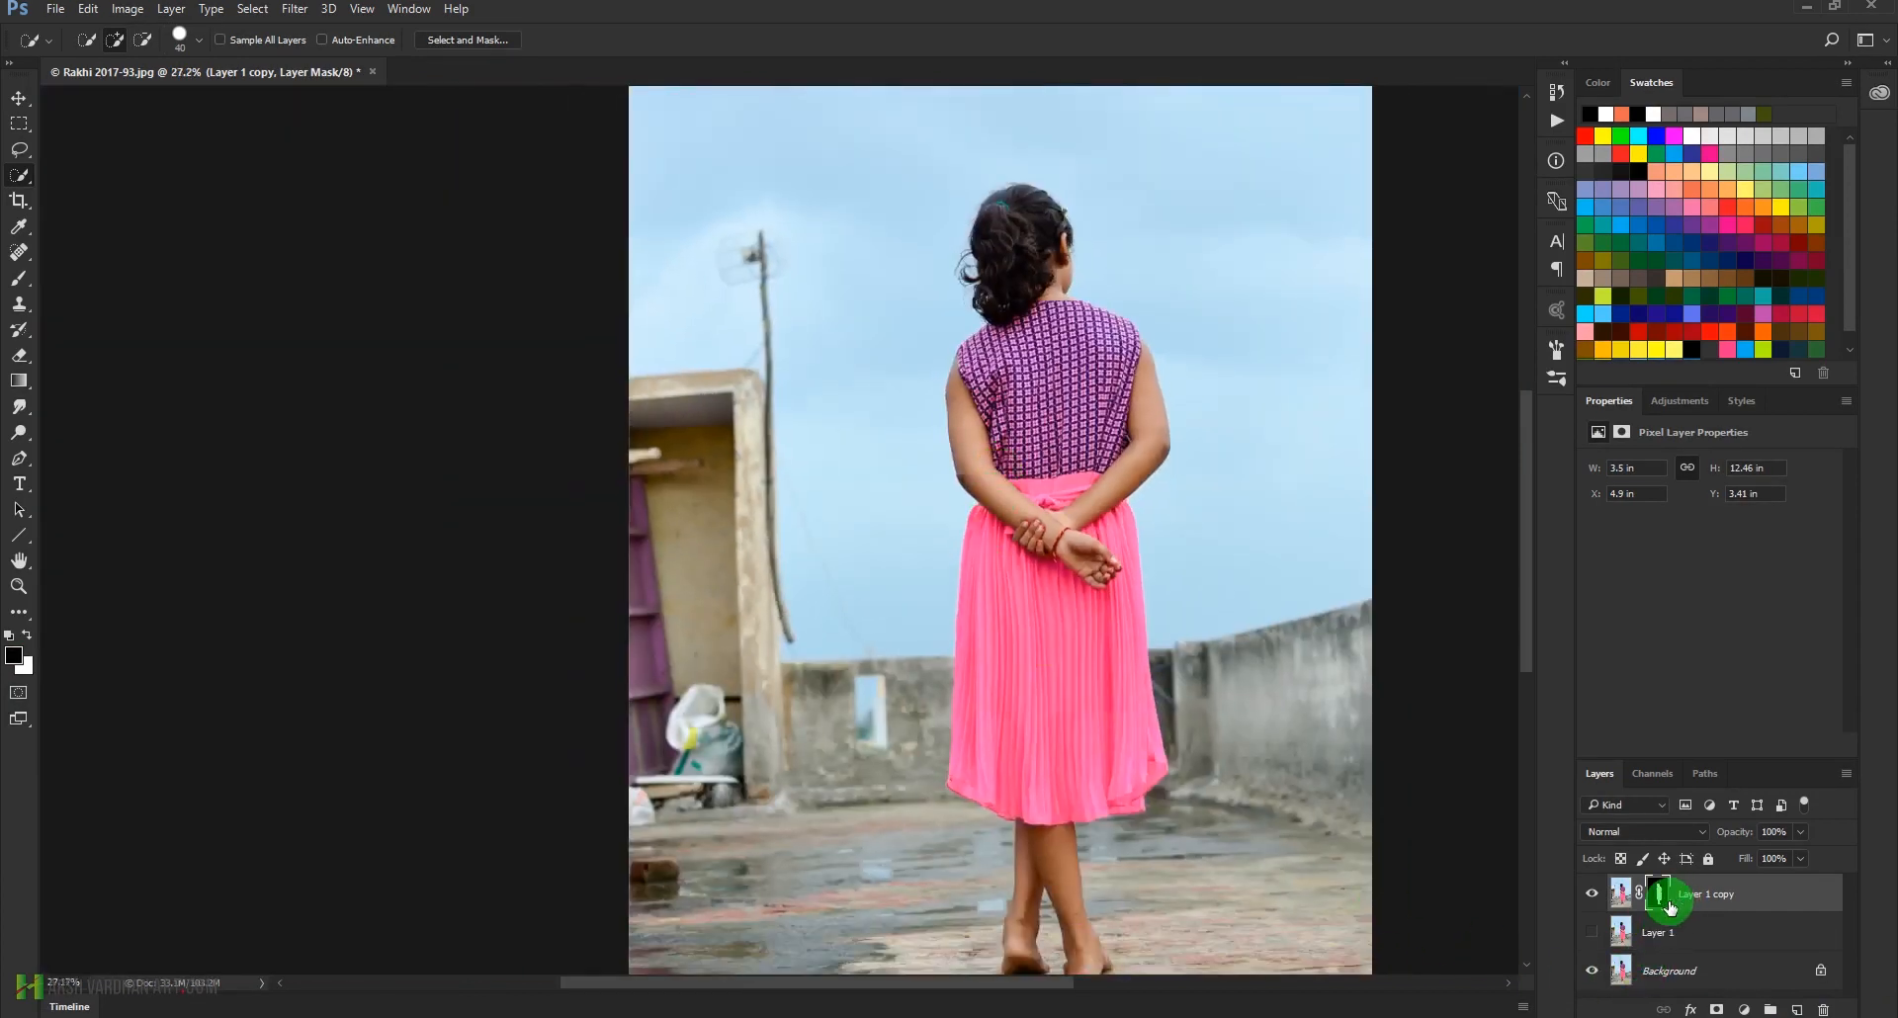
{"action": "key", "text": "super+plus"}
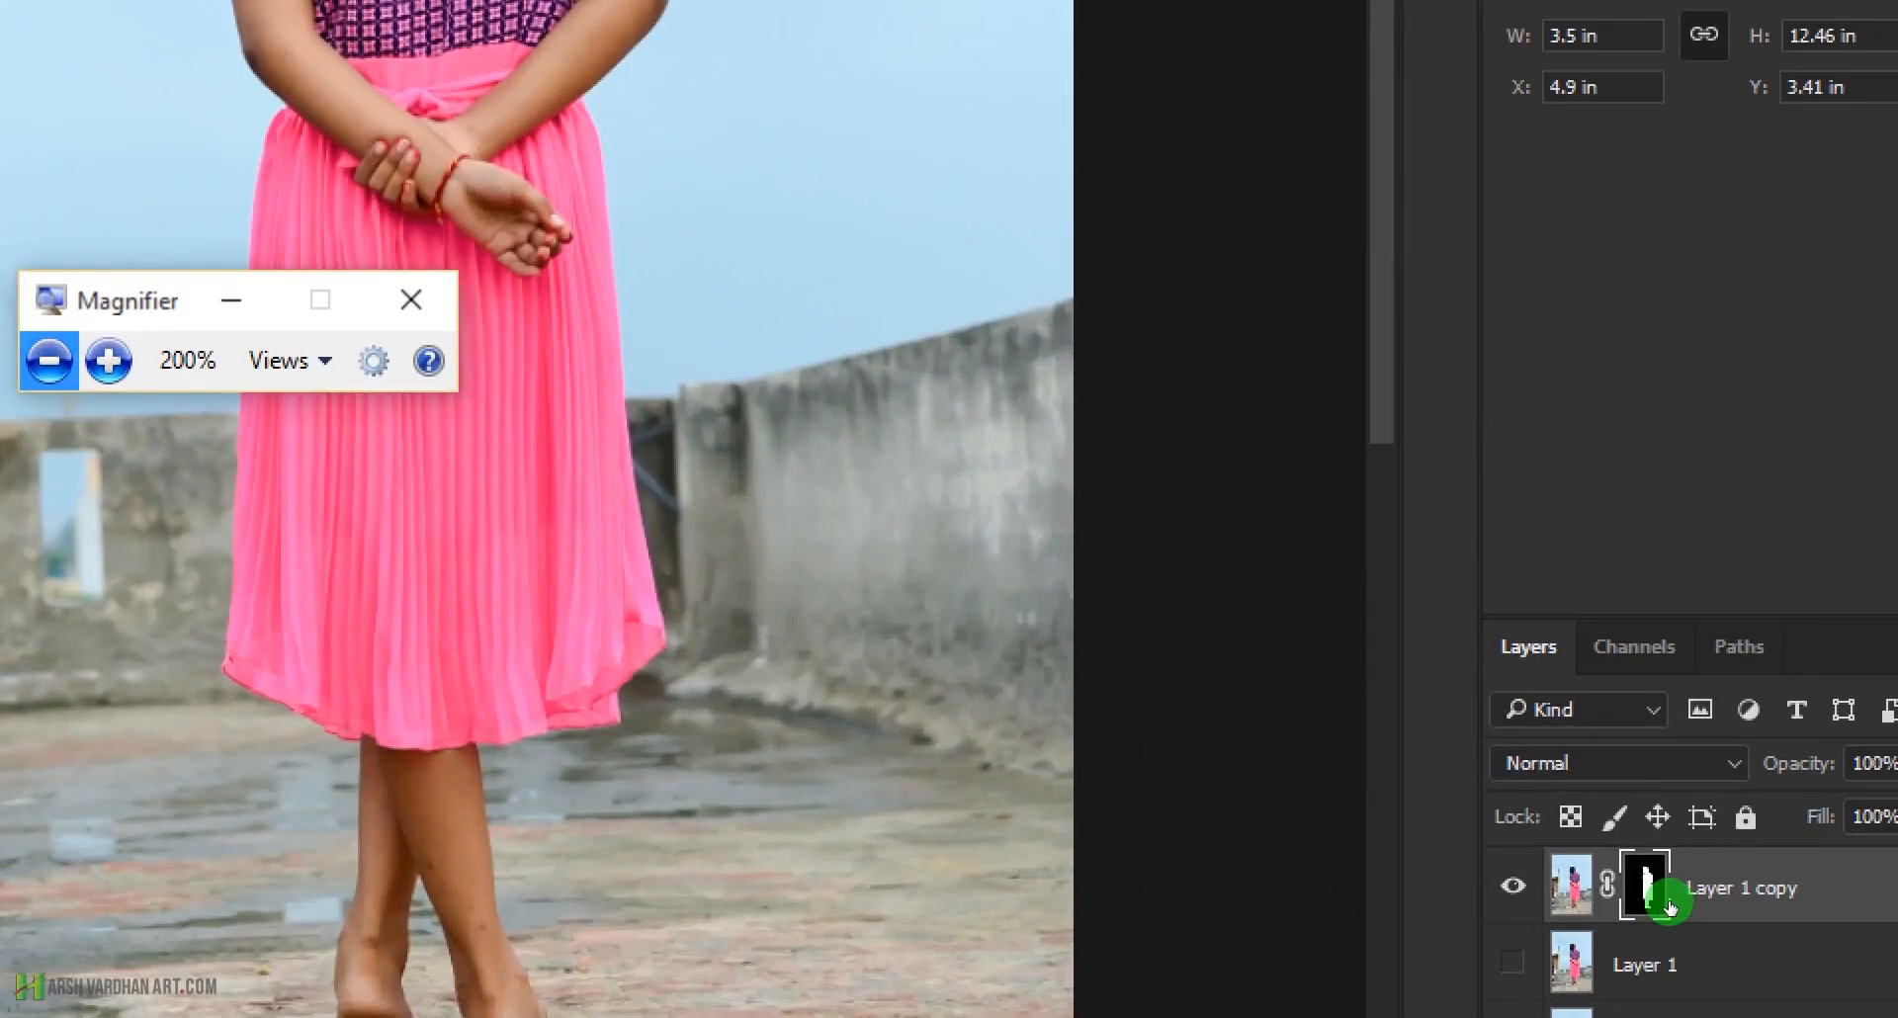
{"action": "key", "text": "super+minus"}
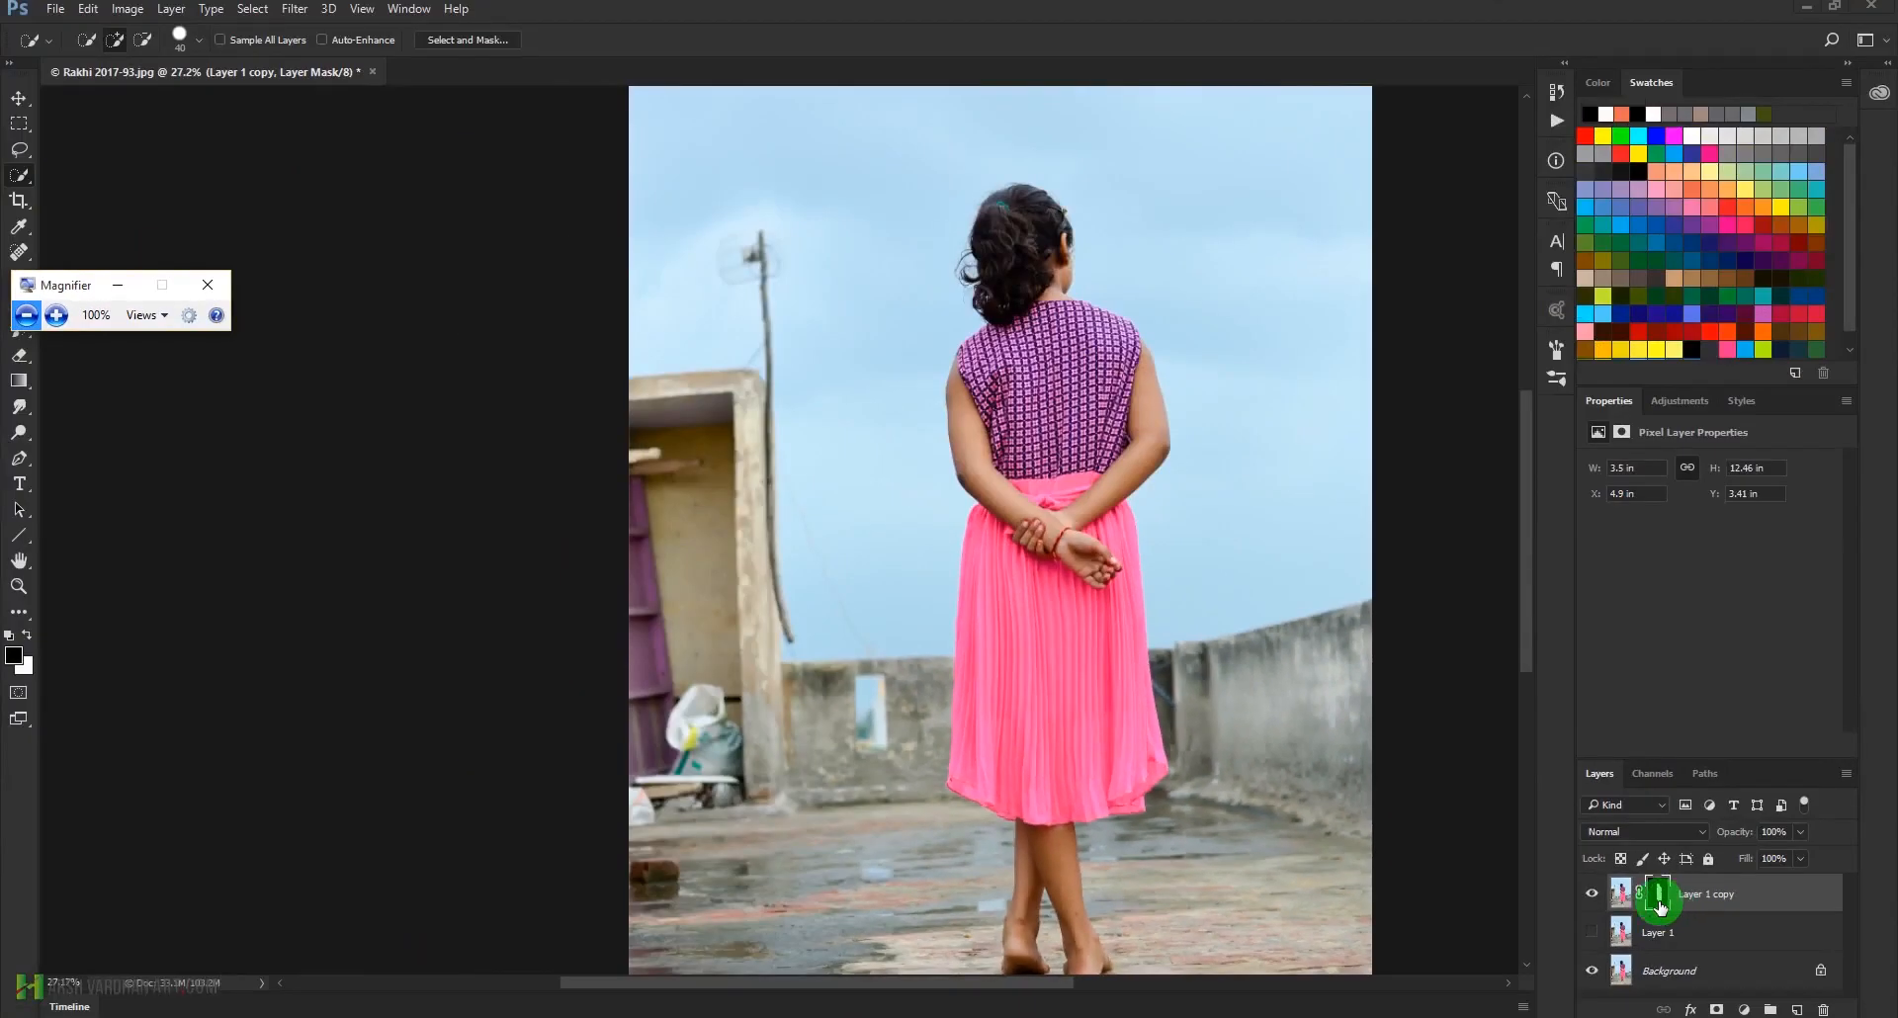
{"action": "left_click", "coordinate": [117, 285]}
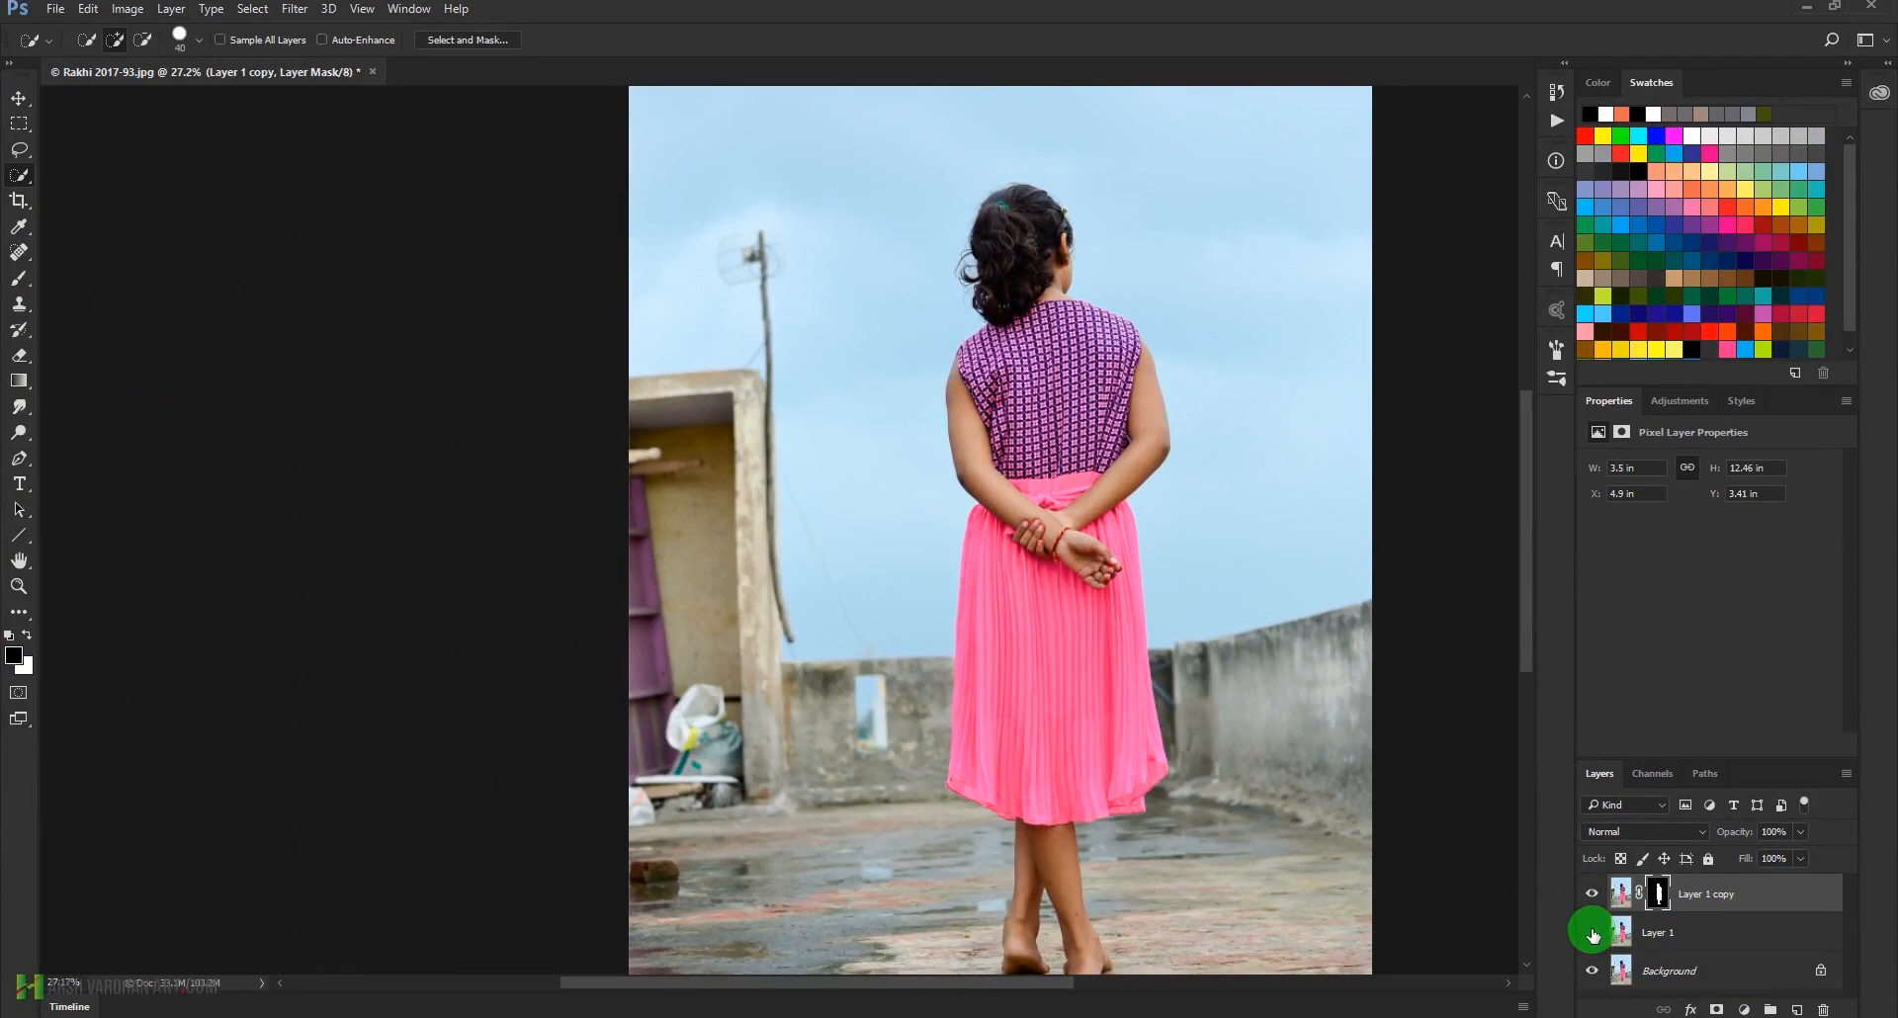
{"action": "left_click", "coordinate": [1590, 972]}
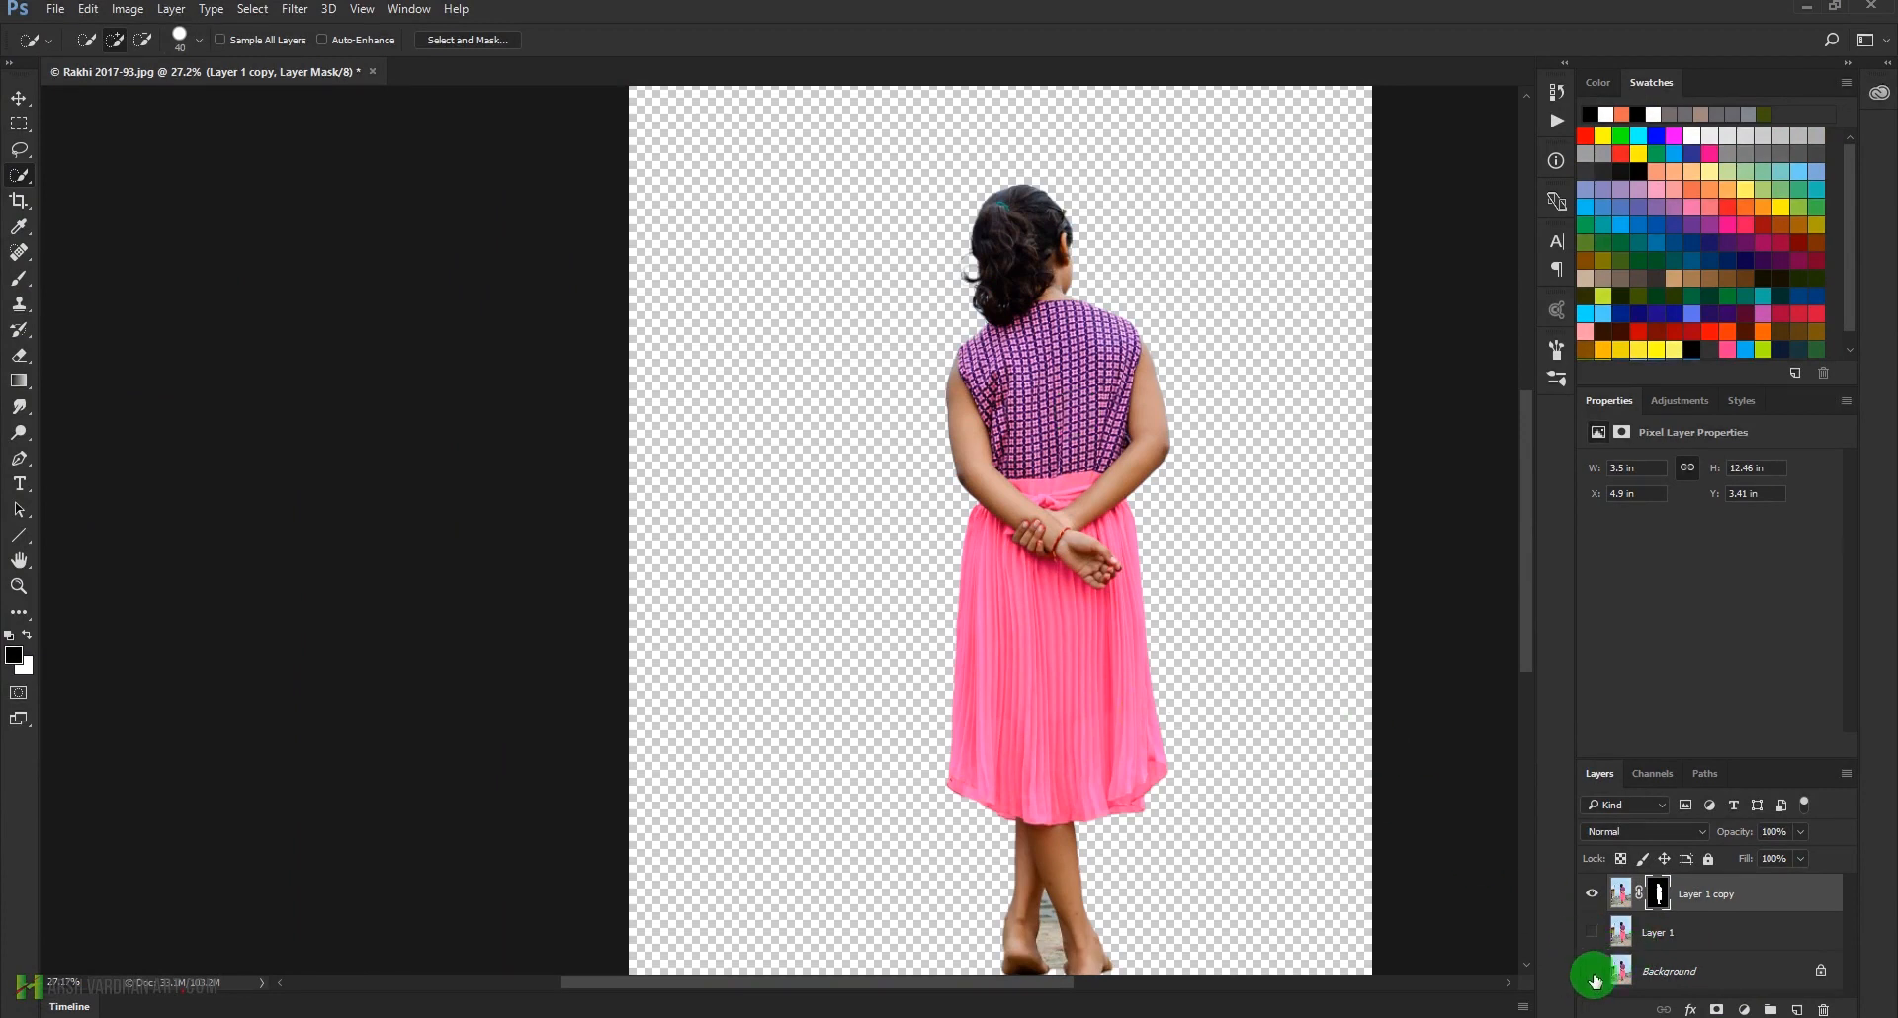
{"action": "left_click", "coordinate": [1592, 972]}
Select Layer 1 beneath the masked copy and make it visible
{"action": "left_click", "coordinate": [1622, 930]}
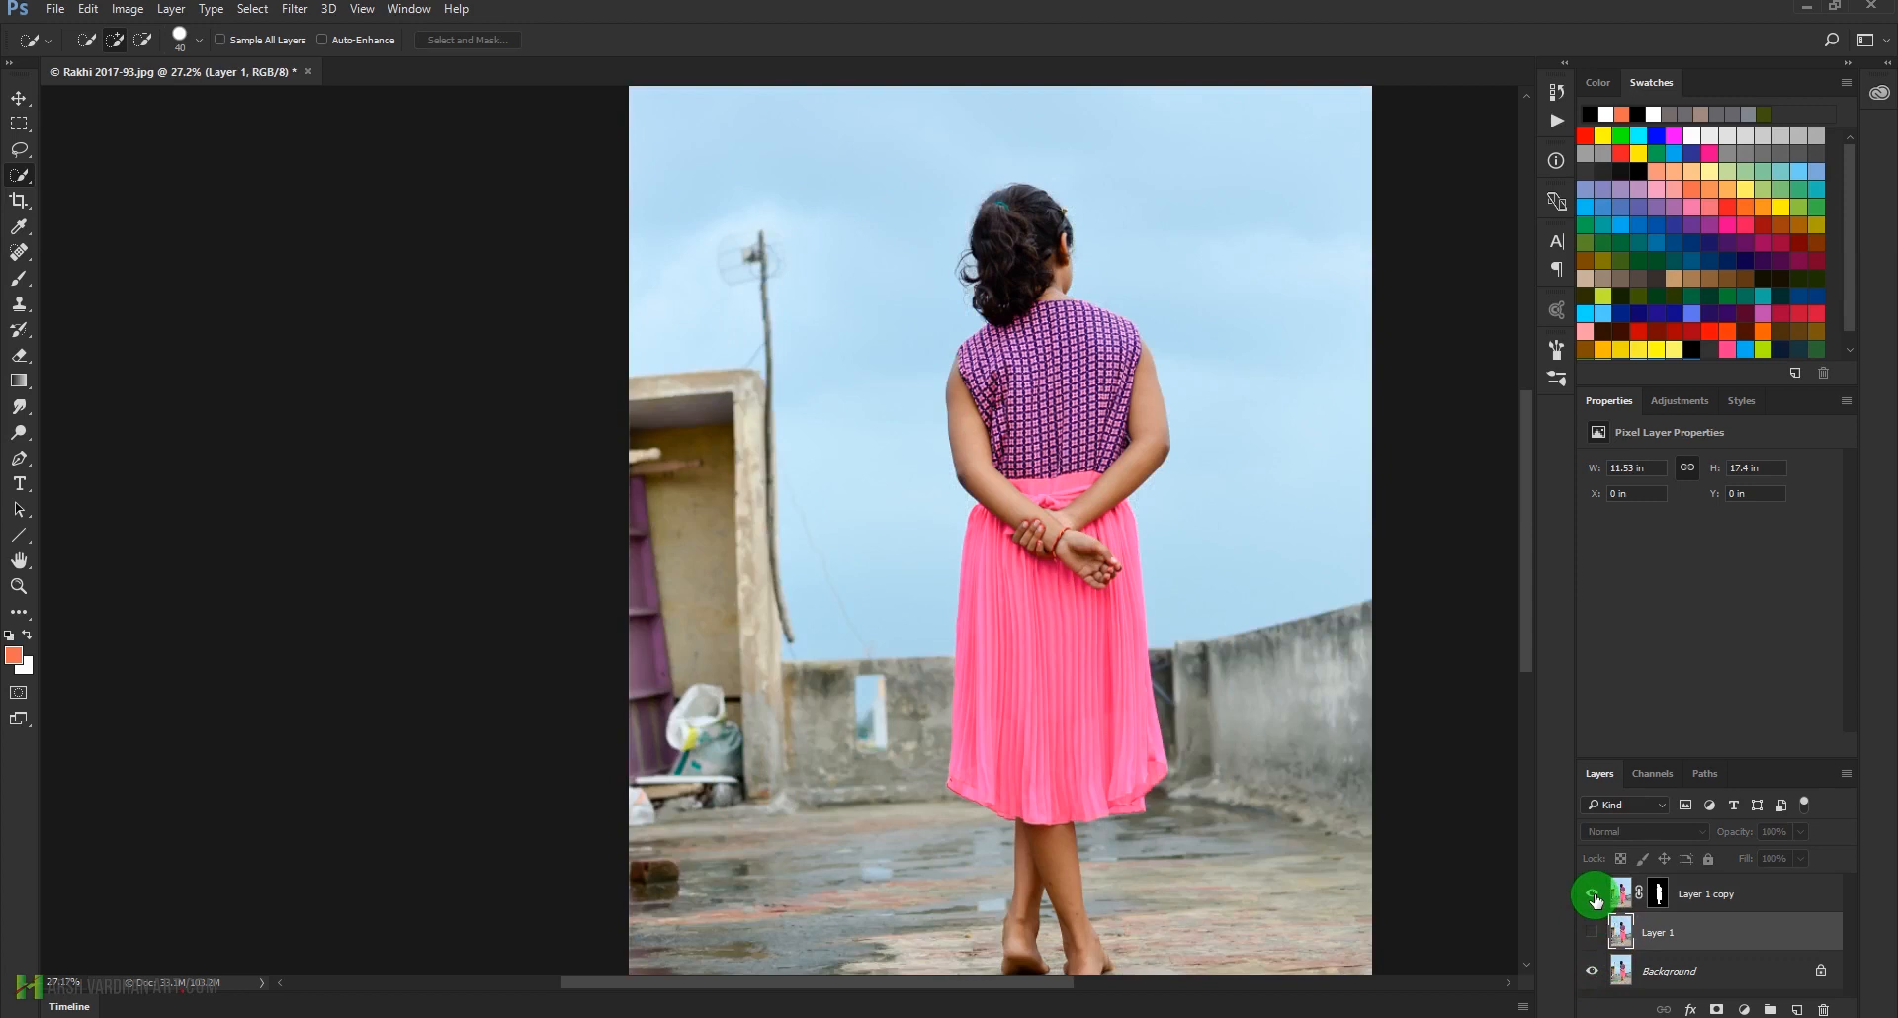
{"action": "left_click", "coordinate": [1591, 937]}
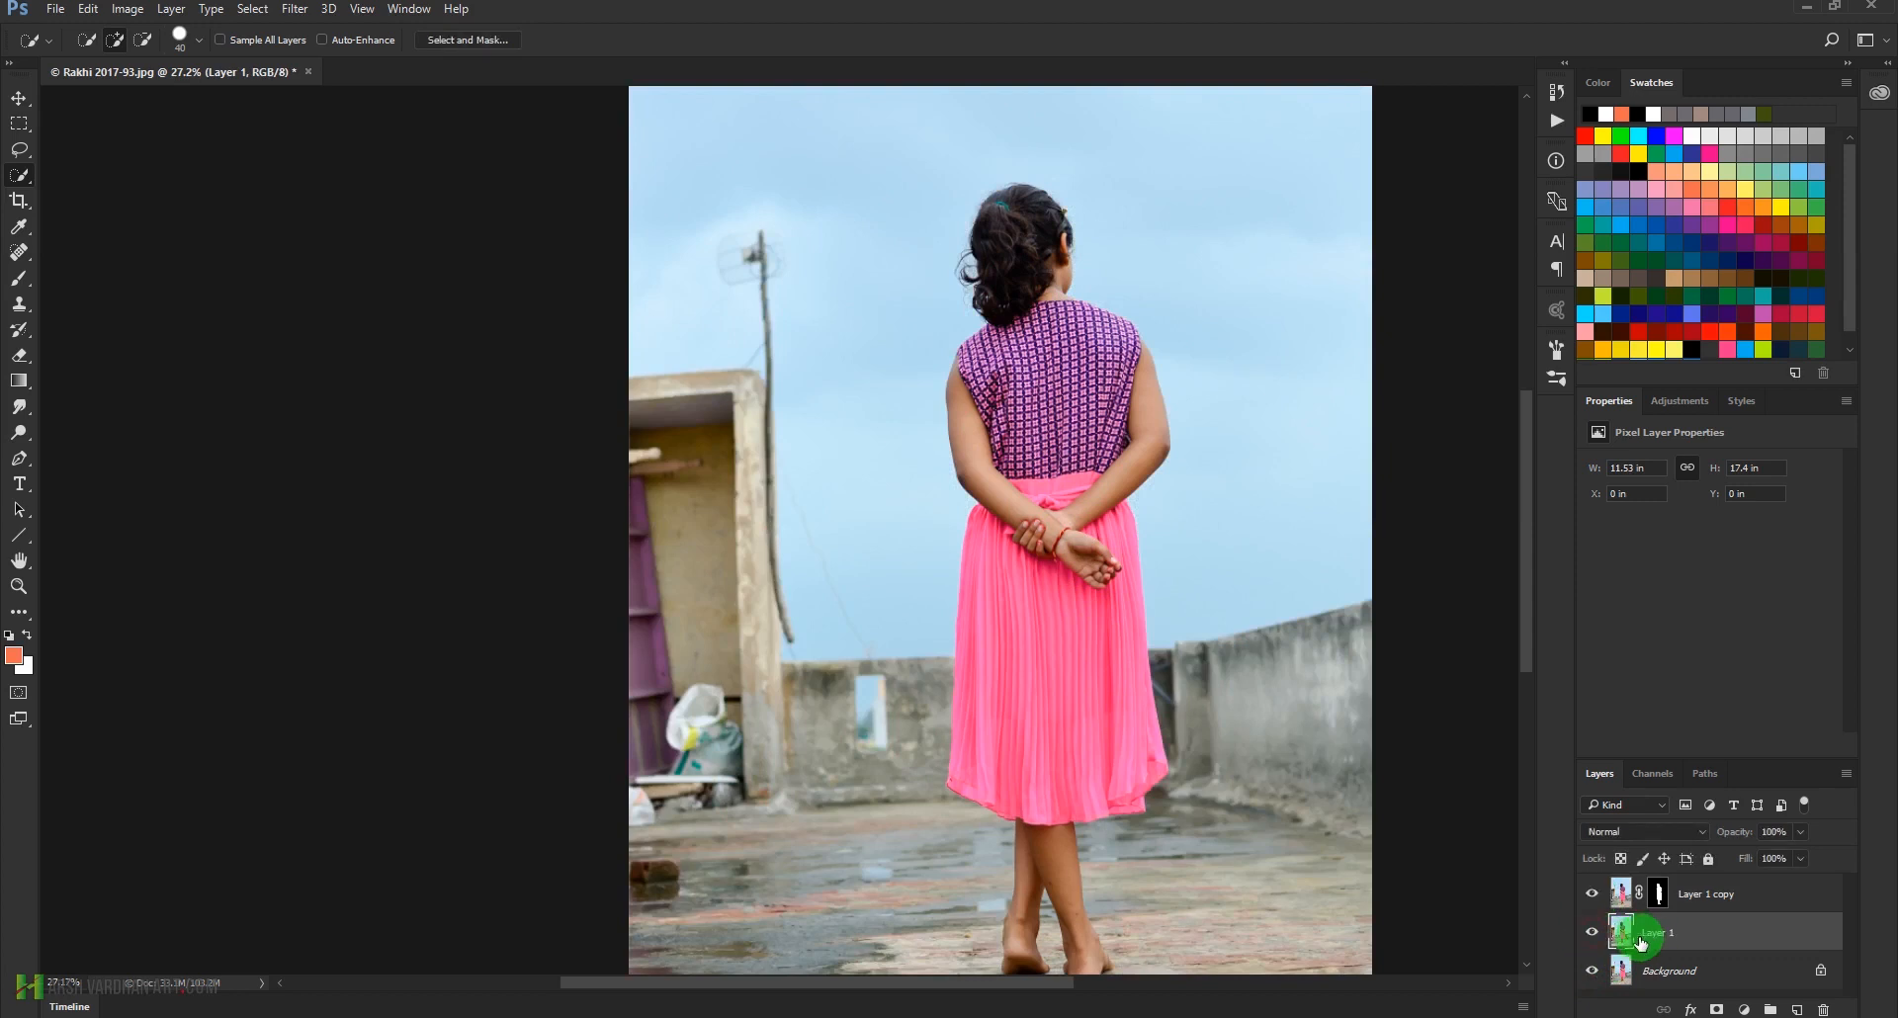
{"action": "key", "text": "super"}
{"action": "key", "text": "super+plus"}
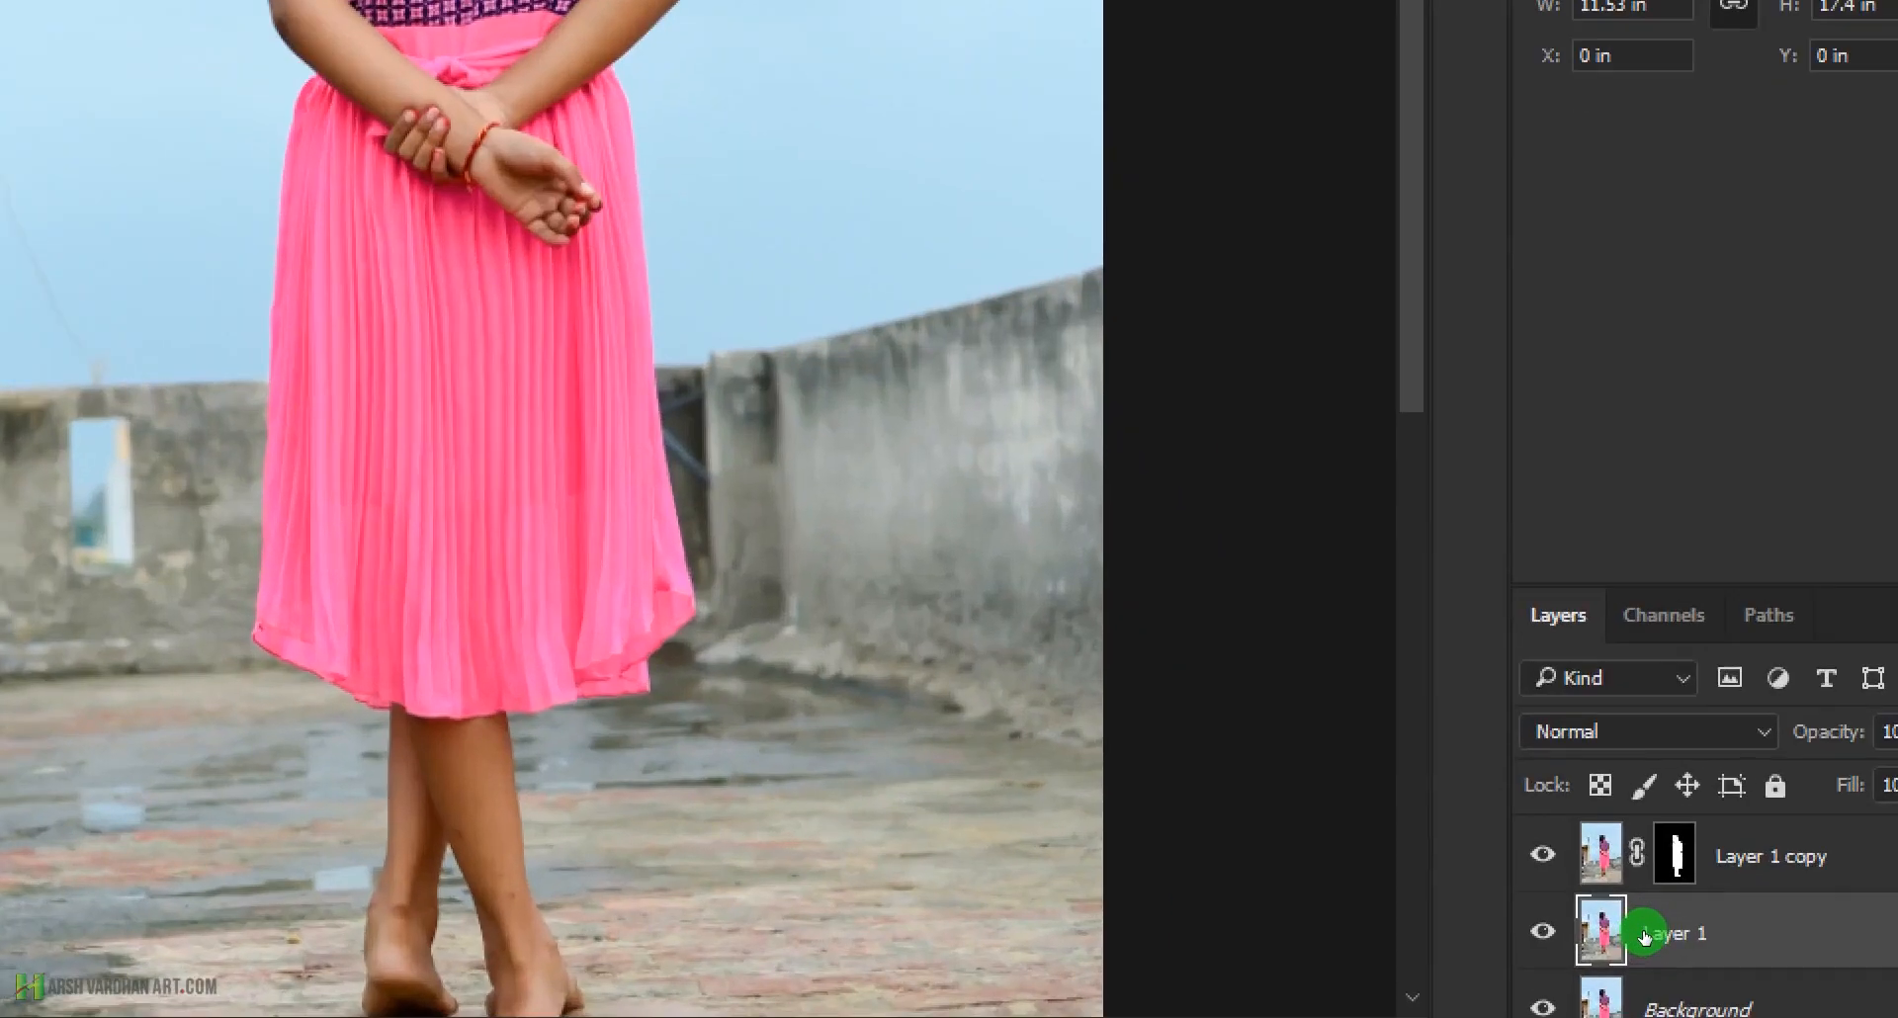
{"action": "key", "text": "super+minus"}
{"action": "key", "text": "super"}
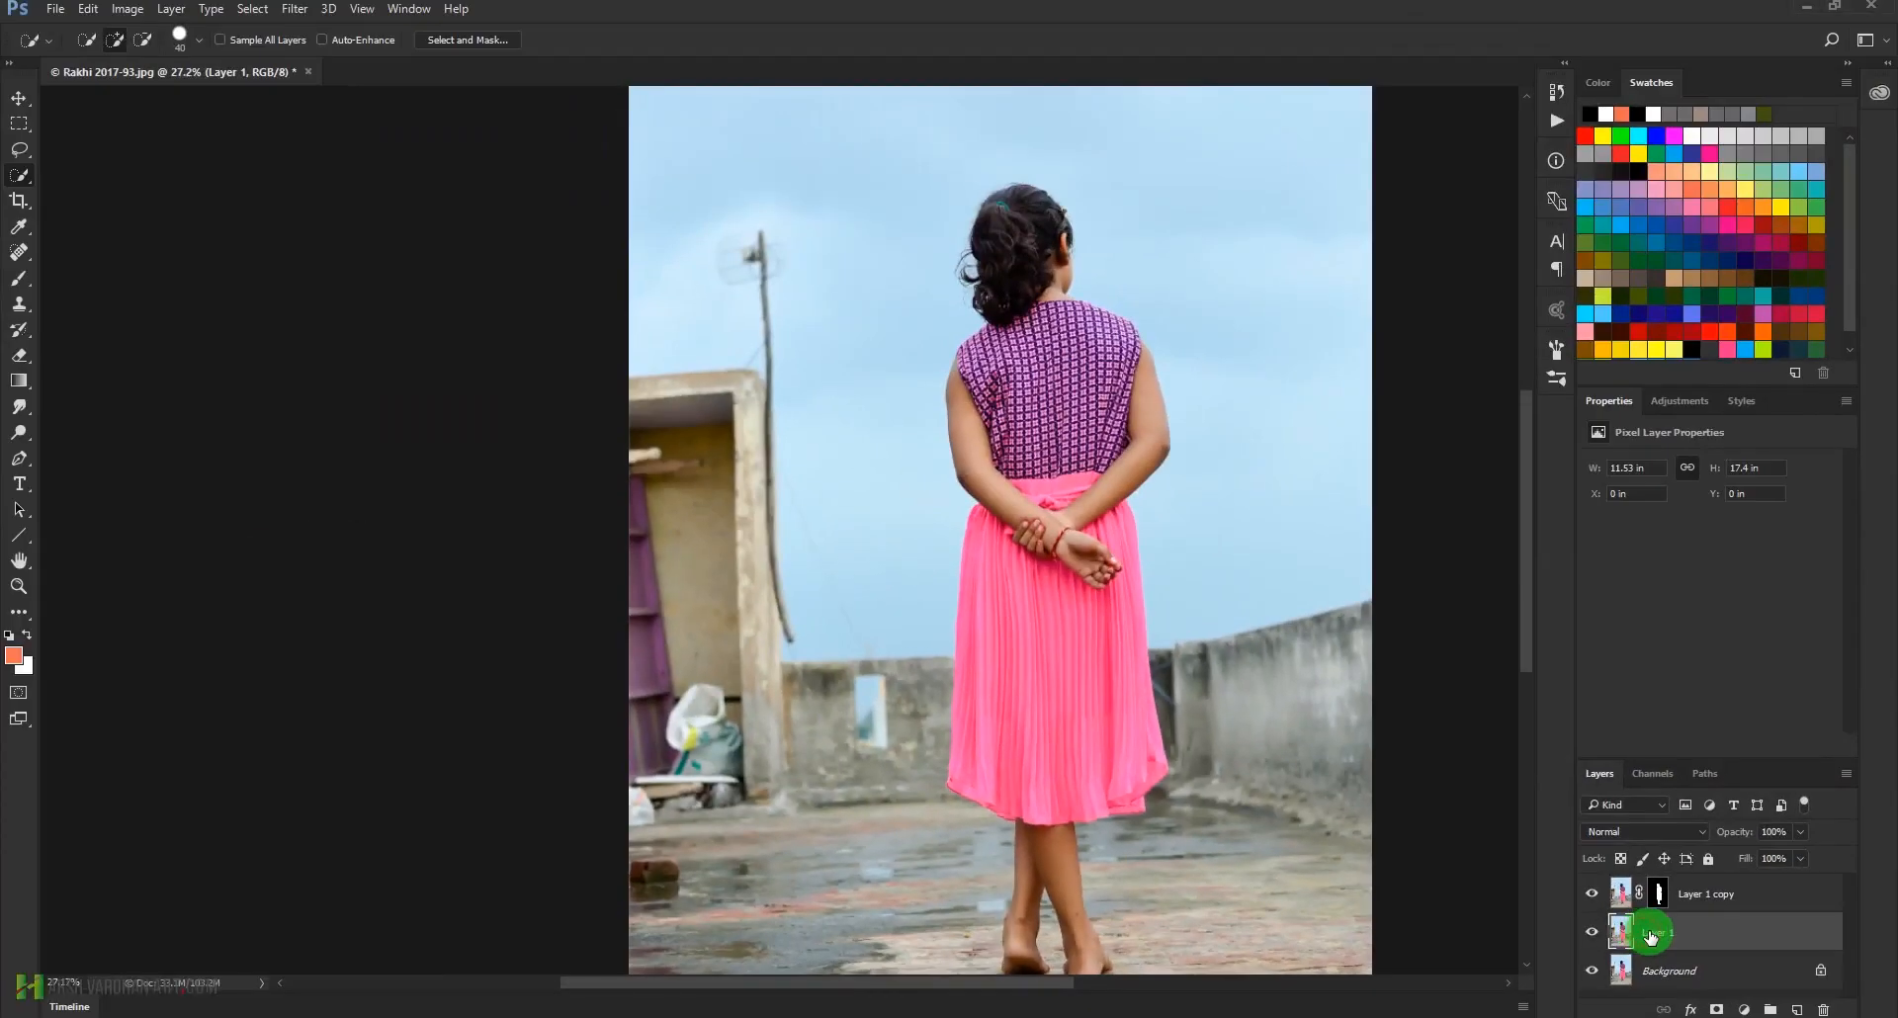
{"action": "left_click_drag", "start_coordinate": [1087, 522], "coordinate": [1049, 526]}
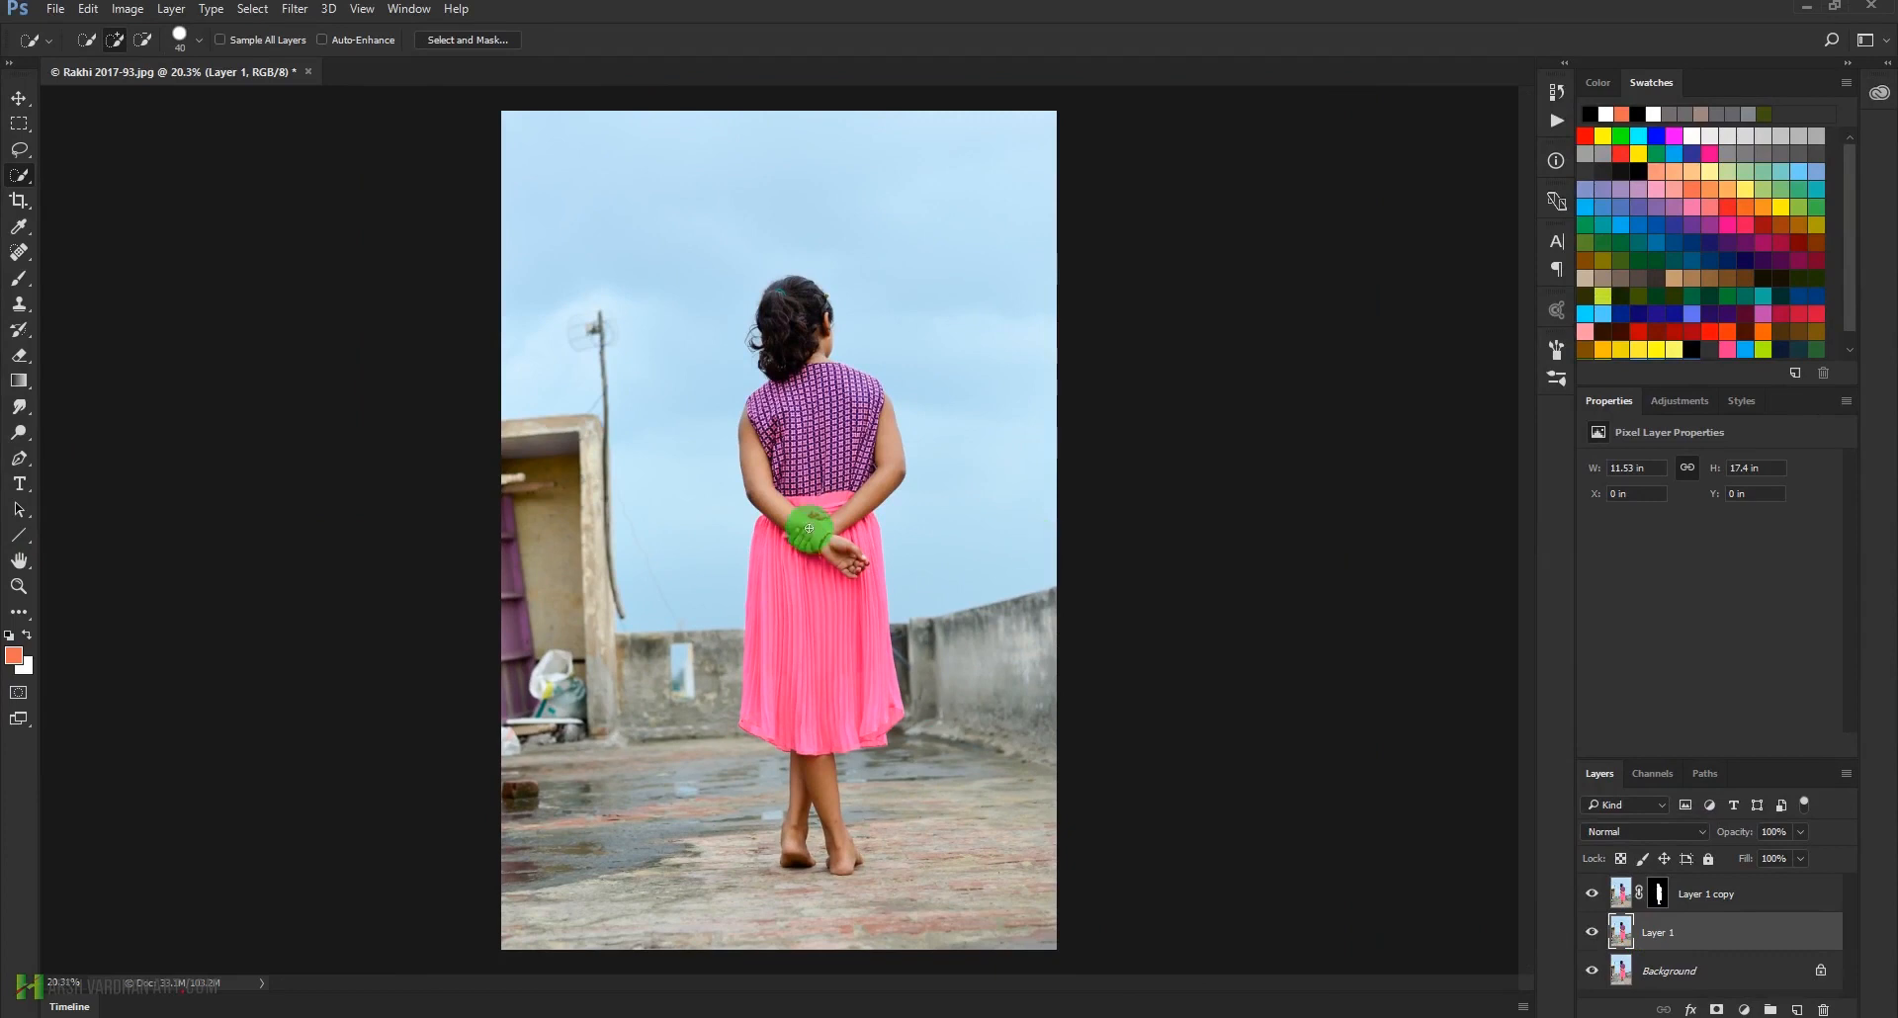
{"action": "left_click", "coordinate": [295, 10]}
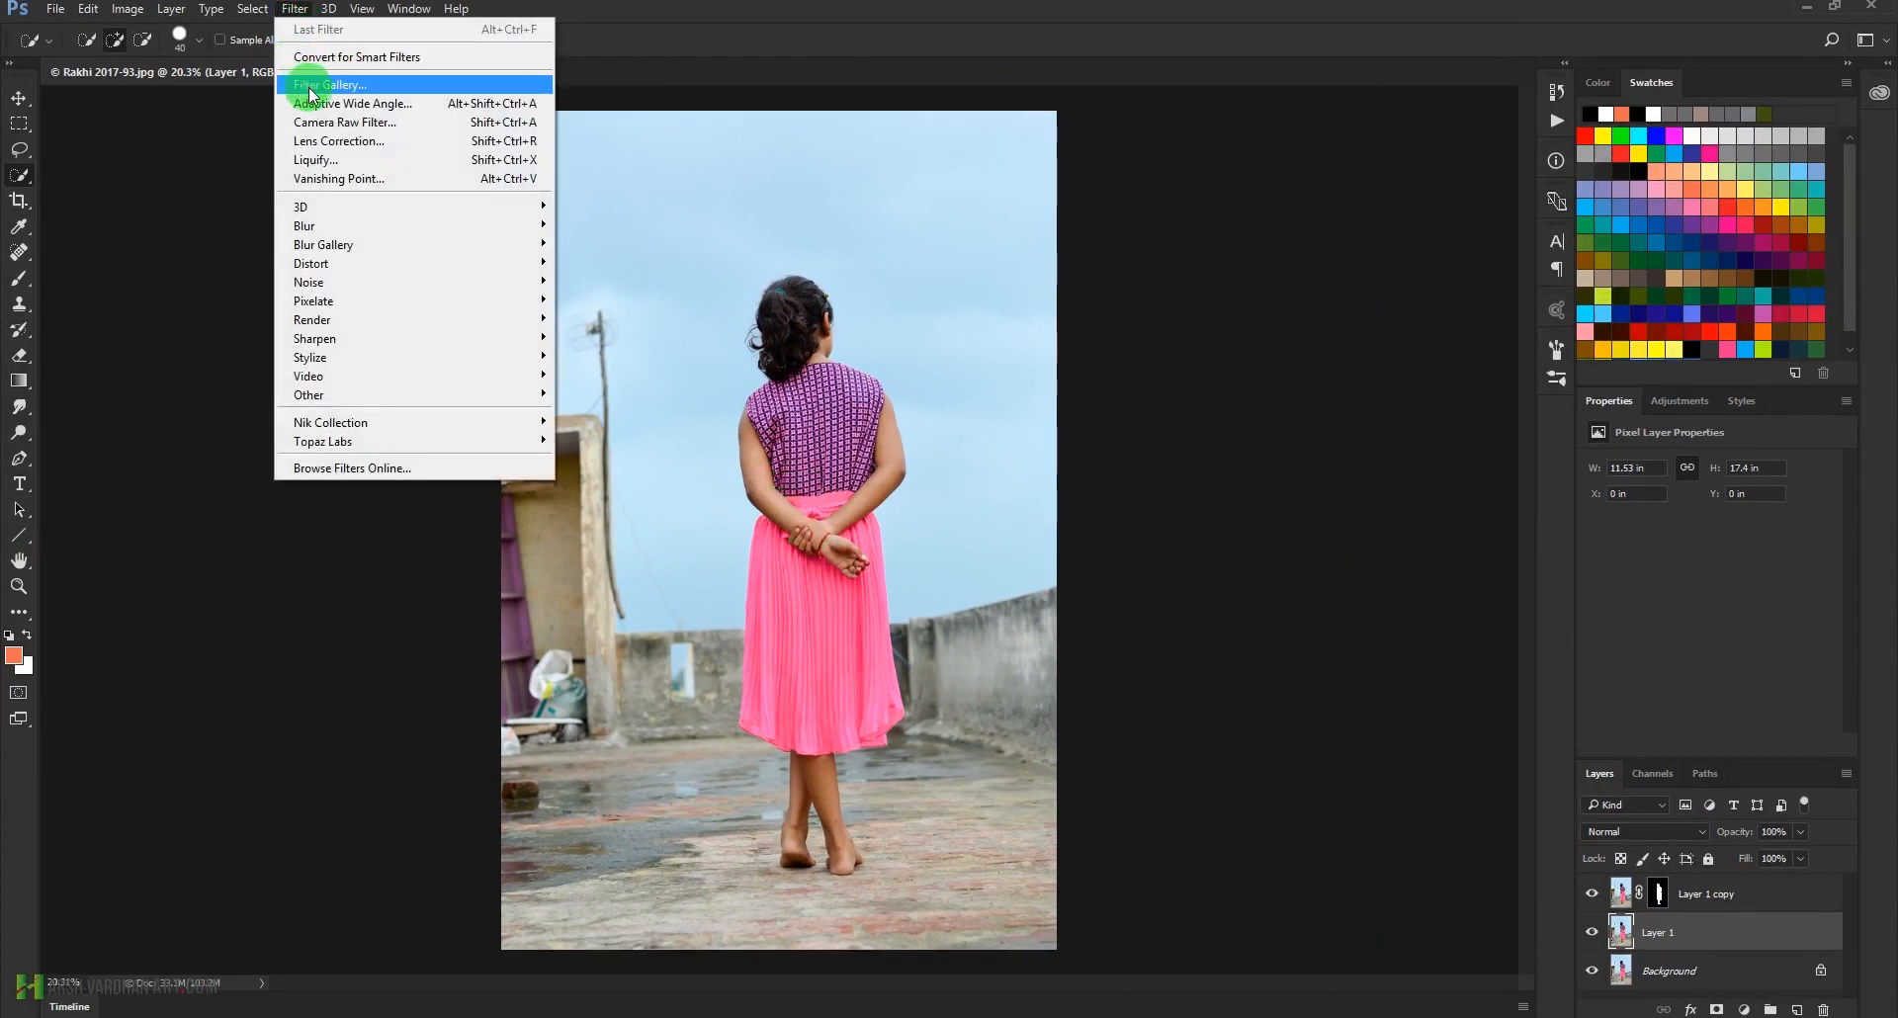
{"action": "mouse_move", "coordinate": [310, 246]}
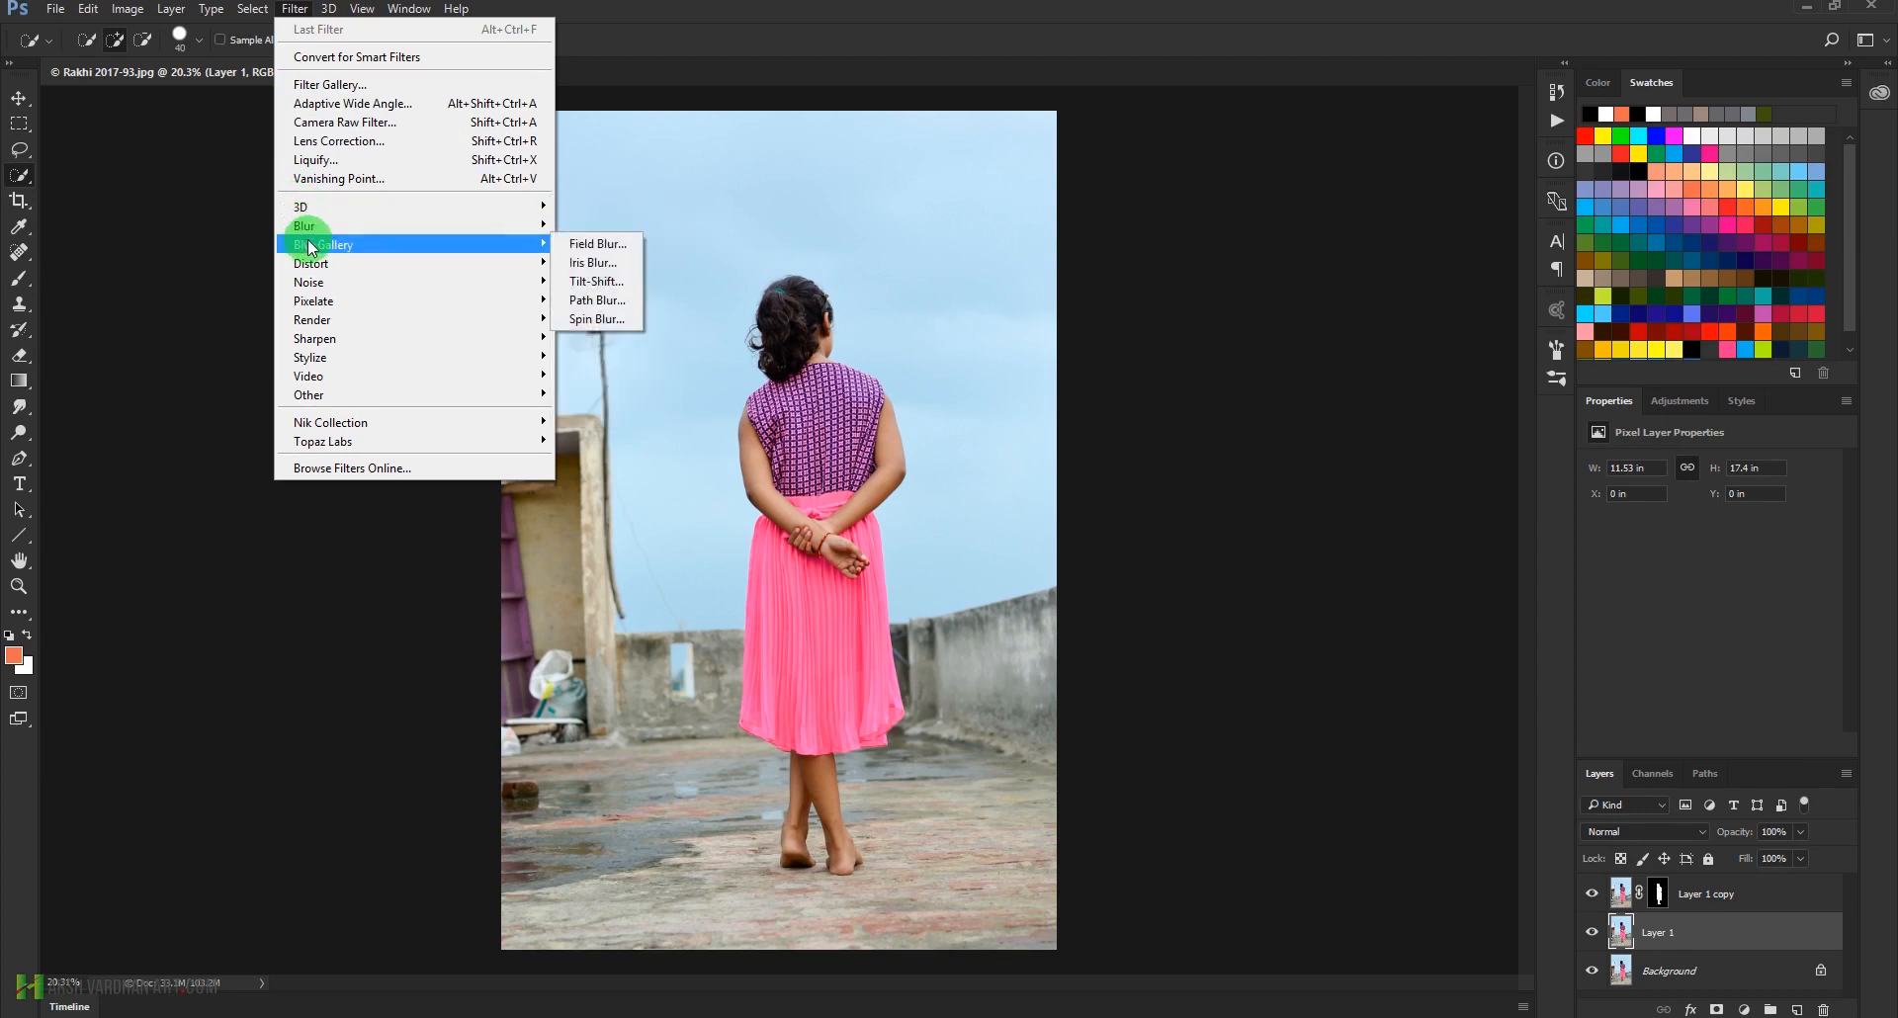
{"action": "left_click", "coordinate": [605, 282]}
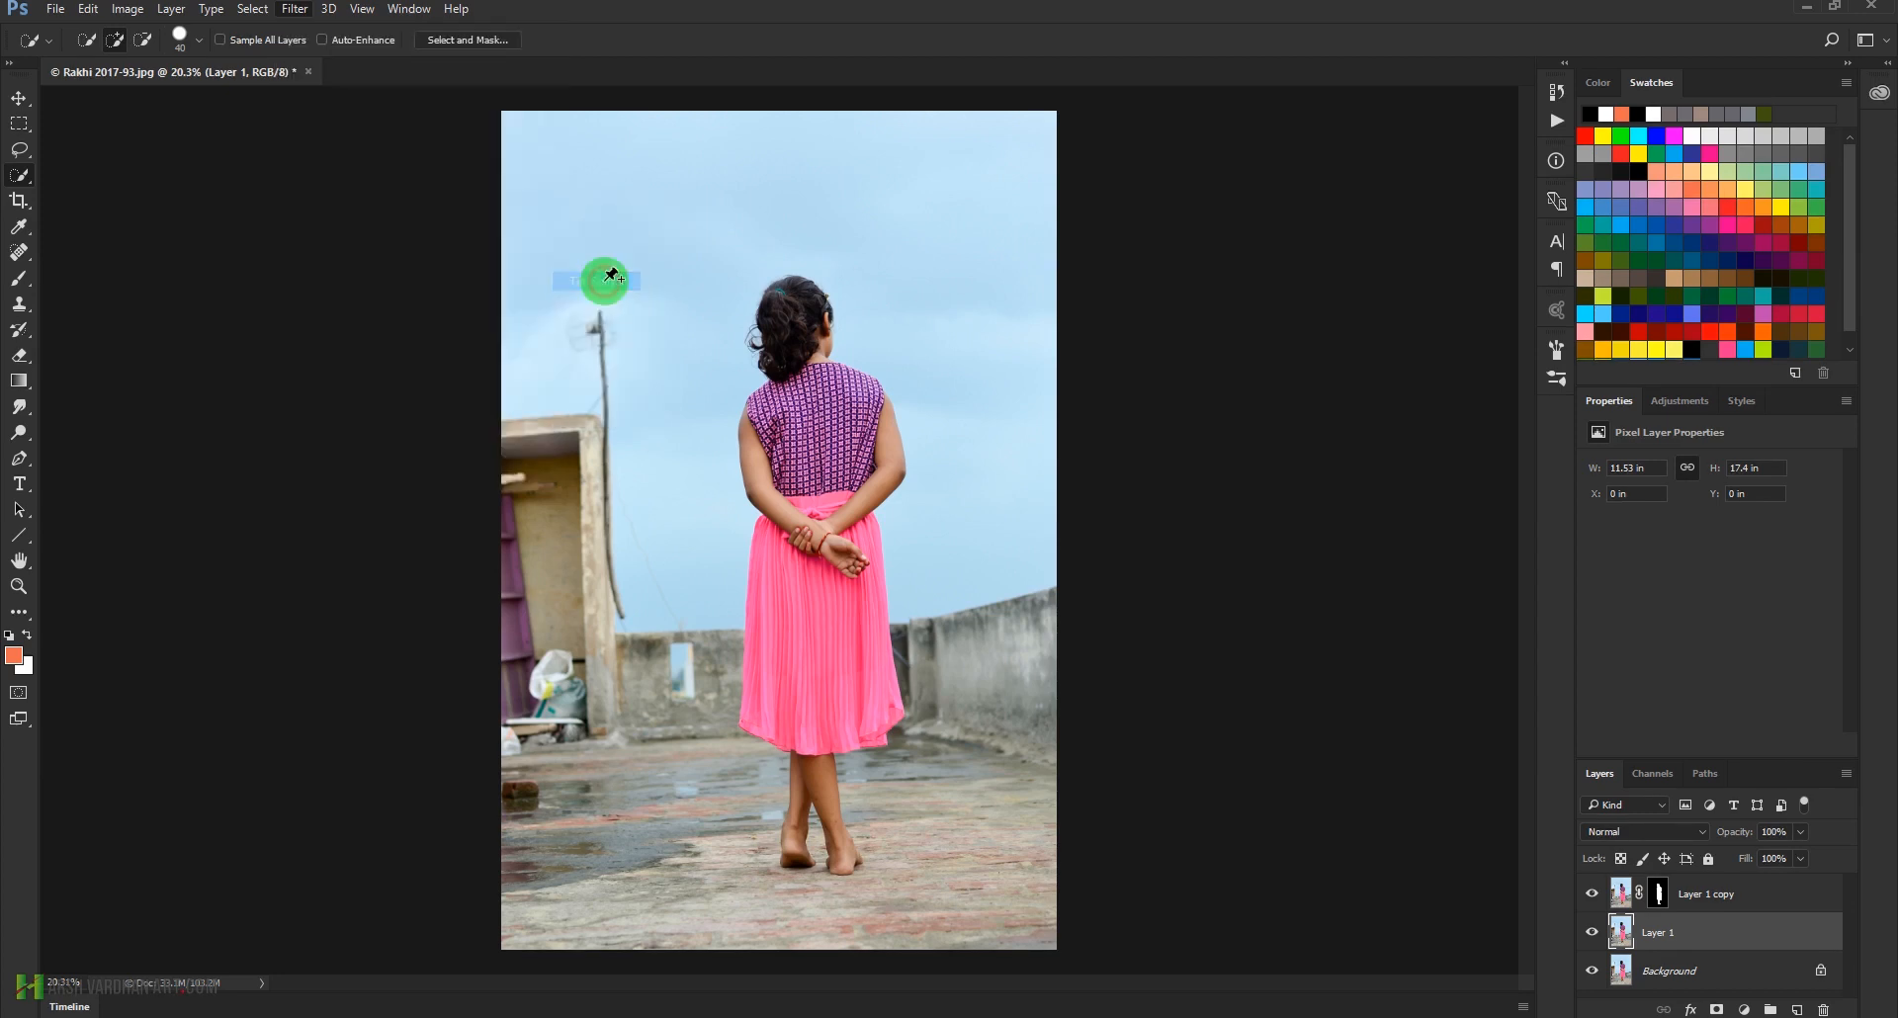
{"action": "left_click_drag", "start_coordinate": [838, 543], "coordinate": [856, 870]}
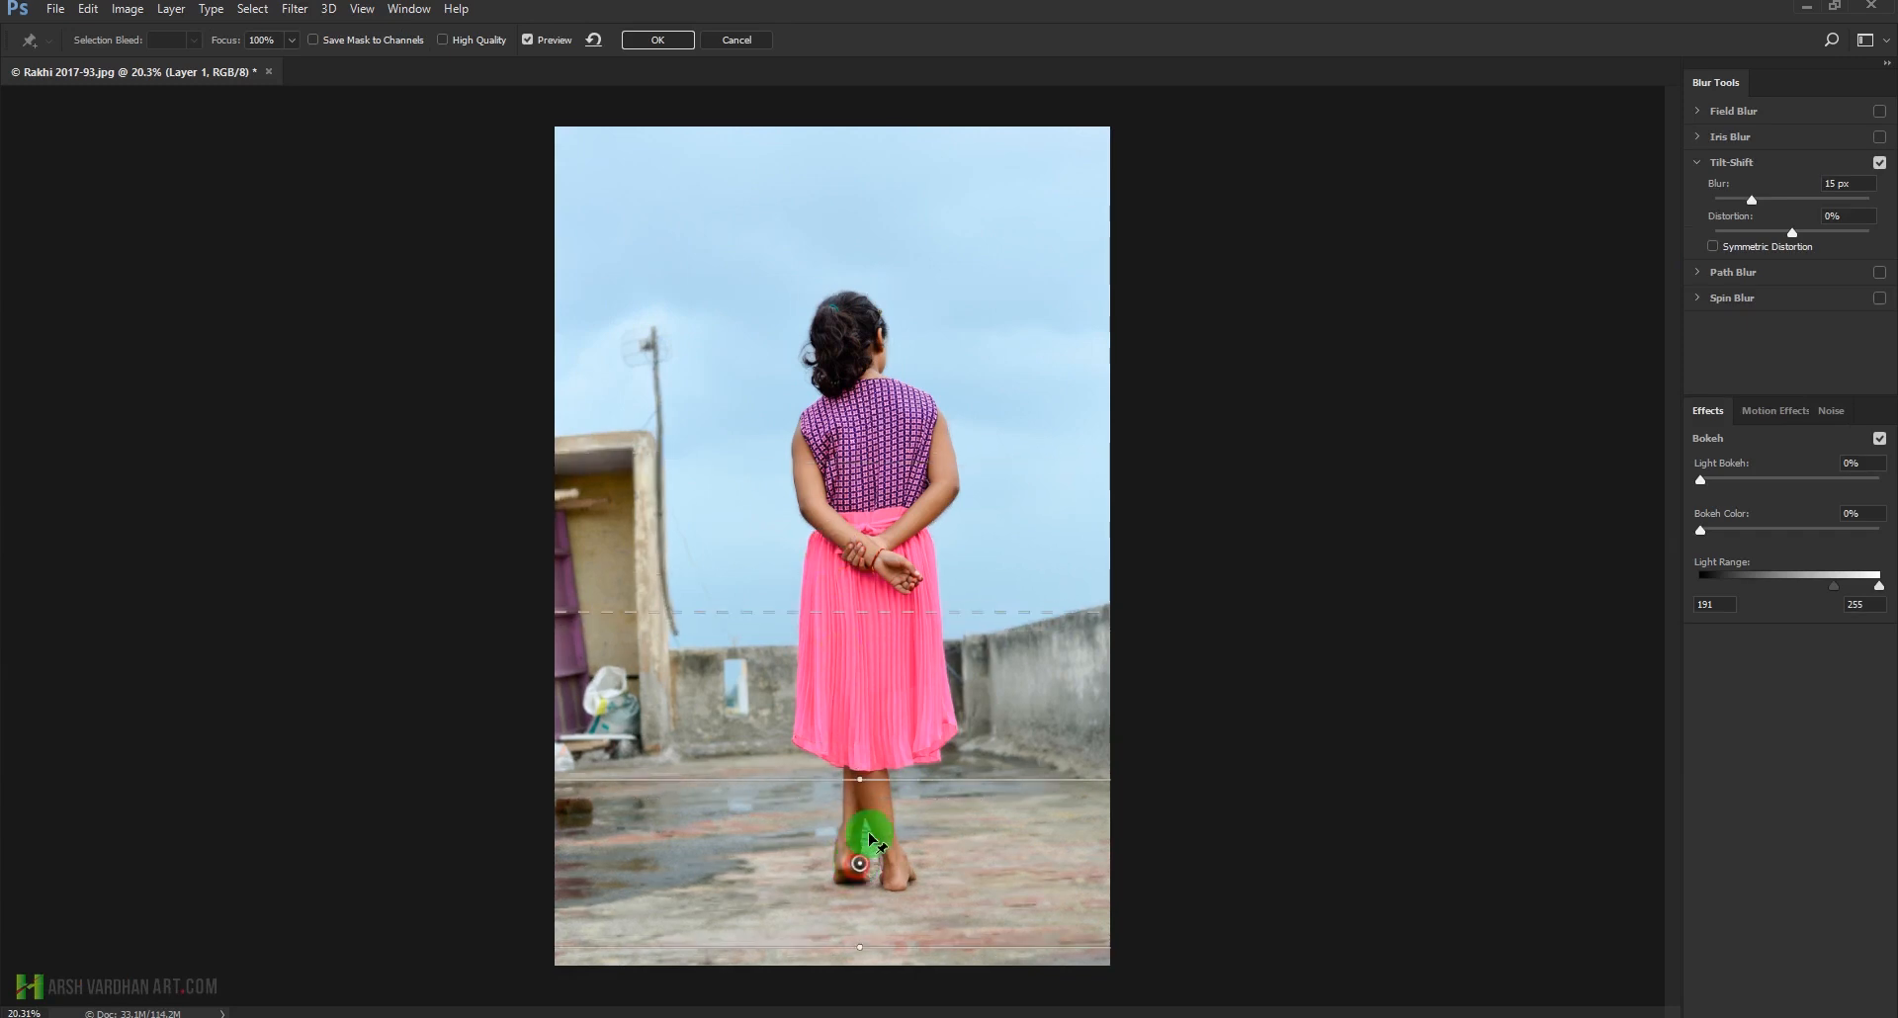
{"action": "left_click_drag", "start_coordinate": [899, 781], "coordinate": [902, 805]}
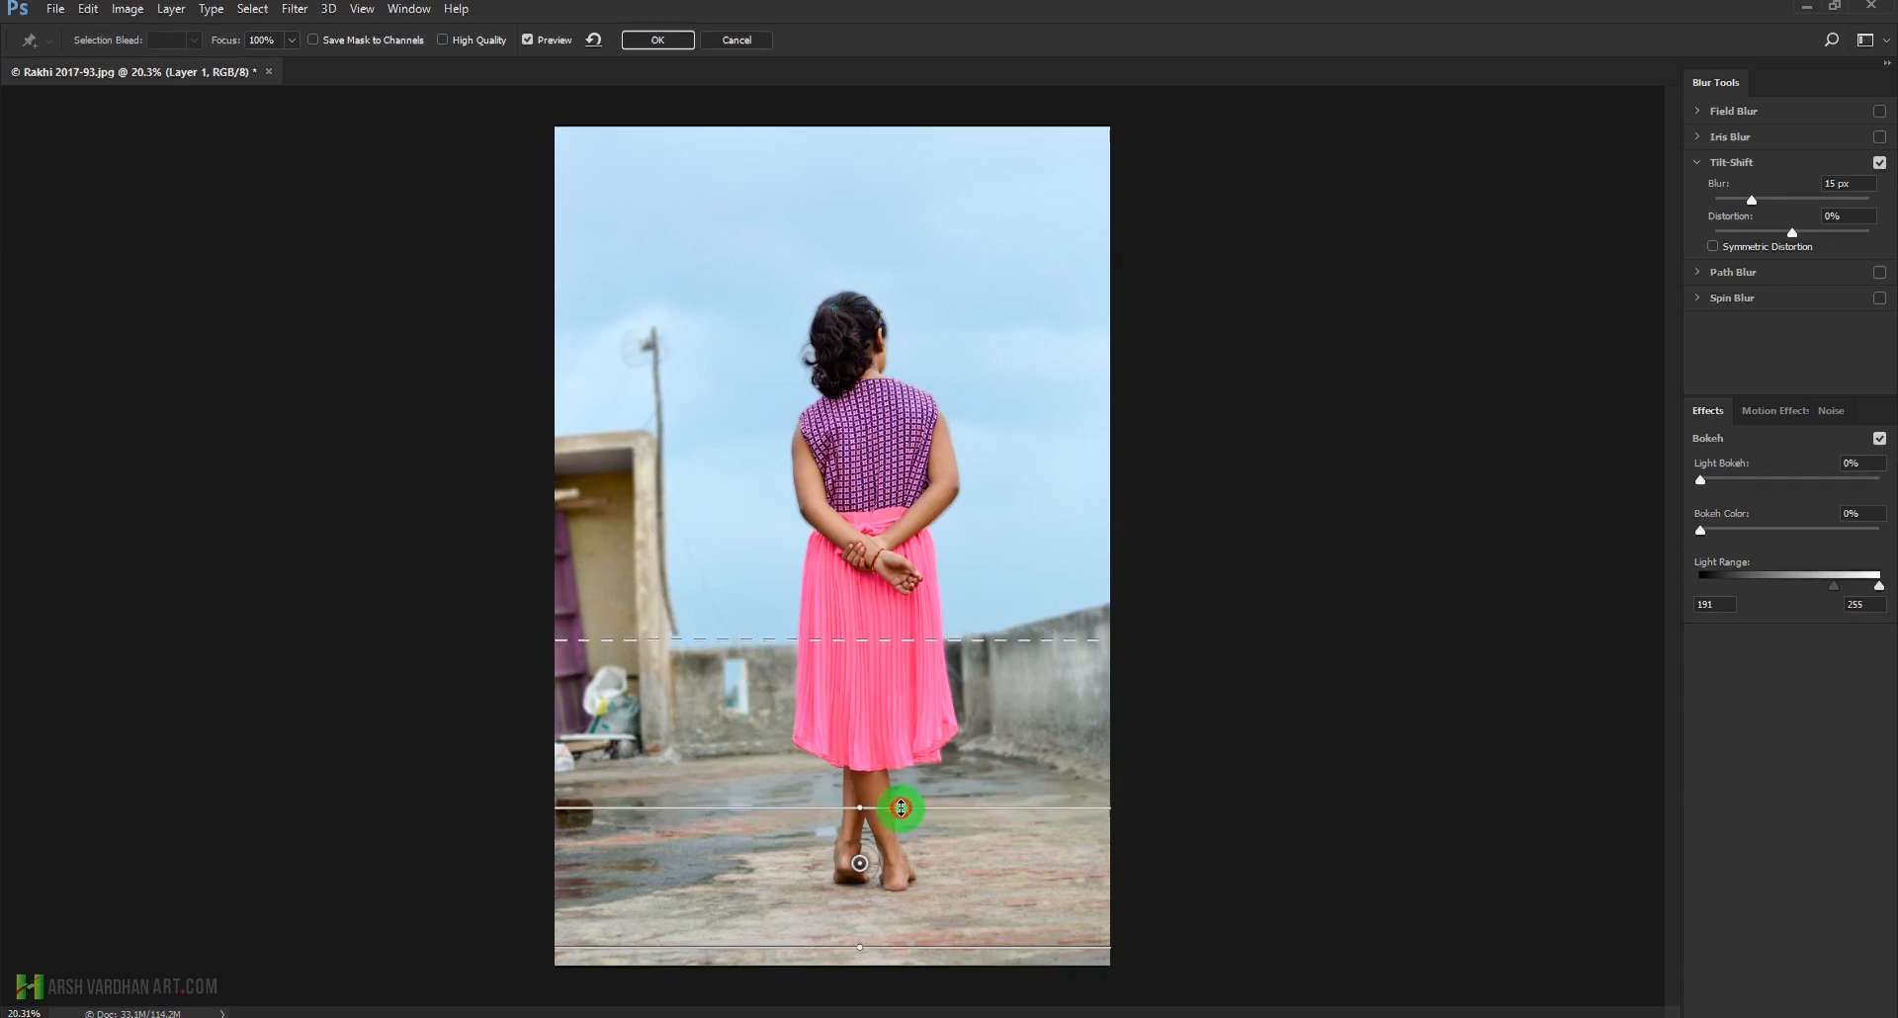
{"action": "left_click_drag", "start_coordinate": [879, 946], "coordinate": [877, 931]}
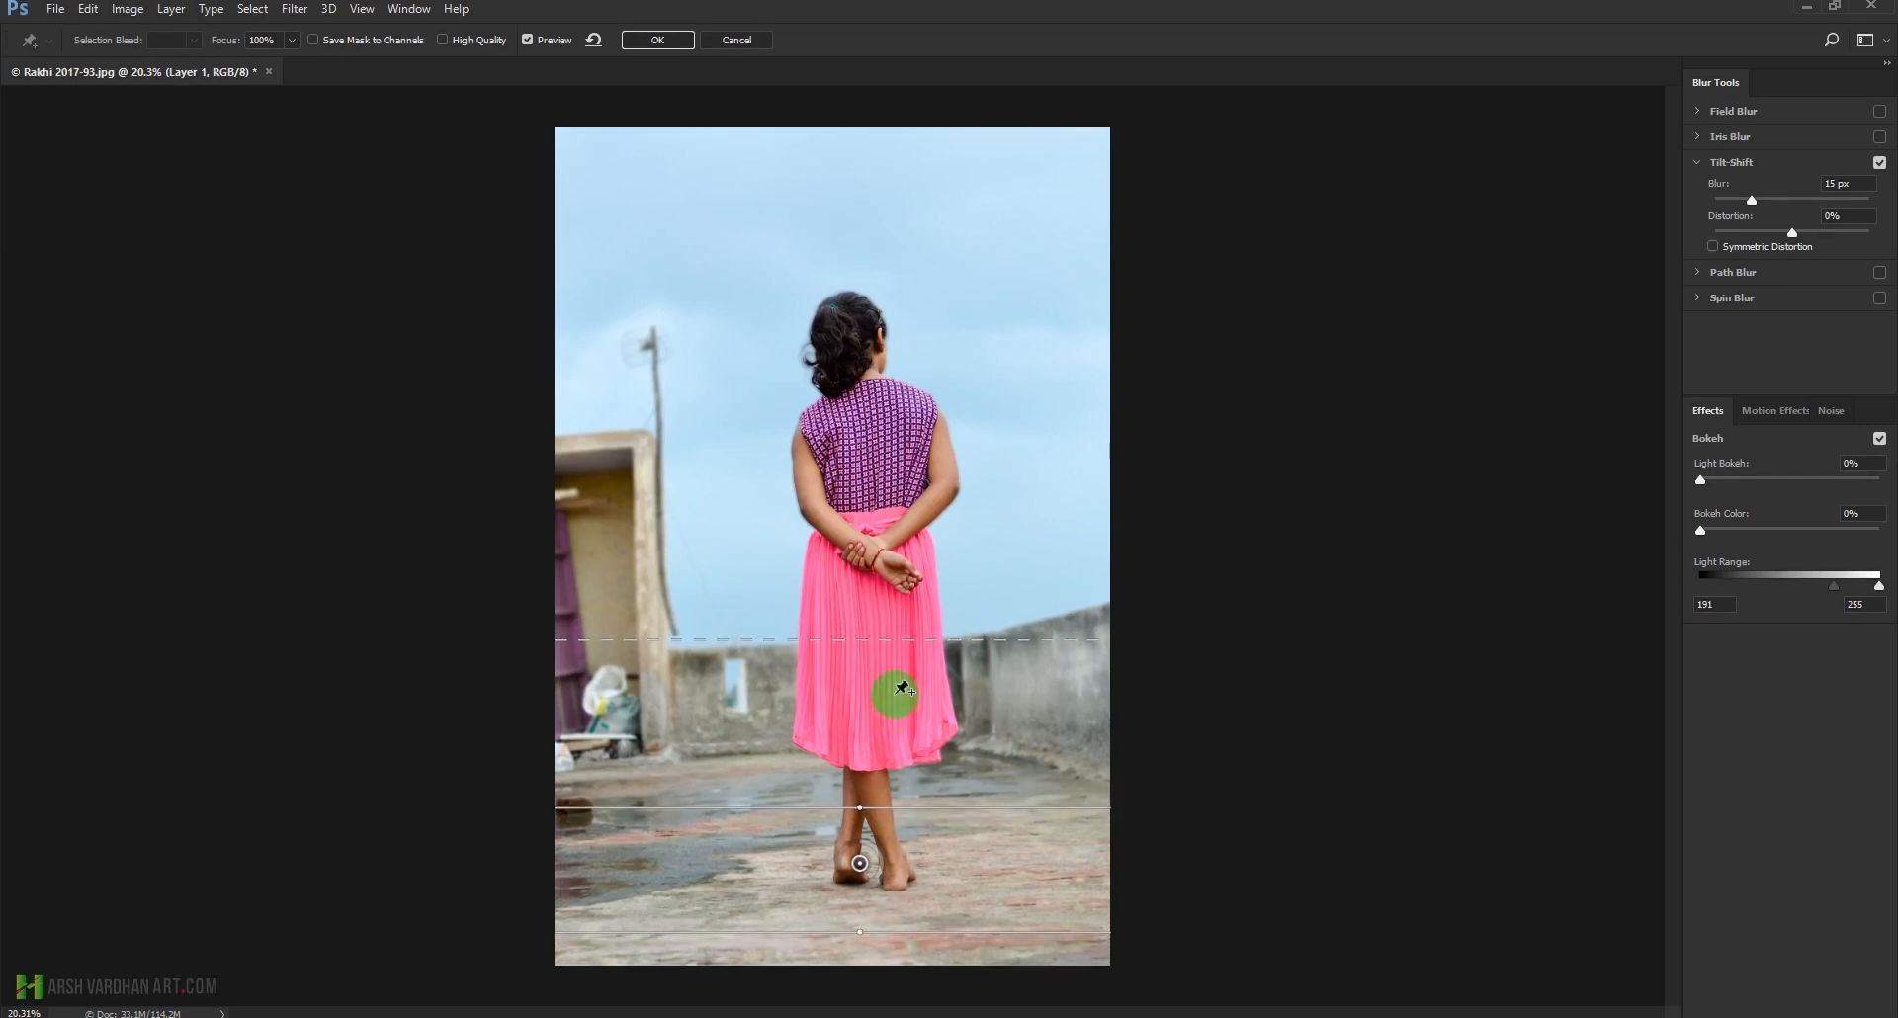
{"action": "left_click_drag", "start_coordinate": [901, 667], "coordinate": [906, 701]}
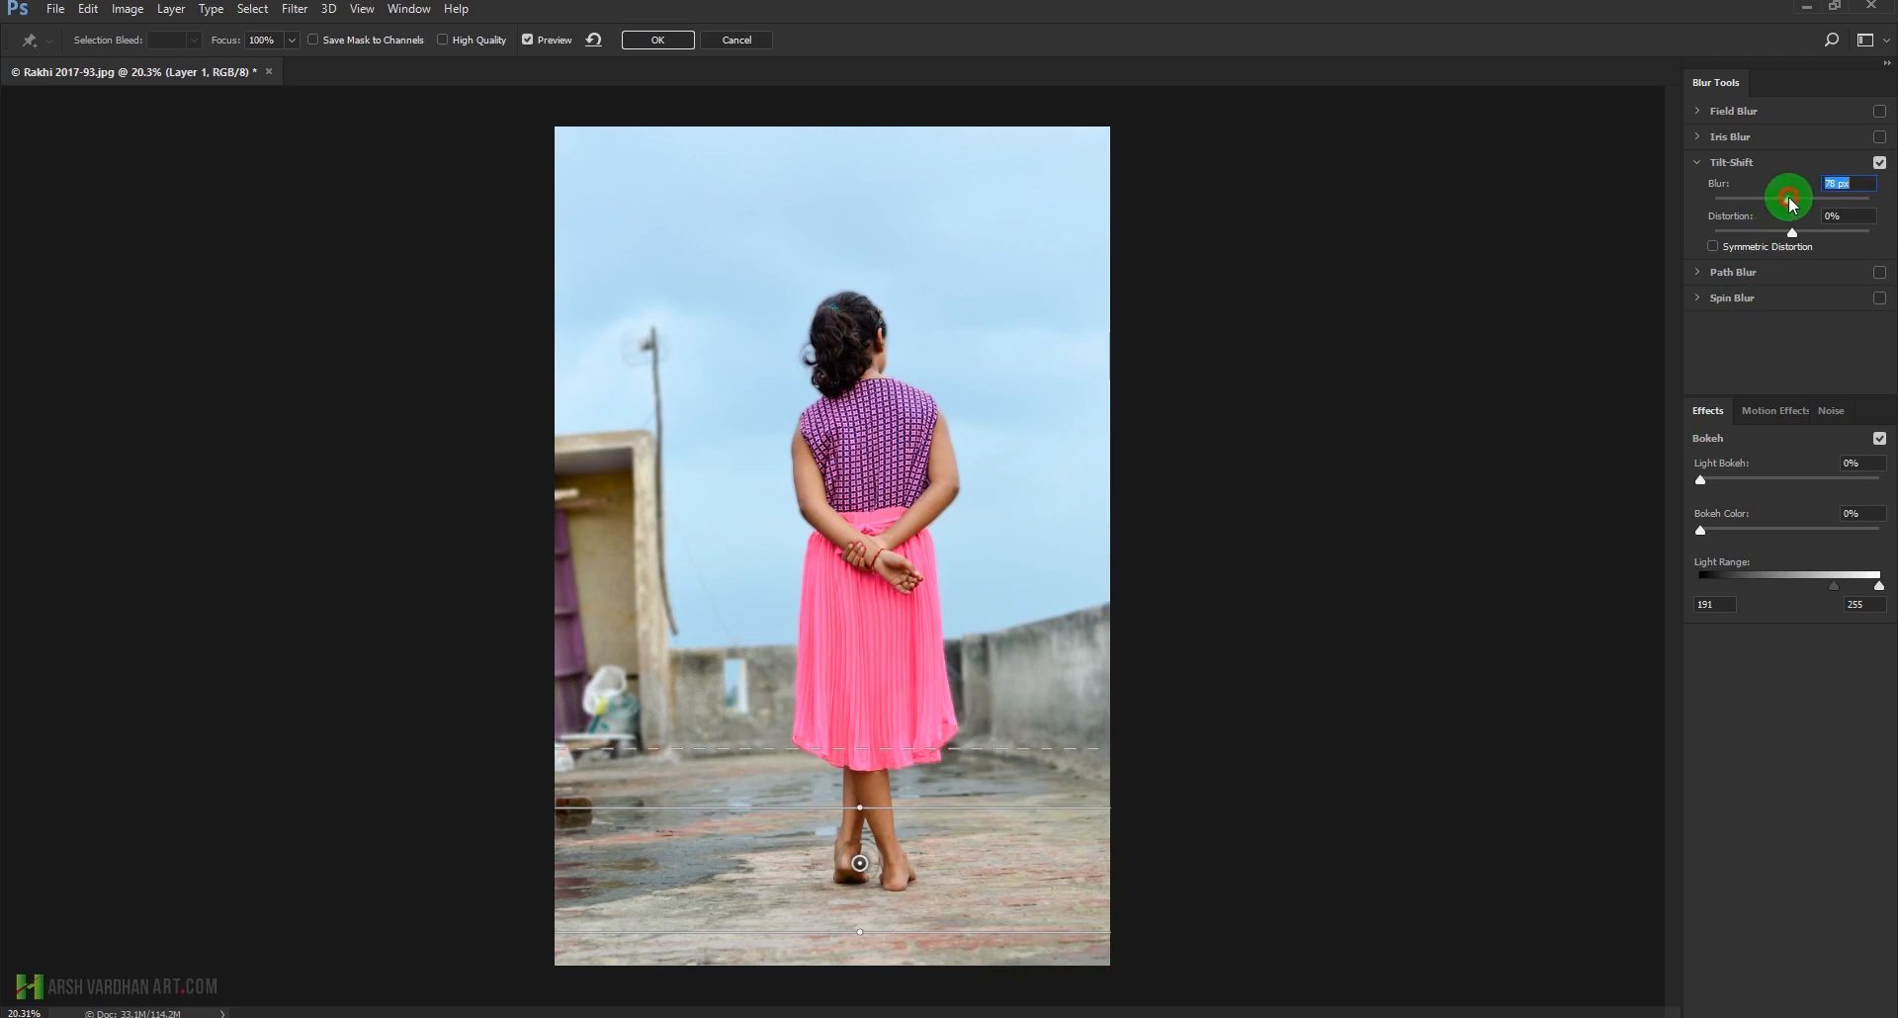
{"action": "left_click_drag", "start_coordinate": [1783, 196], "coordinate": [1771, 196]}
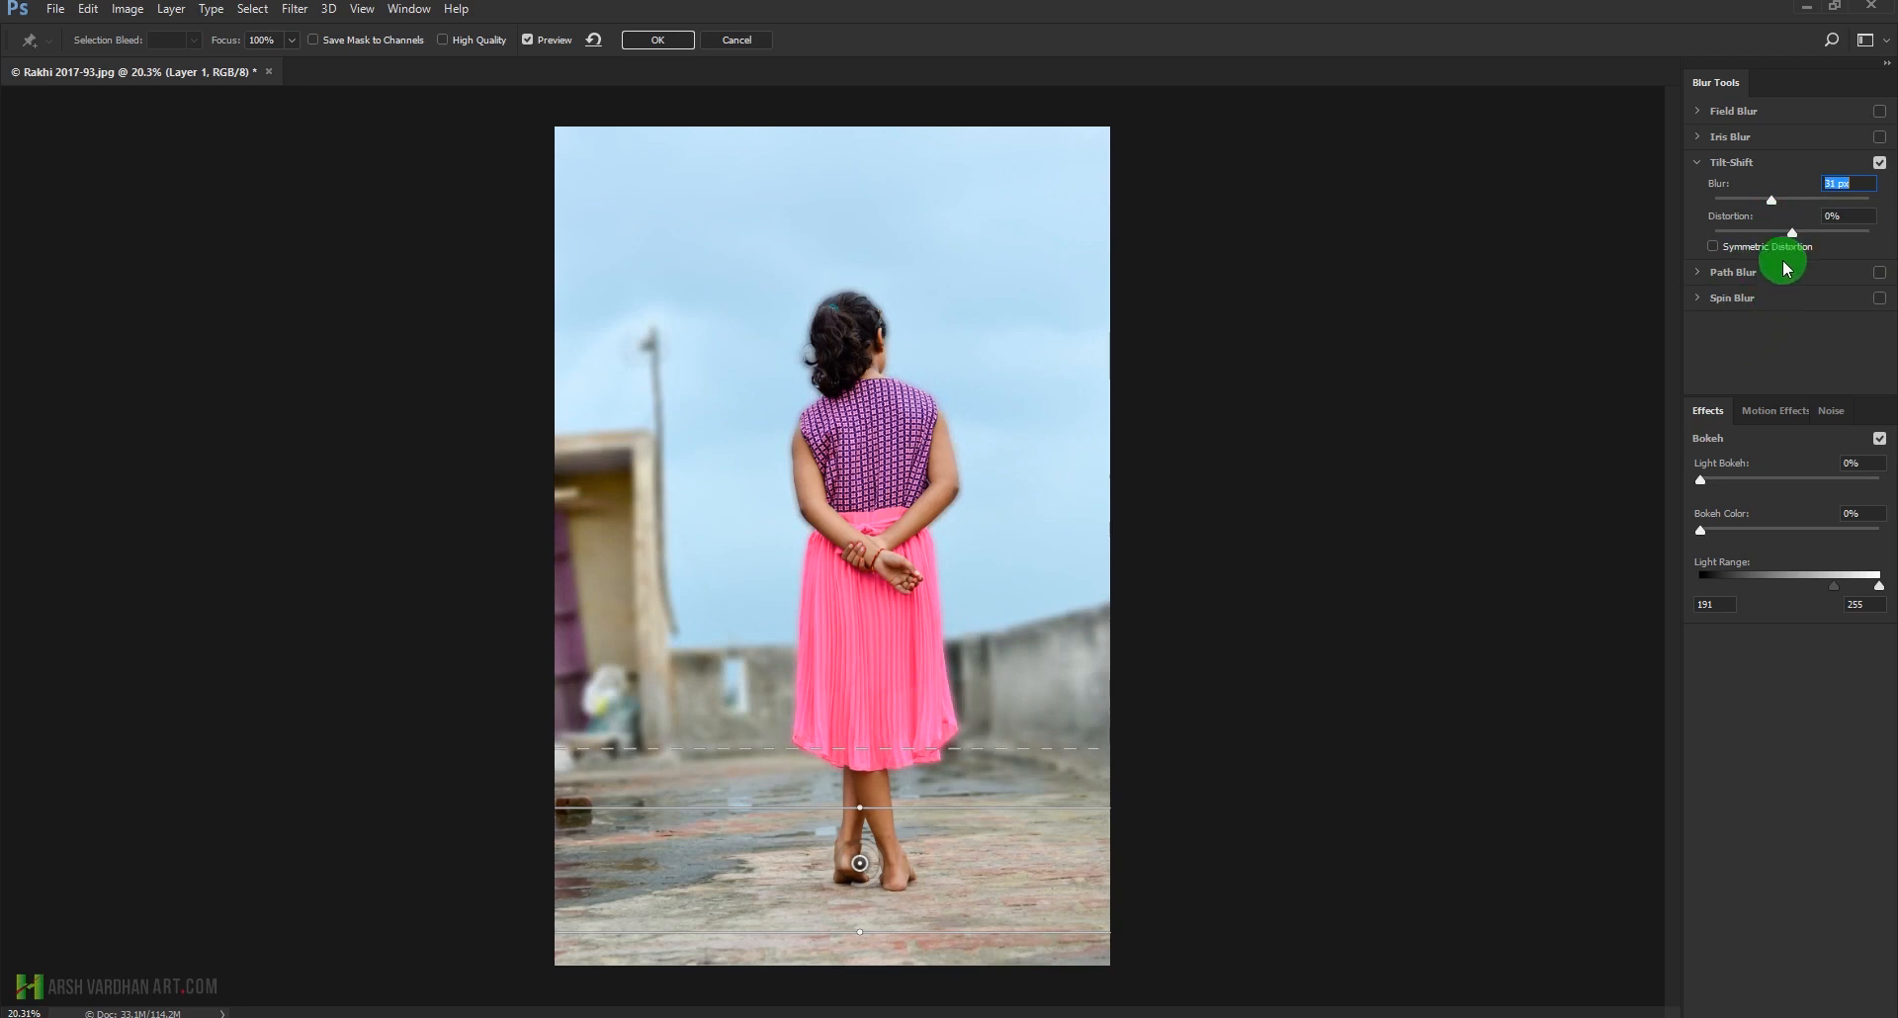
{"action": "left_click_drag", "start_coordinate": [1771, 197], "coordinate": [1829, 198]}
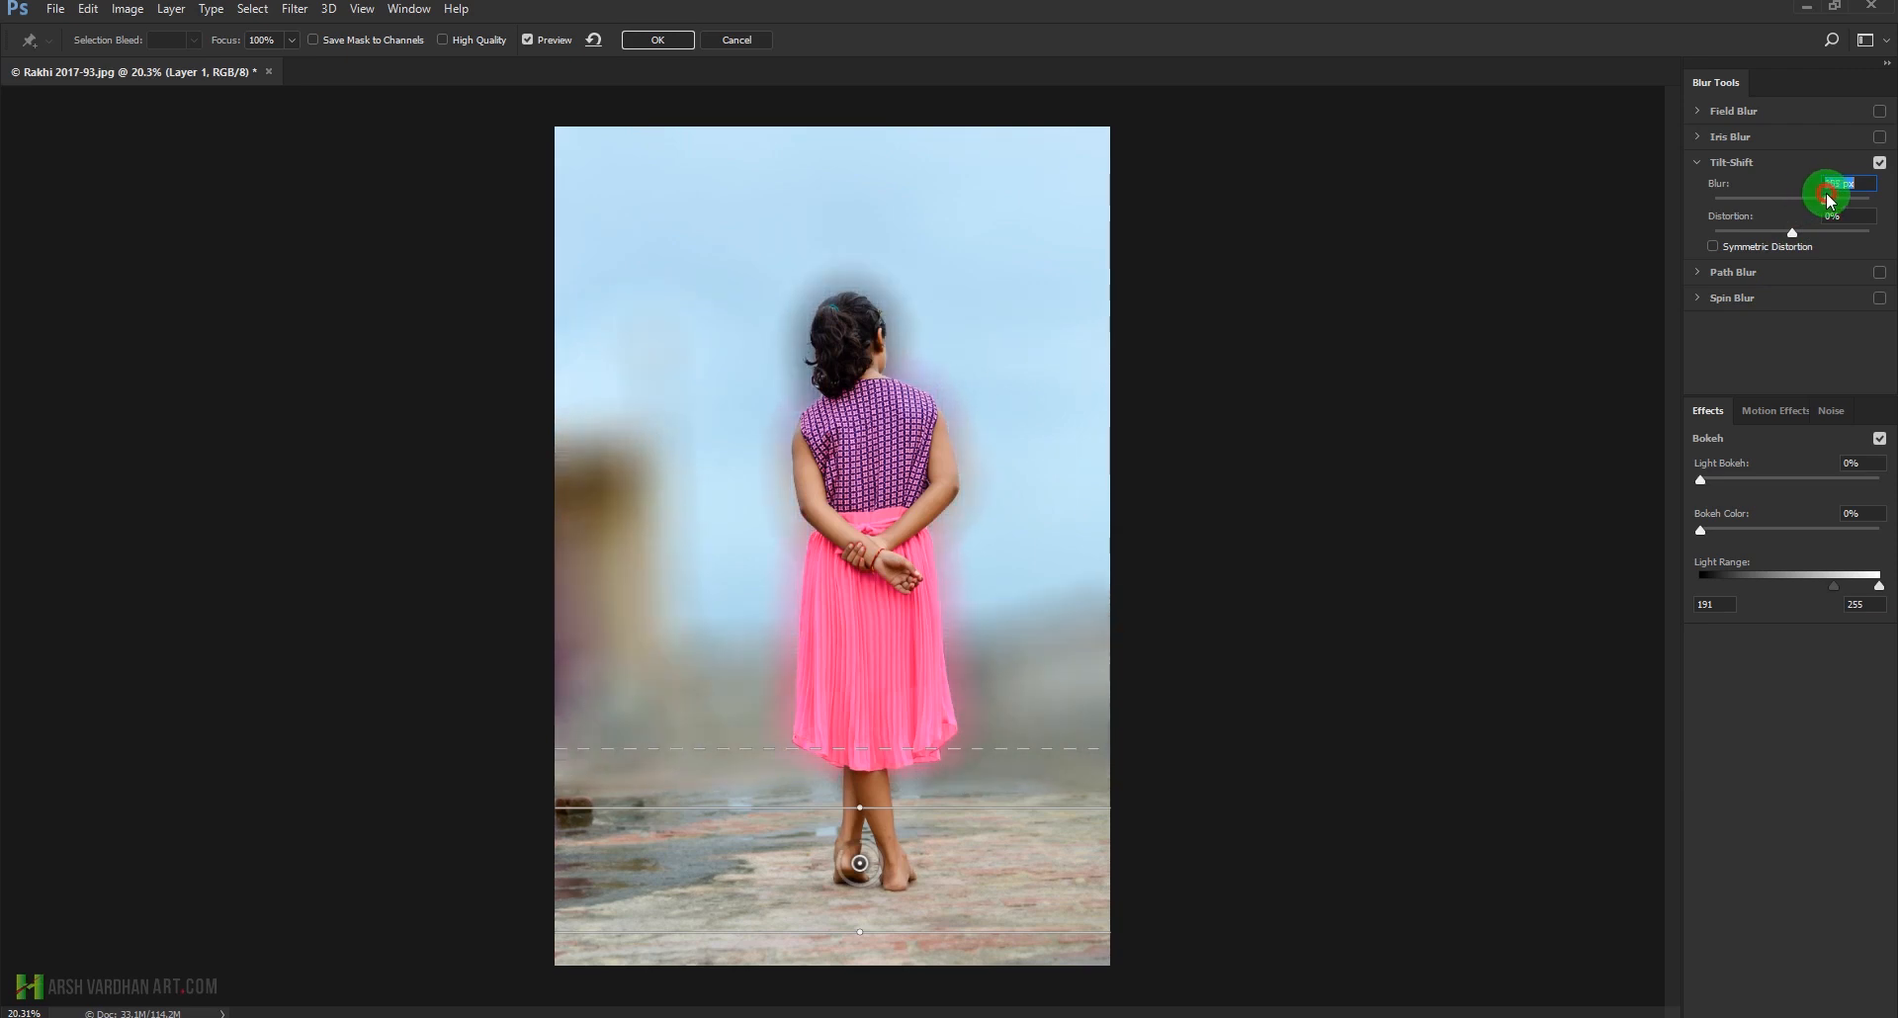
{"action": "left_click_drag", "start_coordinate": [1801, 196], "coordinate": [1764, 196]}
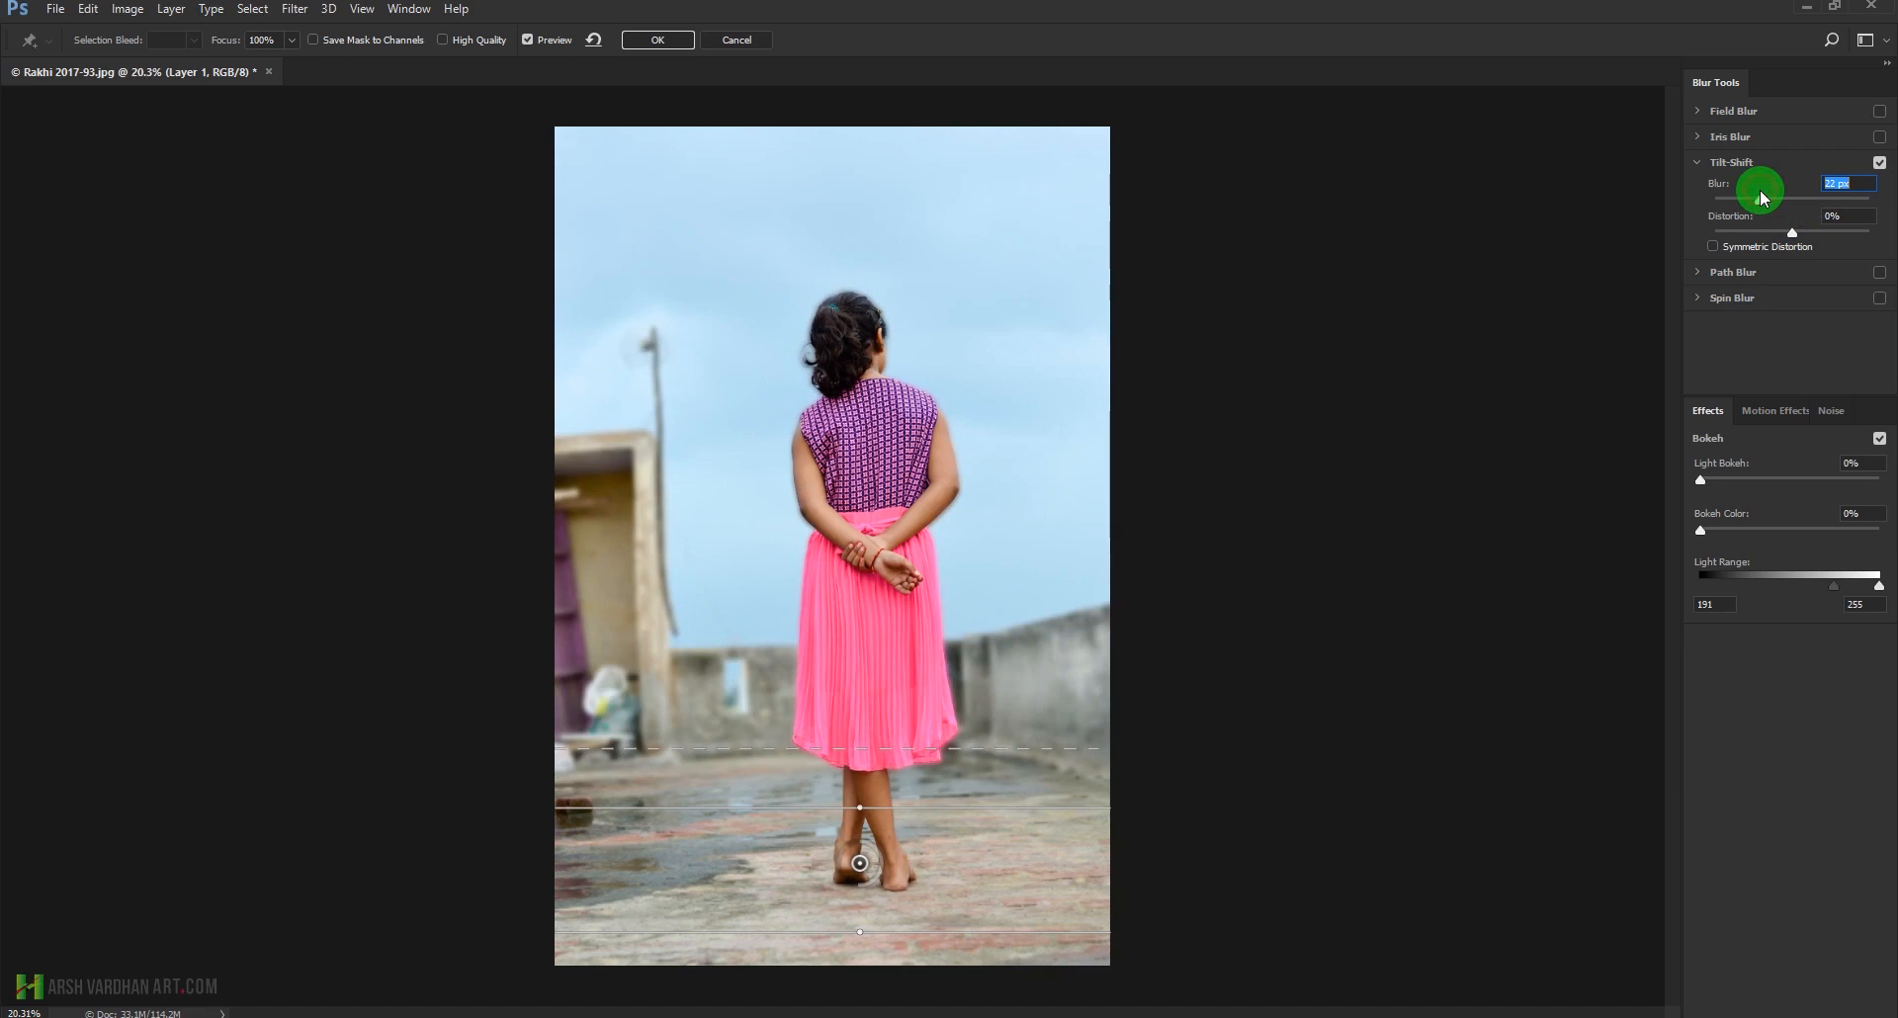
{"action": "left_click_drag", "start_coordinate": [1761, 192], "coordinate": [1773, 189]}
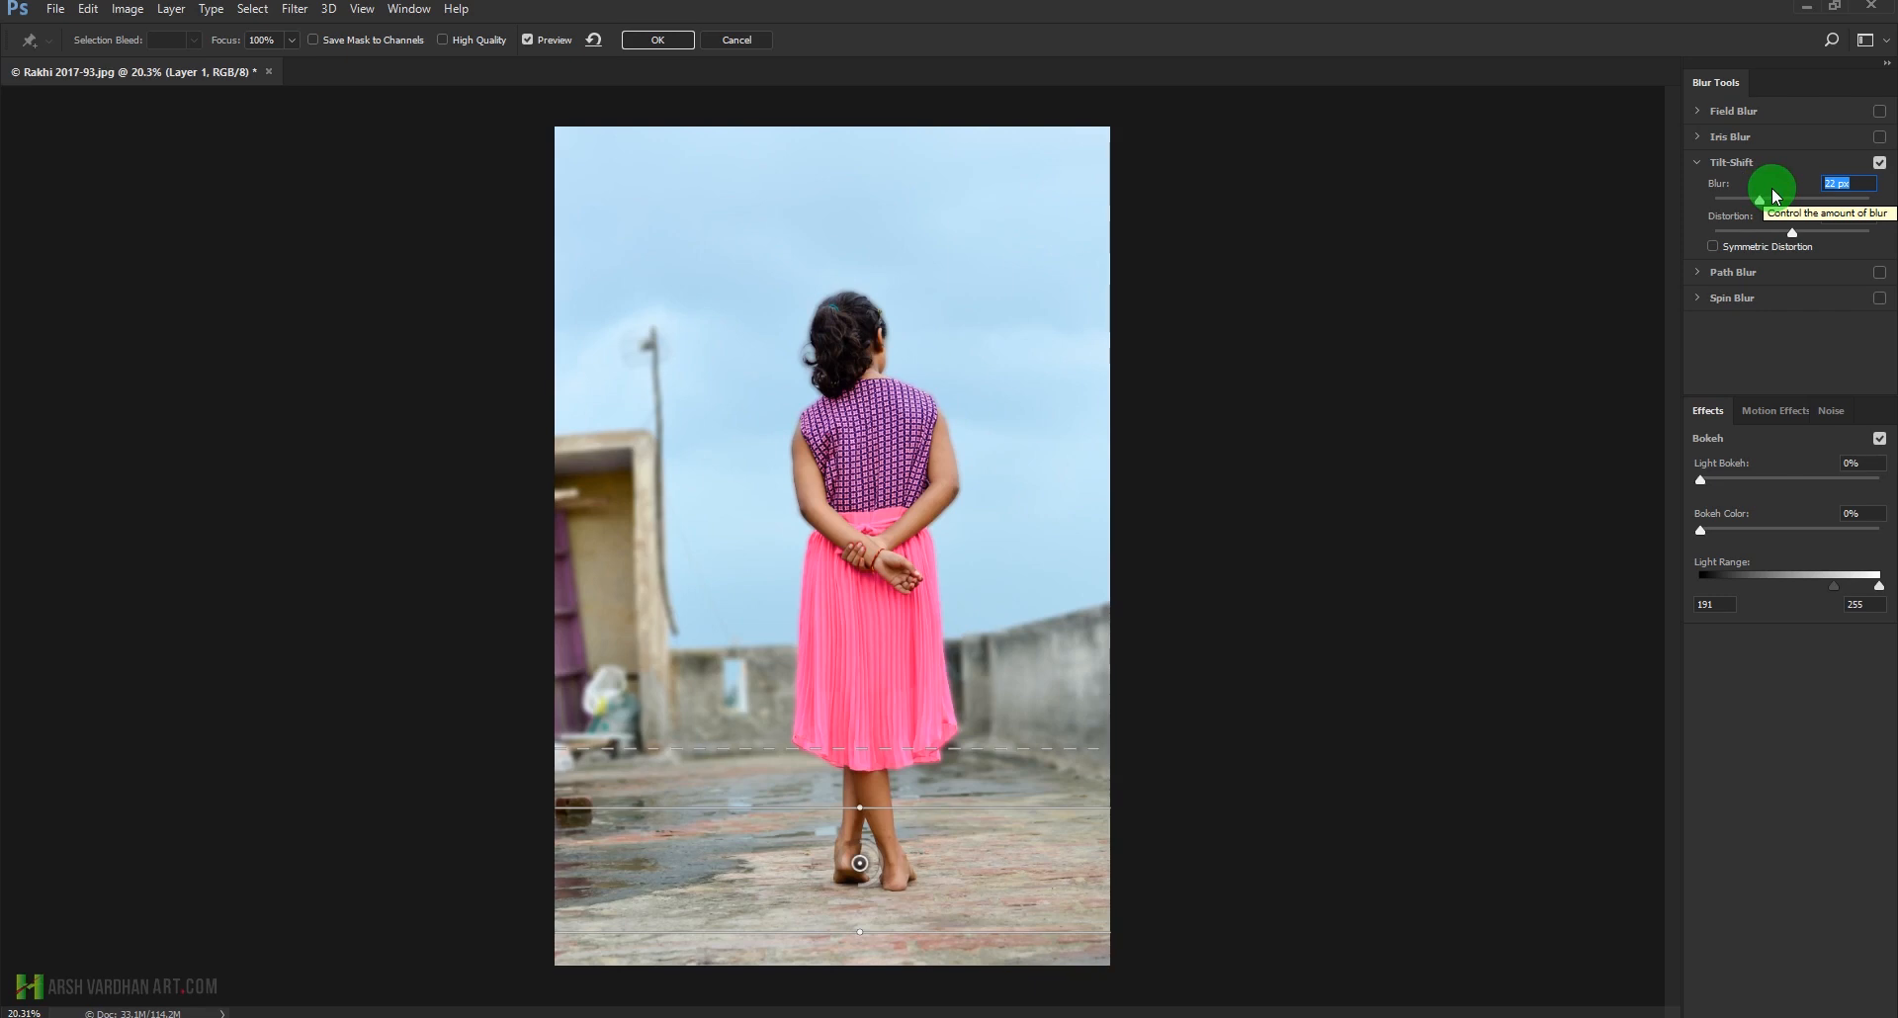
{"action": "left_click", "coordinate": [748, 45]}
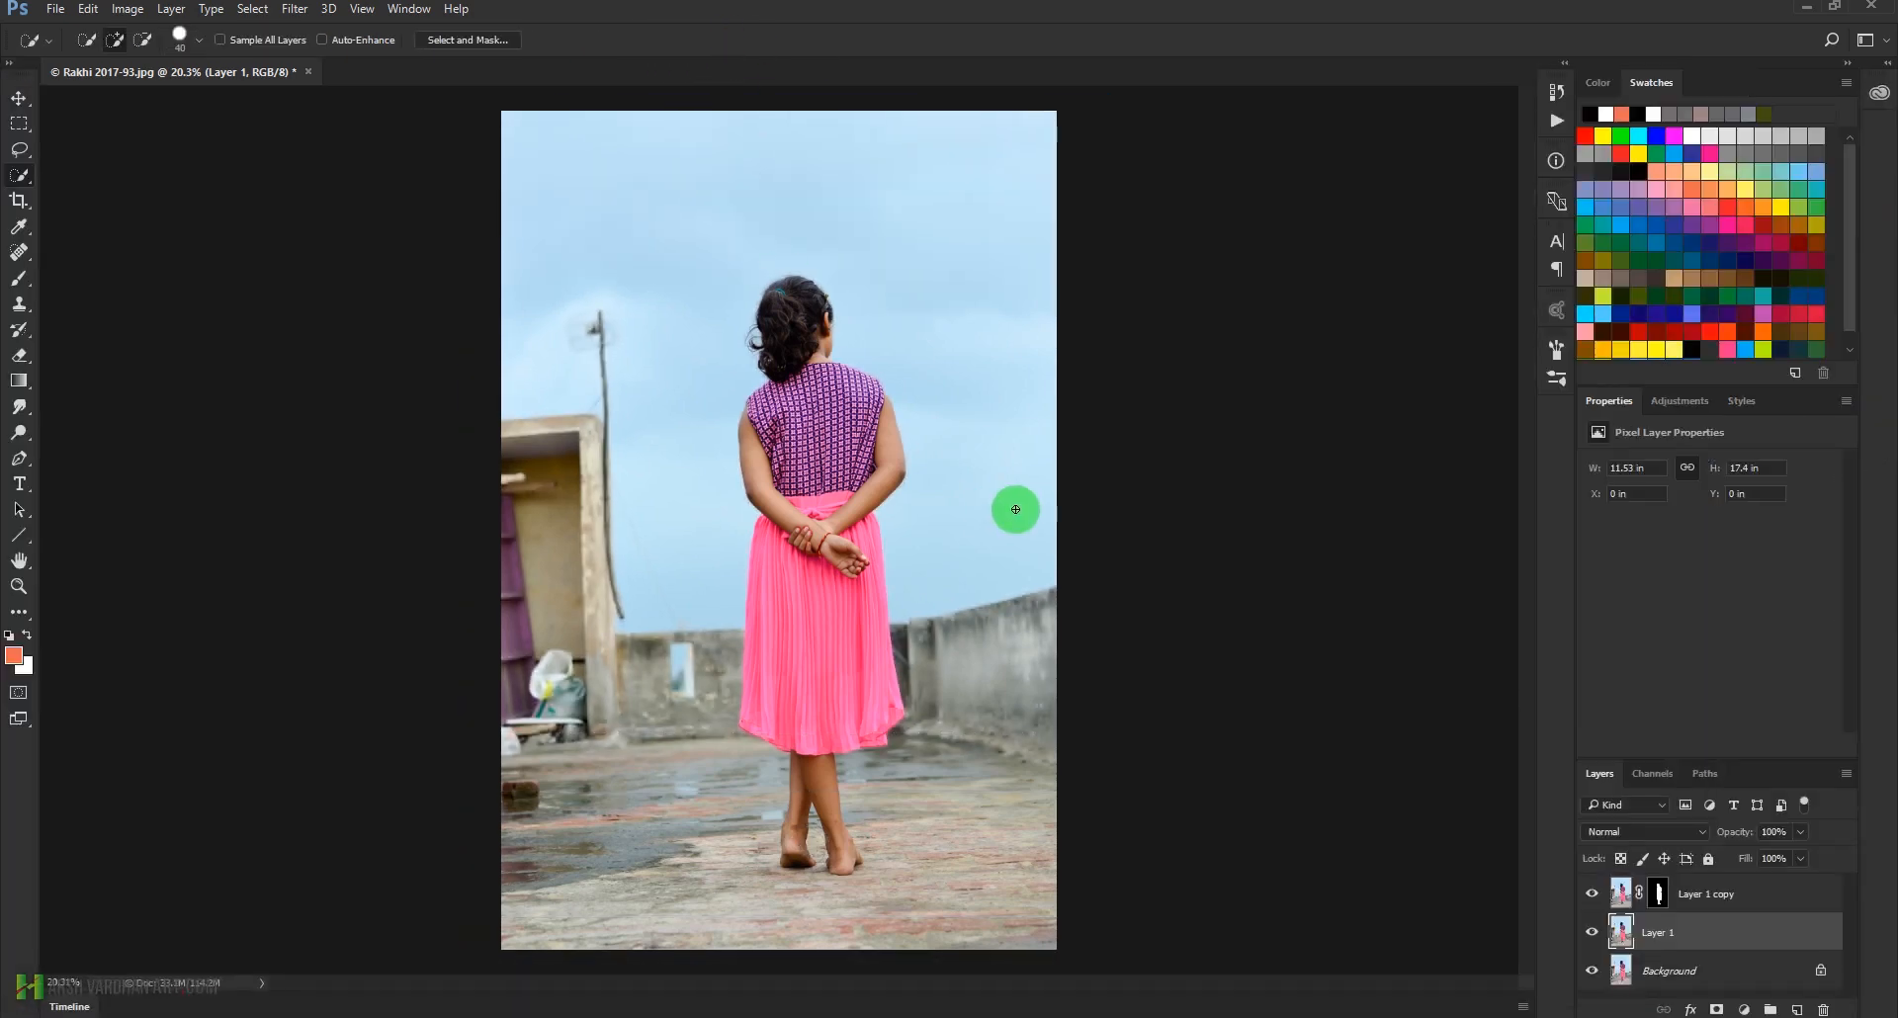
Hide Layer 1 copy and draw a loose Lasso selection around the whole girl on Layer 1
{"action": "left_click", "coordinate": [1594, 894]}
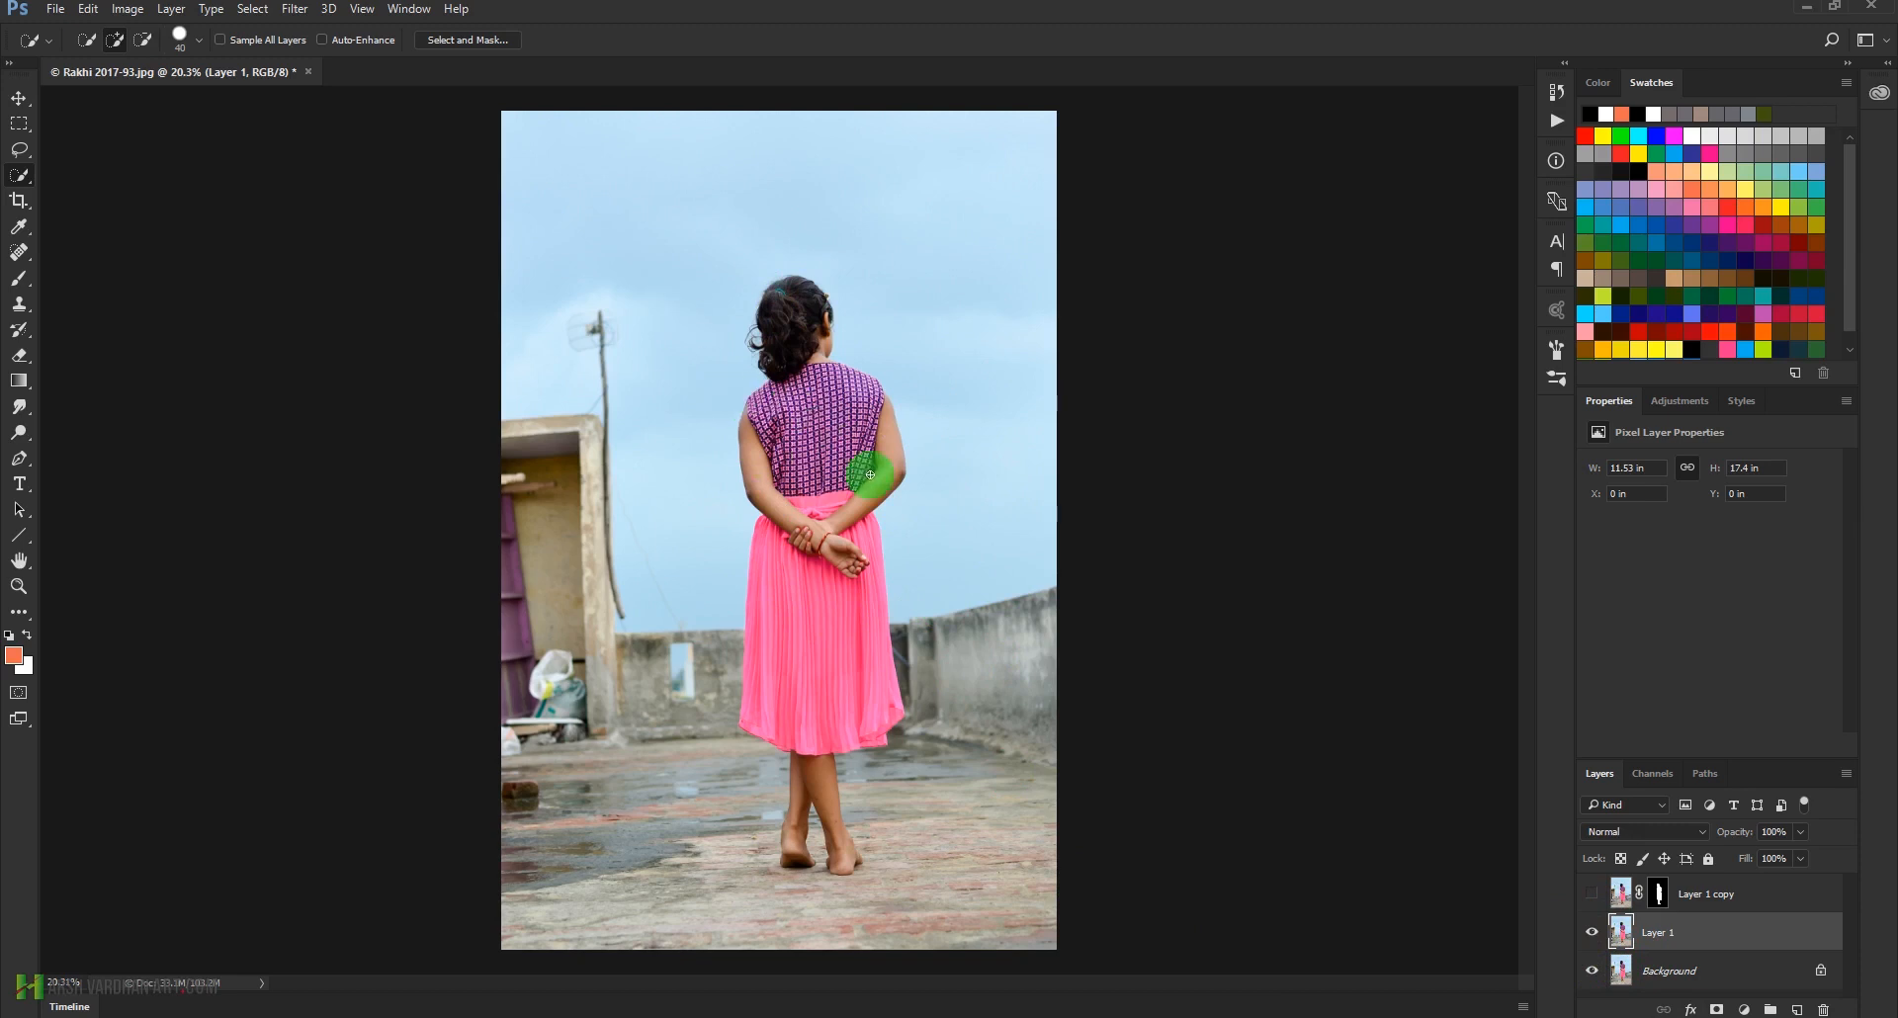
{"action": "left_click", "coordinate": [18, 151]}
{"action": "left_click", "coordinate": [65, 149]}
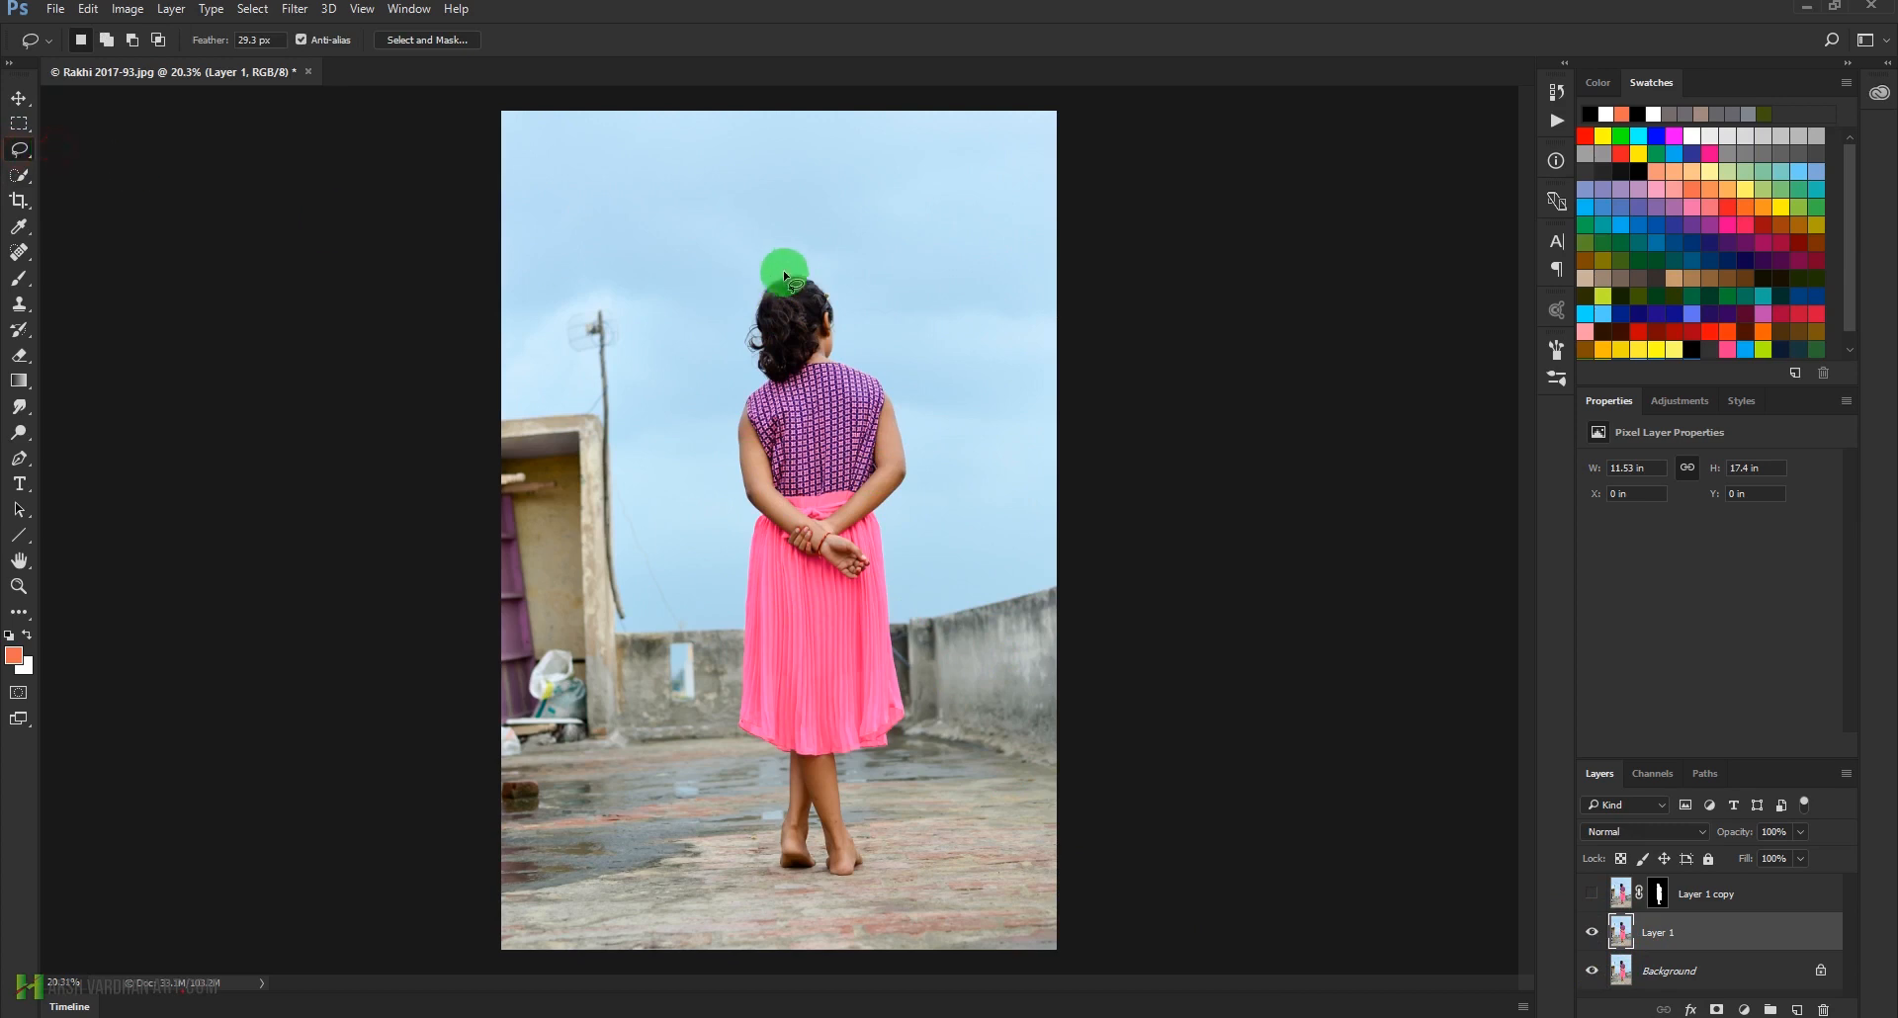
{"action": "mouse_move", "coordinate": [763, 882]}
{"action": "left_mouse_down"}
{"action": "mouse_move", "coordinate": [844, 911]}
{"action": "mouse_move", "coordinate": [903, 842]}
{"action": "left_mouse_up"}
{"action": "left_click_drag", "start_coordinate": [935, 725], "coordinate": [935, 392]}
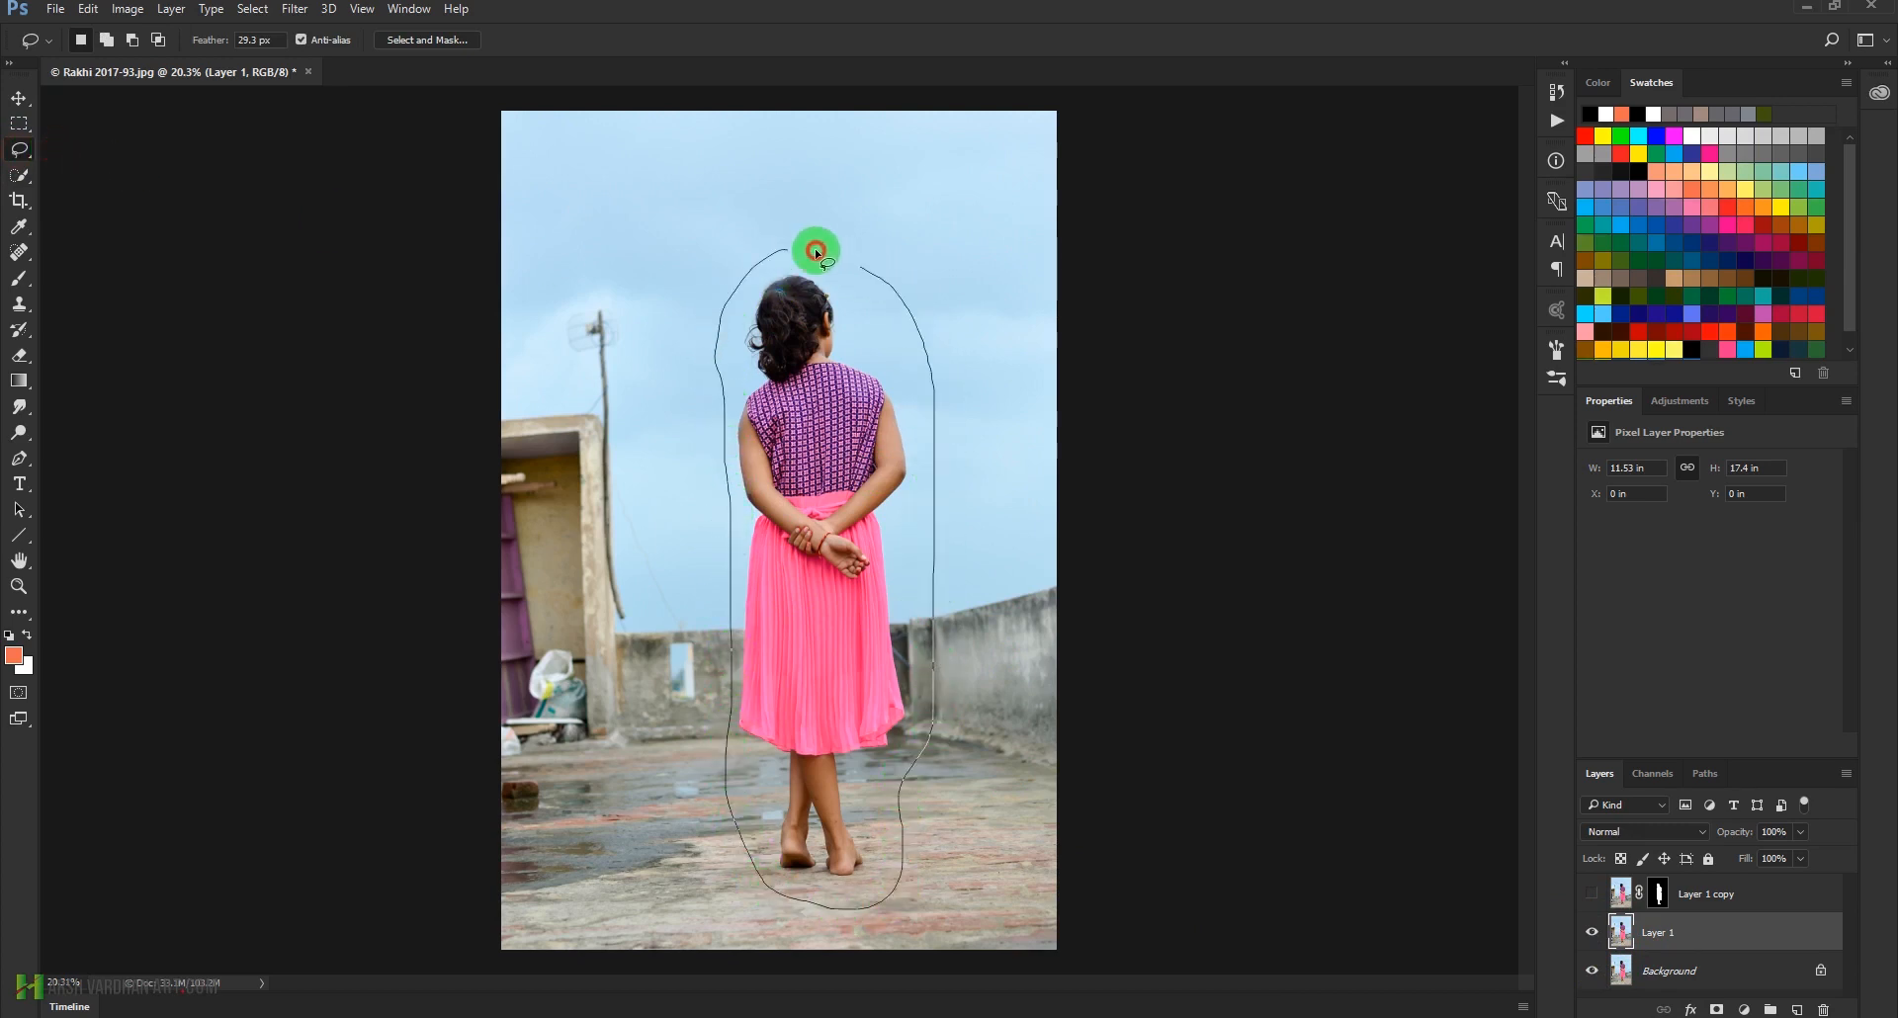
{"action": "left_click_drag", "start_coordinate": [783, 246], "coordinate": [783, 249]}
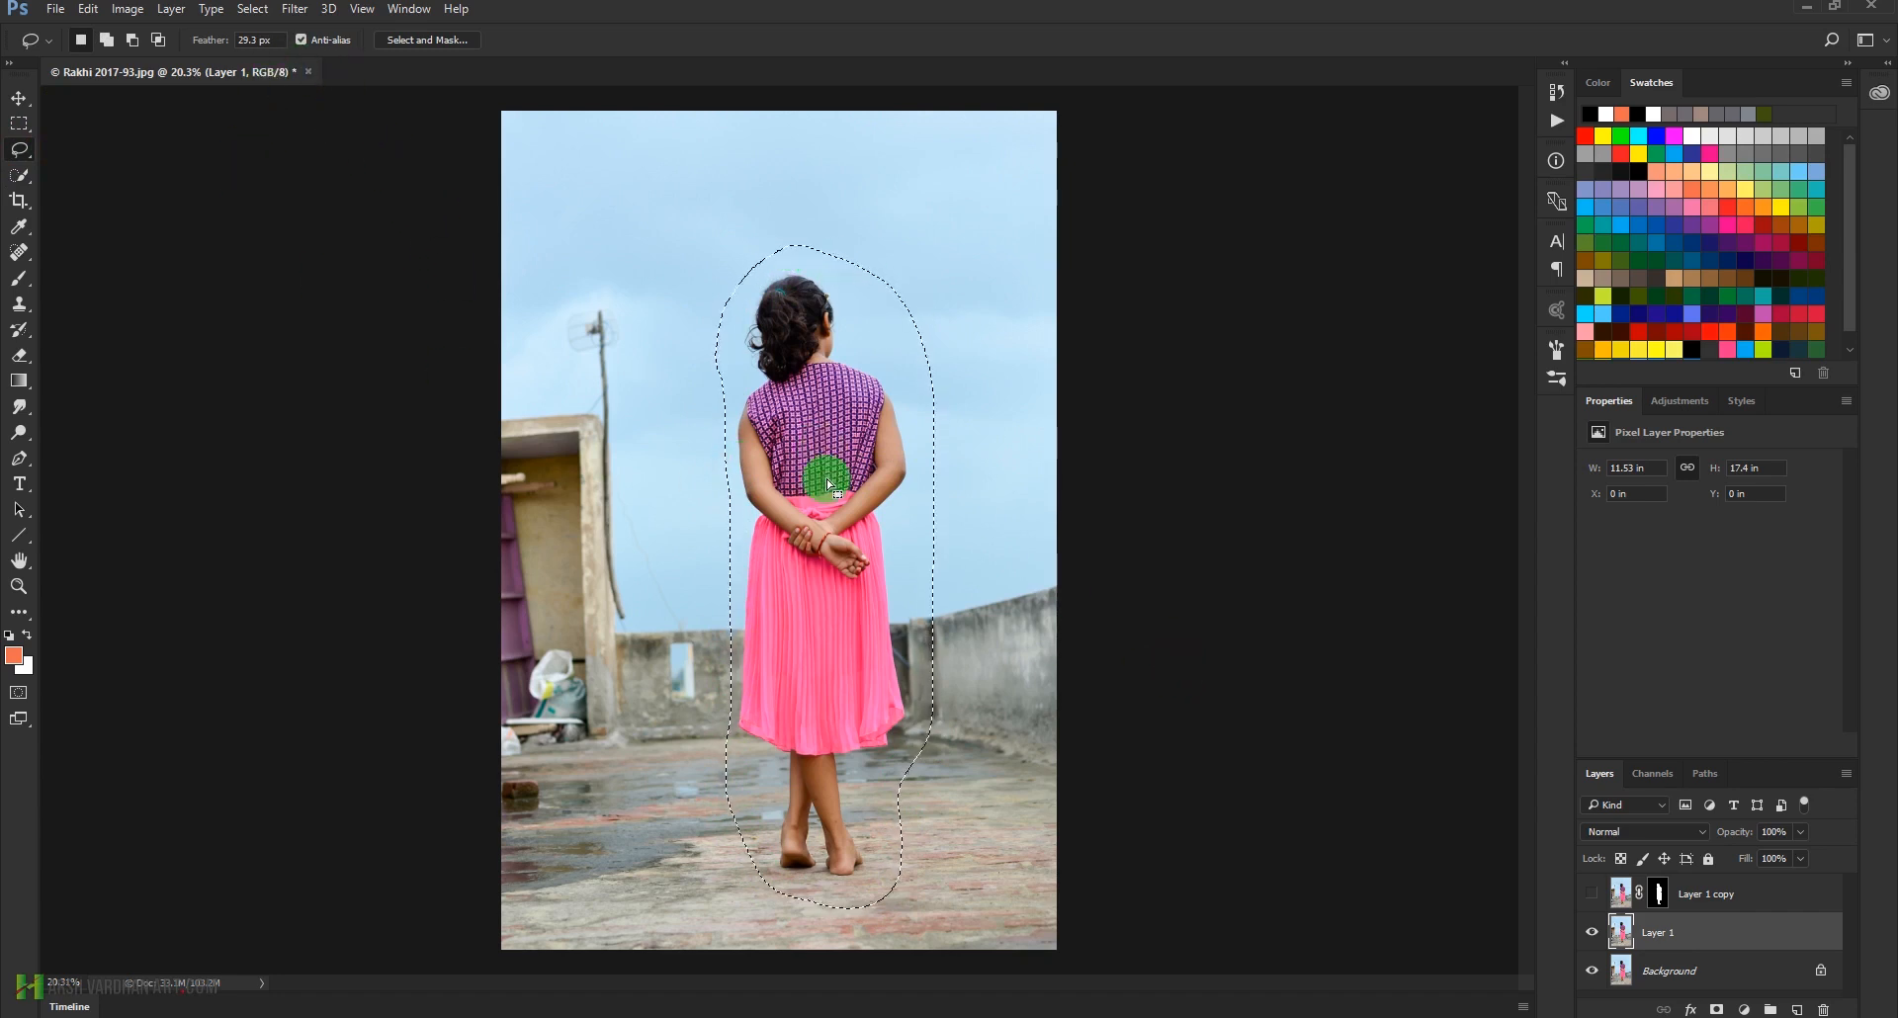
Fill the selected area on Layer 1 with Content-Aware contents to remove the girl, and deselect
{"action": "left_click", "coordinate": [55, 9]}
{"action": "left_click", "coordinate": [59, 9]}
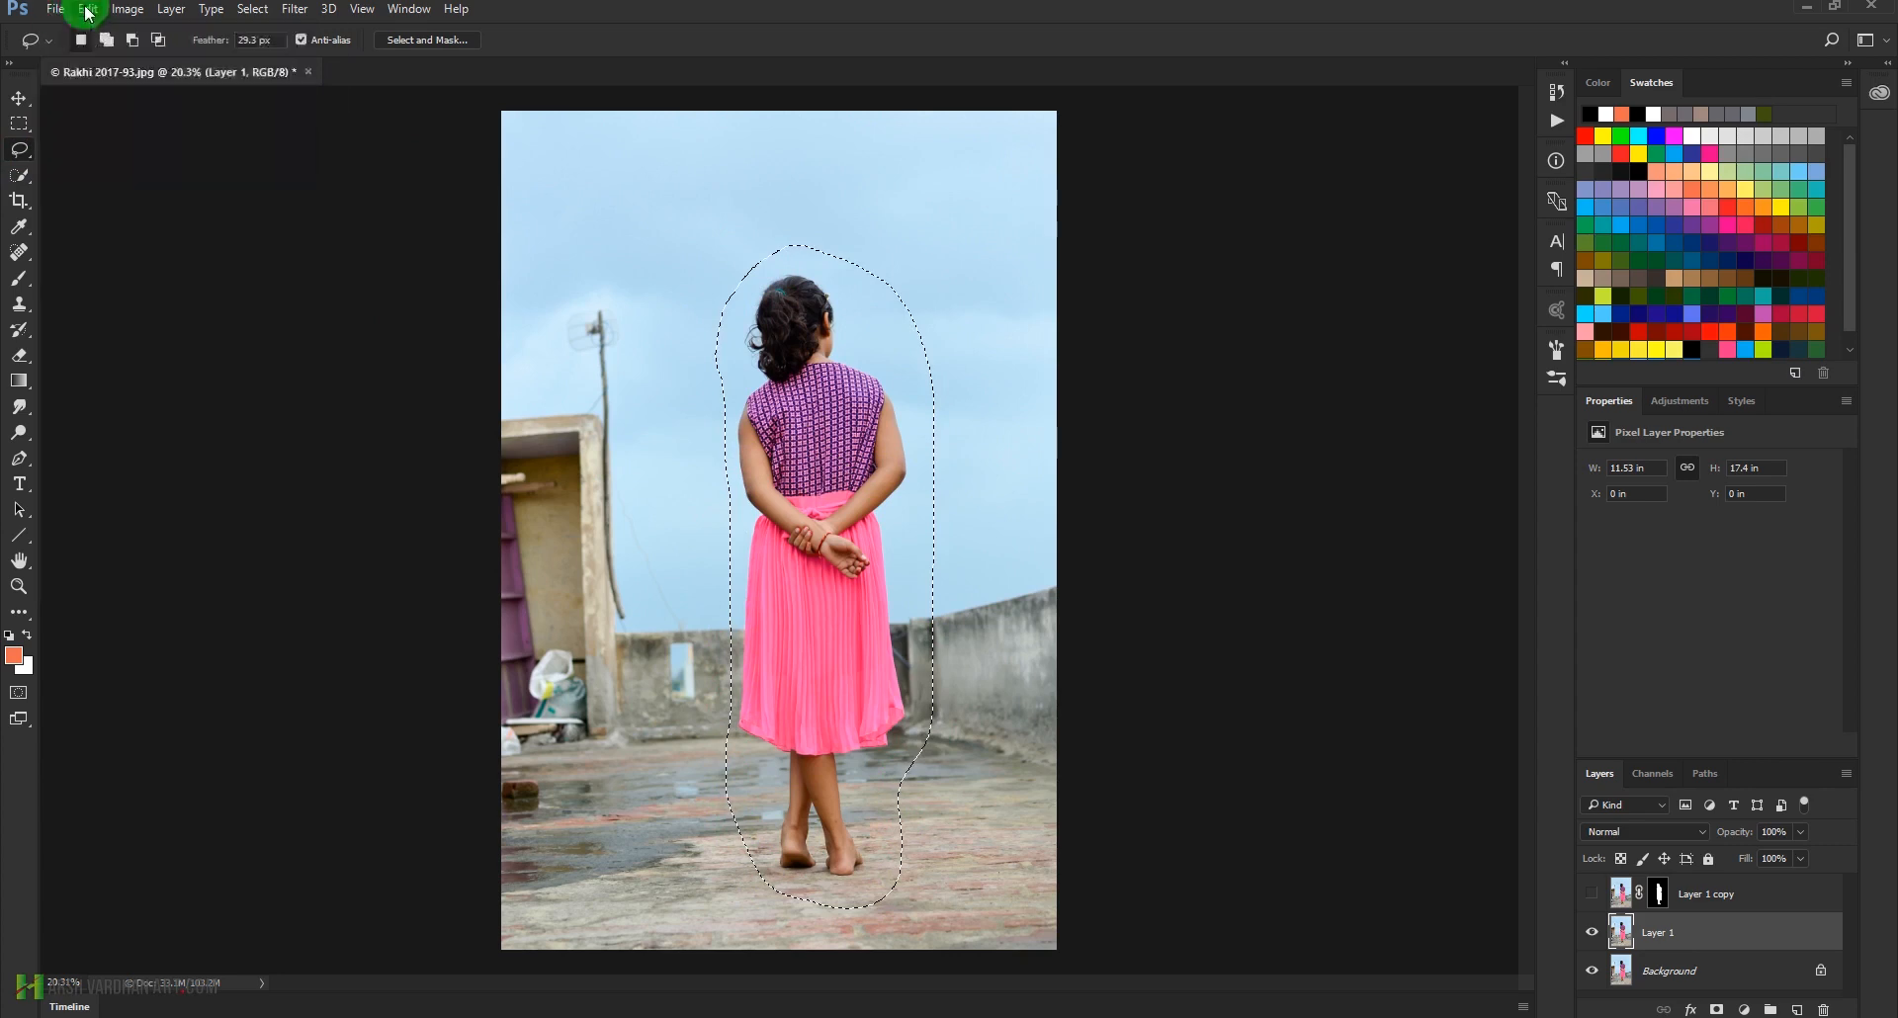
{"action": "left_click", "coordinate": [88, 9]}
{"action": "left_click", "coordinate": [111, 309]}
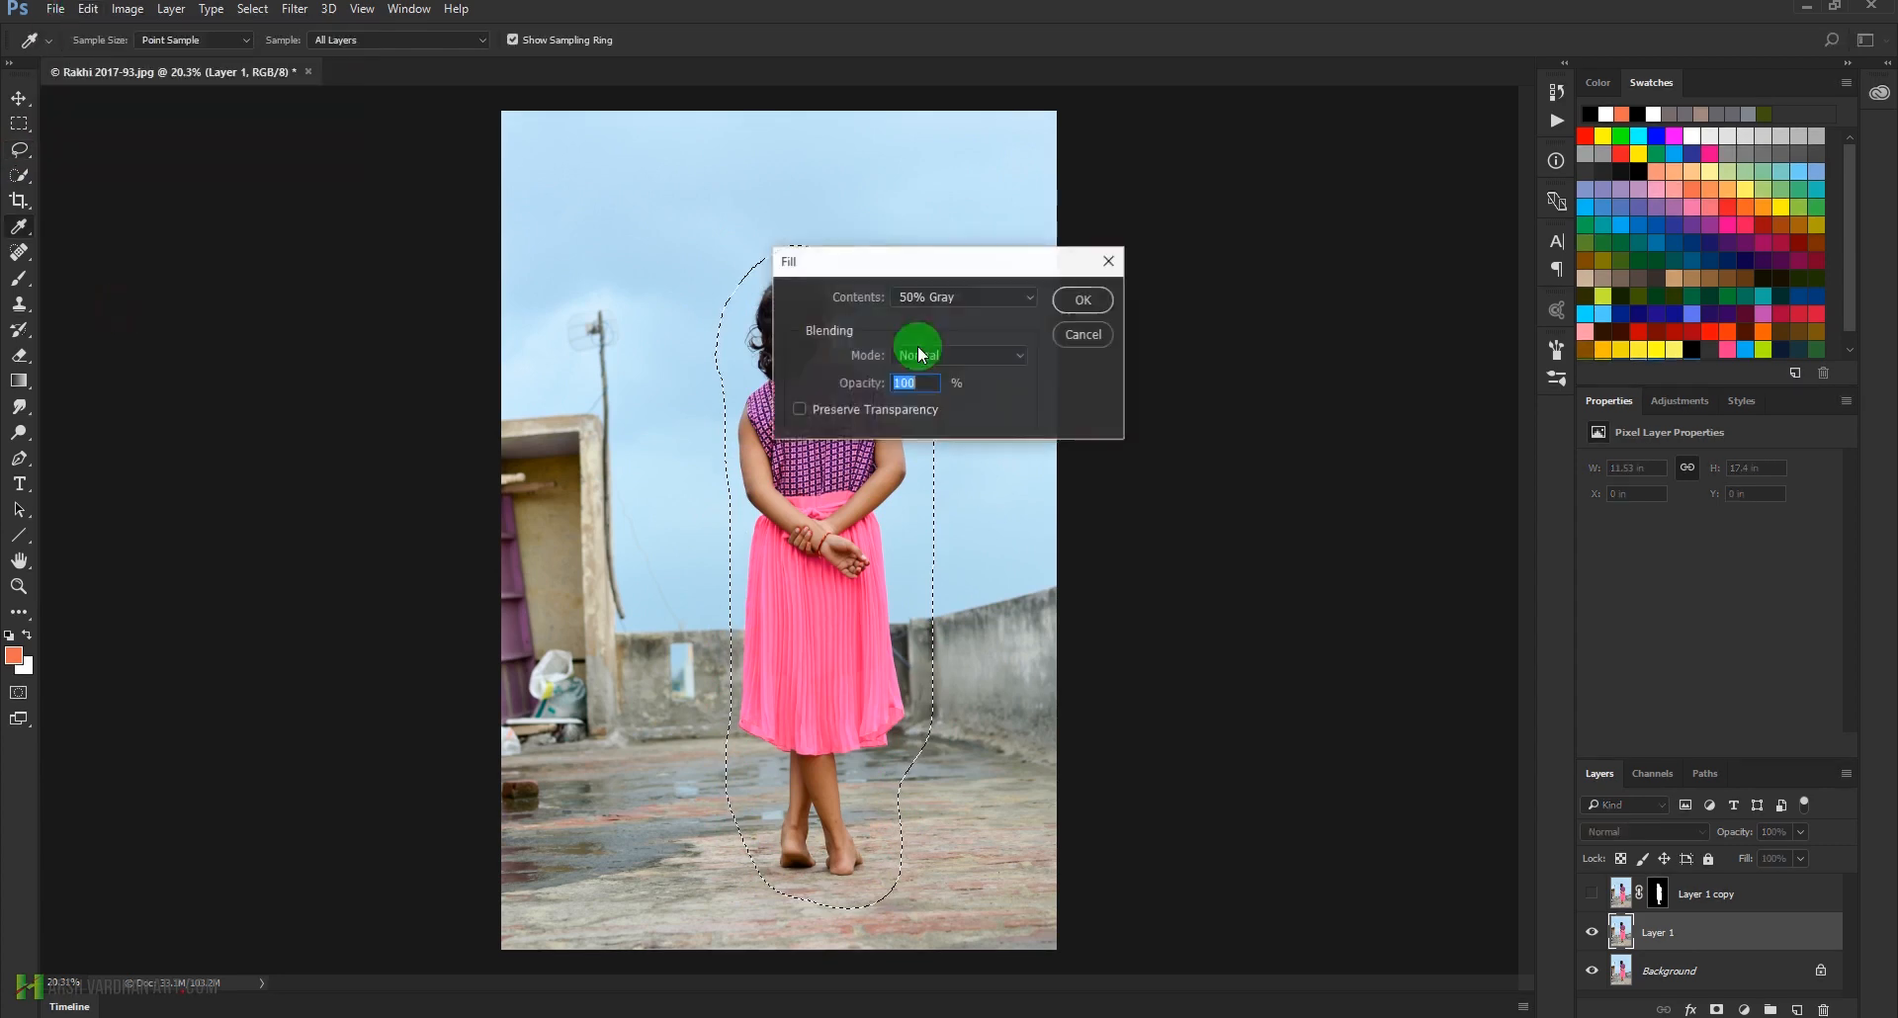
{"action": "left_click", "coordinate": [982, 302]}
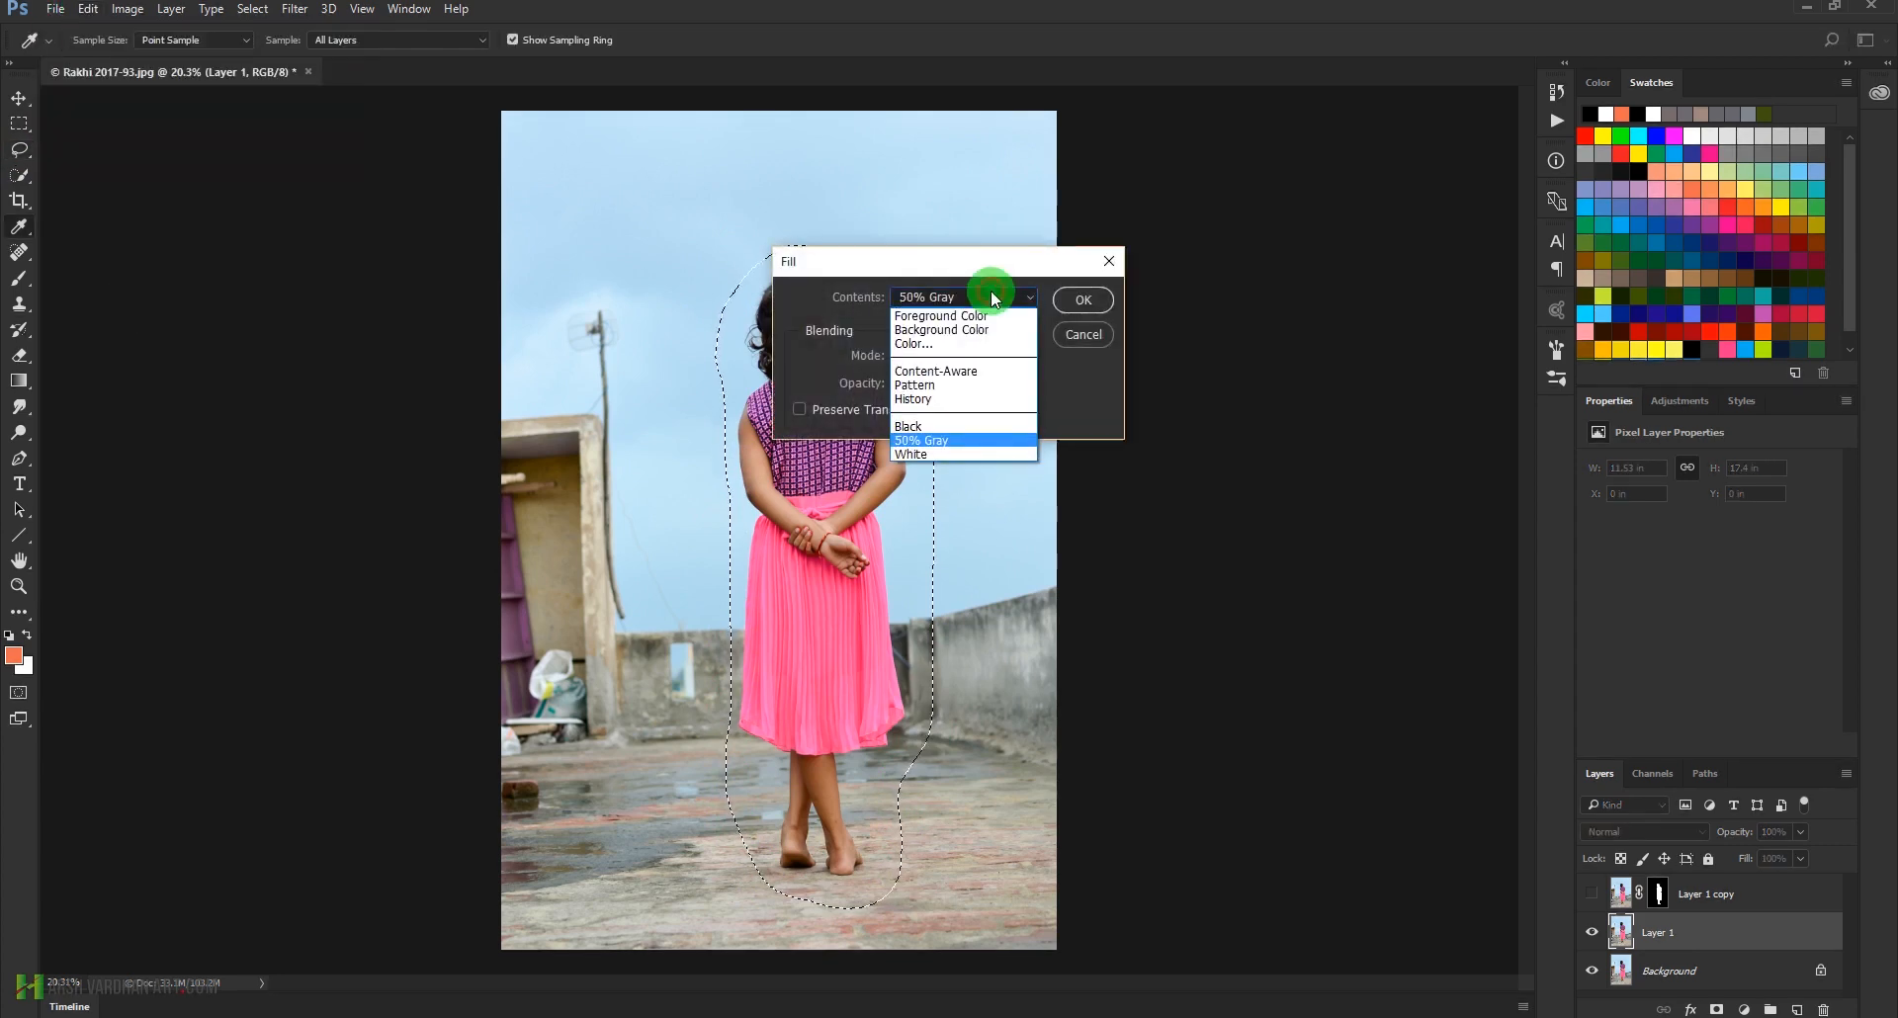
{"action": "left_click", "coordinate": [969, 372]}
{"action": "left_click_drag", "start_coordinate": [1056, 263], "coordinate": [1448, 273]}
{"action": "left_click", "coordinate": [1481, 313]}
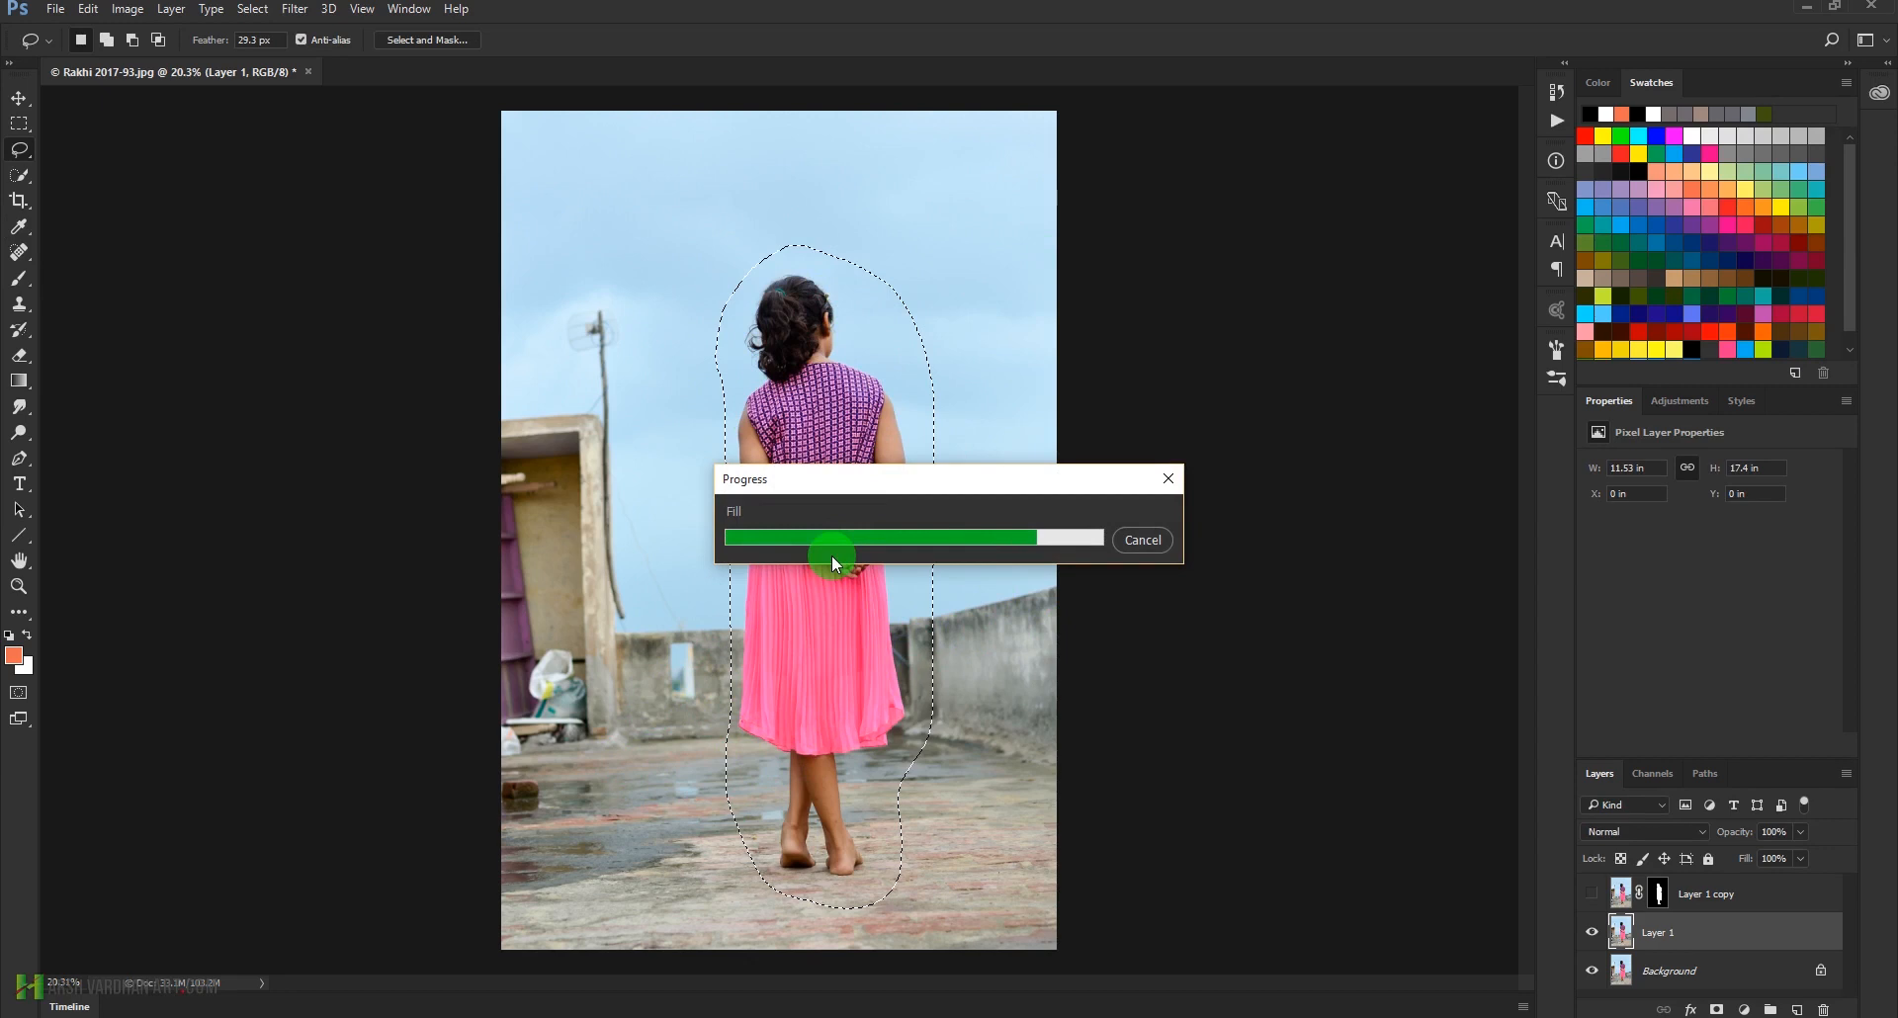
{"action": "key", "text": "ctrl+d"}
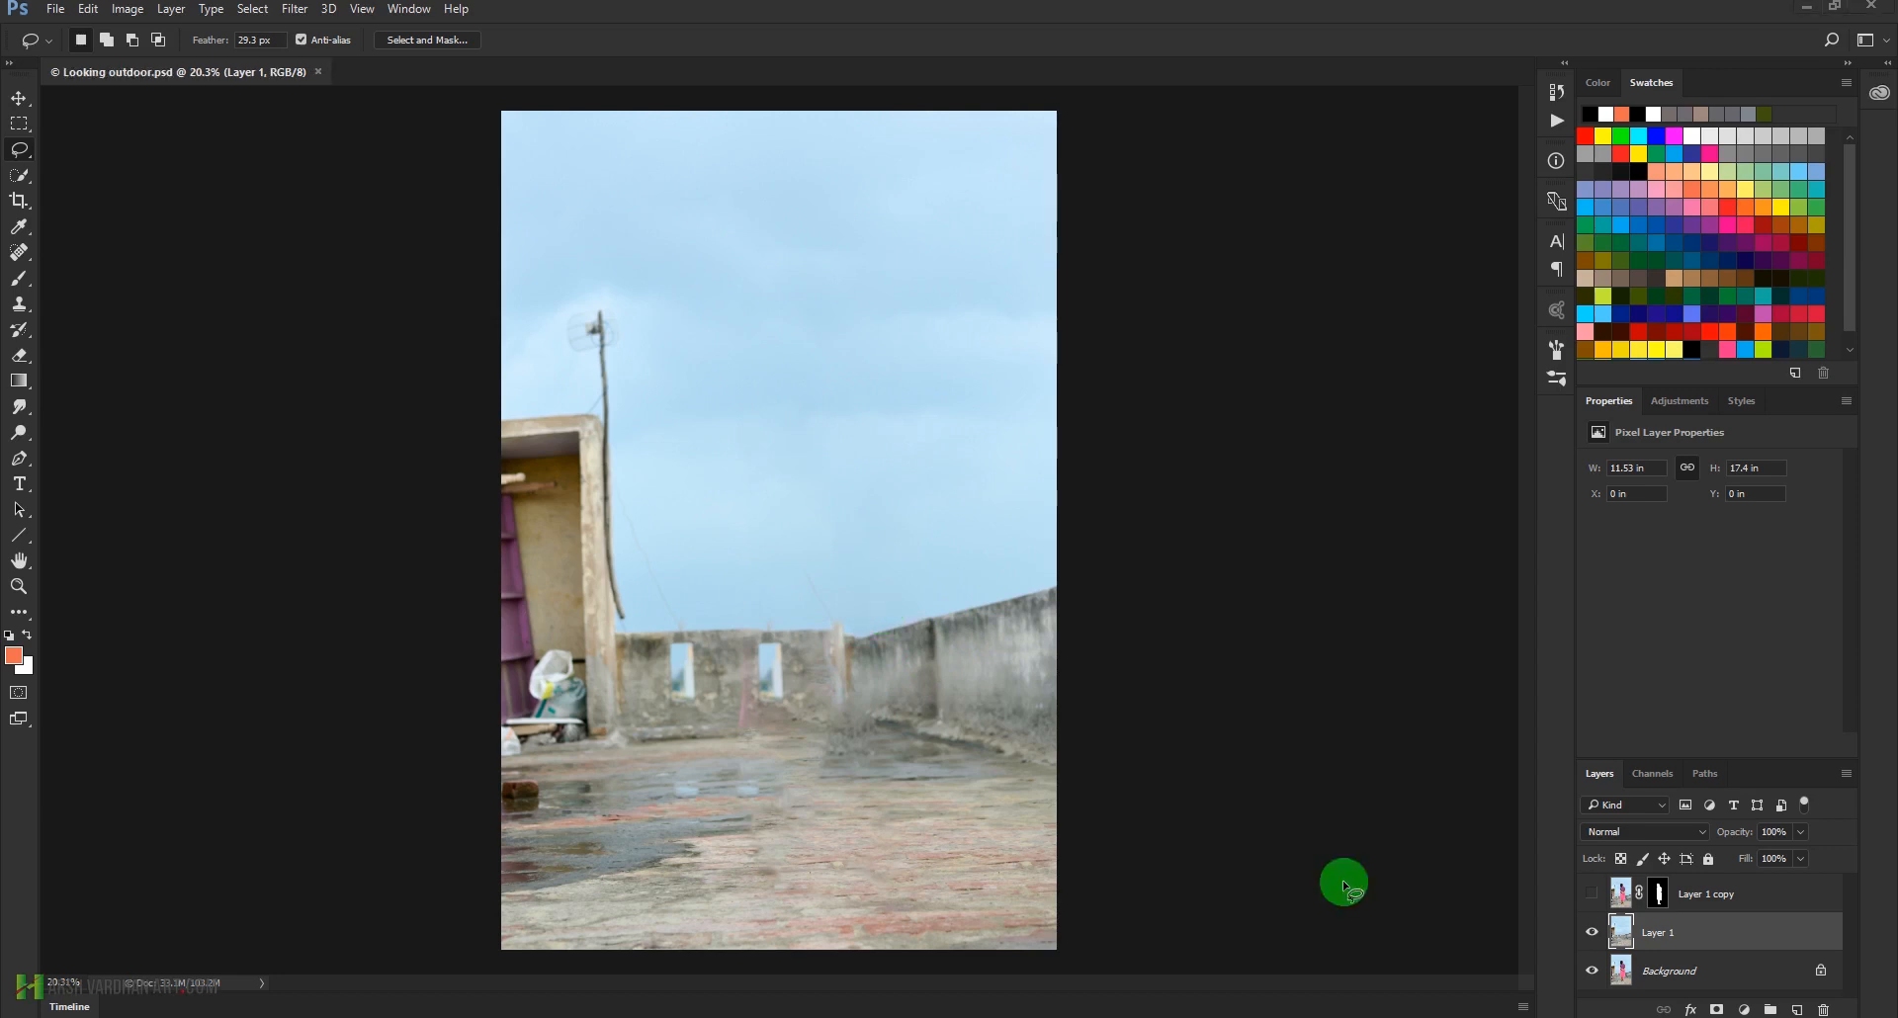
Show Layer 1 copy and start a Tilt-Shift blur on Layer 1, centred at the girl's feet, with the upper fade line at her skirt hem
{"action": "left_click", "coordinate": [1591, 895]}
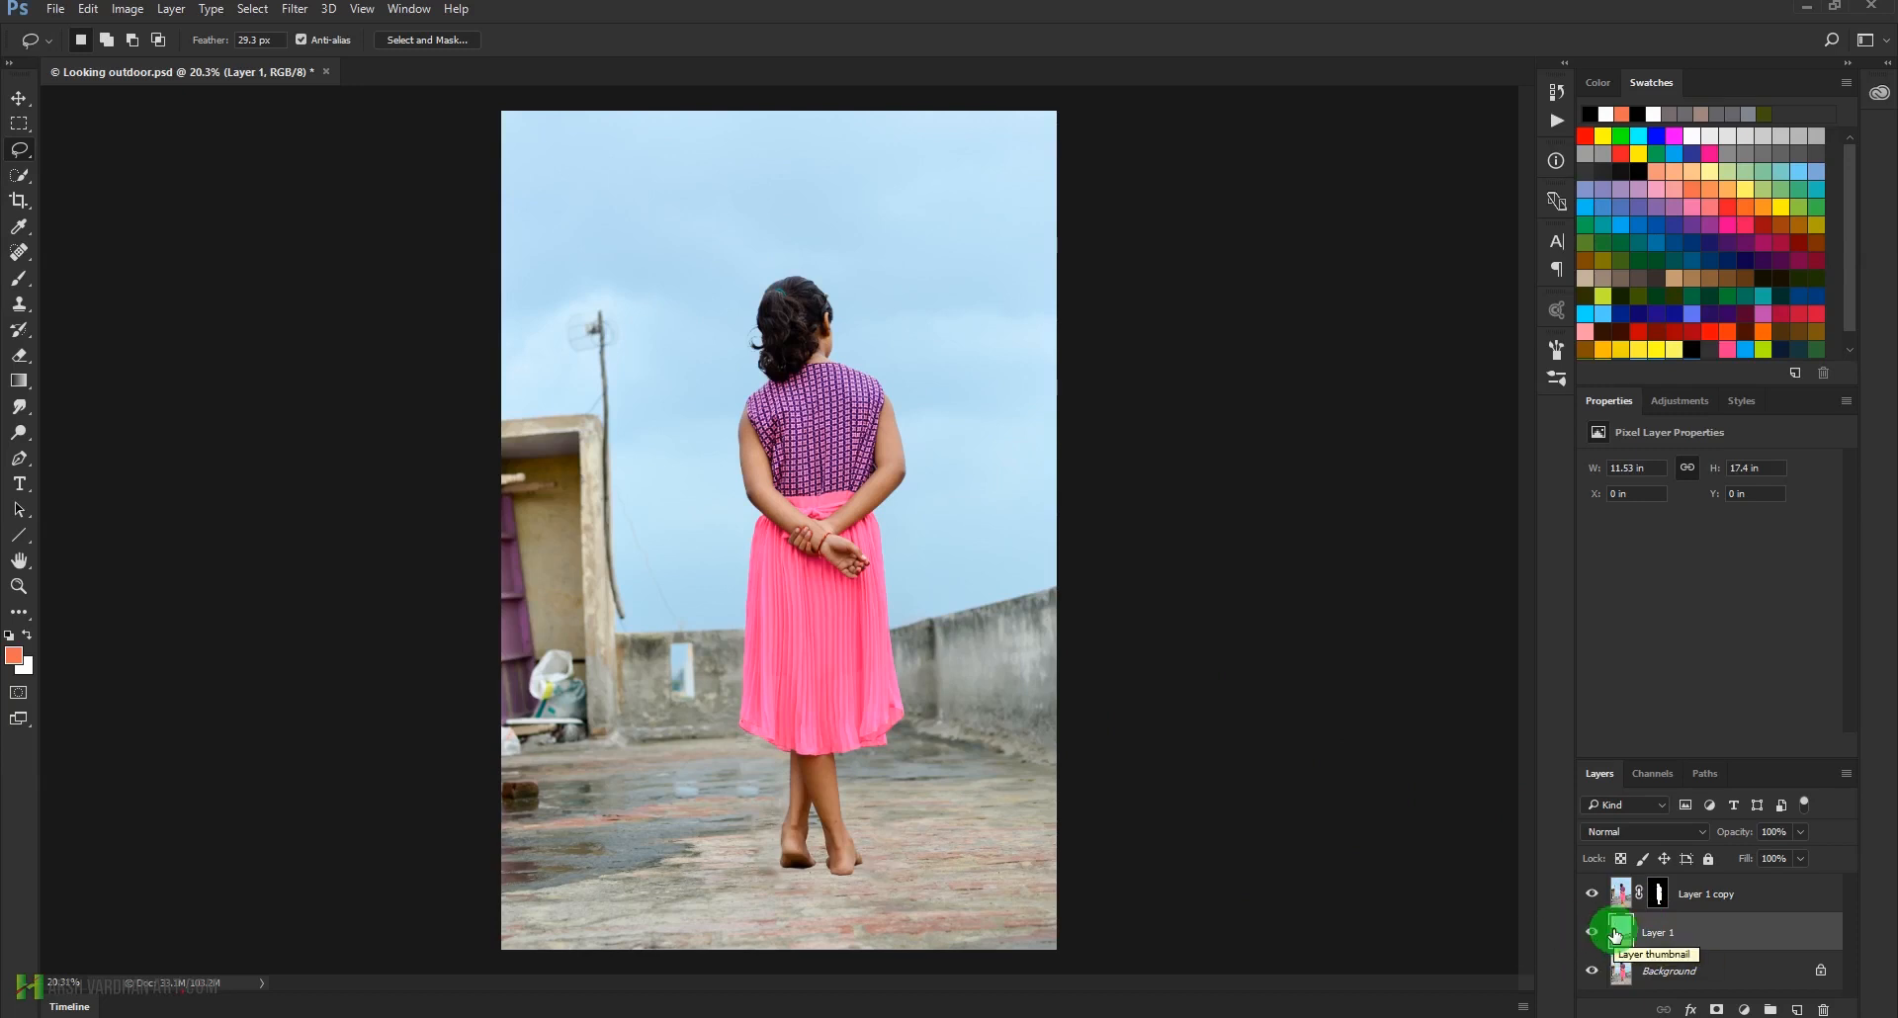
{"action": "left_click", "coordinate": [294, 10]}
{"action": "left_click", "coordinate": [373, 244]}
{"action": "left_click", "coordinate": [613, 280]}
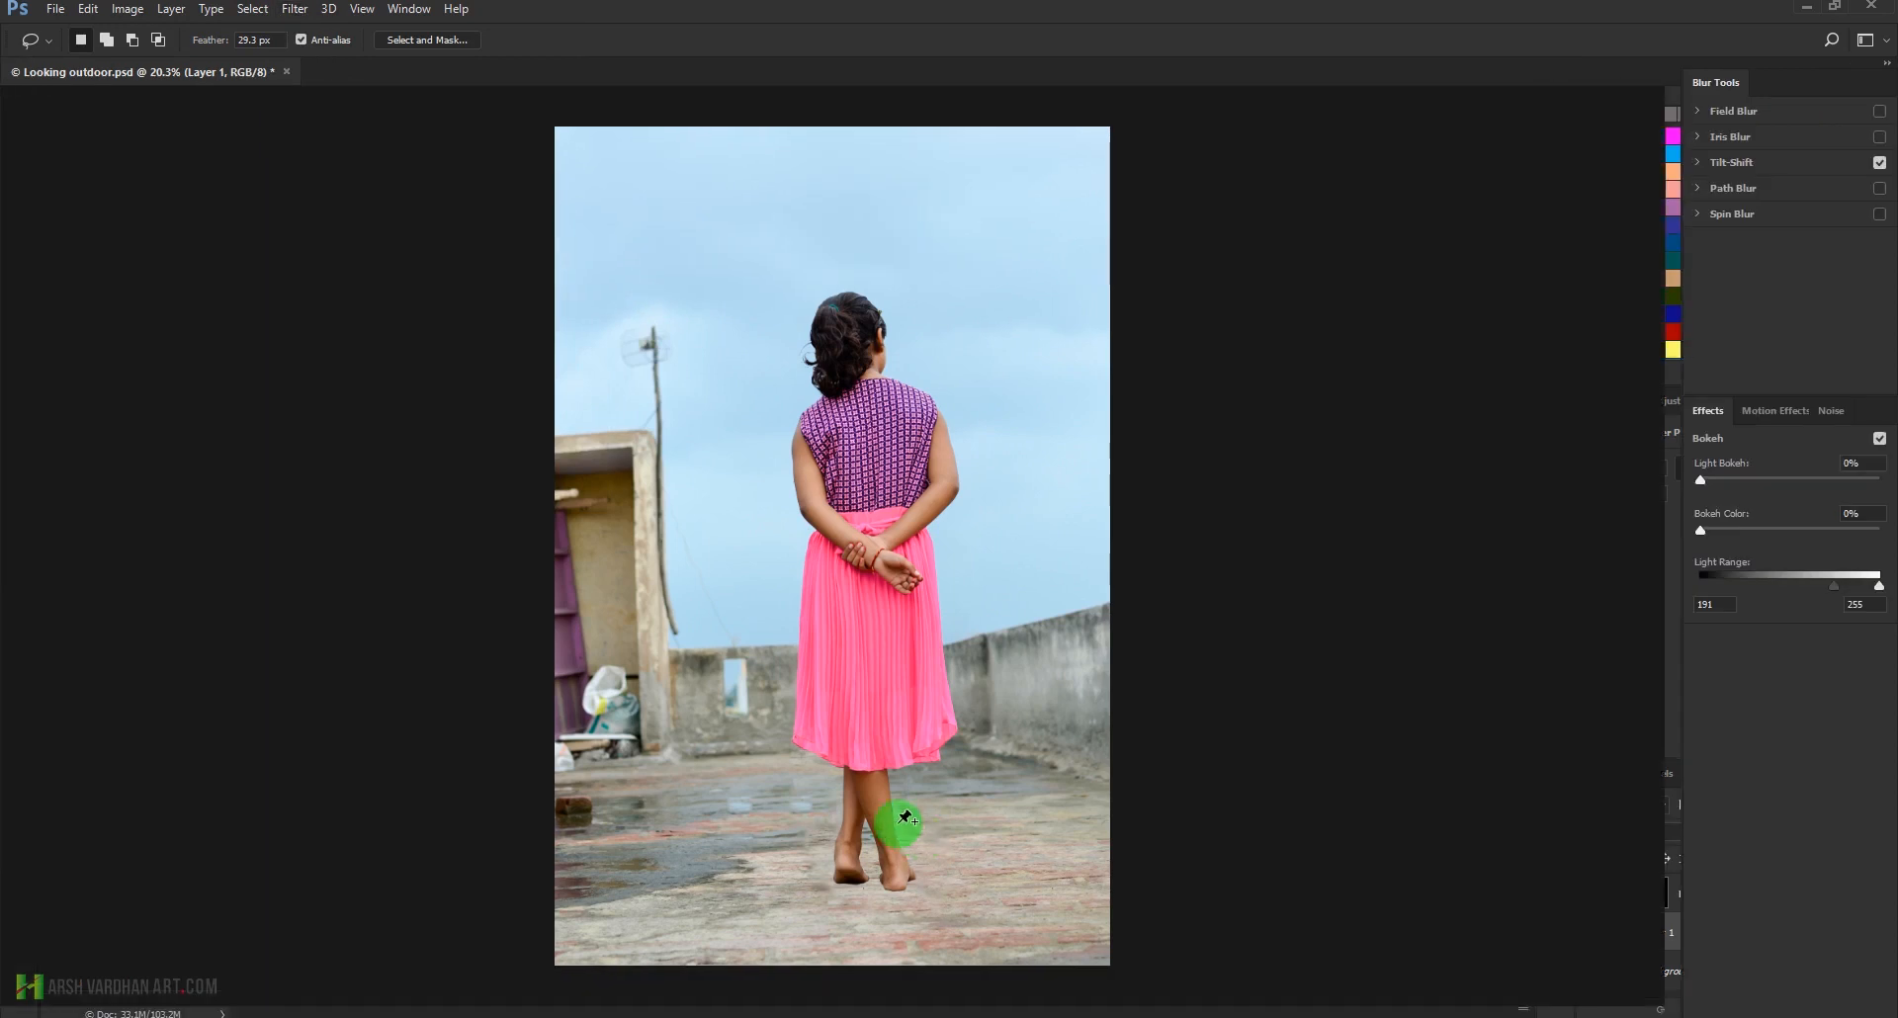
{"action": "left_click_drag", "start_coordinate": [832, 547], "coordinate": [859, 883]}
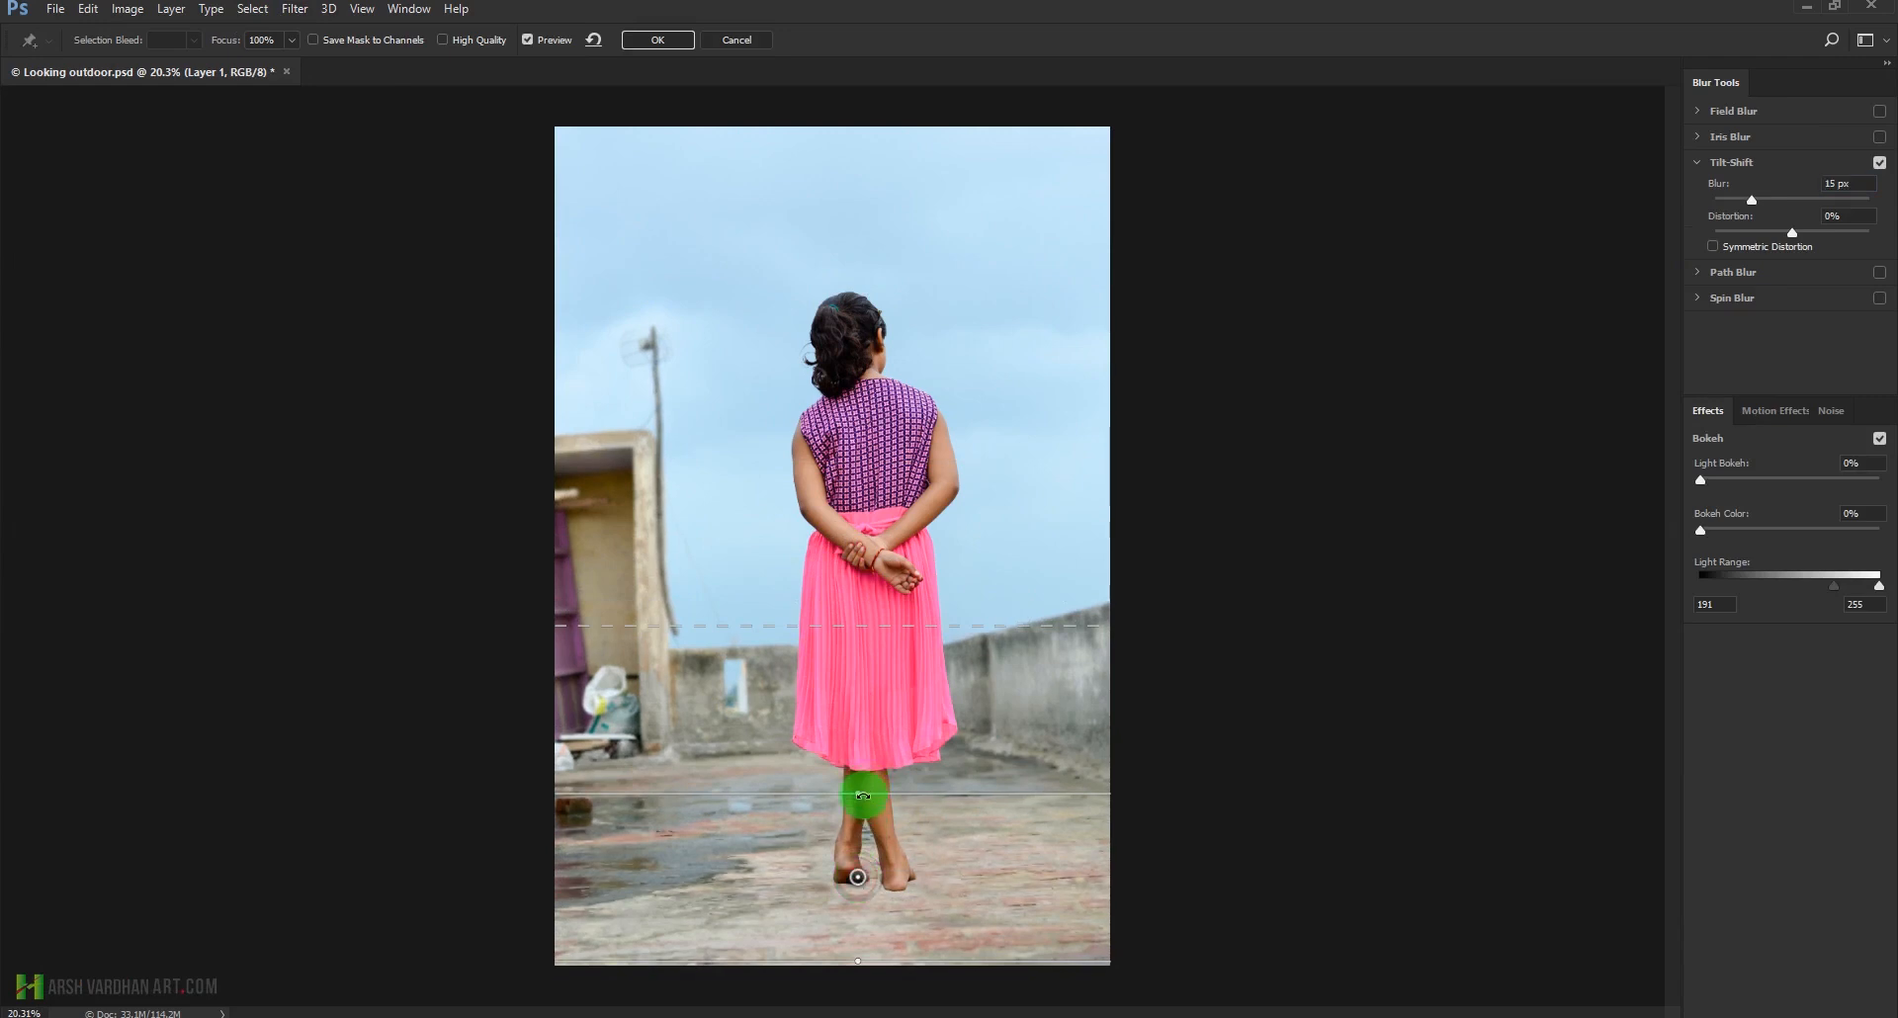
{"action": "left_click_drag", "start_coordinate": [818, 788], "coordinate": [815, 817]}
{"action": "left_click_drag", "start_coordinate": [838, 648], "coordinate": [836, 750]}
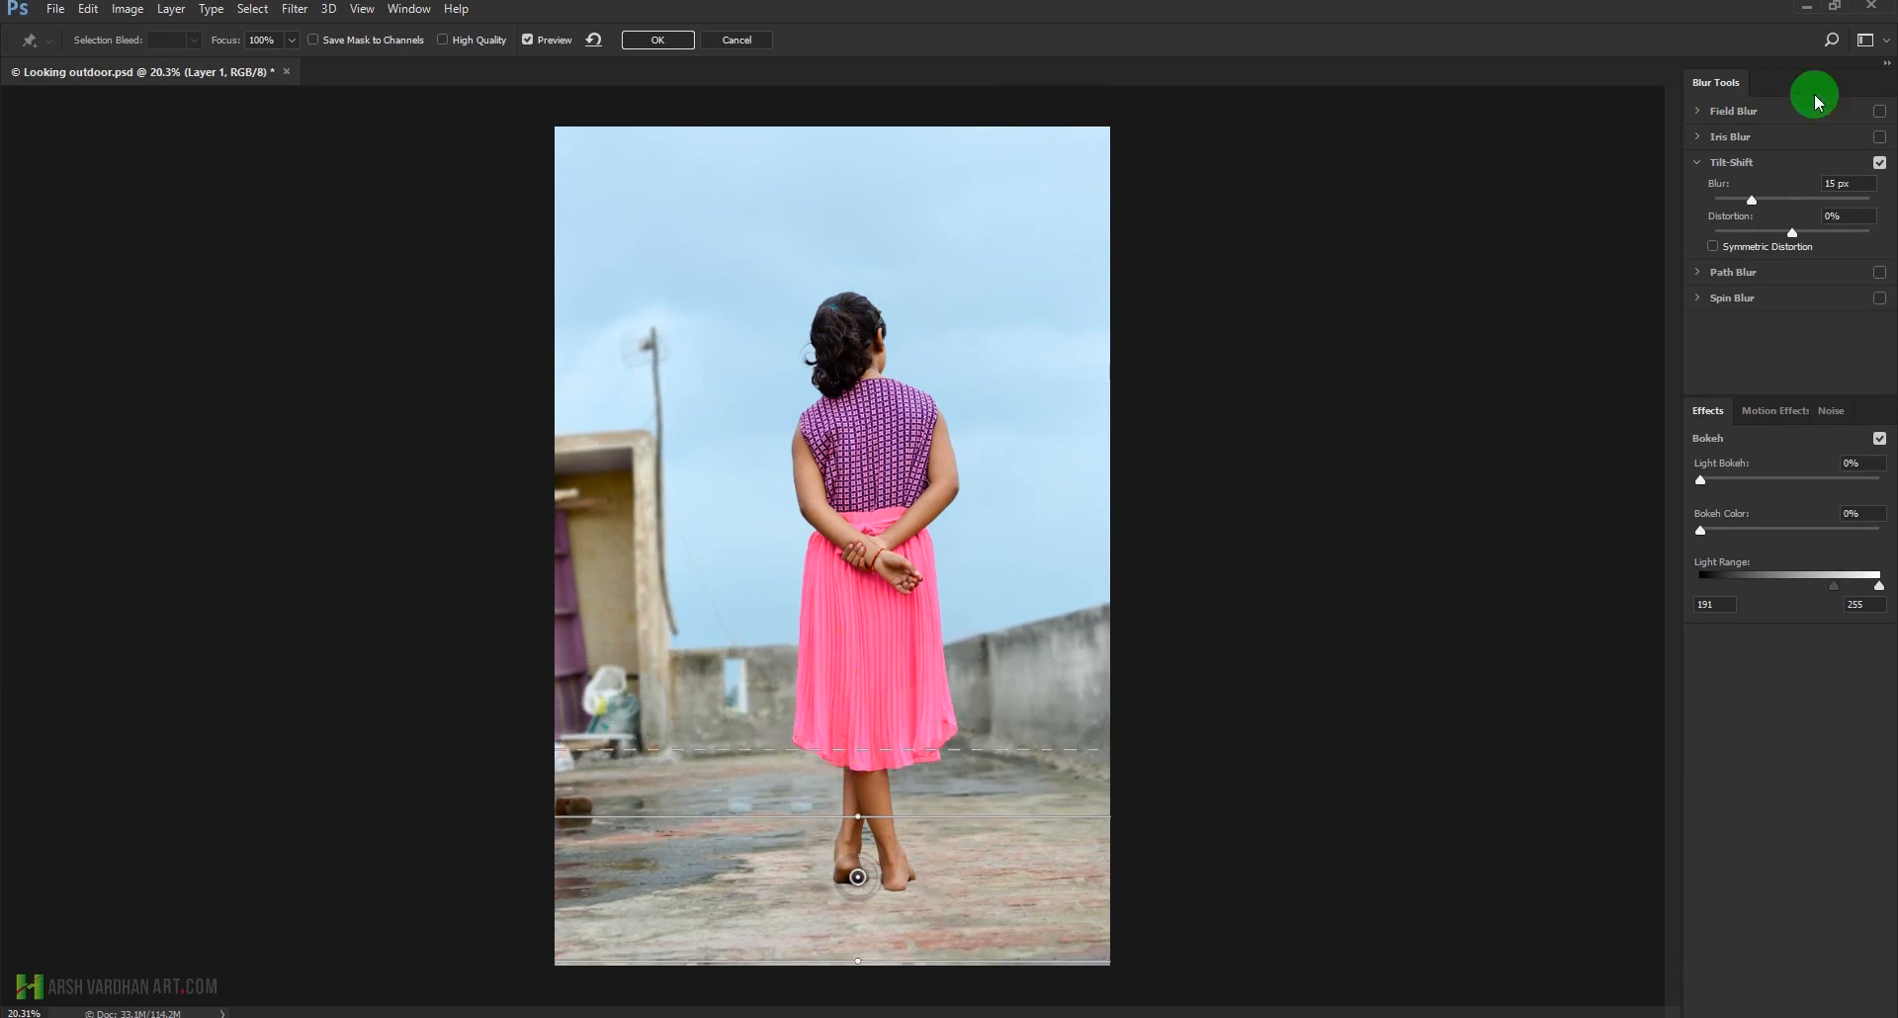
Set the Tilt-Shift blur to 134 px, move the lower focus line below the photo and raise the upper fade line above the skirt hem
{"action": "left_click_drag", "start_coordinate": [1768, 208], "coordinate": [1806, 208]}
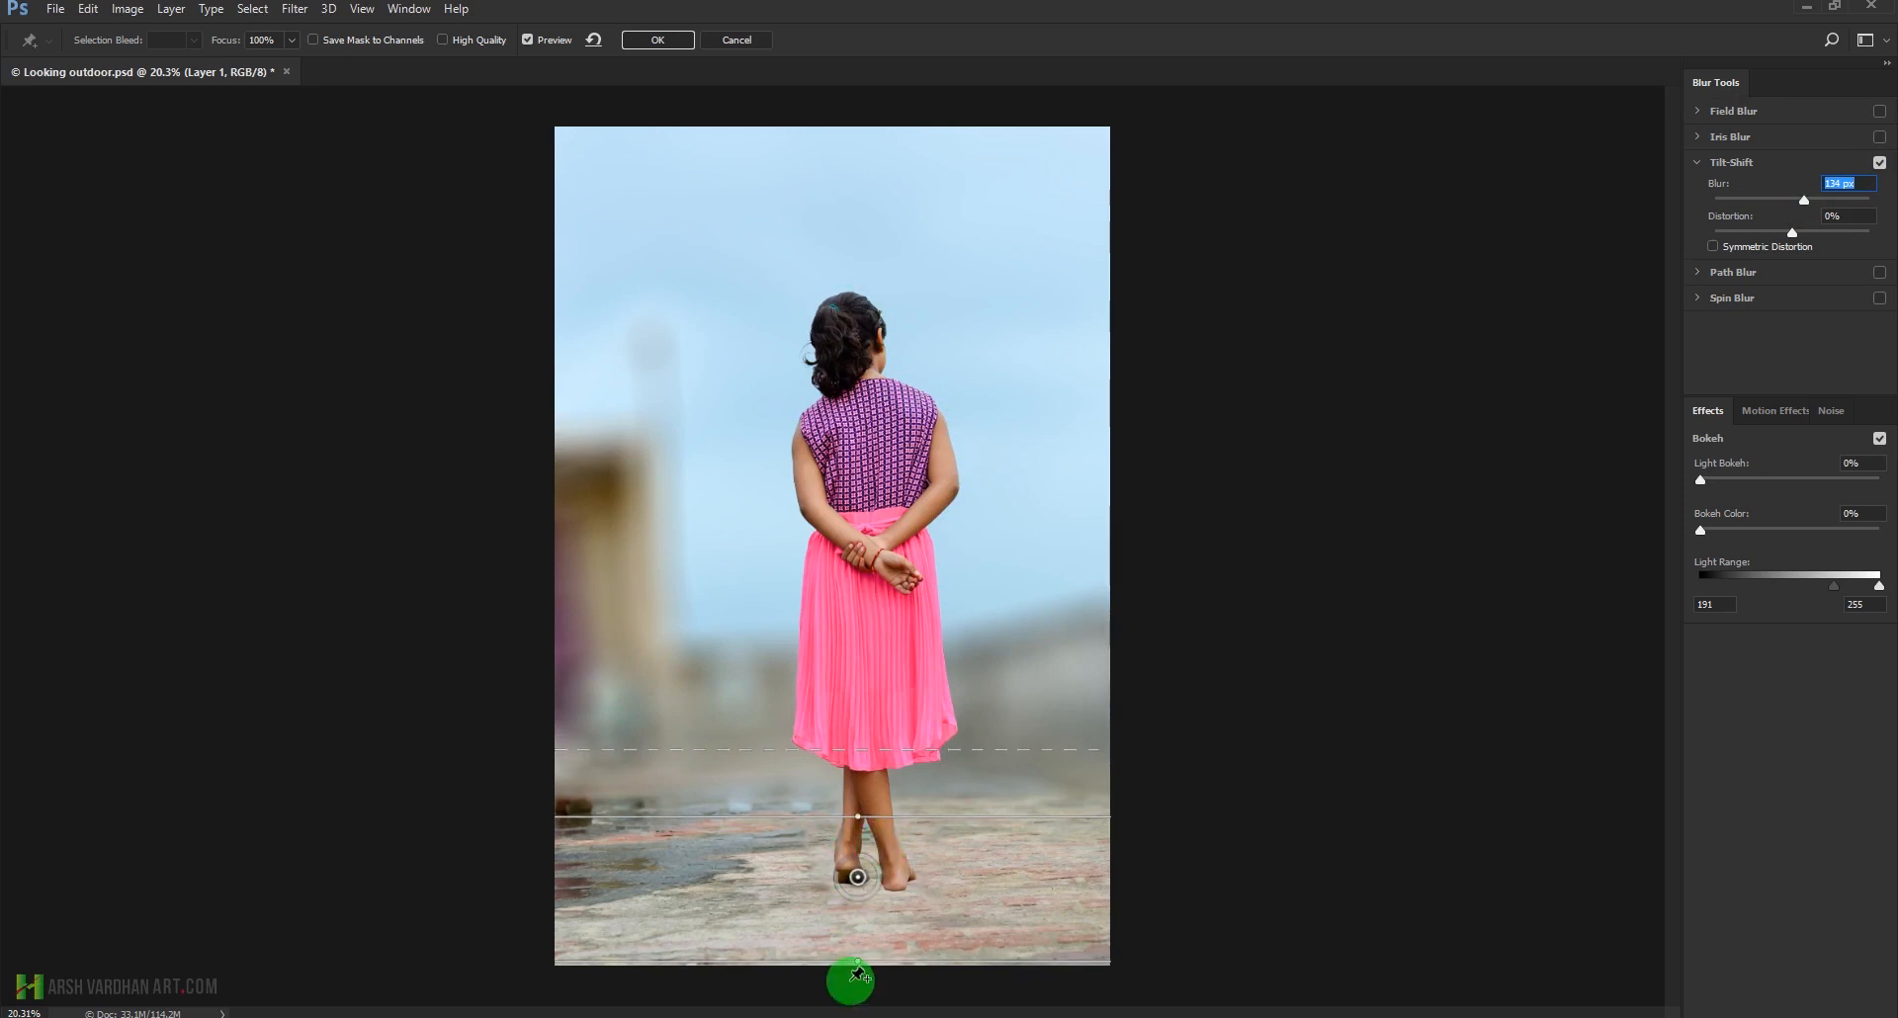
{"action": "left_click_drag", "start_coordinate": [890, 959], "coordinate": [890, 926]}
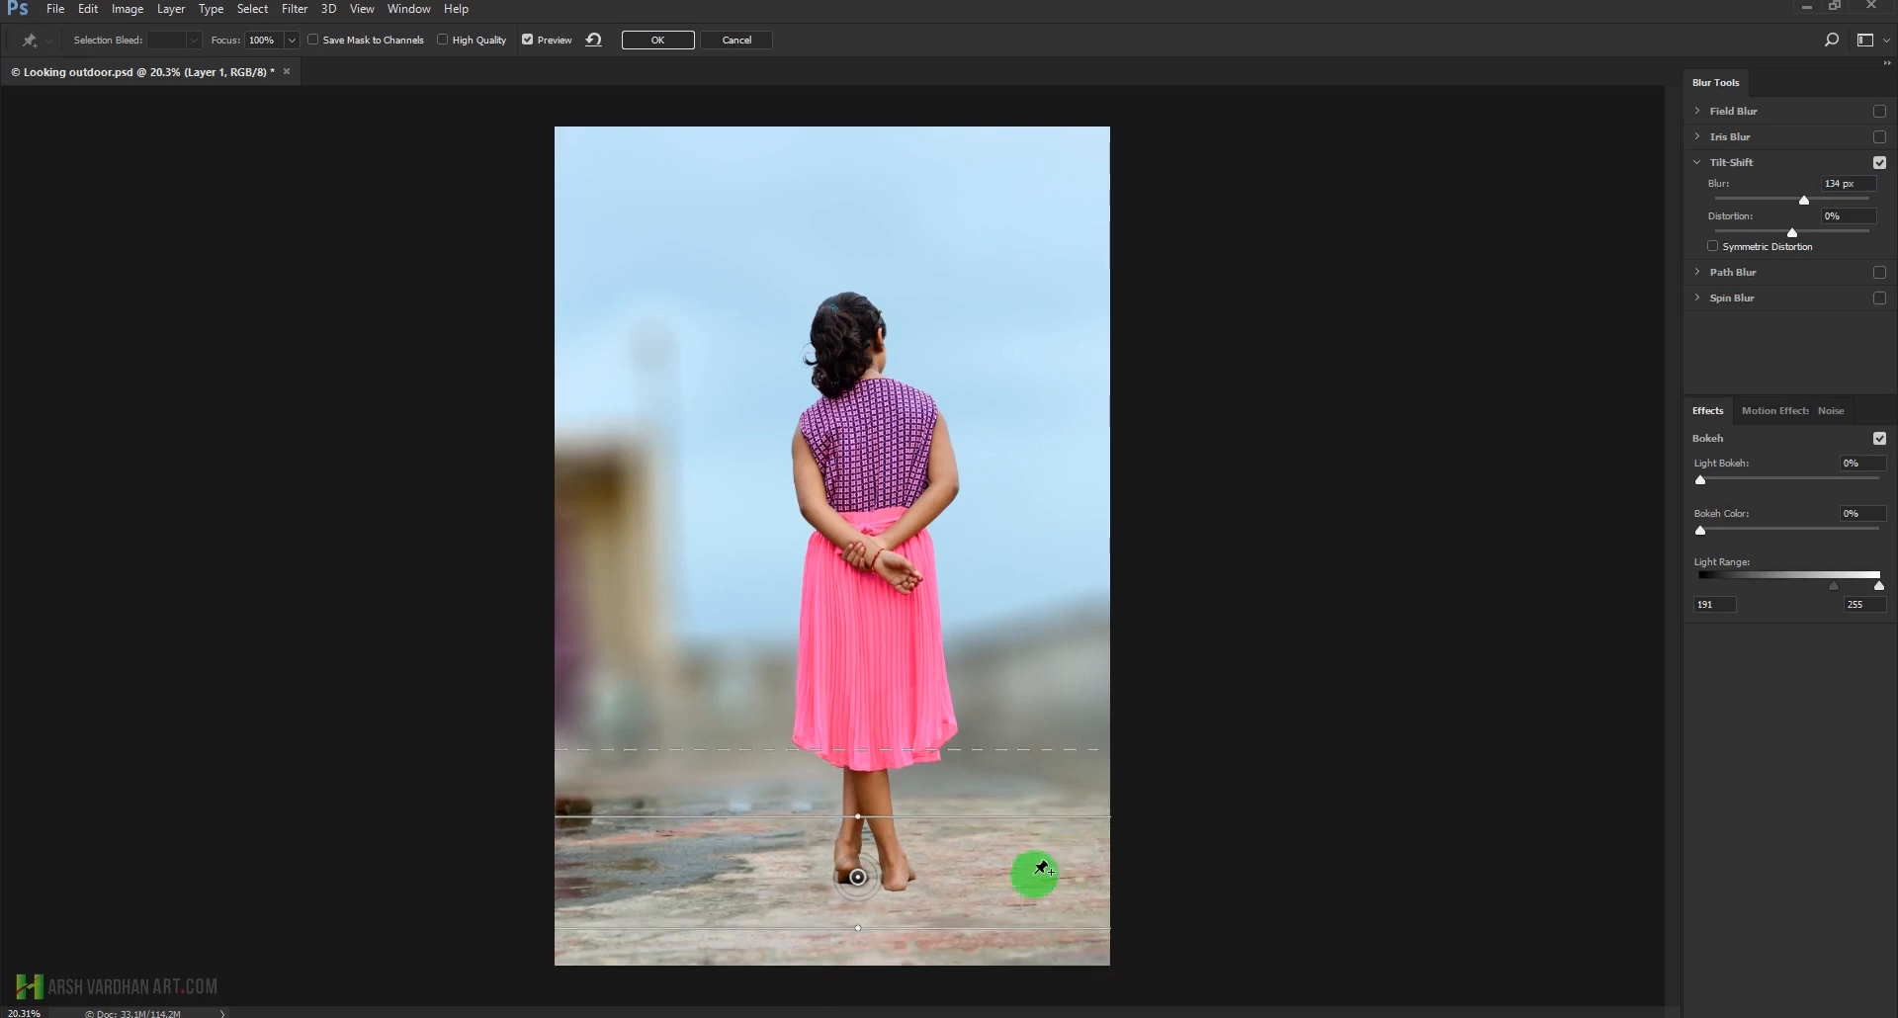
{"action": "left_click_drag", "start_coordinate": [1020, 932], "coordinate": [1022, 979]}
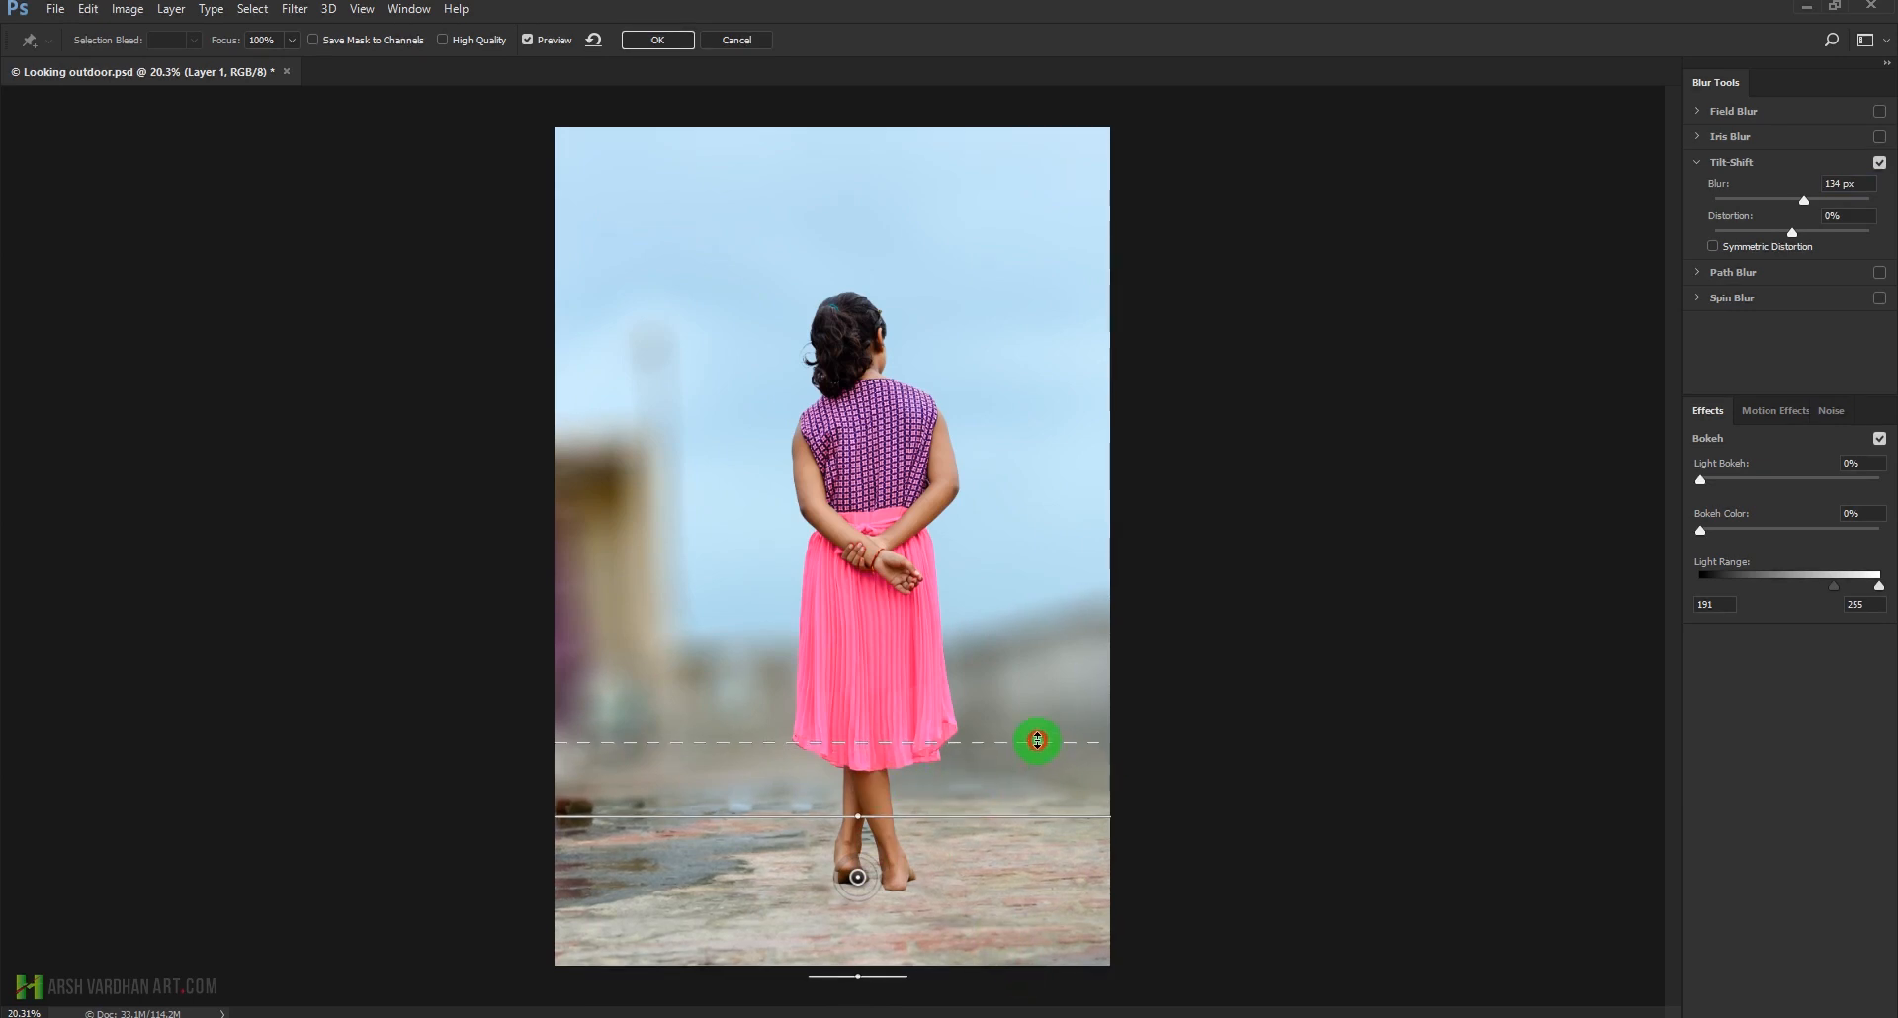
{"action": "left_click_drag", "start_coordinate": [1037, 723], "coordinate": [1037, 704]}
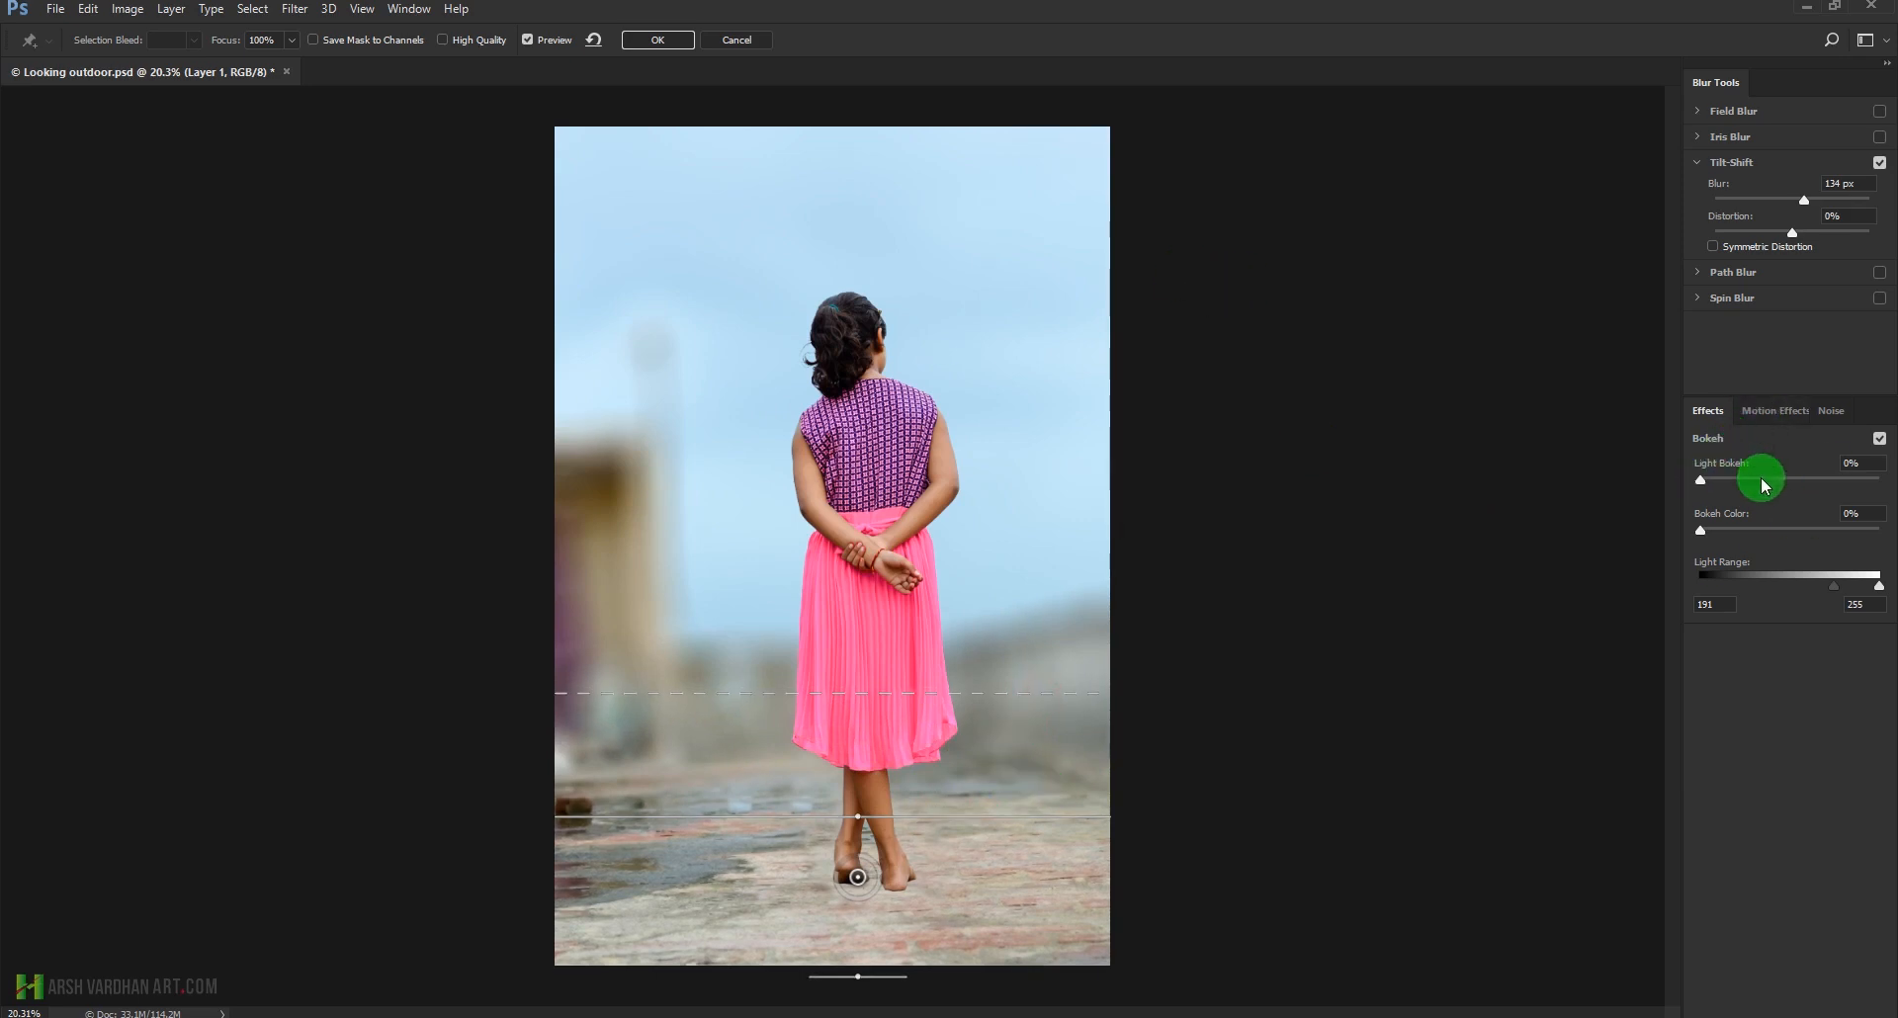
Keep Light Bokeh and Bokeh Color at 0%, set the Light Range's lower limit to 188, and apply the Tilt-Shift blur
{"action": "mouse_move", "coordinate": [1699, 480]}
{"action": "left_mouse_down"}
{"action": "mouse_move", "coordinate": [1758, 480]}
{"action": "mouse_move", "coordinate": [1667, 475]}
{"action": "left_mouse_up"}
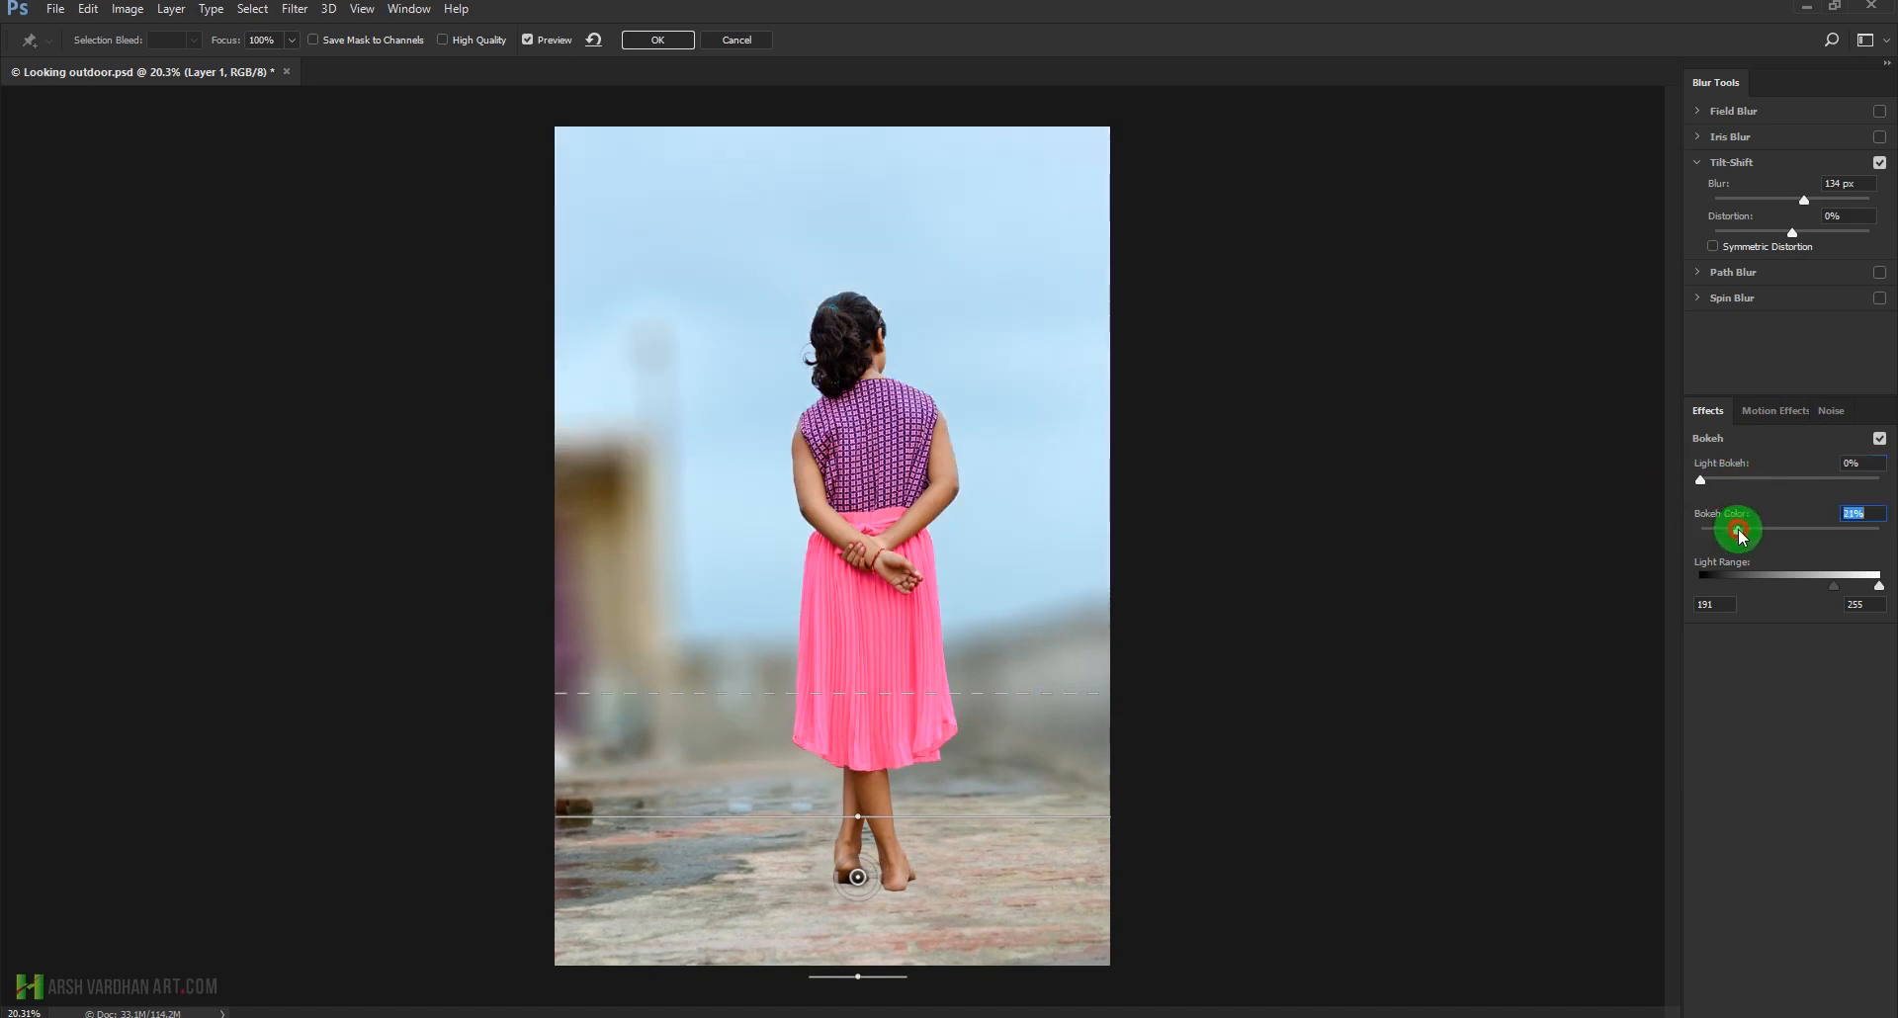
{"action": "left_click", "coordinate": [1653, 519]}
{"action": "left_click_drag", "start_coordinate": [1833, 588], "coordinate": [1832, 593]}
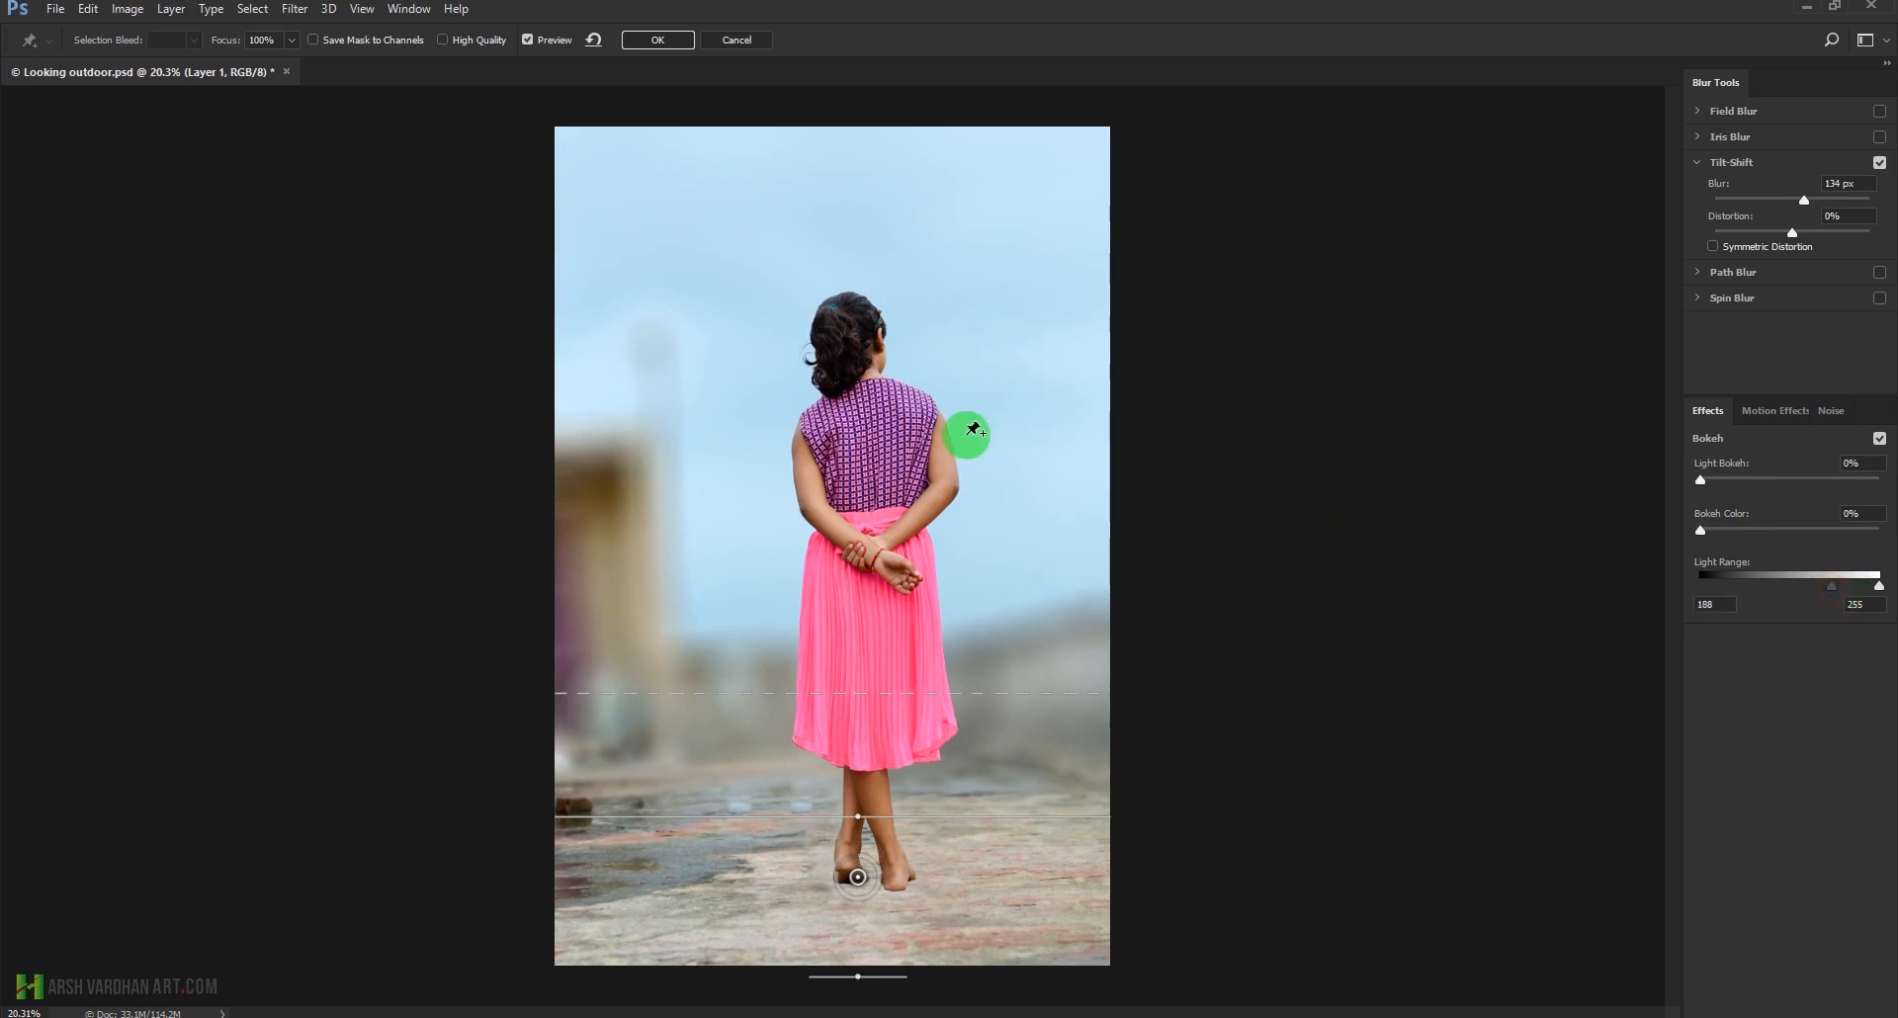
{"action": "left_click", "coordinate": [660, 39]}
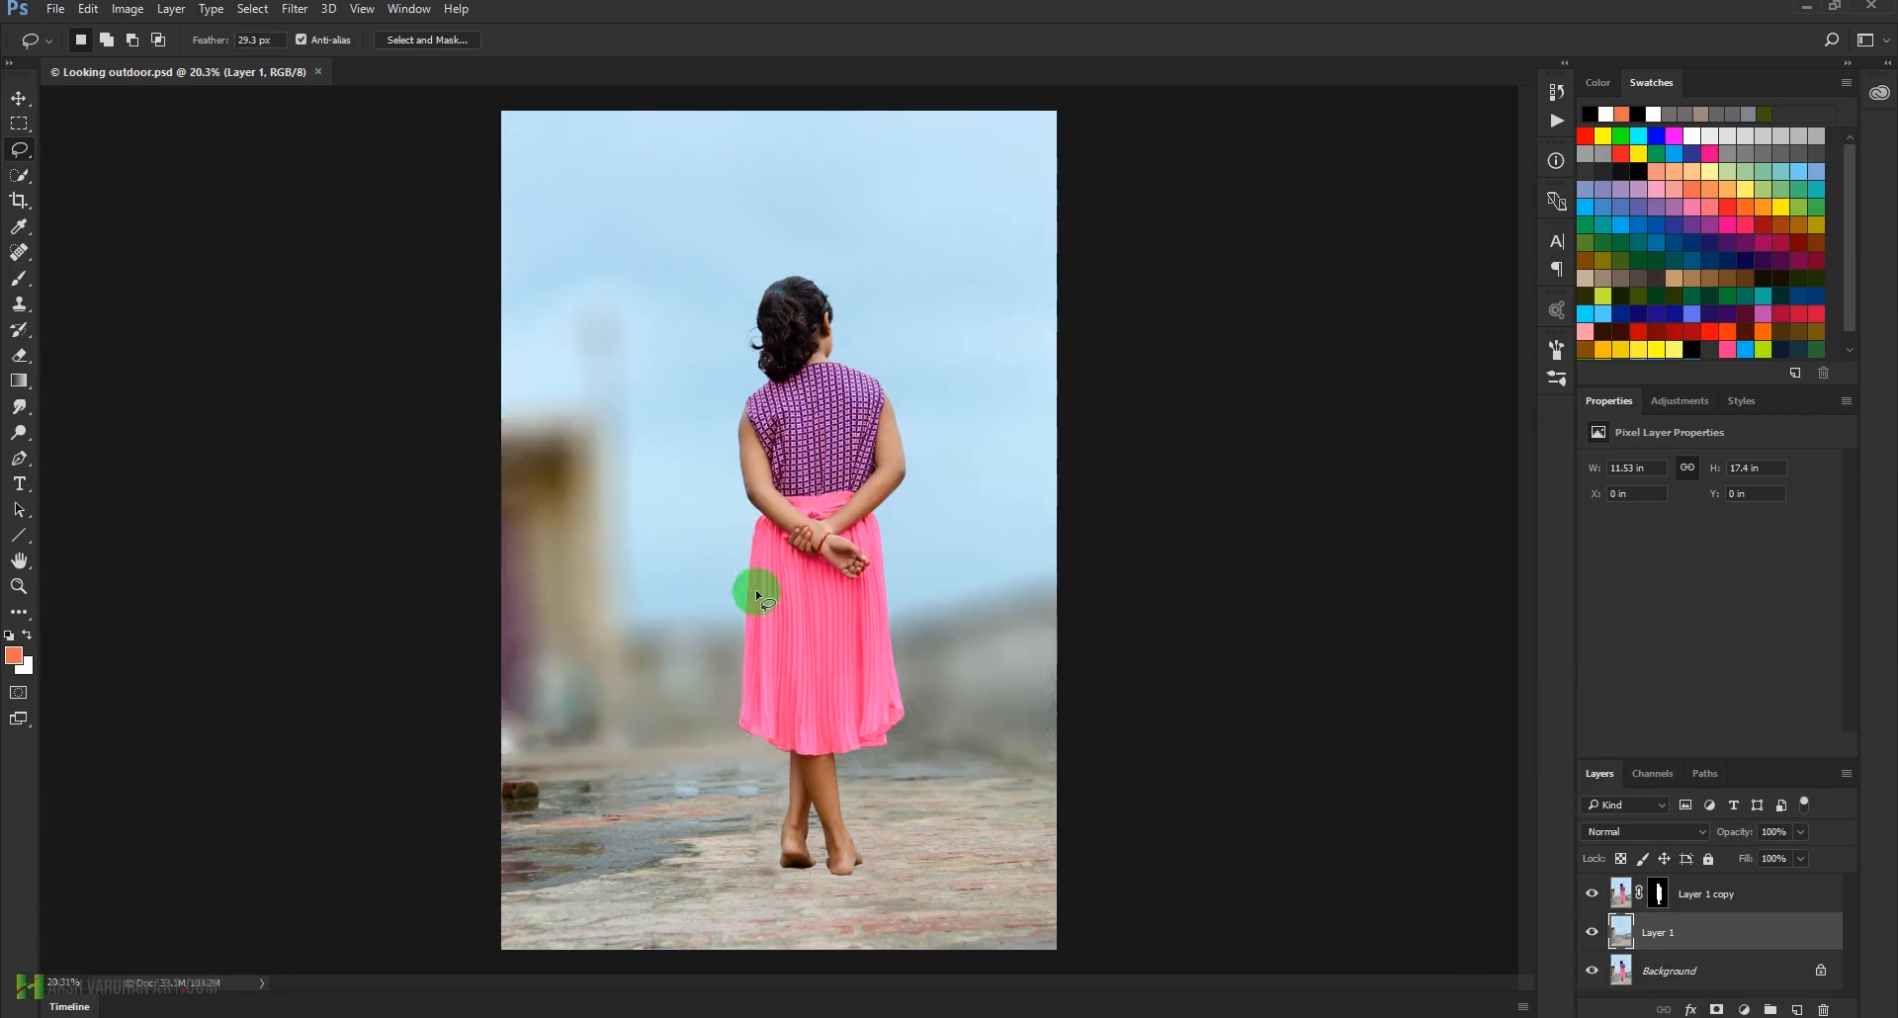
Compare the blurred background with the original by toggling Layer 1's visibility, leaving the layer visible
{"action": "left_click", "coordinate": [1594, 934]}
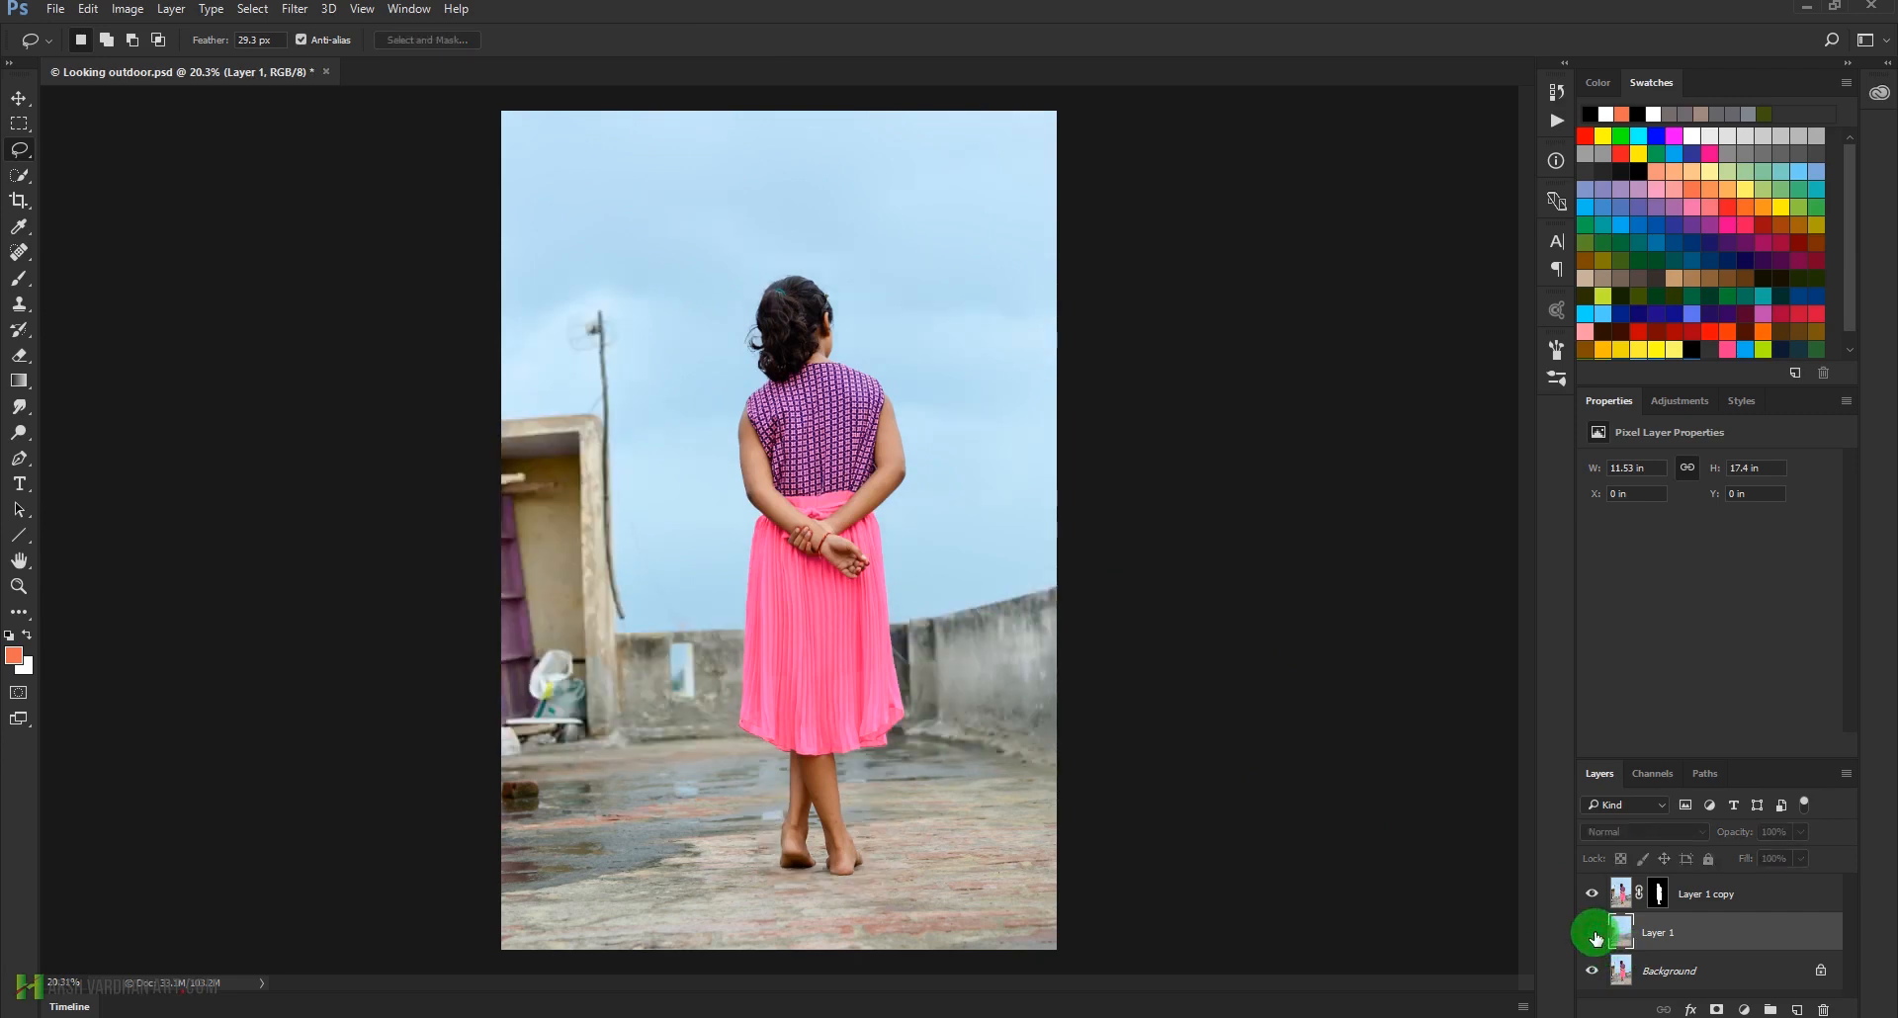
{"action": "left_click", "coordinate": [1594, 934]}
{"action": "left_click", "coordinate": [1594, 934]}
{"action": "left_click", "coordinate": [1594, 934]}
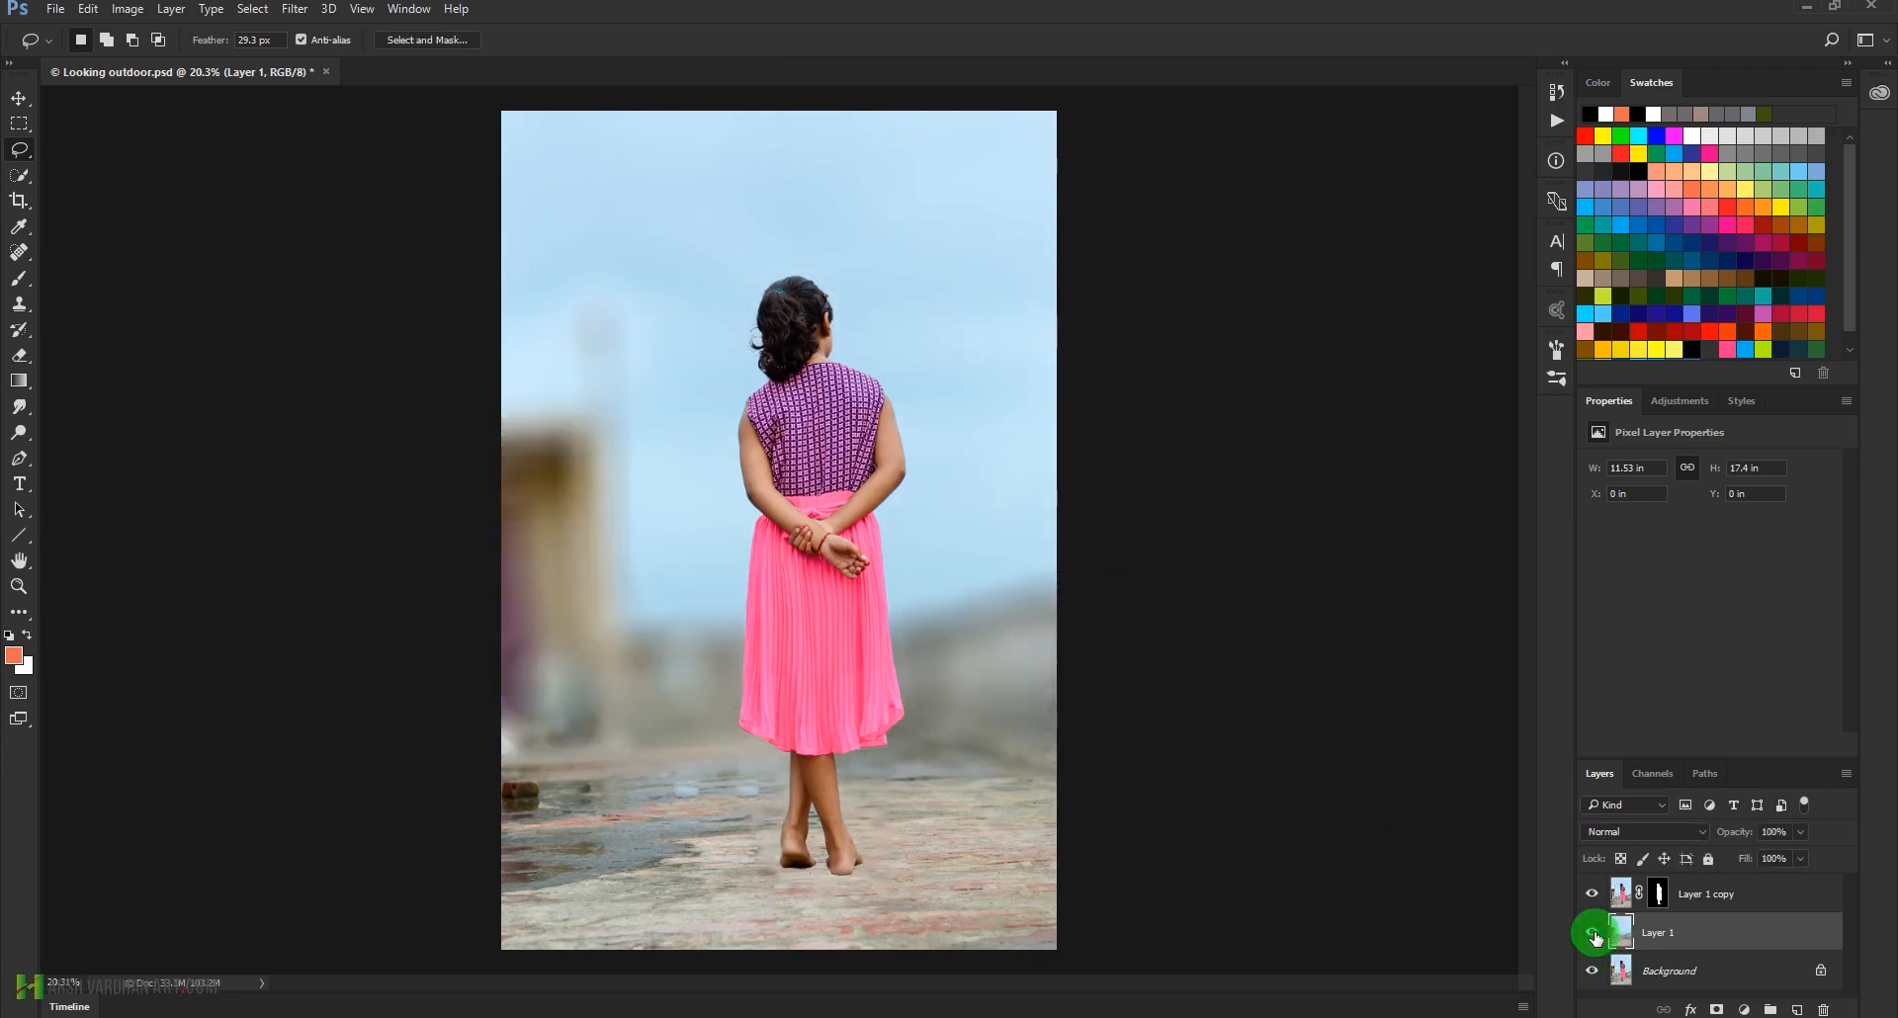
Toggle Layer 1's visibility again to examine the blur around the girl, leaving the layer visible
{"action": "left_click", "coordinate": [1594, 934]}
{"action": "left_click", "coordinate": [1594, 934]}
{"action": "left_click", "coordinate": [1594, 935]}
{"action": "left_click", "coordinate": [1594, 934]}
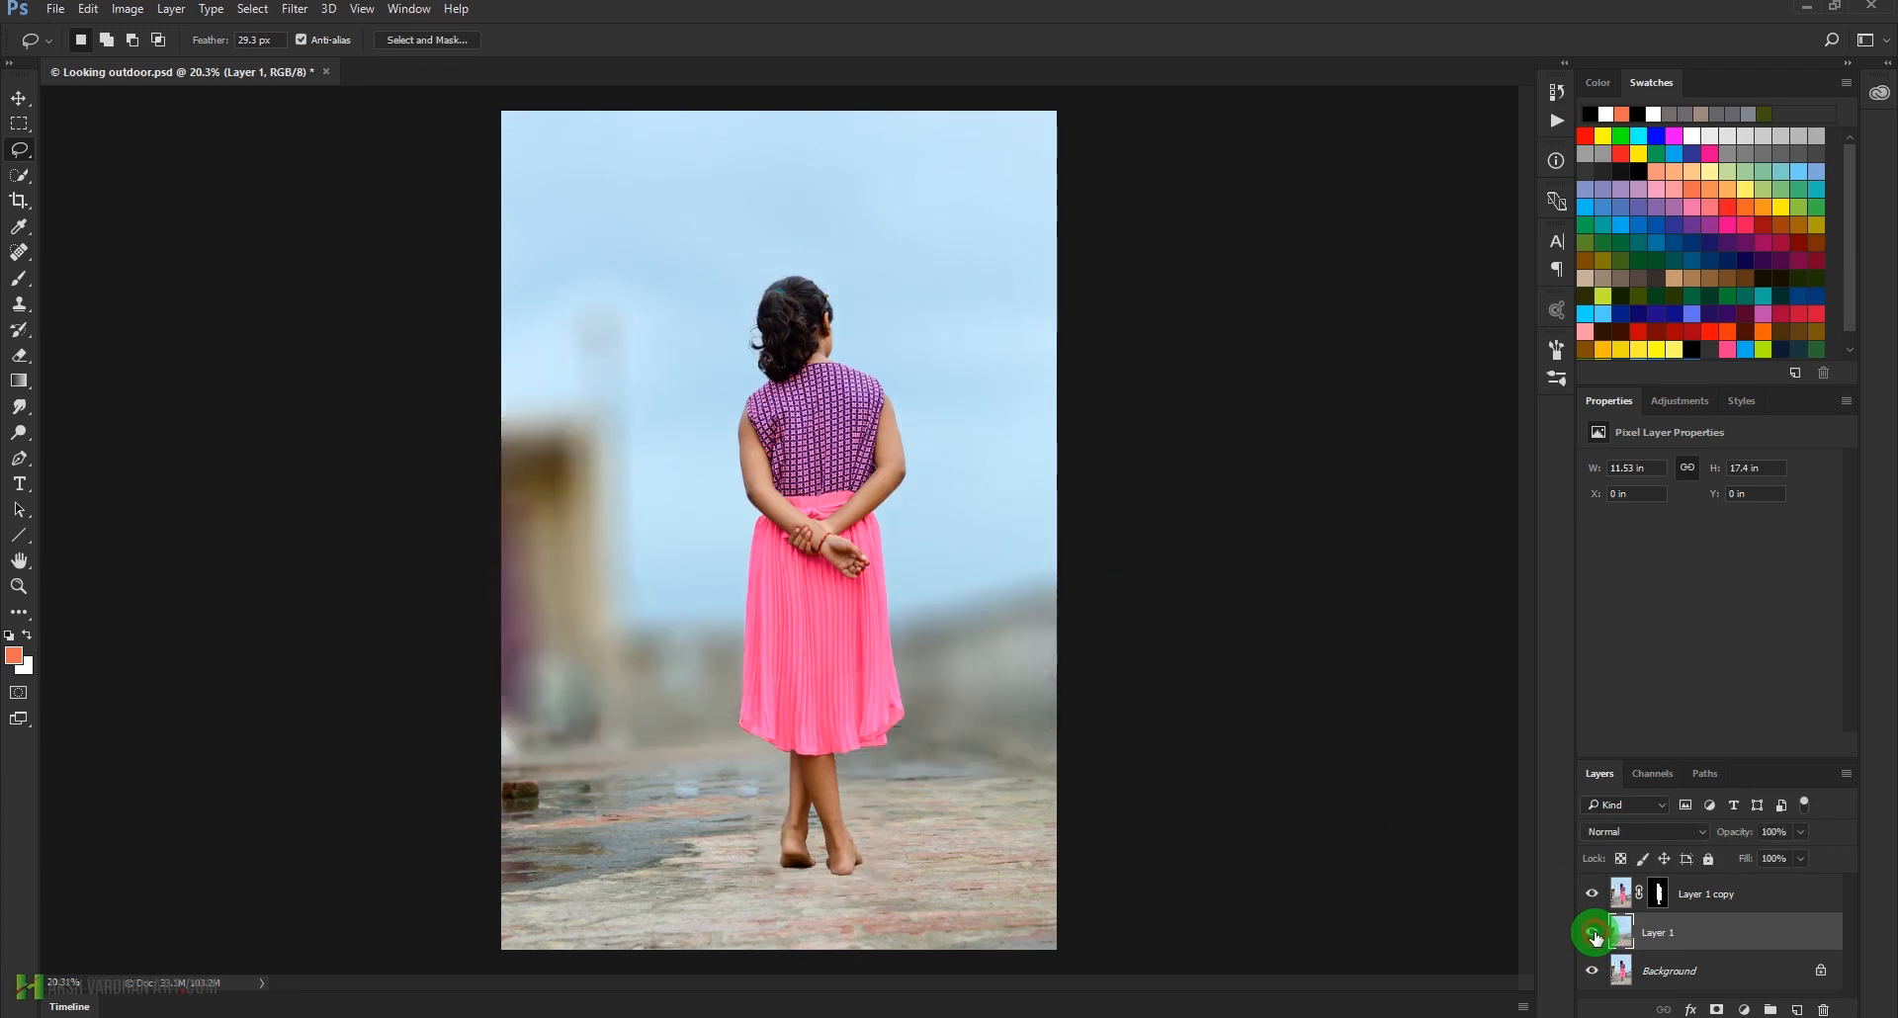
Target Layer 1 copy's mask and set up a soft round brush with 0% hardness and 51% opacity
{"action": "left_click", "coordinate": [1658, 896]}
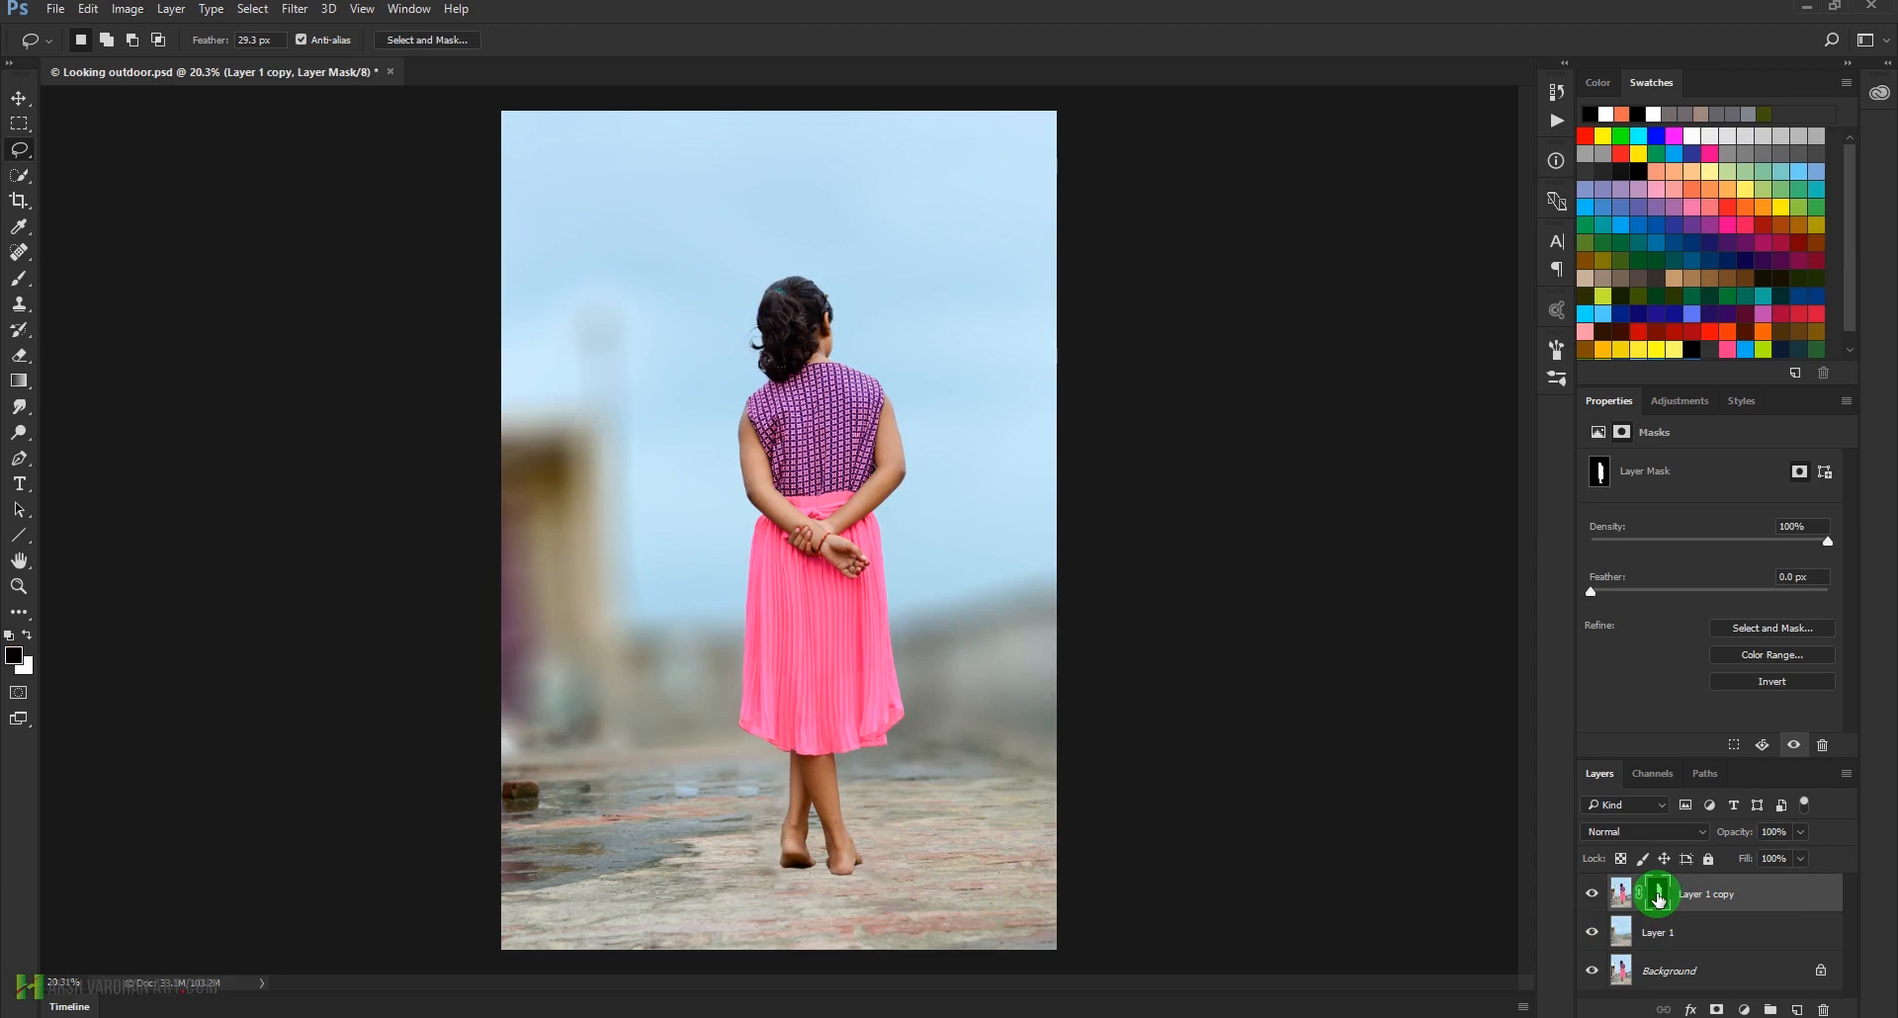
{"action": "left_click_drag", "start_coordinate": [778, 848], "coordinate": [810, 865]}
{"action": "left_click_drag", "start_coordinate": [973, 874], "coordinate": [945, 682]}
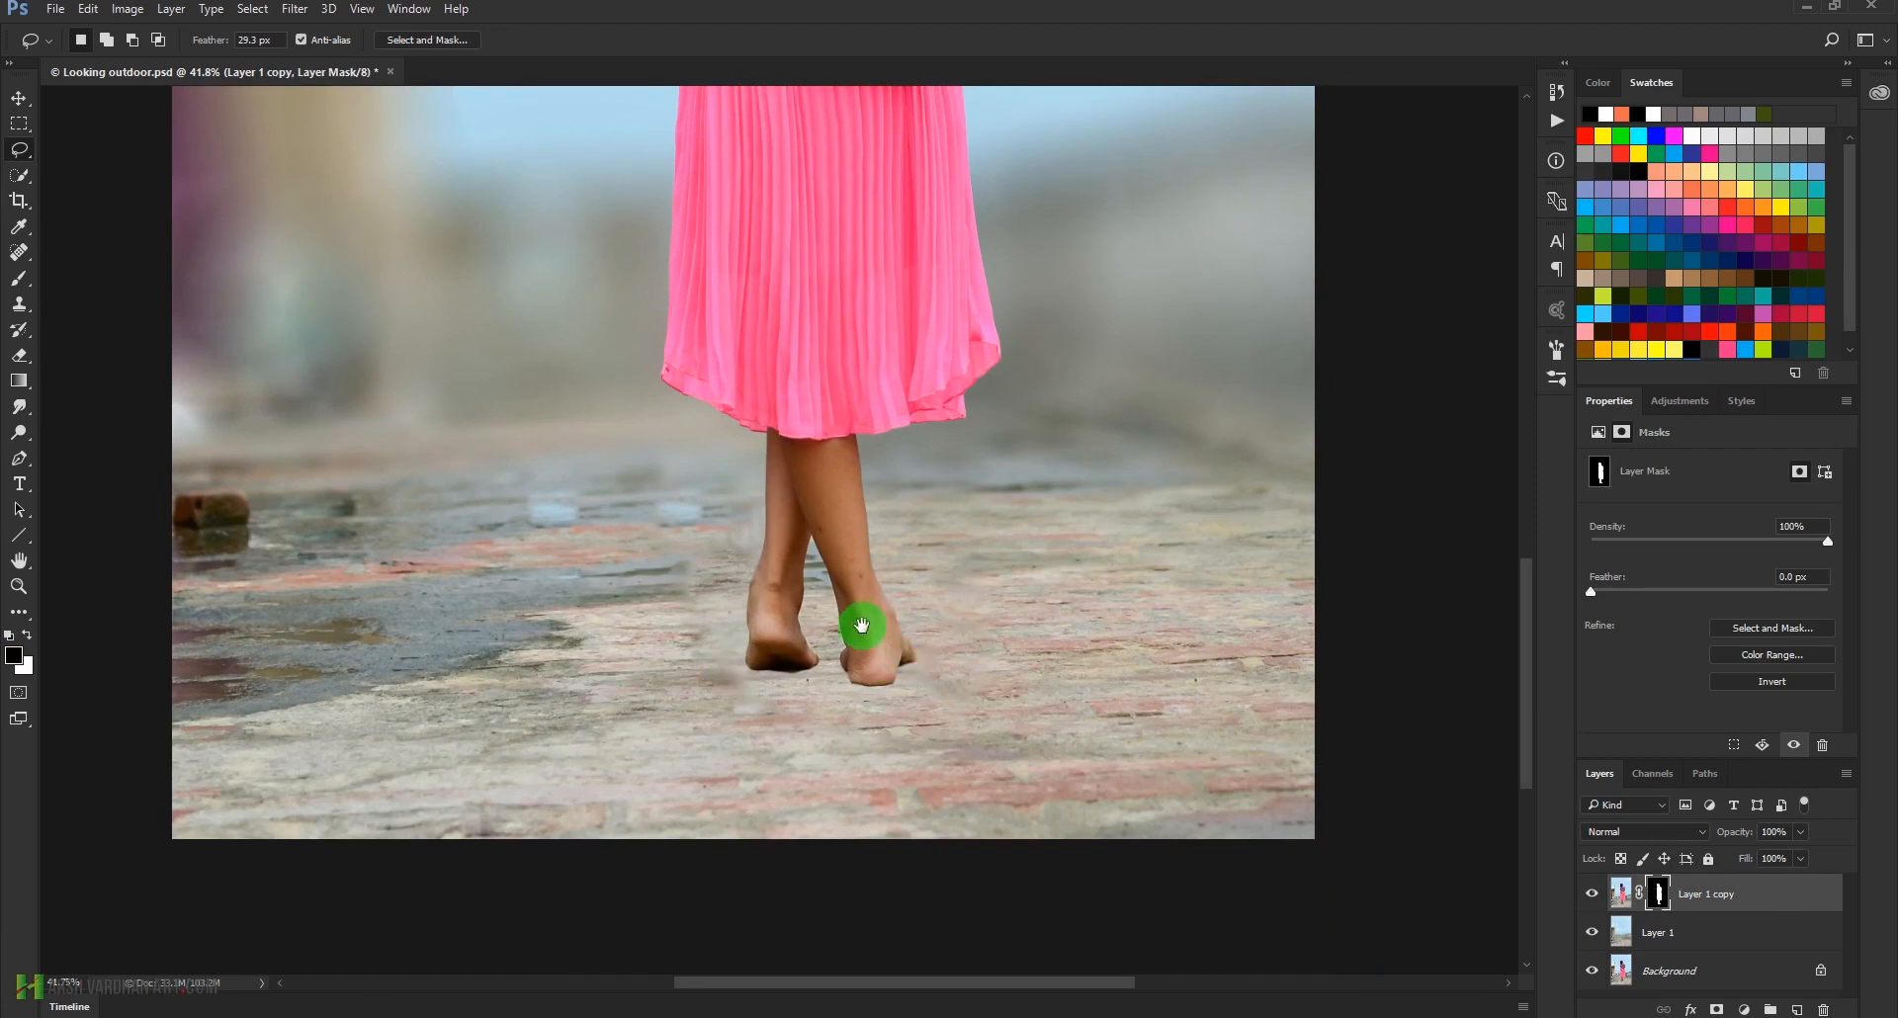
{"action": "left_click", "coordinate": [17, 287]}
{"action": "left_click", "coordinate": [93, 285]}
{"action": "right_click", "coordinate": [726, 556]}
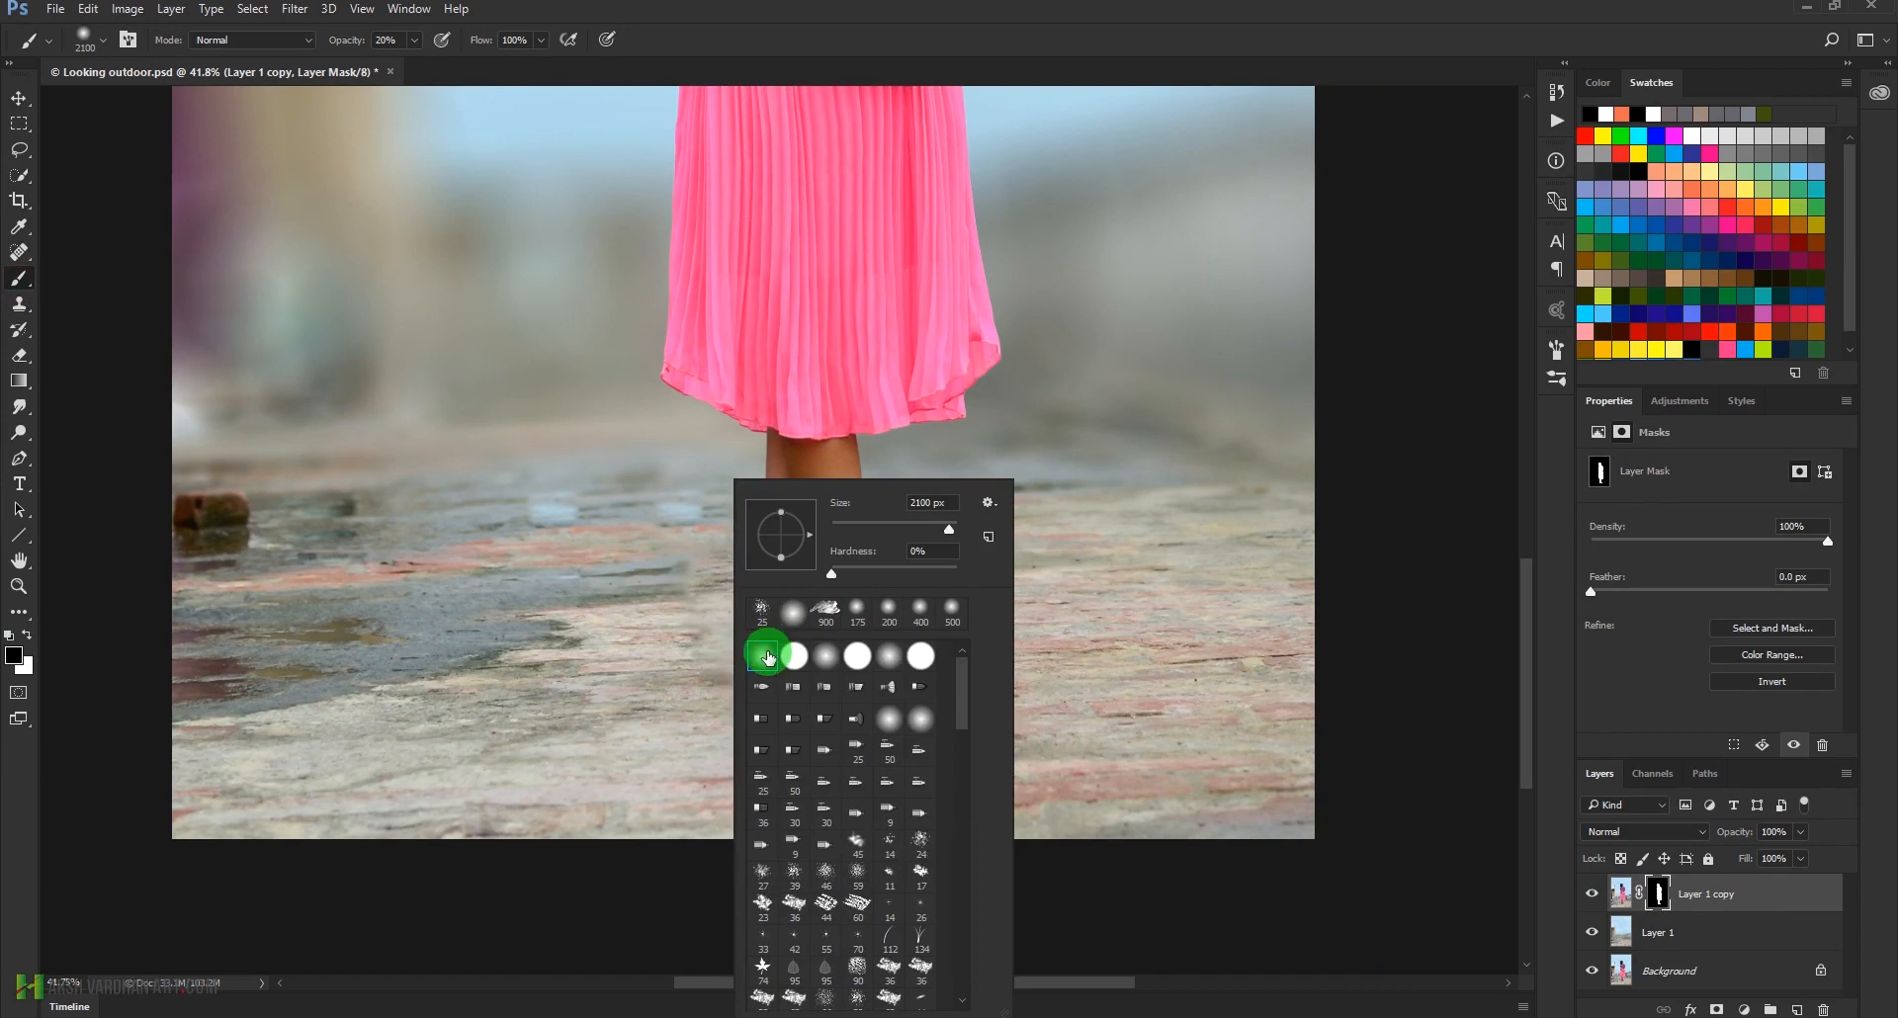
{"action": "left_click", "coordinate": [829, 574]}
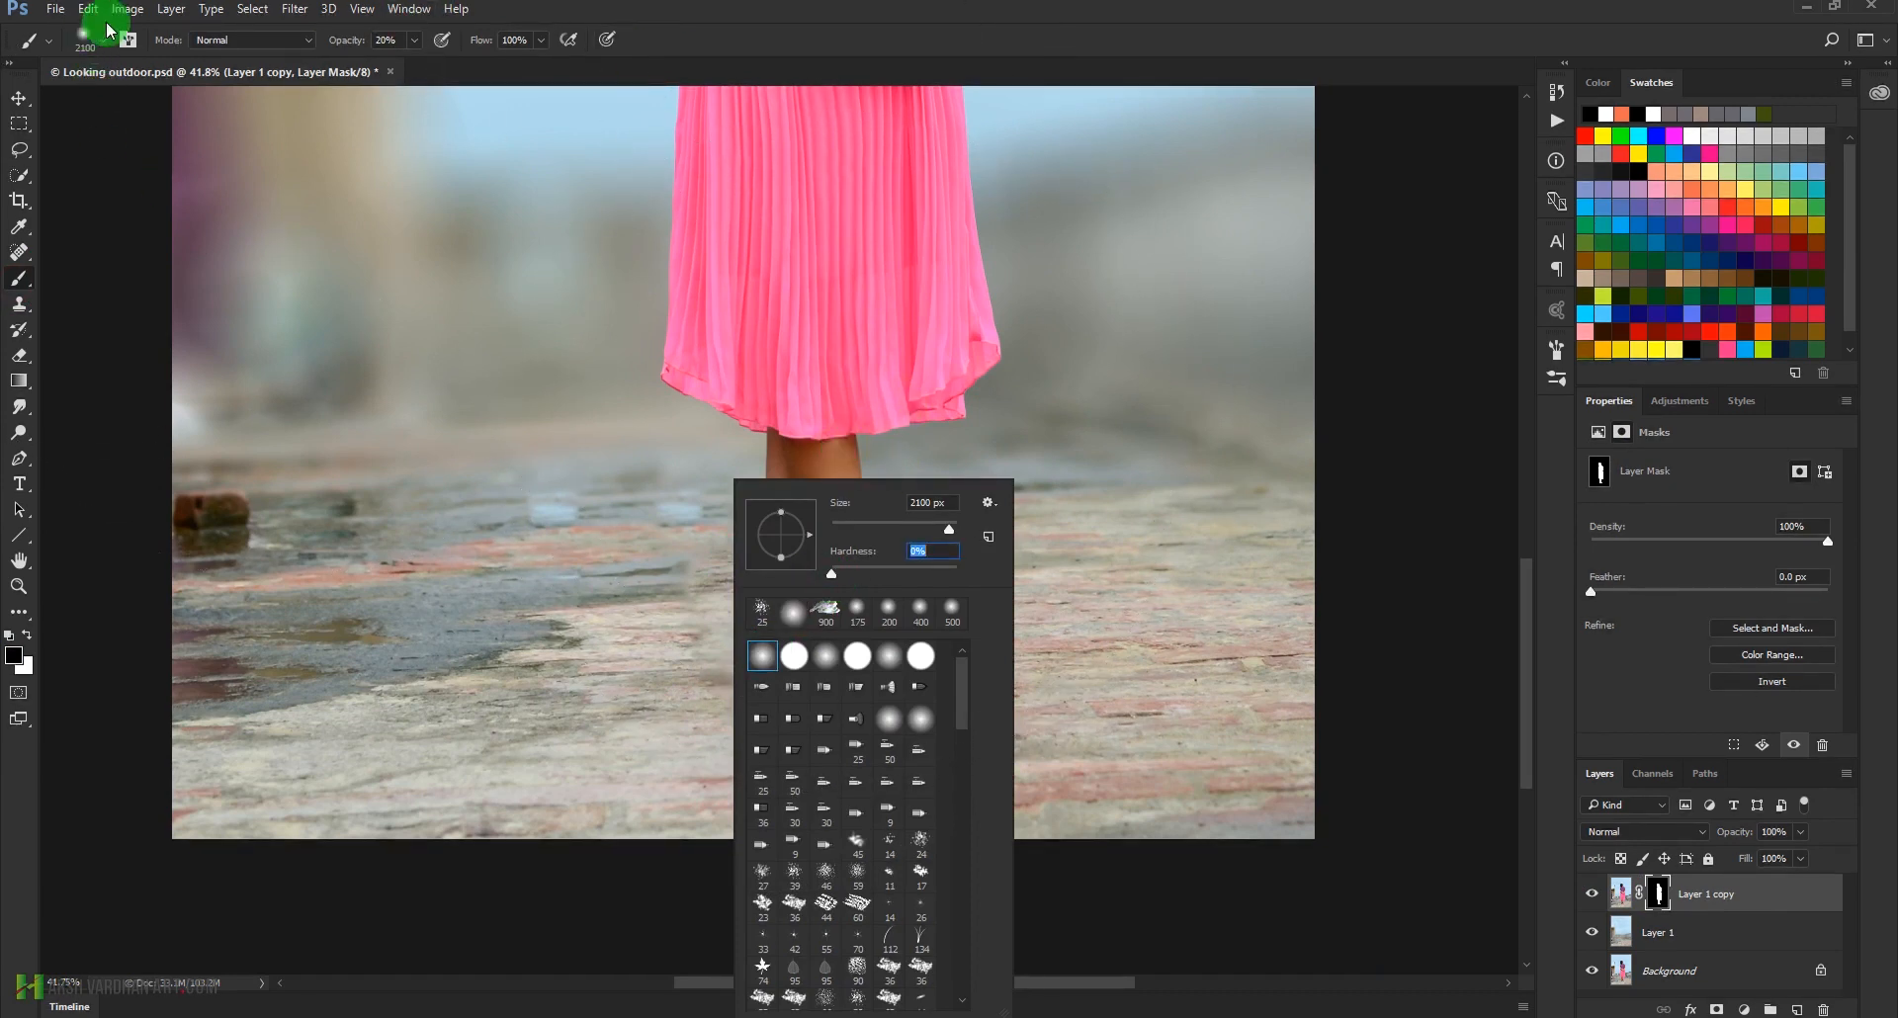
{"action": "left_click", "coordinate": [415, 42]}
{"action": "left_click_drag", "start_coordinate": [415, 41], "coordinate": [443, 65]}
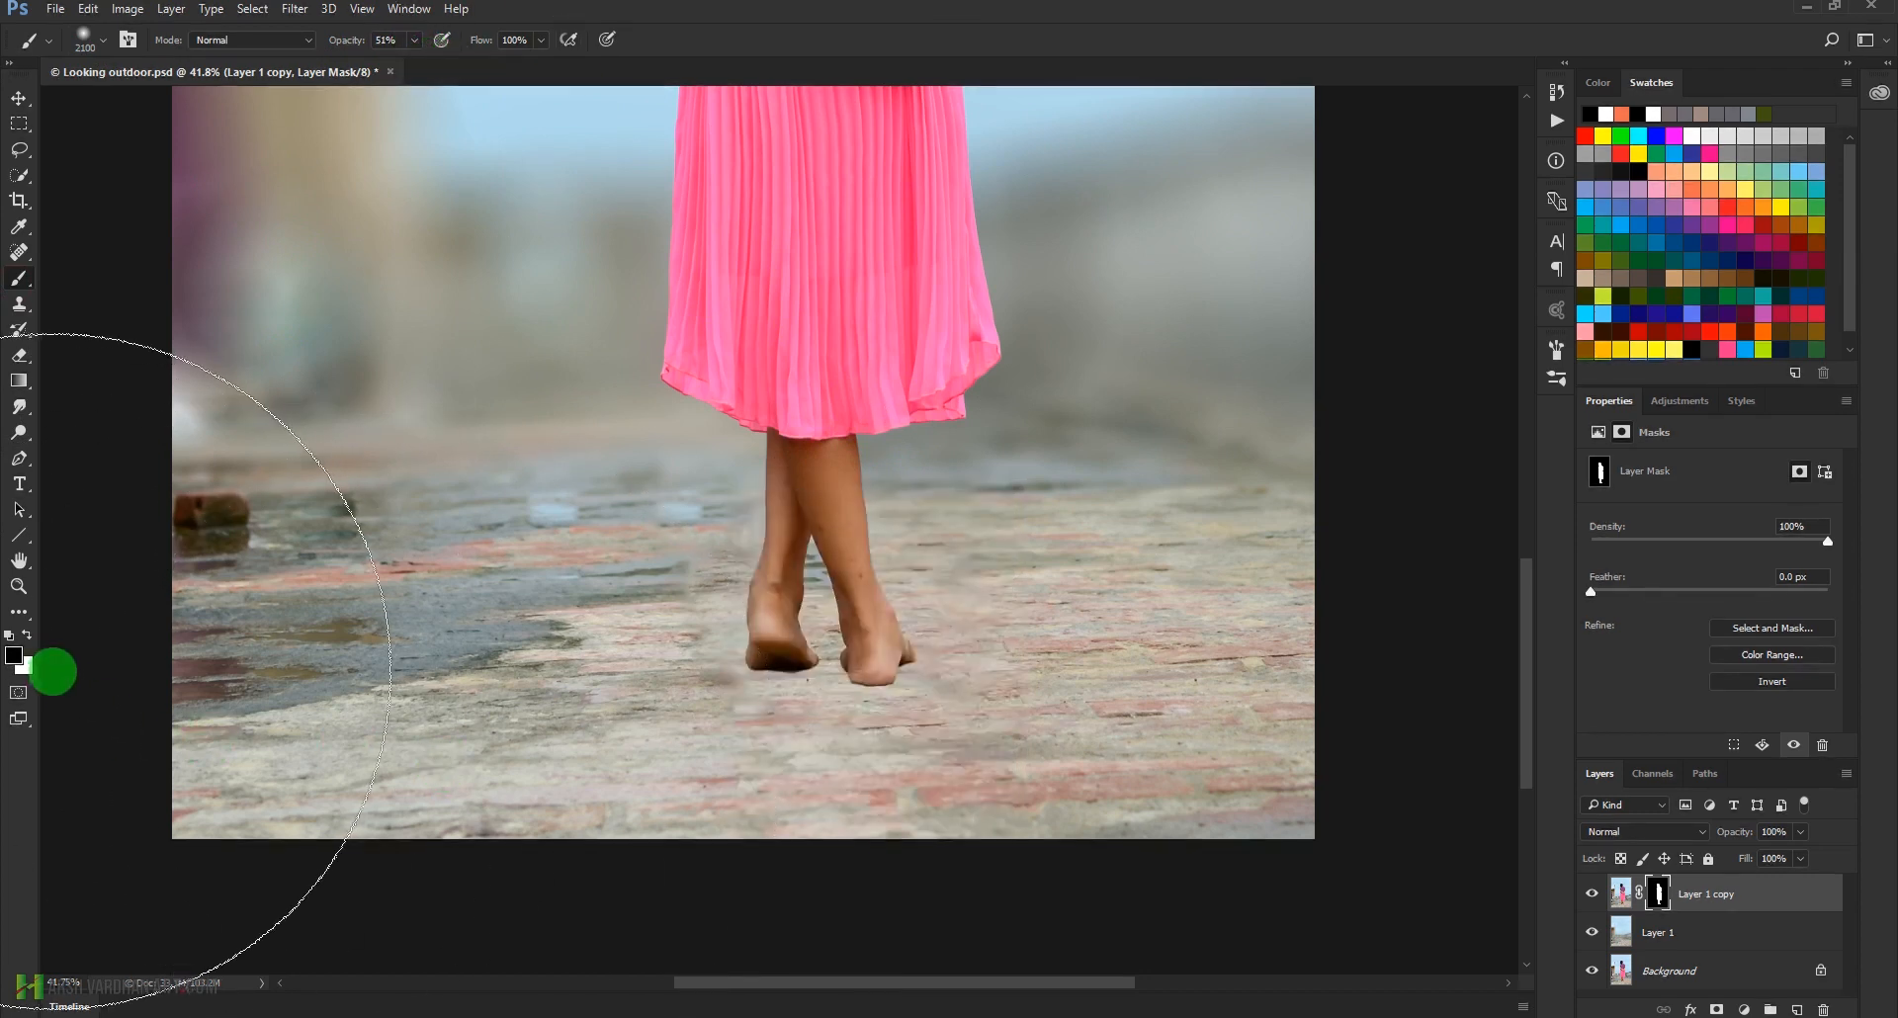
Paint white across the ground around the girl's feet on Layer 1 copy's mask with a 700 px brush
{"action": "left_click", "coordinate": [27, 635]}
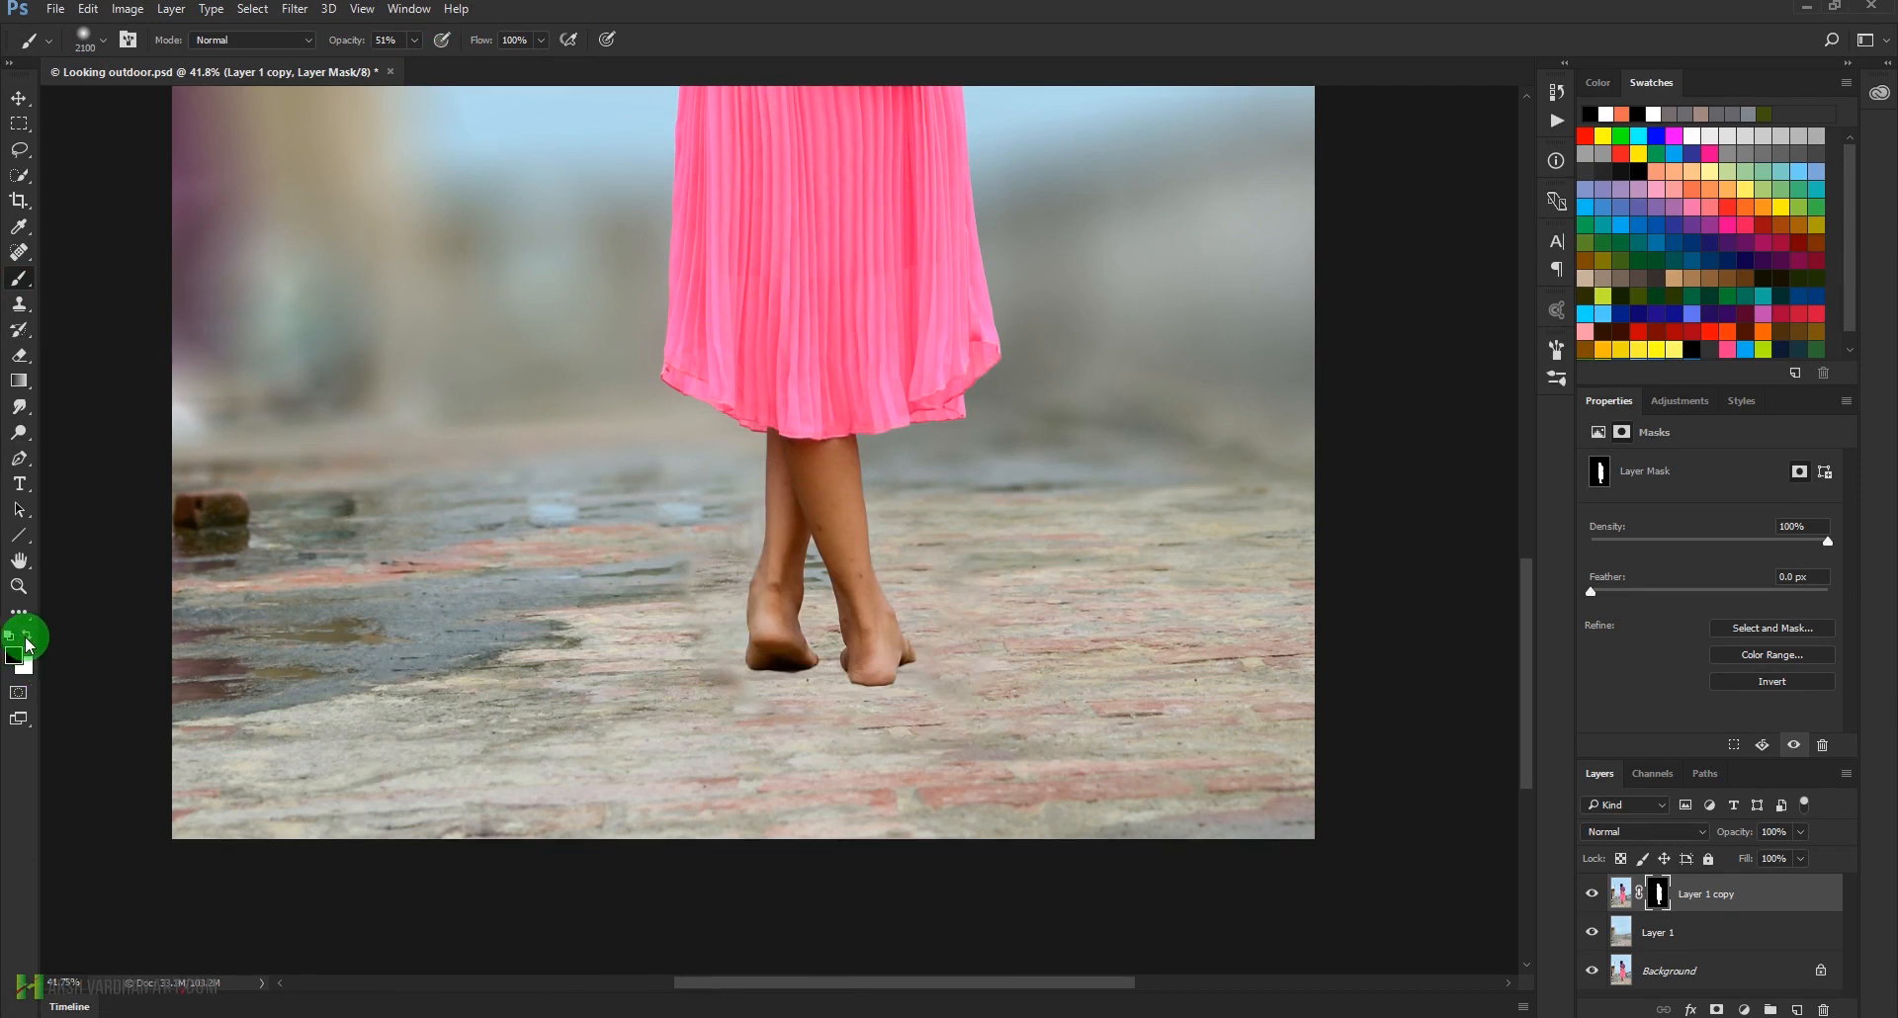
{"action": "key", "text": "bracketleft"}
{"action": "key", "text": "bracketleft"}
{"action": "key", "text": "bracketleft"}
{"action": "key", "text": "bracketleft"}
{"action": "key", "text": "bracketleft"}
{"action": "key", "text": "bracketleft"}
{"action": "key", "text": "bracketleft"}
{"action": "key", "text": "bracketleft"}
{"action": "key", "text": "bracketleft"}
{"action": "key", "text": "bracketleft"}
{"action": "key", "text": "bracketleft"}
{"action": "key", "text": "bracketleft"}
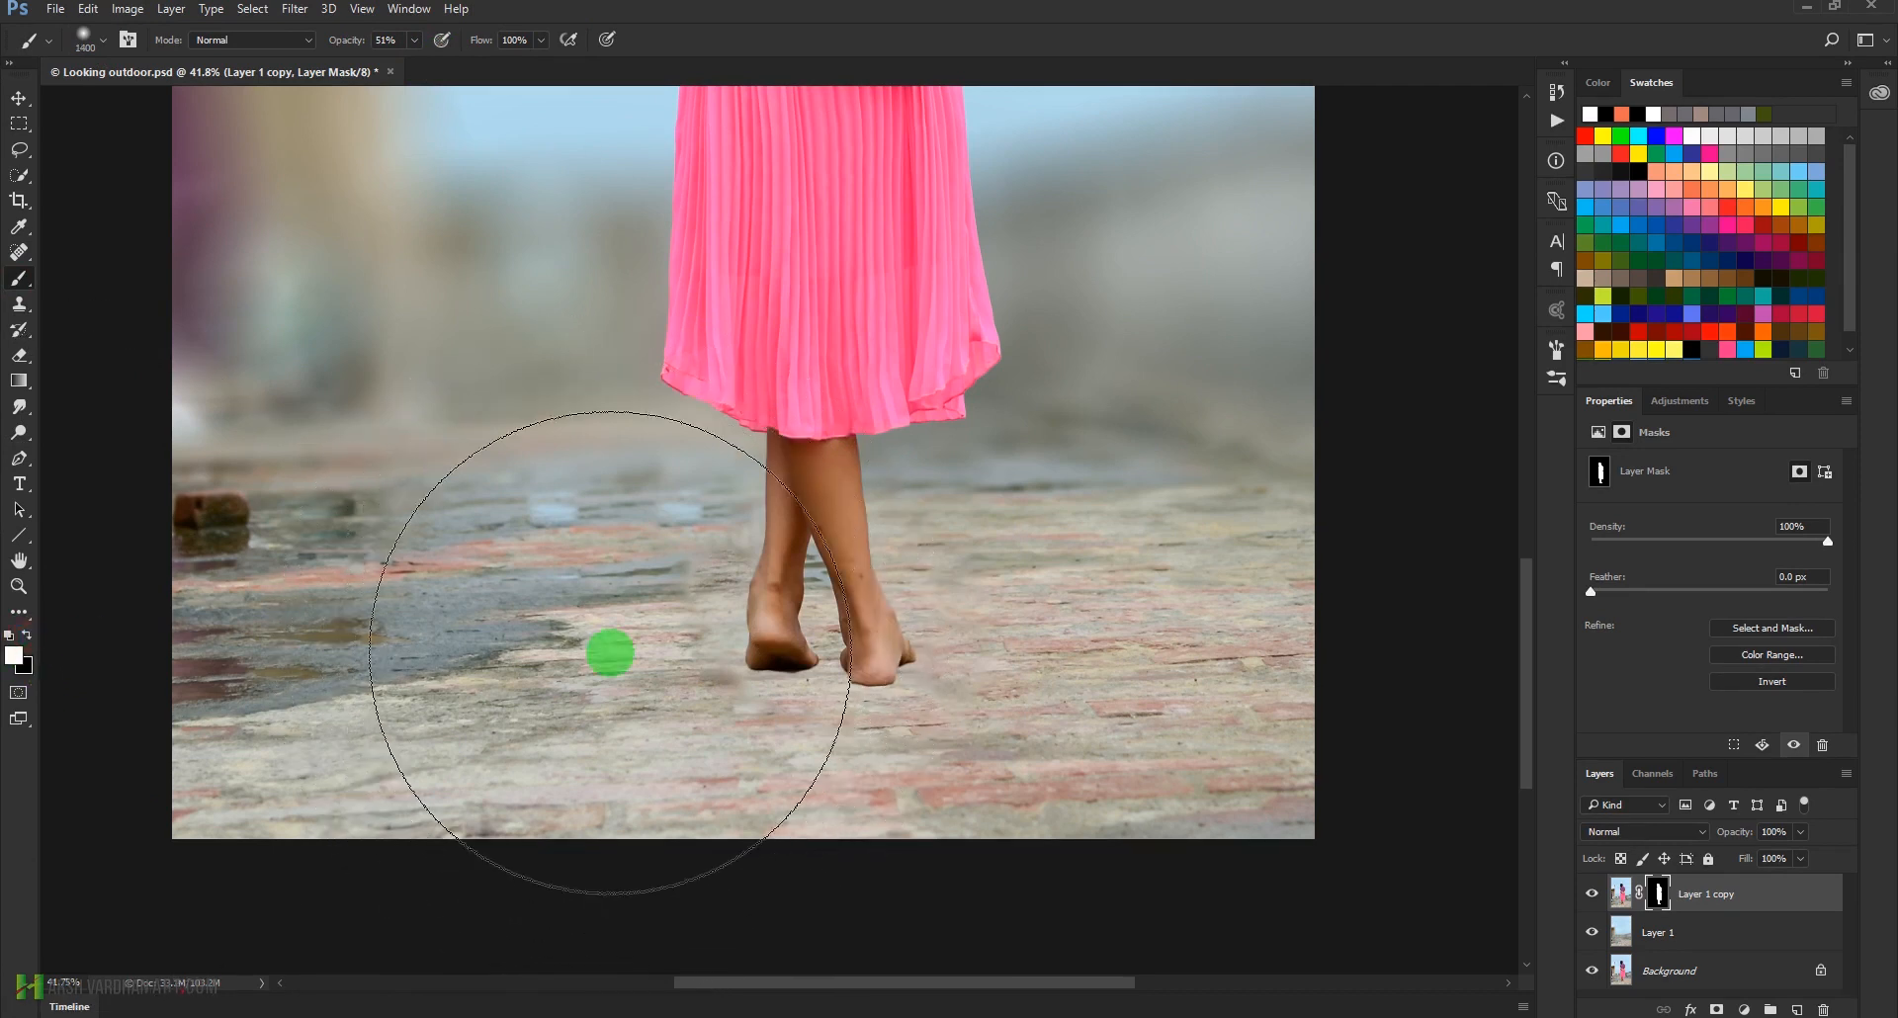
{"action": "key", "text": "bracketleft"}
{"action": "key", "text": "bracketleft"}
{"action": "key", "text": "bracketleft"}
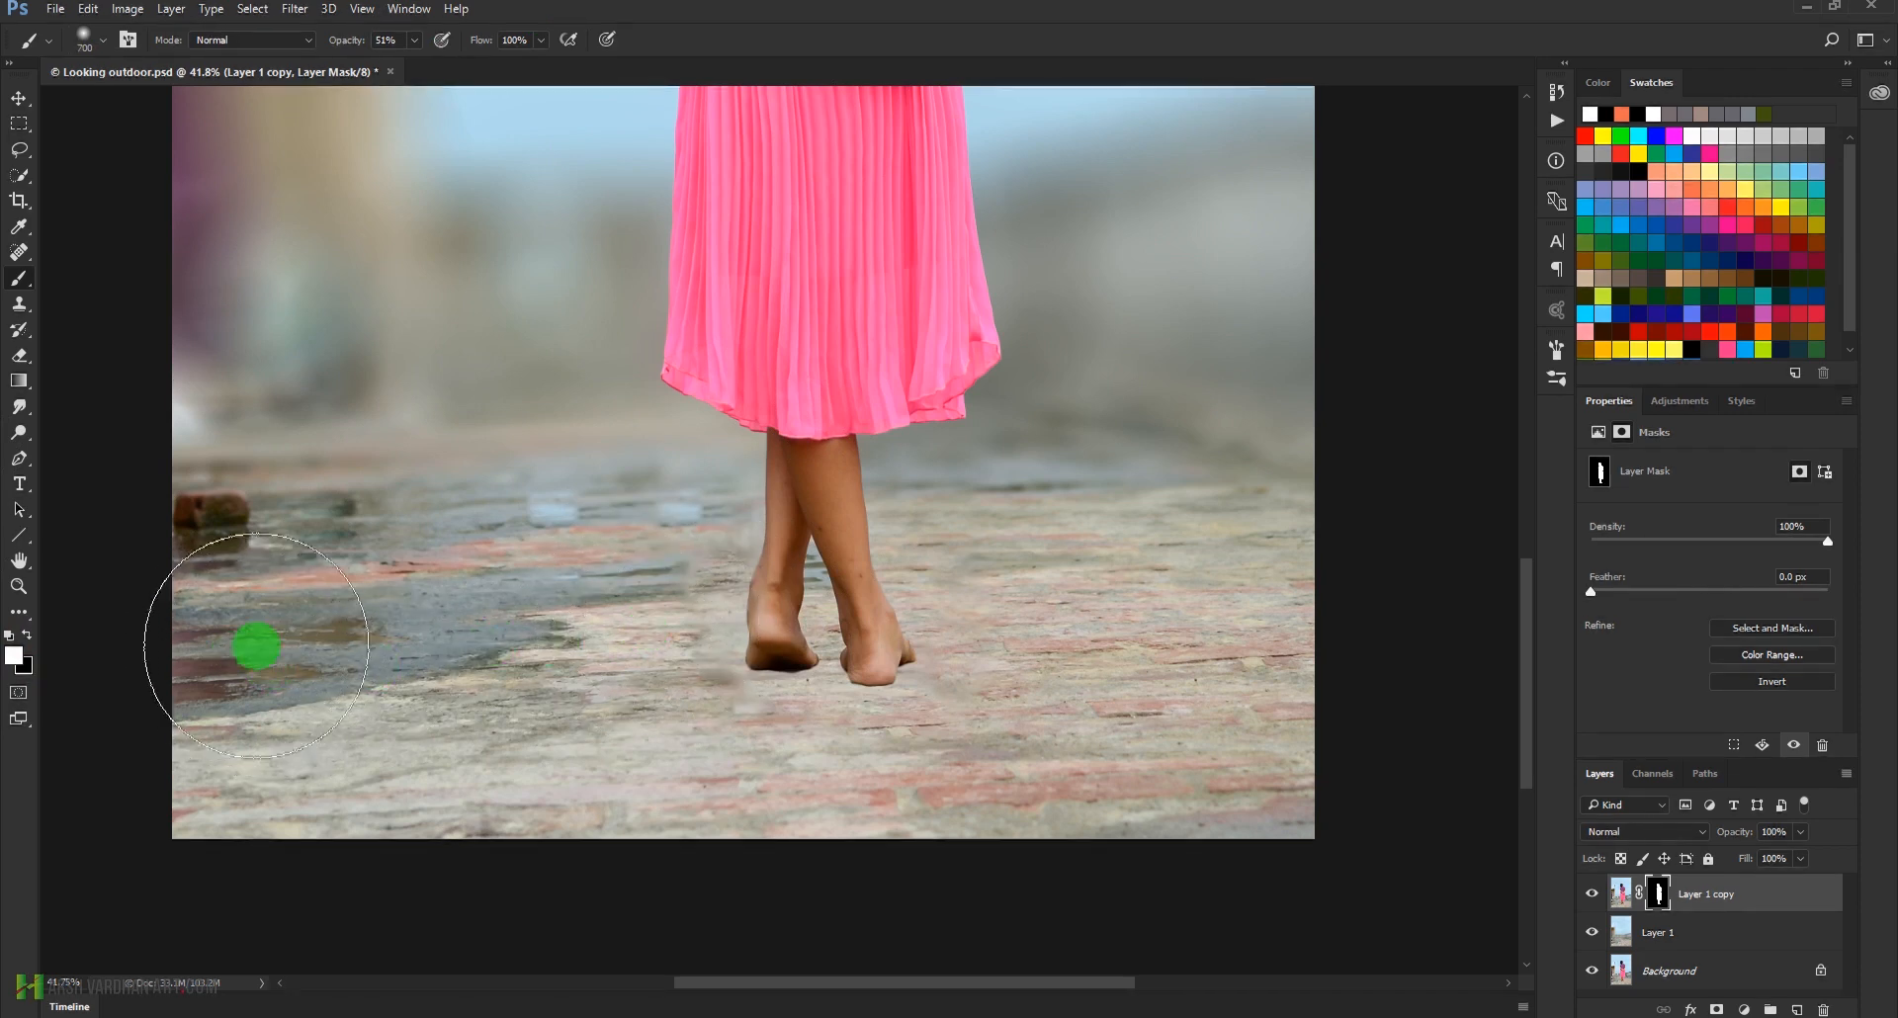
{"action": "key", "text": "bracketright"}
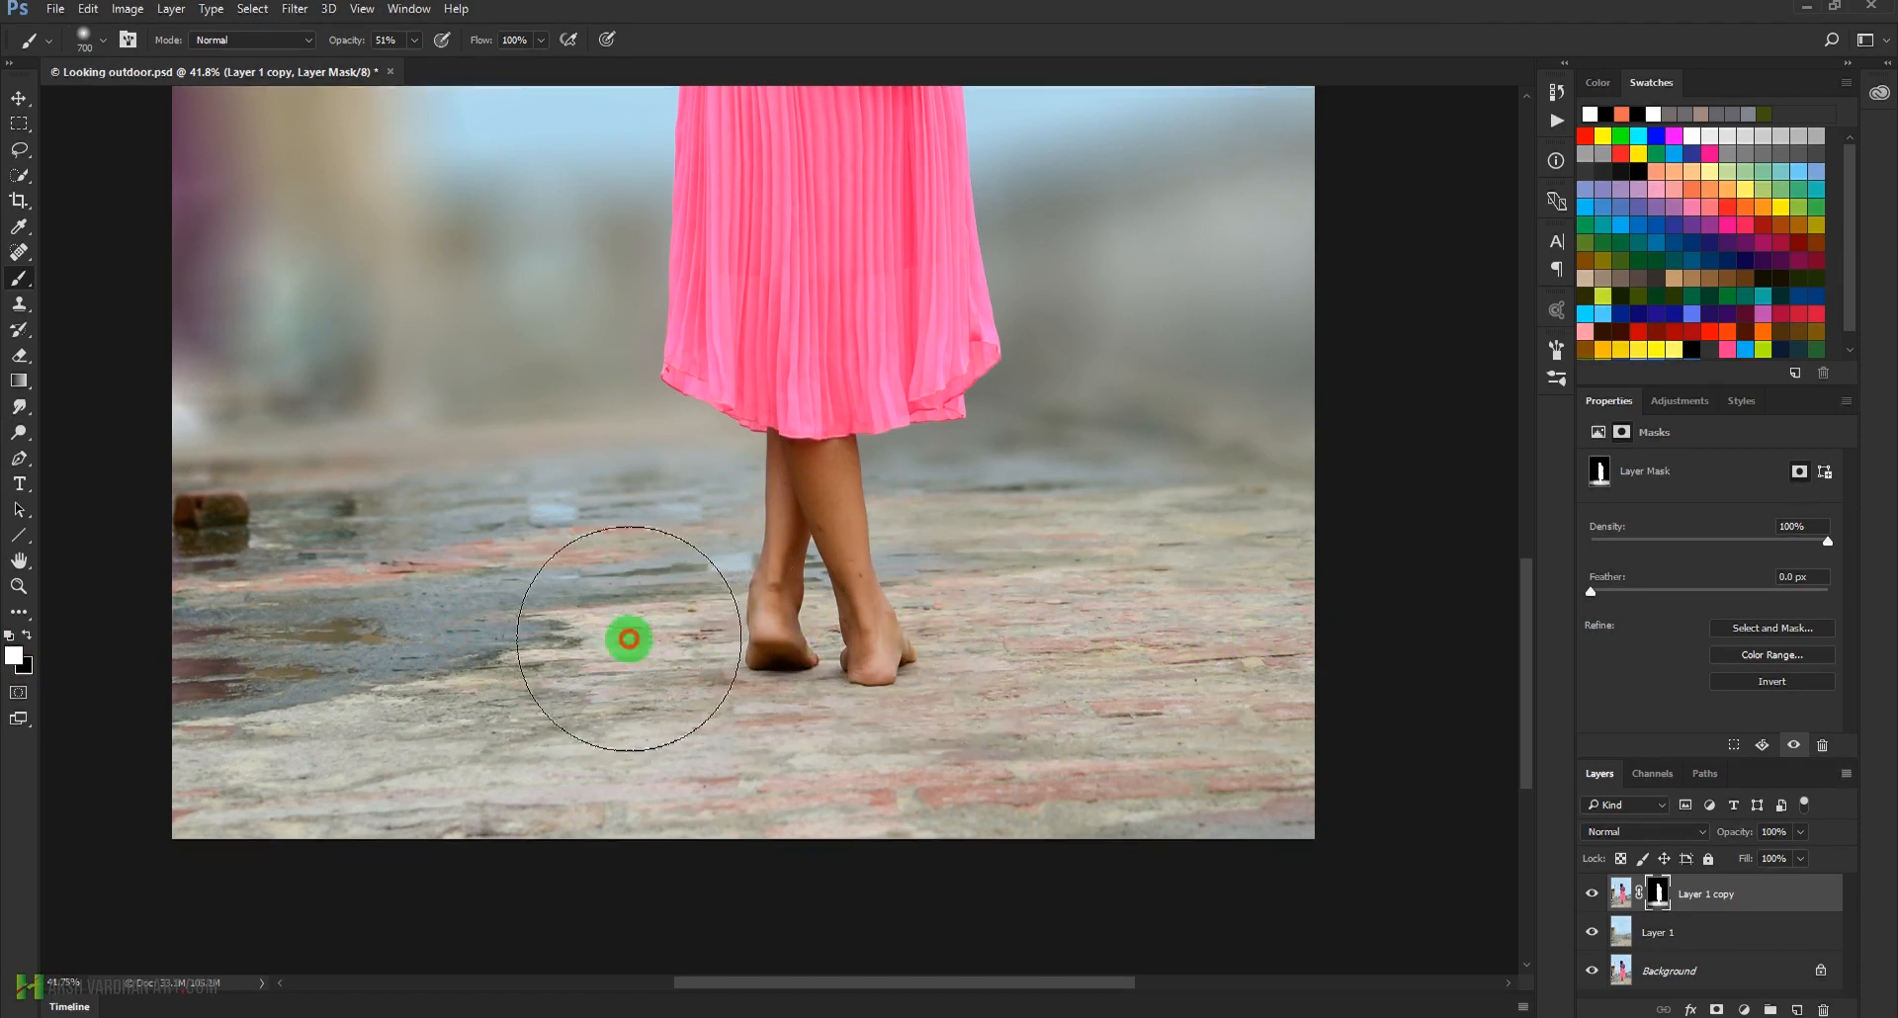
Examine Layer 1 copy's mask on its own, then restore the image view and check the whole photo
{"action": "left_click", "coordinate": [1657, 898]}
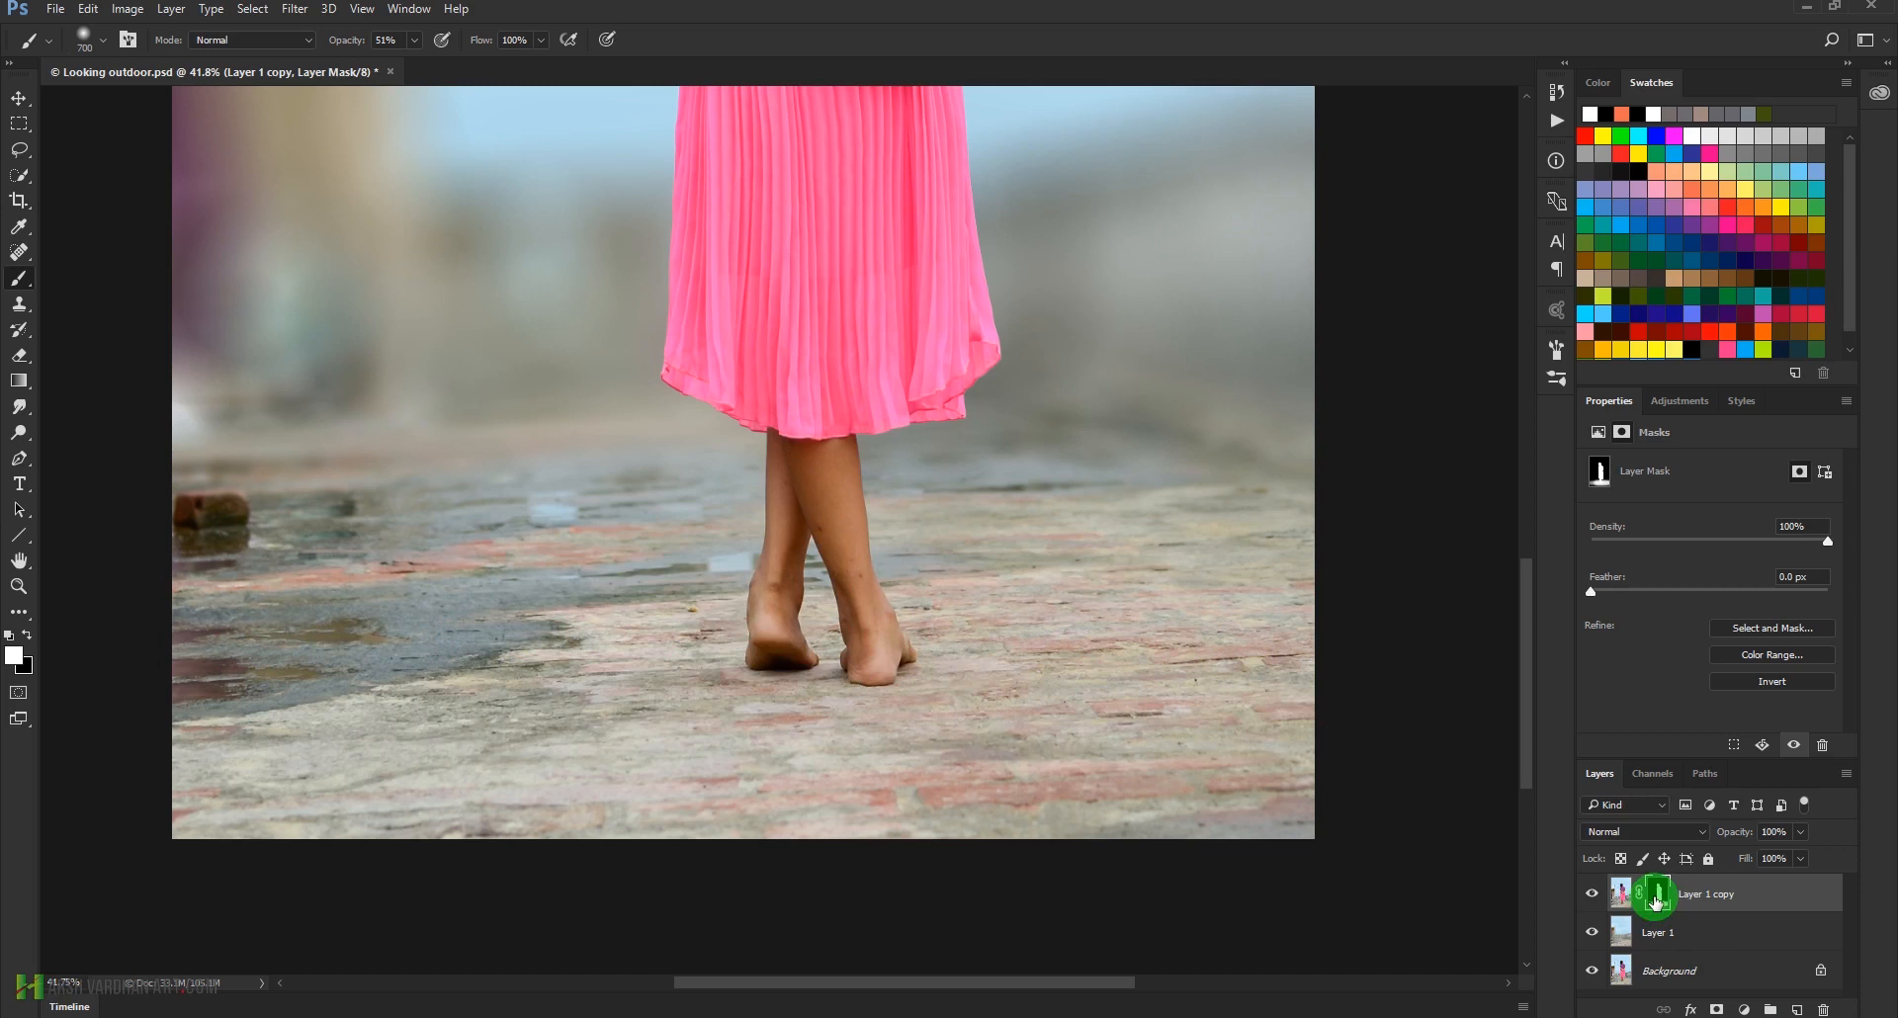
{"action": "left_click", "coordinate": [1662, 898], "text": "alt"}
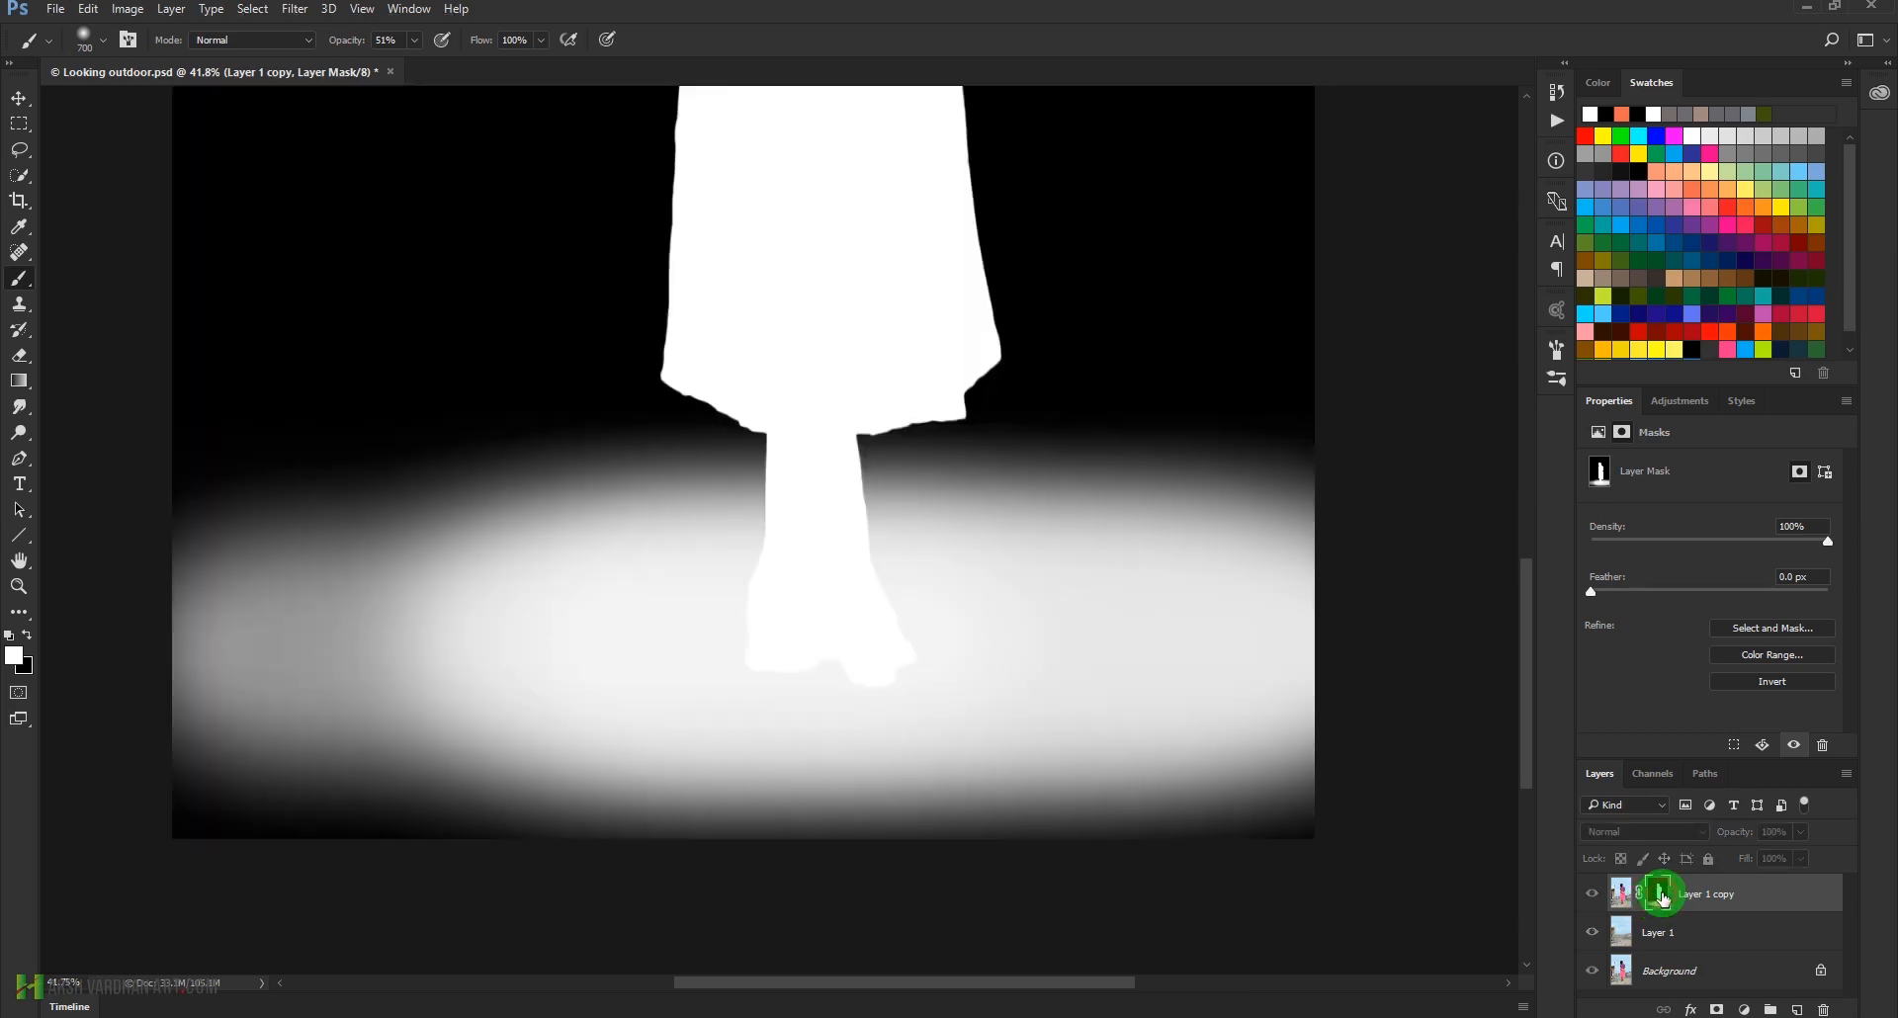
{"action": "left_click", "coordinate": [1662, 898], "text": "alt"}
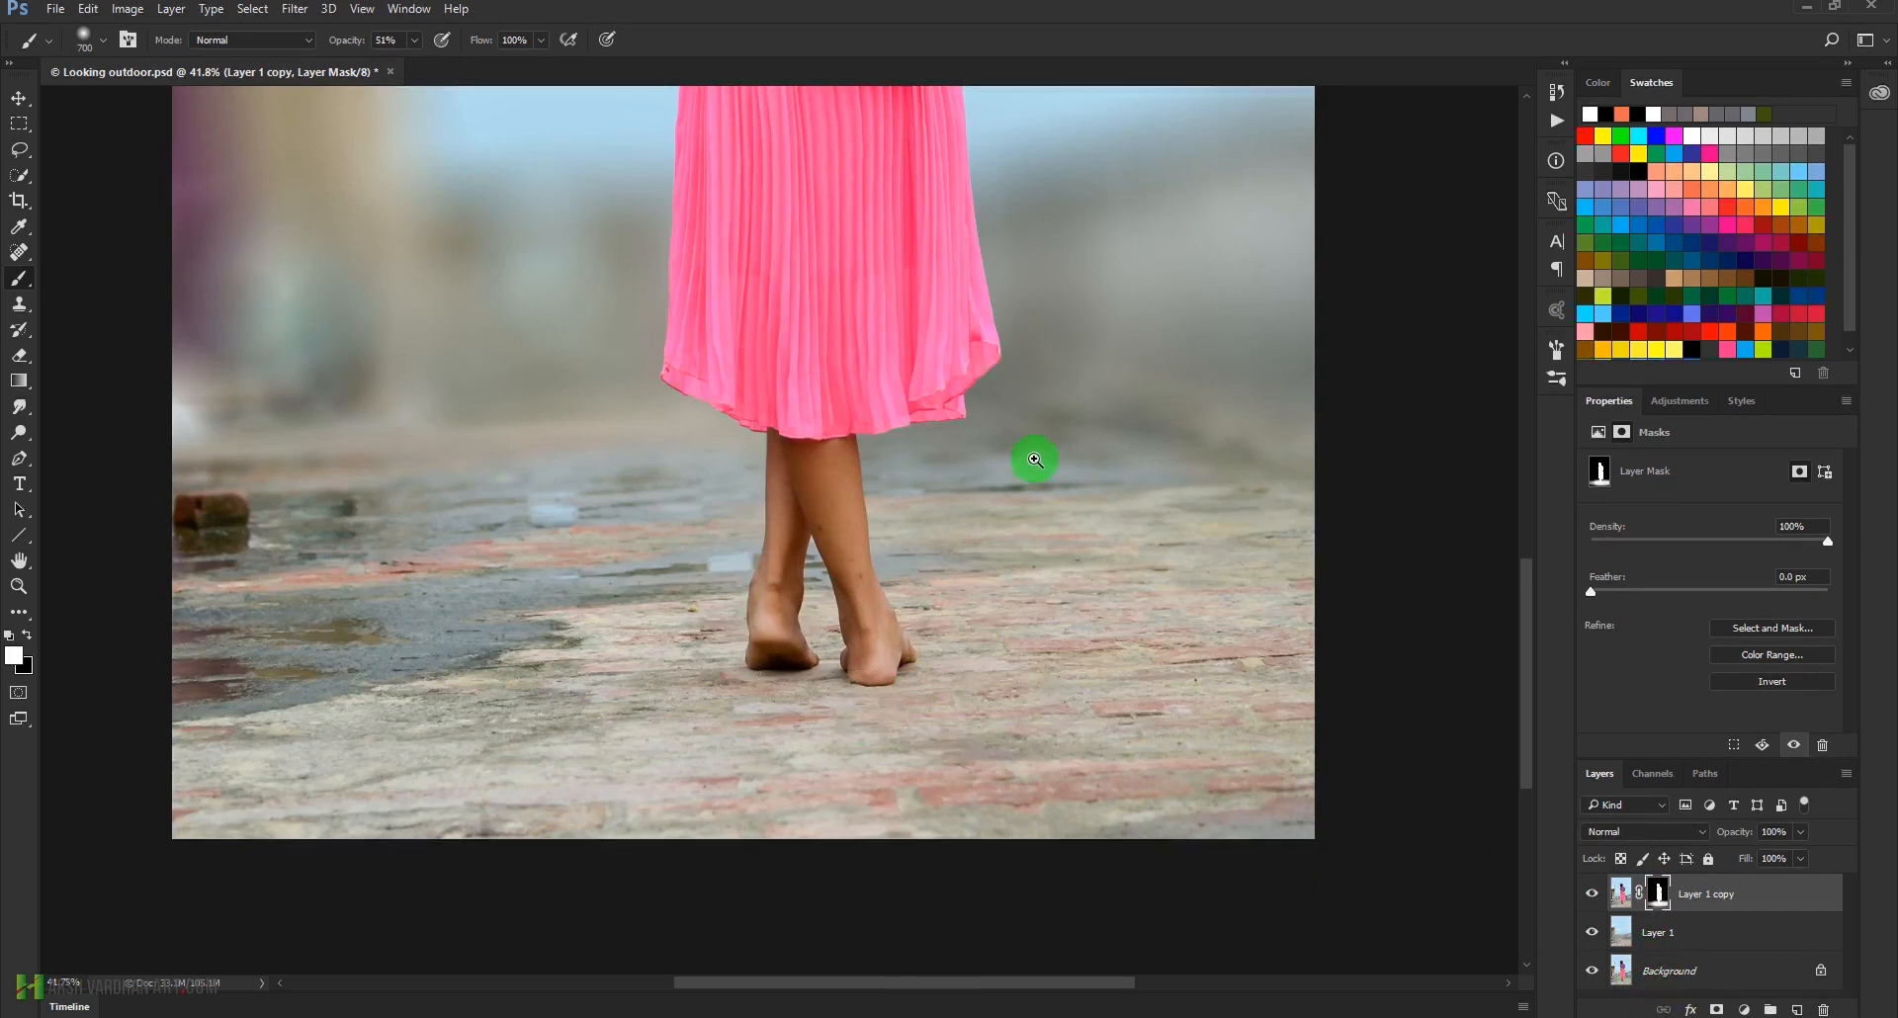
{"action": "left_click_drag", "start_coordinate": [1030, 457], "coordinate": [898, 479]}
{"action": "left_click_drag", "start_coordinate": [786, 785], "coordinate": [821, 842]}
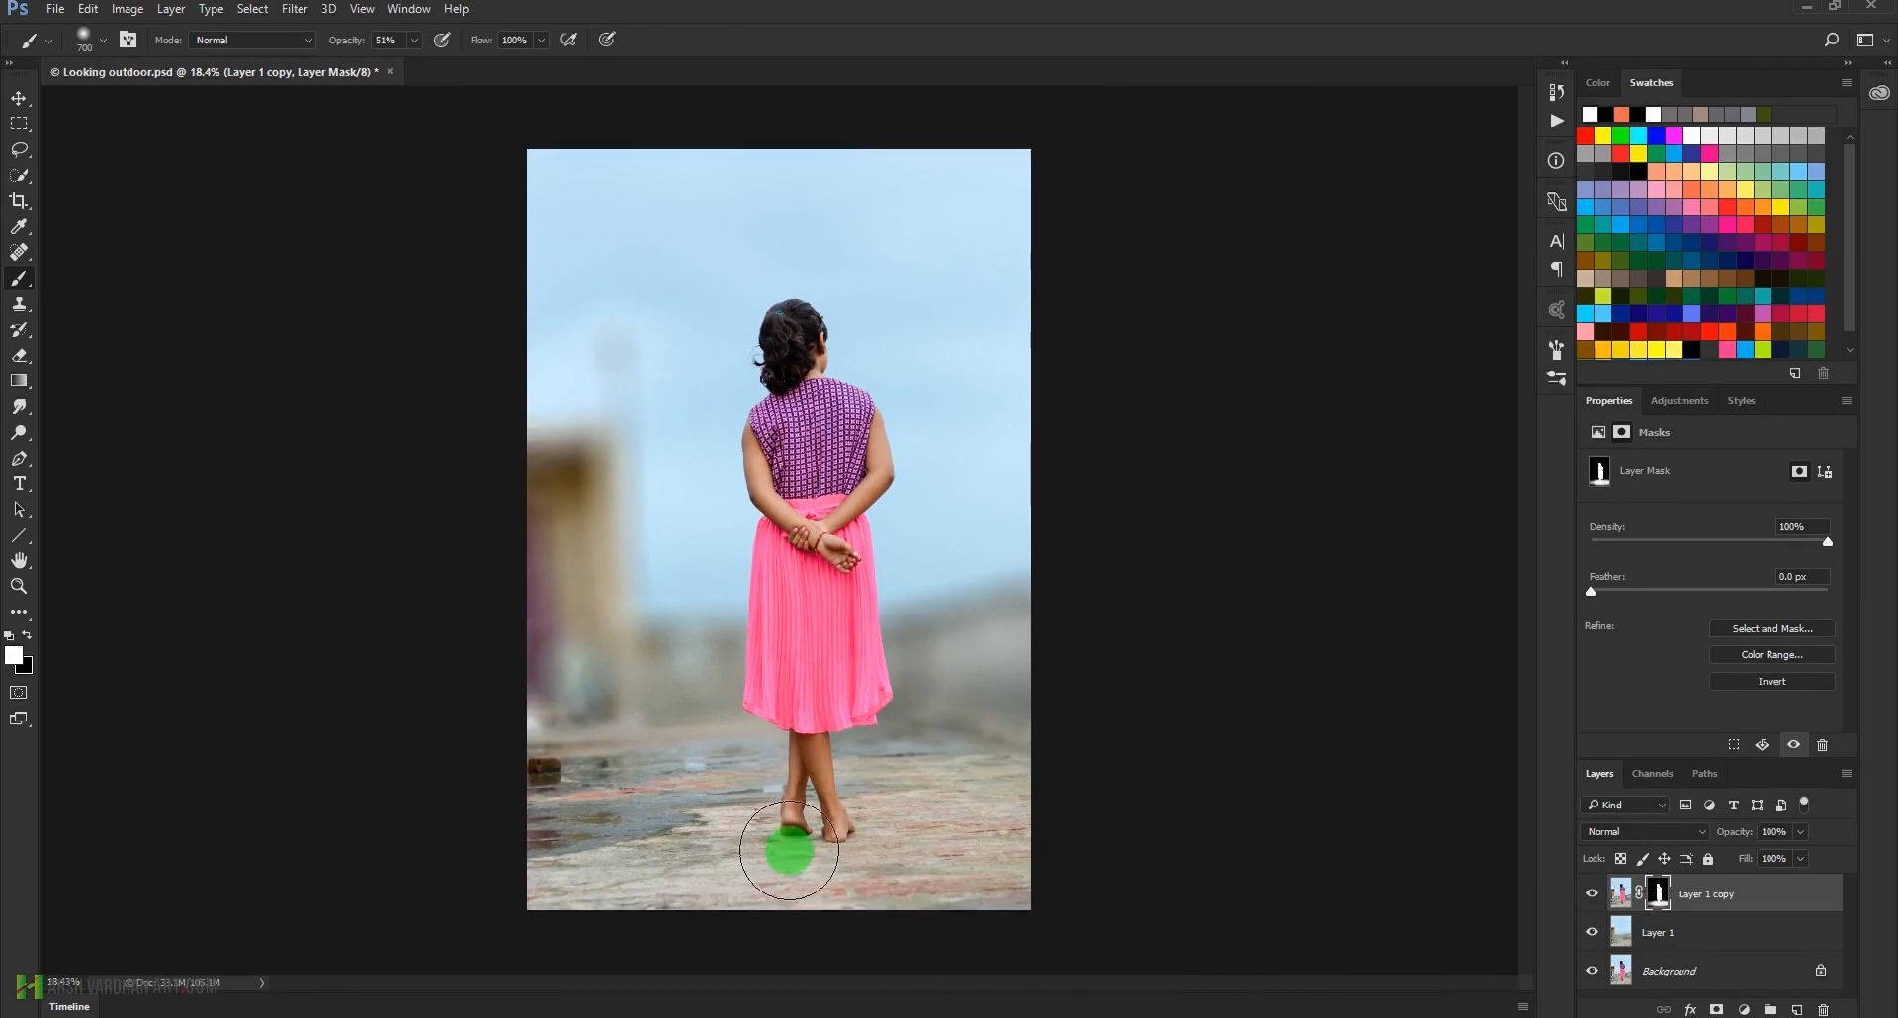
Add a new layer above Layer 1 and set the brush to black at 10% opacity
{"action": "left_click", "coordinate": [1664, 937]}
{"action": "left_click", "coordinate": [1795, 1010]}
{"action": "scroll", "coordinate": [781, 825], "scroll_direction": "up", "scroll_amount": 4}
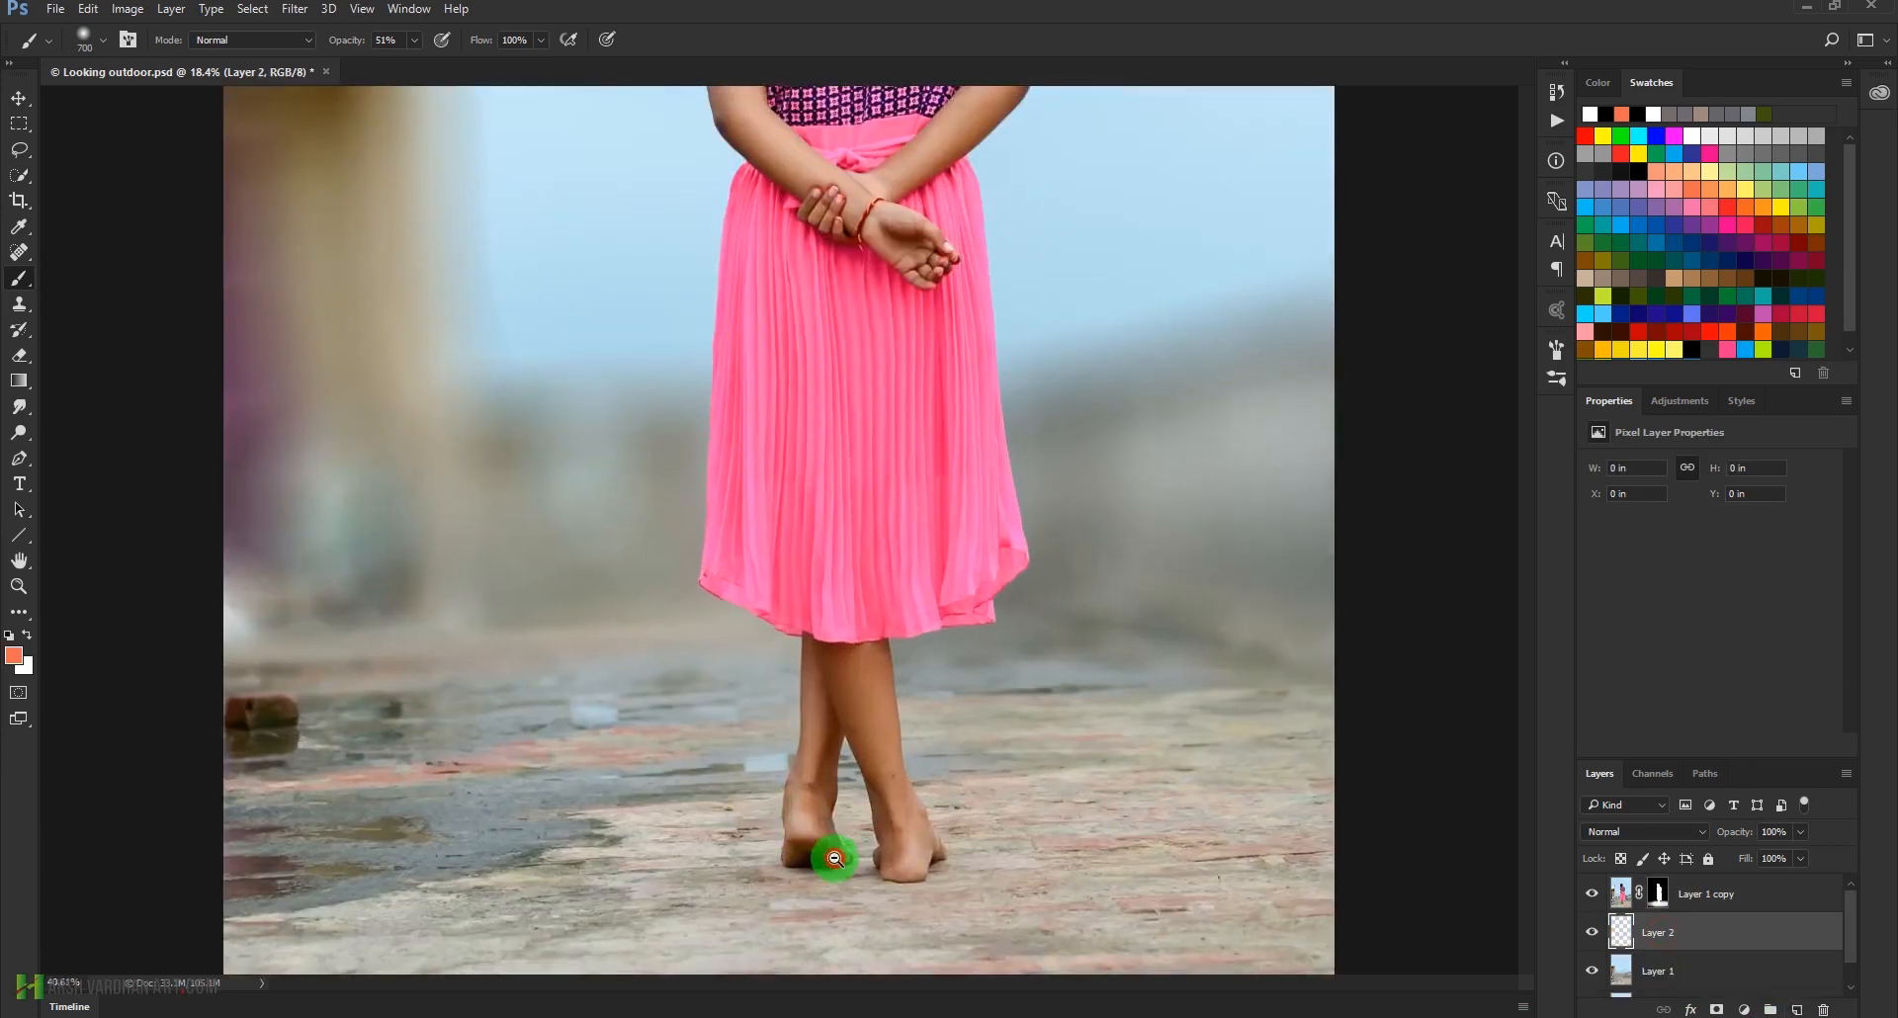
{"action": "key", "text": "d"}
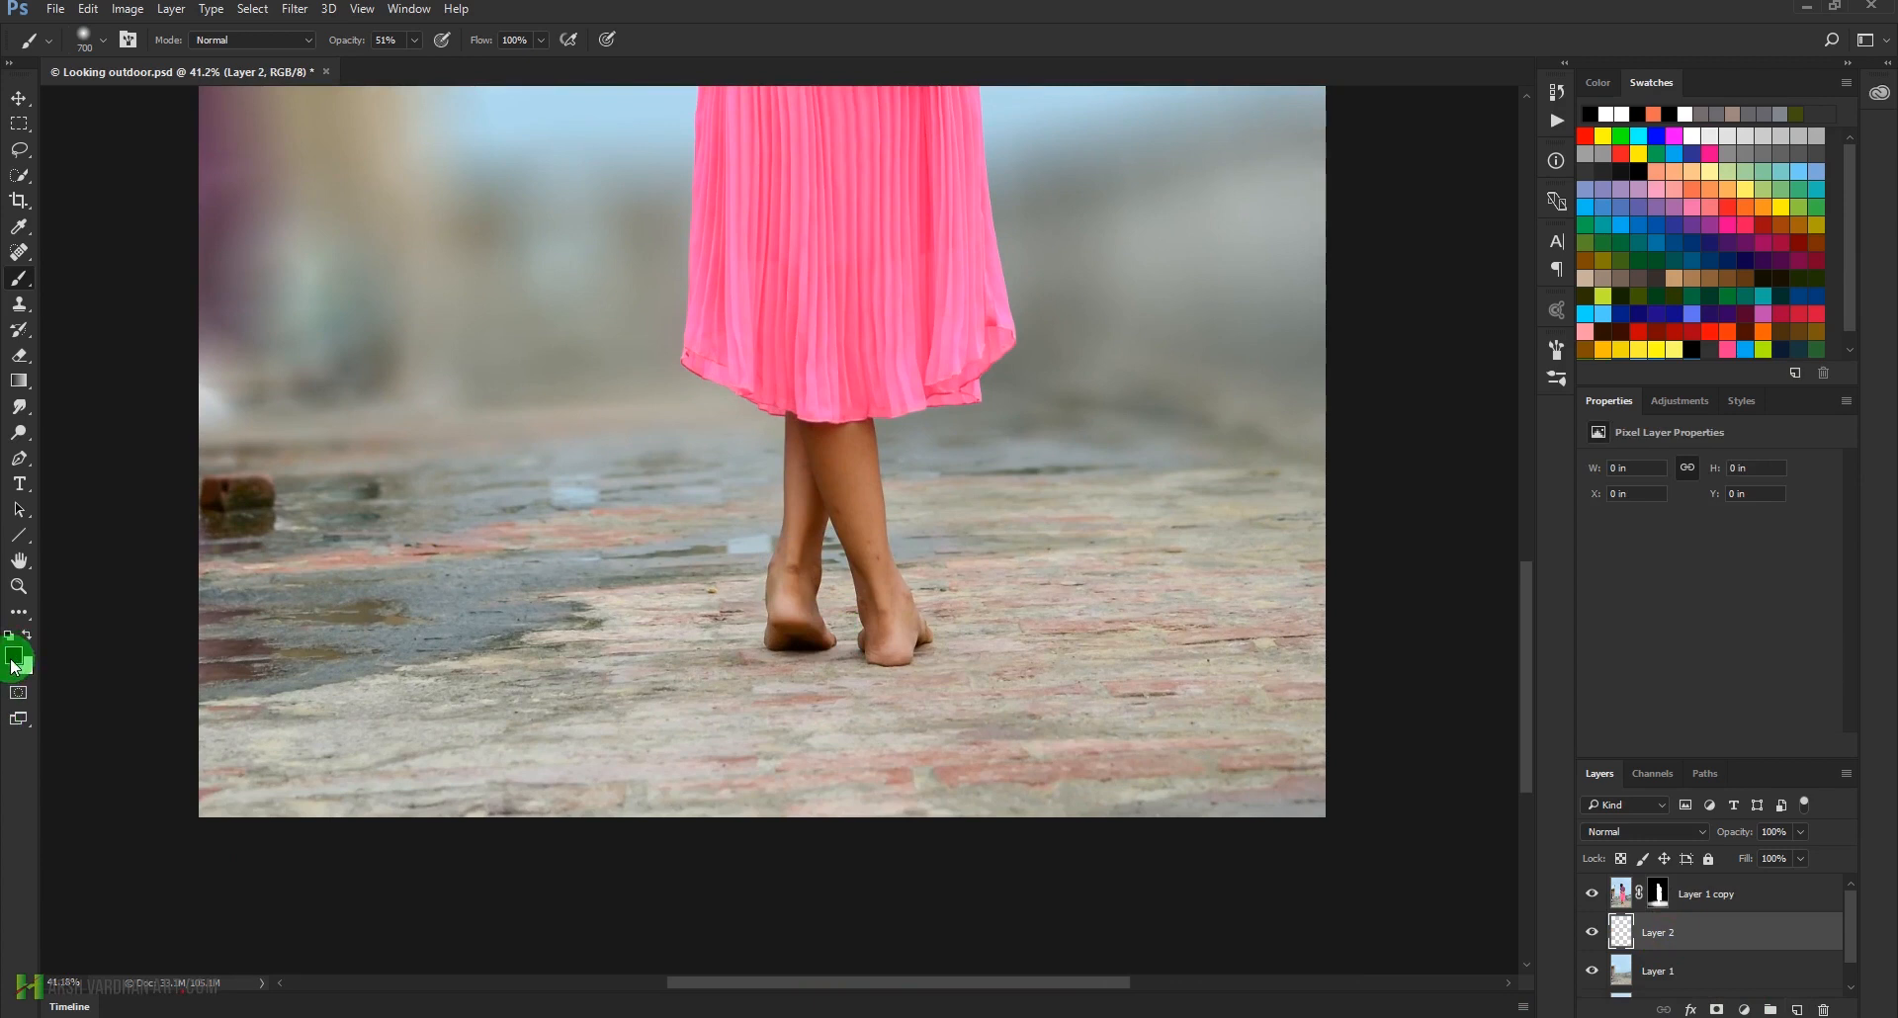
{"action": "key", "text": "1"}
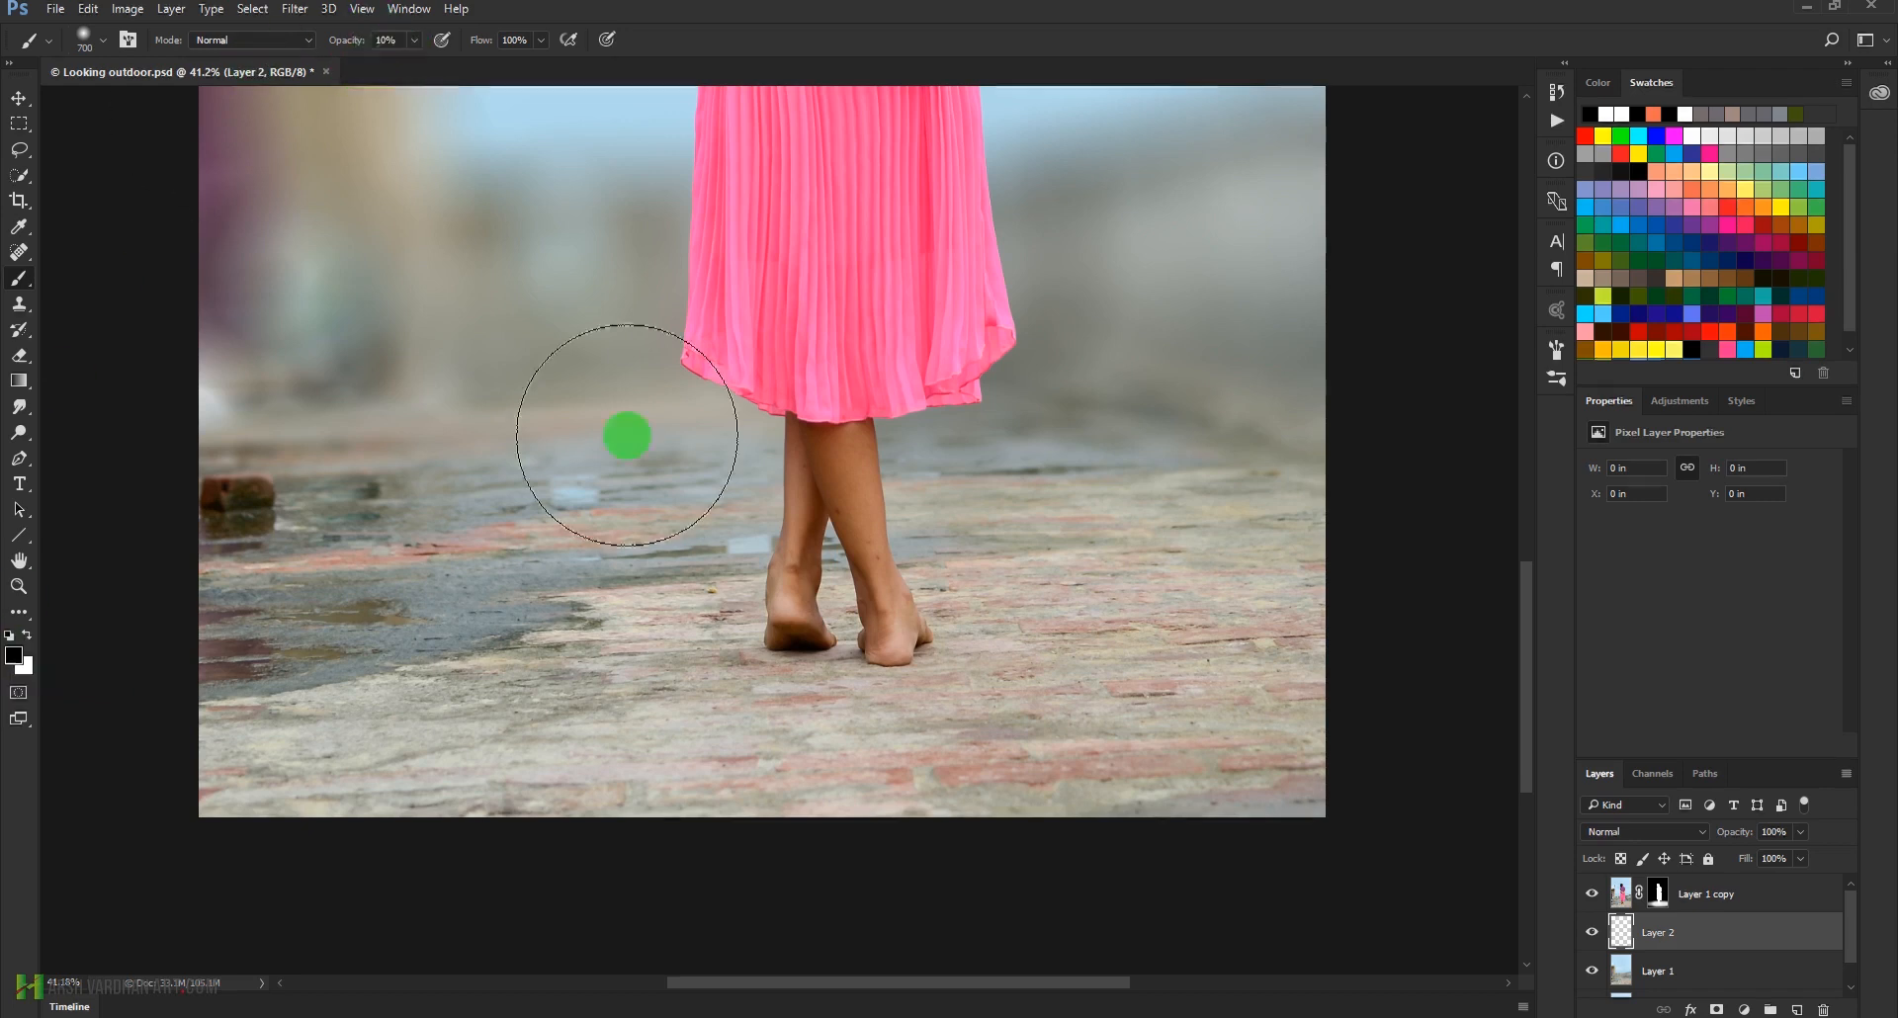
Paint a soft shadow under the girl's feet on Layer 2 with a 300 px brush, moving the layer above Layer 1 copy
{"action": "key", "text": "bracketleft"}
{"action": "key", "text": "bracketleft"}
{"action": "key", "text": "bracketleft"}
{"action": "key", "text": "bracketleft"}
{"action": "key", "text": "bracketleft"}
{"action": "key", "text": "bracketleft"}
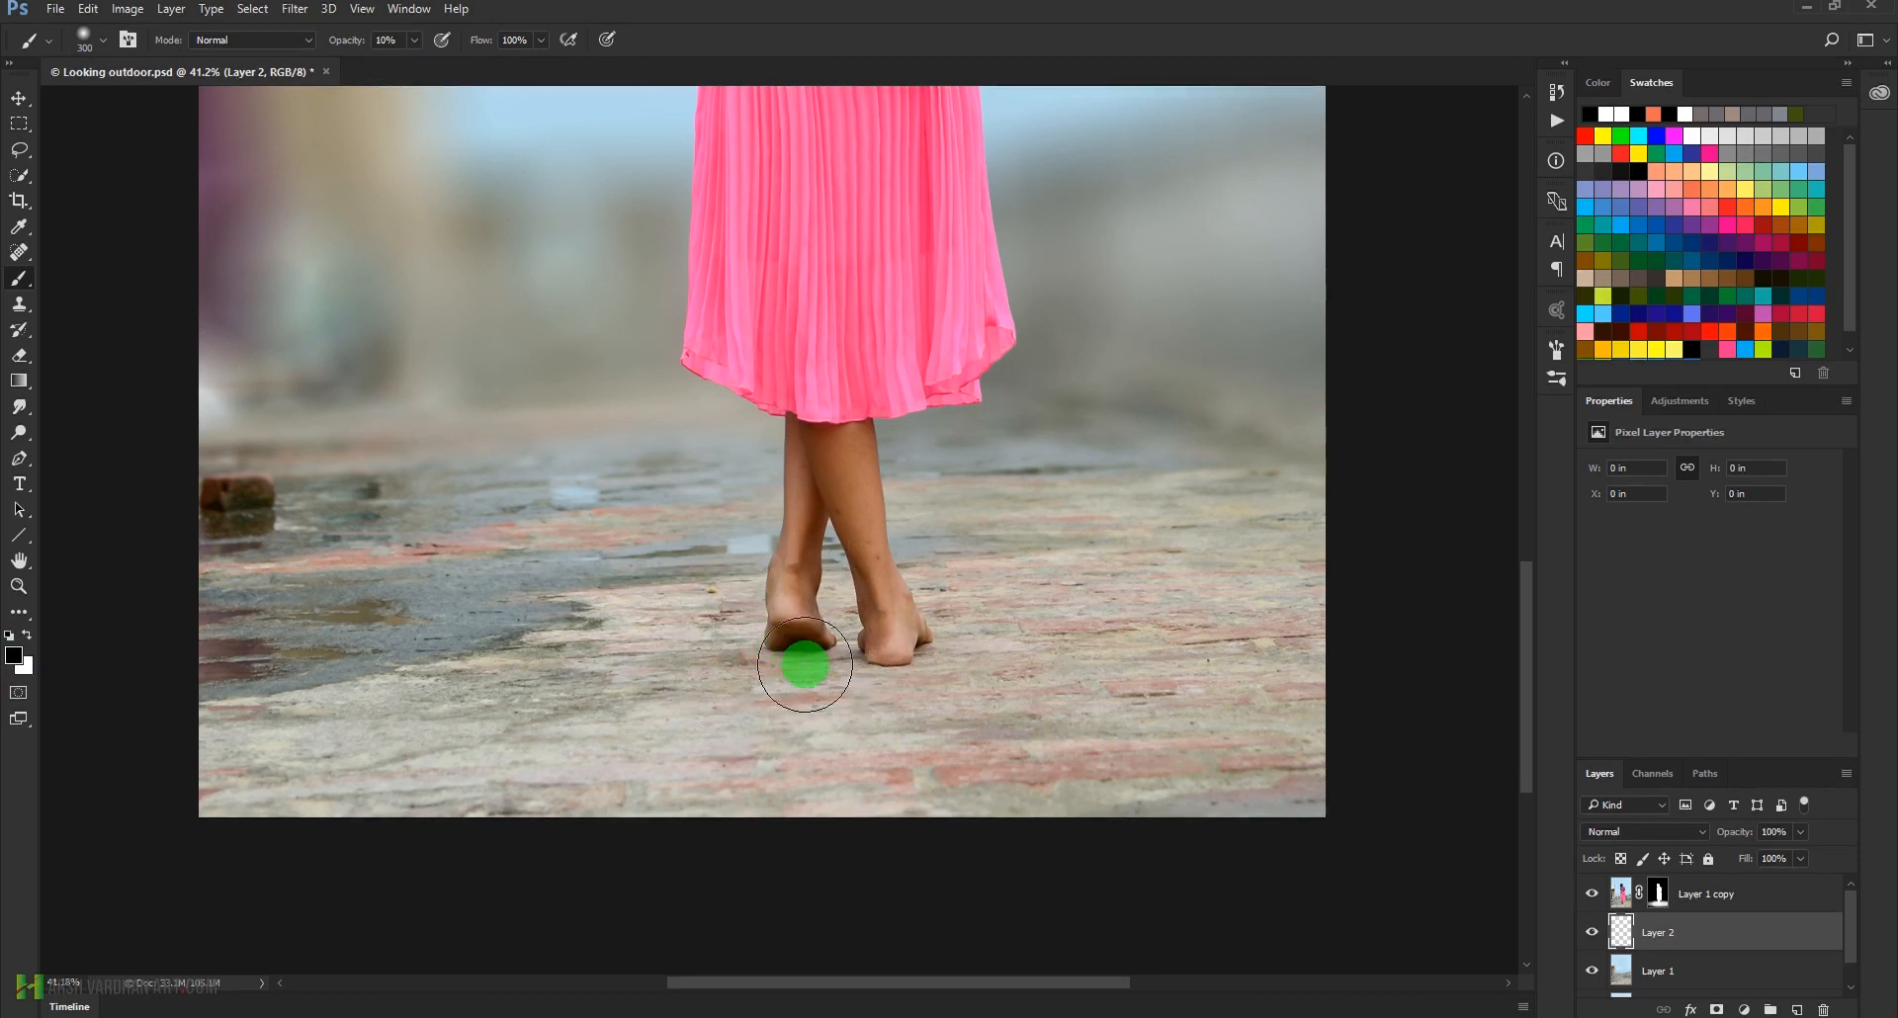
{"action": "left_click", "coordinate": [796, 657]}
{"action": "mouse_move", "coordinate": [796, 657]}
{"action": "left_mouse_down"}
{"action": "mouse_move", "coordinate": [864, 670]}
{"action": "mouse_move", "coordinate": [781, 659]}
{"action": "mouse_move", "coordinate": [797, 657]}
{"action": "left_mouse_up"}
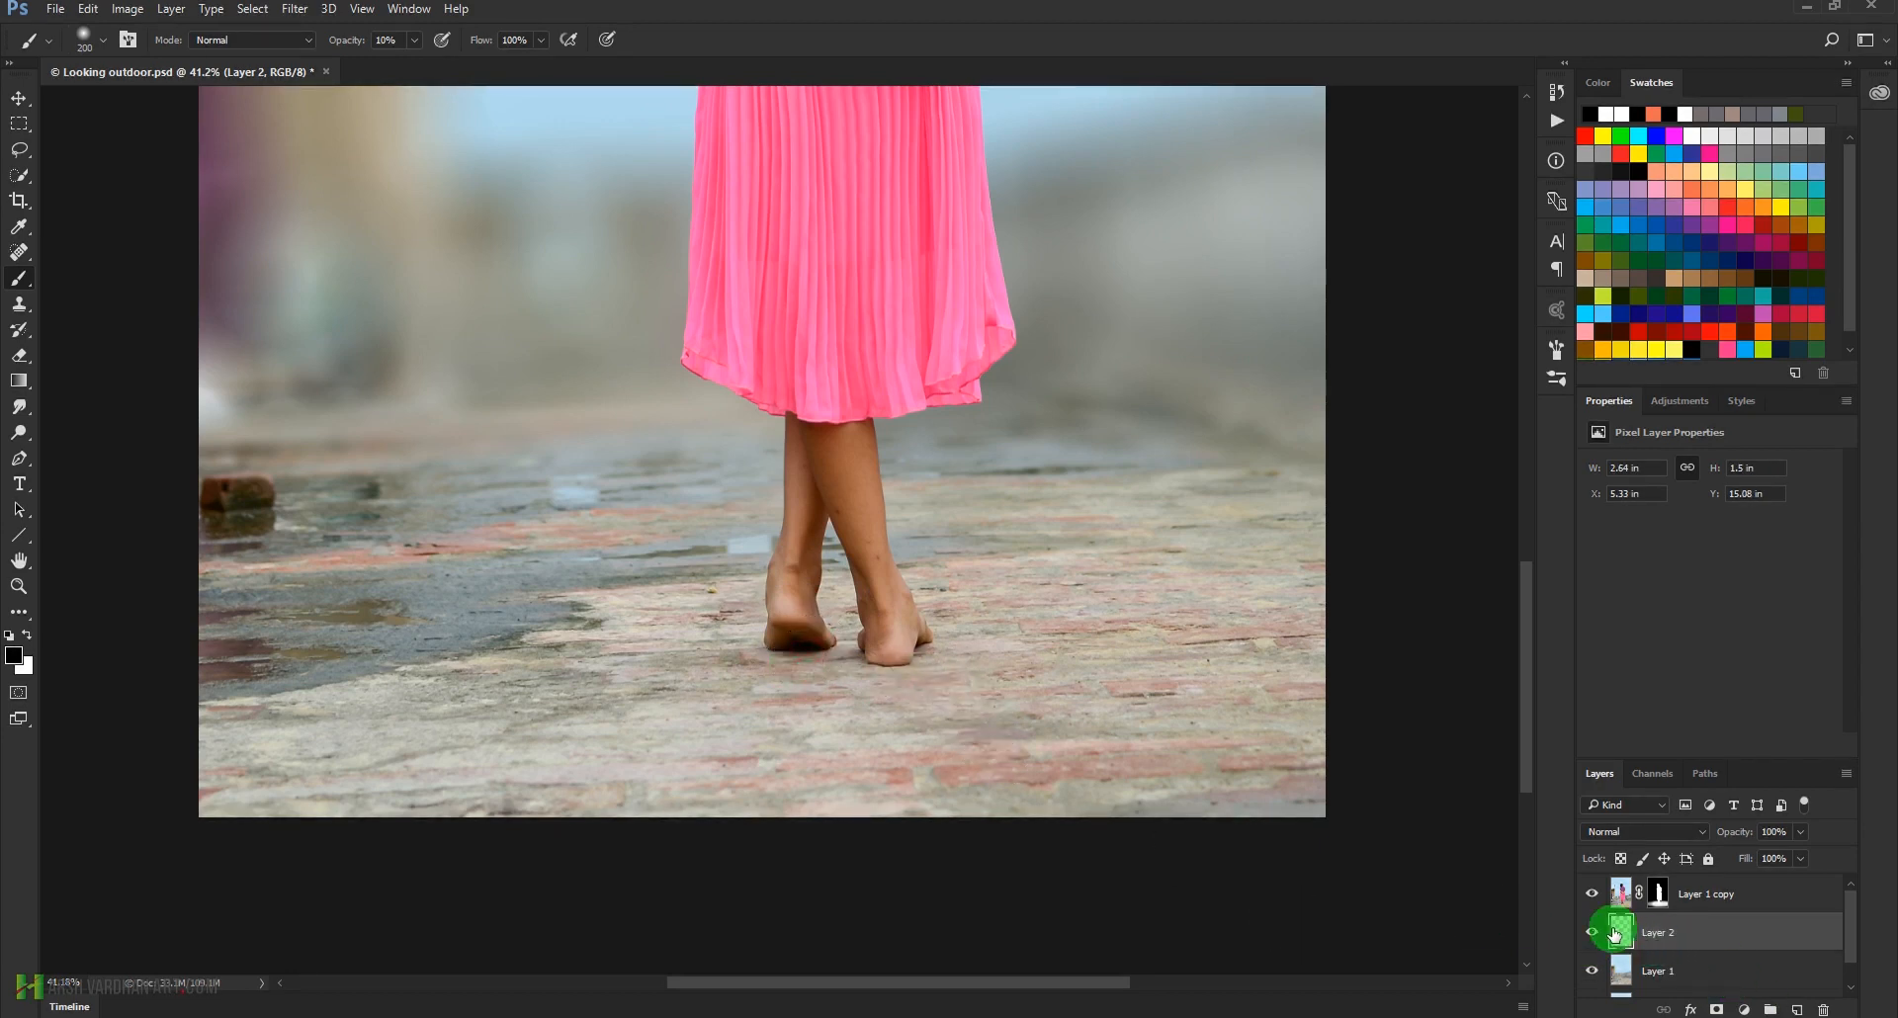
{"action": "left_click_drag", "start_coordinate": [1618, 934], "coordinate": [1621, 890]}
{"action": "mouse_move", "coordinate": [796, 648]}
{"action": "left_mouse_down"}
{"action": "mouse_move", "coordinate": [832, 704]}
{"action": "mouse_move", "coordinate": [699, 827]}
{"action": "mouse_move", "coordinate": [657, 793]}
{"action": "mouse_move", "coordinate": [903, 686]}
{"action": "left_mouse_up"}
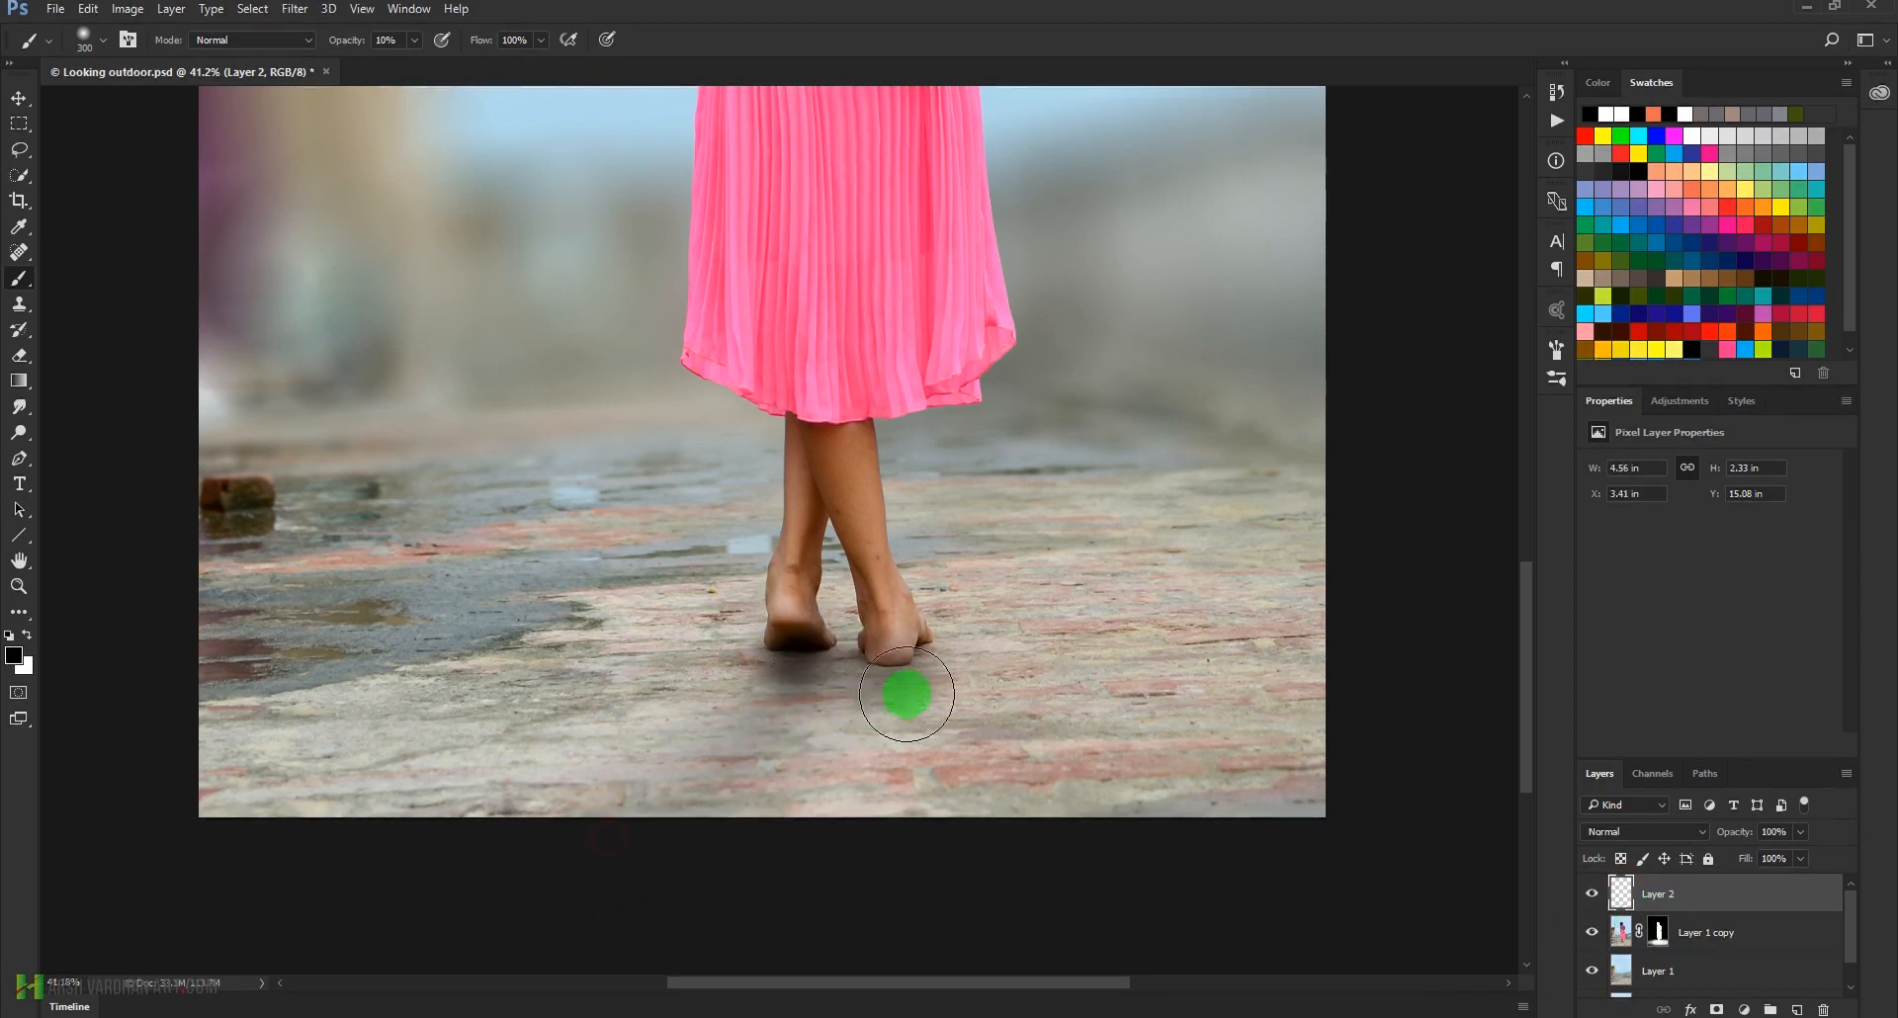
{"action": "left_click_drag", "start_coordinate": [1125, 682], "coordinate": [881, 721]}
Set Layer 2's opacity to 72% and save the document
{"action": "left_click", "coordinate": [1808, 911]}
{"action": "left_click", "coordinate": [1779, 828]}
{"action": "left_click_drag", "start_coordinate": [1801, 832], "coordinate": [1769, 863]}
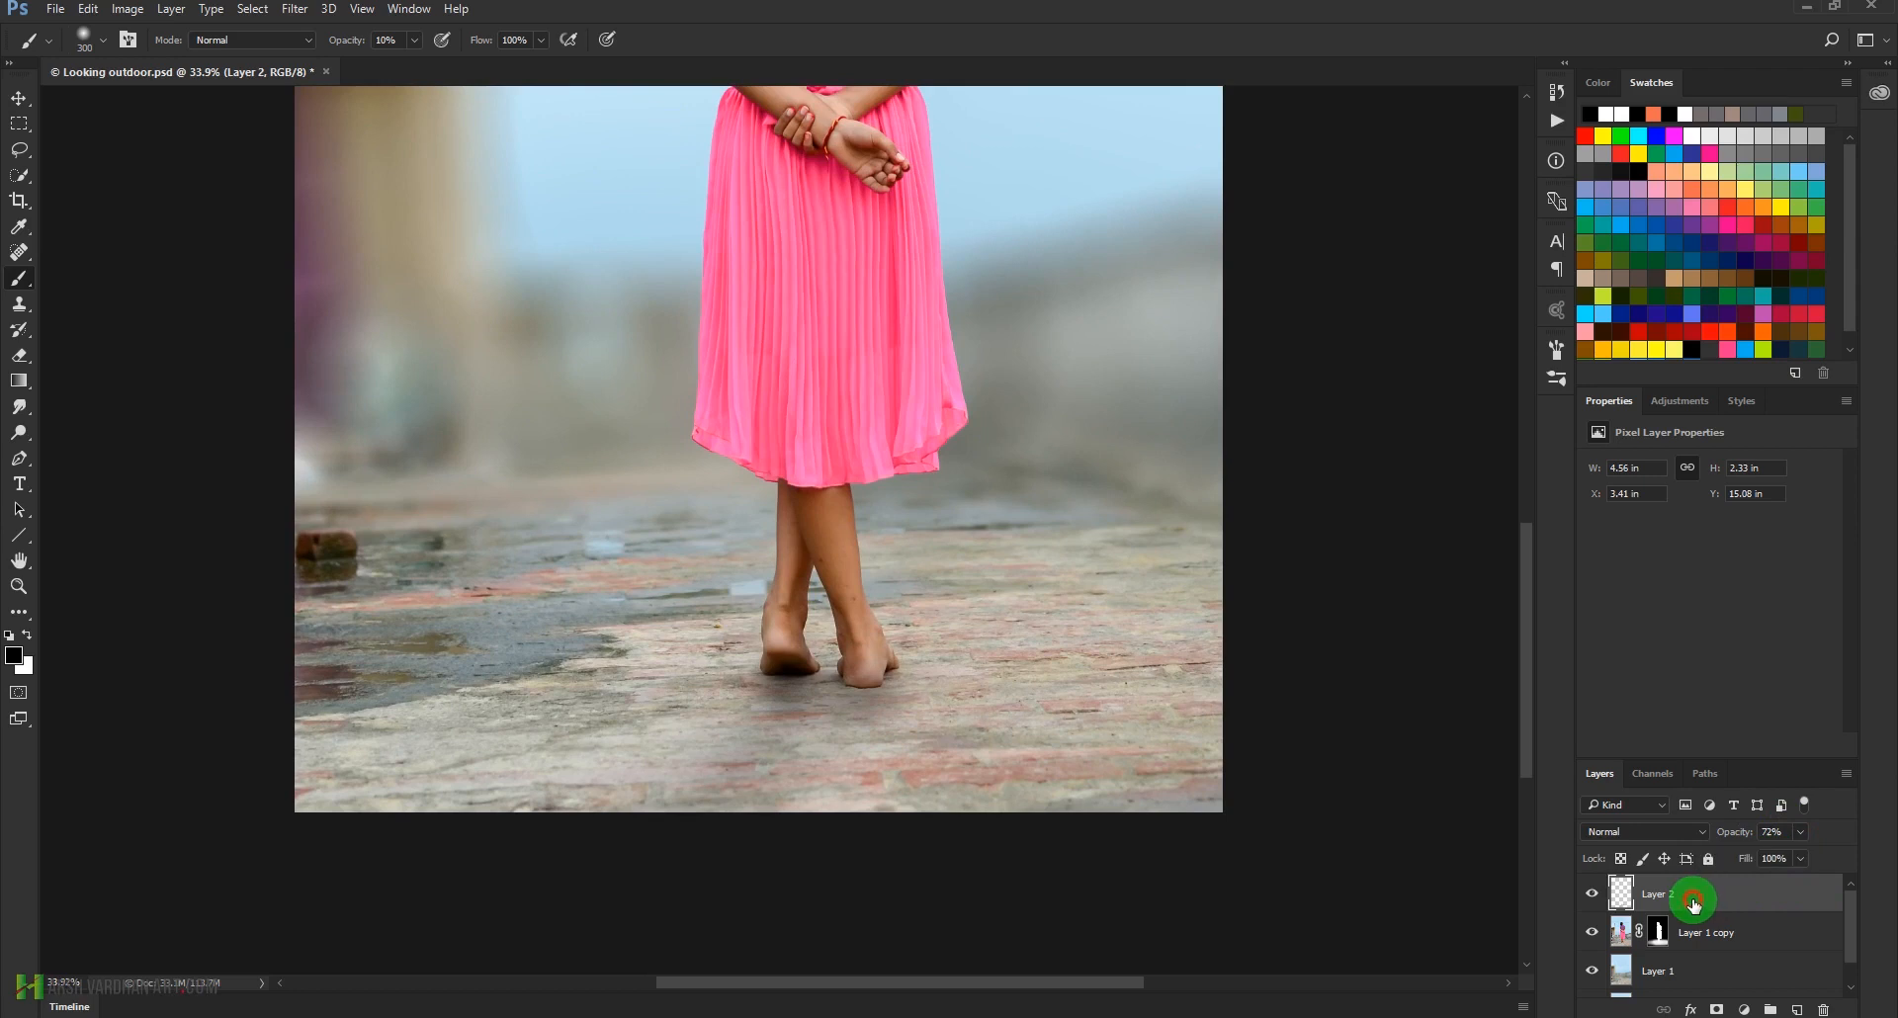
{"action": "left_click_drag", "start_coordinate": [1021, 513], "coordinate": [867, 621]}
{"action": "left_click_drag", "start_coordinate": [763, 729], "coordinate": [851, 781]}
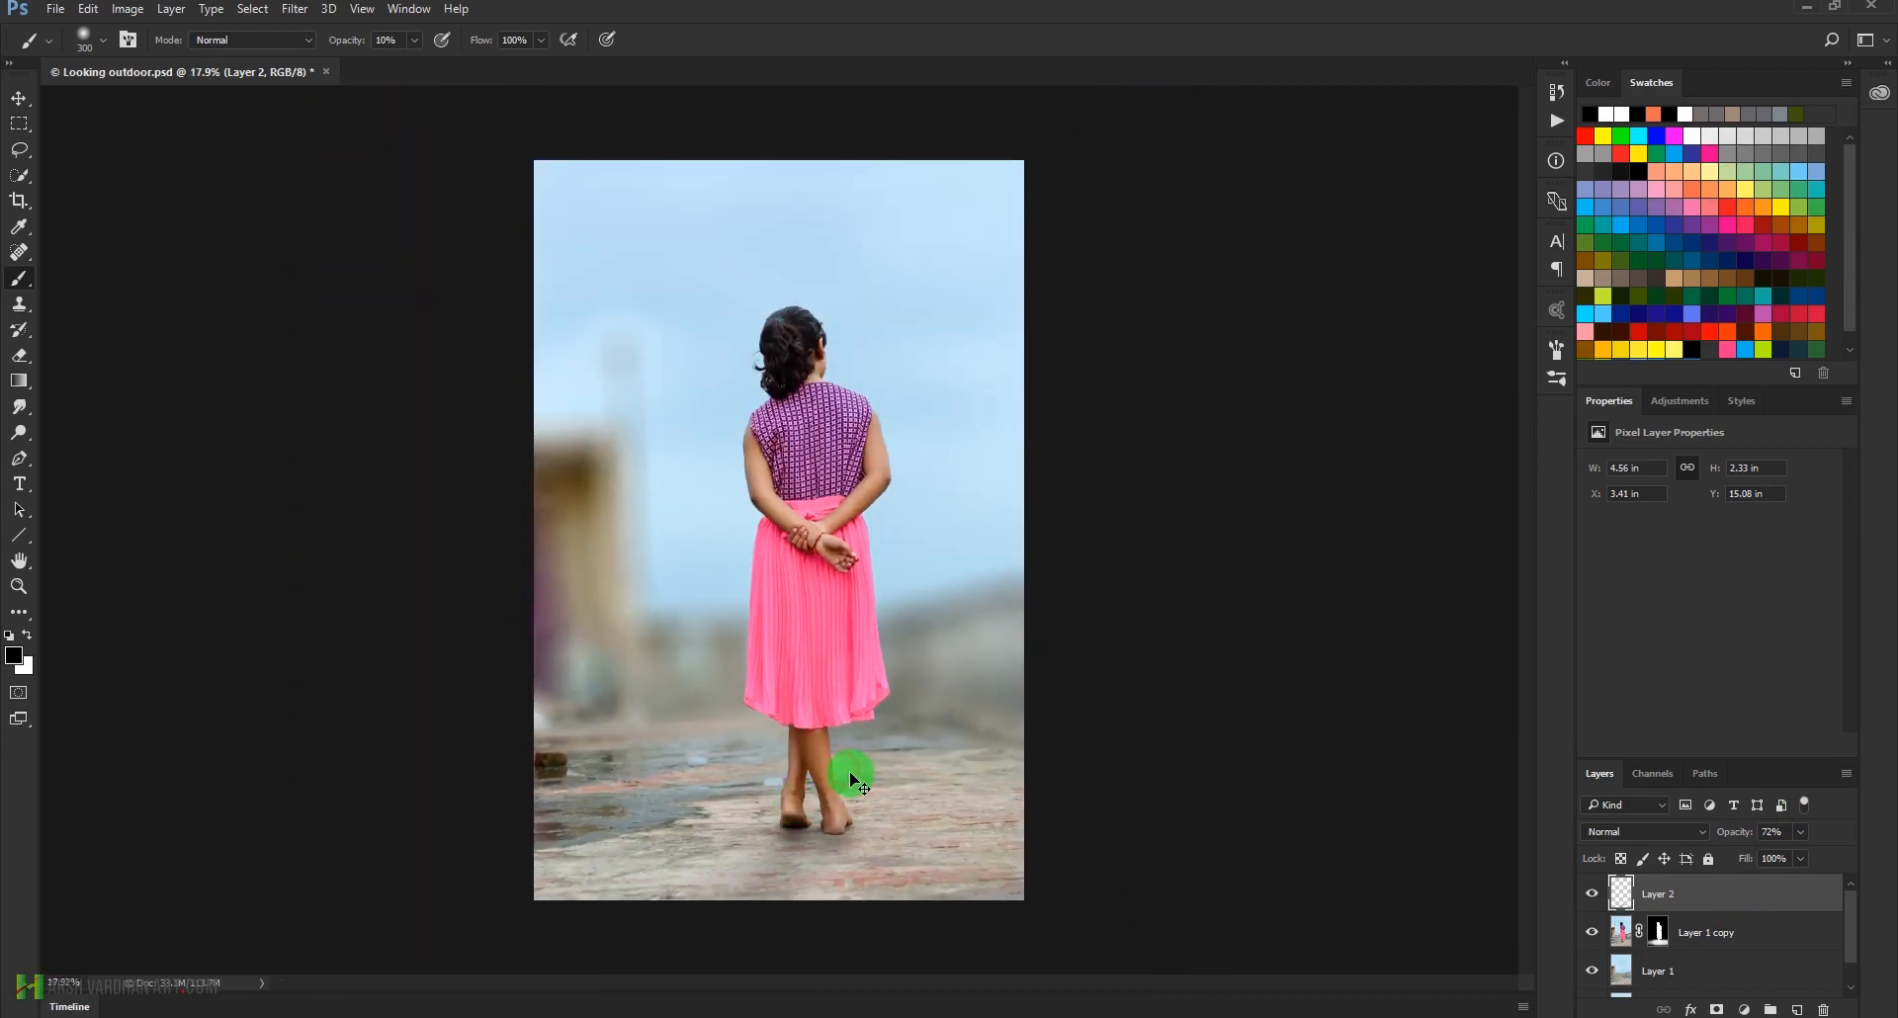
{"action": "key", "text": "ctrl+s"}
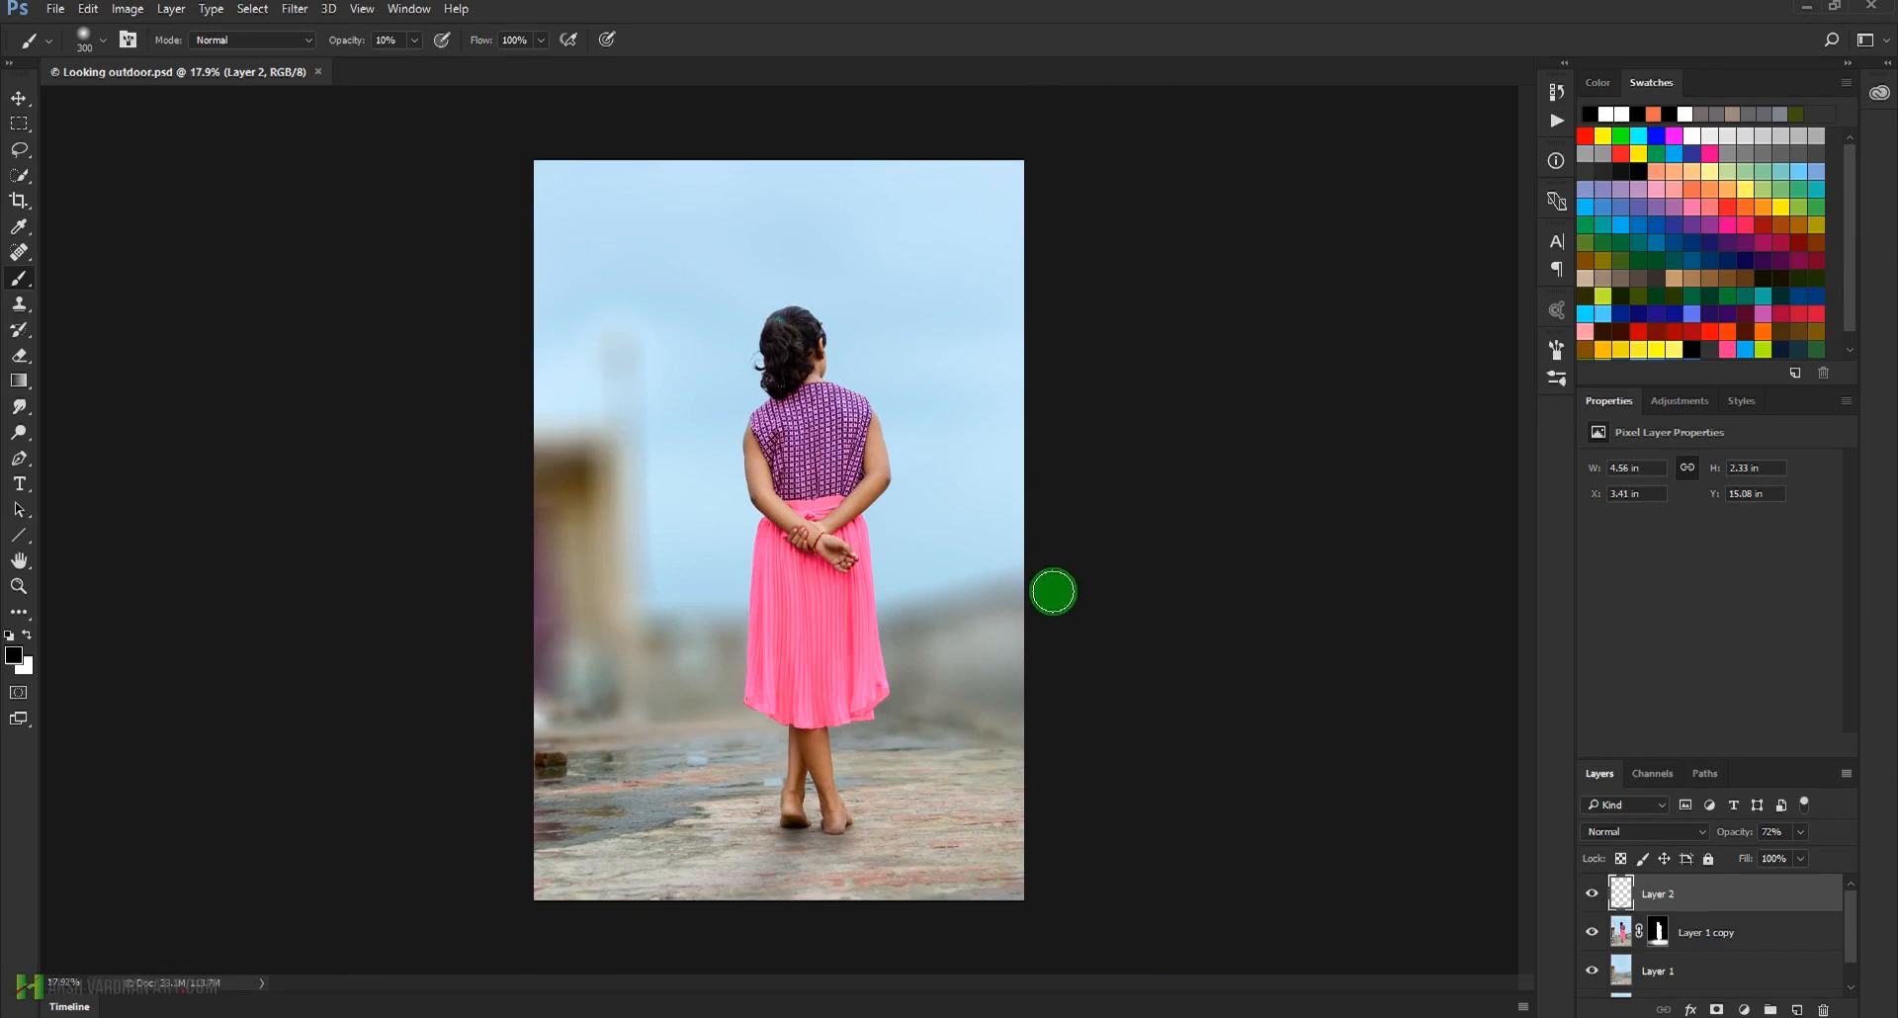
Add a Gradient Fill layer using the Blue, Red, Yellow preset and change its blue stop to black (000000)
{"action": "left_click", "coordinate": [1745, 1011]}
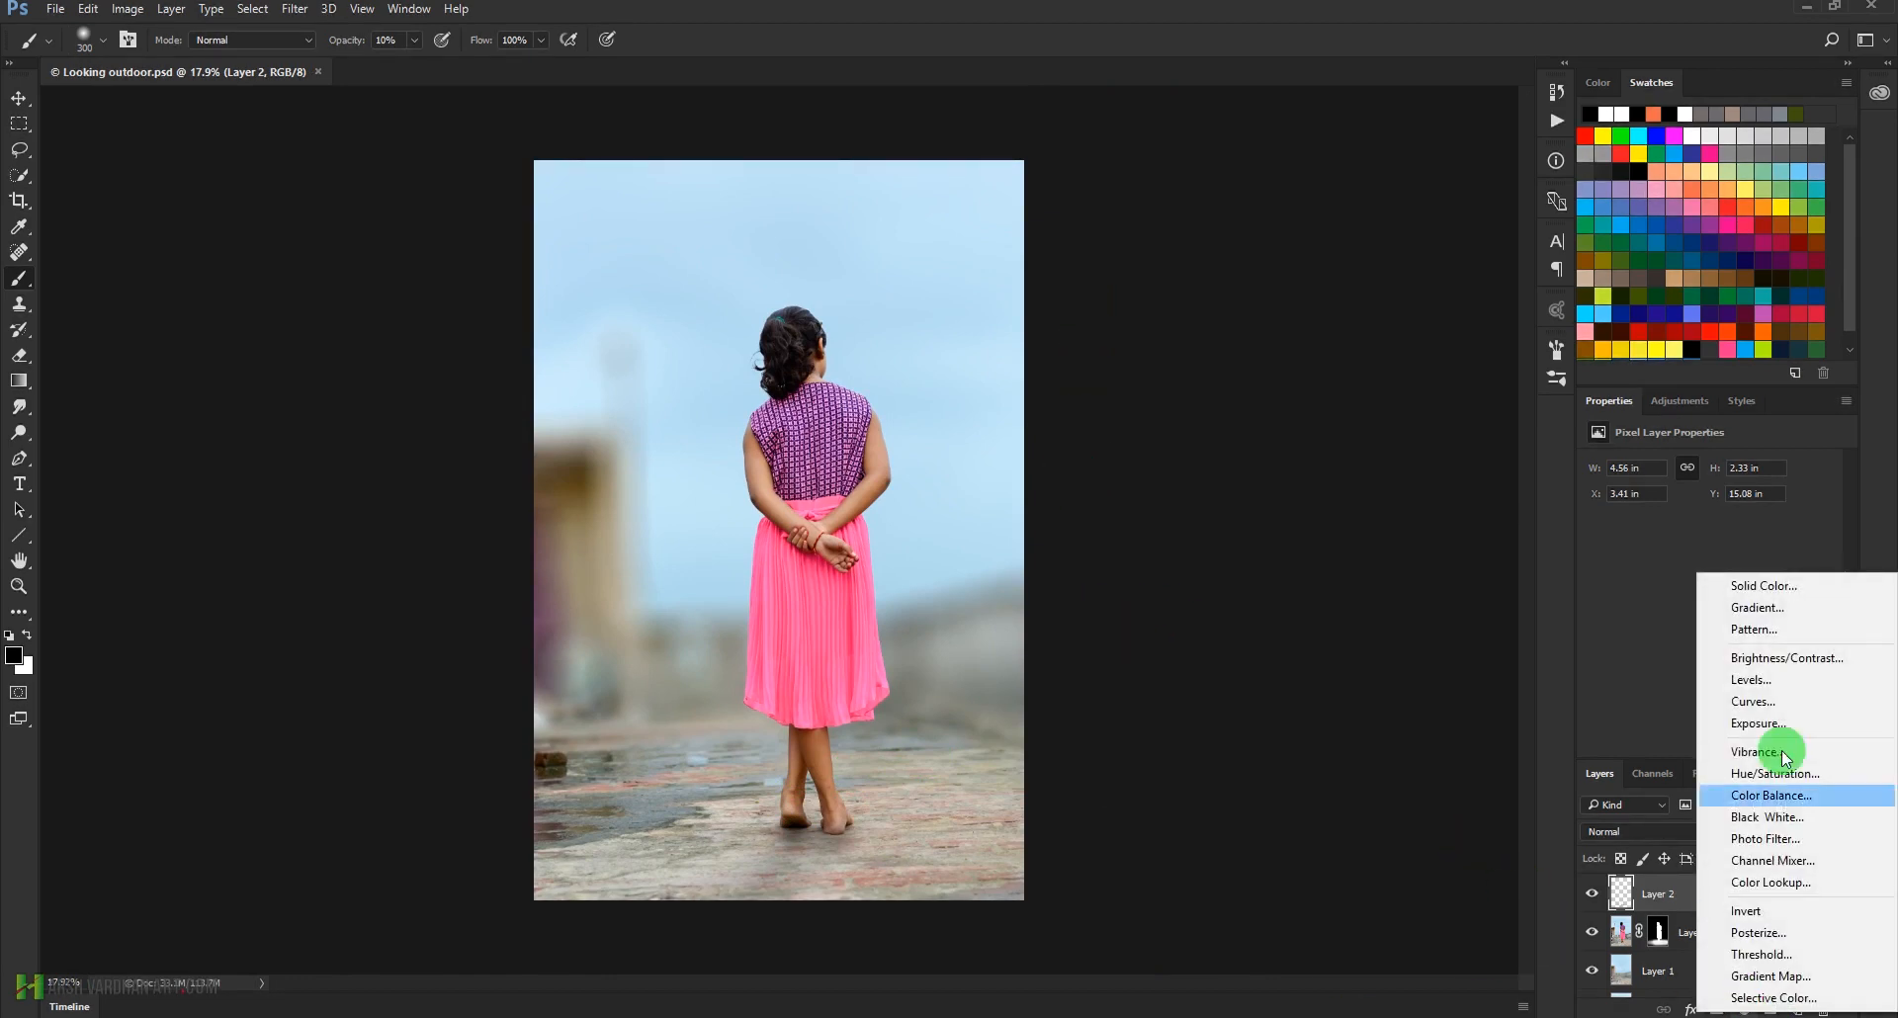
{"action": "left_click", "coordinate": [1788, 610]}
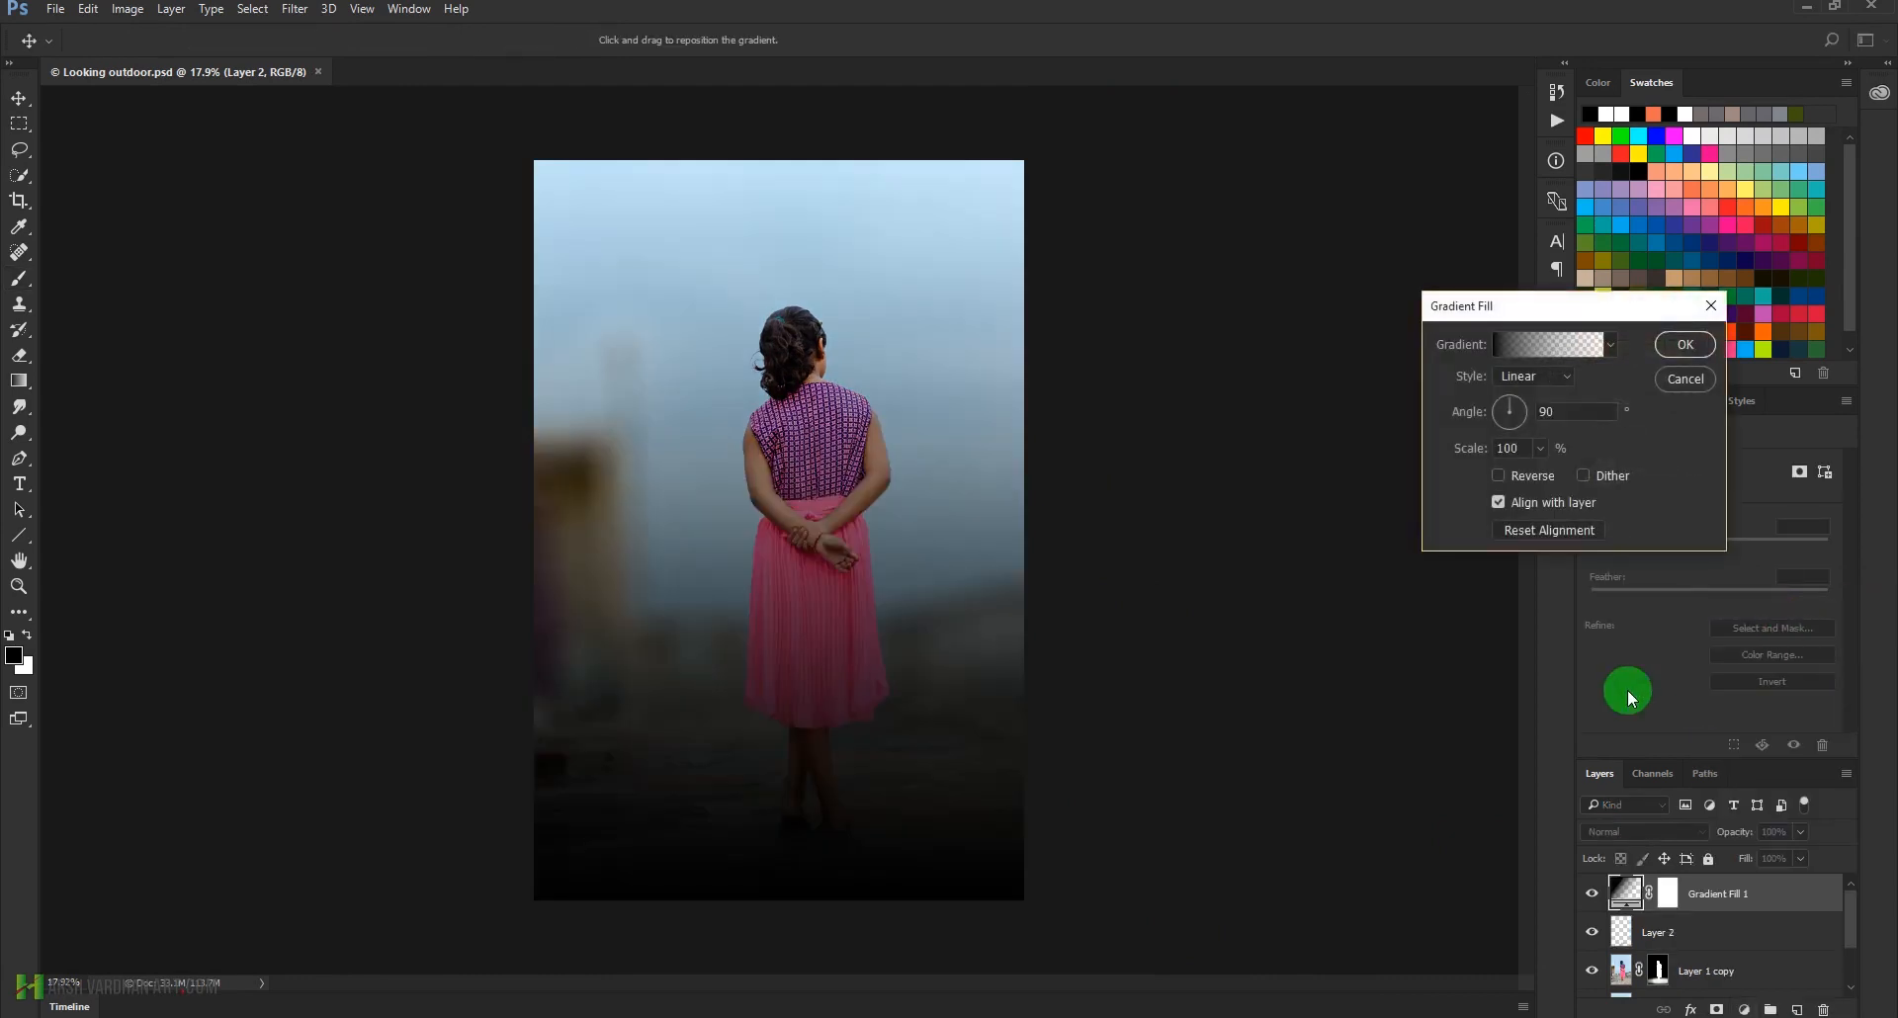
{"action": "left_click", "coordinate": [1545, 348]}
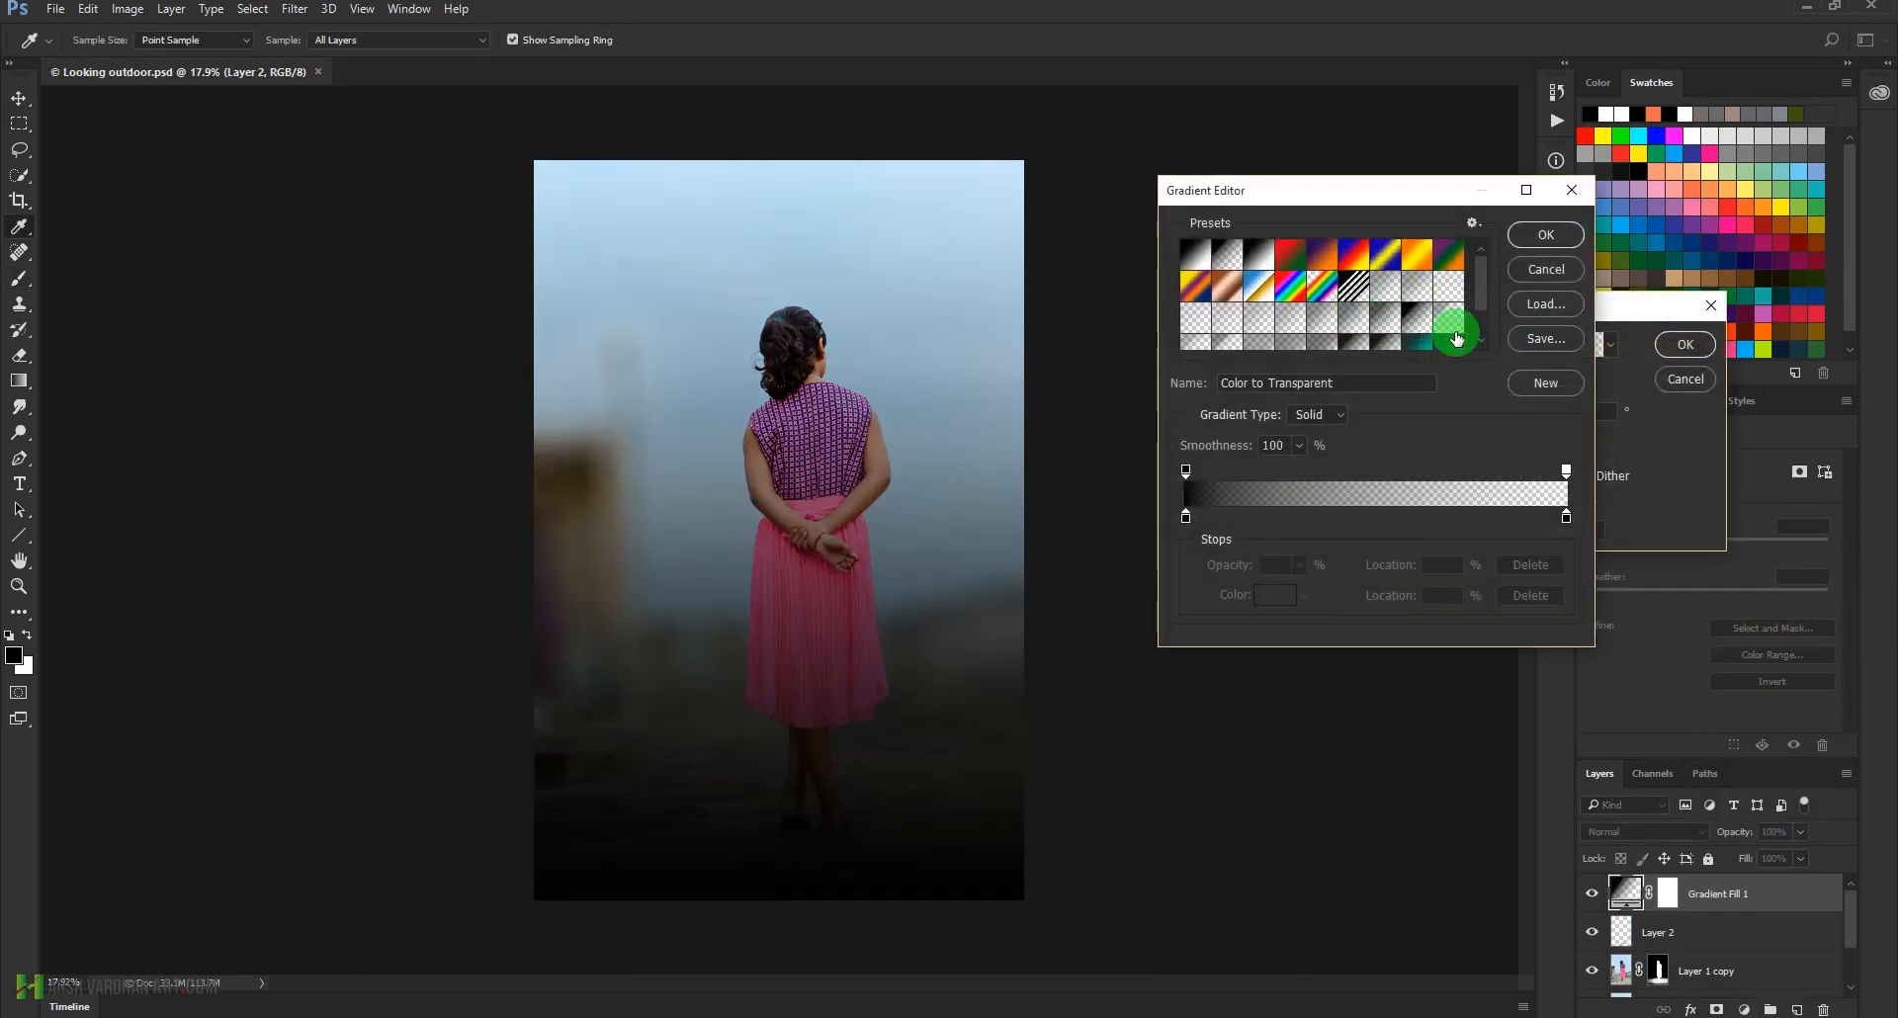
{"action": "left_click", "coordinate": [1353, 256]}
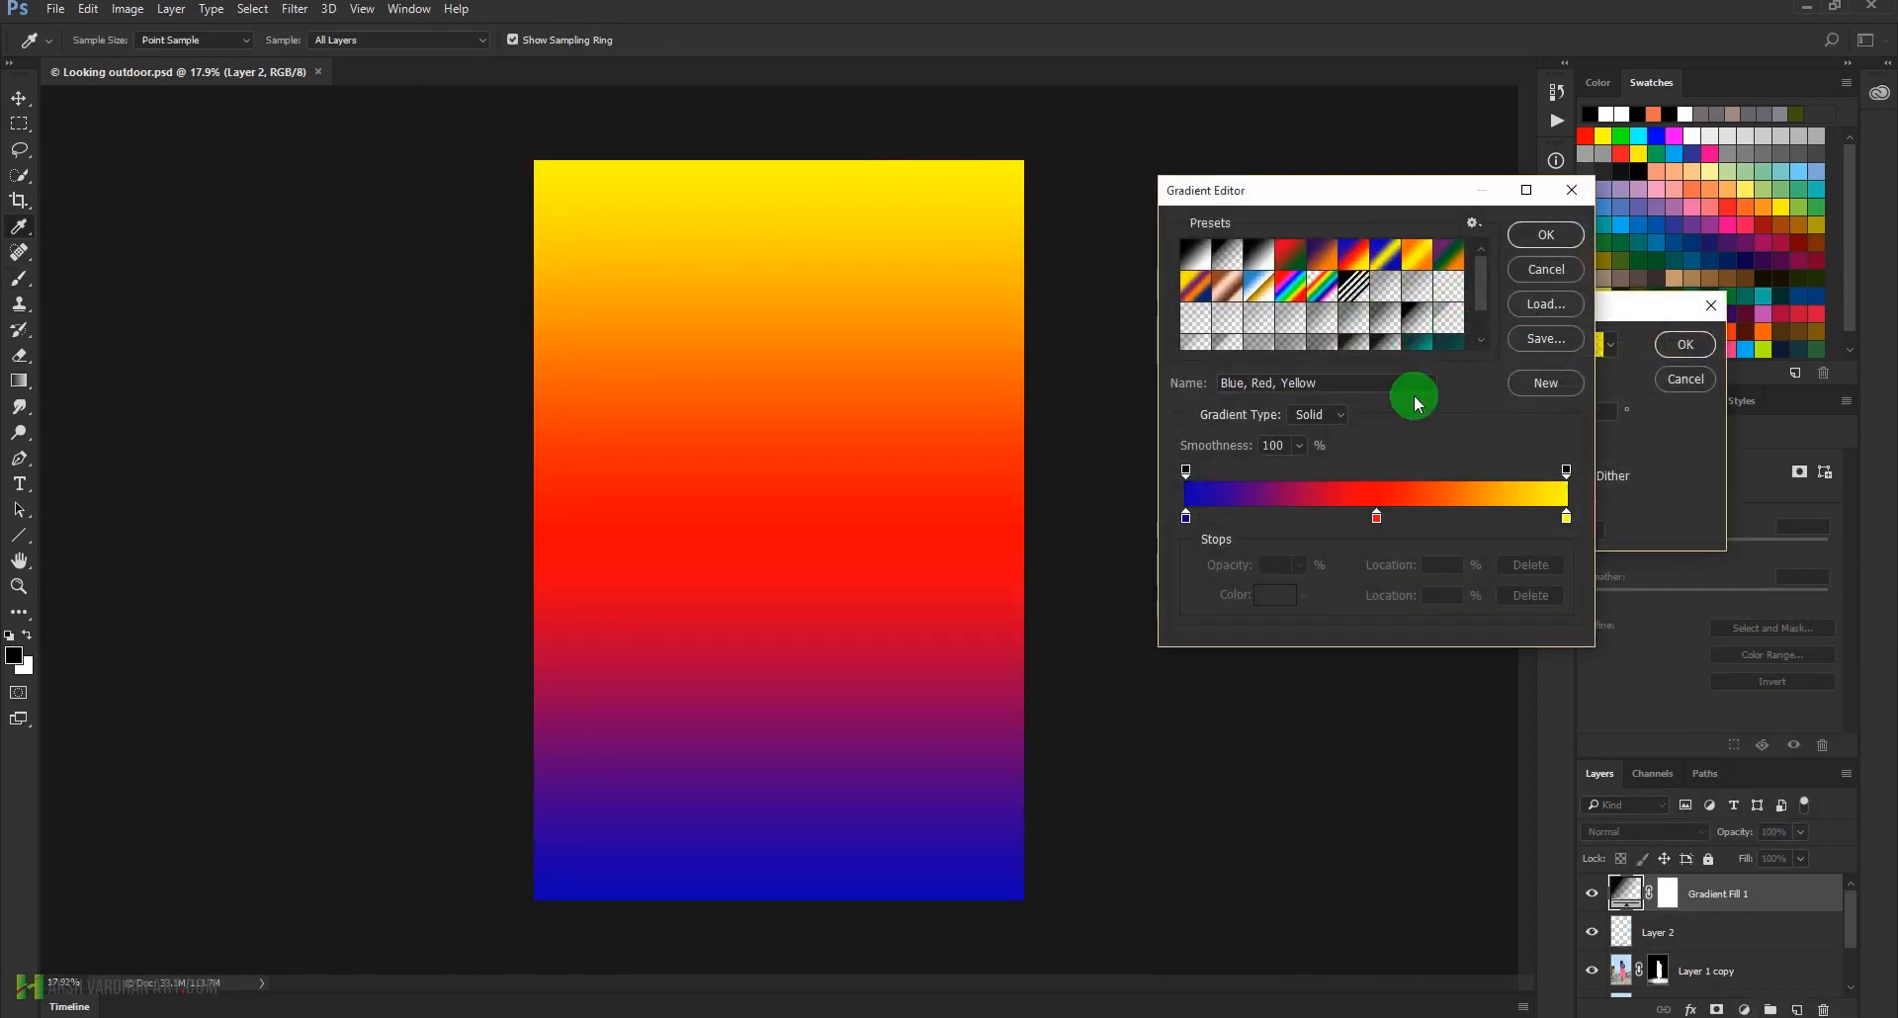
{"action": "left_click", "coordinate": [1186, 517]}
{"action": "left_click", "coordinate": [1274, 613]}
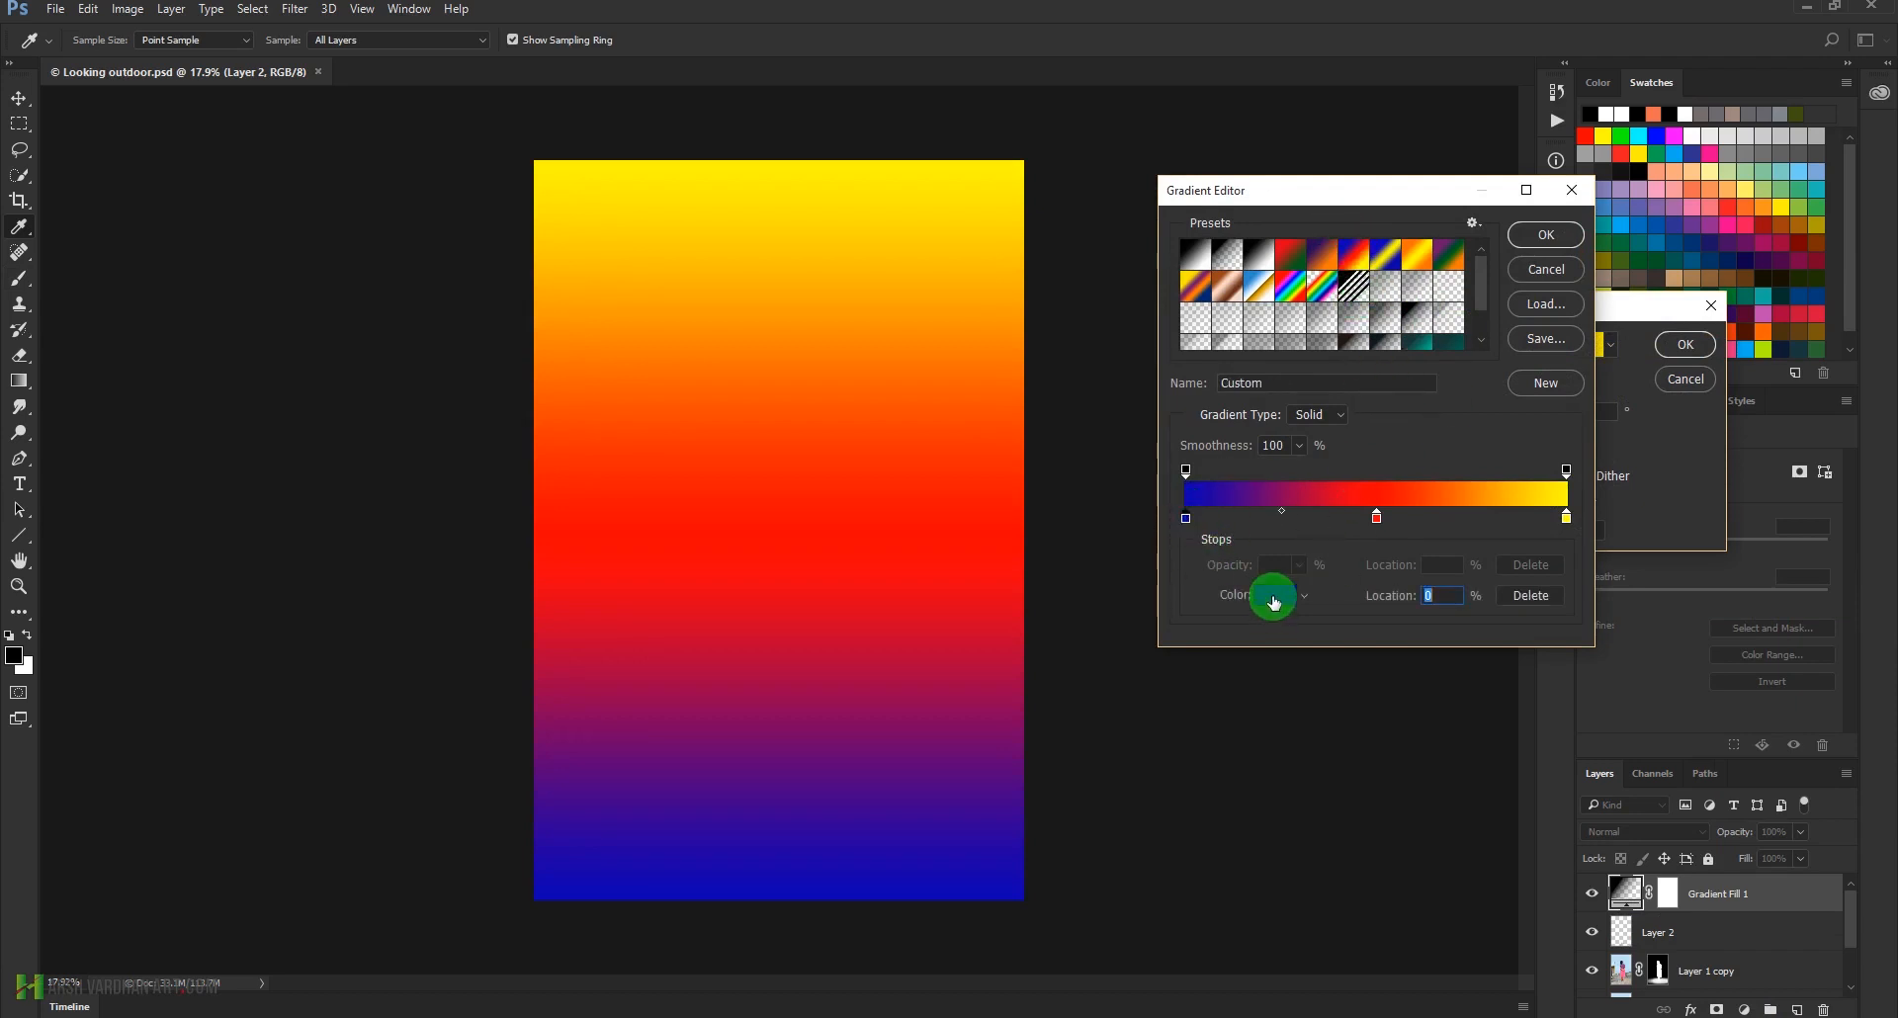
{"action": "left_click_drag", "start_coordinate": [1371, 855], "coordinate": [1308, 874]}
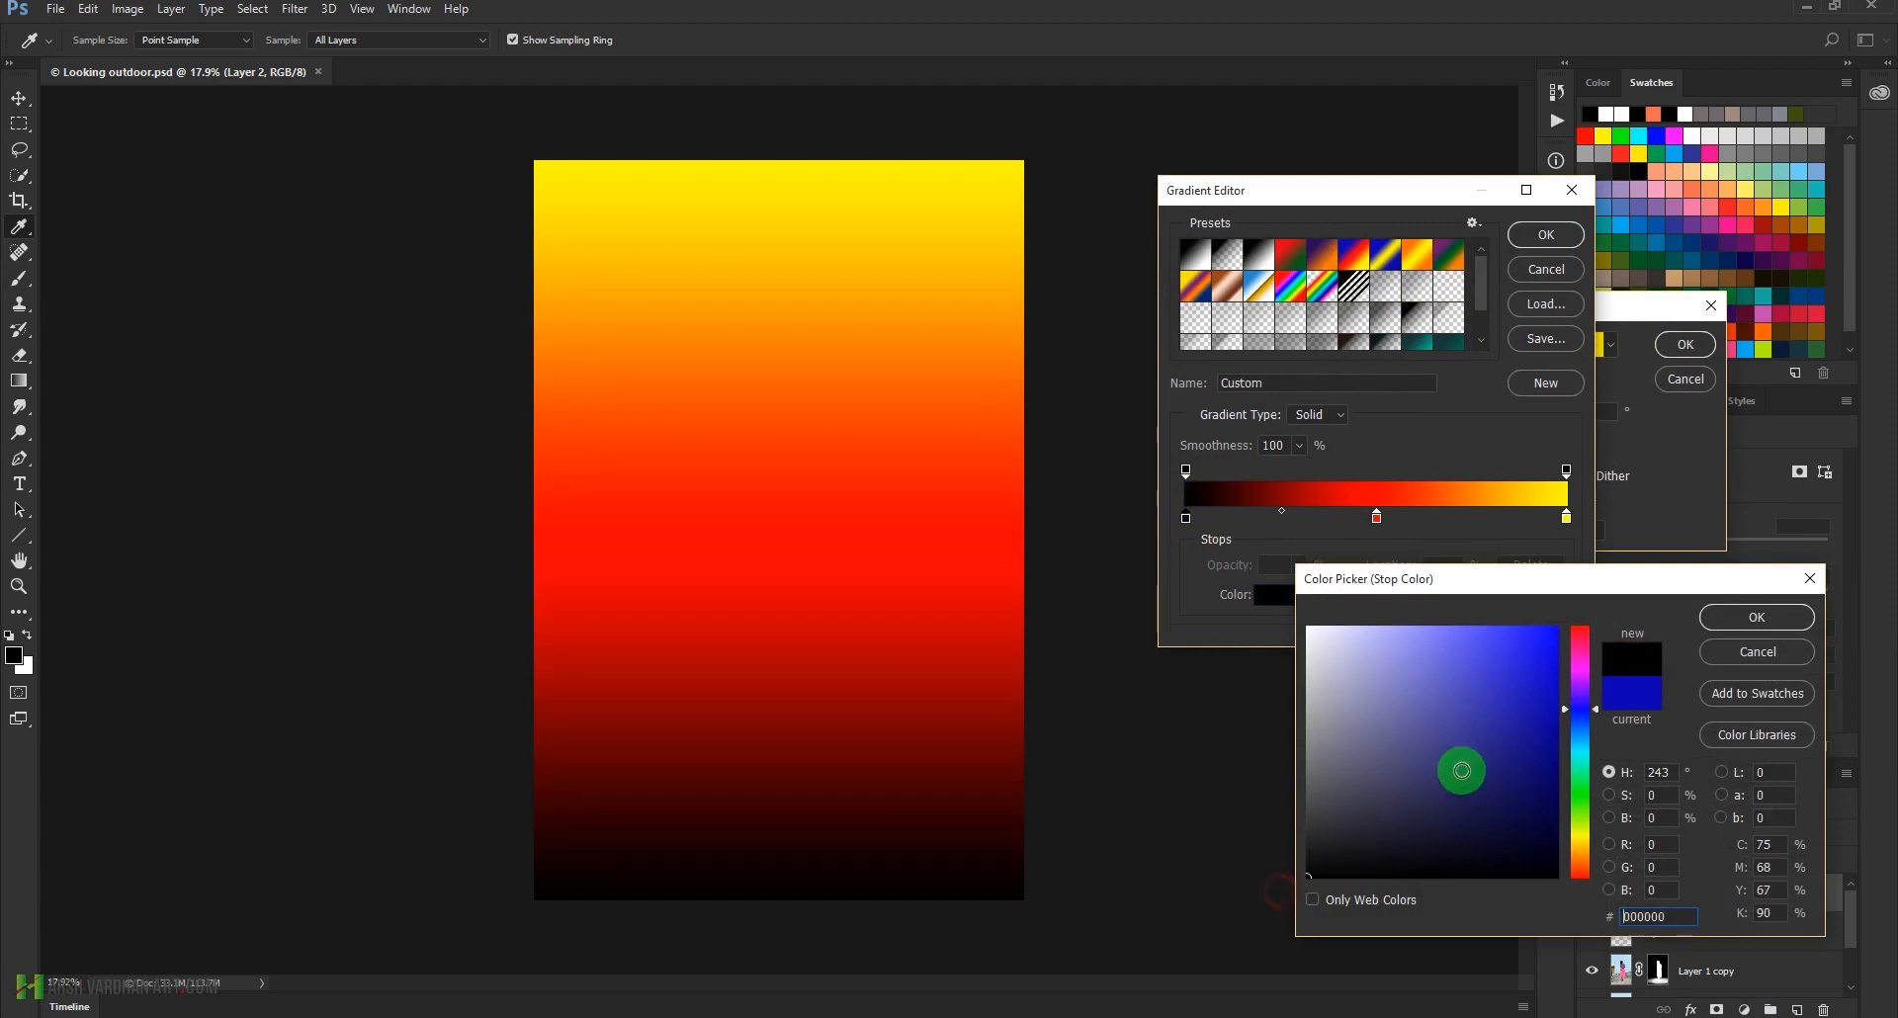
{"action": "left_click", "coordinate": [1757, 617]}
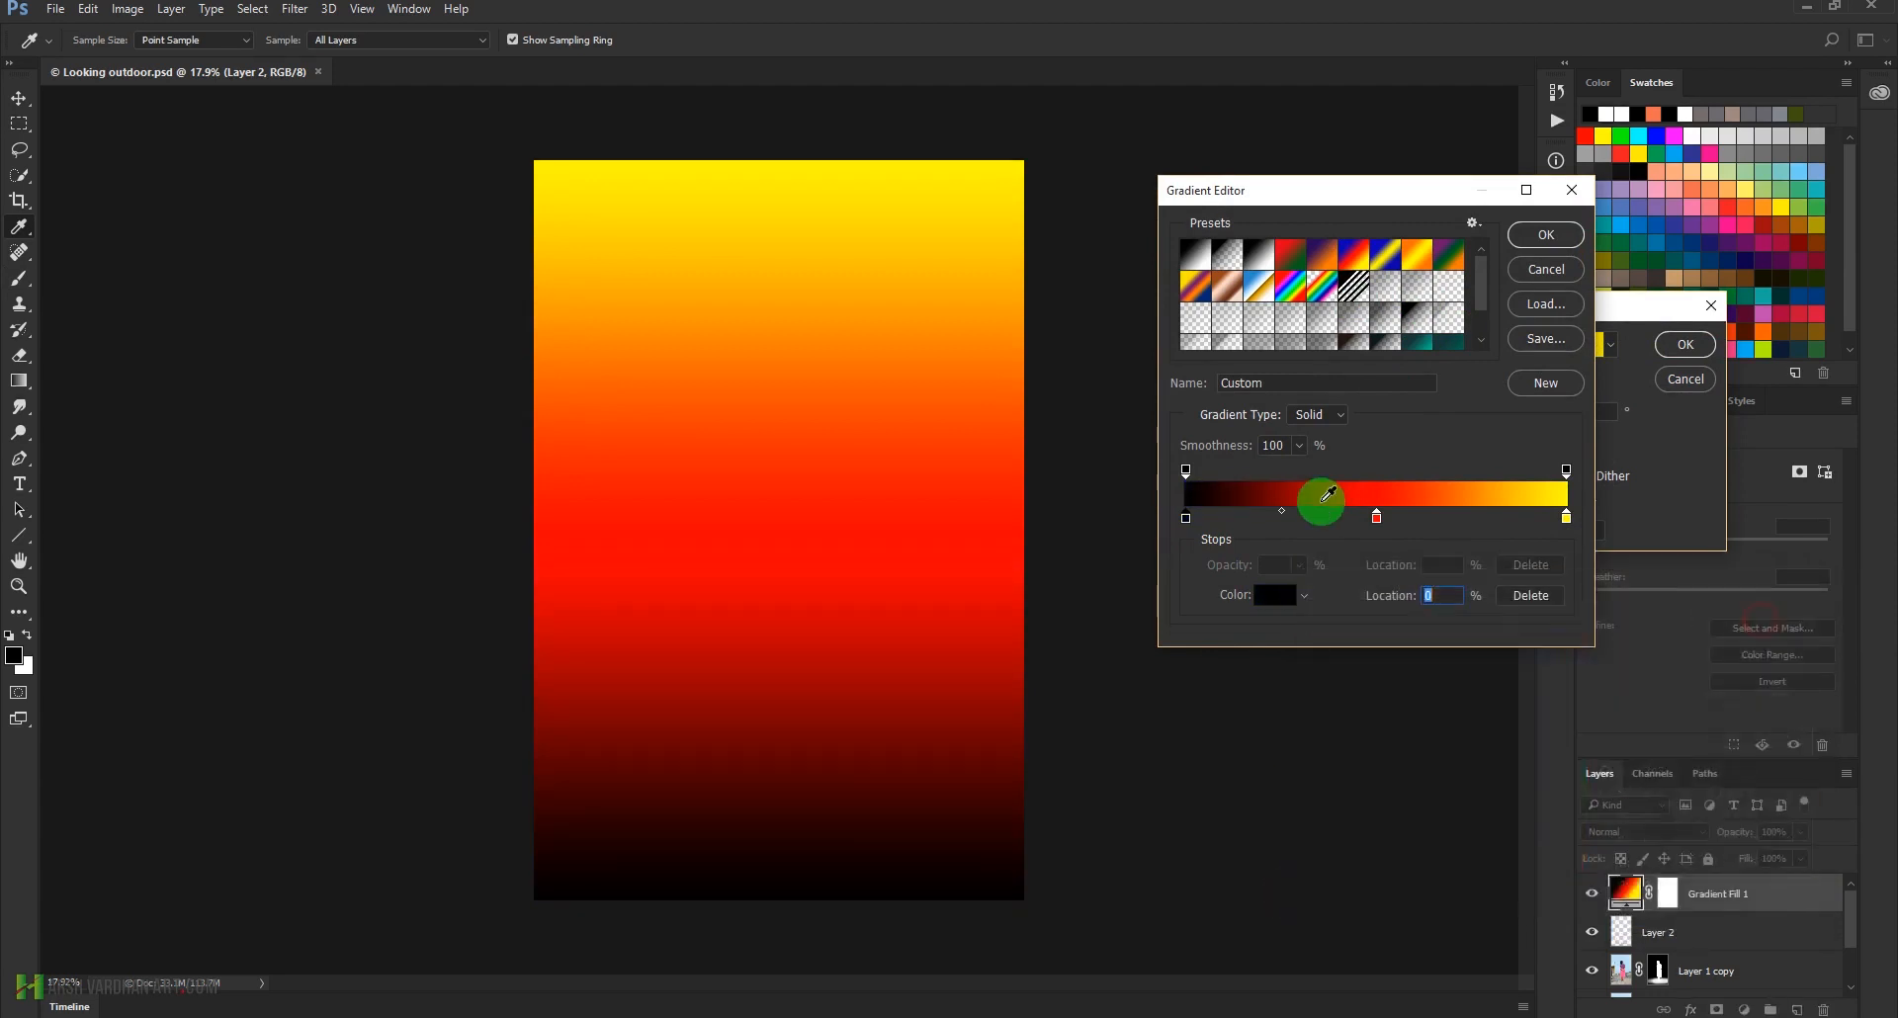
Store the black, red and yellow gradient as a new preset and apply it to the Gradient Fill
{"action": "left_click", "coordinate": [1378, 518]}
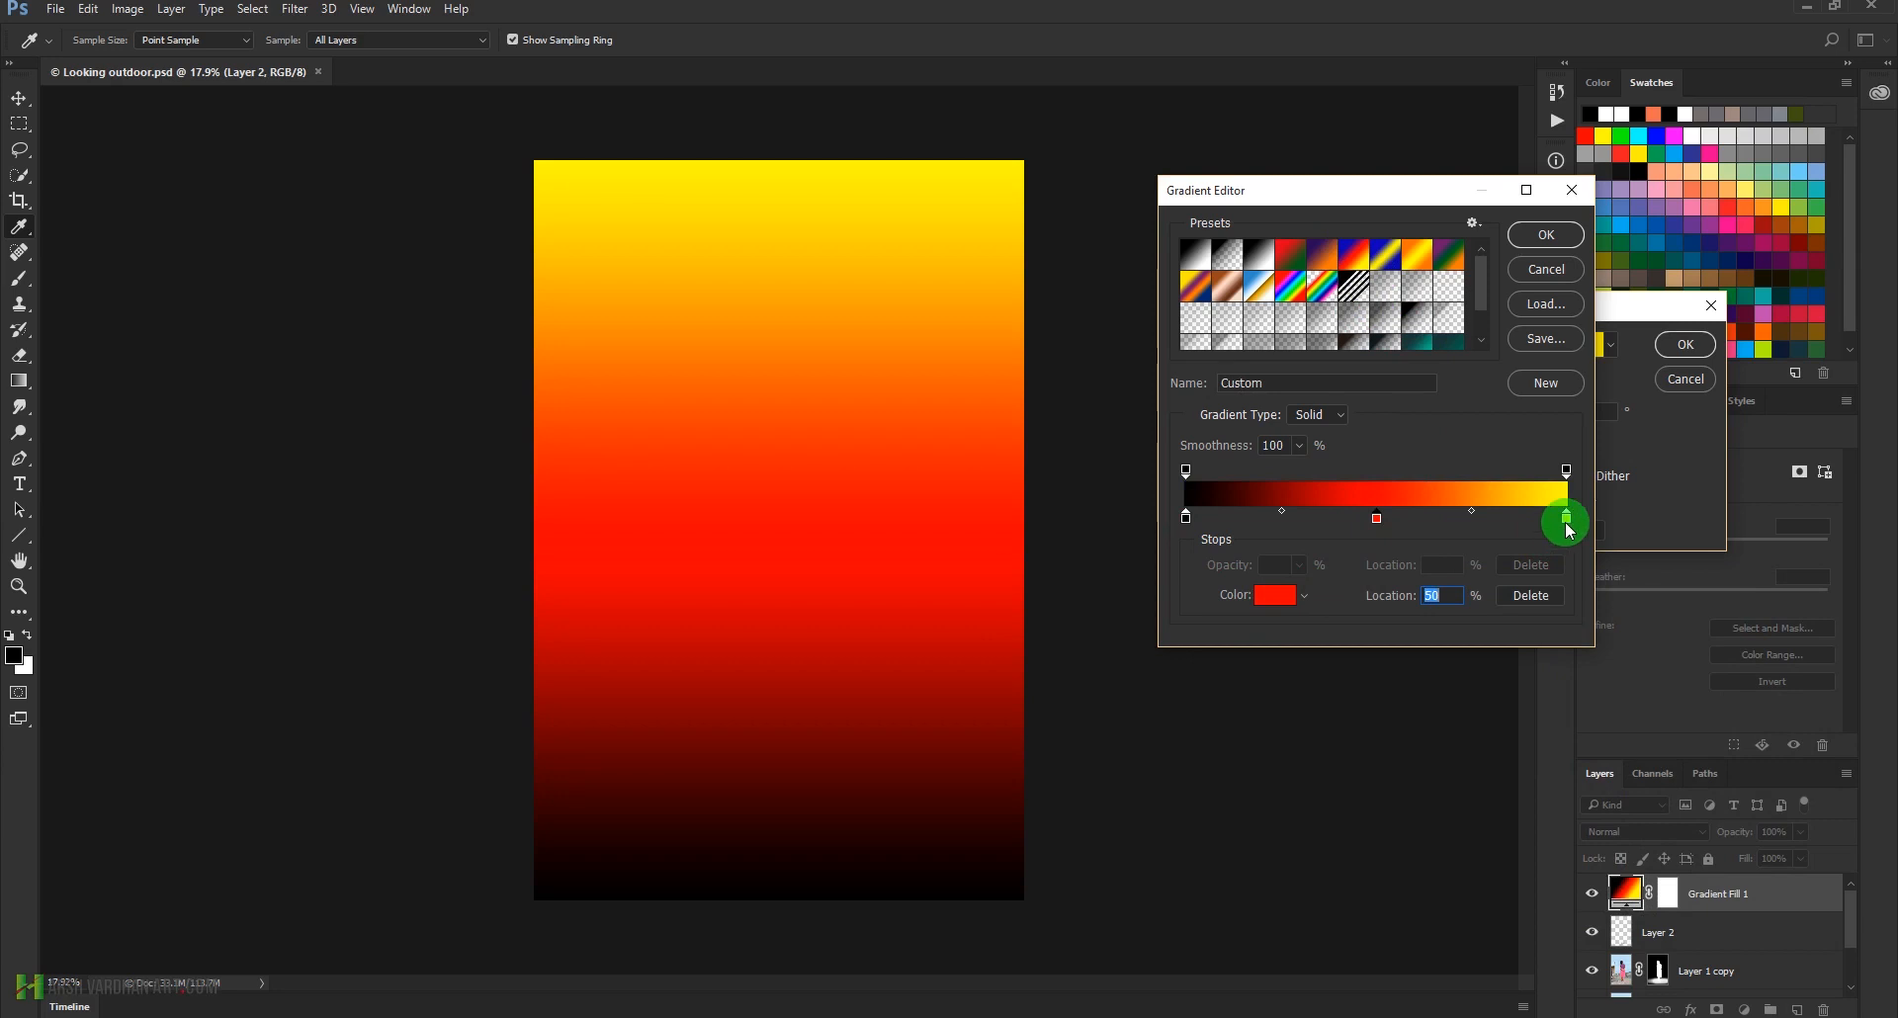
{"action": "left_click", "coordinate": [1550, 387]}
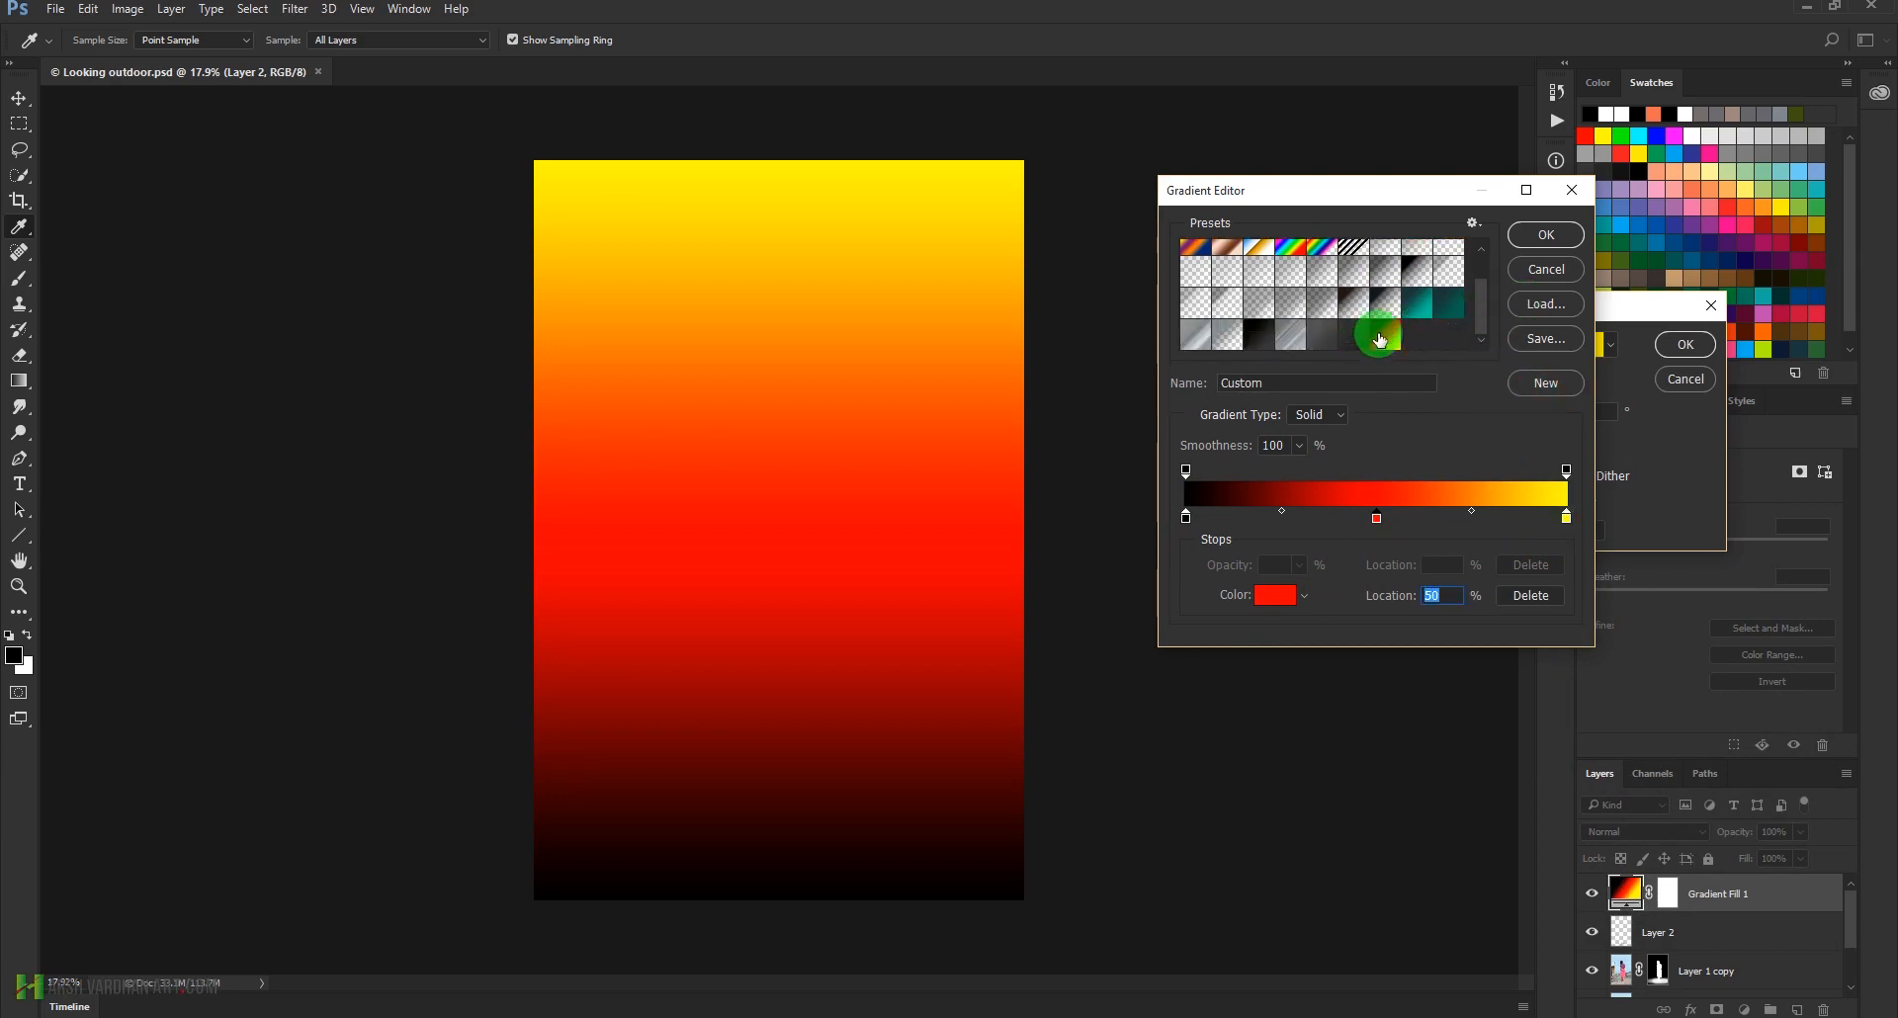
{"action": "left_click", "coordinate": [1539, 247]}
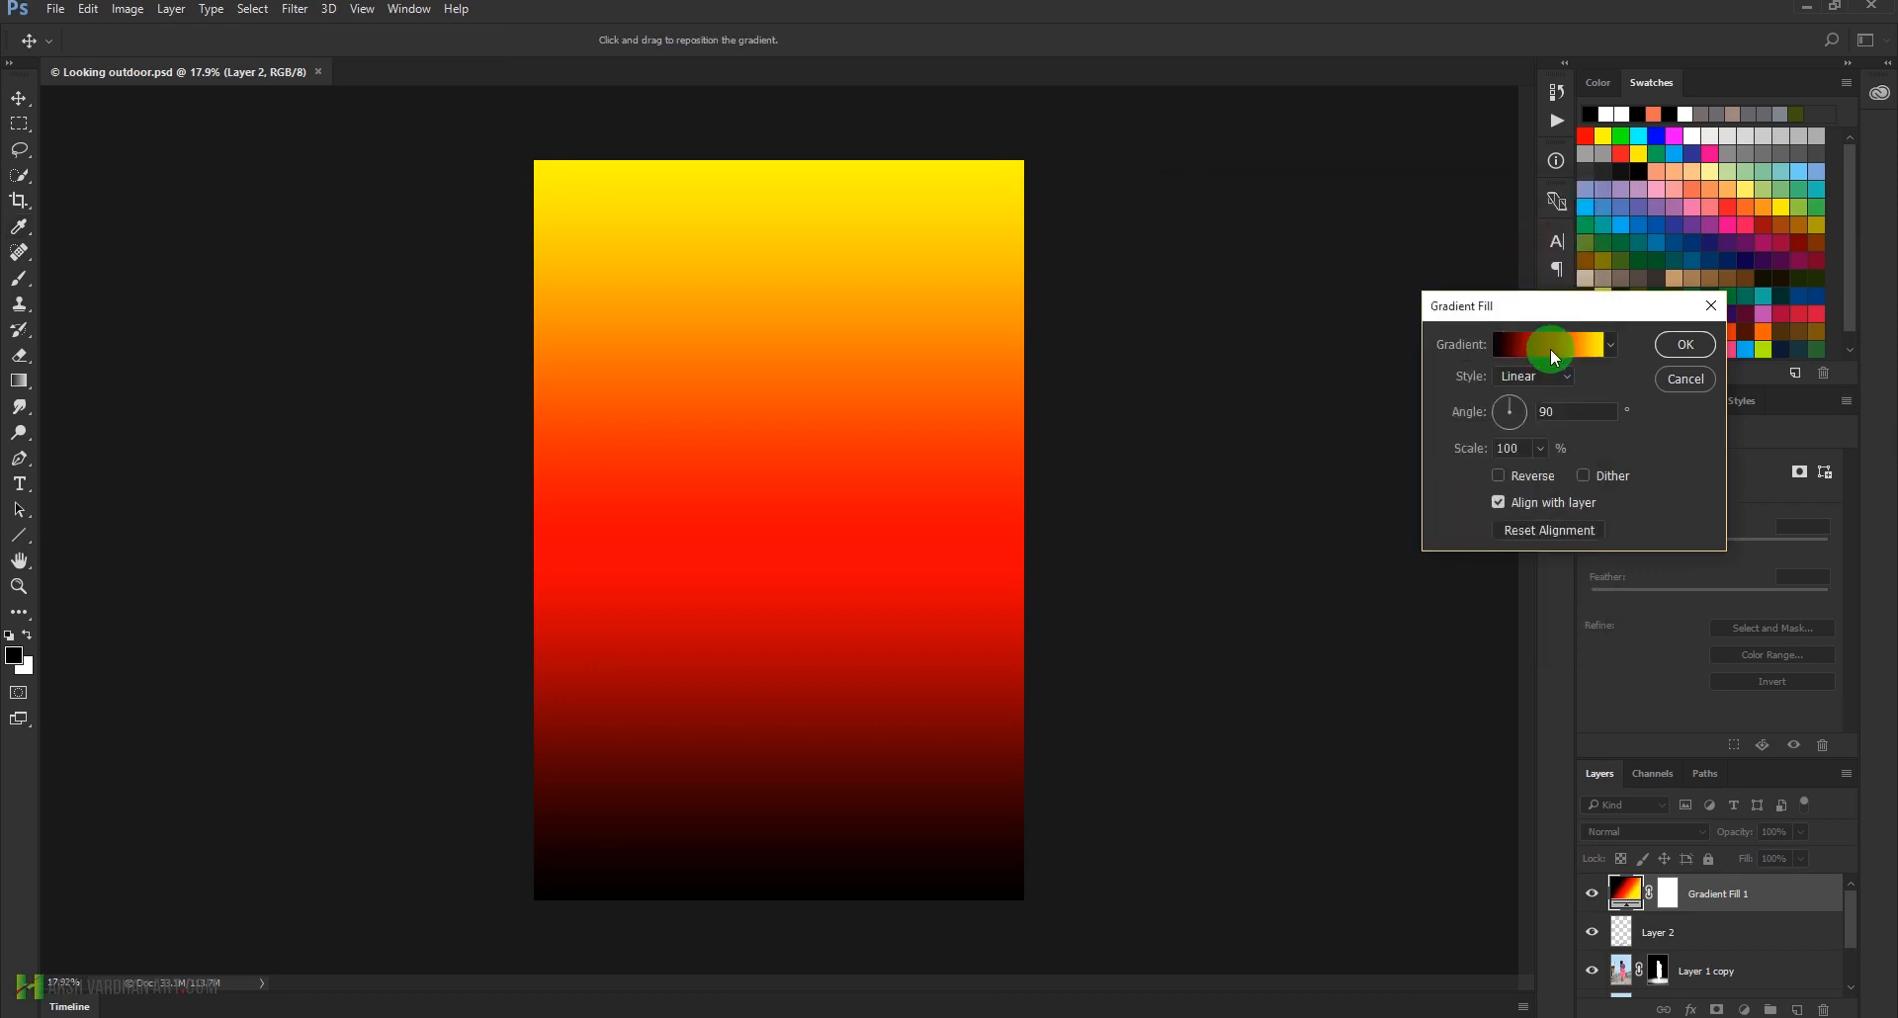
Make the Gradient Fill radial and reversed, with its yellow centre moved to the upper-right sky of the photo, and apply it
{"action": "left_click", "coordinate": [1558, 378]}
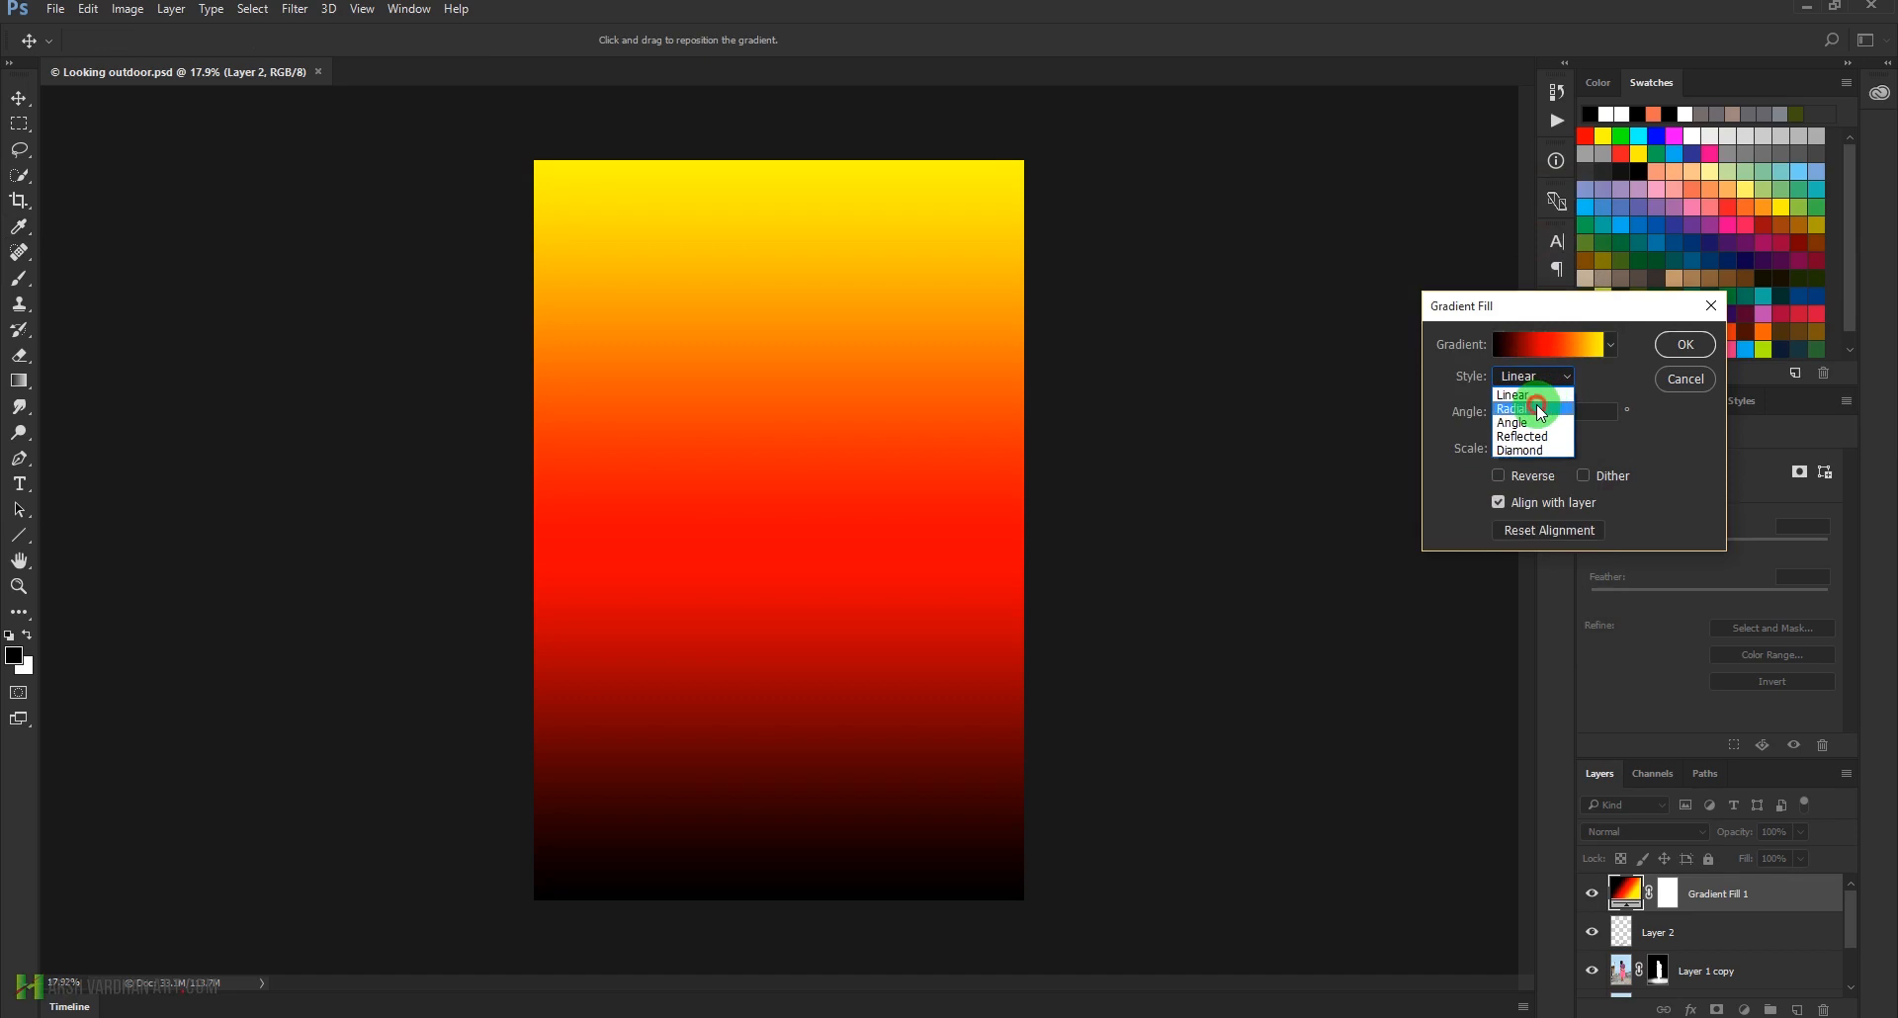
{"action": "left_click", "coordinate": [1539, 409]}
{"action": "left_click", "coordinate": [1488, 493]}
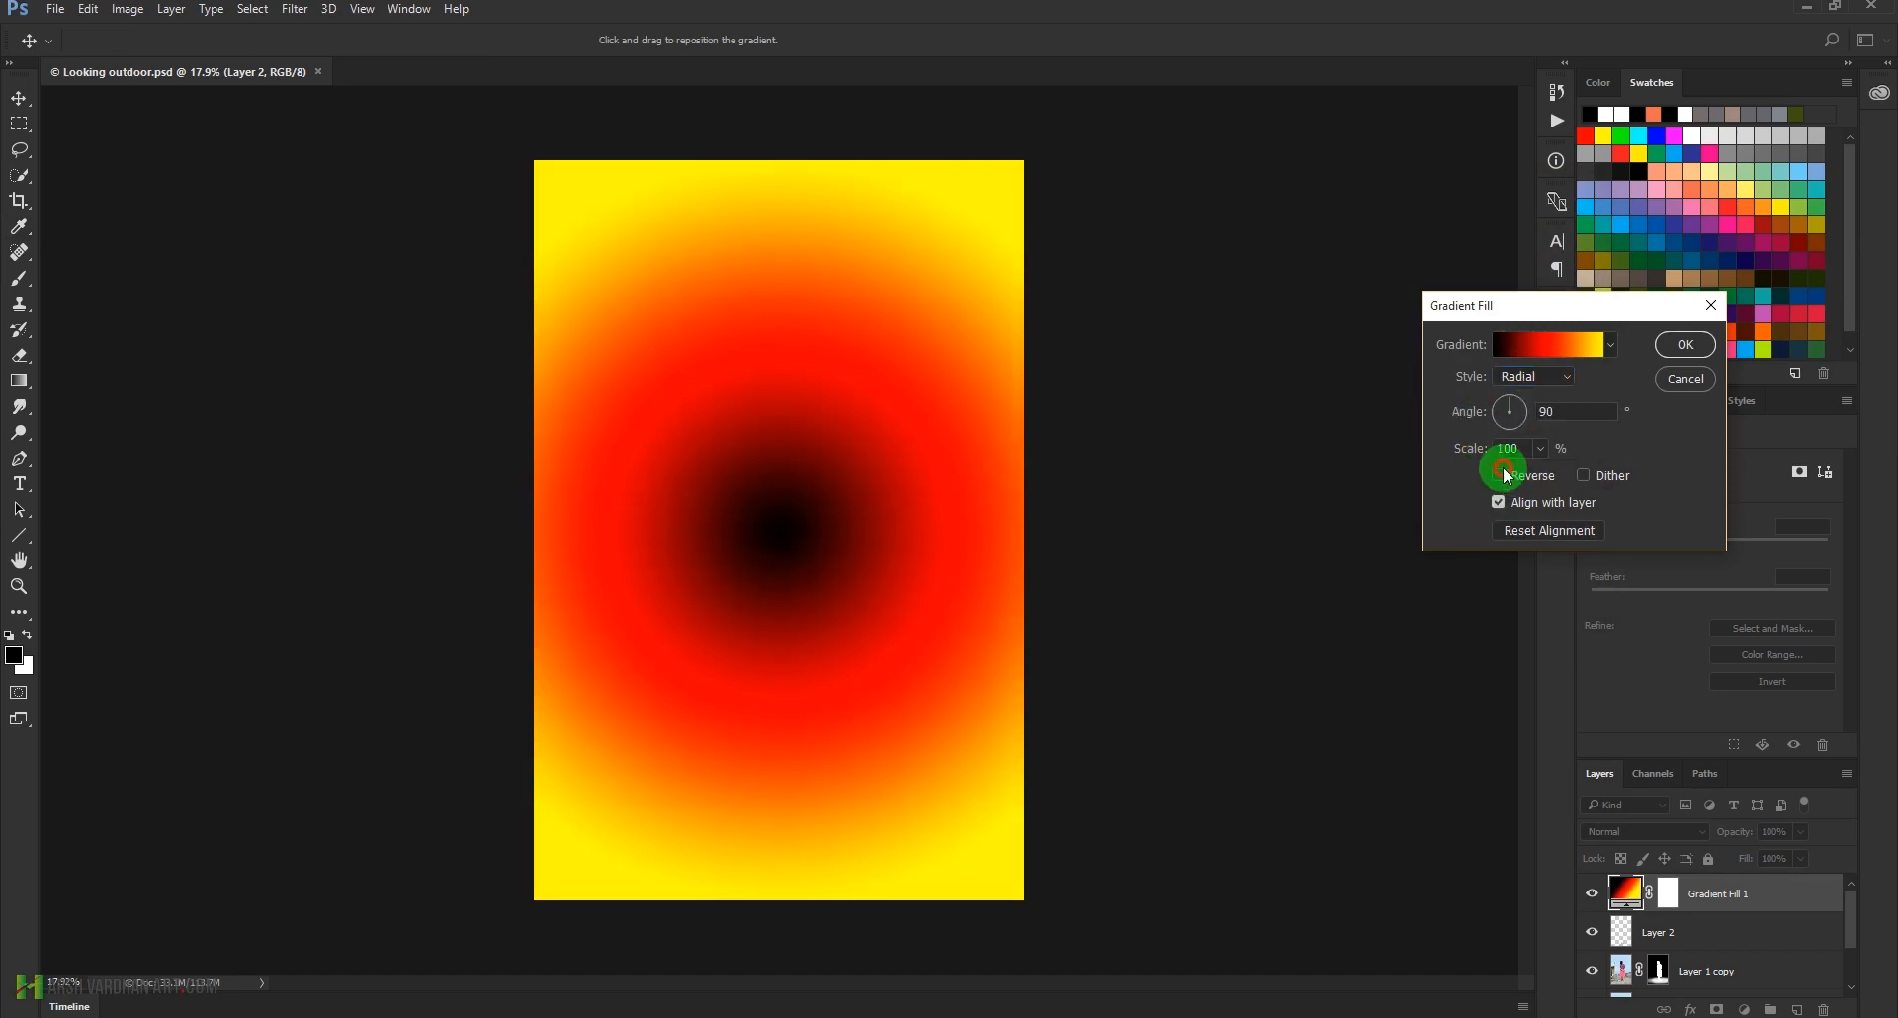
{"action": "left_click", "coordinate": [1502, 476]}
{"action": "left_click_drag", "start_coordinate": [633, 509], "coordinate": [955, 279]}
{"action": "left_click", "coordinate": [1685, 346]}
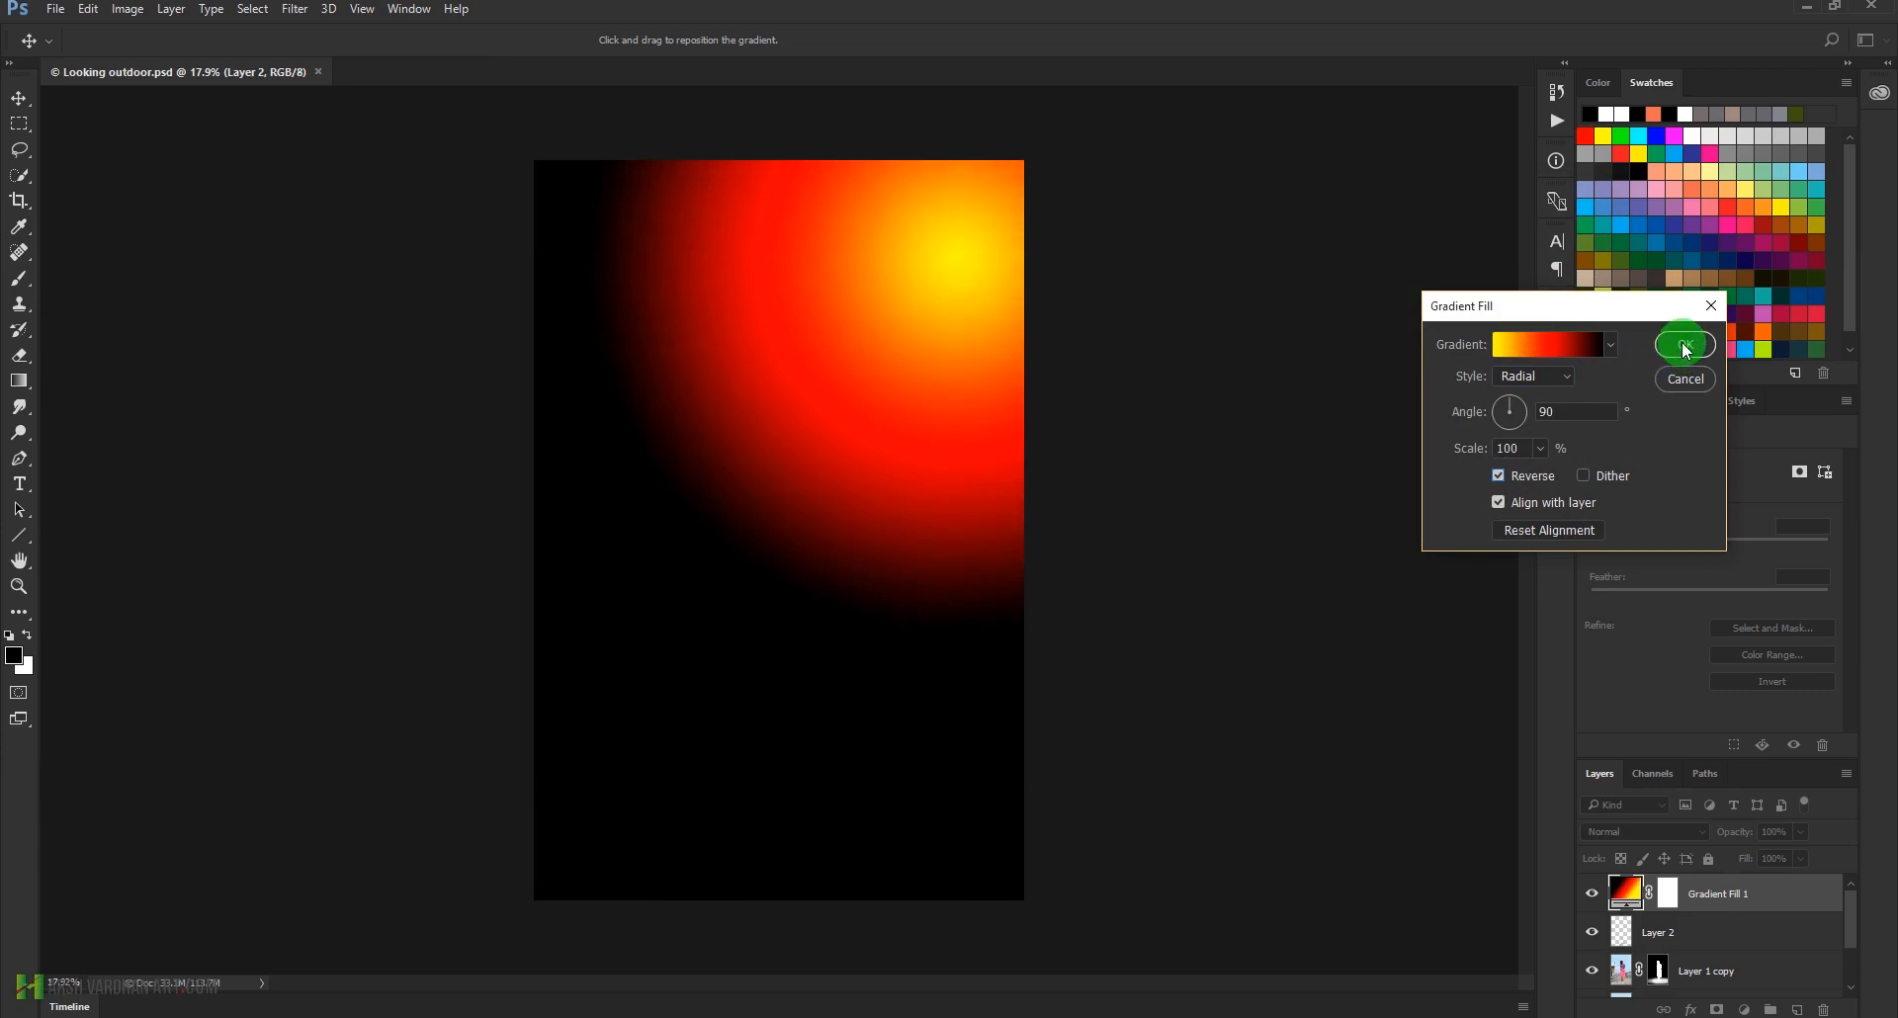
Set the Gradient Fill 1 layer's blend mode to Screen
{"action": "left_click", "coordinate": [1665, 881]}
{"action": "left_click", "coordinate": [1670, 833]}
{"action": "left_click", "coordinate": [1634, 567]}
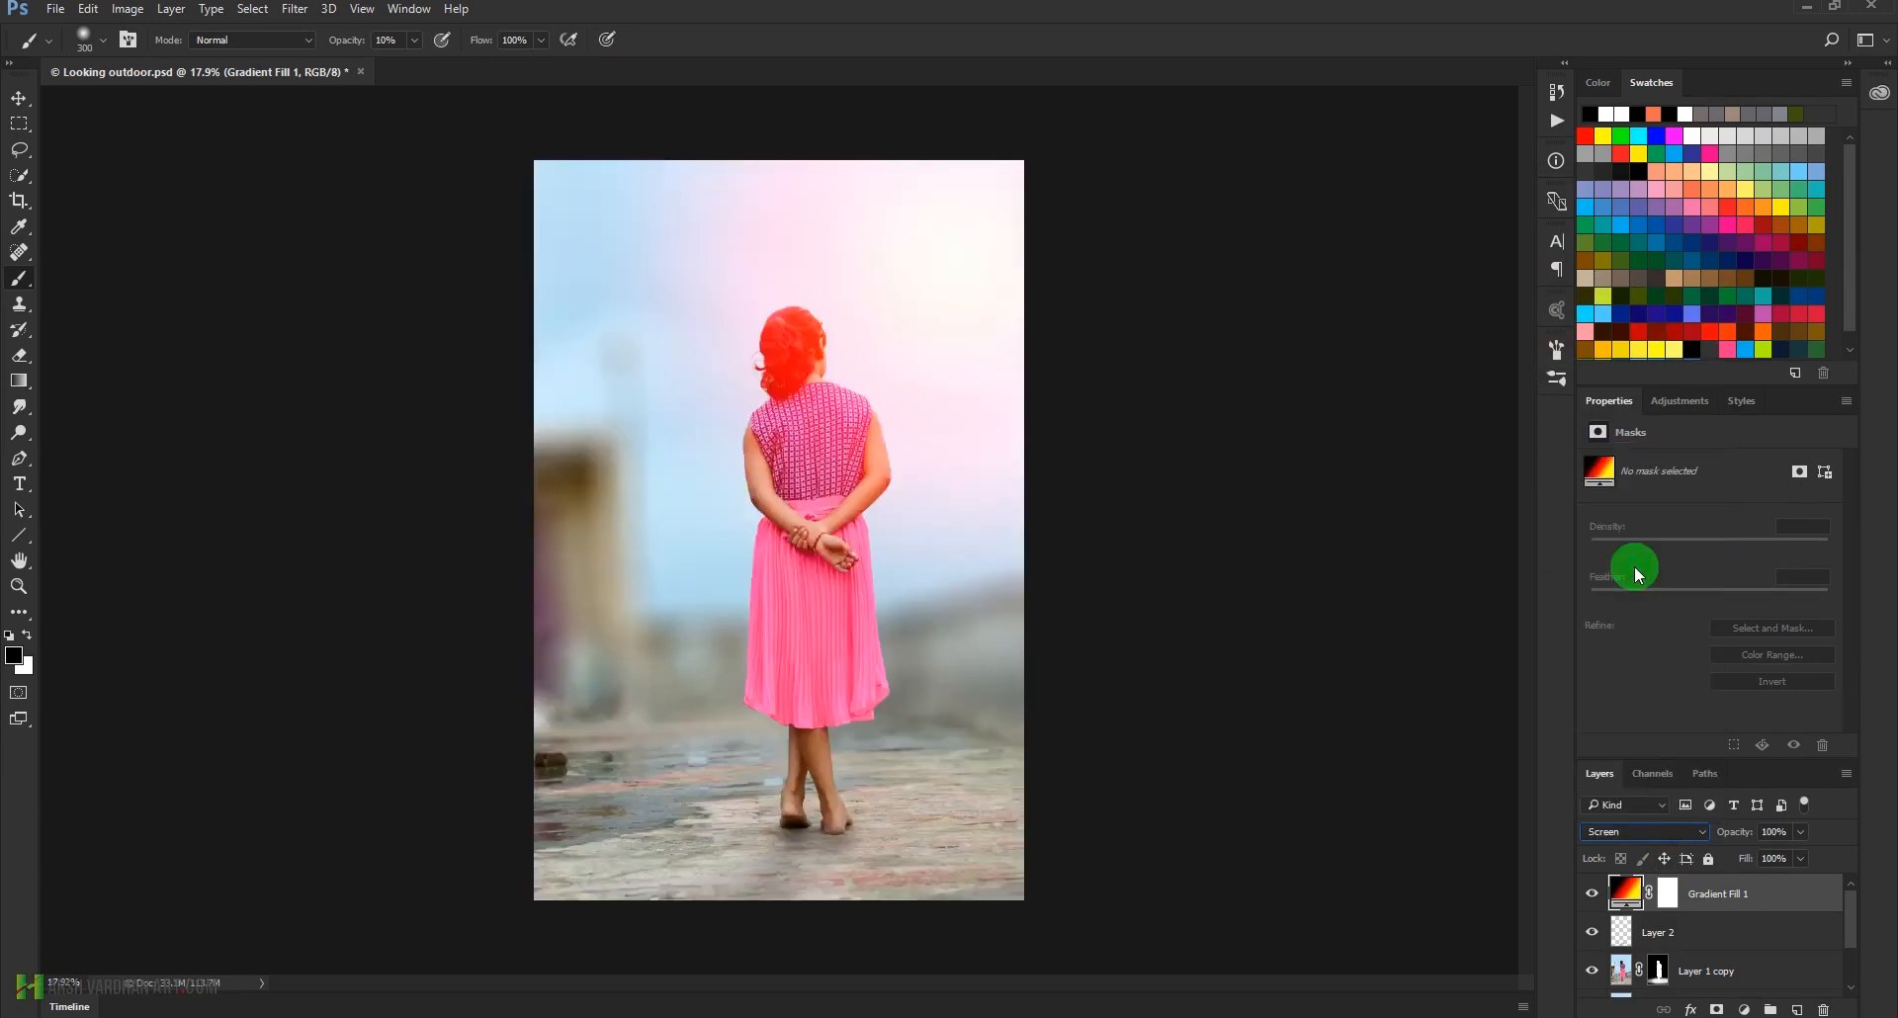
Try the Overlay, Soft Light and Hard Light blend modes on Gradient Fill 1 and return it to Screen
{"action": "left_click", "coordinate": [1657, 834]}
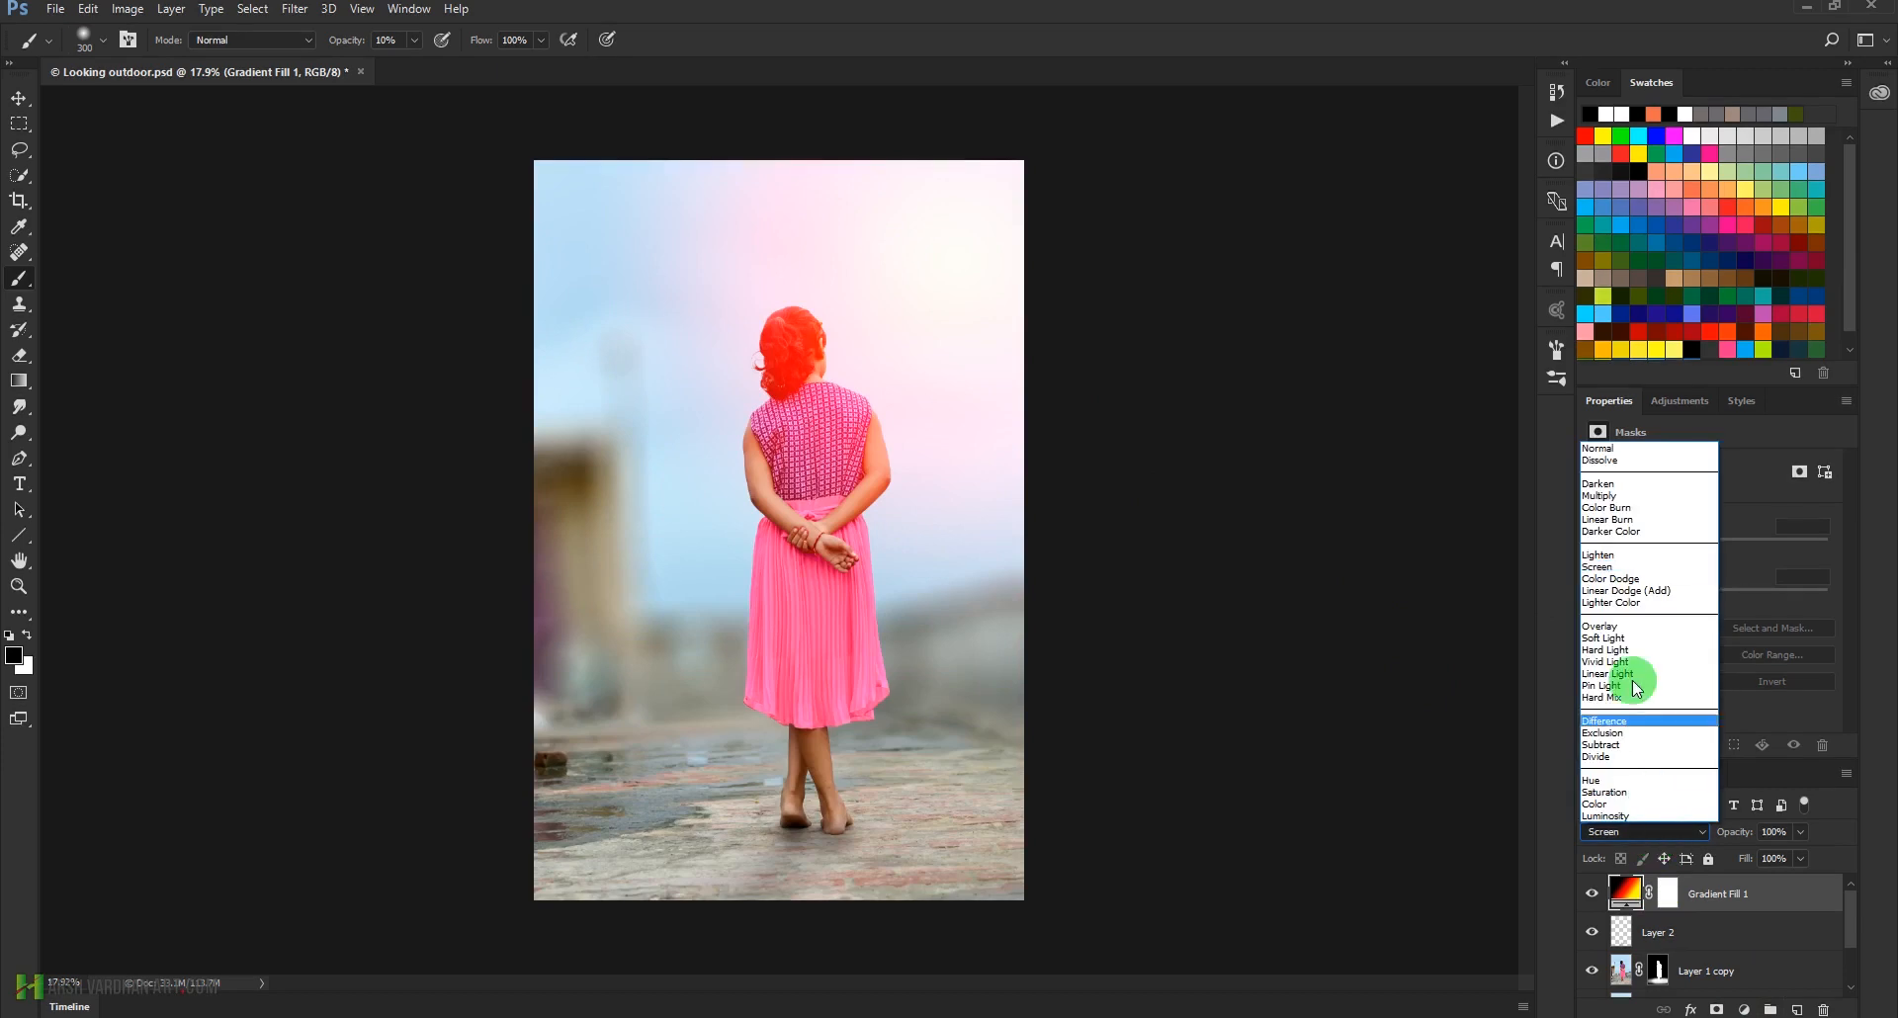
{"action": "left_click", "coordinate": [1622, 629]}
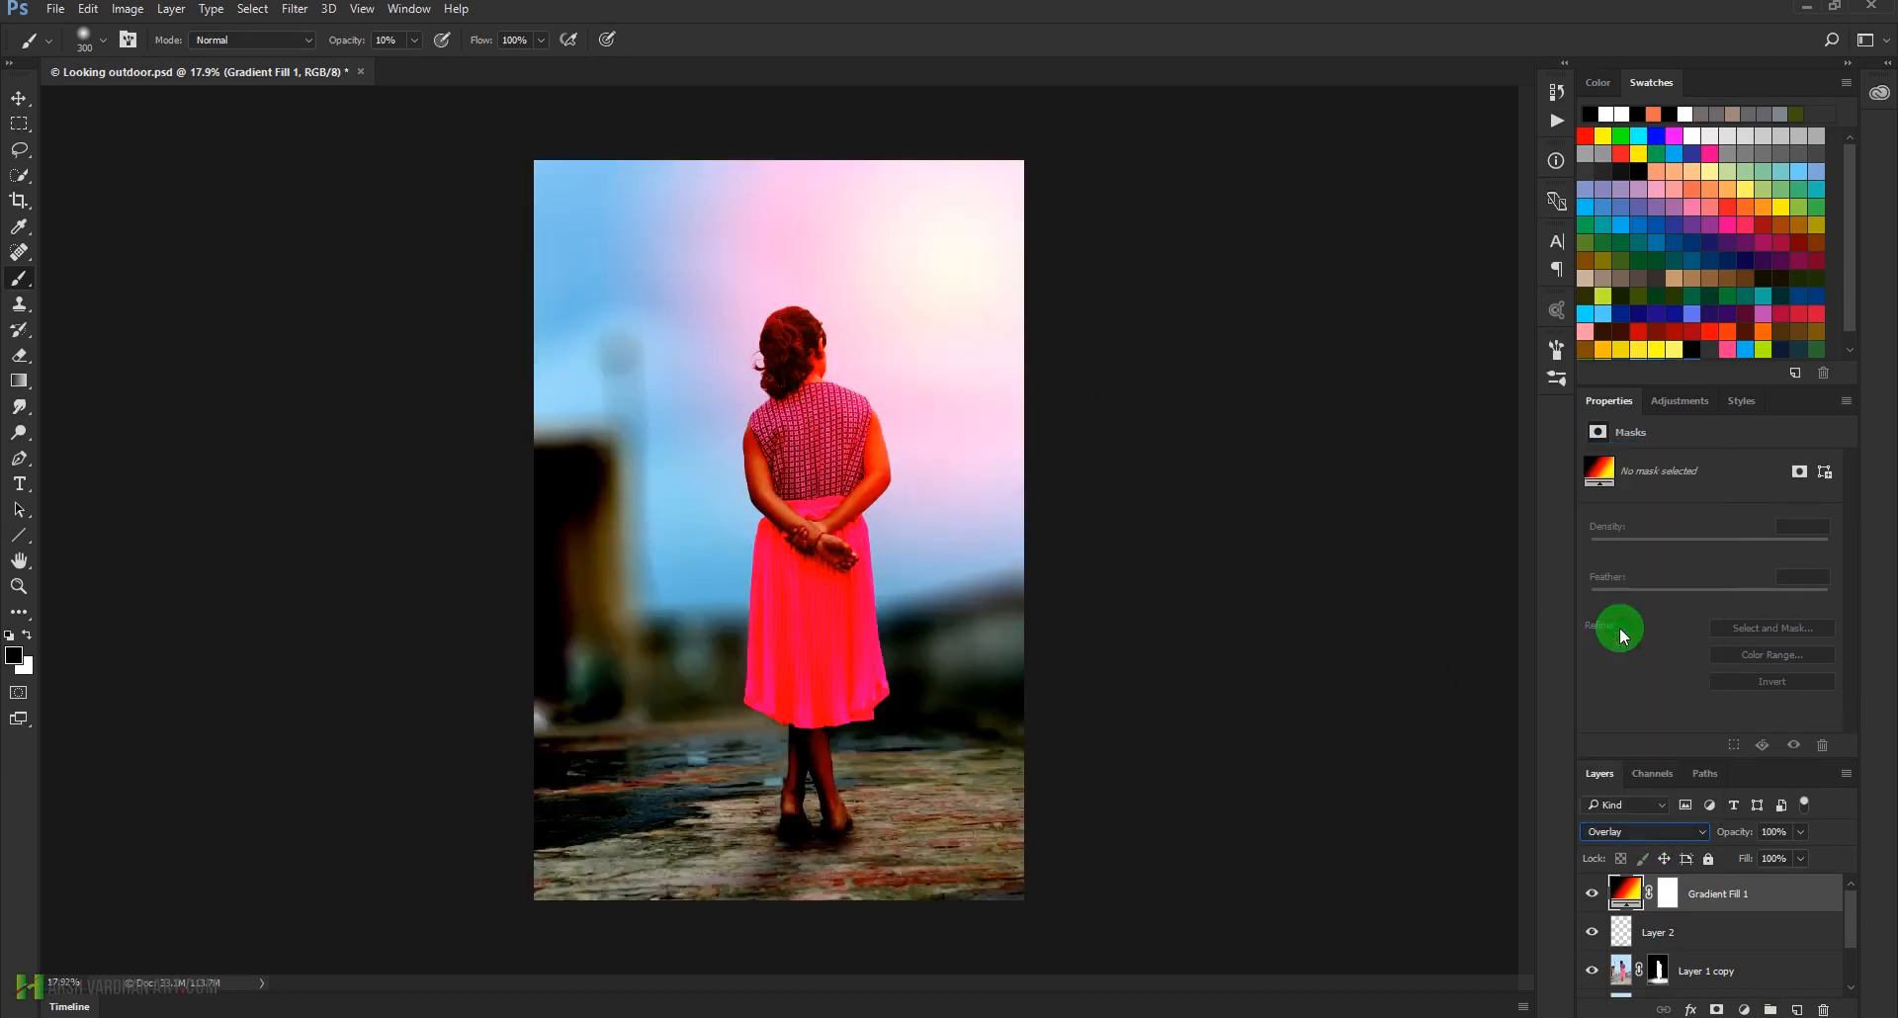
{"action": "left_click", "coordinate": [1640, 834]}
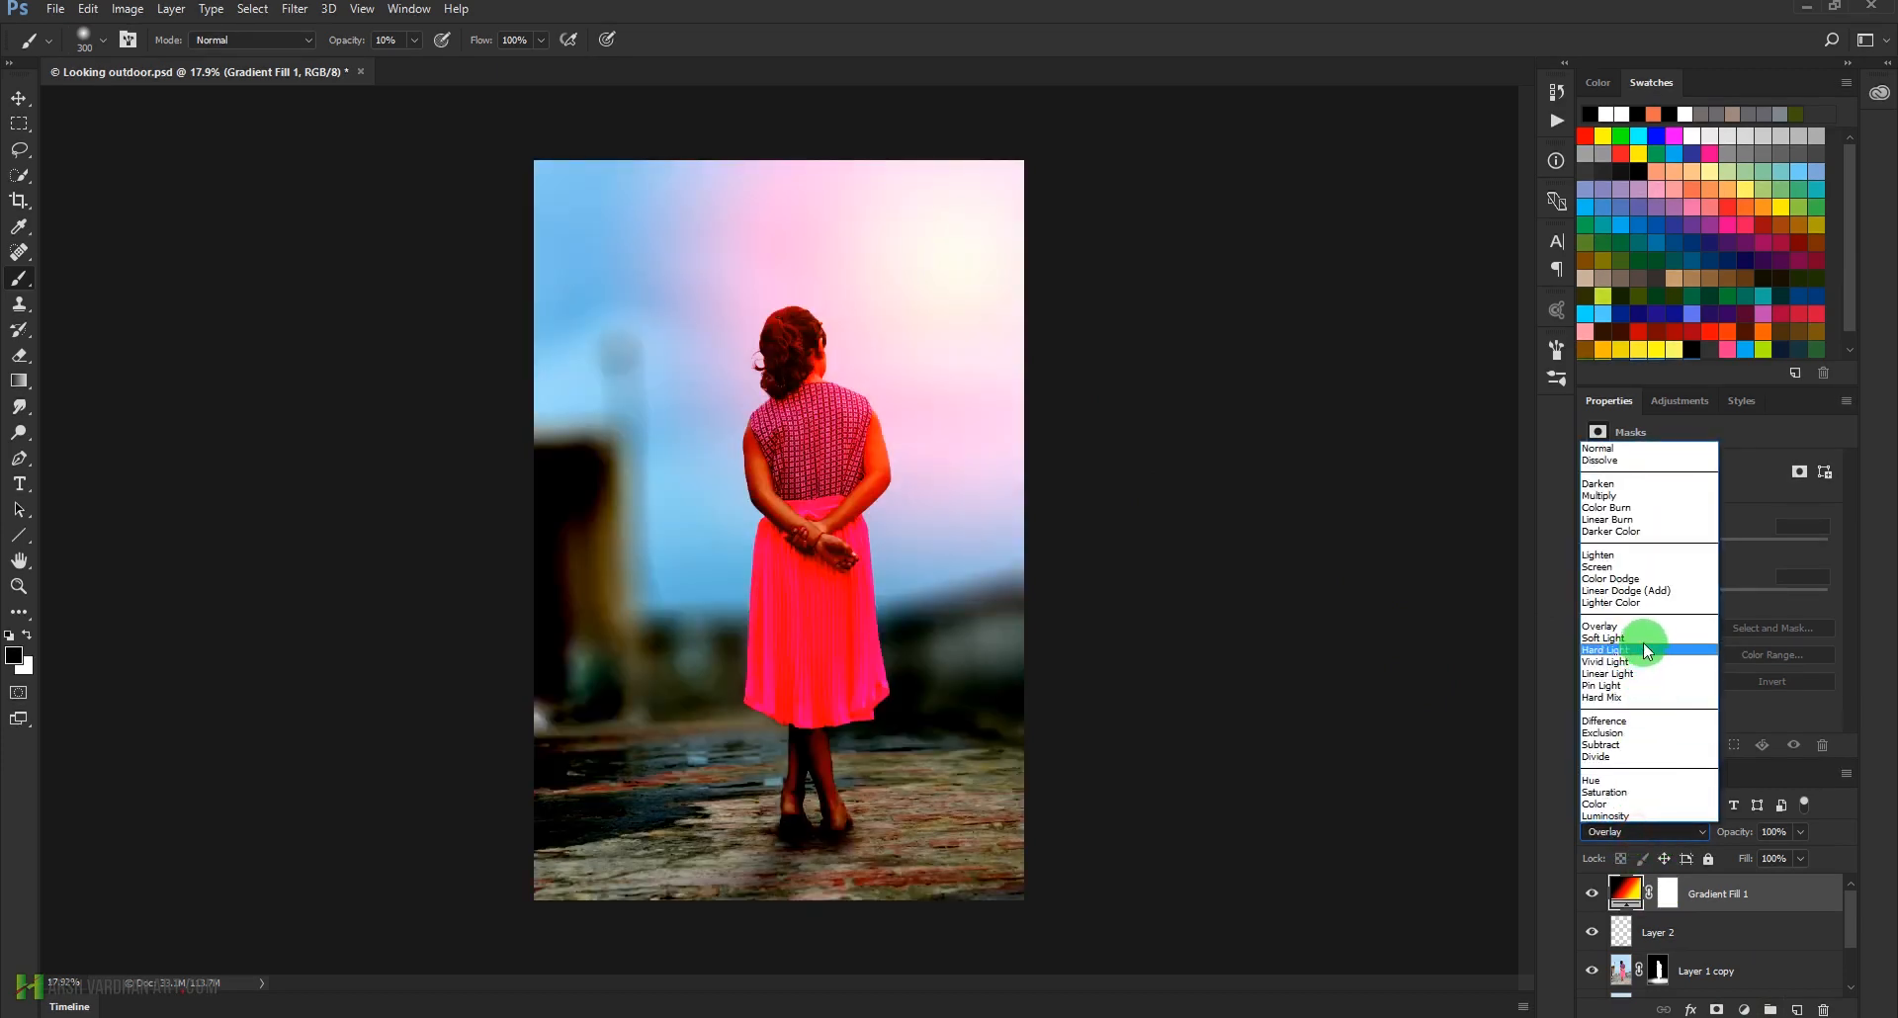
{"action": "left_click", "coordinate": [1645, 639]}
{"action": "left_click", "coordinate": [1640, 840]}
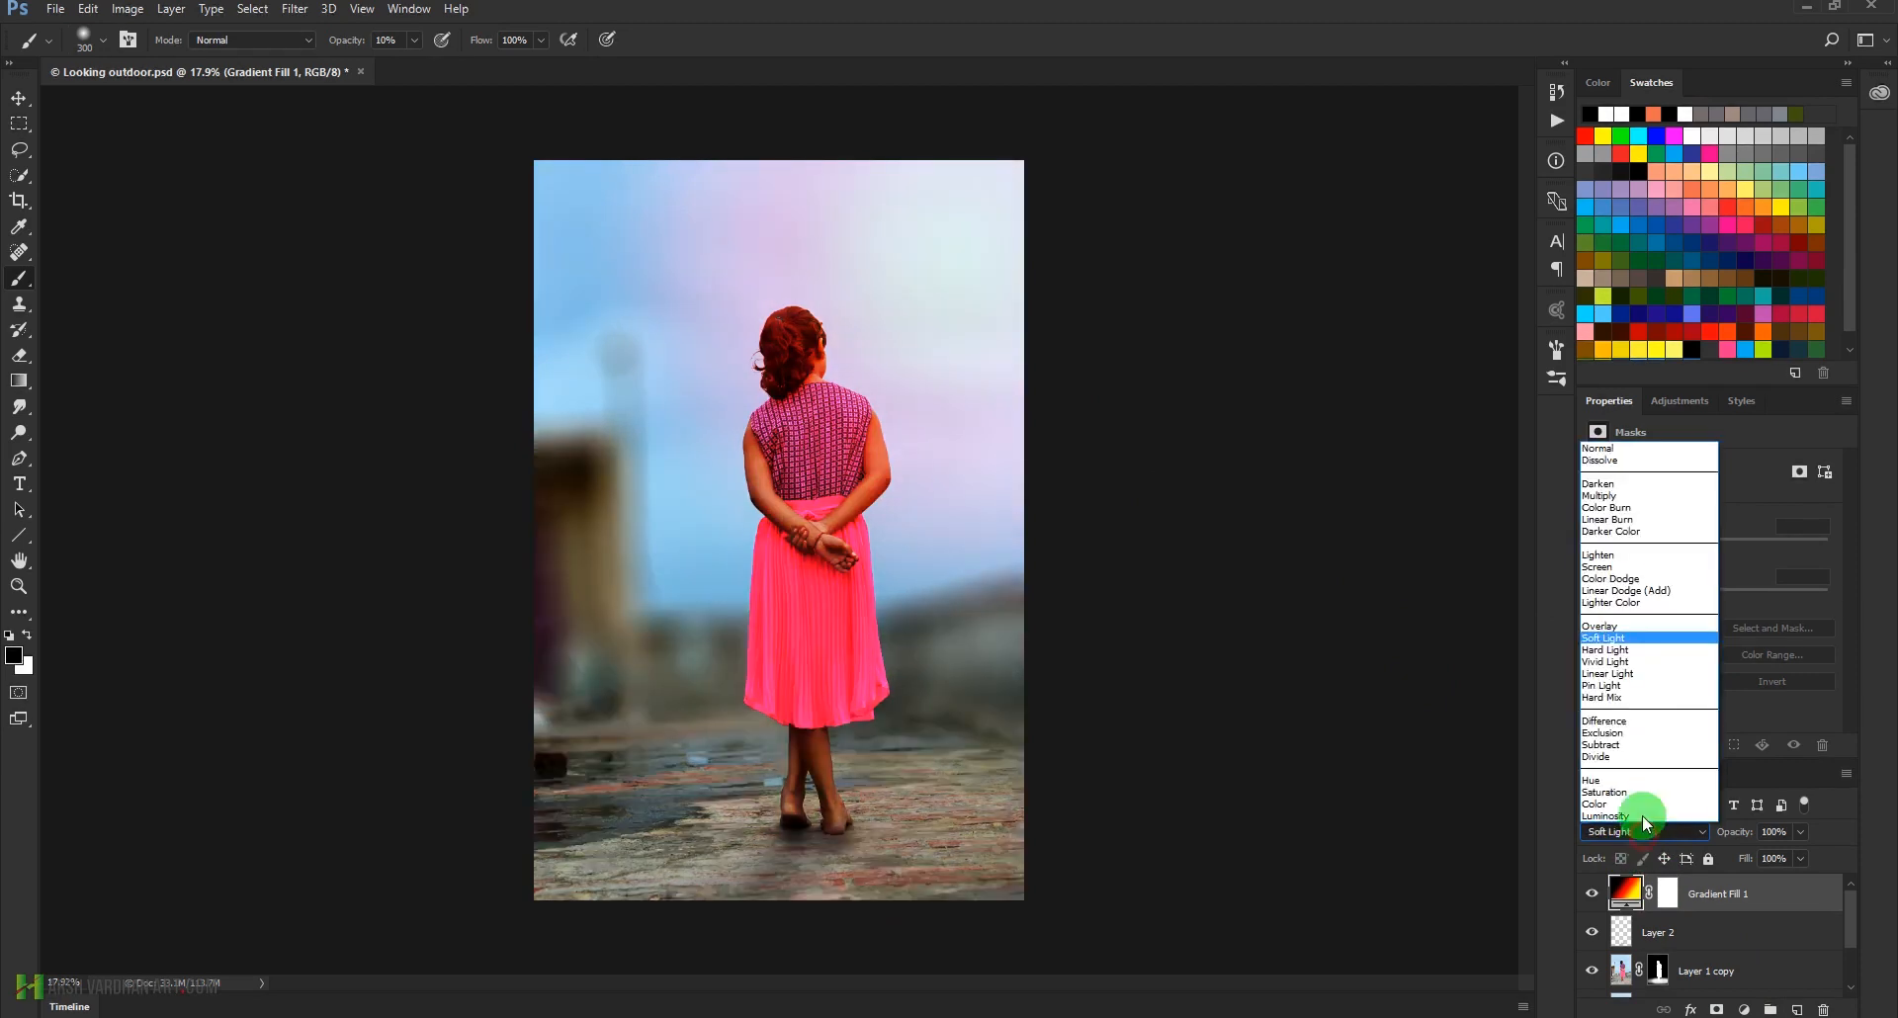
{"action": "left_click", "coordinate": [1634, 656]}
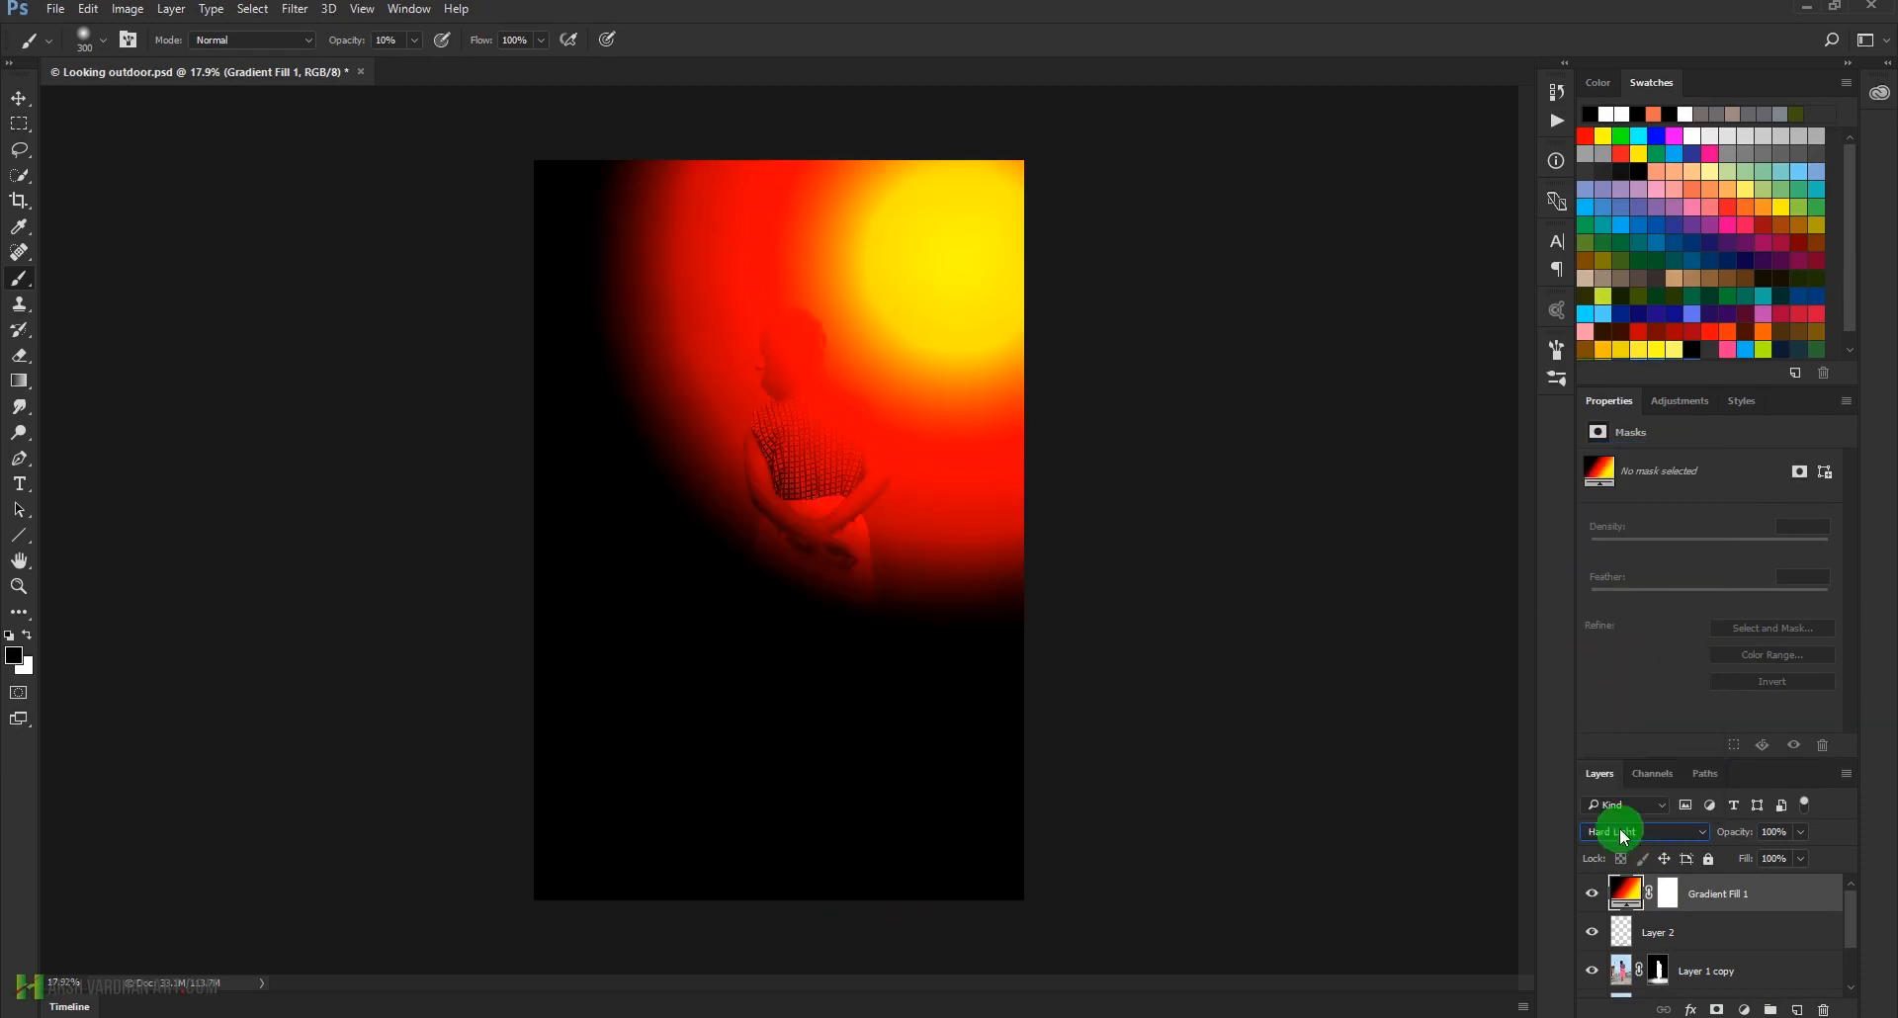
{"action": "left_click", "coordinate": [1652, 833]}
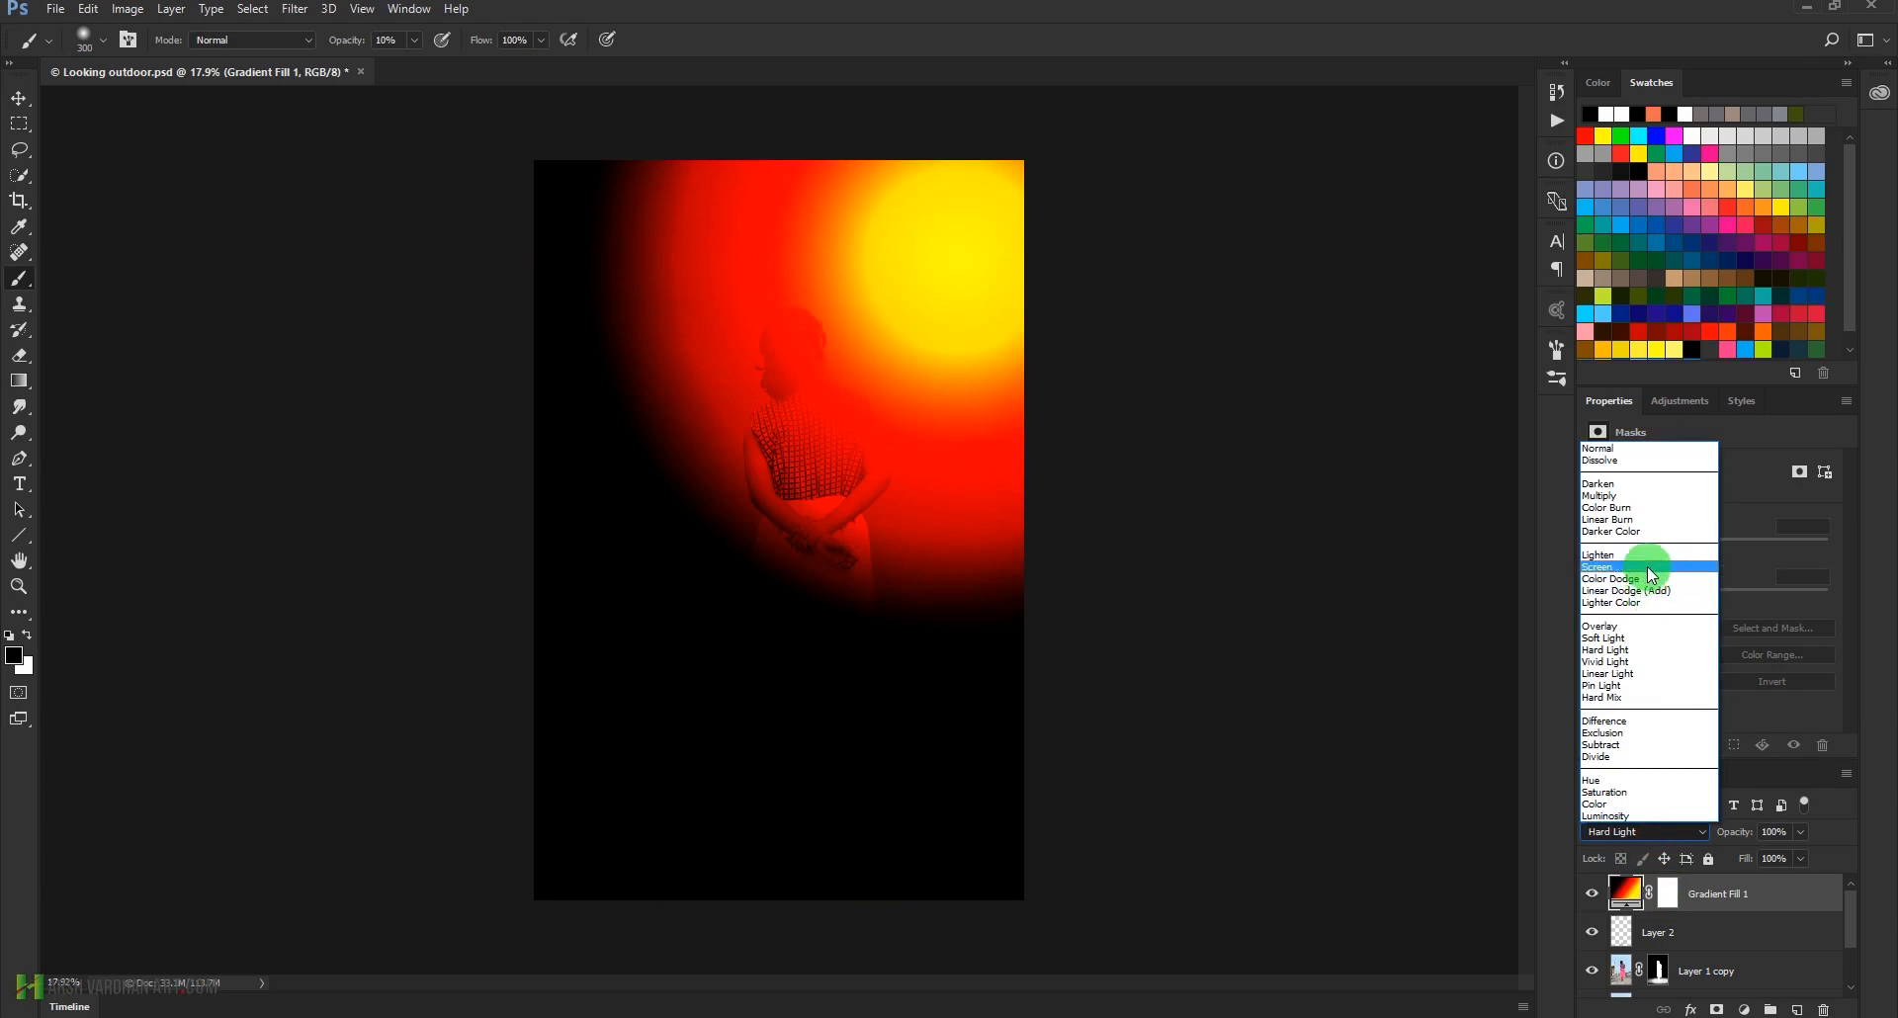
{"action": "left_click", "coordinate": [1647, 567]}
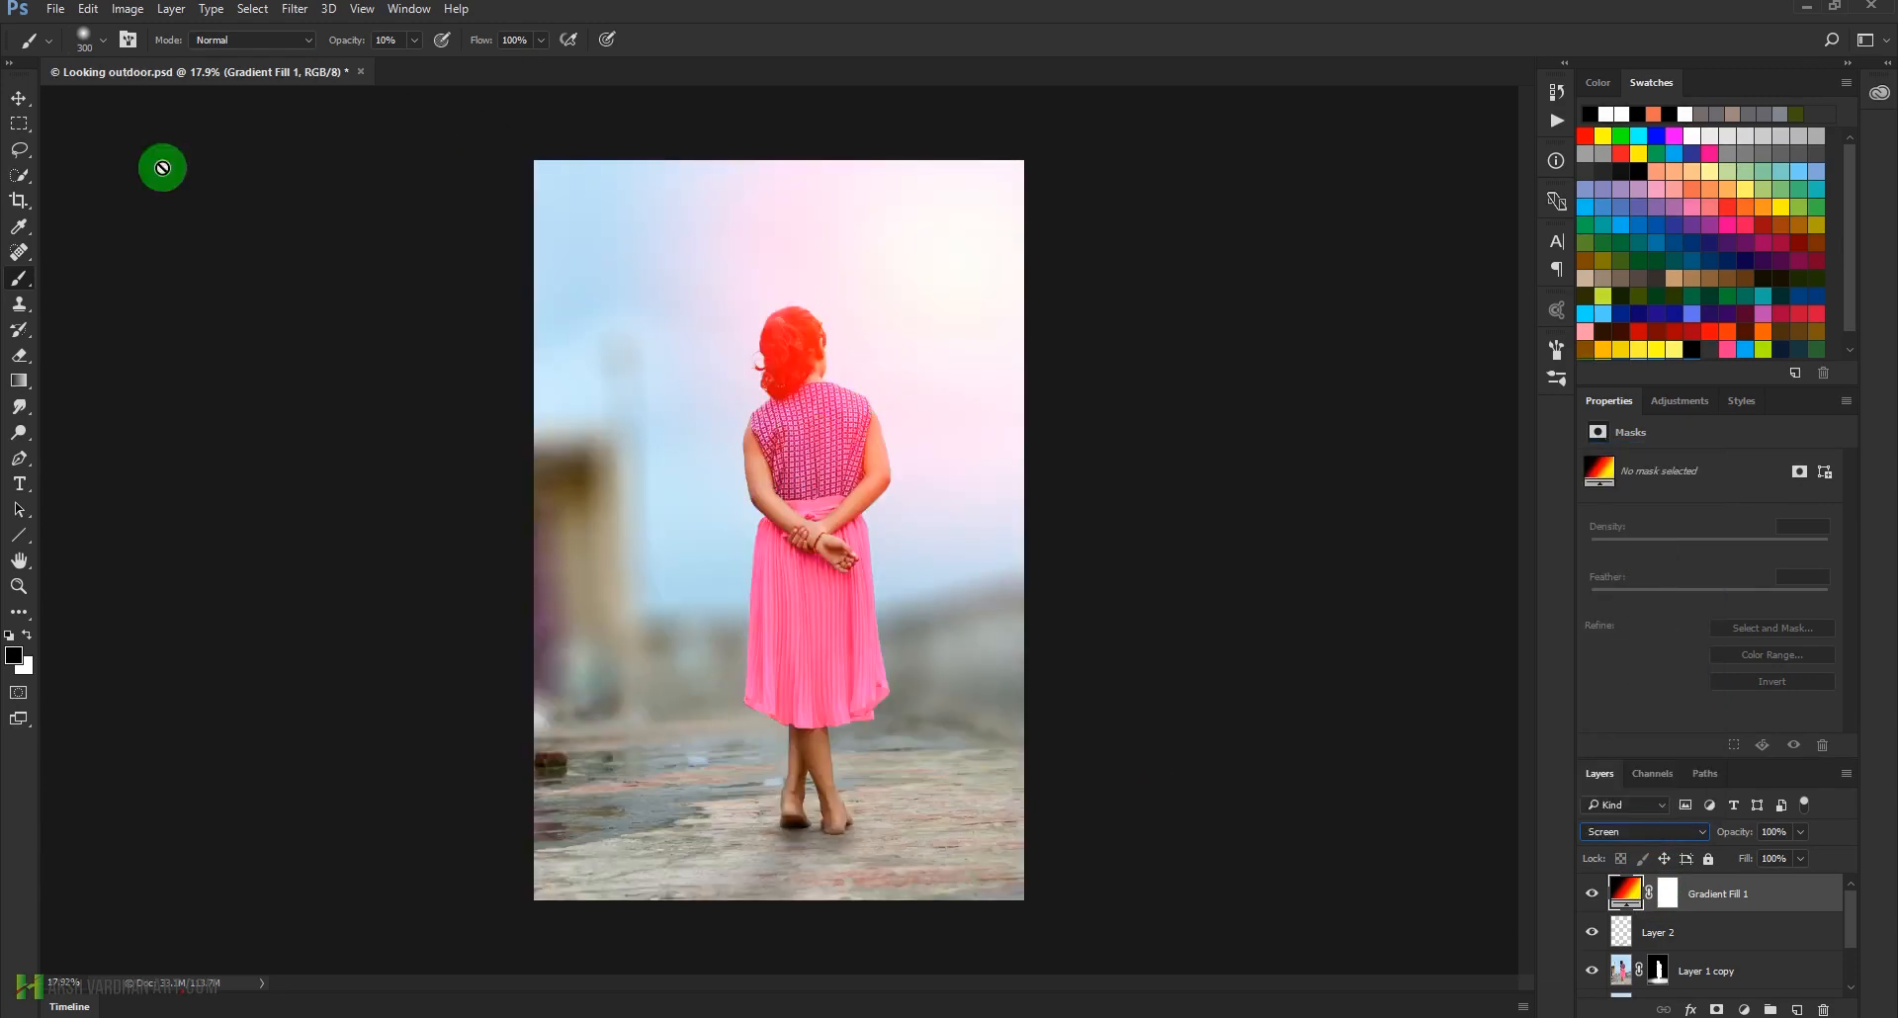
Try repositioning the radial gradient in the sky with its scale enlarged to 243%
{"action": "double_click", "coordinate": [1622, 895]}
{"action": "left_click_drag", "start_coordinate": [774, 235], "coordinate": [922, 290]}
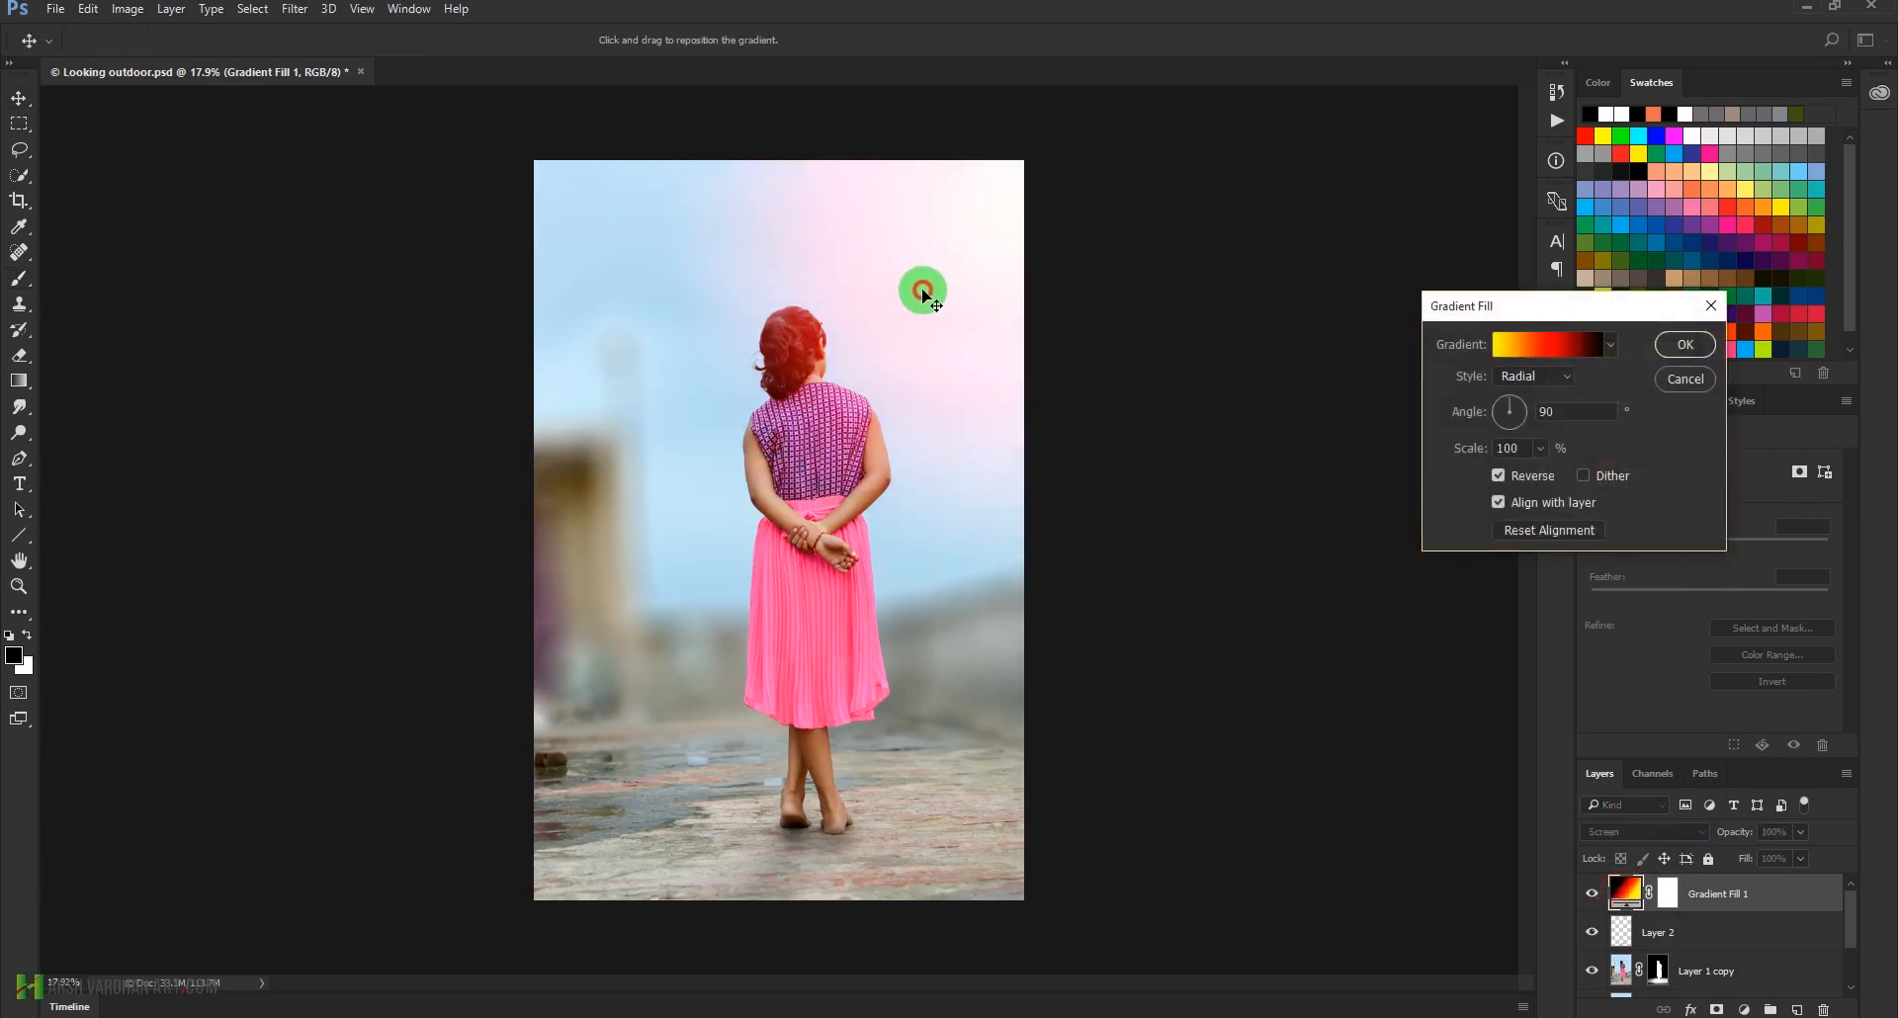
{"action": "left_click", "coordinate": [1552, 455]}
{"action": "left_click_drag", "start_coordinate": [1539, 473], "coordinate": [1559, 478]}
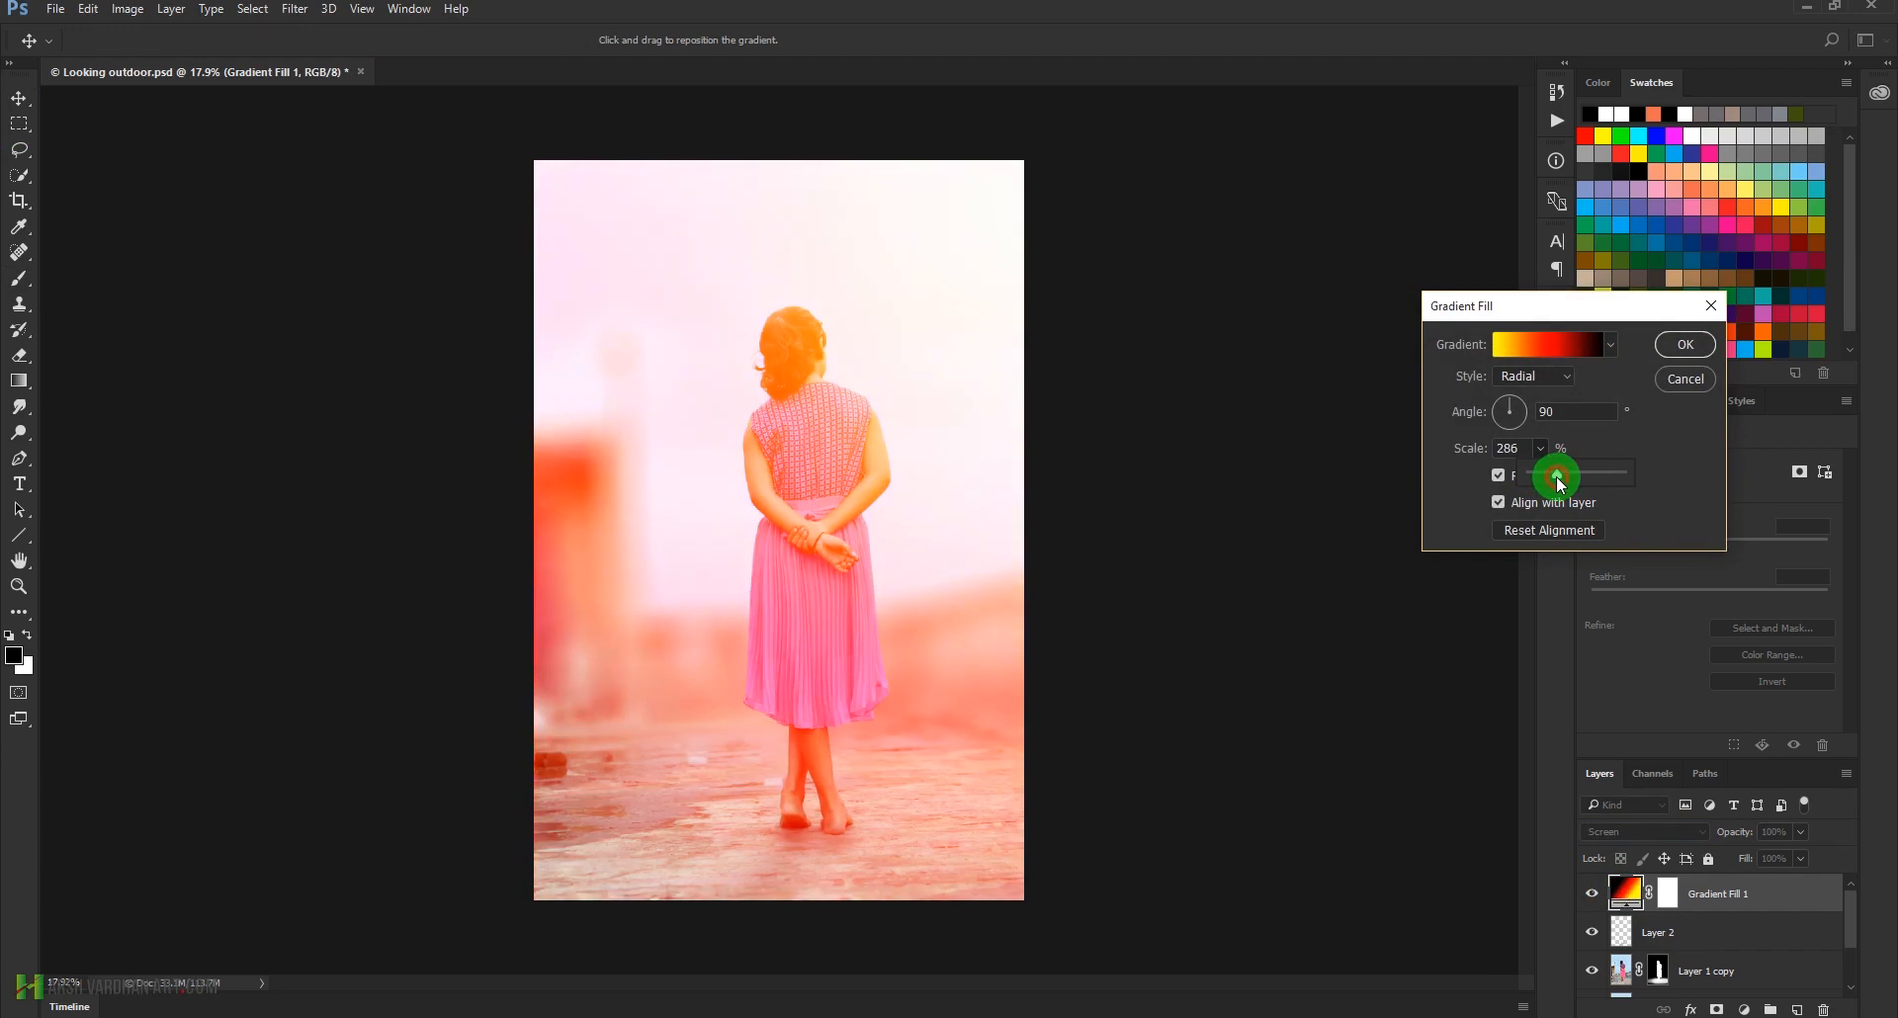
{"action": "left_click_drag", "start_coordinate": [898, 372], "coordinate": [974, 297]}
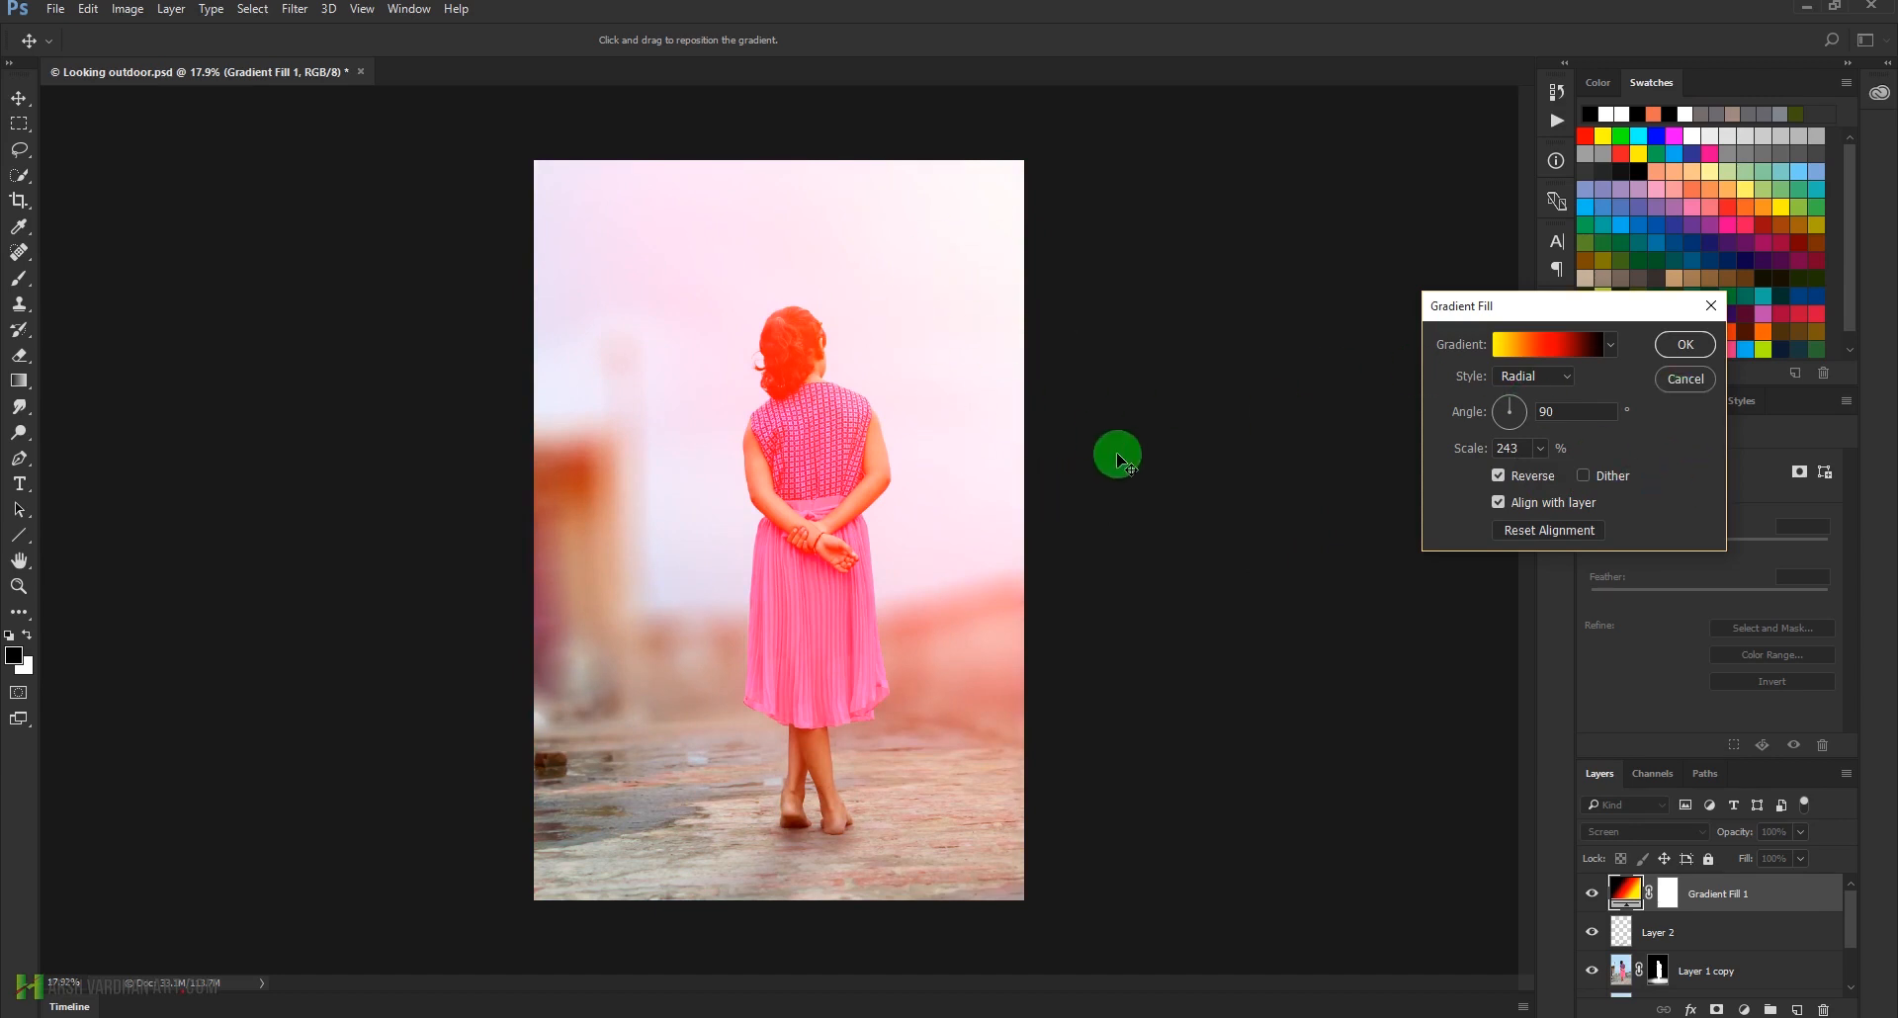
{"action": "left_click", "coordinate": [1686, 380]}
Delete the Gradient Fill 1 layer and toggle Layer 2's visibility to compare the foot shadow
{"action": "left_click", "coordinate": [1824, 1008]}
{"action": "left_click", "coordinate": [903, 382]}
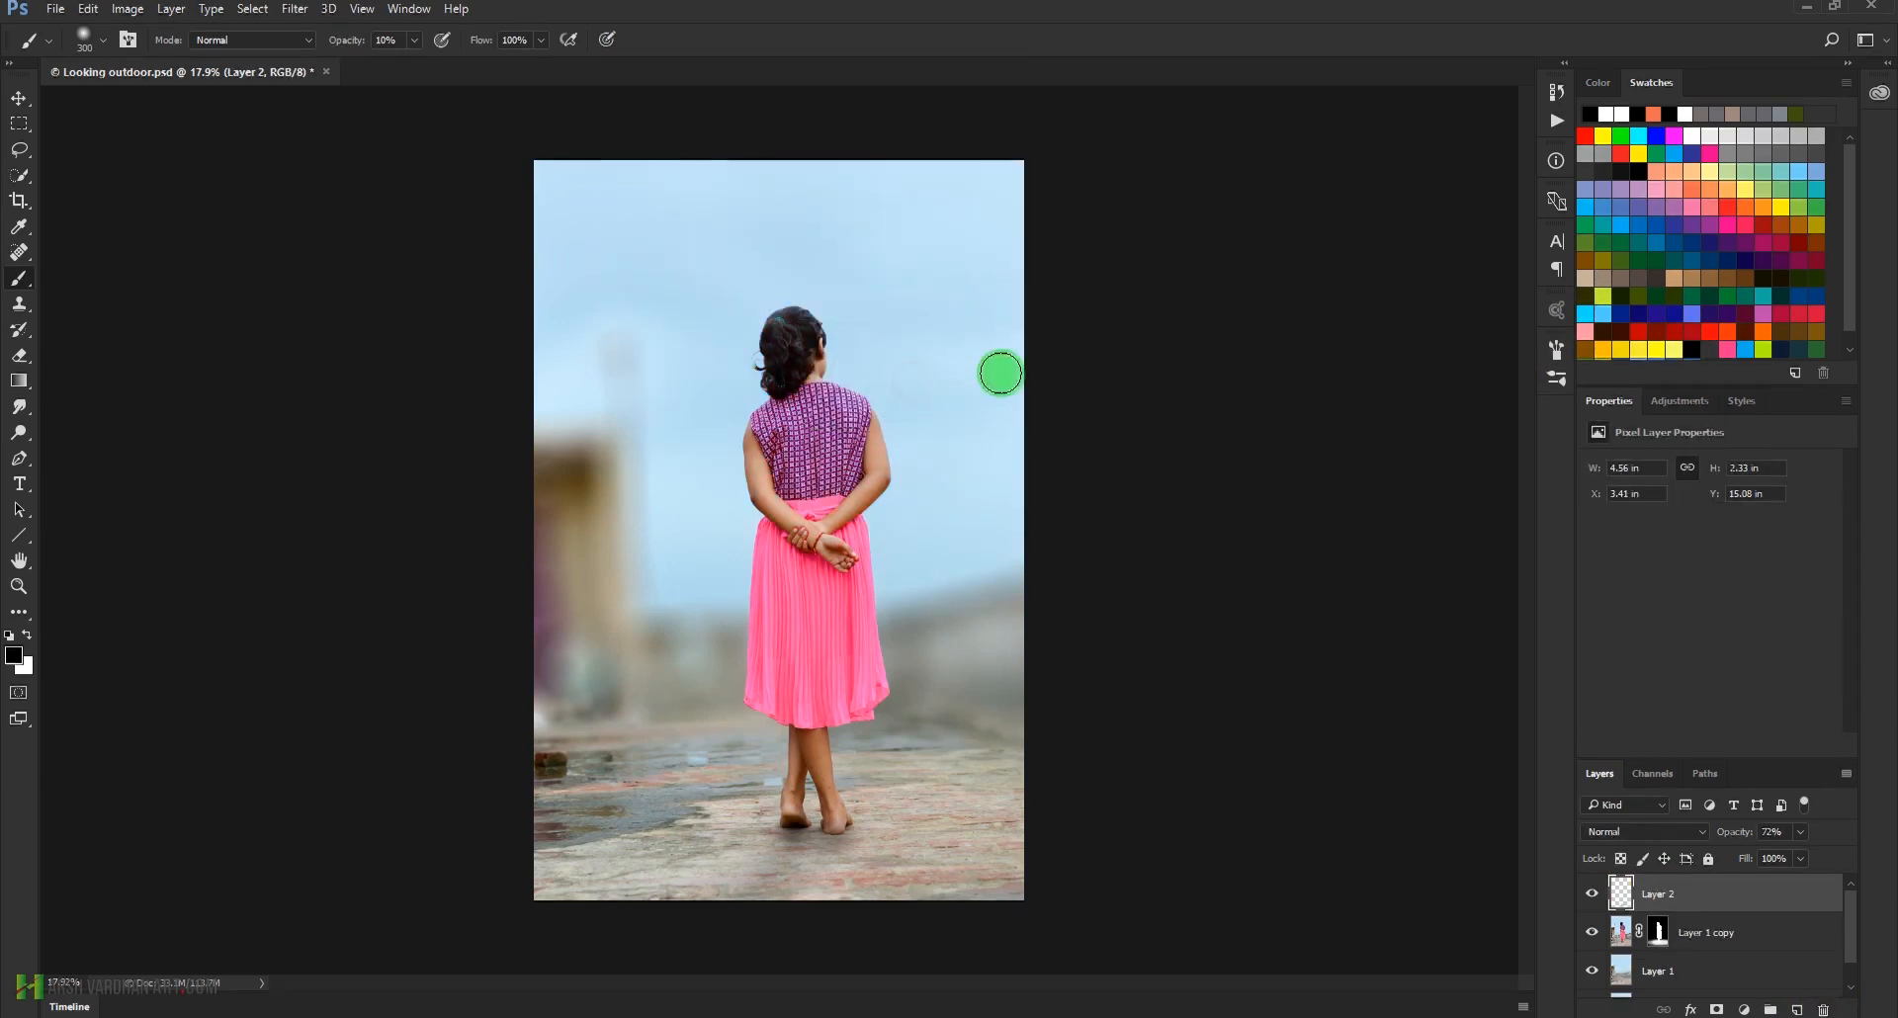
{"action": "left_click", "coordinate": [1591, 895]}
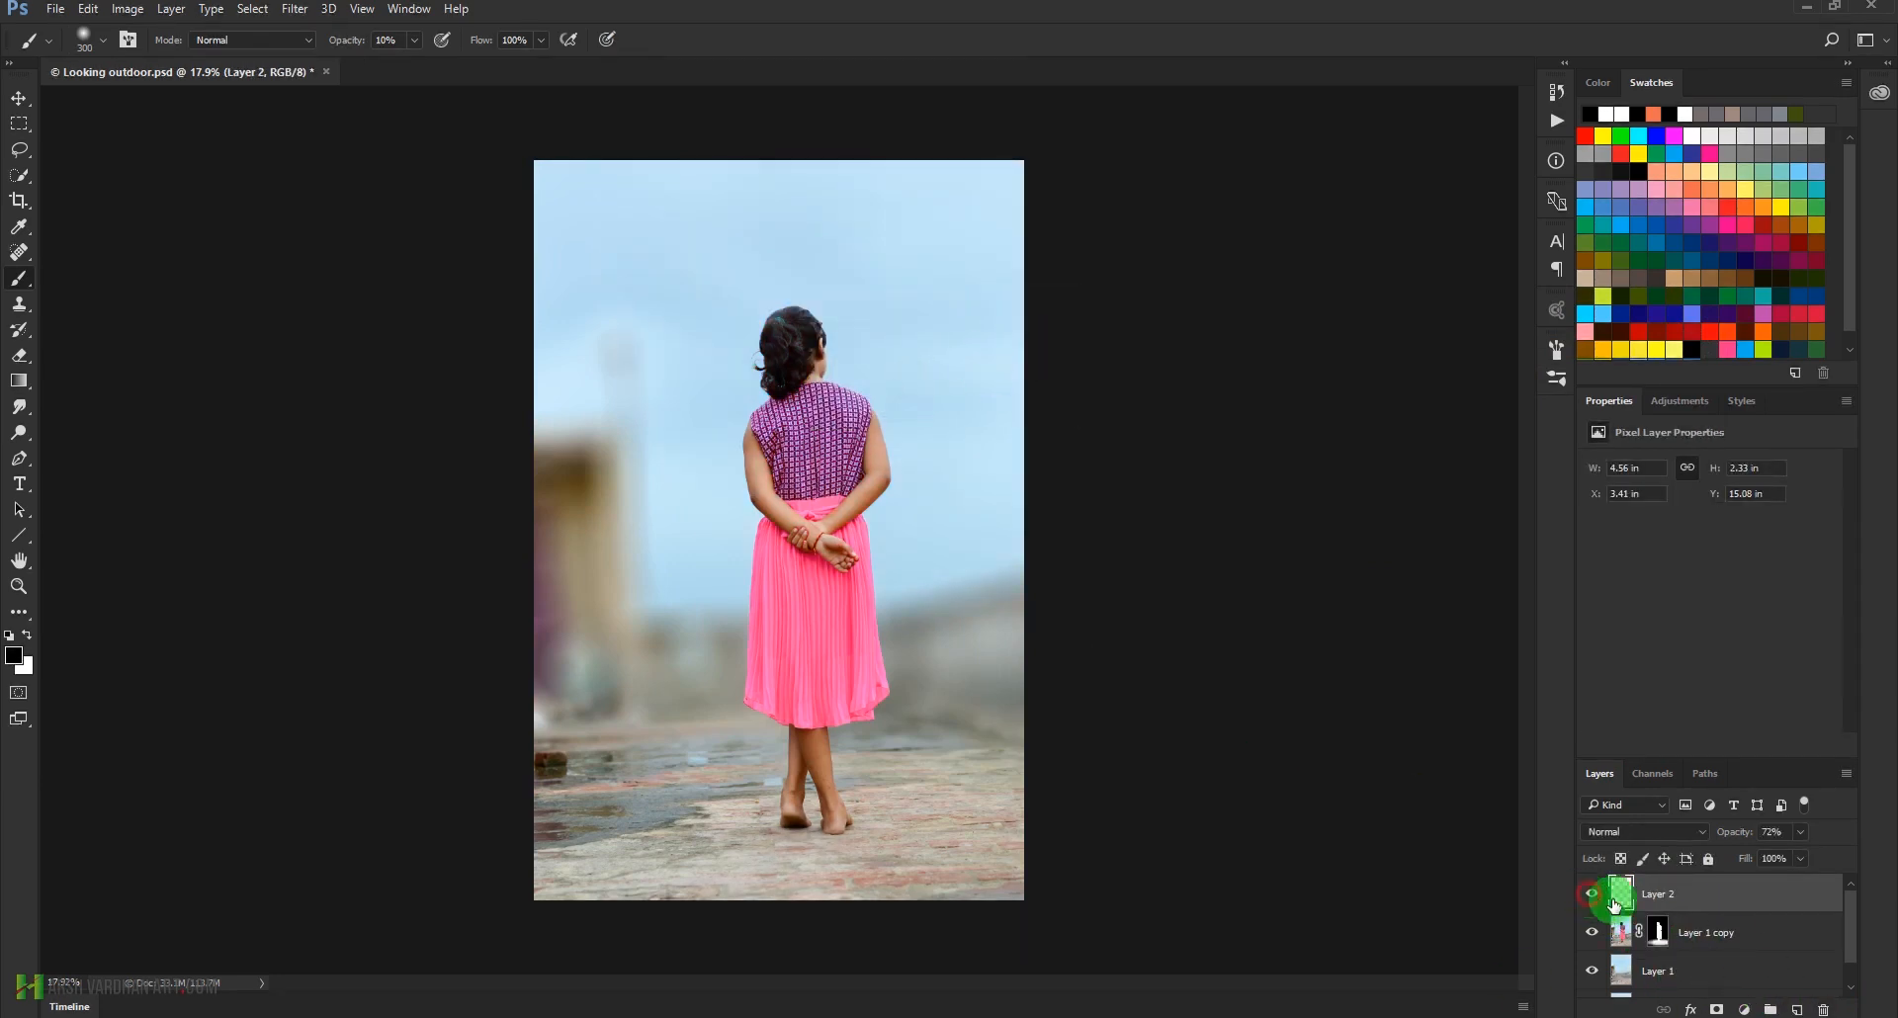
Create a new layer above Layer 2 and set its blend mode to Hard Light
{"action": "left_click", "coordinate": [1797, 1009]}
{"action": "left_click", "coordinate": [1654, 832]}
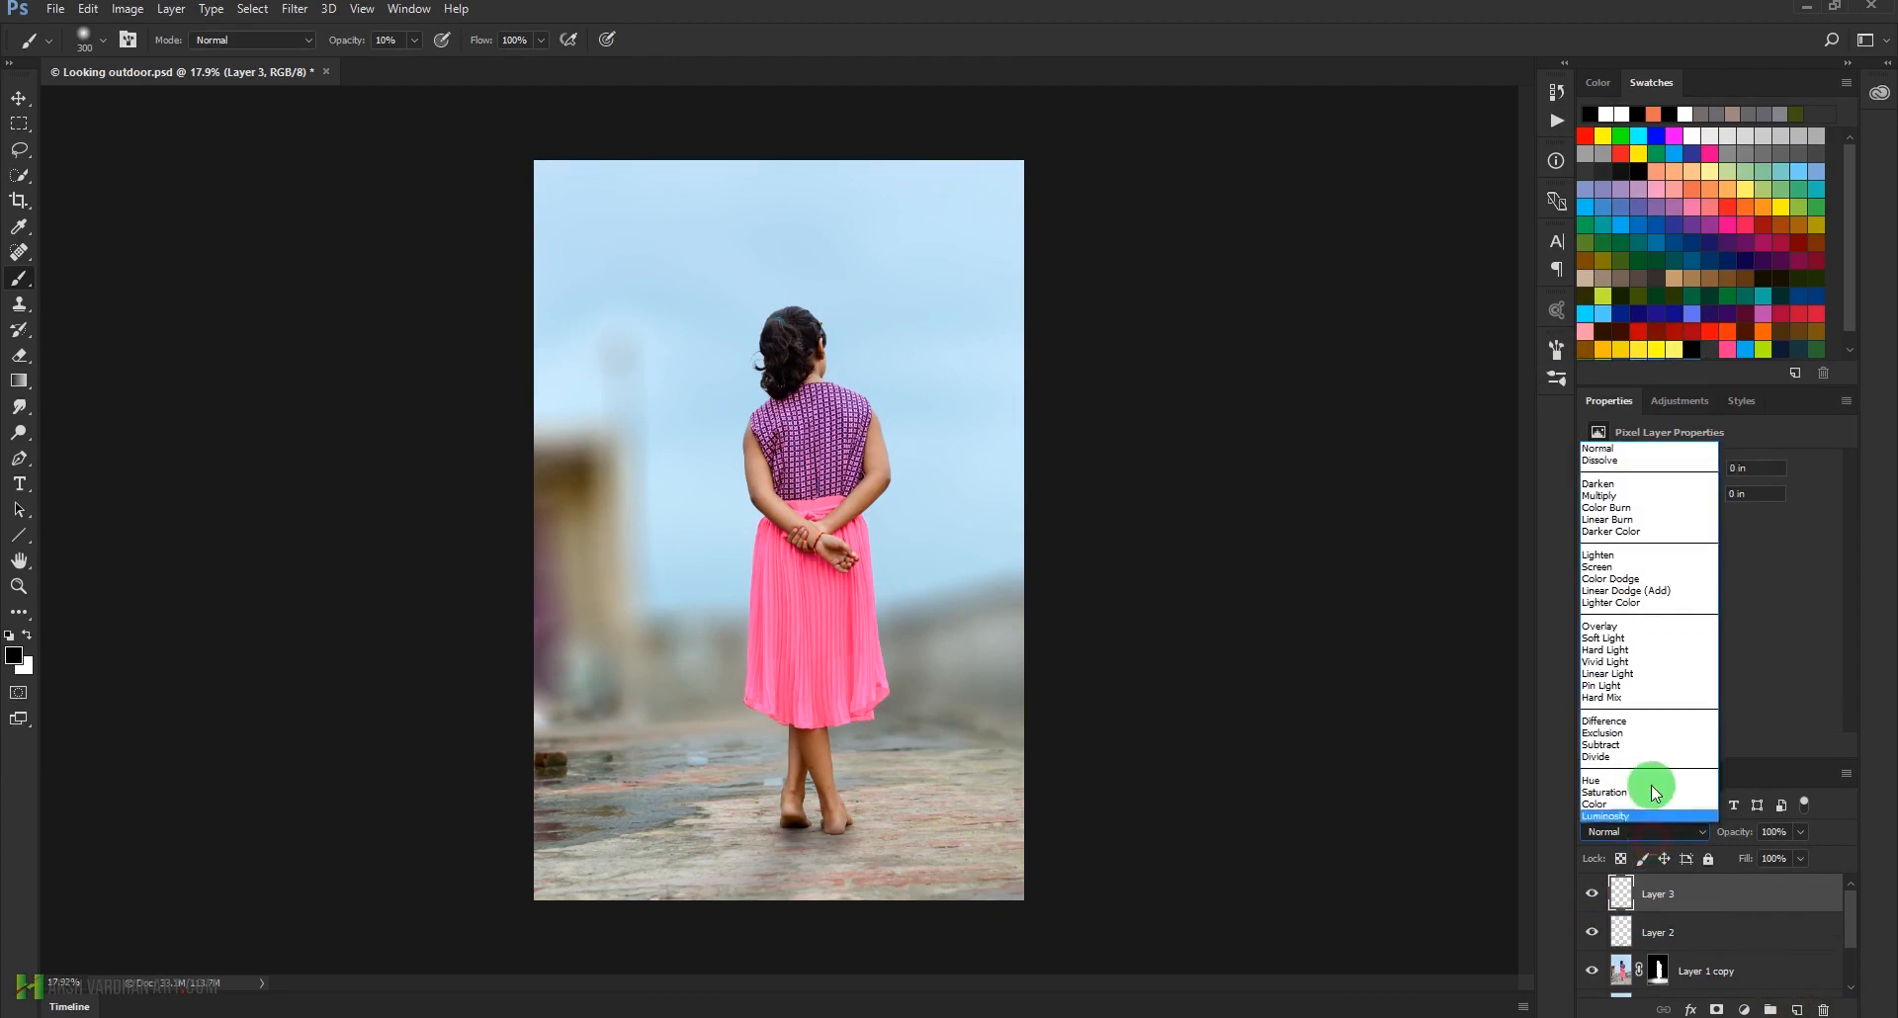
{"action": "left_click", "coordinate": [1629, 649]}
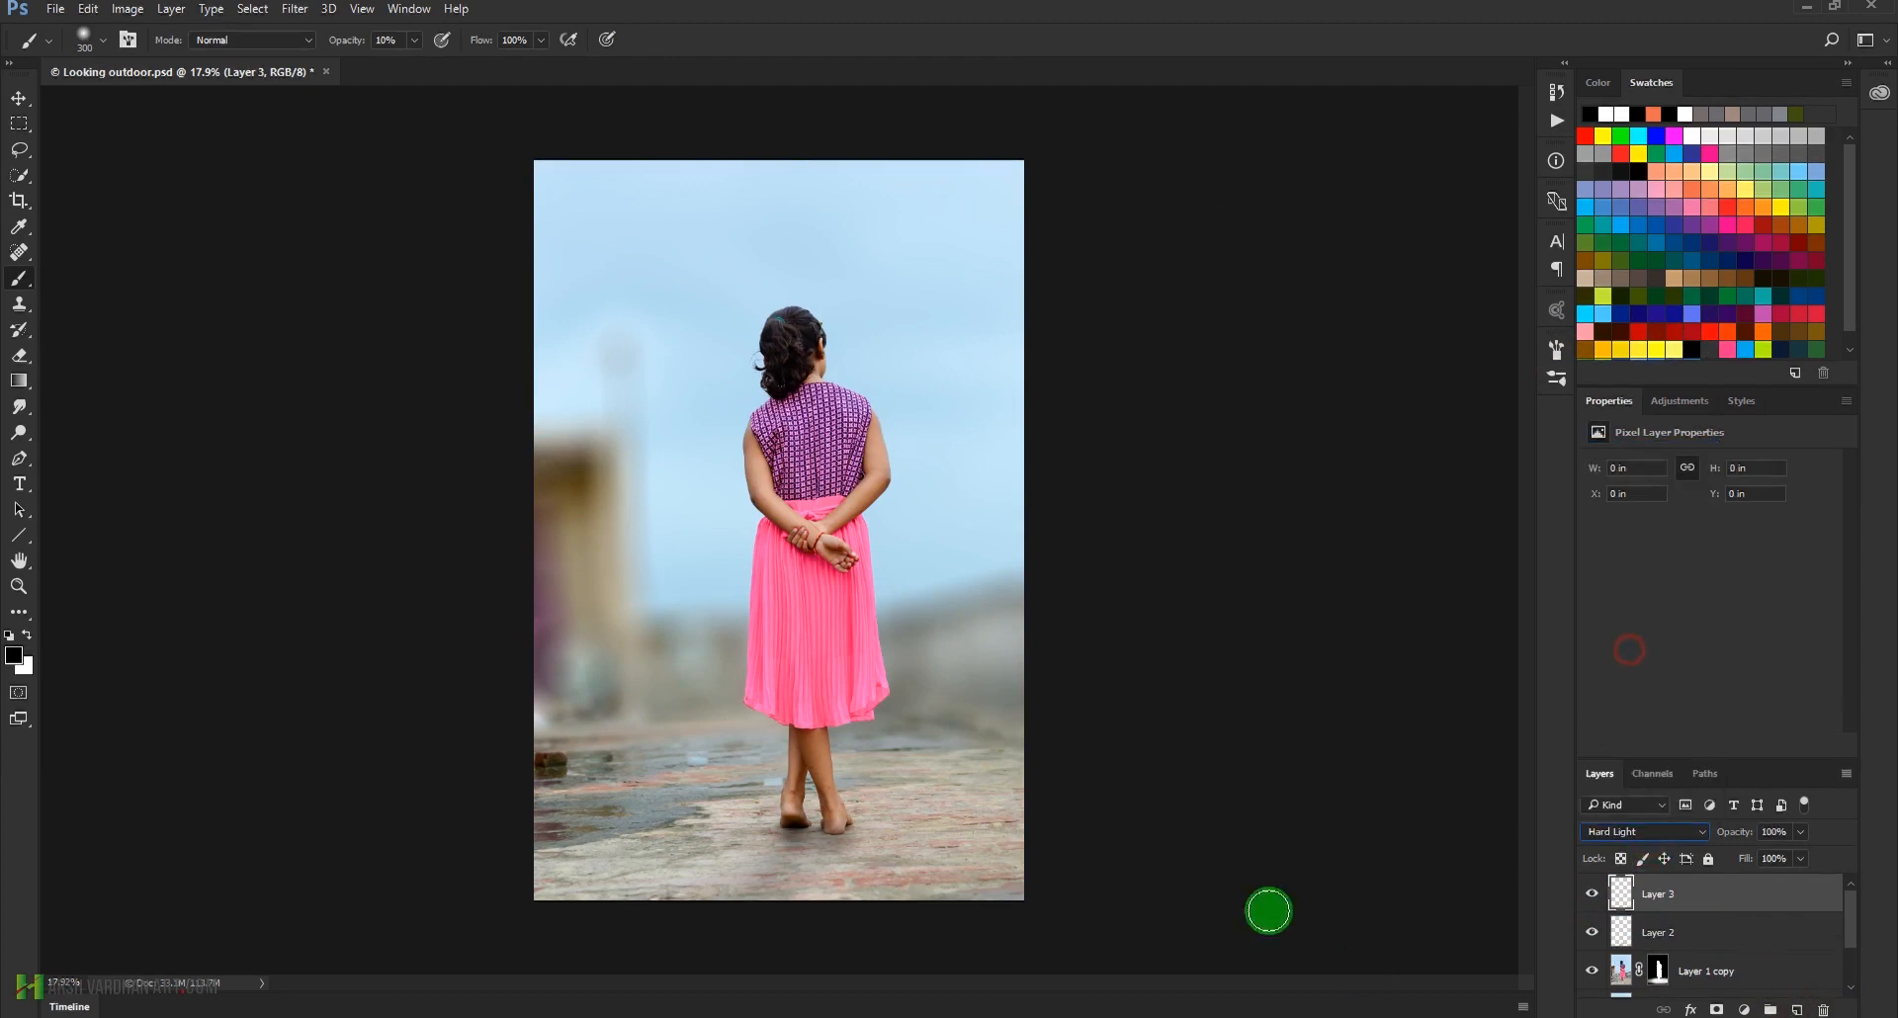
Paint a Light Red glow in the upper-right sky on Layer 3, using a soft brush at 100% opacity enlarged up to 1800 px
{"action": "left_click", "coordinate": [1694, 186]}
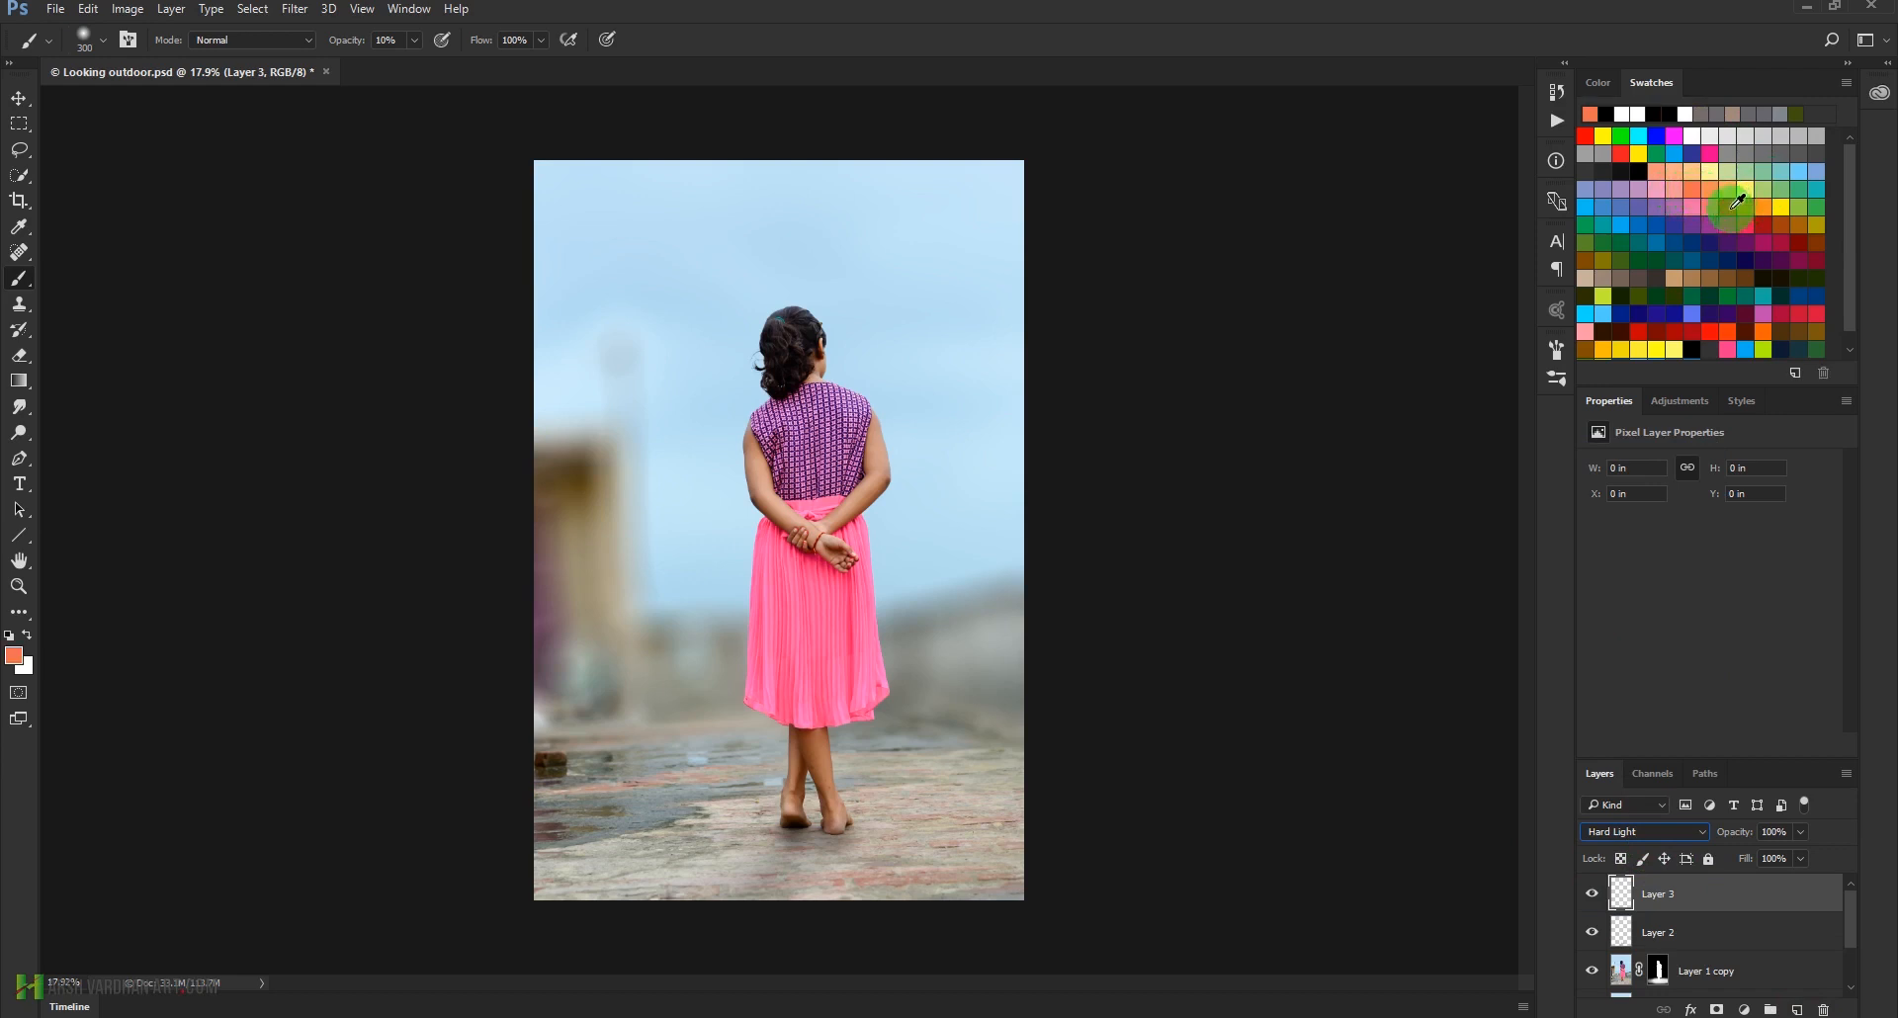
{"action": "left_click", "coordinate": [417, 41]}
{"action": "left_click_drag", "start_coordinate": [413, 71], "coordinate": [867, 8]}
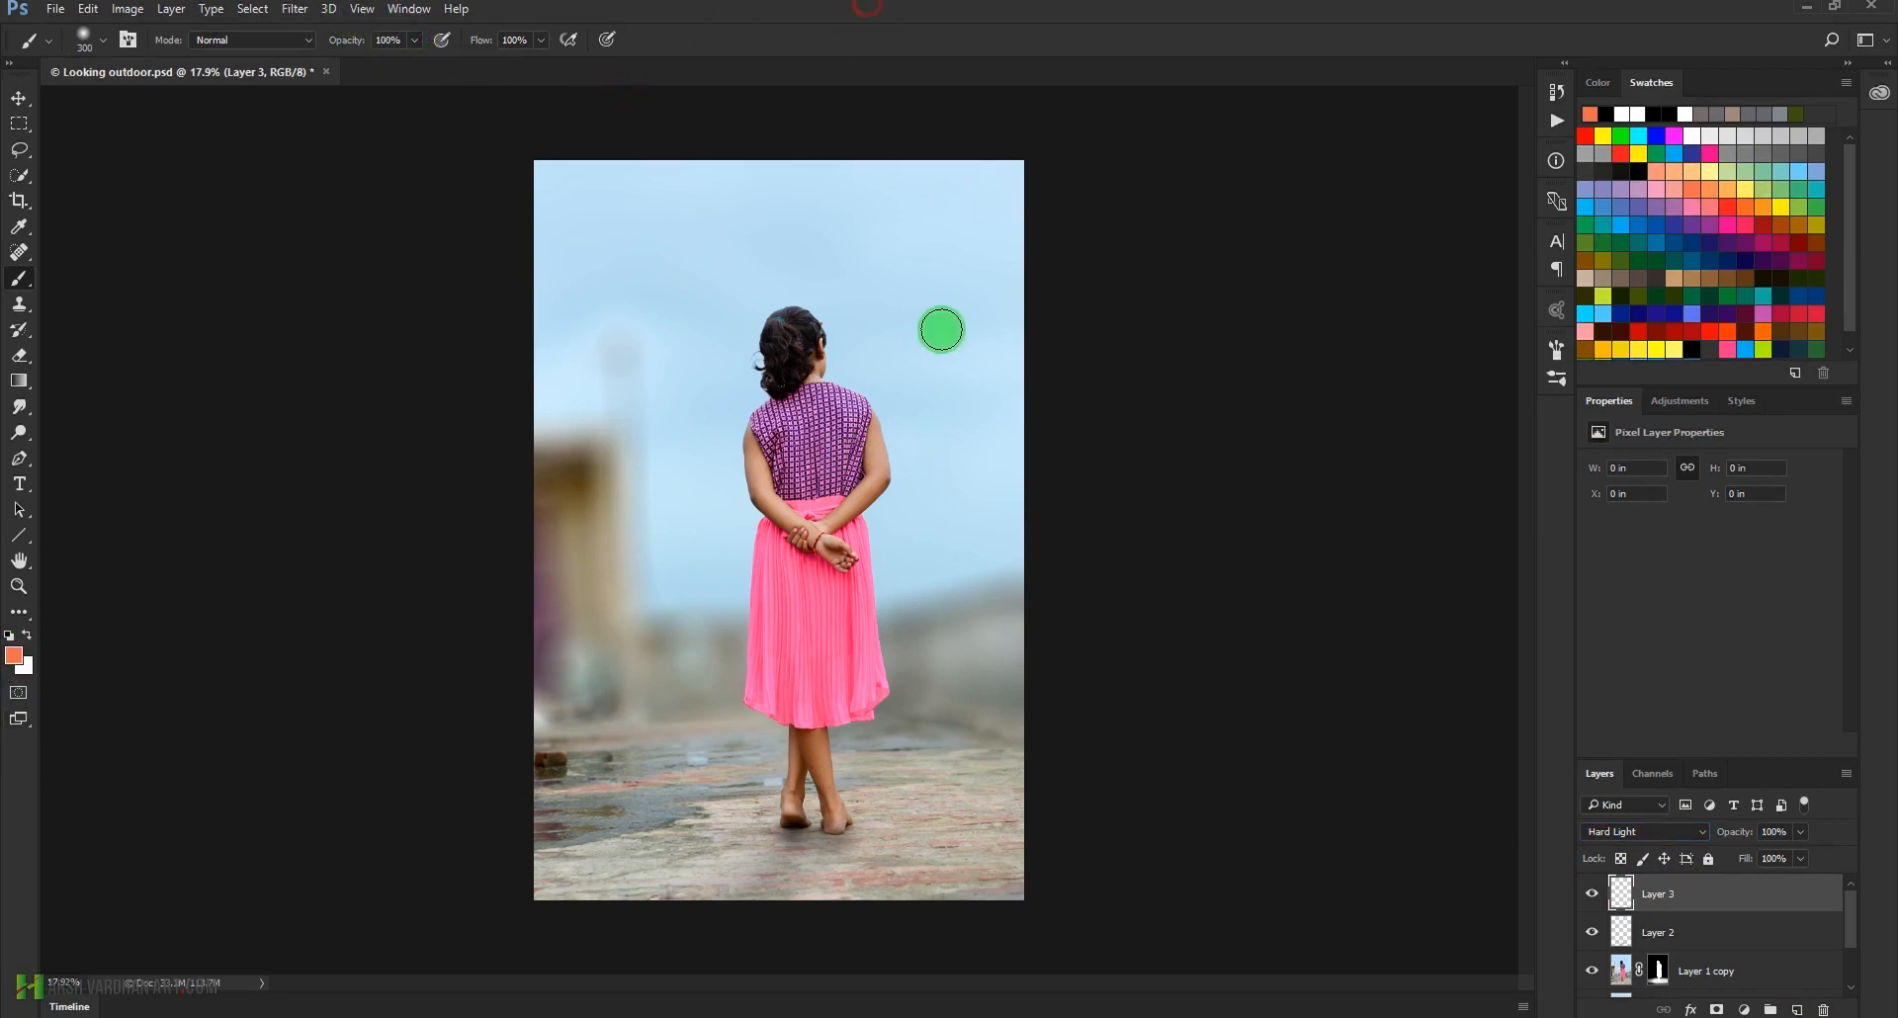
{"action": "key", "text": "bracketright"}
{"action": "key", "text": "bracketright"}
{"action": "key", "text": "bracketright"}
{"action": "key", "text": "bracketright"}
{"action": "key", "text": "bracketright"}
{"action": "key", "text": "bracketright"}
{"action": "key", "text": "bracketright"}
{"action": "key", "text": "bracketright"}
{"action": "key", "text": "bracketright"}
{"action": "key", "text": "bracketright"}
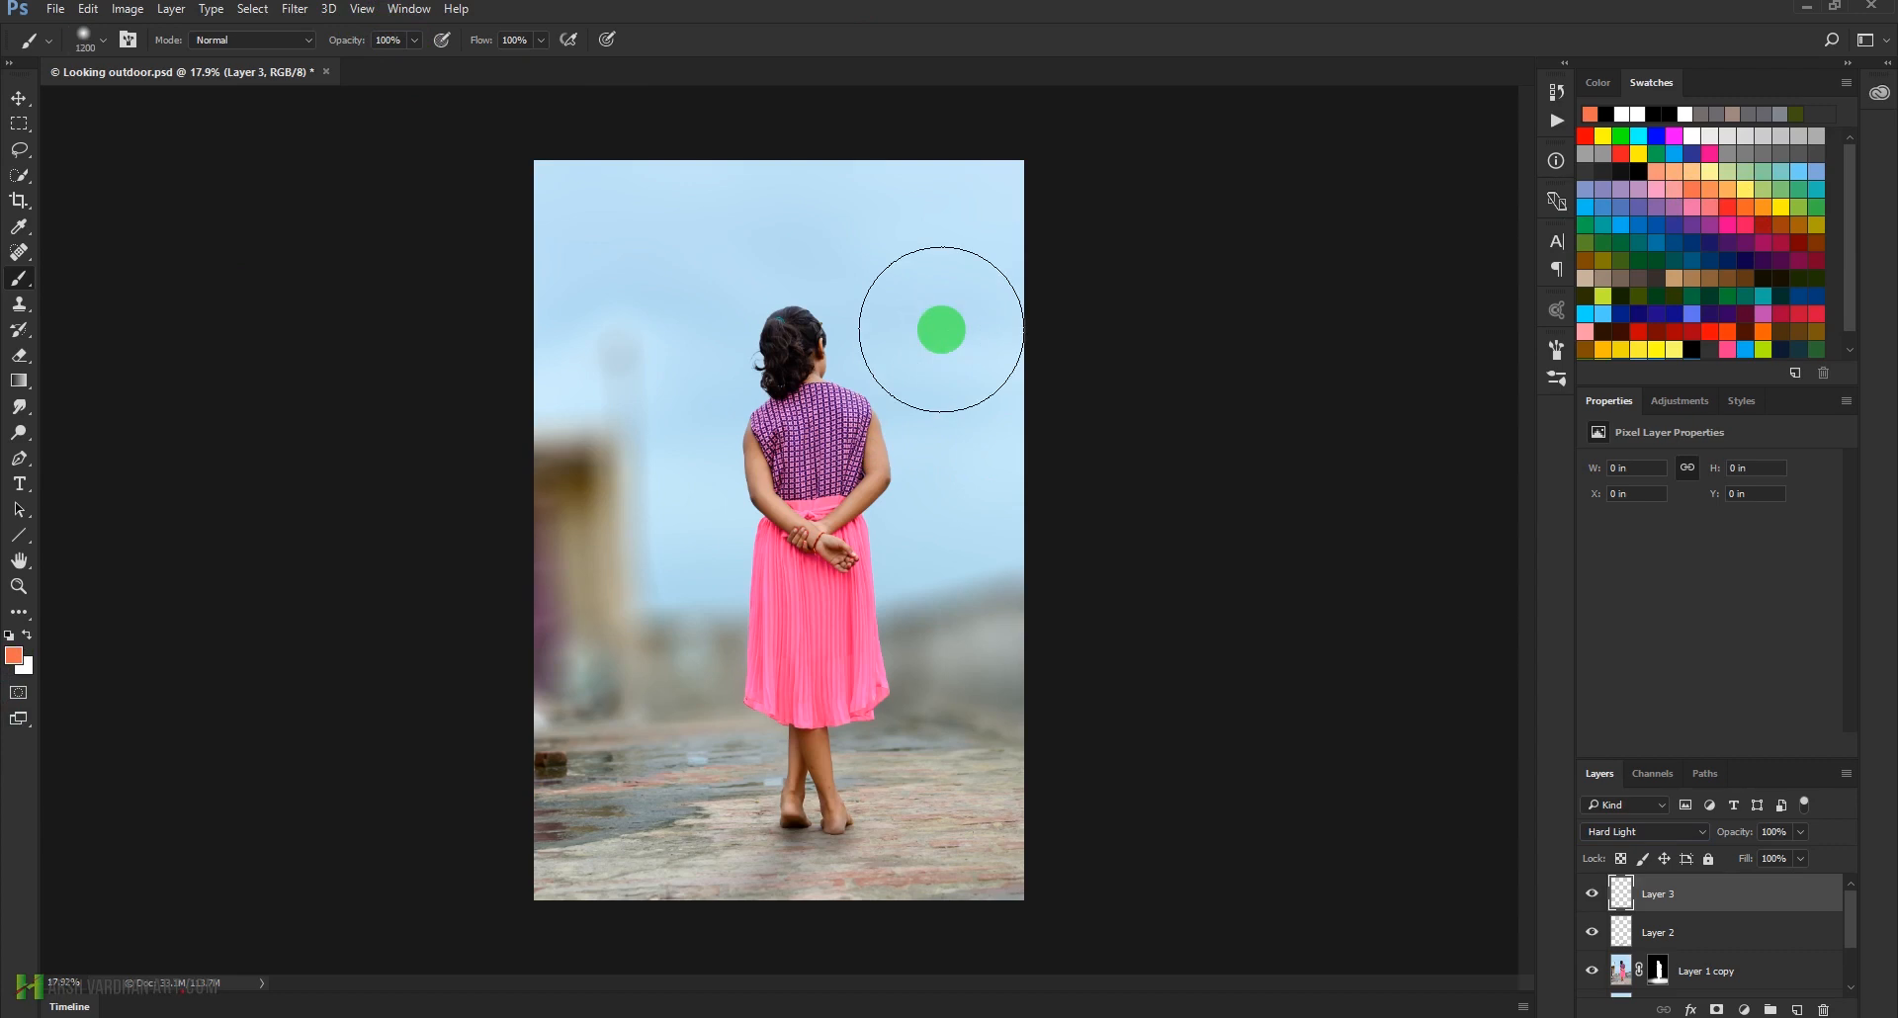
{"action": "left_click", "coordinate": [941, 335]}
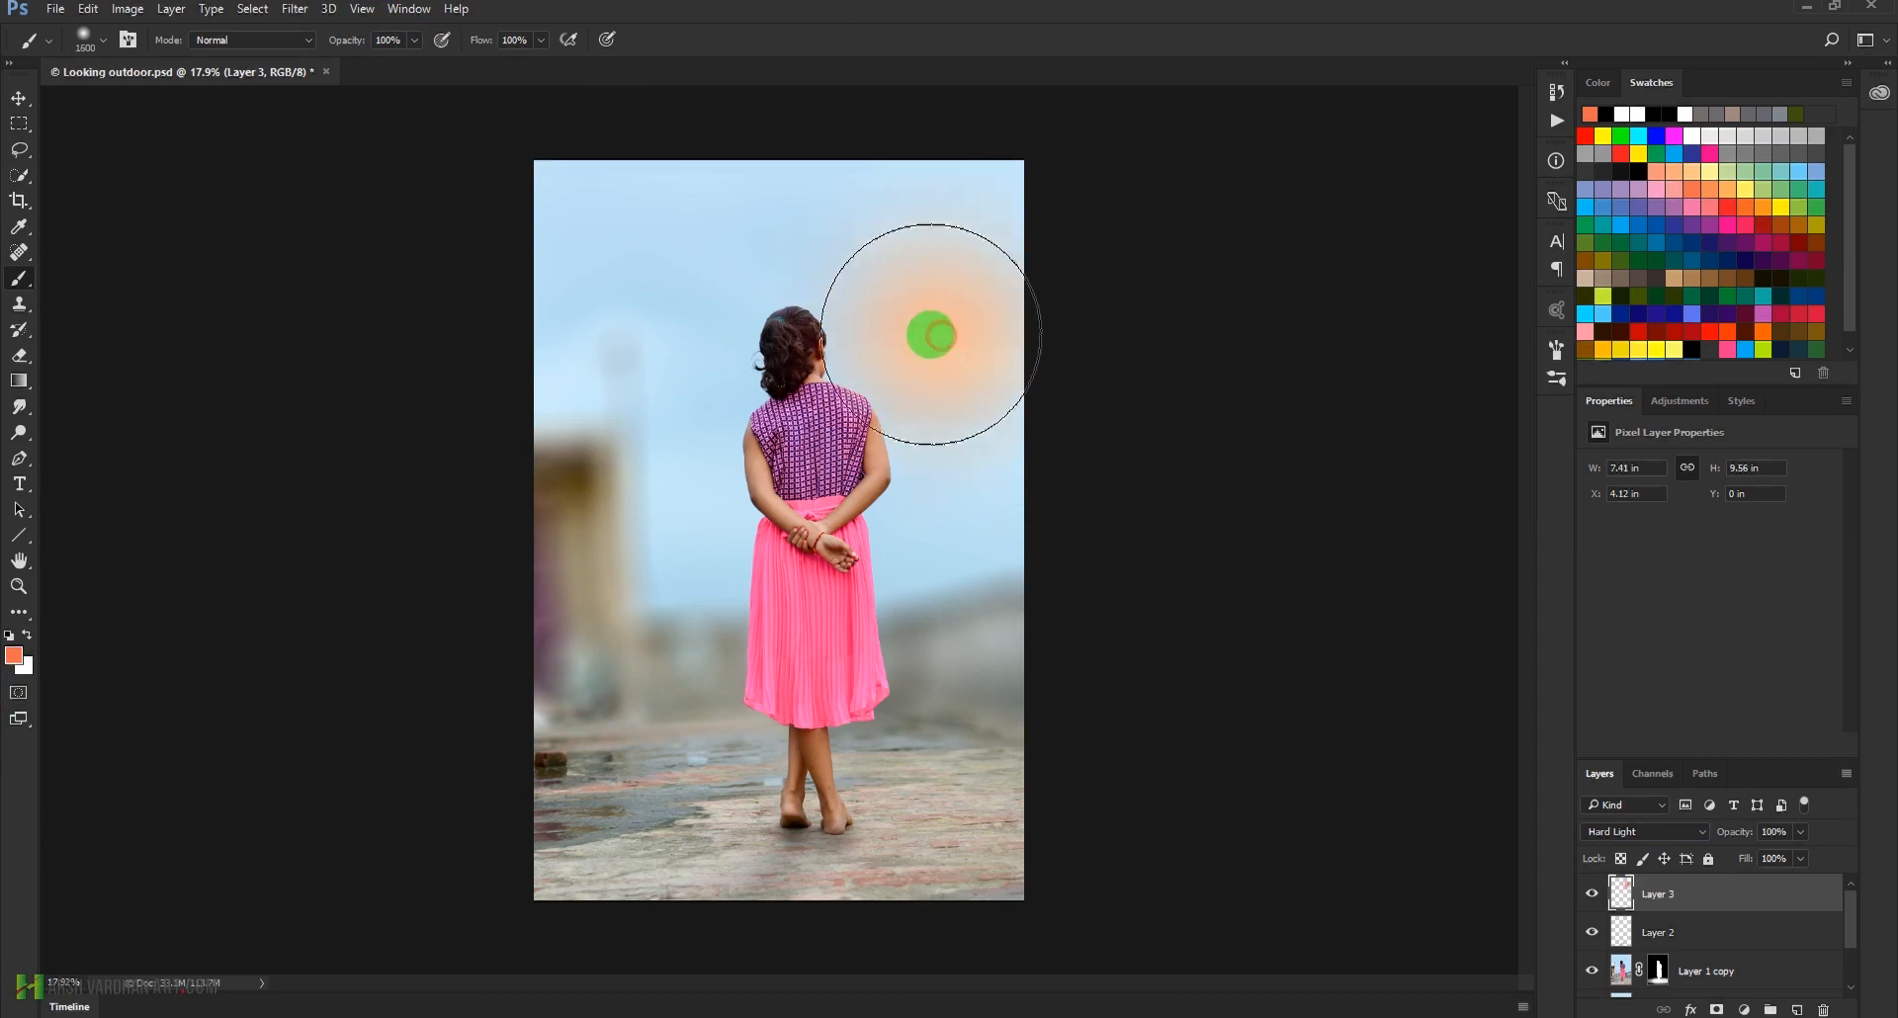
{"action": "key", "text": "bracketright"}
{"action": "key", "text": "bracketright"}
{"action": "left_click", "coordinate": [938, 316]}
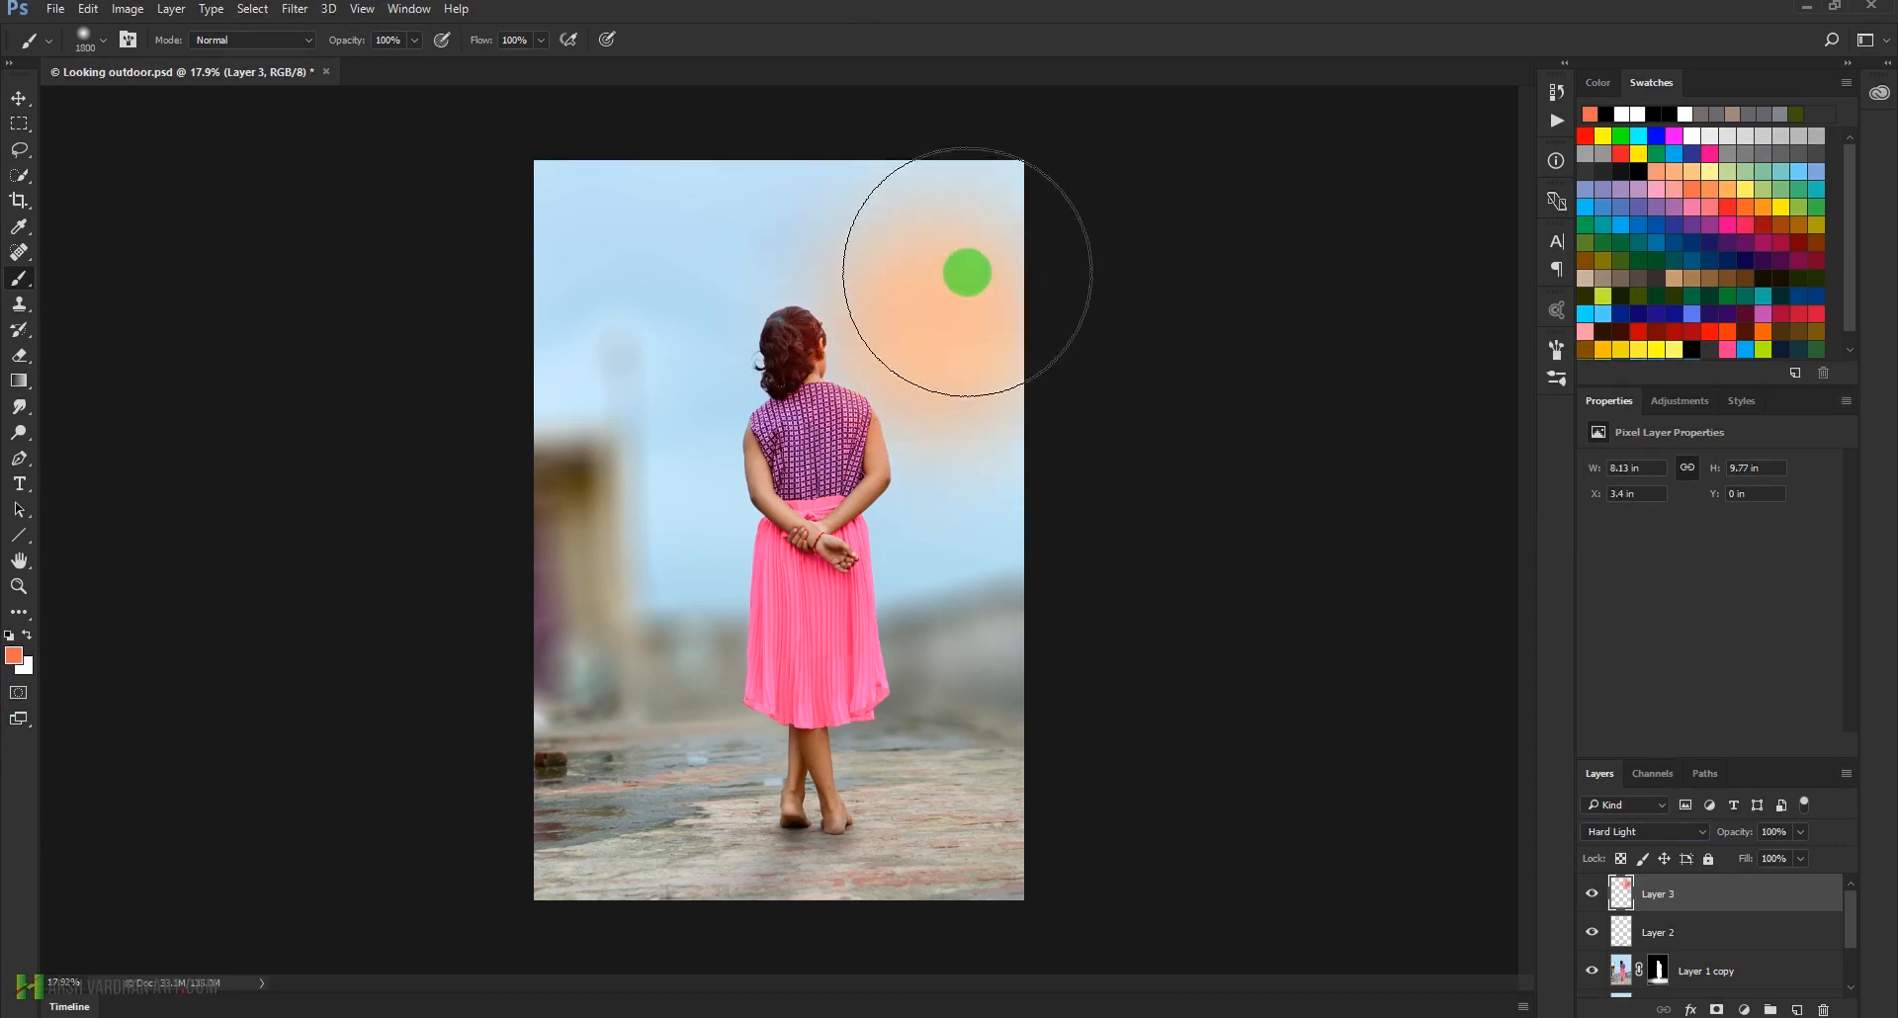
{"action": "left_click", "coordinate": [1050, 217]}
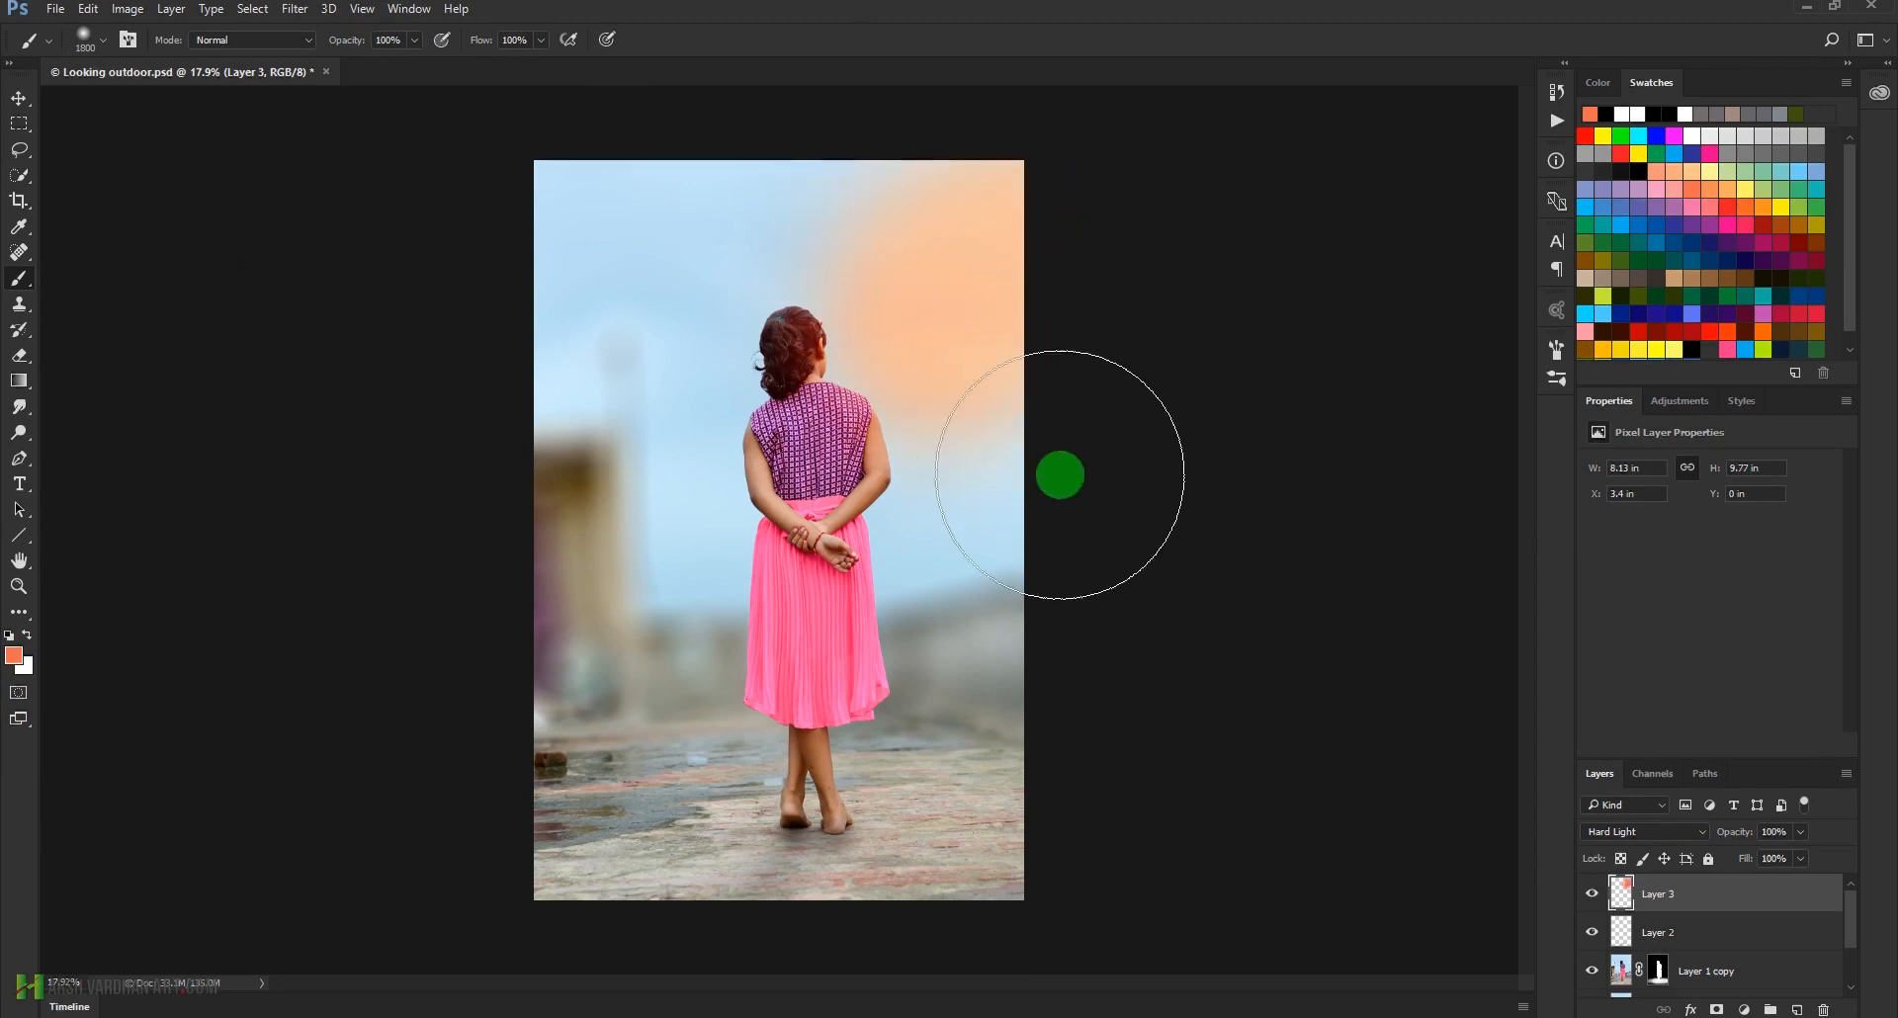
Free-transform the painted glow to about 220% width and 188% height, shifting it up towards the photo's upper-right corner
{"action": "key", "text": "ctrl+t"}
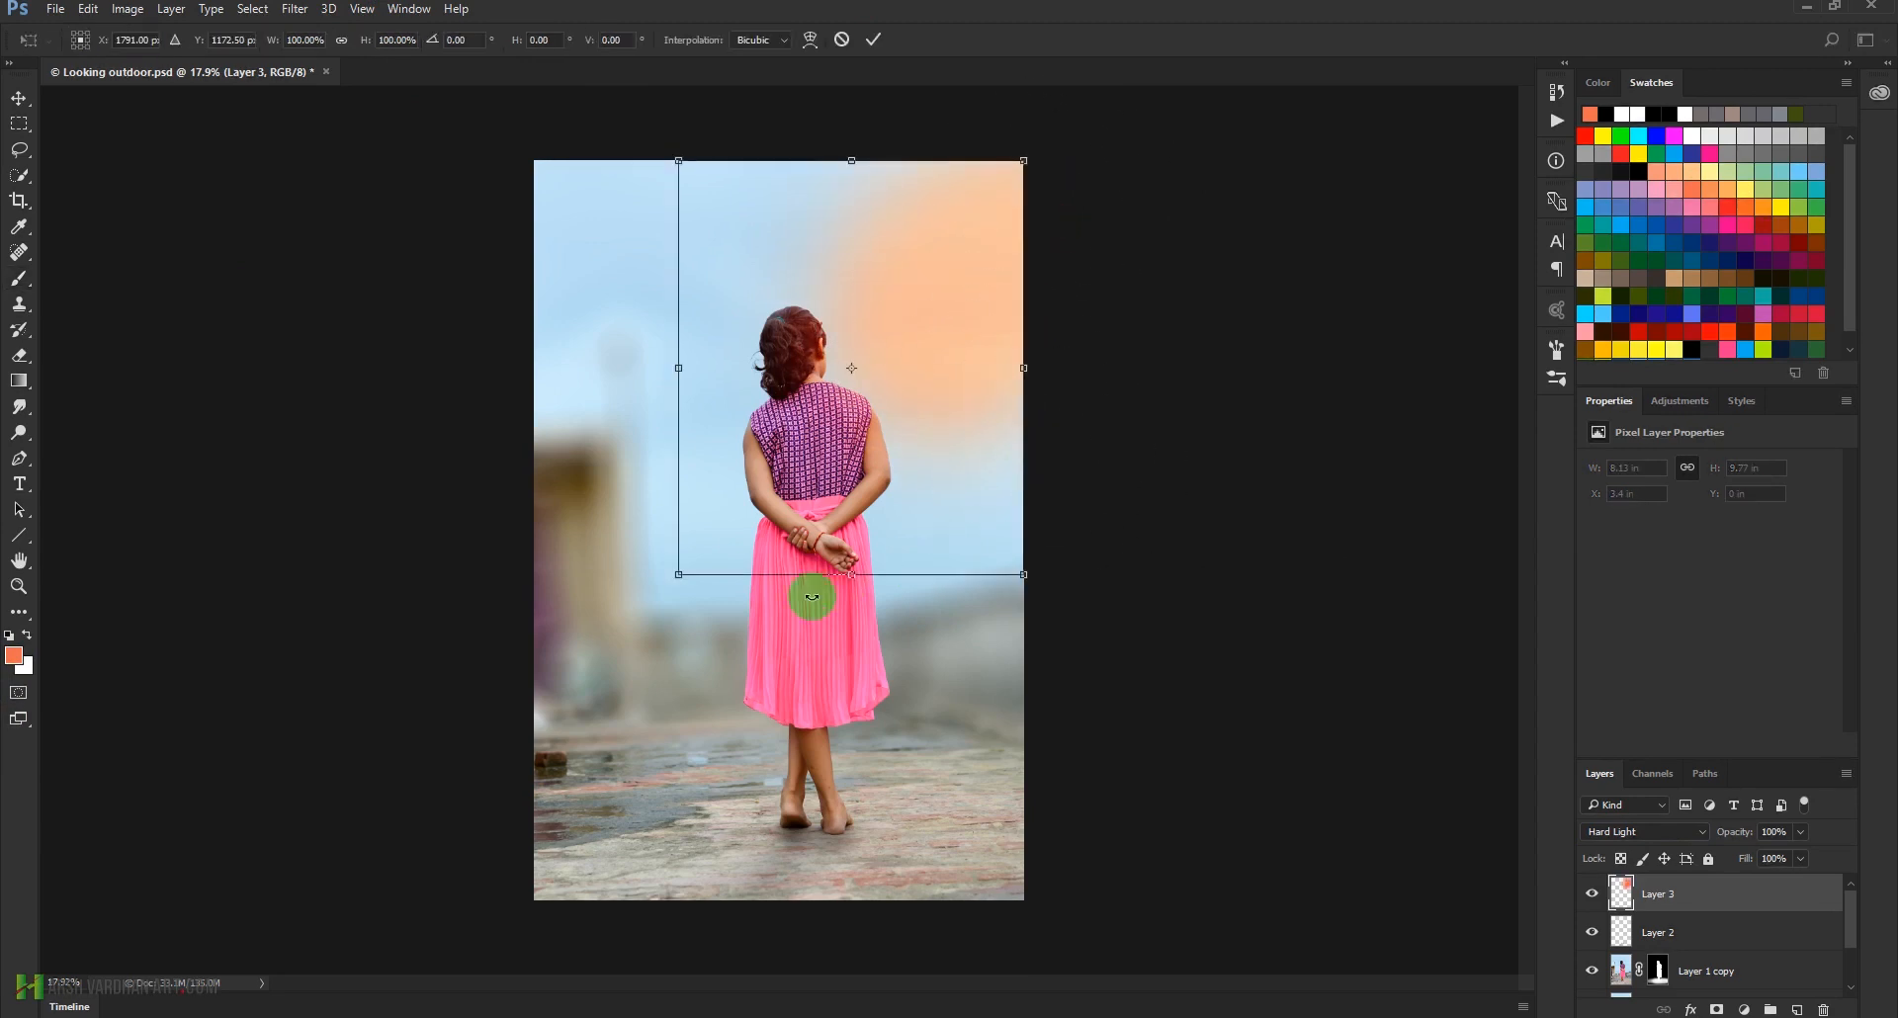
{"action": "left_click_drag", "start_coordinate": [682, 572], "coordinate": [416, 626]}
{"action": "left_click_drag", "start_coordinate": [547, 364], "coordinate": [407, 300]}
{"action": "left_click_drag", "start_coordinate": [919, 457], "coordinate": [993, 363]}
{"action": "left_click_drag", "start_coordinate": [474, 635], "coordinate": [461, 689]}
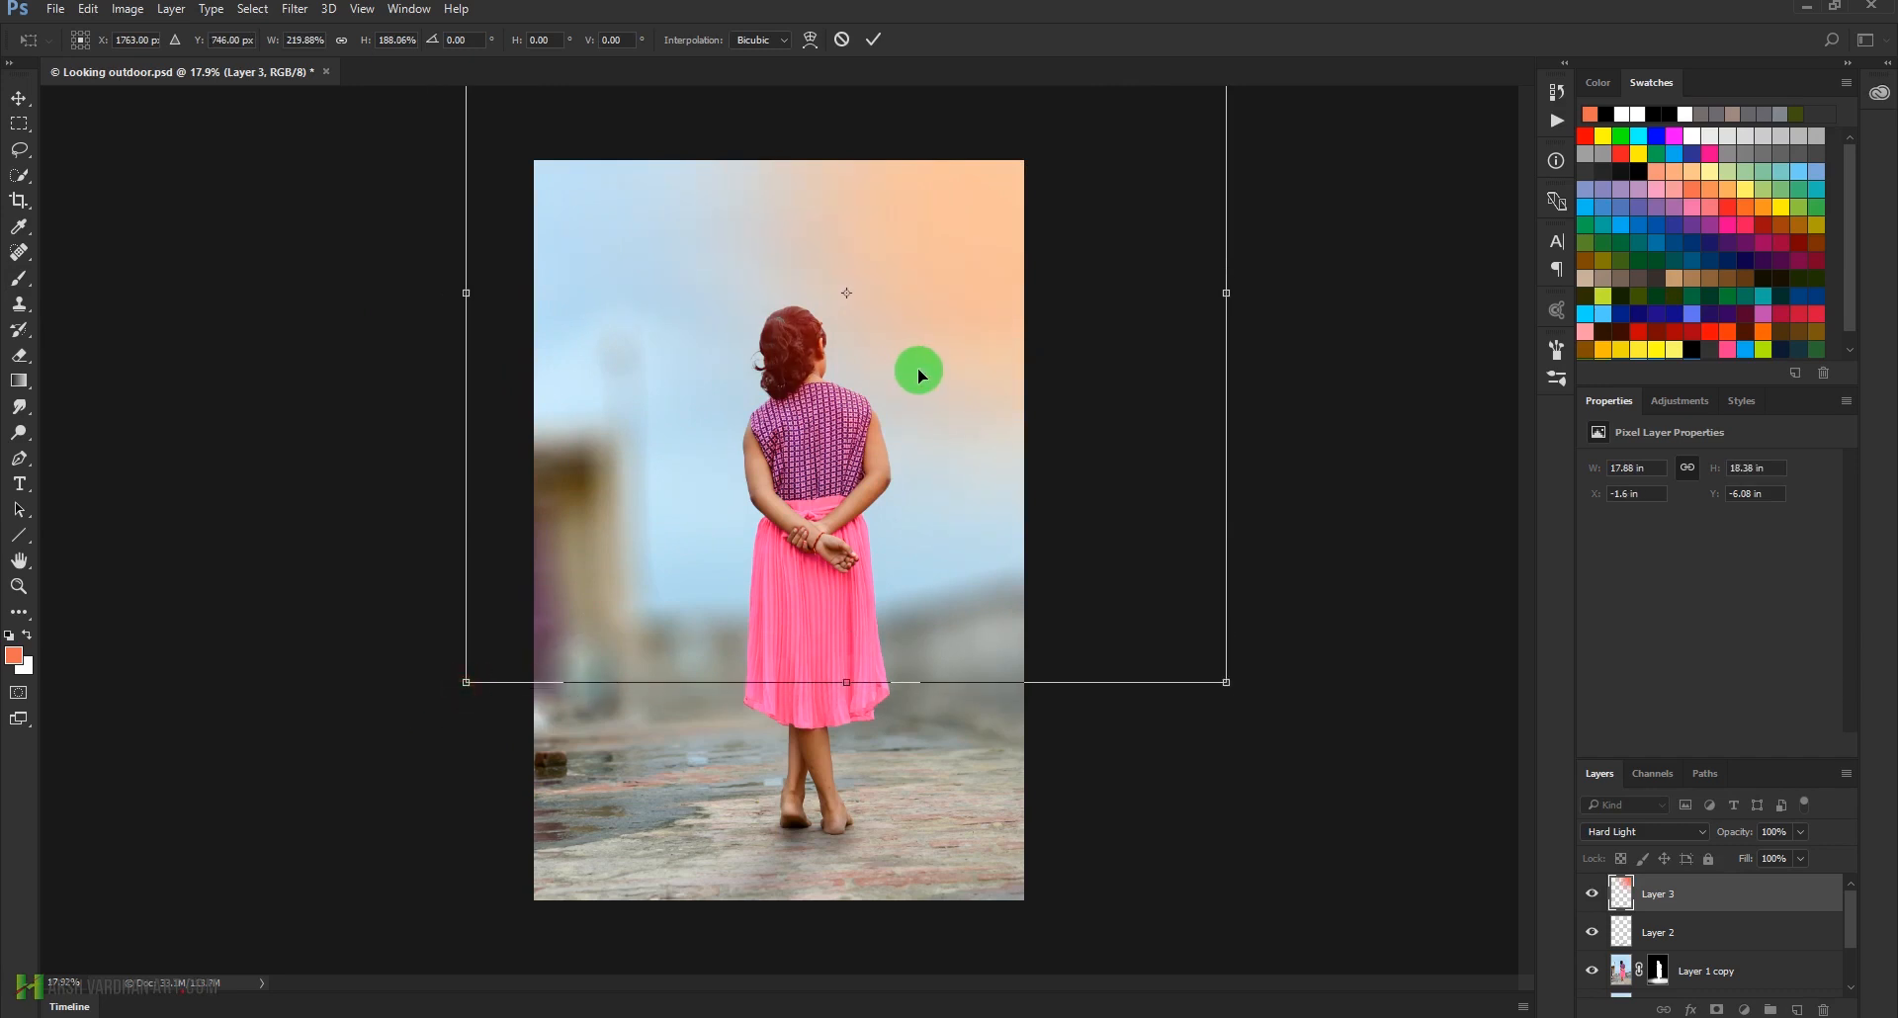
{"action": "key", "text": "Return"}
{"action": "key", "text": "b"}
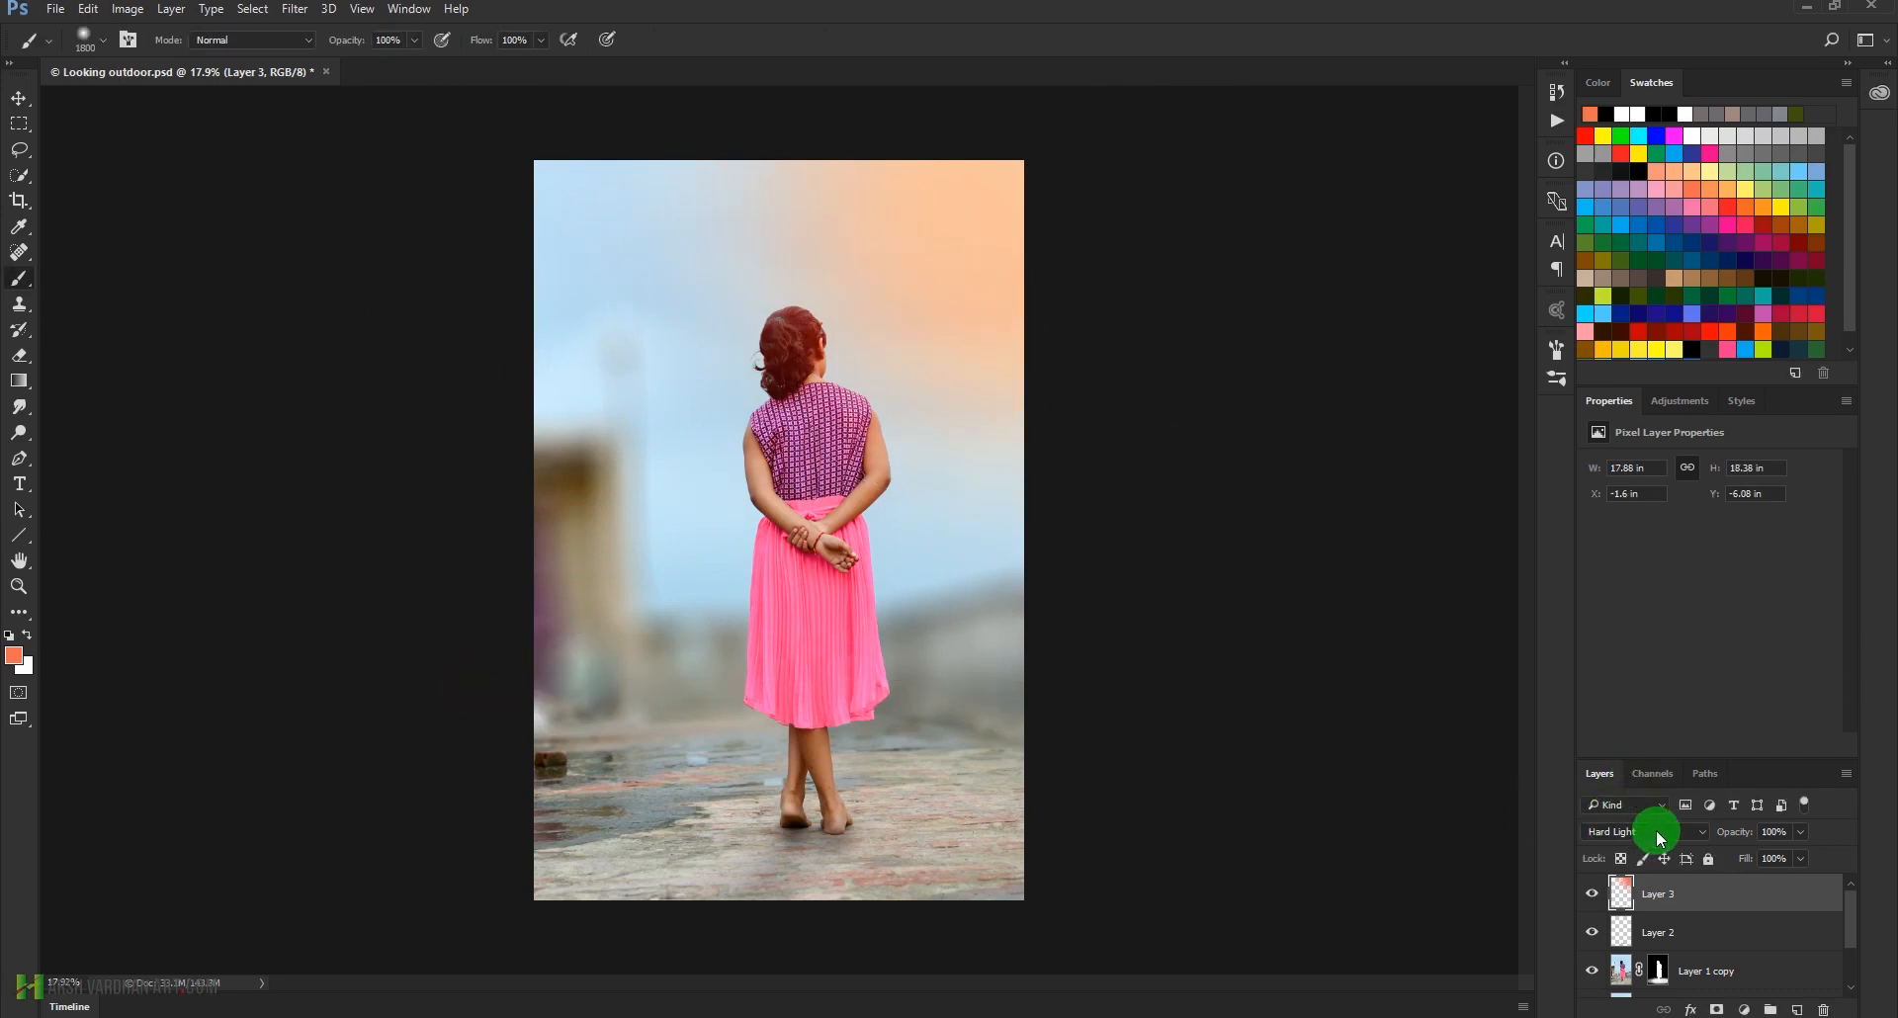
Try the Linear Dodge (Add) blend mode on Layer 3 and return it to Hard Light
{"action": "left_click", "coordinate": [1661, 839]}
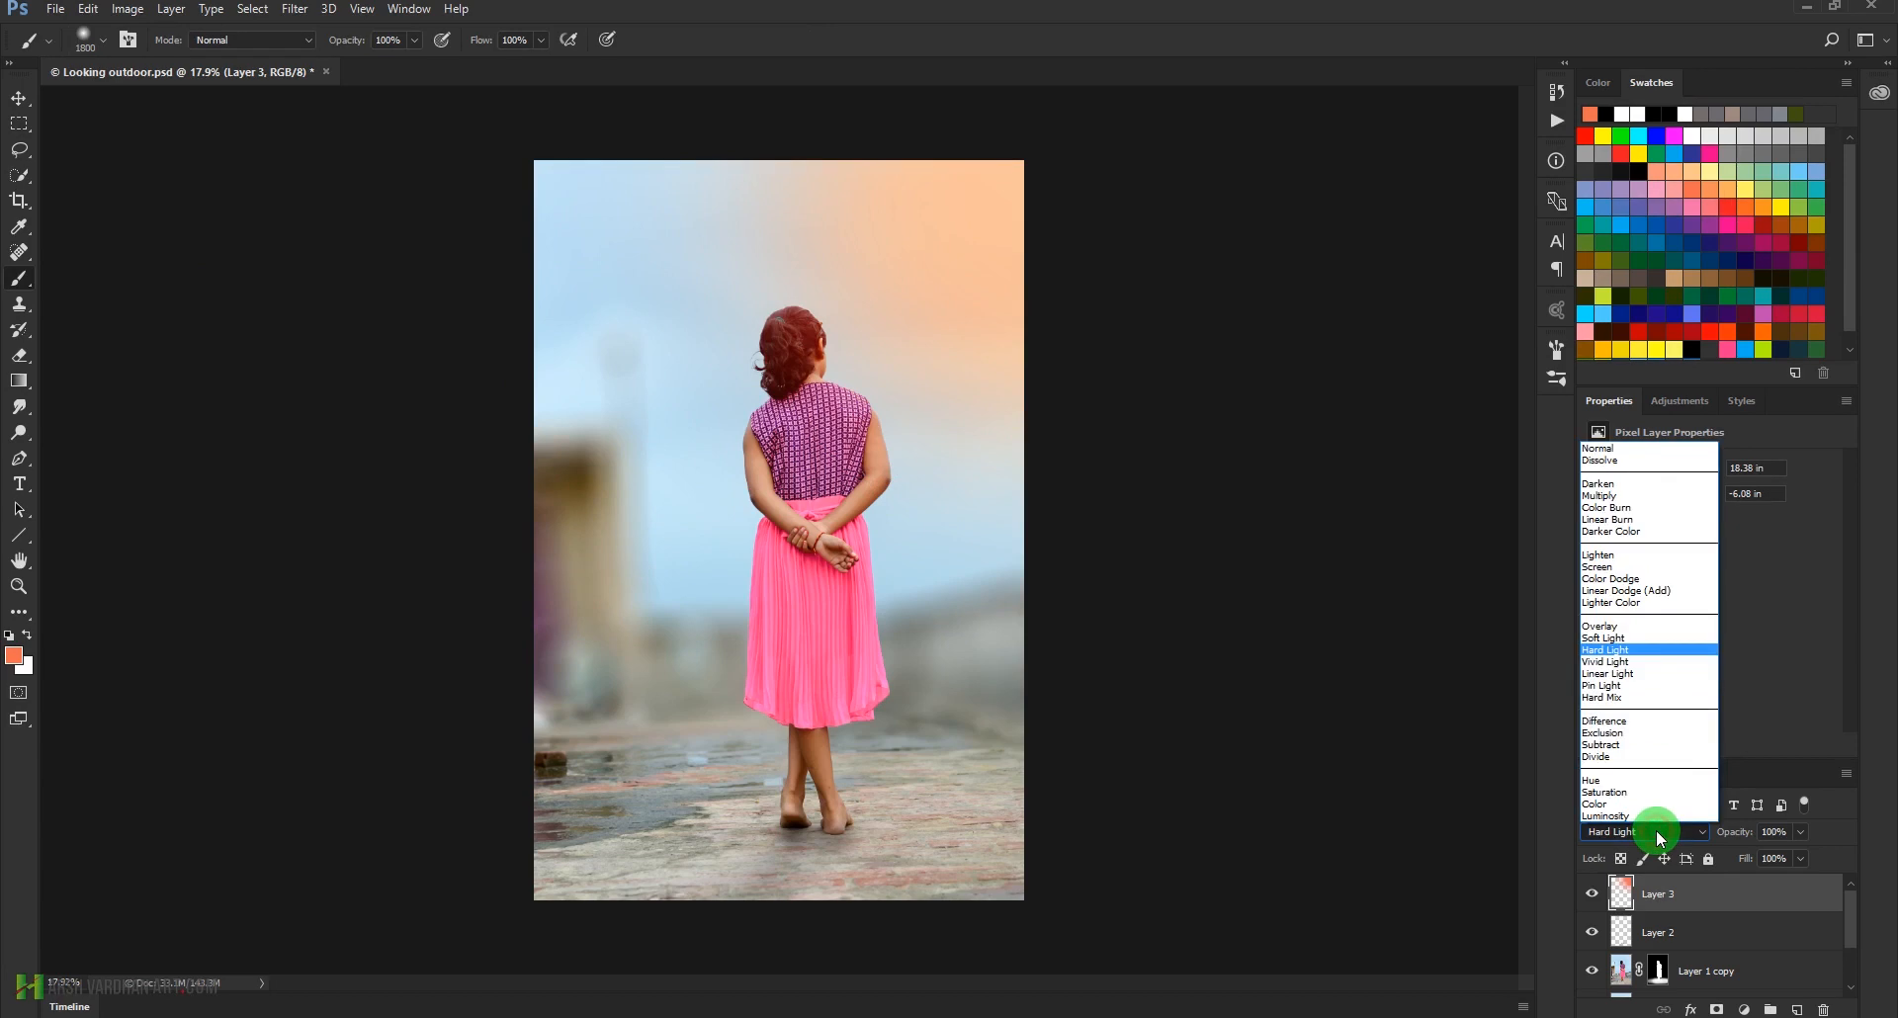
{"action": "left_click", "coordinate": [1673, 590]}
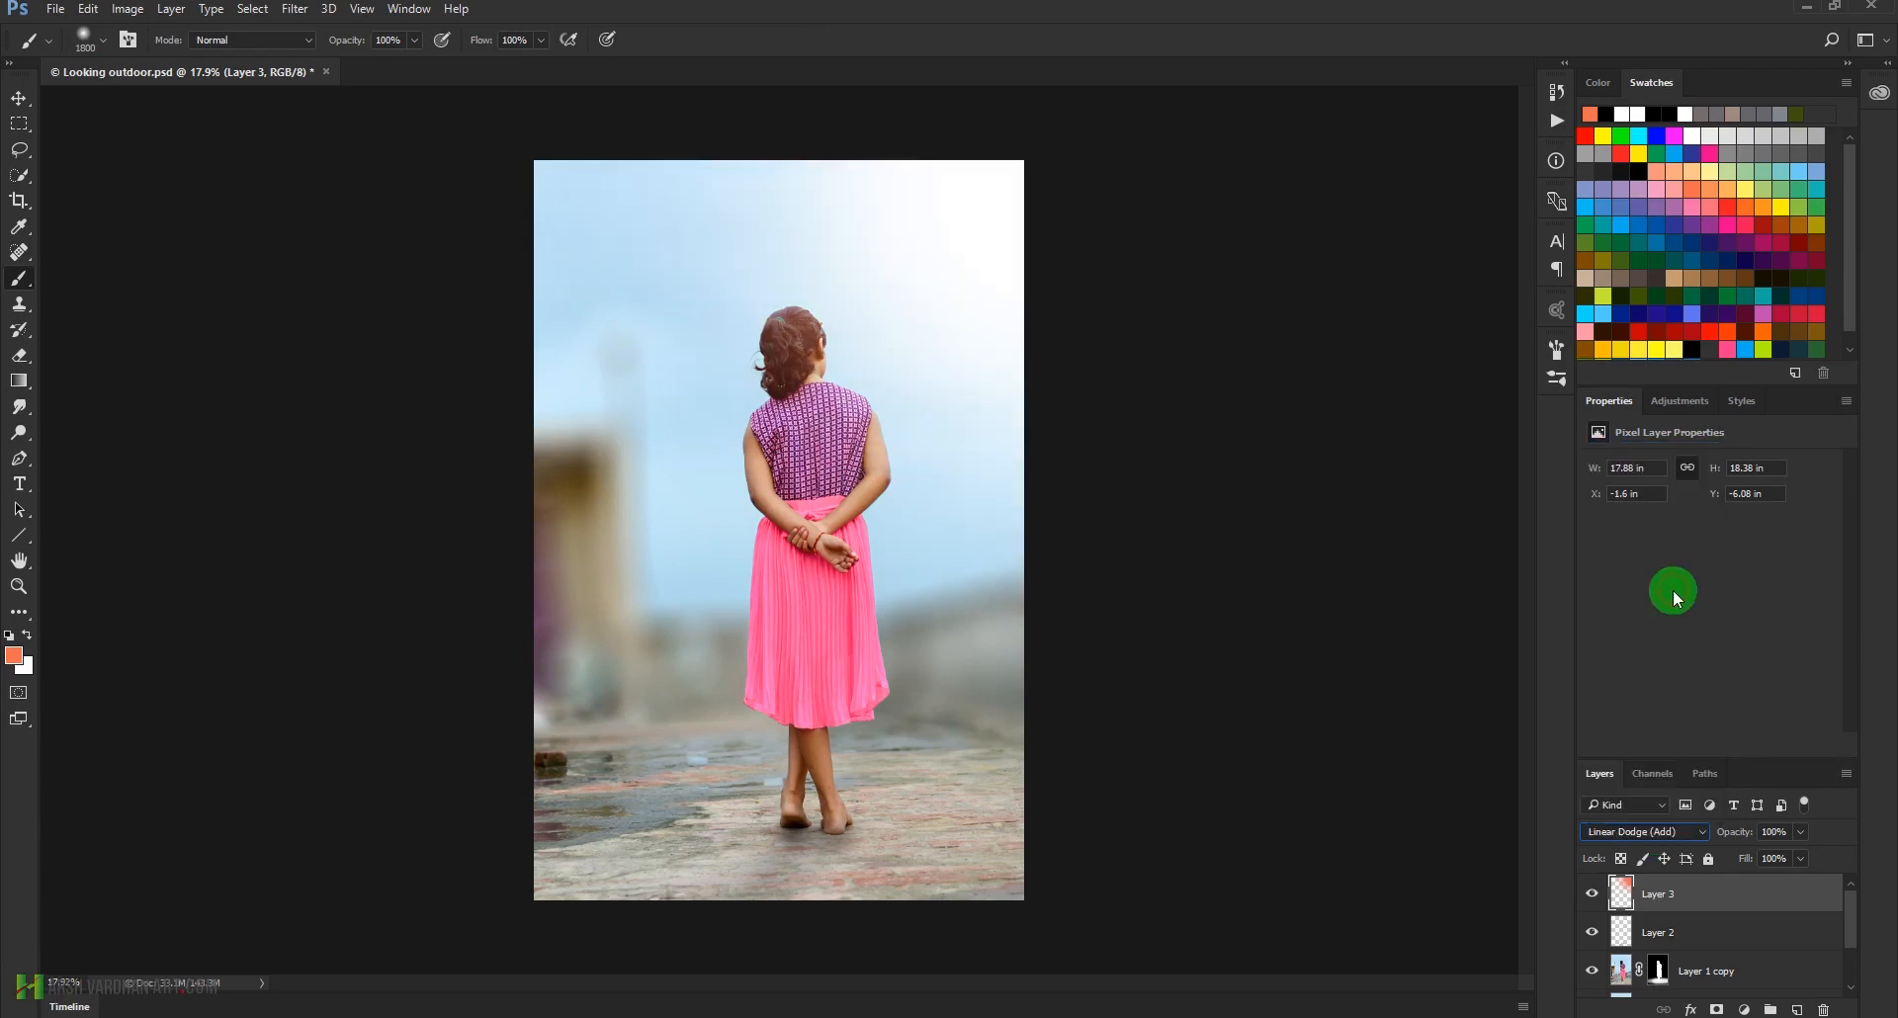
{"action": "left_click", "coordinate": [1667, 833]}
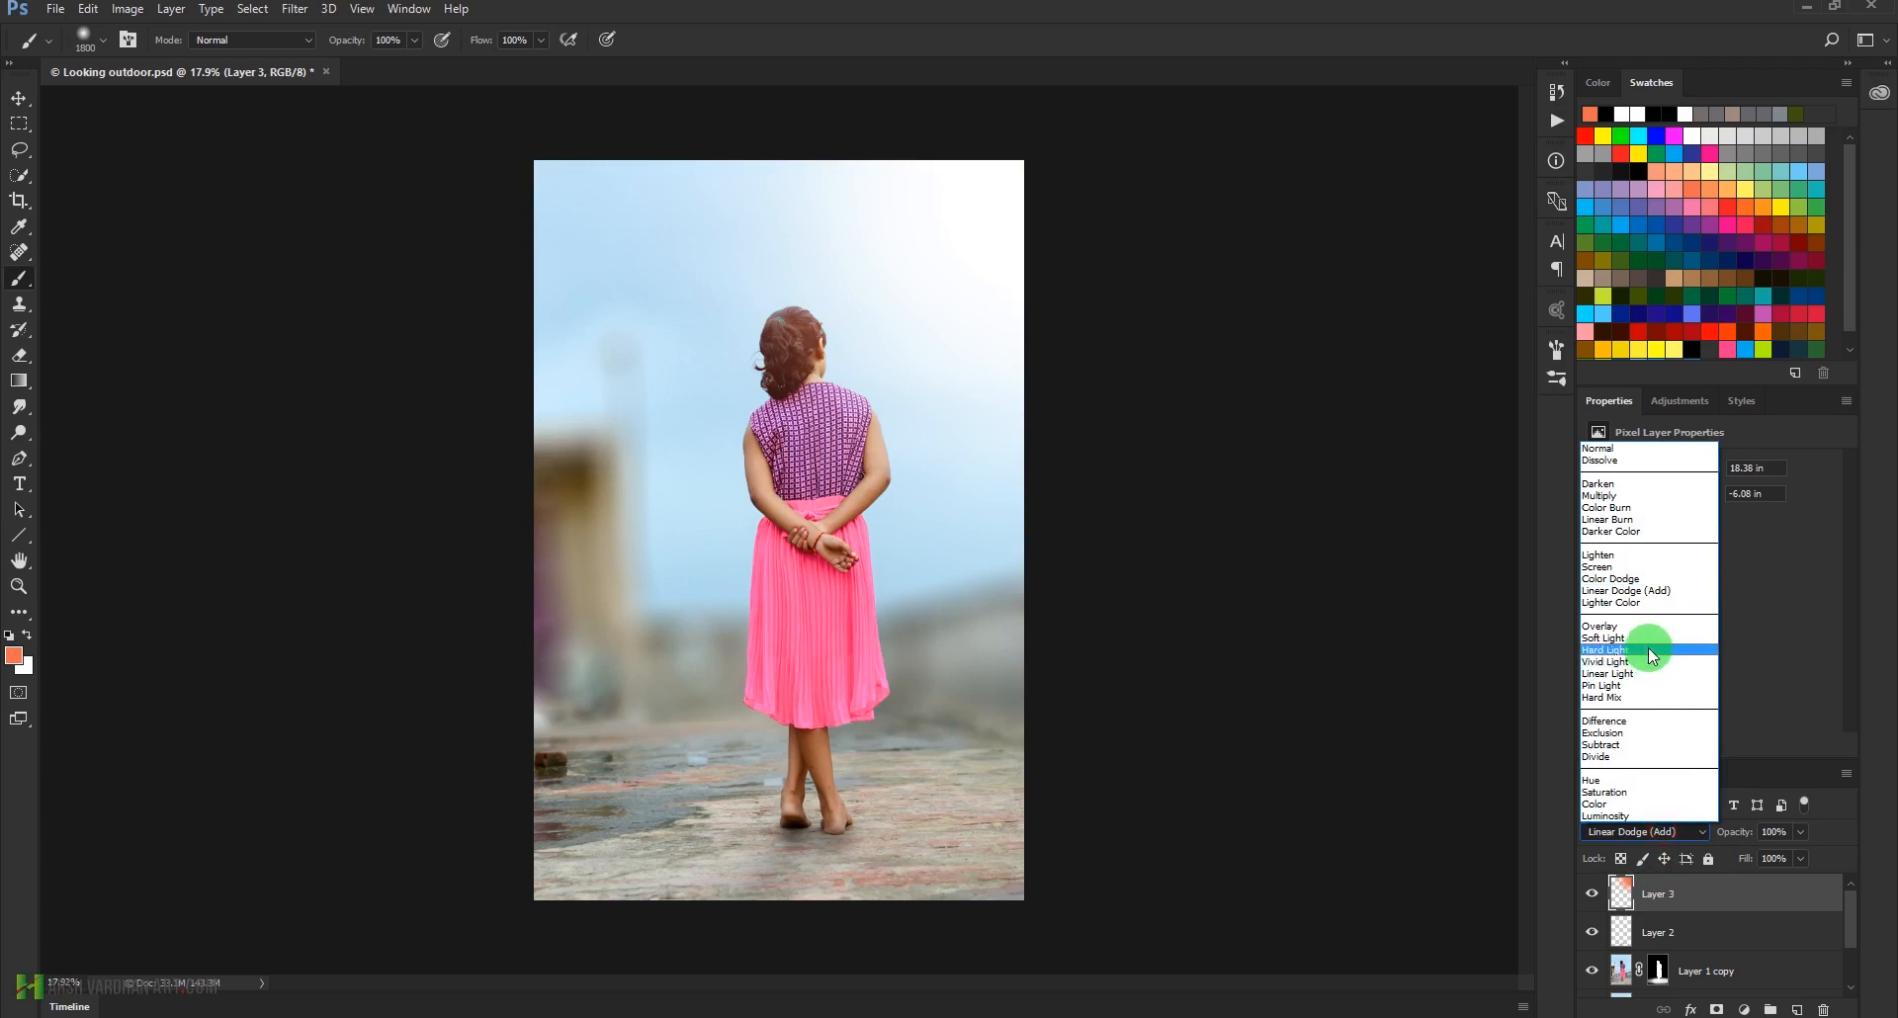
{"action": "left_click", "coordinate": [1647, 650]}
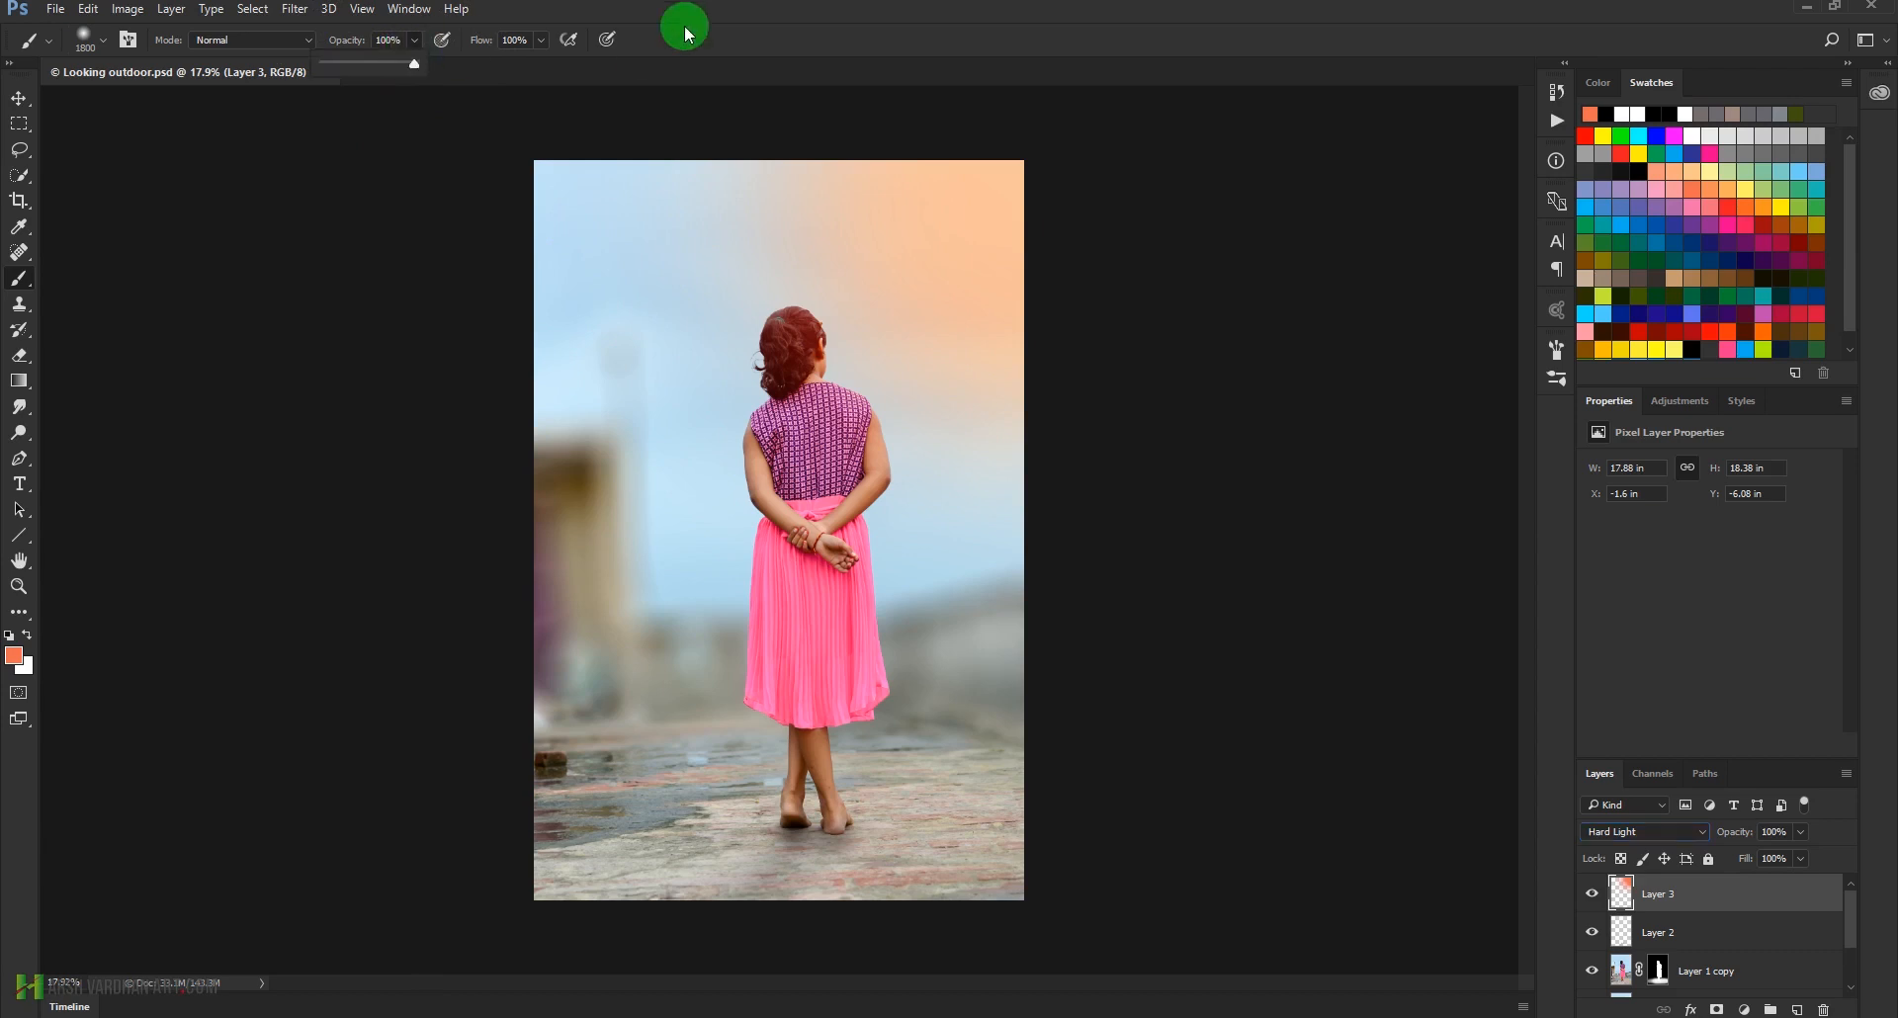
Paint the warm tint across the sky and blurred background on Layer 3 with the 1800 px brush at 20% opacity
{"action": "key", "text": "2"}
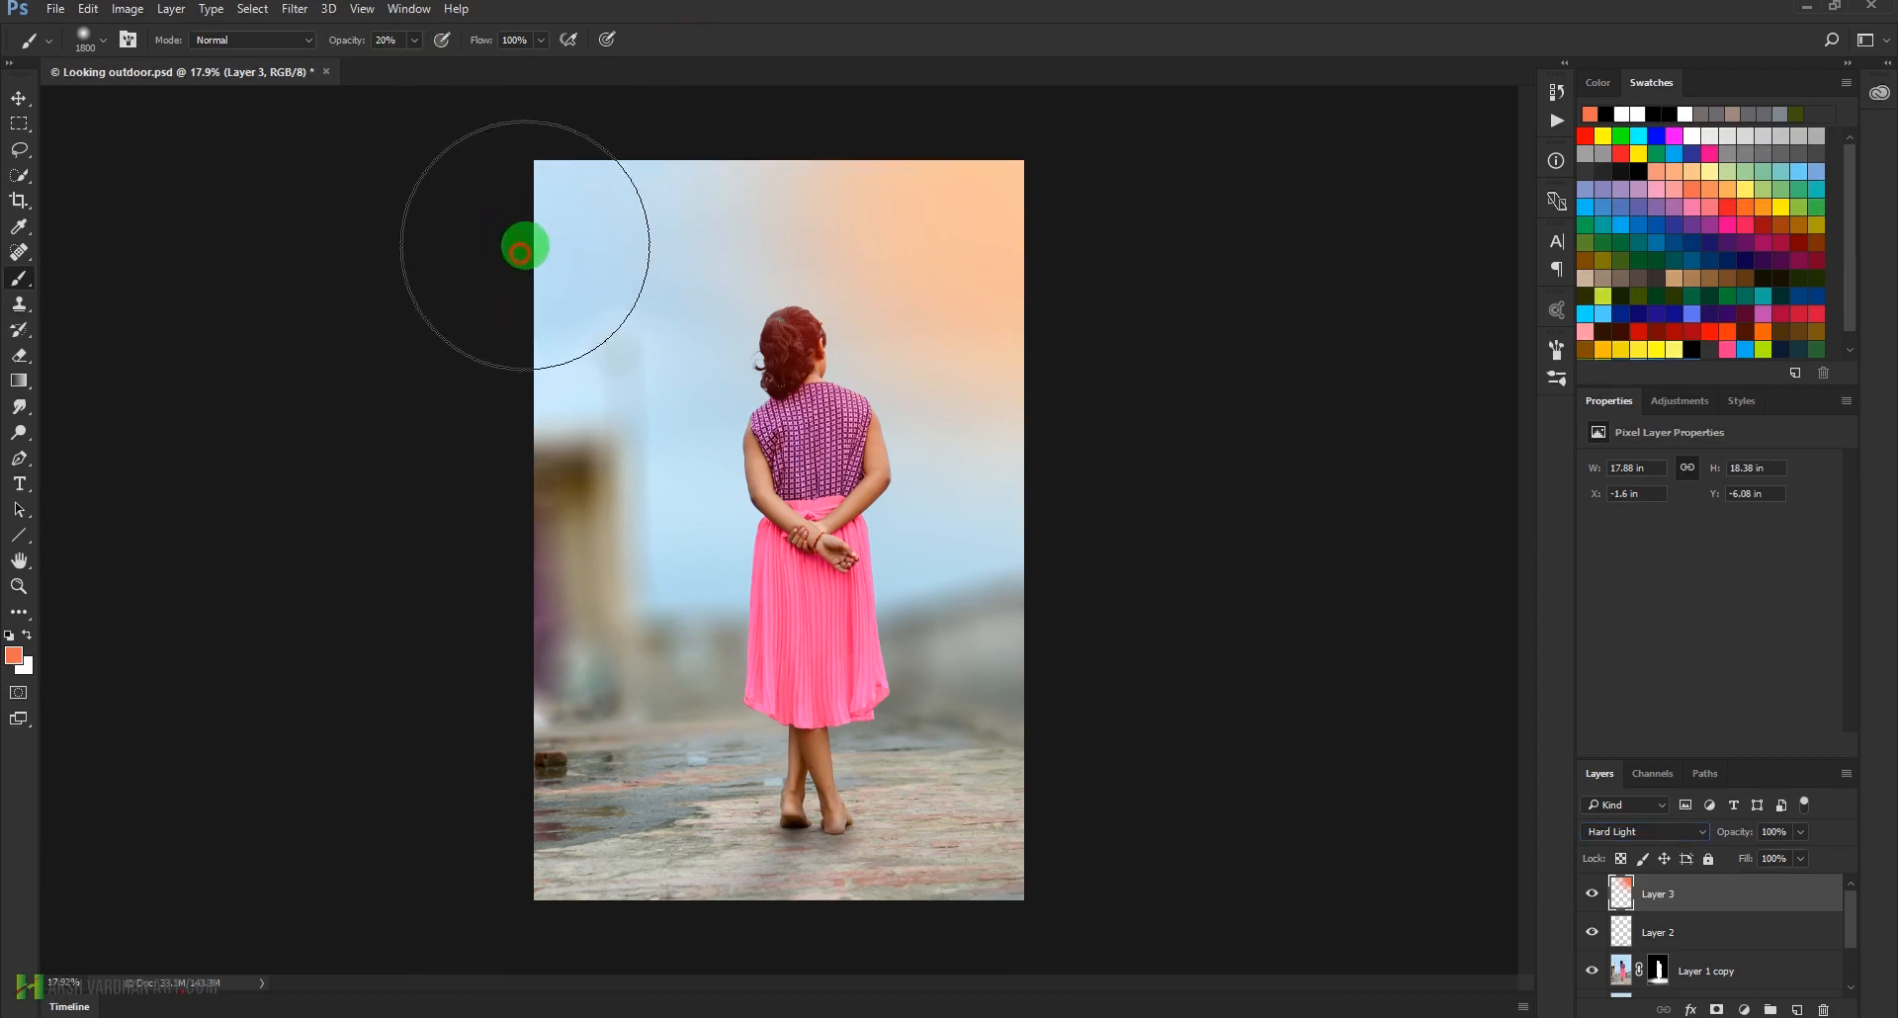
{"action": "mouse_move", "coordinate": [663, 357]}
{"action": "left_mouse_down"}
{"action": "mouse_move", "coordinate": [664, 235]}
{"action": "mouse_move", "coordinate": [667, 408]}
{"action": "mouse_move", "coordinate": [827, 364]}
{"action": "mouse_move", "coordinate": [591, 521]}
{"action": "mouse_move", "coordinate": [655, 550]}
{"action": "mouse_move", "coordinate": [629, 660]}
{"action": "mouse_move", "coordinate": [565, 649]}
{"action": "mouse_move", "coordinate": [658, 622]}
{"action": "mouse_move", "coordinate": [922, 642]}
{"action": "mouse_move", "coordinate": [1072, 627]}
{"action": "left_mouse_up"}
{"action": "left_click", "coordinate": [1010, 624]}
{"action": "left_click", "coordinate": [993, 559]}
{"action": "left_click", "coordinate": [1018, 258]}
{"action": "left_click", "coordinate": [995, 233]}
{"action": "left_click", "coordinate": [949, 255]}
{"action": "left_click", "coordinate": [910, 254]}
{"action": "left_click", "coordinate": [916, 288]}
{"action": "left_click", "coordinate": [932, 303]}
{"action": "left_click", "coordinate": [1077, 397]}
{"action": "left_click", "coordinate": [1107, 254]}
{"action": "left_click", "coordinate": [1127, 326]}
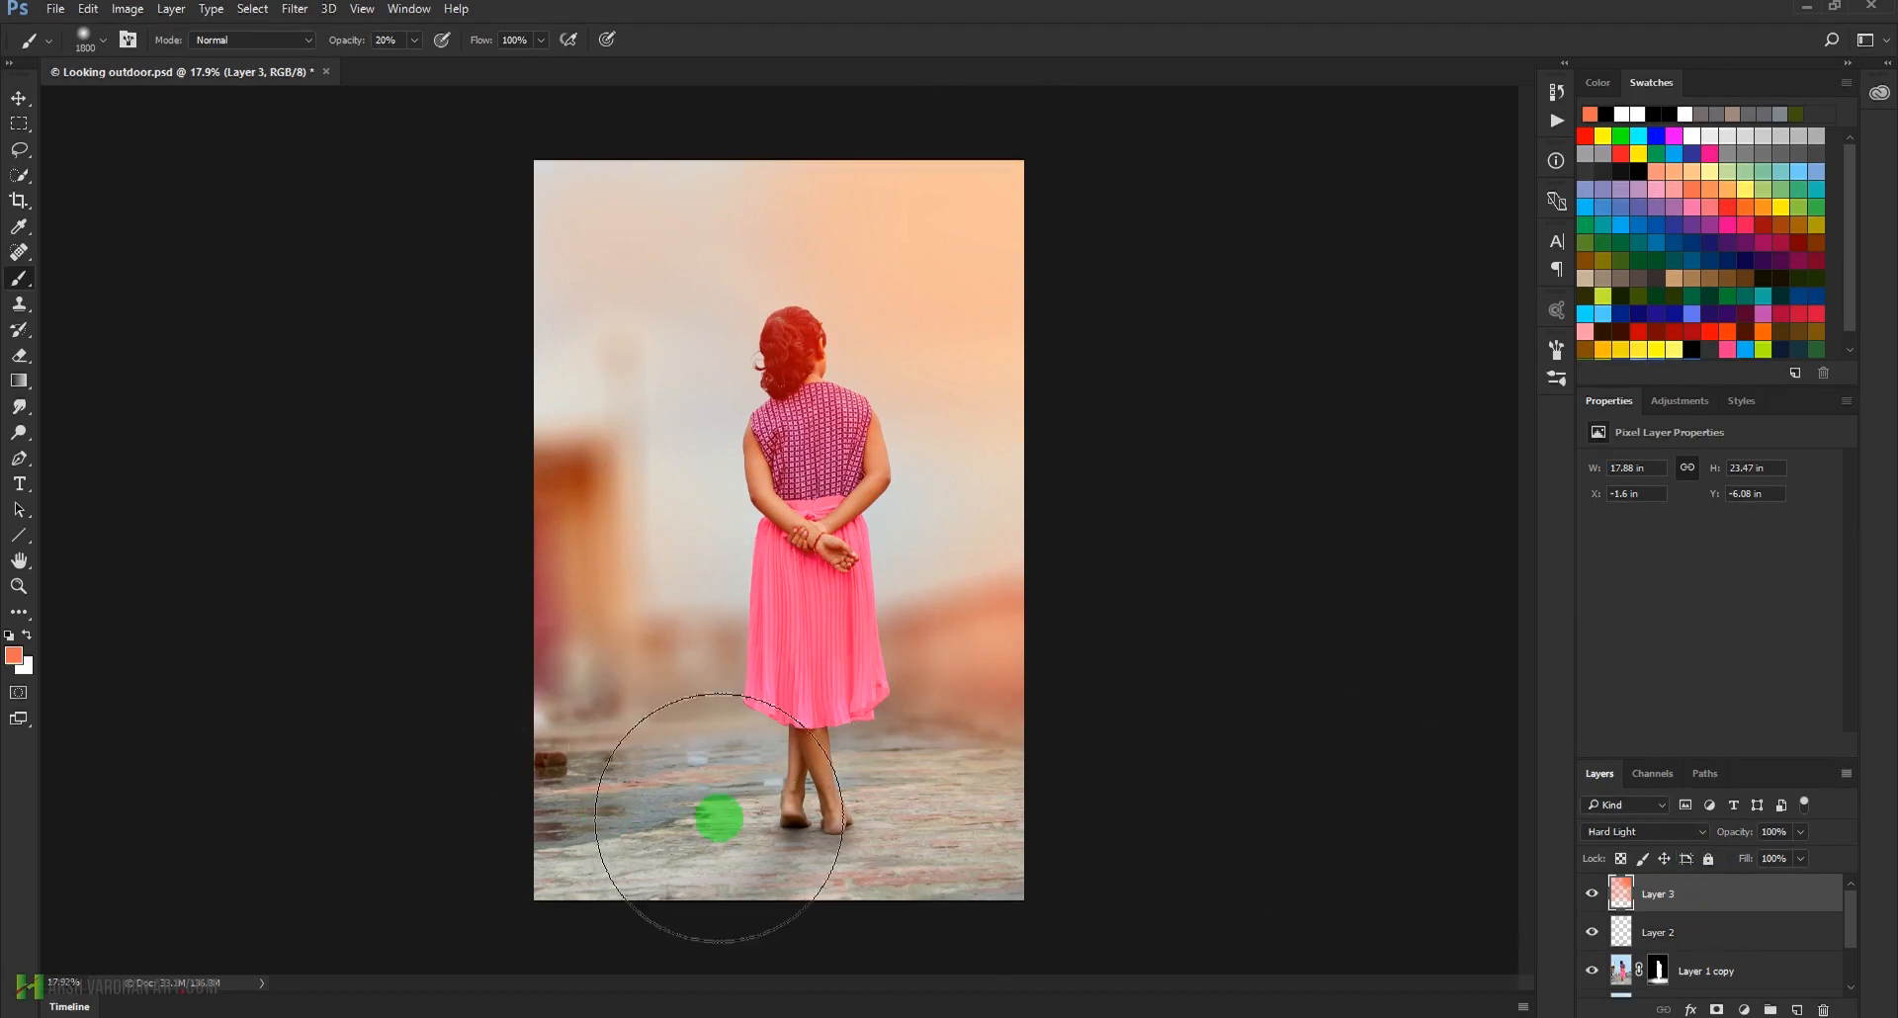
Create a new layer above Layer 3 and set its blend mode to Soft Light
{"action": "left_click", "coordinate": [1774, 1006]}
{"action": "left_click", "coordinate": [1681, 839]}
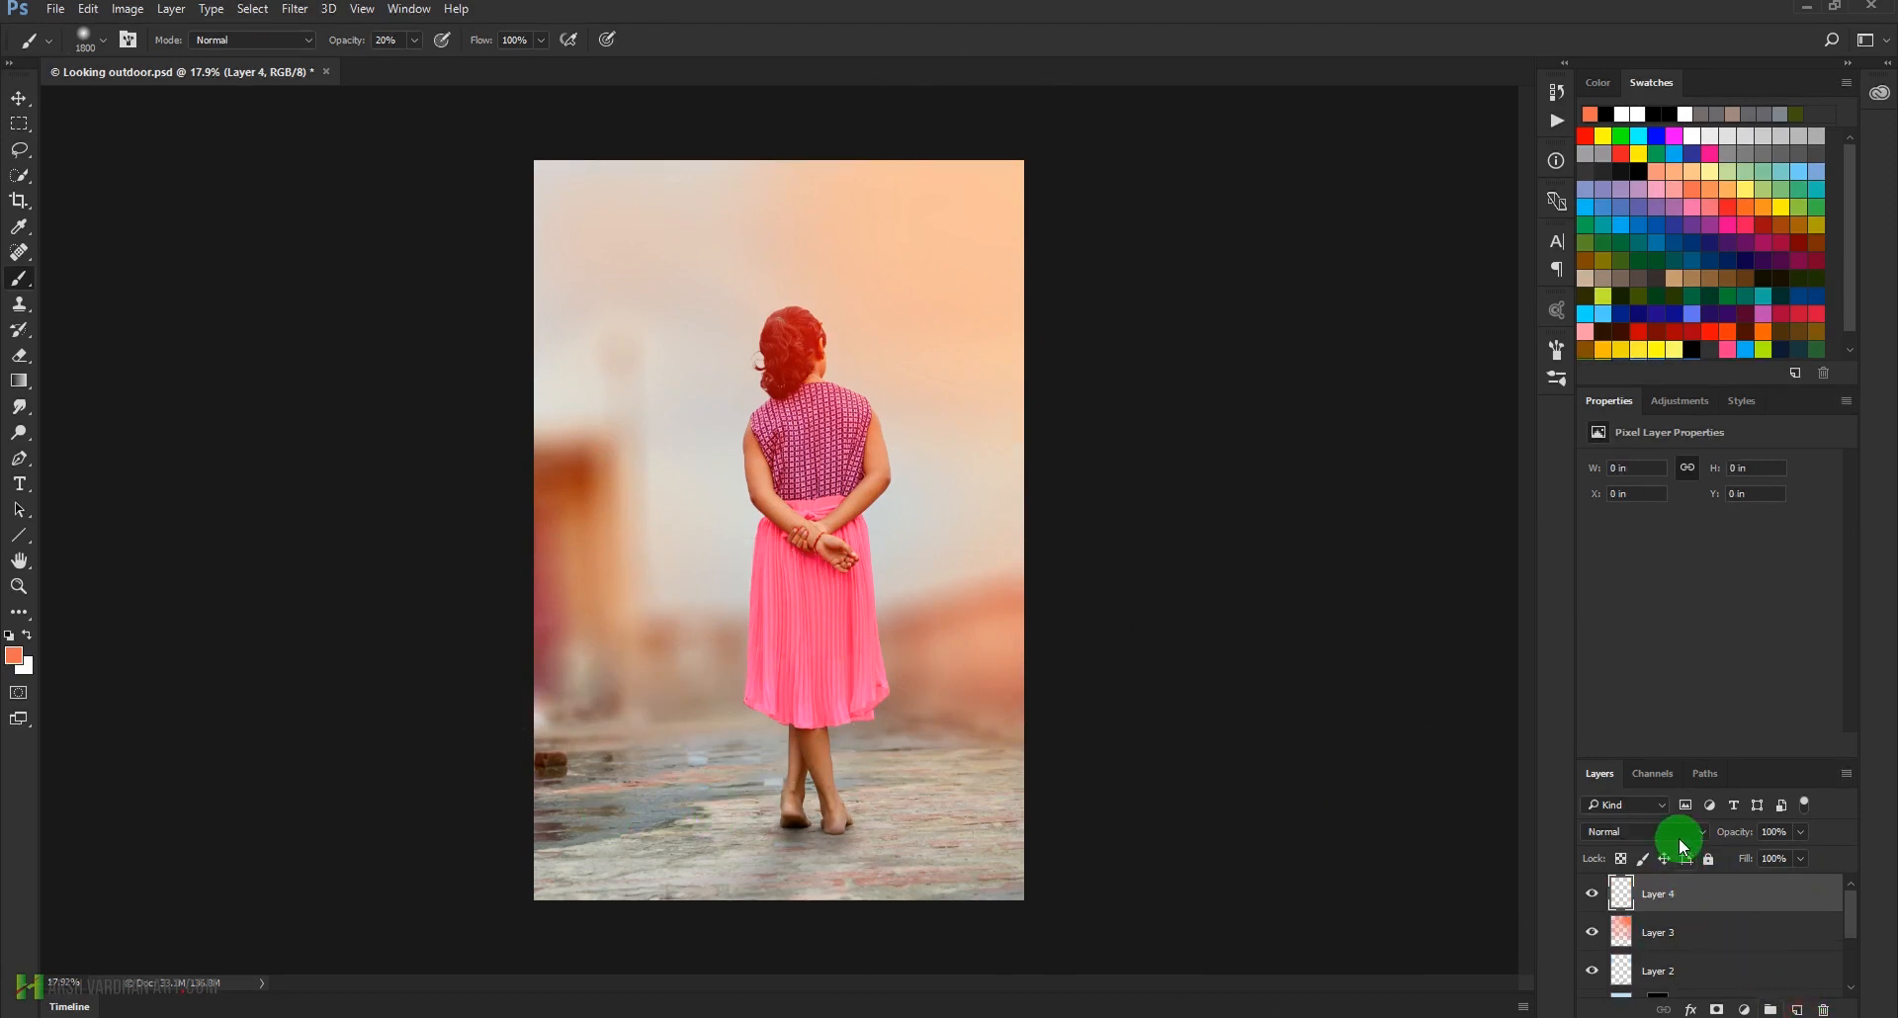
{"action": "left_click", "coordinate": [1661, 638]}
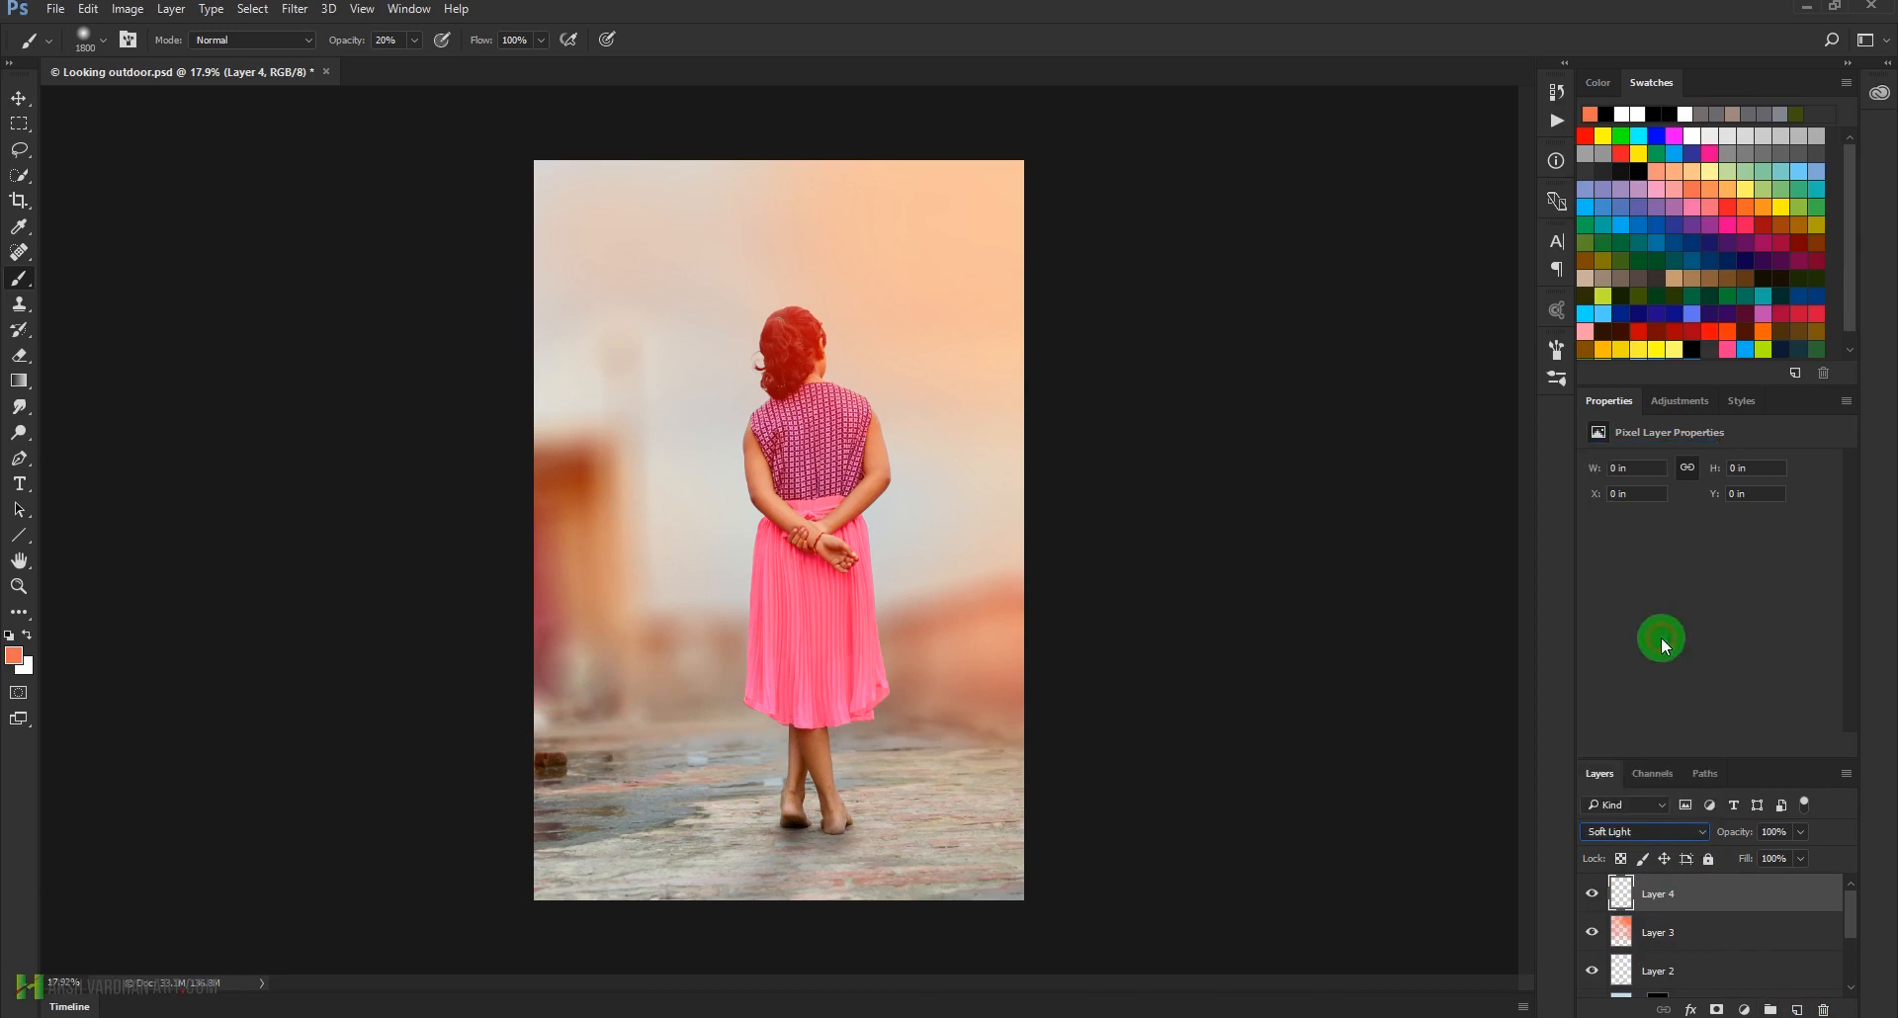
Paint blue over the floor and left background on Layer 4 with the 1800 px brush at 20% opacity, comparing with the layer hidden
{"action": "left_click", "coordinate": [1641, 224]}
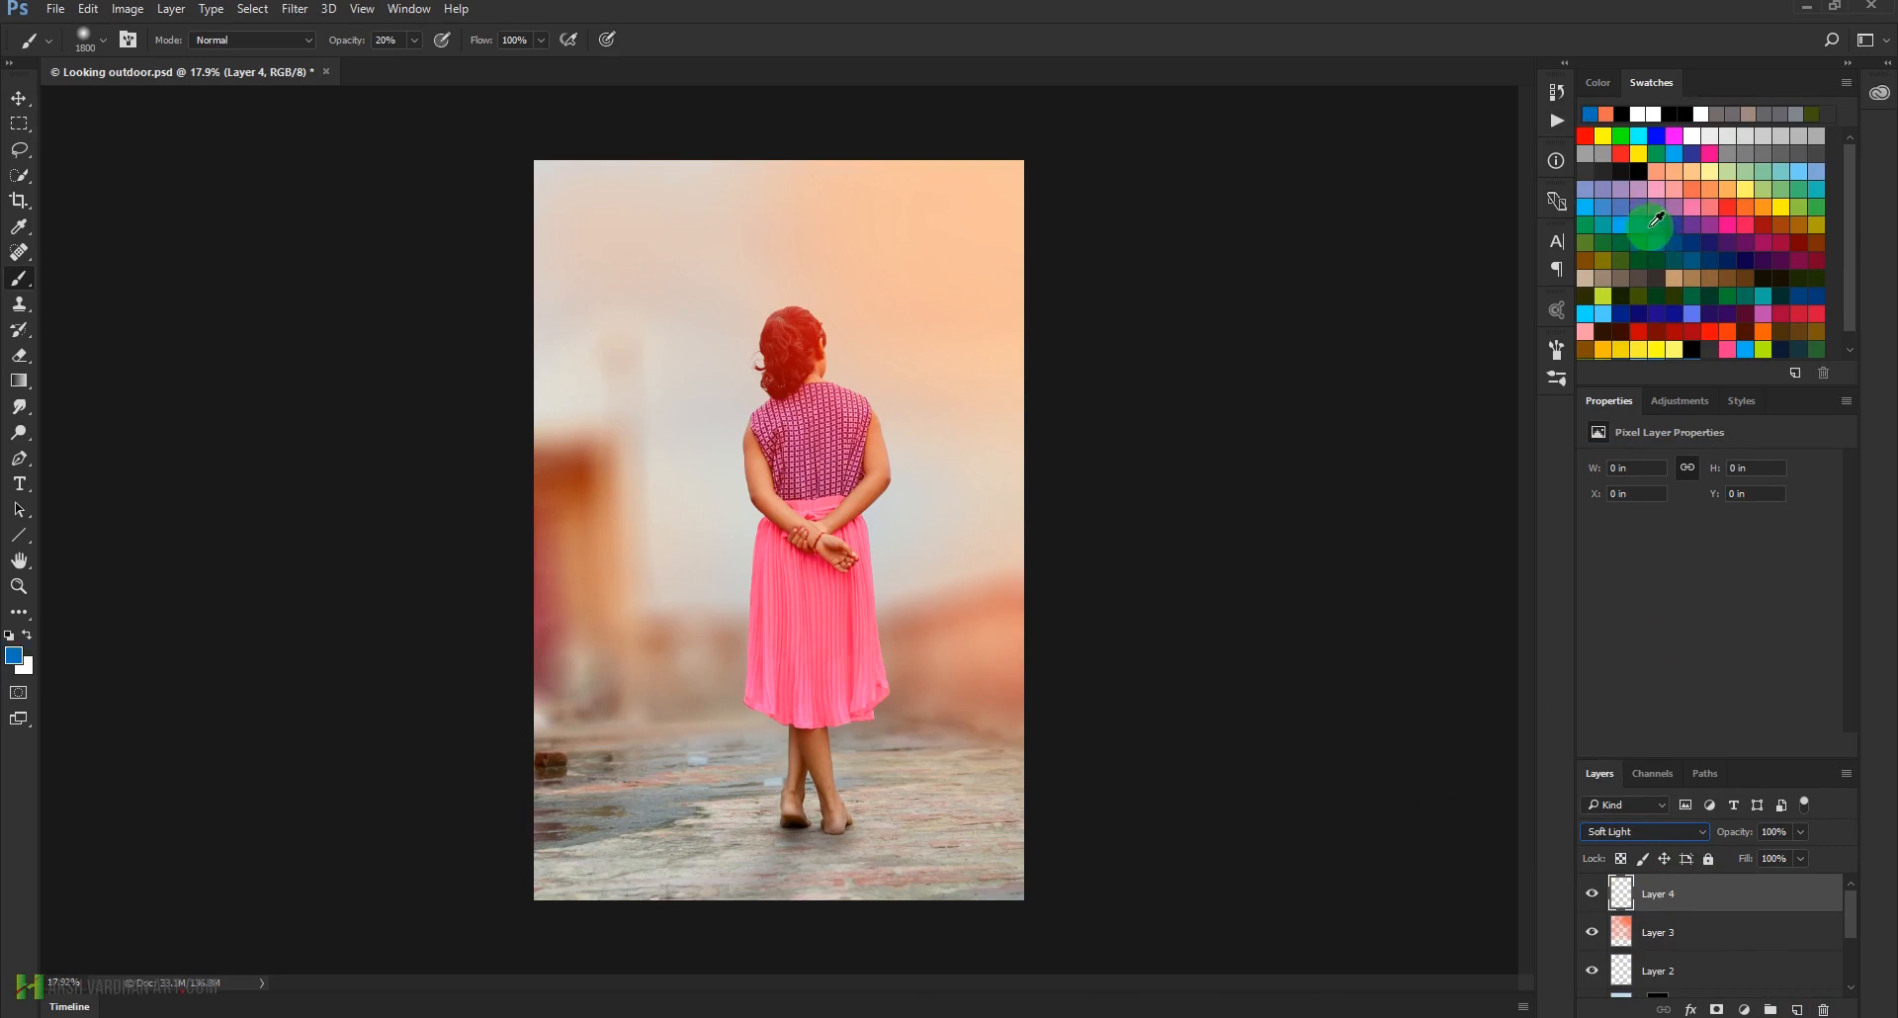
{"action": "mouse_move", "coordinate": [682, 890]}
{"action": "left_mouse_down"}
{"action": "mouse_move", "coordinate": [601, 806]}
{"action": "mouse_move", "coordinate": [707, 796]}
{"action": "mouse_move", "coordinate": [614, 861]}
{"action": "mouse_move", "coordinate": [953, 810]}
{"action": "mouse_move", "coordinate": [860, 835]}
{"action": "mouse_move", "coordinate": [629, 810]}
{"action": "mouse_move", "coordinate": [543, 772]}
{"action": "mouse_move", "coordinate": [614, 687]}
{"action": "mouse_move", "coordinate": [534, 644]}
{"action": "mouse_move", "coordinate": [501, 551]}
{"action": "mouse_move", "coordinate": [585, 327]}
{"action": "mouse_move", "coordinate": [581, 267]}
{"action": "mouse_move", "coordinate": [613, 484]}
{"action": "left_mouse_up"}
{"action": "left_click_drag", "start_coordinate": [630, 593], "coordinate": [664, 609]}
{"action": "mouse_move", "coordinate": [637, 717]}
{"action": "left_mouse_down"}
{"action": "mouse_move", "coordinate": [672, 796]}
{"action": "mouse_move", "coordinate": [678, 711]}
{"action": "left_mouse_up"}
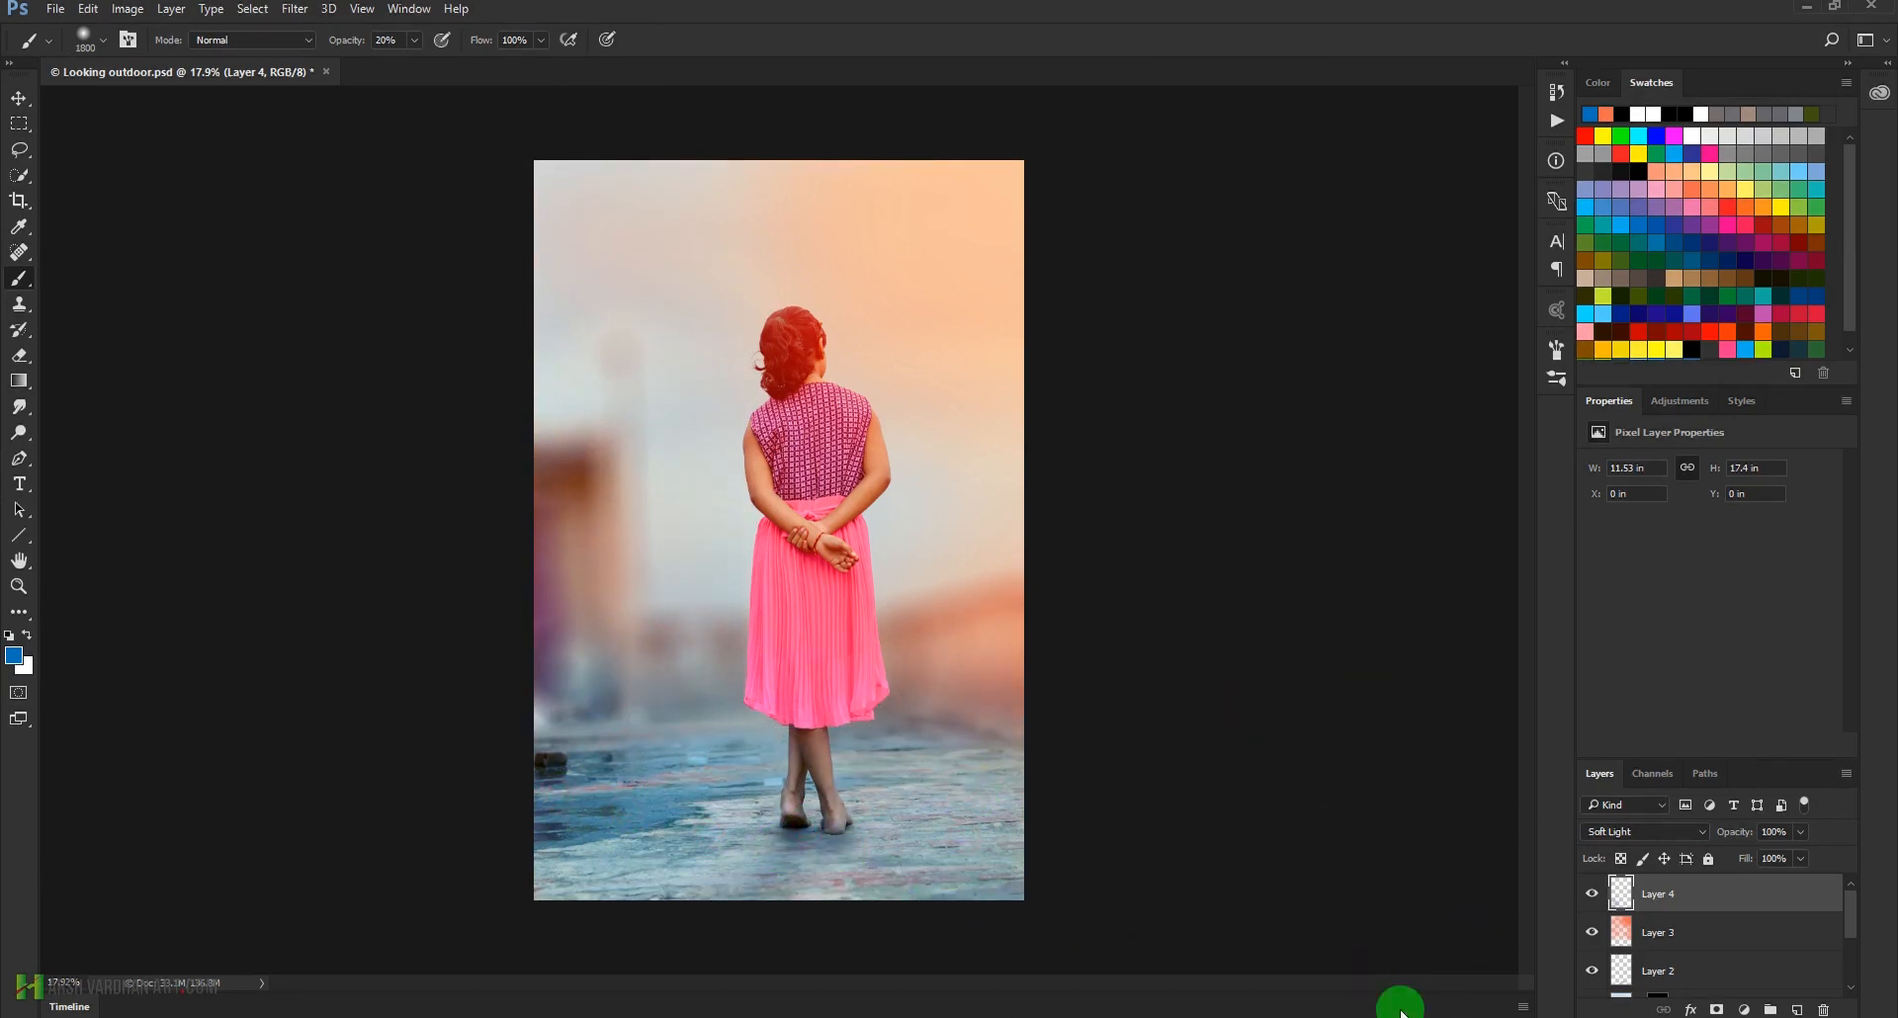
{"action": "left_click", "coordinate": [1591, 895]}
{"action": "left_click", "coordinate": [1591, 898]}
{"action": "left_click", "coordinate": [1591, 898]}
{"action": "left_click", "coordinate": [1591, 895]}
{"action": "left_click", "coordinate": [1591, 896]}
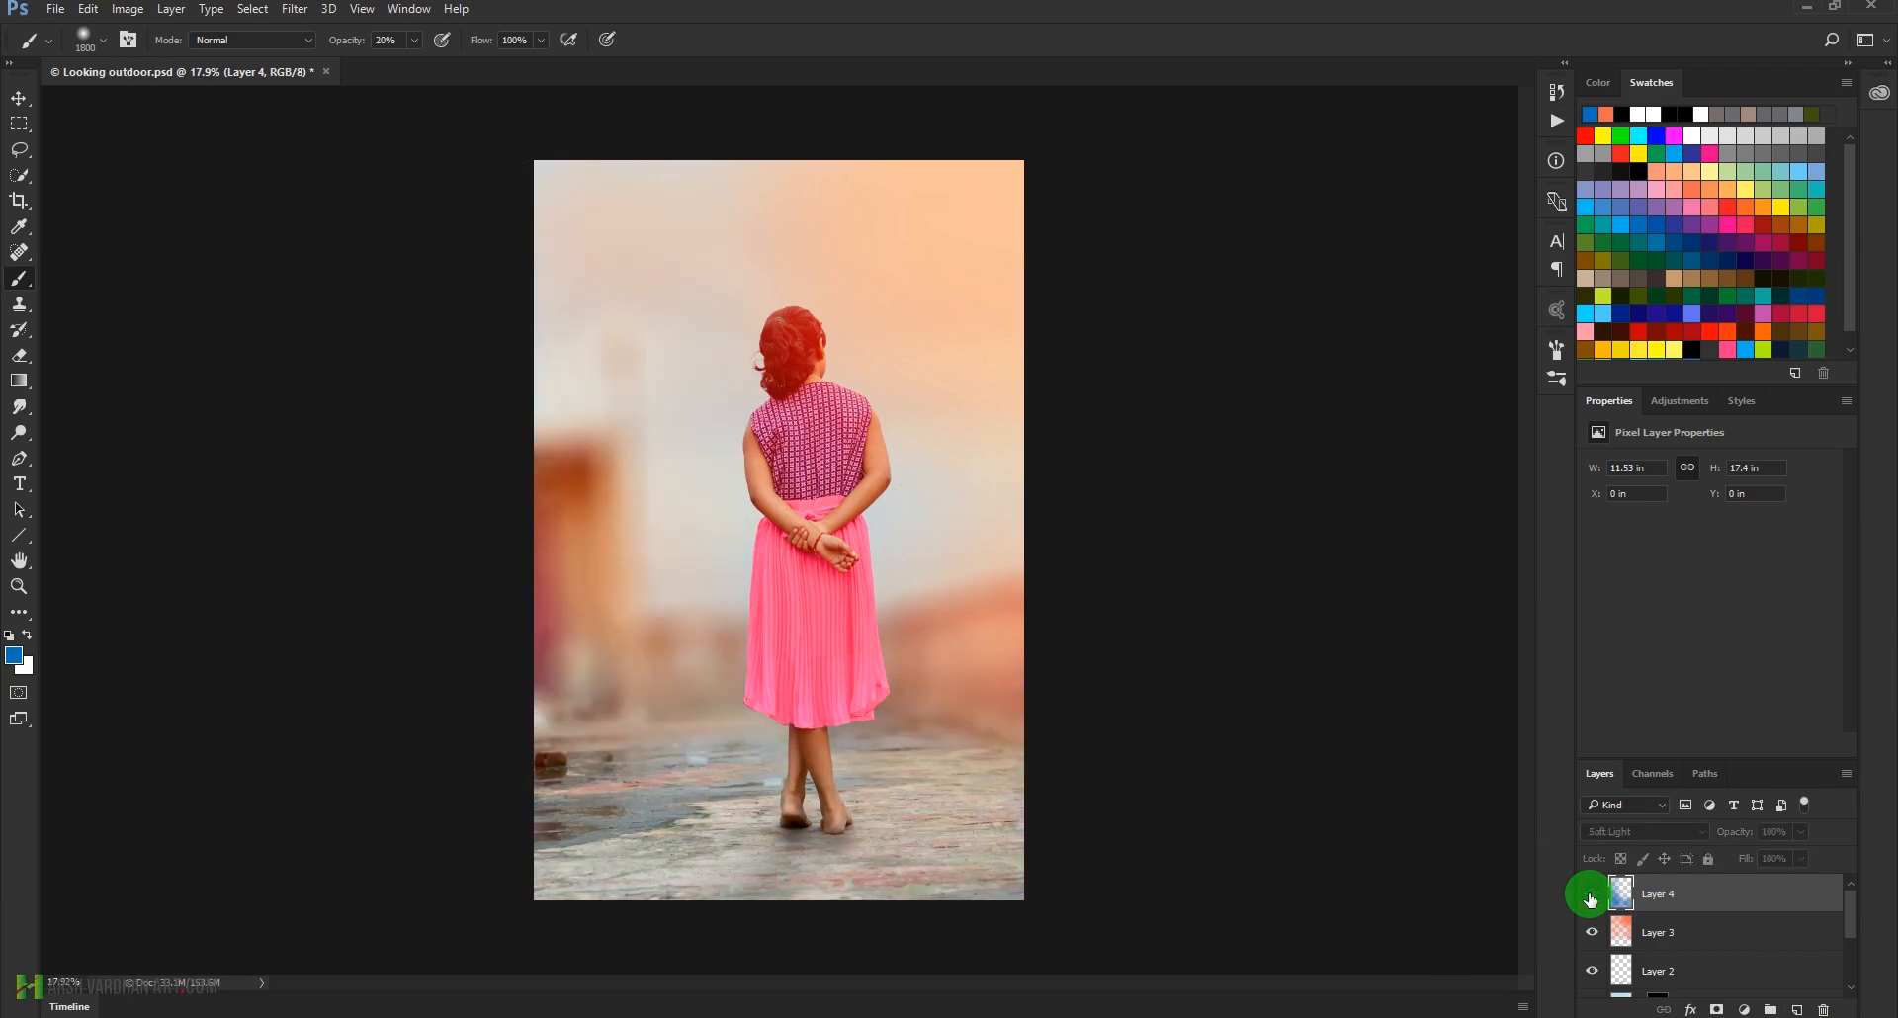
{"action": "left_click", "coordinate": [1590, 897]}
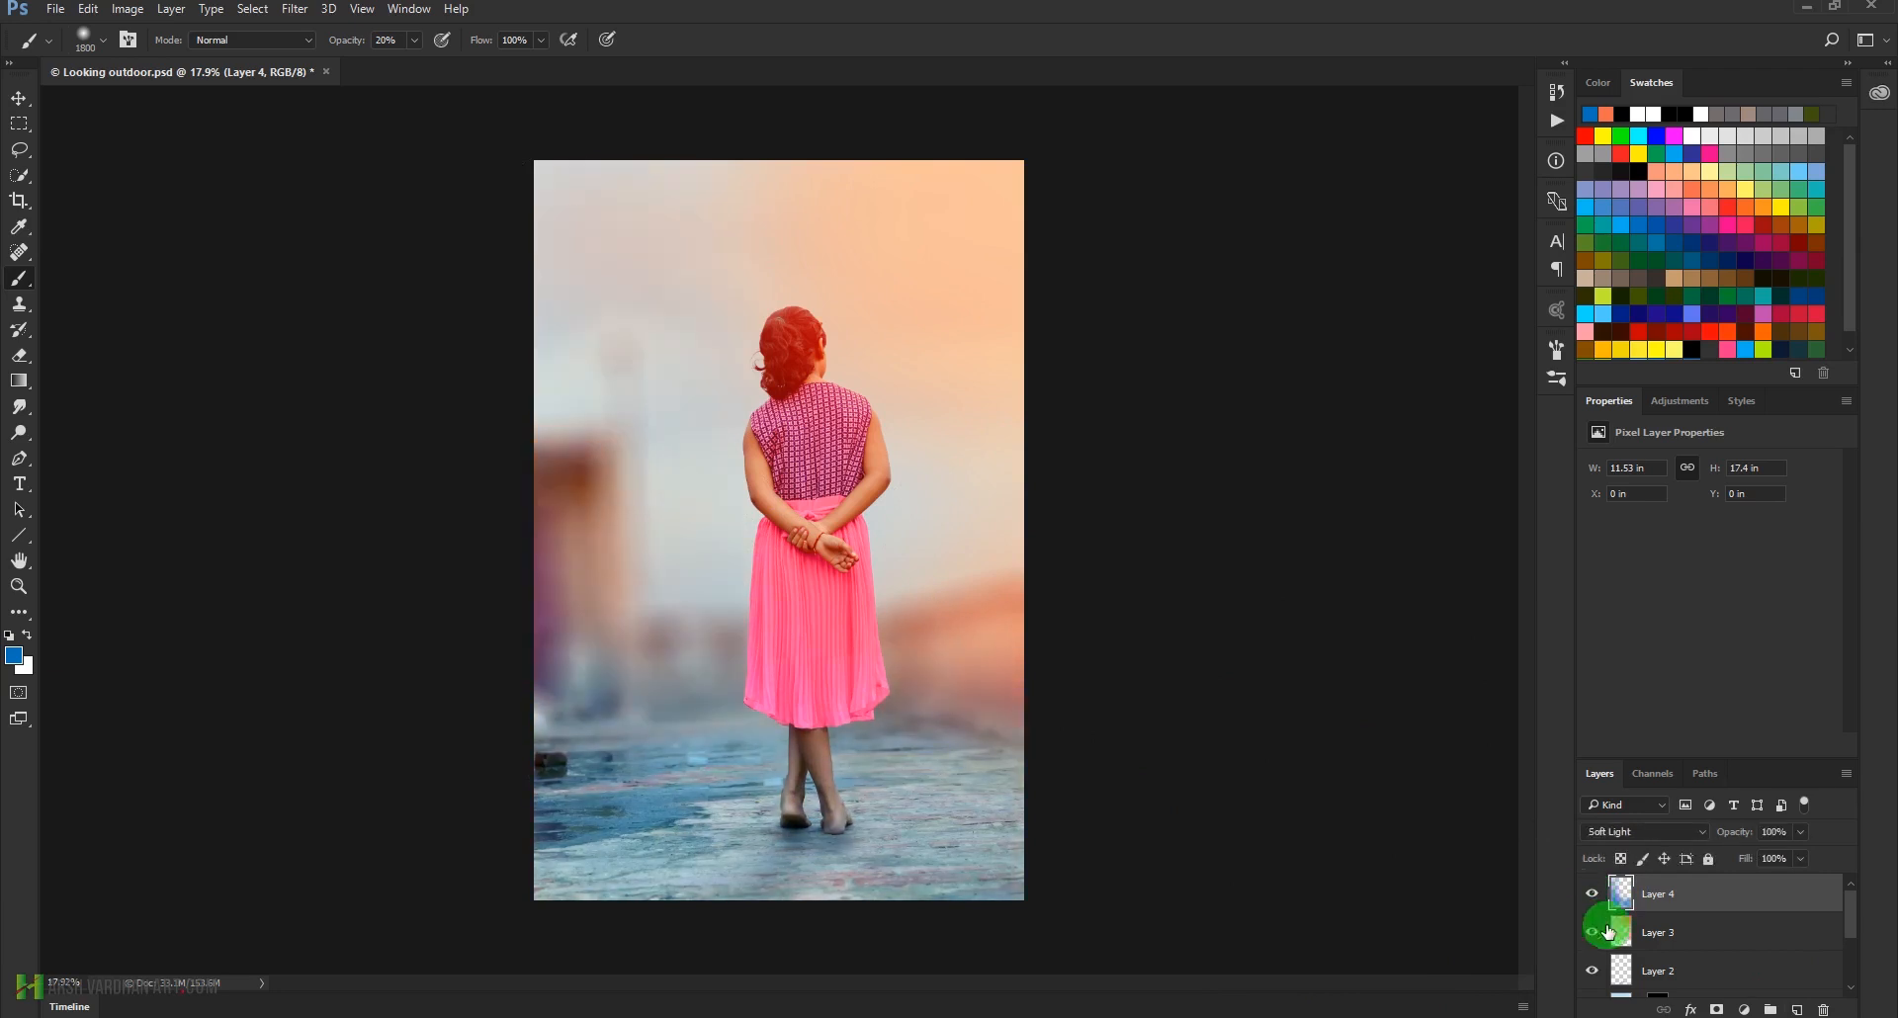
Try the Overlay and Hard Light blend modes on Layer 4 and return it to Soft Light
{"action": "left_click", "coordinate": [1681, 832]}
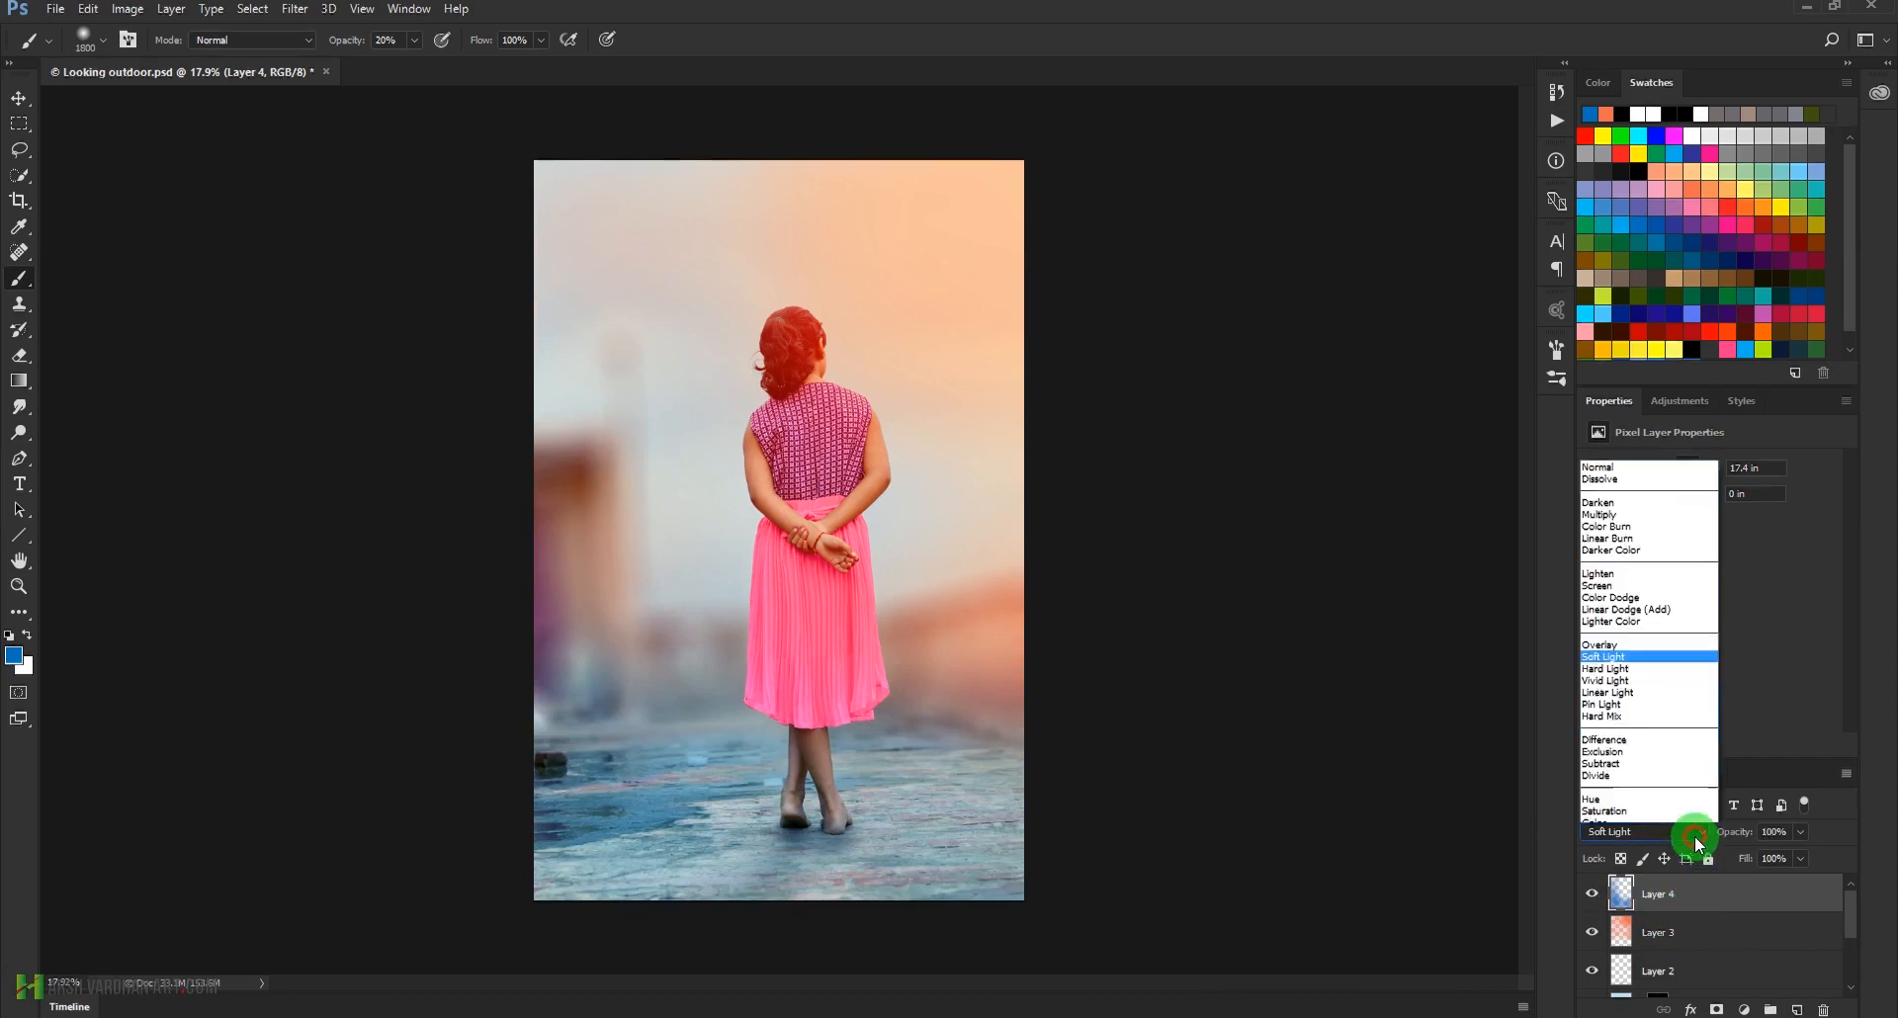
{"action": "left_click", "coordinate": [1630, 627]}
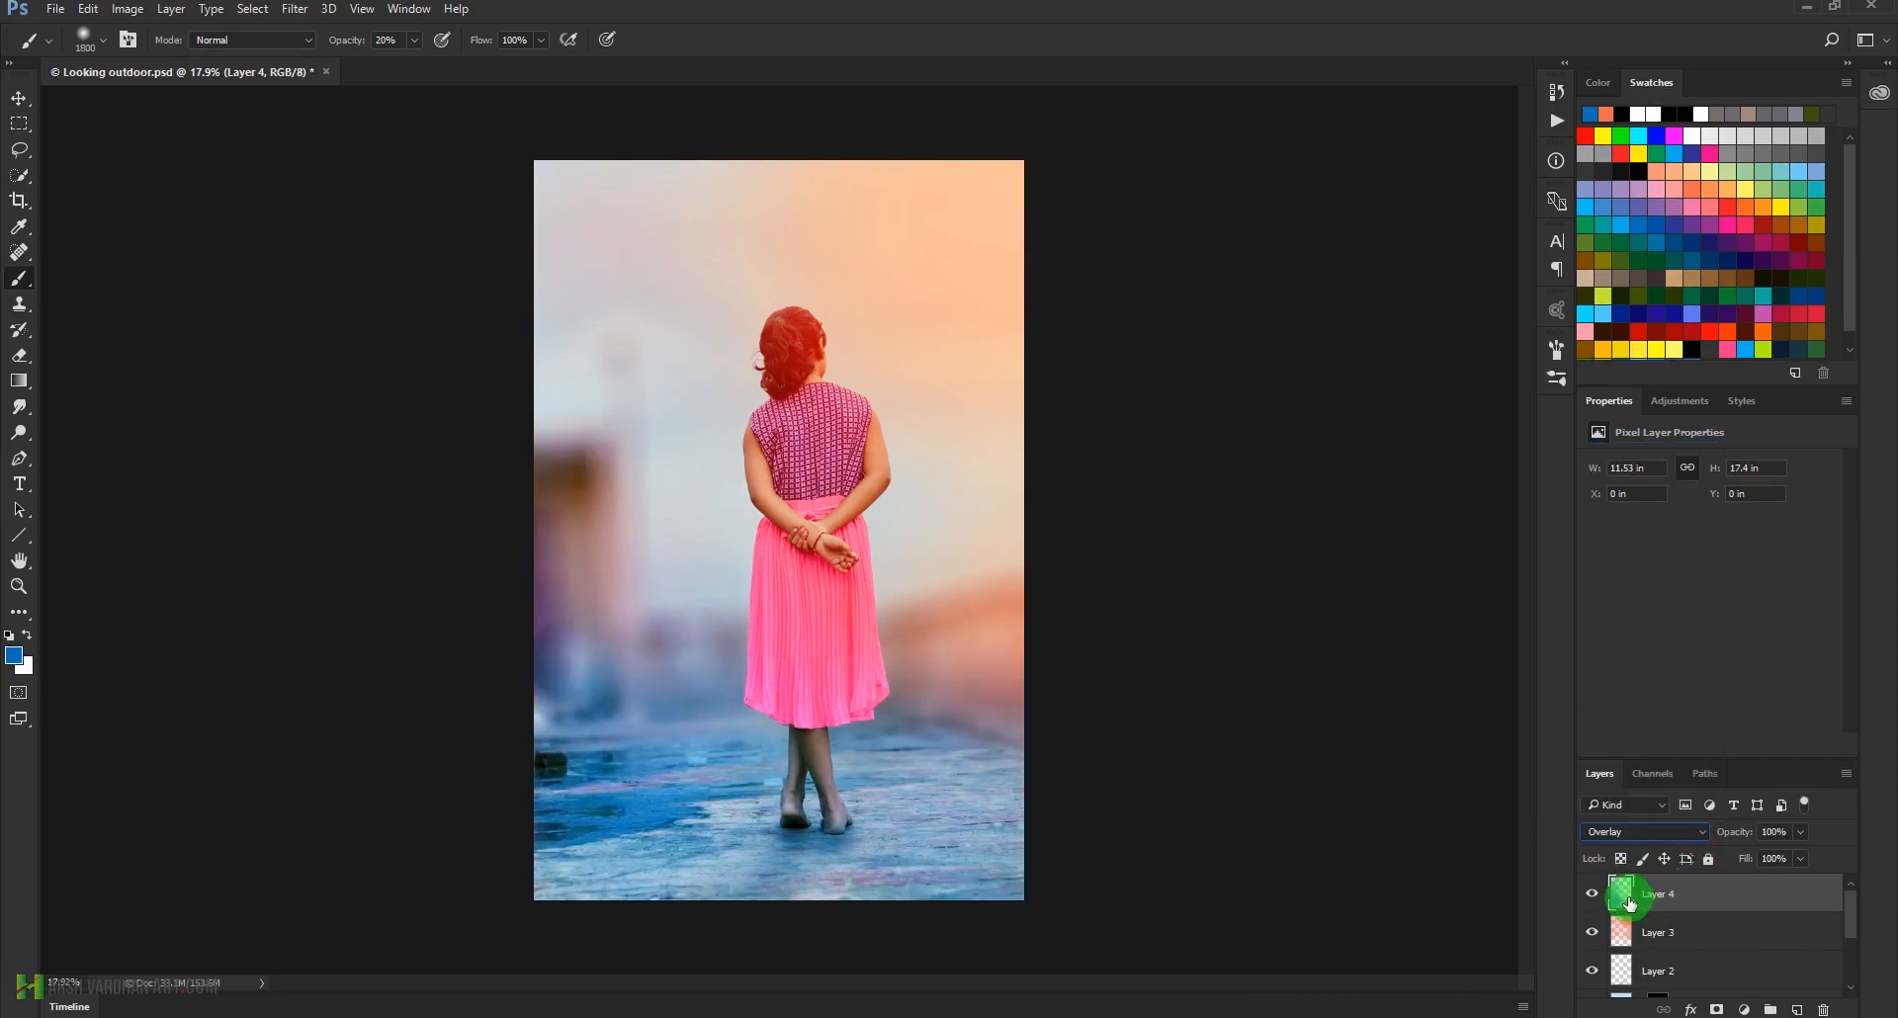
{"action": "left_click", "coordinate": [1653, 834]}
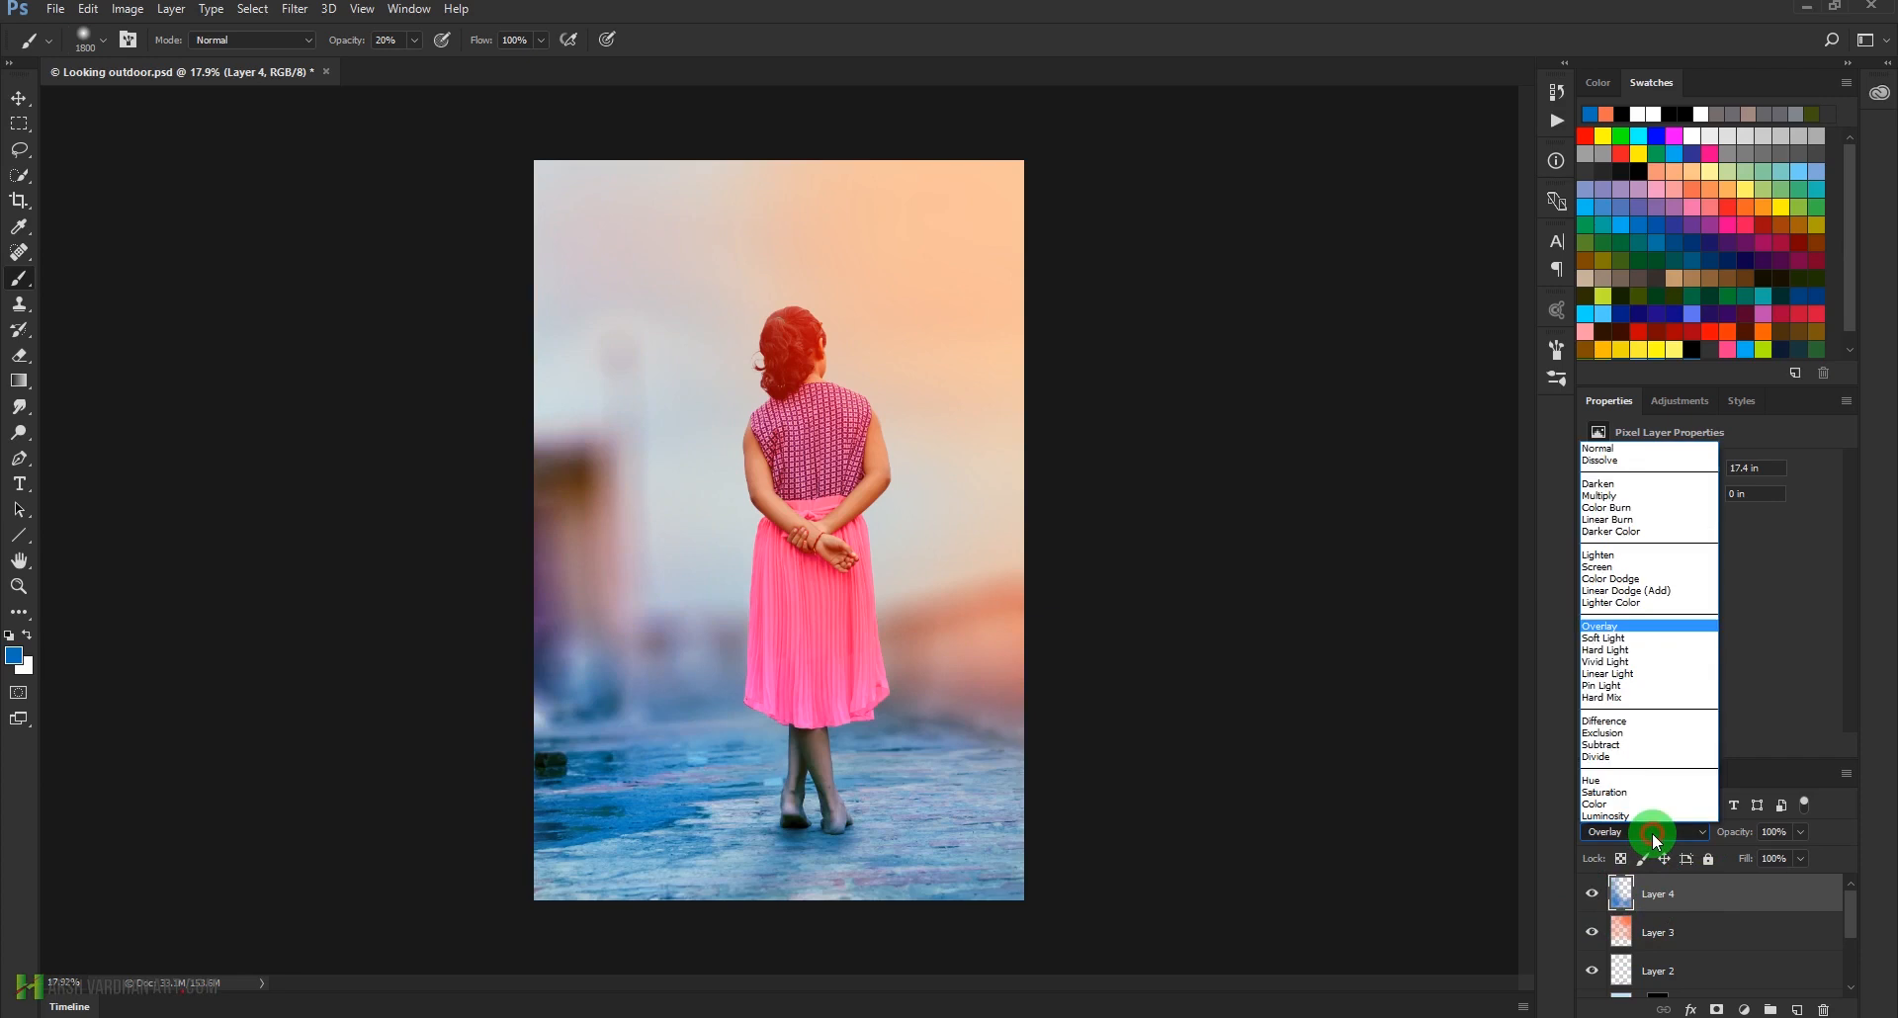
{"action": "left_click", "coordinate": [1636, 650]}
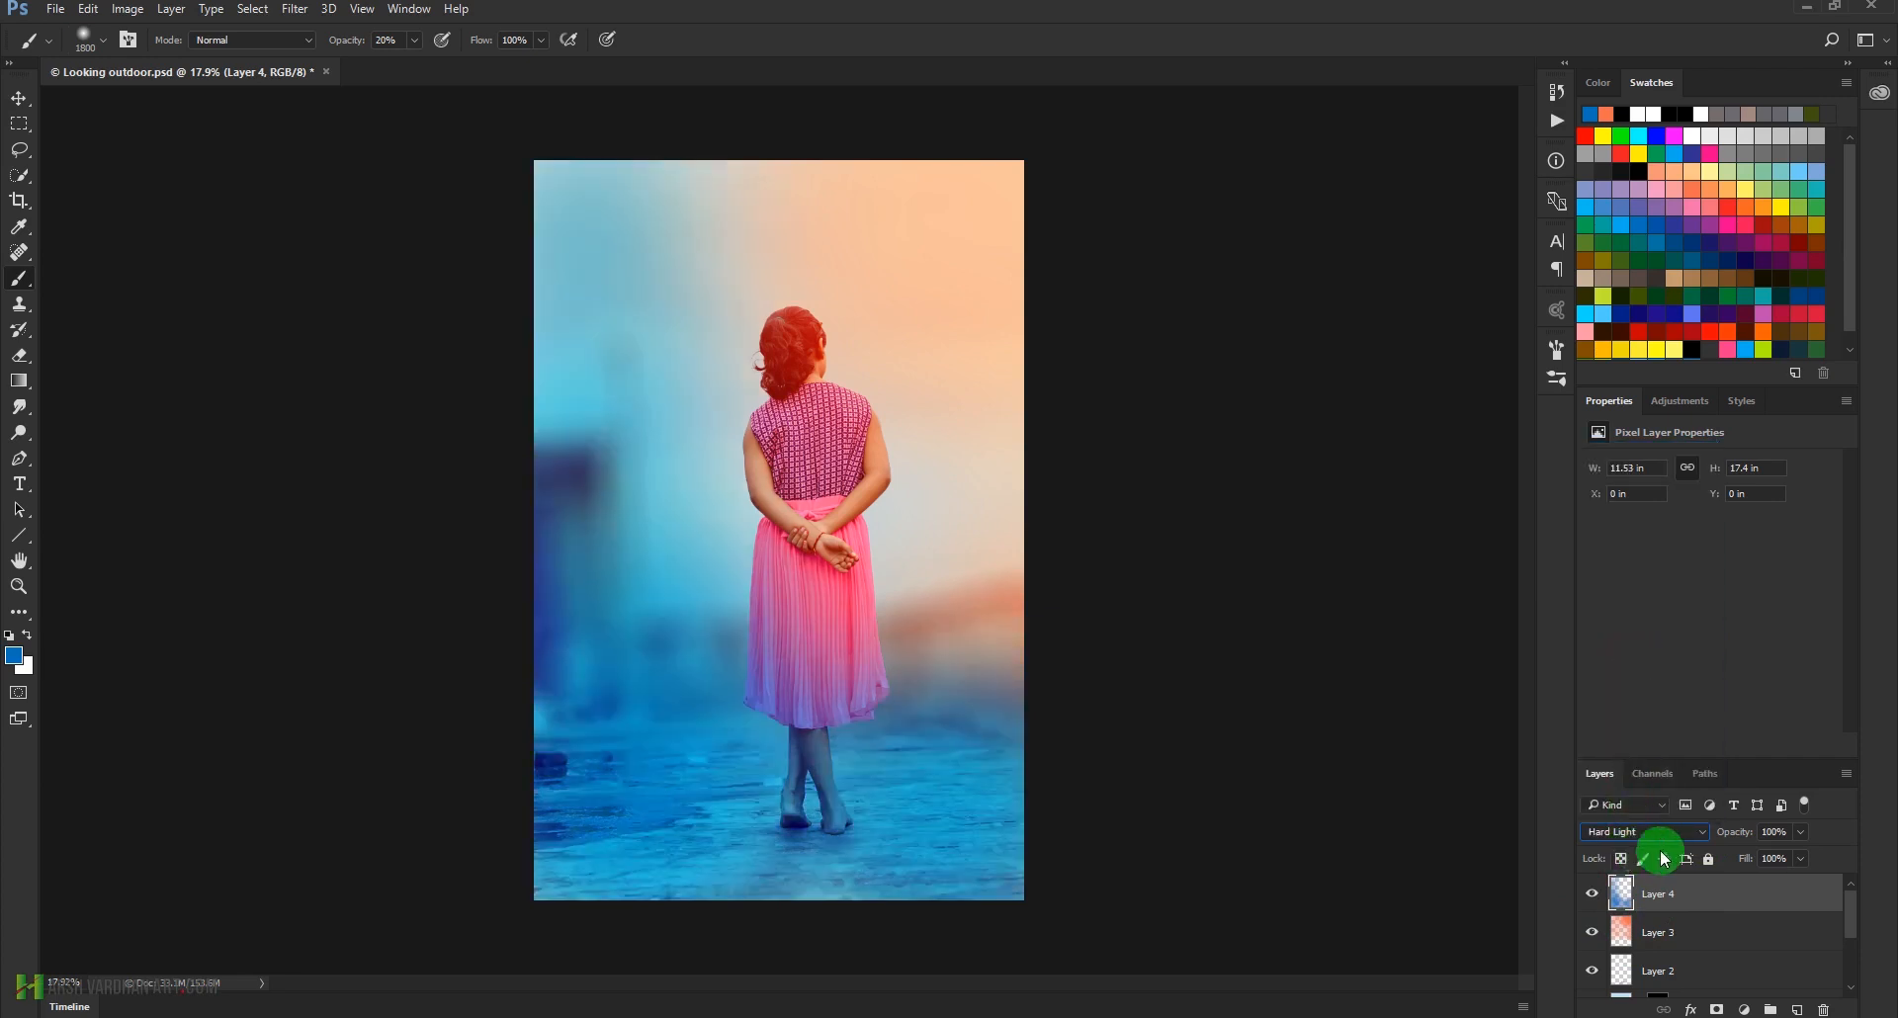
{"action": "left_click", "coordinate": [1627, 833]}
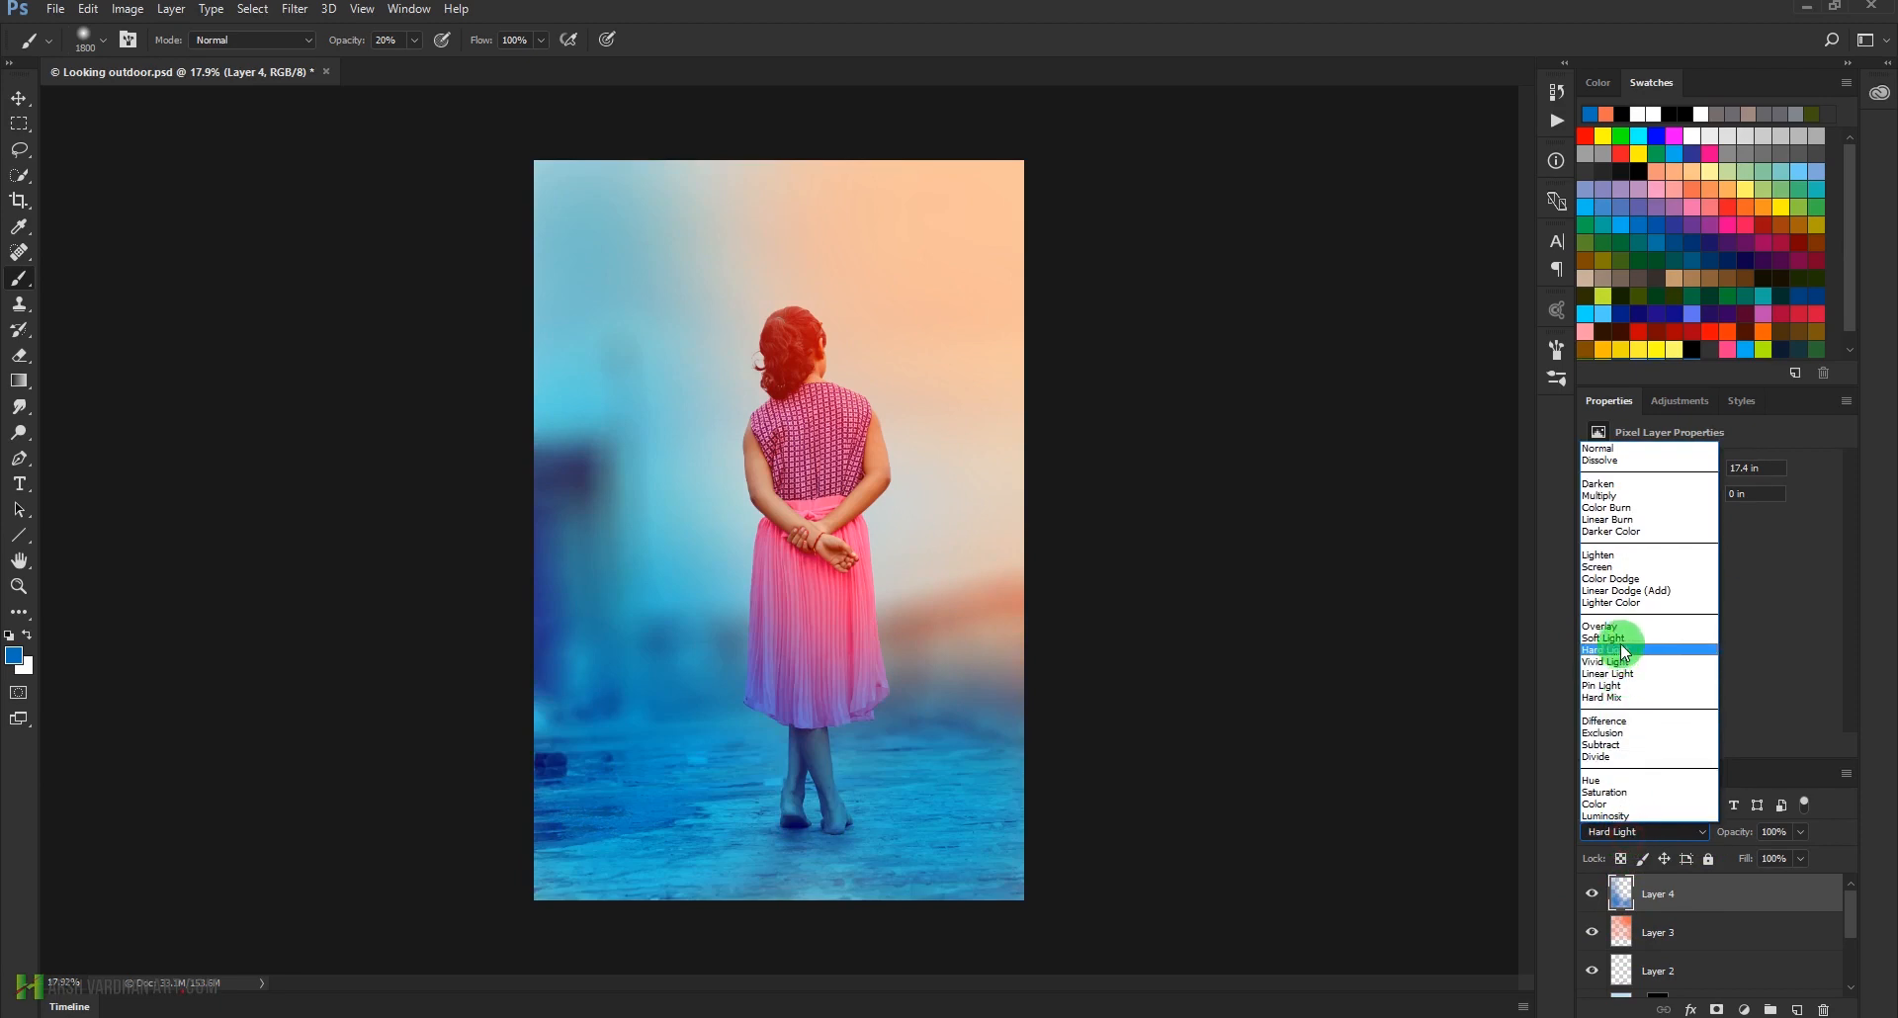
{"action": "left_click", "coordinate": [1622, 636]}
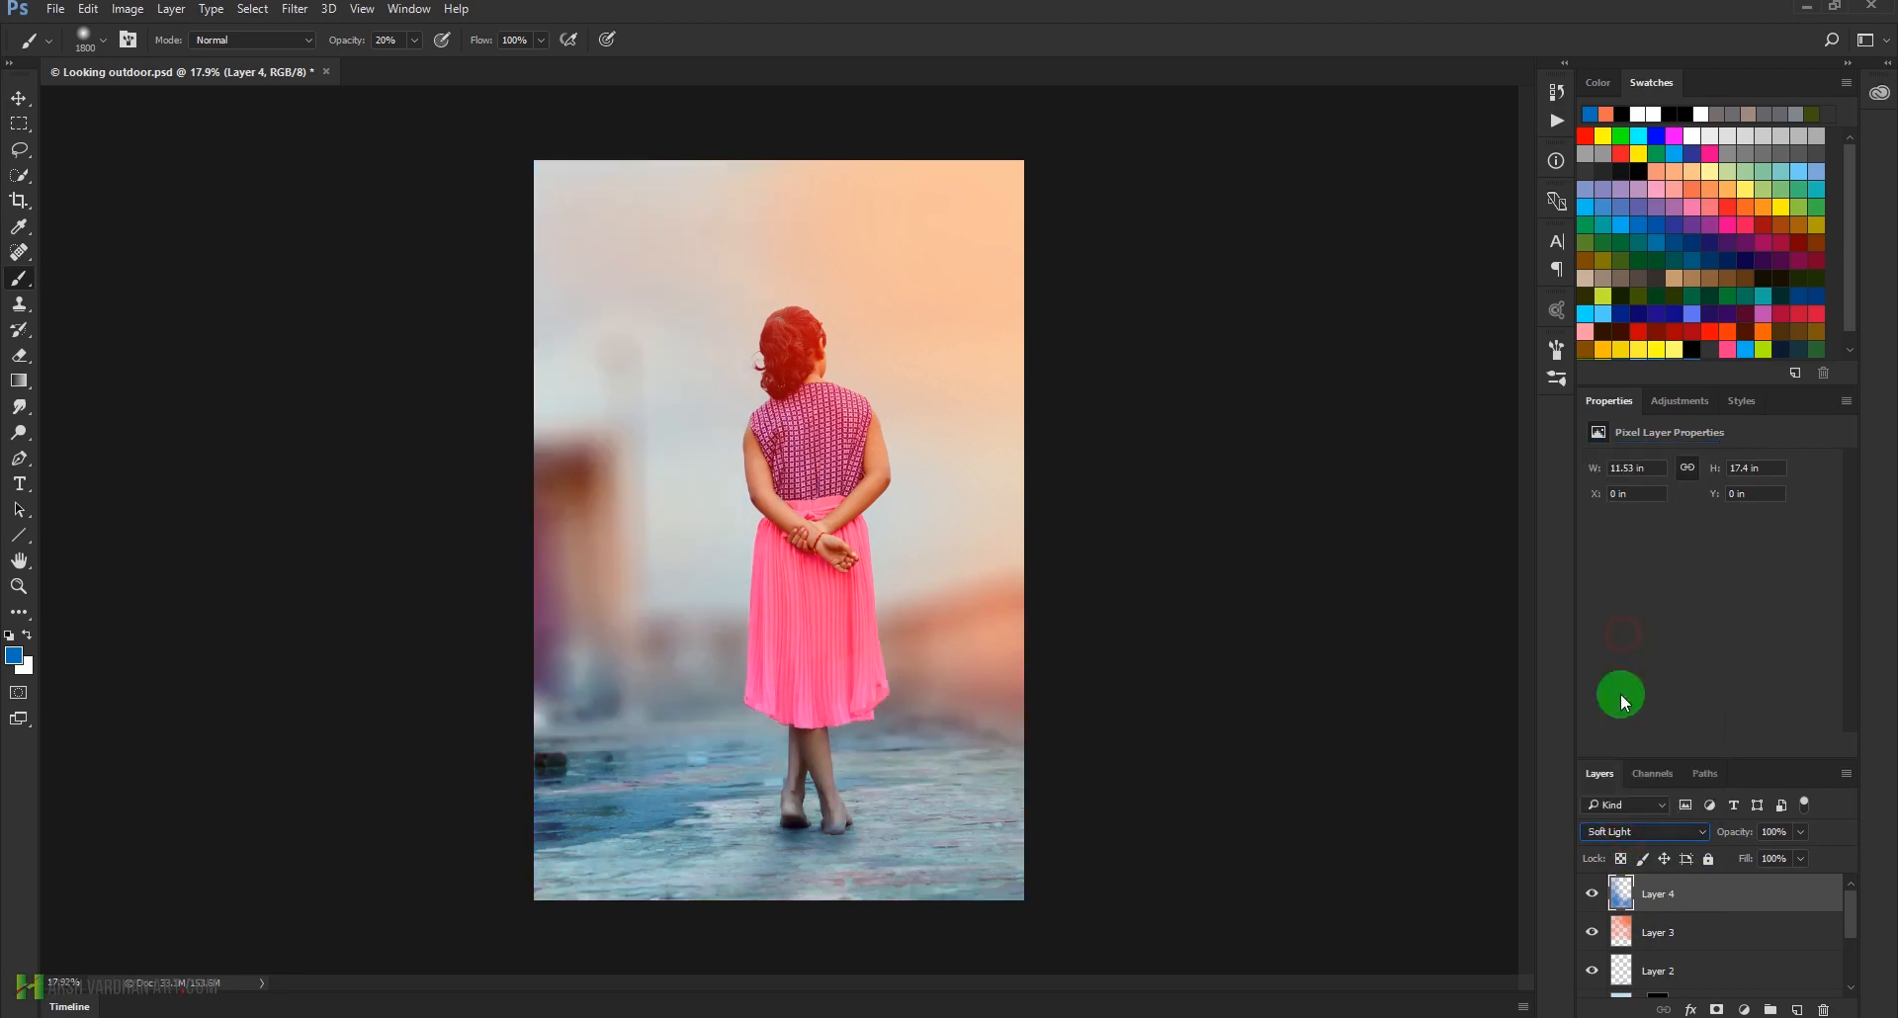
Add a Curves adjustment layer and shape a gentle RGB S-curve with slightly raised highlights and lowered shadows
{"action": "left_click", "coordinate": [1681, 402]}
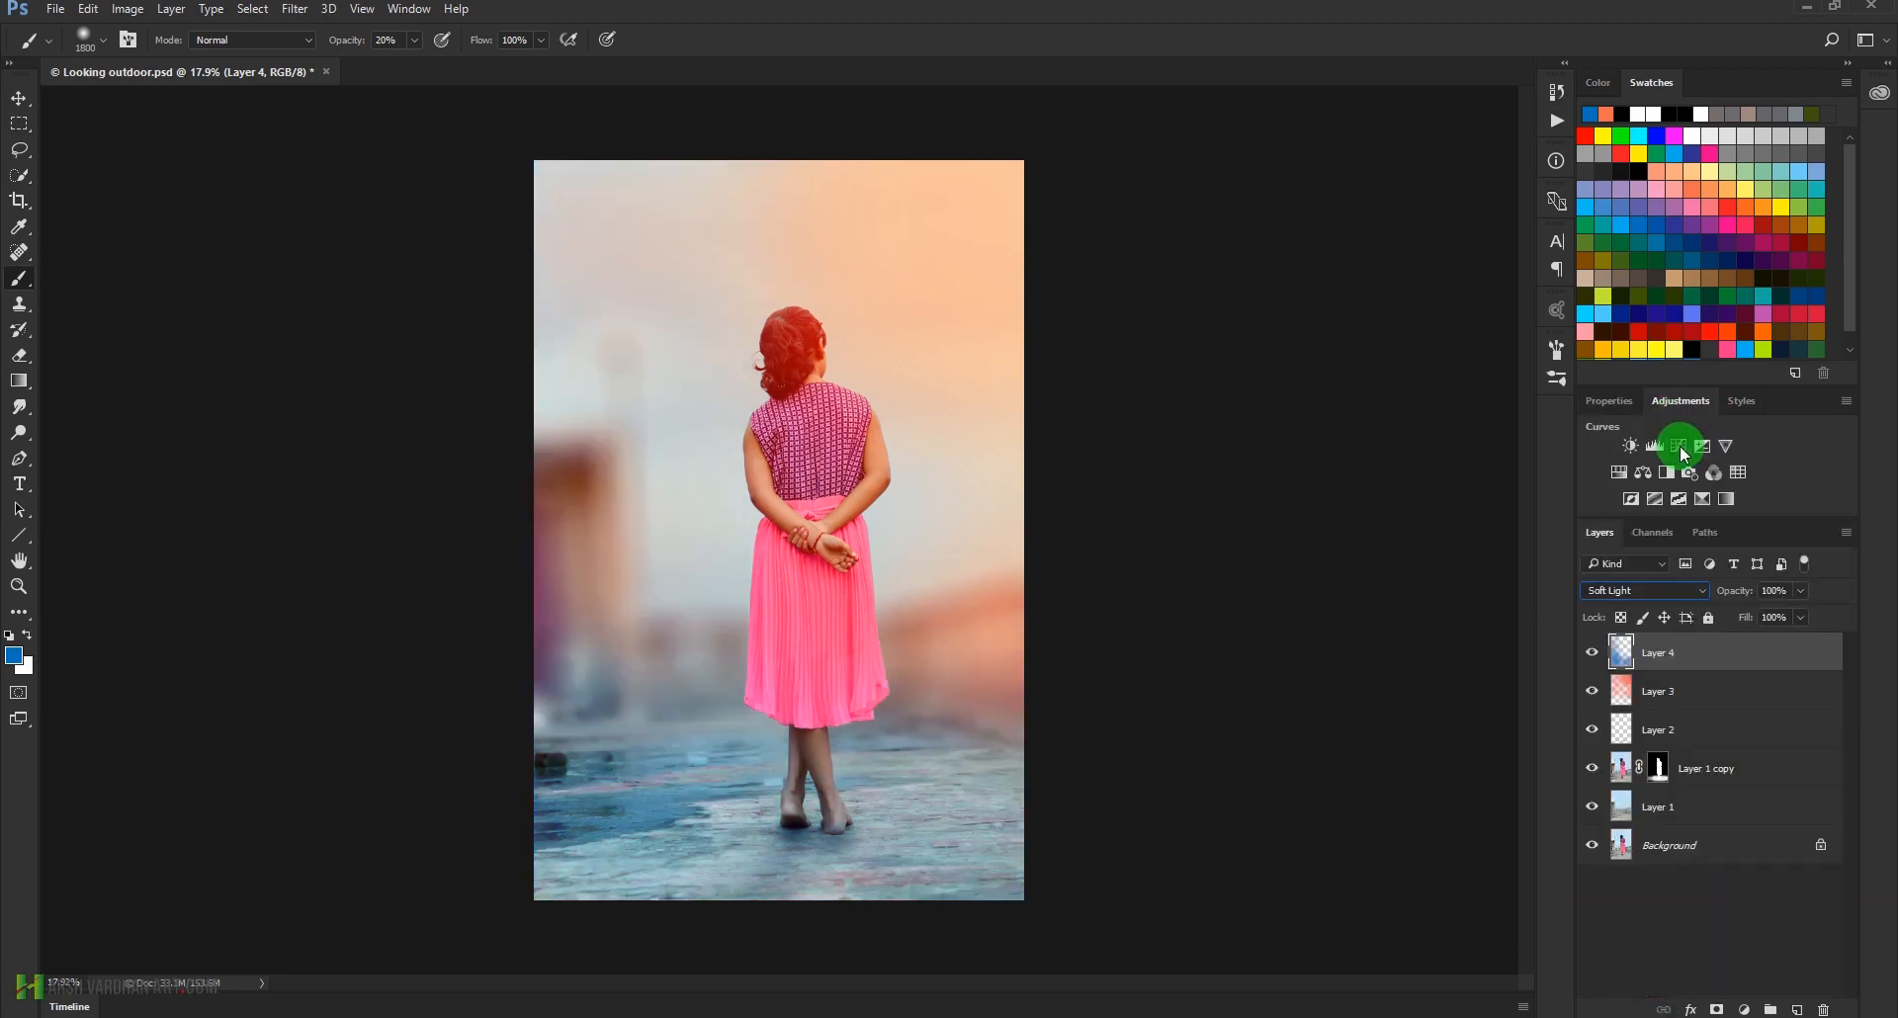
{"action": "left_click", "coordinate": [1681, 447]}
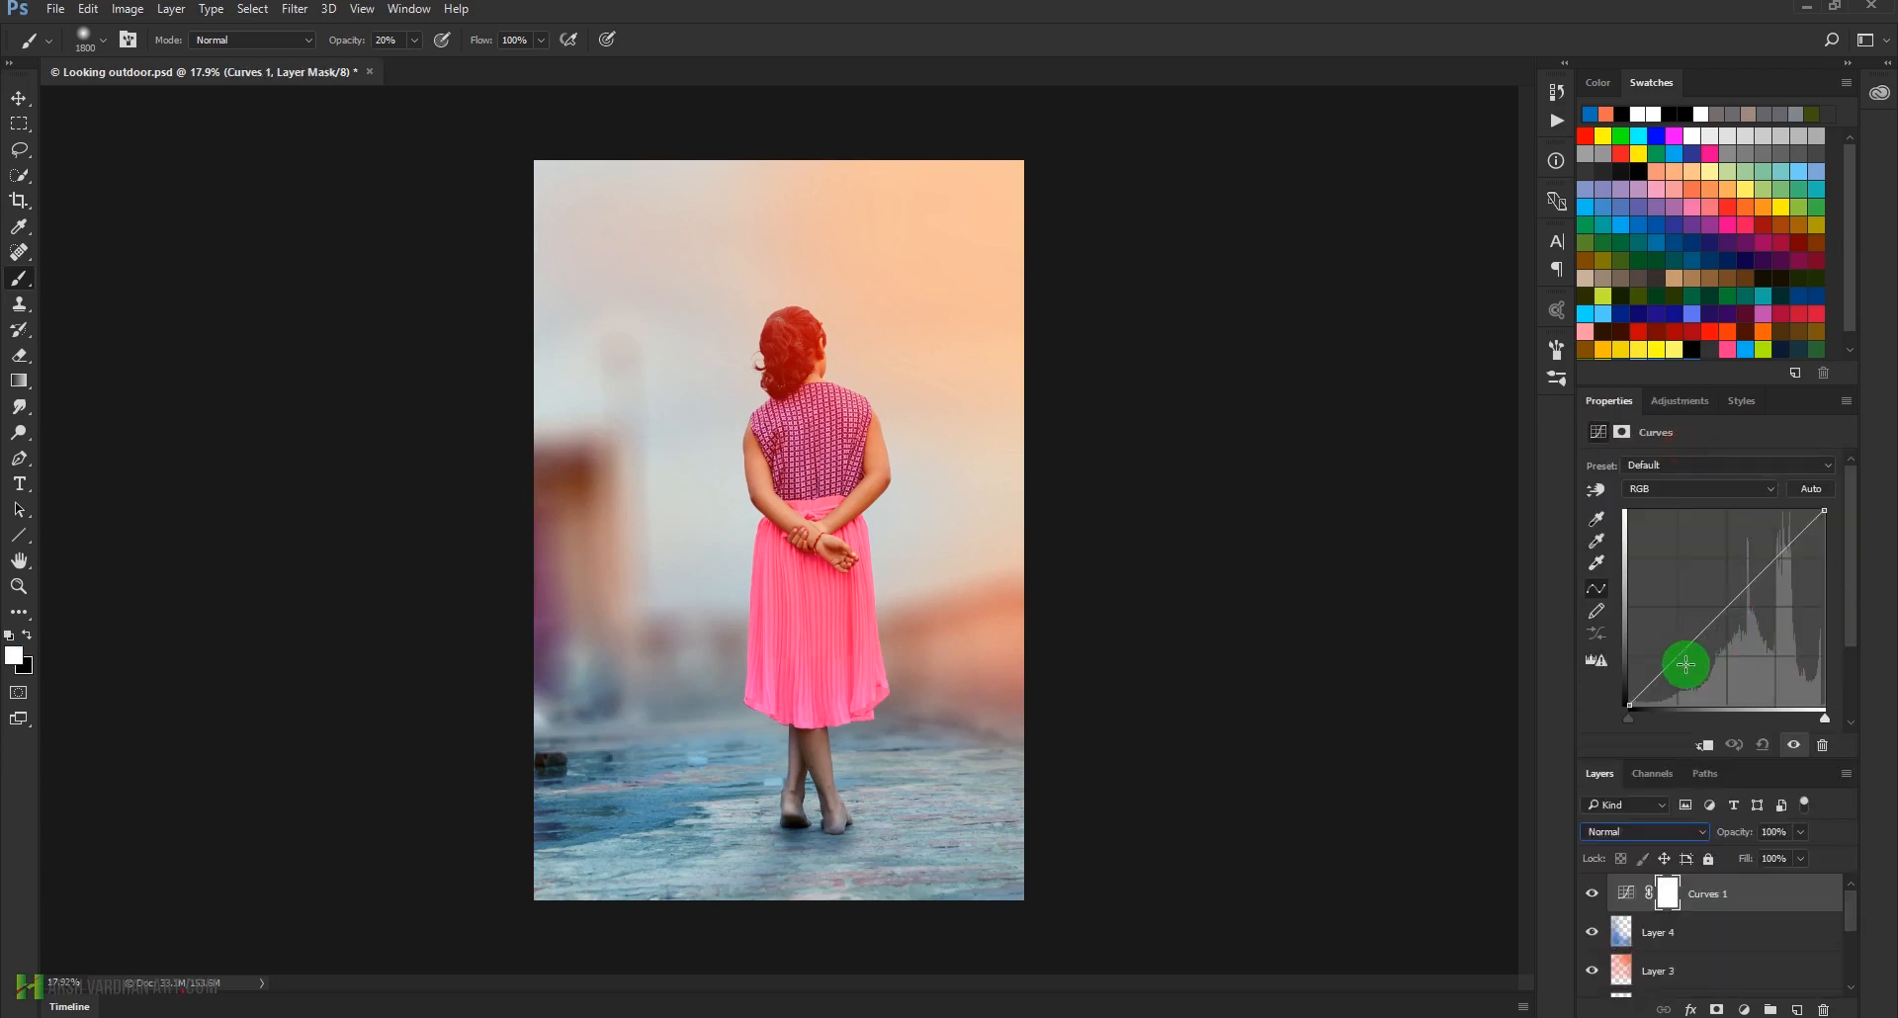
{"action": "left_click_drag", "start_coordinate": [1685, 651], "coordinate": [1775, 555]}
{"action": "left_click_drag", "start_coordinate": [1685, 659], "coordinate": [1679, 660]}
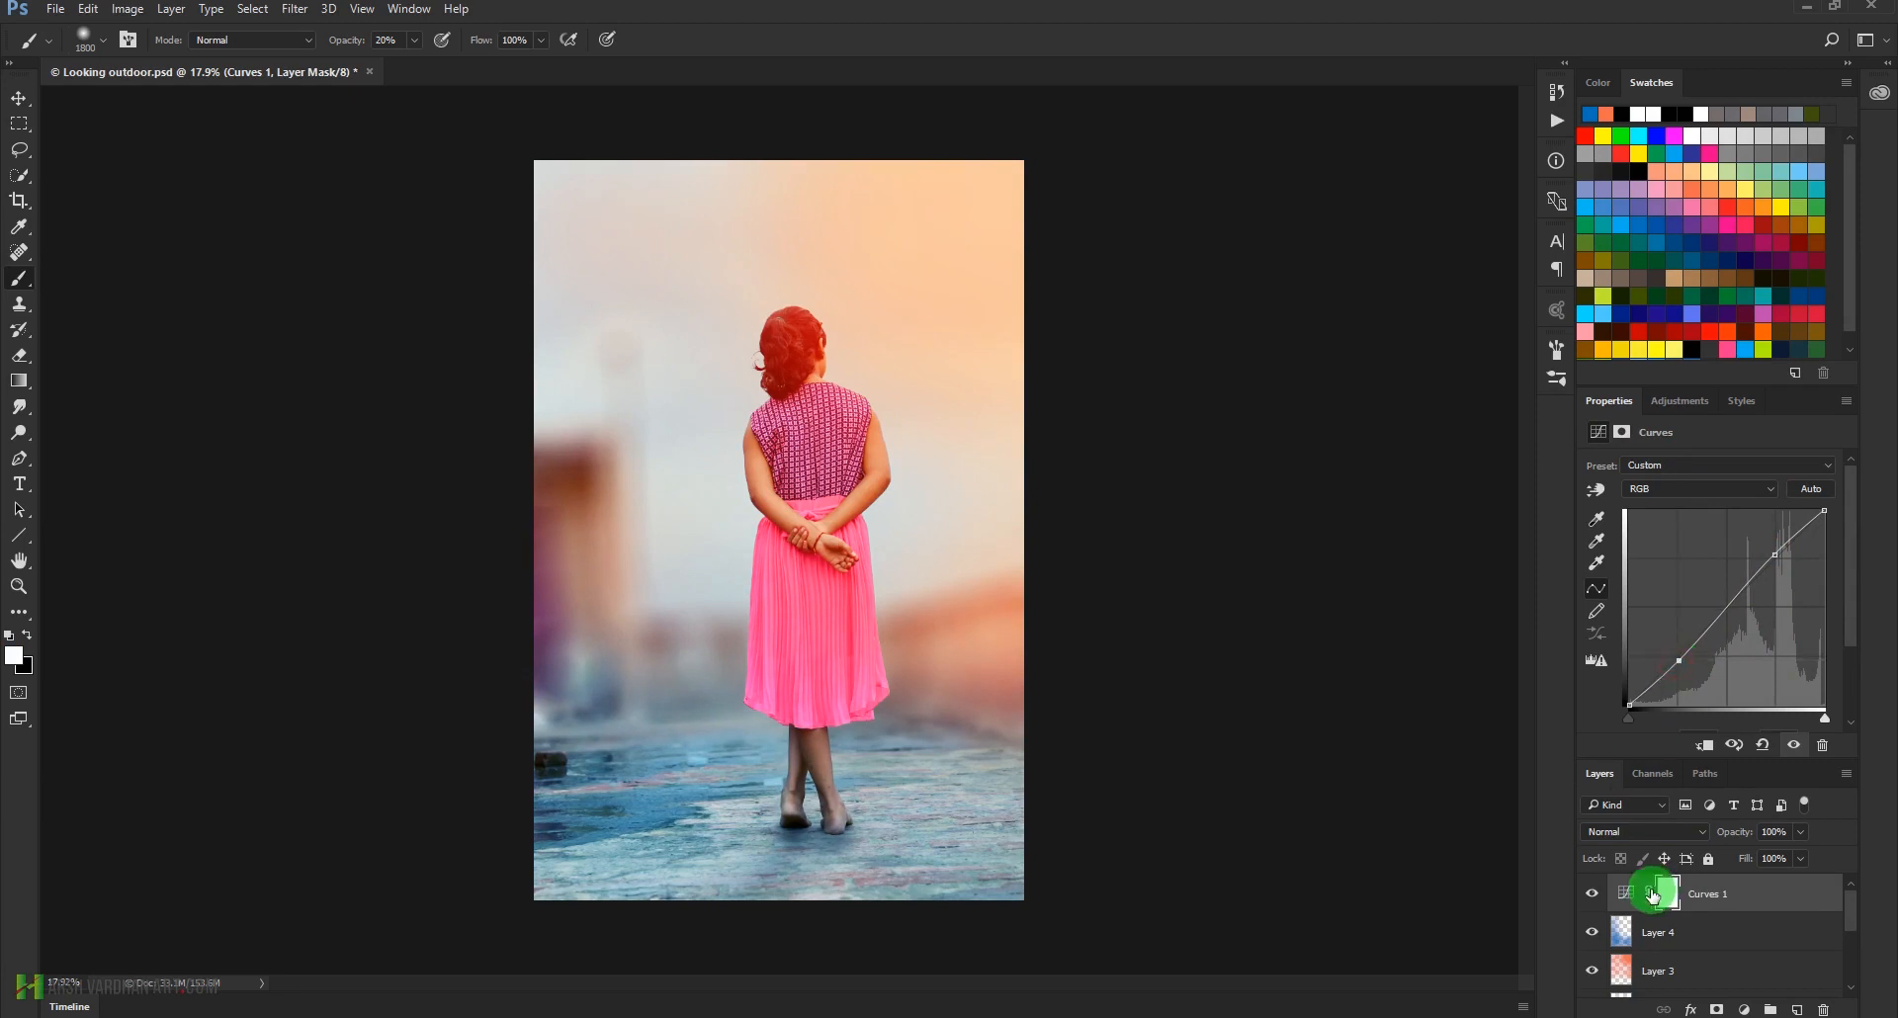
Move the white and black endpoints of the Red channel curve inward to increase its contrast
{"action": "left_click", "coordinate": [1685, 490]}
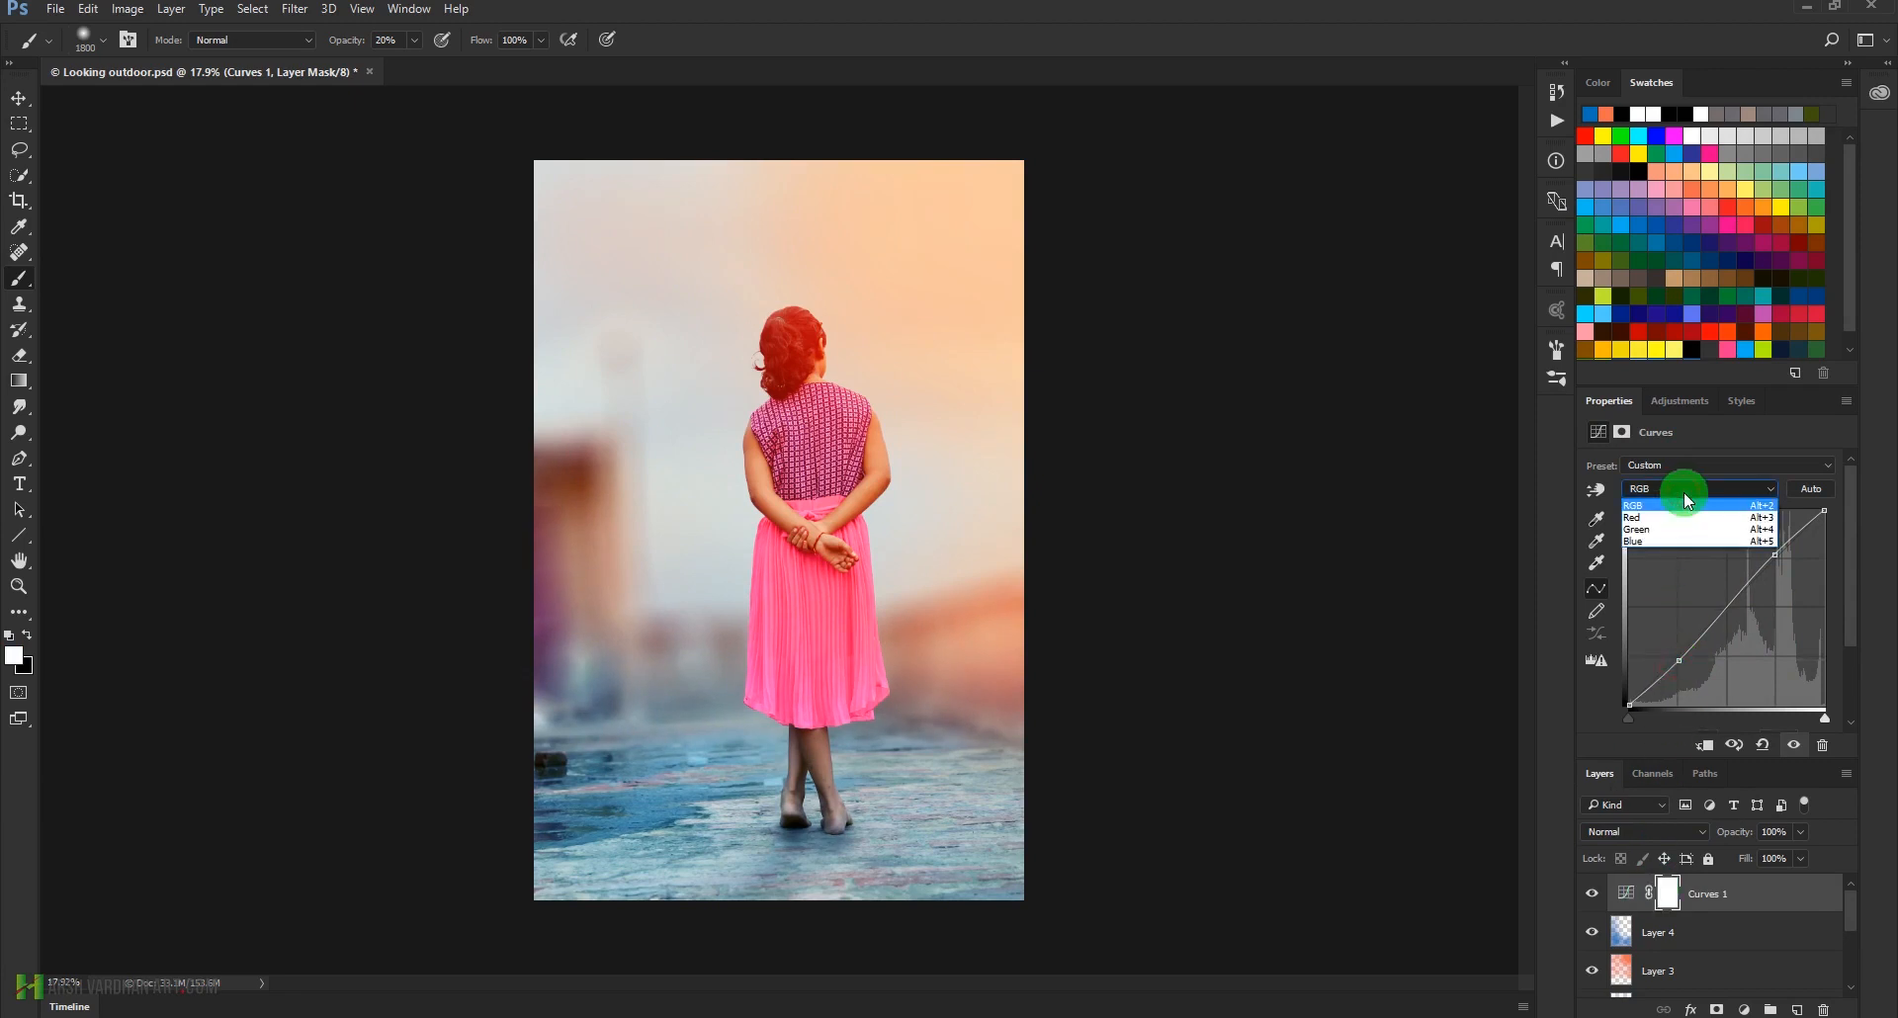
{"action": "left_click", "coordinate": [1671, 516]}
{"action": "left_click_drag", "start_coordinate": [1743, 576], "coordinate": [1816, 508]}
{"action": "left_click", "coordinate": [1742, 638]}
{"action": "left_click_drag", "start_coordinate": [1627, 706], "coordinate": [1651, 705]}
Move both endpoints of the Green channel curve slightly inward along the input axis
{"action": "left_click", "coordinate": [1707, 488]}
{"action": "left_click", "coordinate": [1675, 529]}
{"action": "left_click_drag", "start_coordinate": [1830, 543], "coordinate": [1812, 510]}
{"action": "left_click_drag", "start_coordinate": [1632, 702], "coordinate": [1646, 701]}
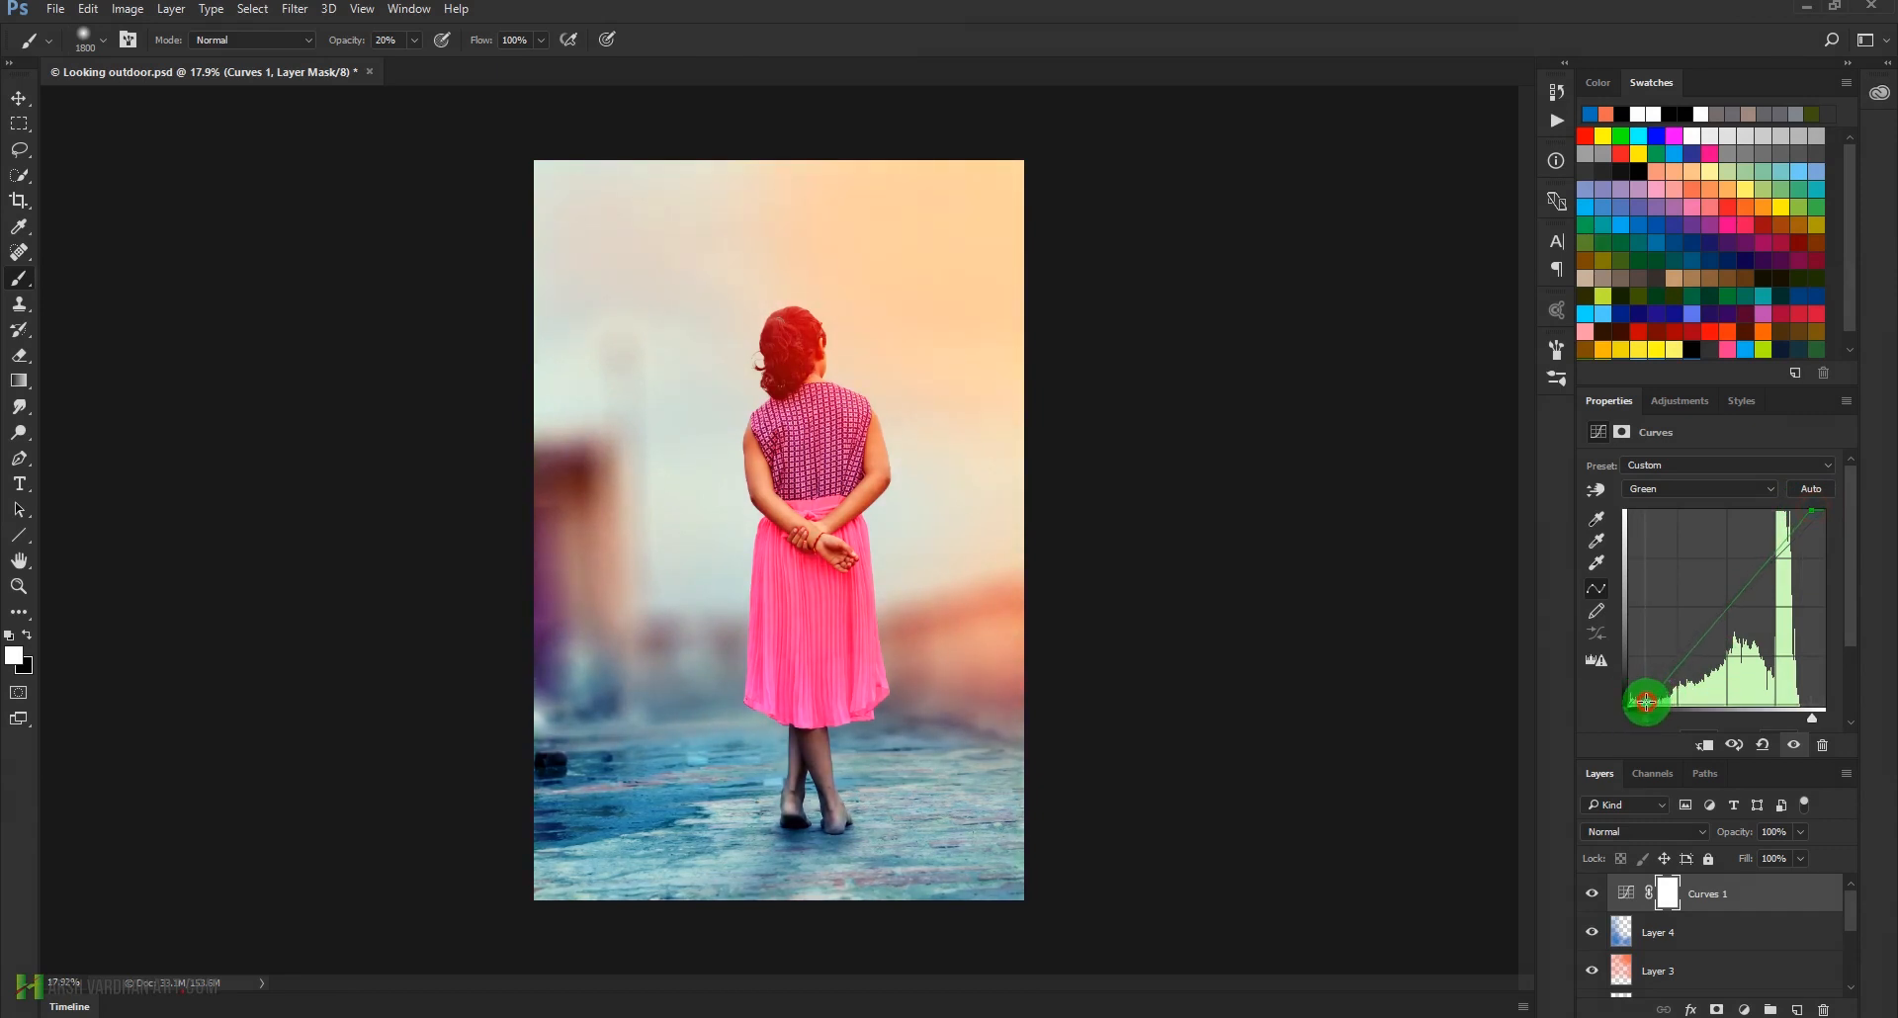
Raise the black endpoint and lower the white endpoint of the Blue channel curve, comparing the photo with the Curves layer hidden
{"action": "left_click", "coordinate": [1687, 488]}
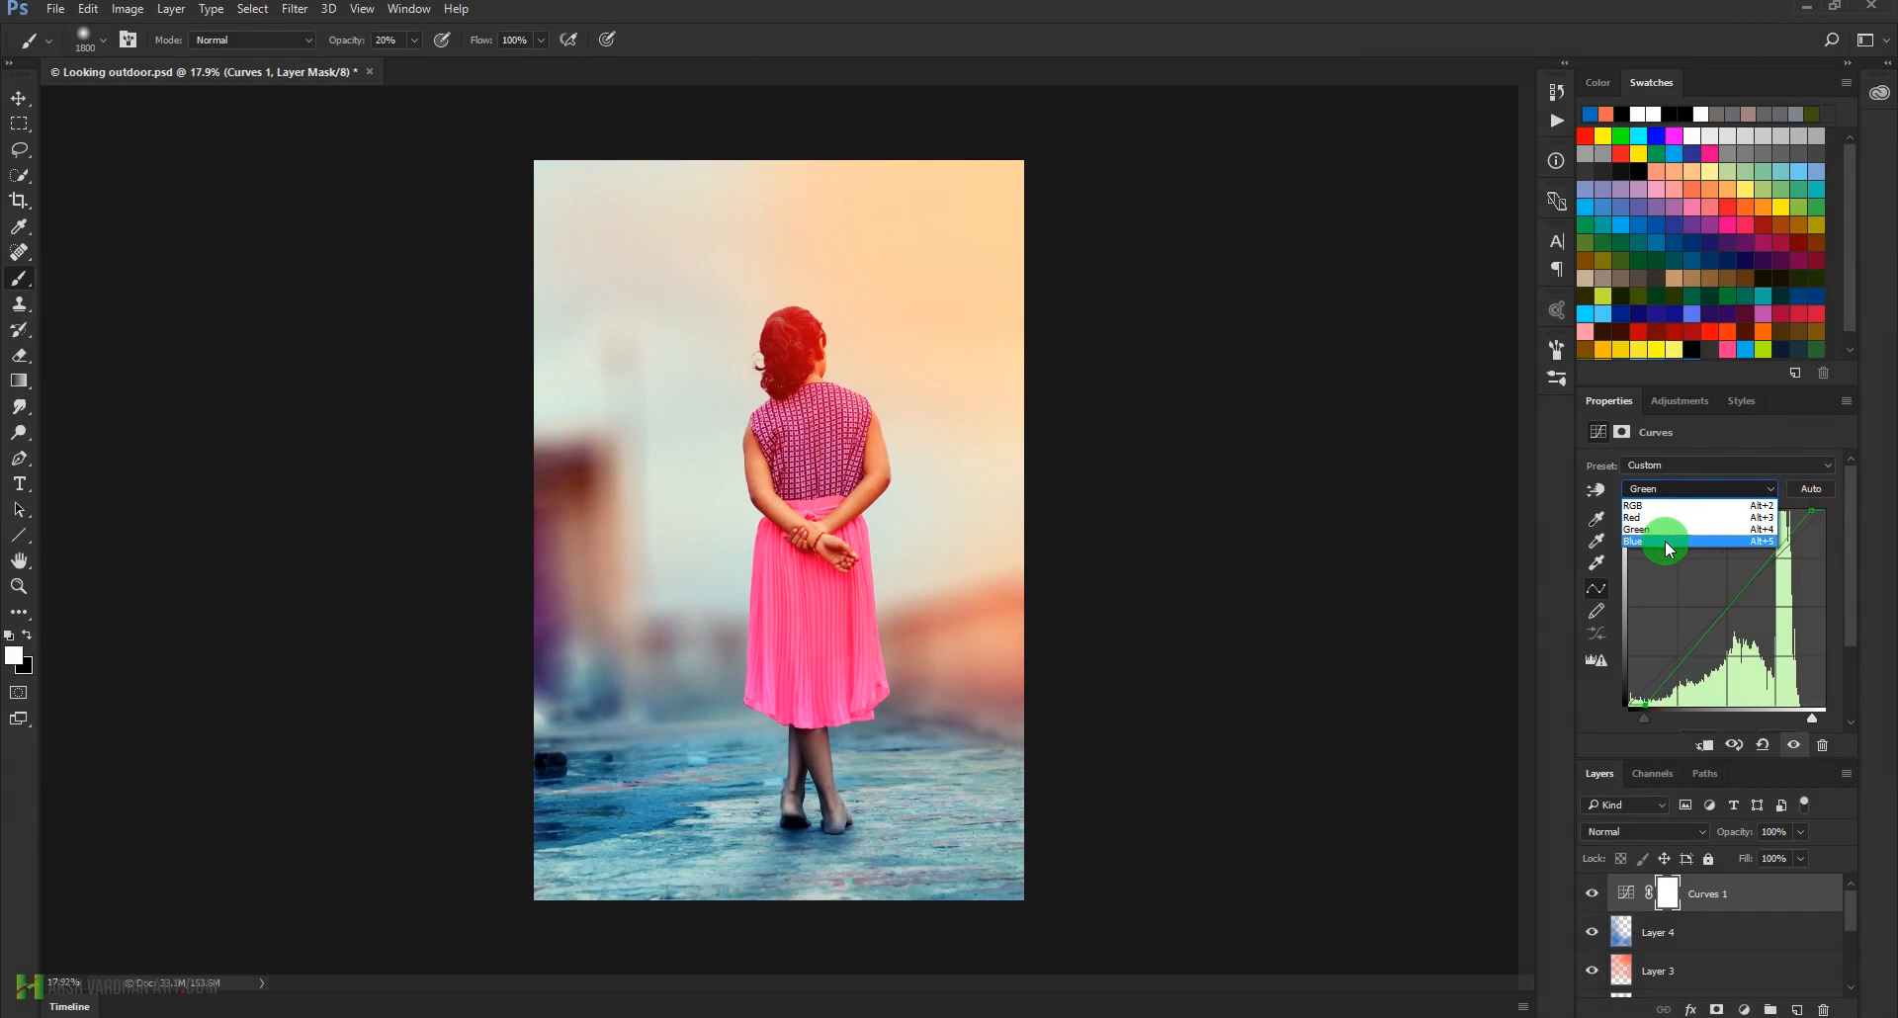
{"action": "left_click", "coordinate": [1665, 541]}
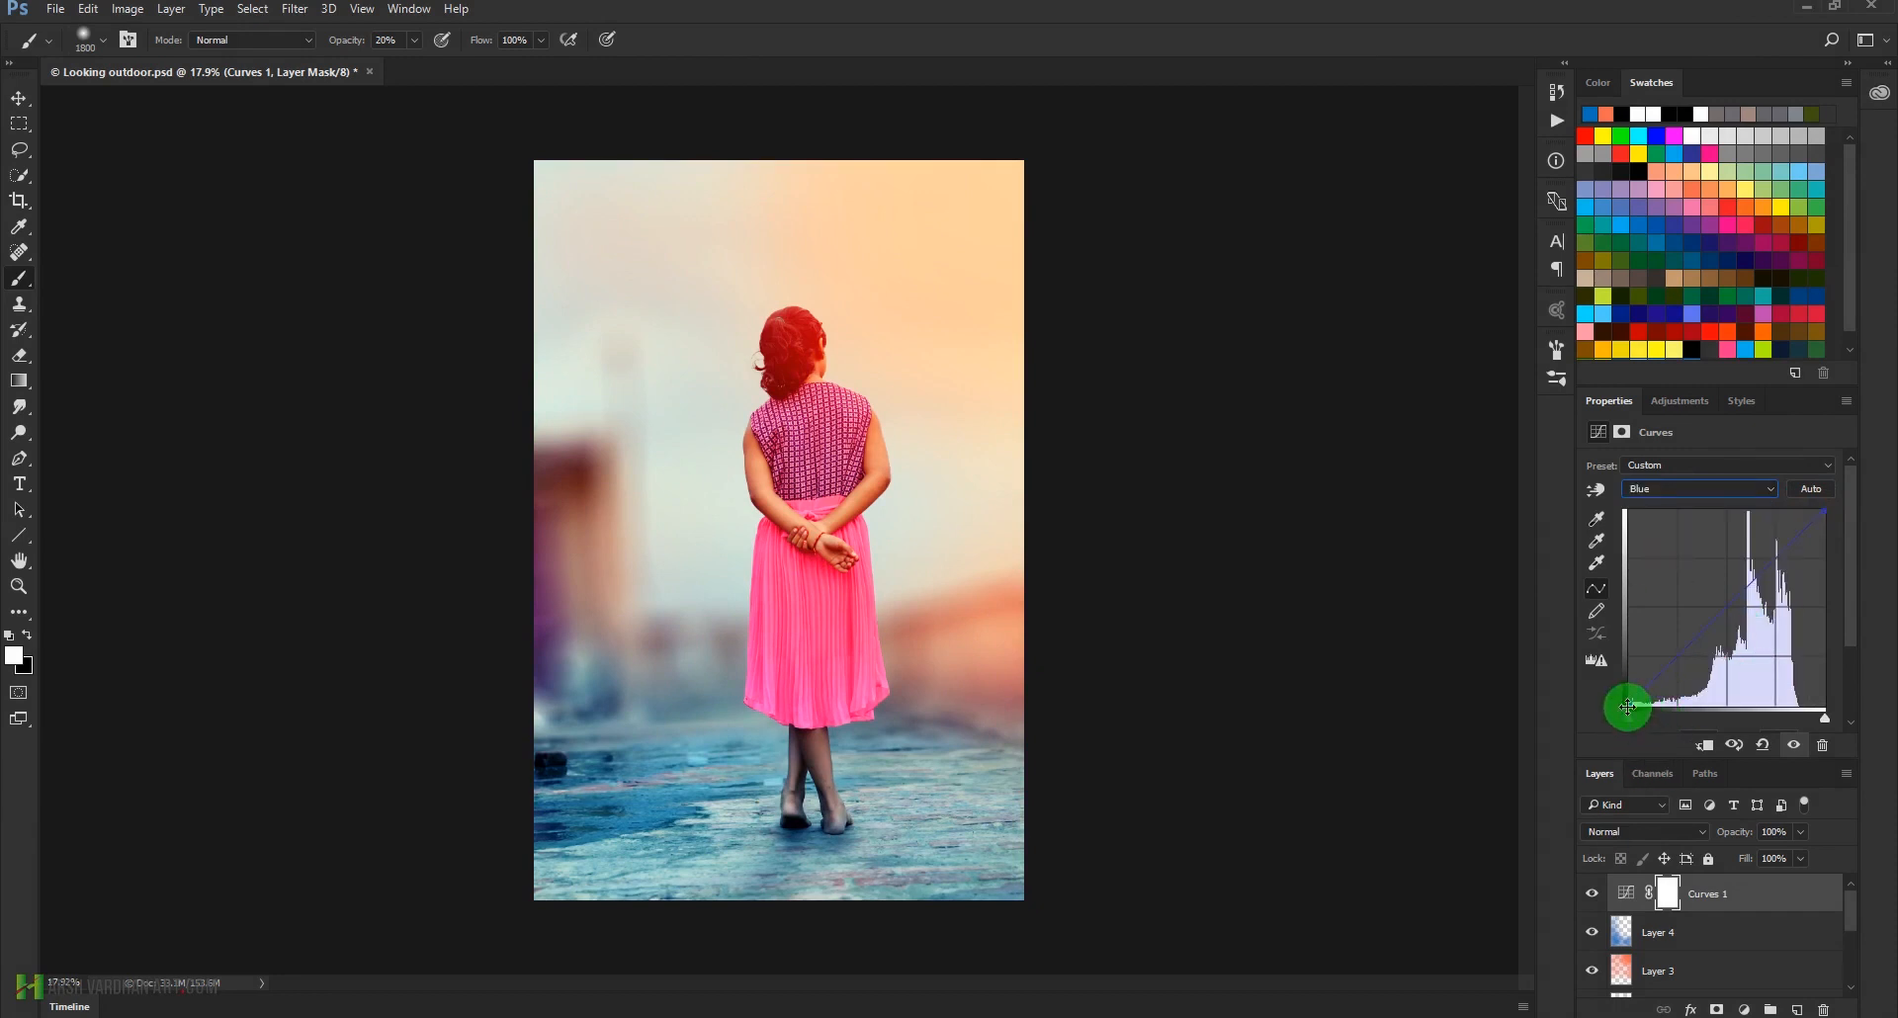
{"action": "left_click_drag", "start_coordinate": [1622, 704], "coordinate": [1629, 689]}
{"action": "left_click_drag", "start_coordinate": [1826, 509], "coordinate": [1834, 530]}
{"action": "left_click", "coordinate": [1592, 895]}
{"action": "left_click", "coordinate": [1593, 895]}
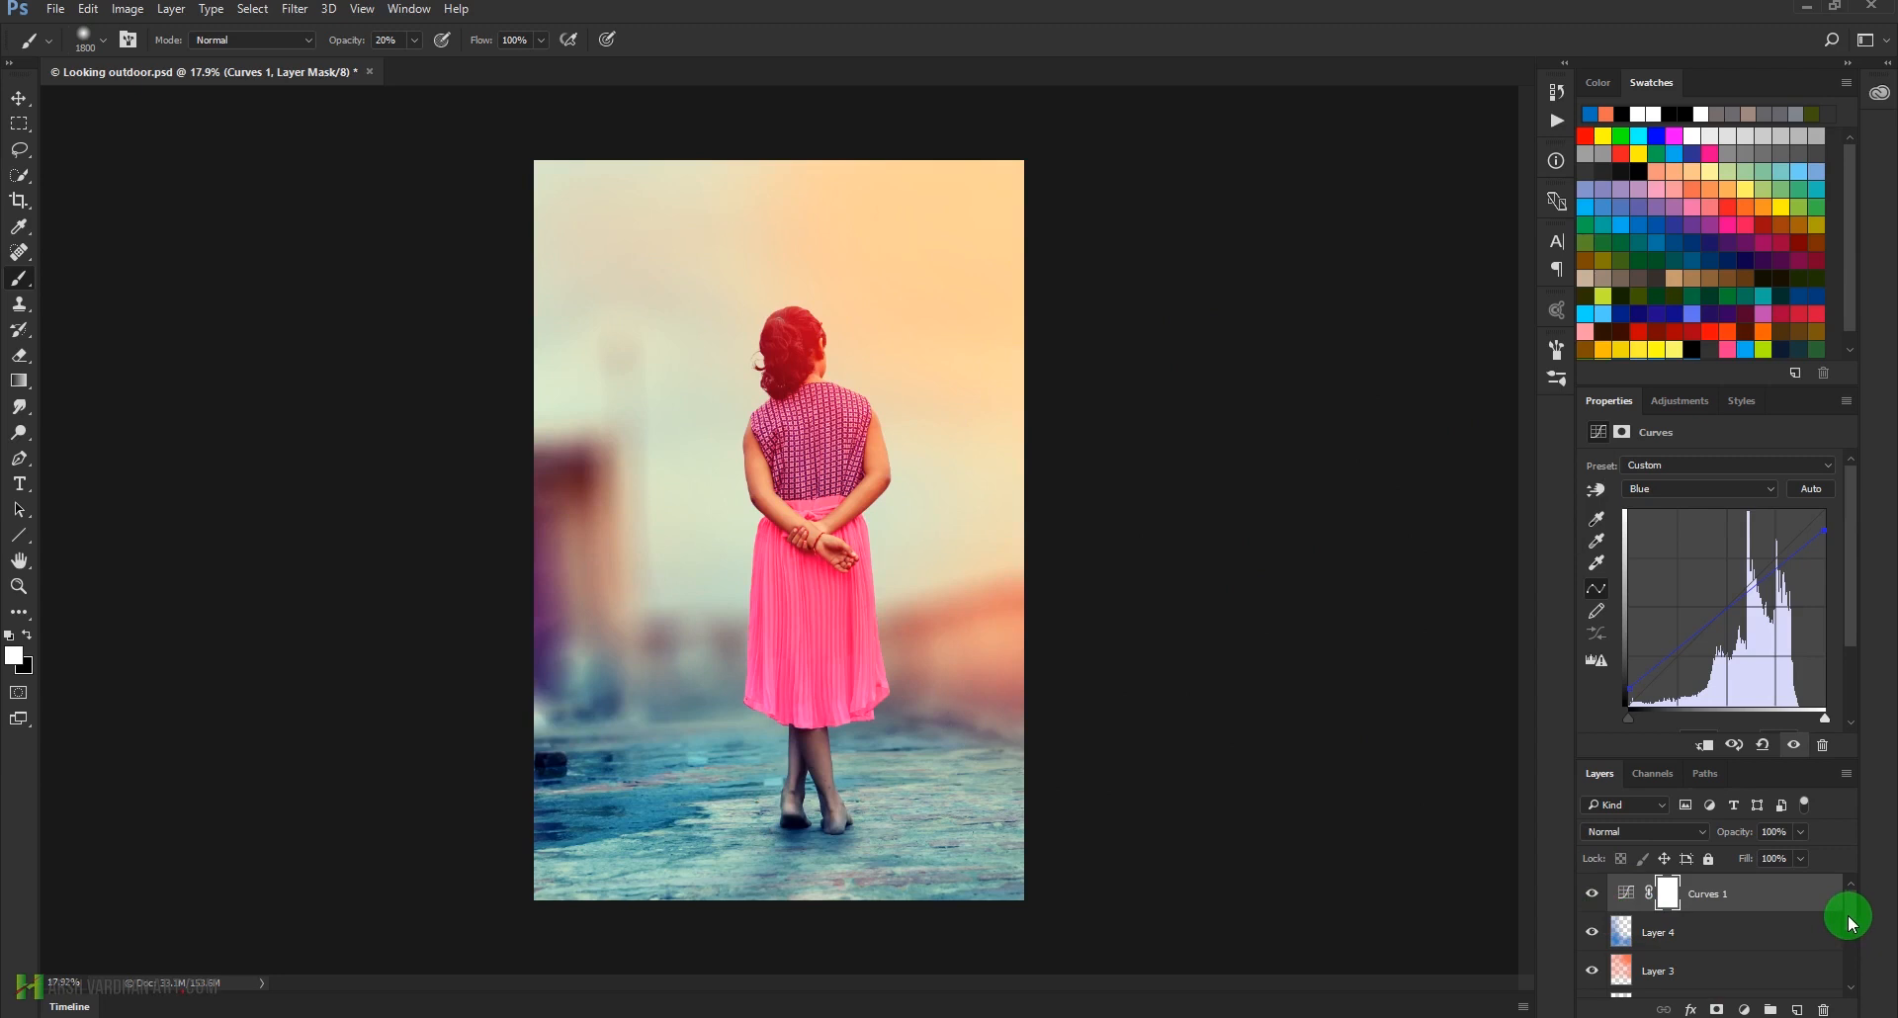
Add a Color Balance adjustment layer and shift the midtones towards cyan, with magenta-green at +10 and yellow-blue at +10
{"action": "left_click", "coordinate": [1686, 405]}
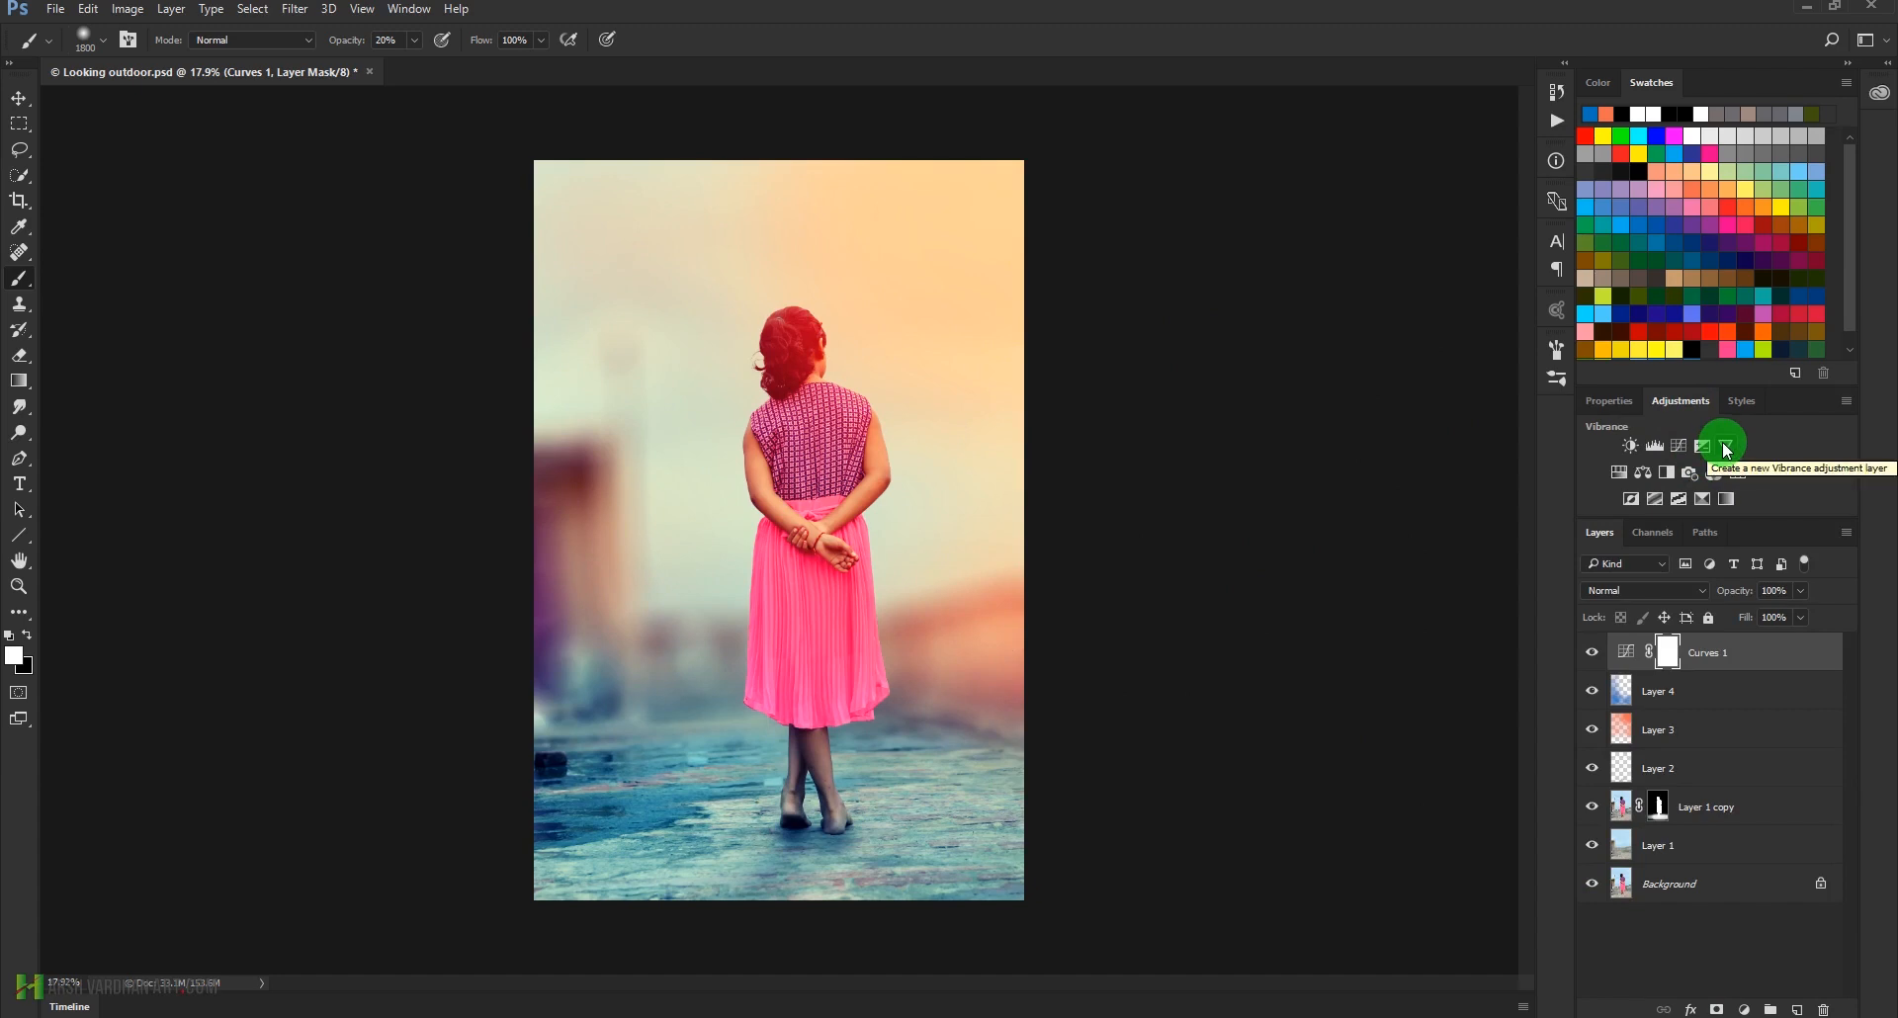
{"action": "left_click", "coordinate": [1642, 473]}
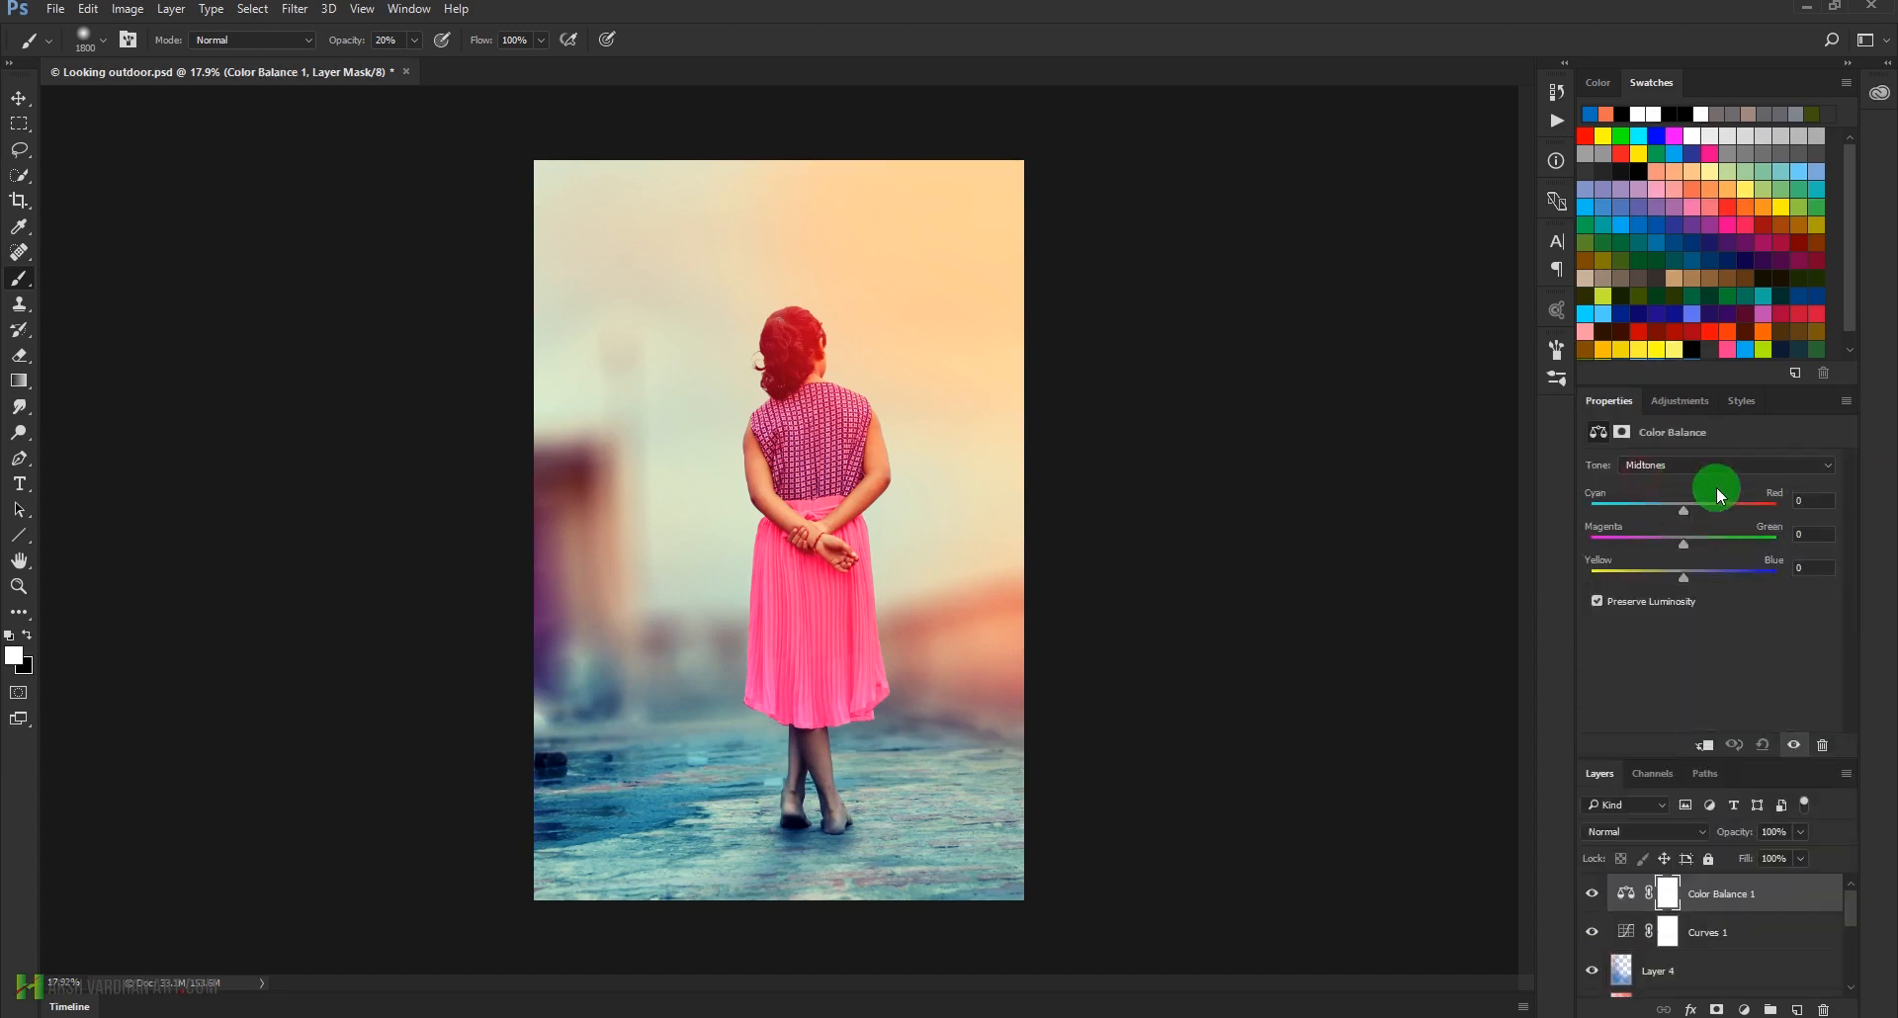
{"action": "mouse_move", "coordinate": [1687, 514]}
{"action": "left_mouse_down"}
{"action": "mouse_move", "coordinate": [1670, 507]}
{"action": "mouse_move", "coordinate": [1724, 501]}
{"action": "mouse_move", "coordinate": [1667, 506]}
{"action": "left_mouse_up"}
{"action": "left_click", "coordinate": [1684, 545]}
{"action": "left_click_drag", "start_coordinate": [1705, 550], "coordinate": [1694, 590]}
Set the Color Balance shadows to cyan-red -12, magenta-green -5 and yellow-blue +12
{"action": "left_click", "coordinate": [1647, 465]}
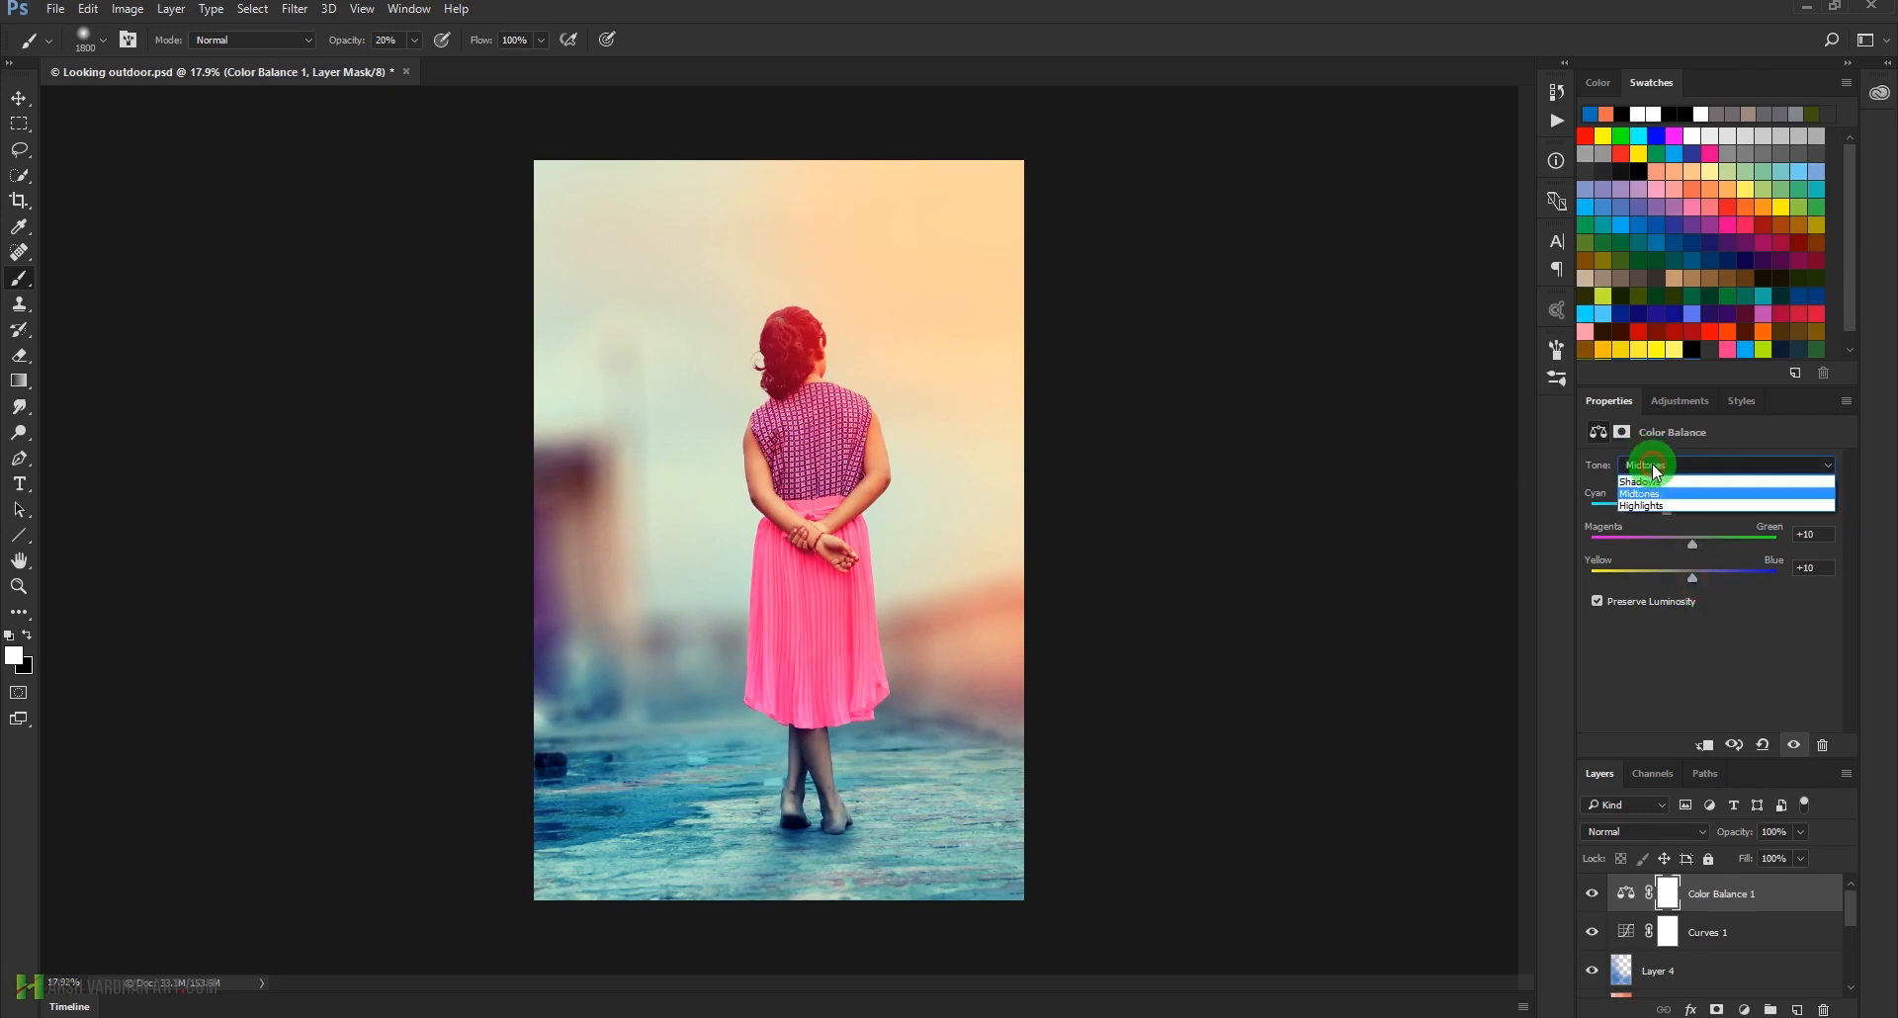
{"action": "left_click", "coordinate": [1649, 485]}
{"action": "left_click", "coordinate": [1686, 574]}
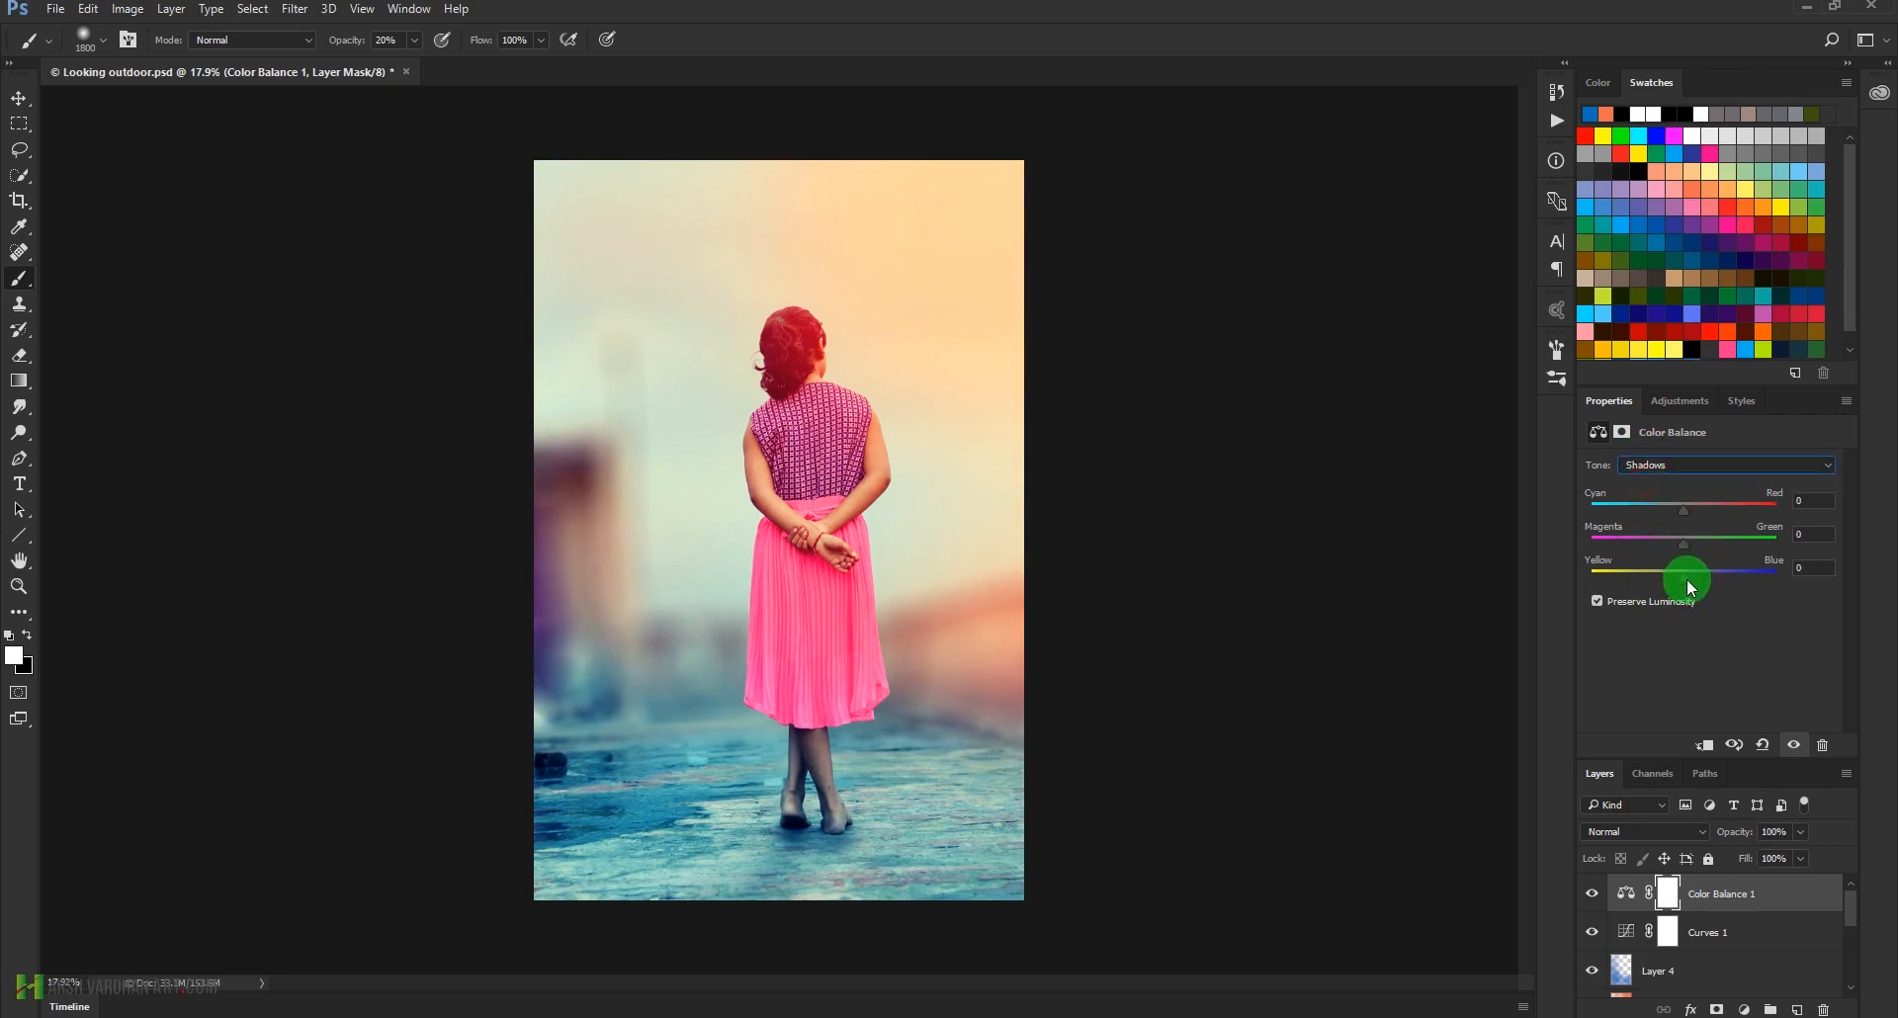
{"action": "left_click_drag", "start_coordinate": [1686, 578], "coordinate": [1696, 585]}
{"action": "left_click_drag", "start_coordinate": [1683, 509], "coordinate": [1685, 548]}
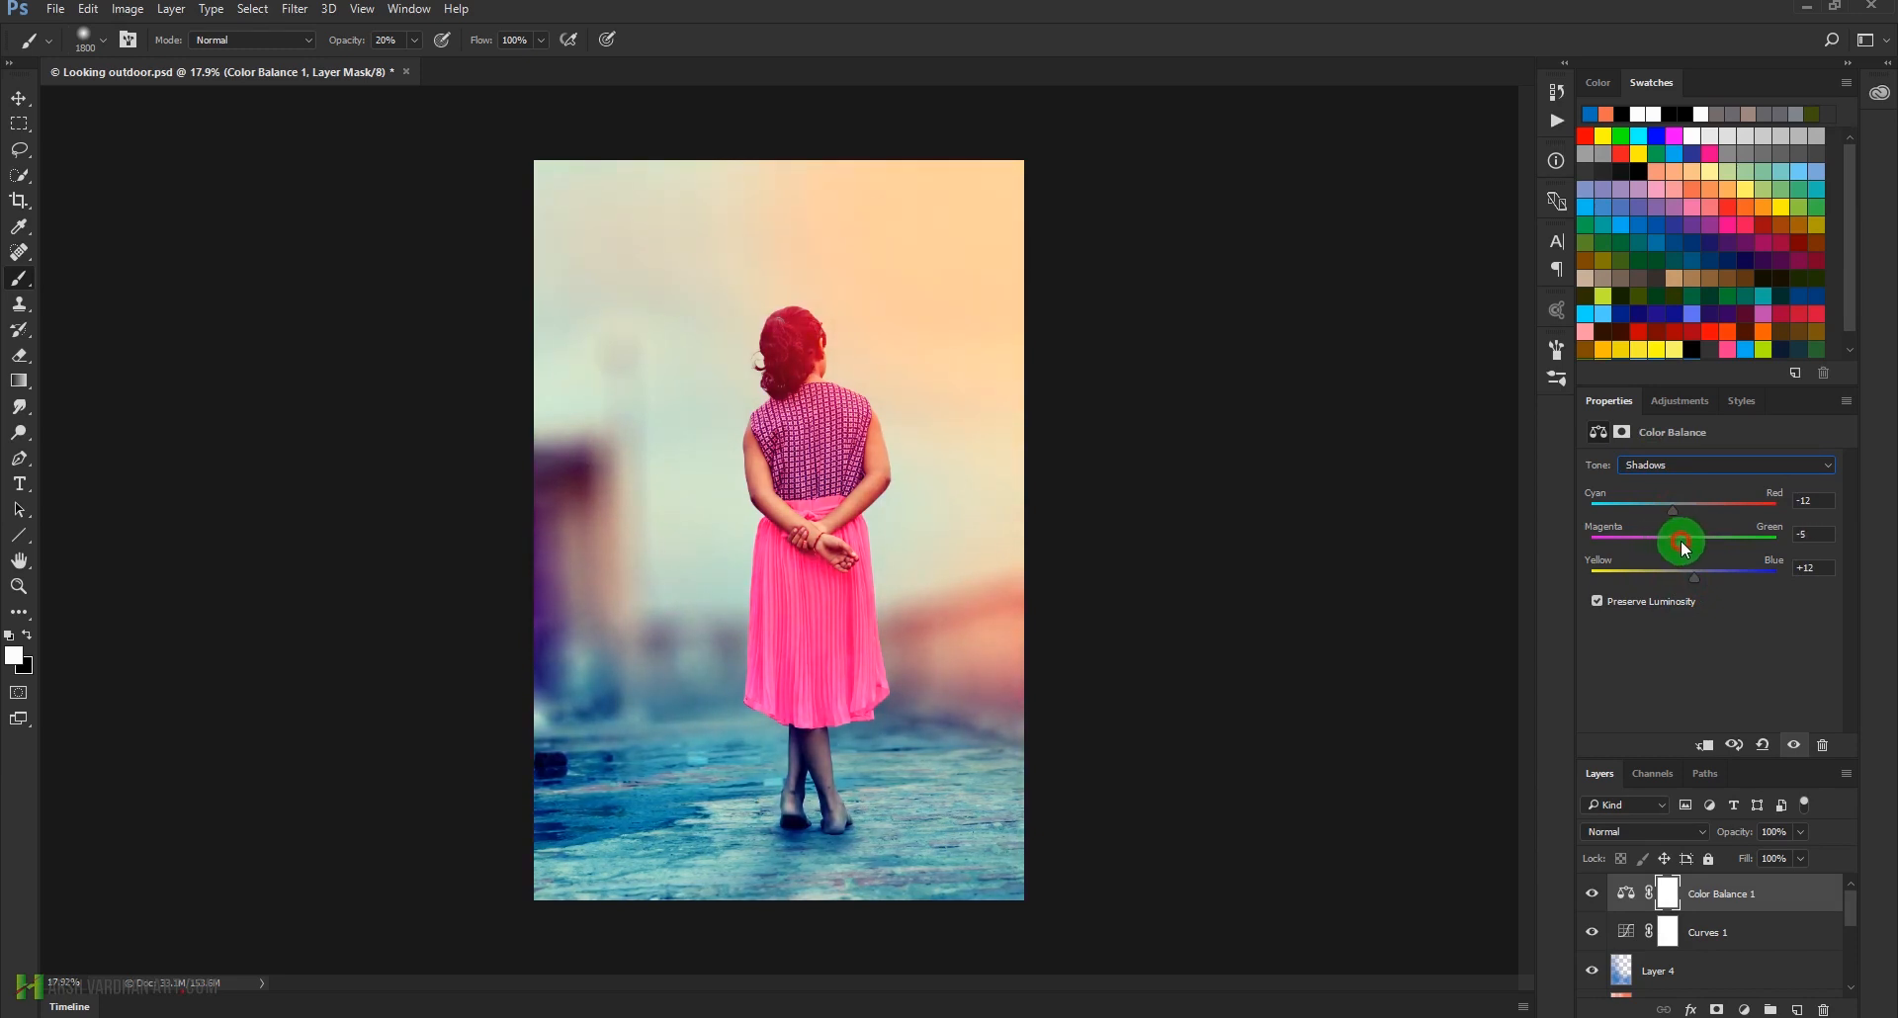
Set the Color Balance highlights to cyan-red +7, magenta-green +13 and yellow-blue -7, comparing the photo with the layer hidden
{"action": "left_click_drag", "start_coordinate": [1699, 471], "coordinate": [1694, 509]}
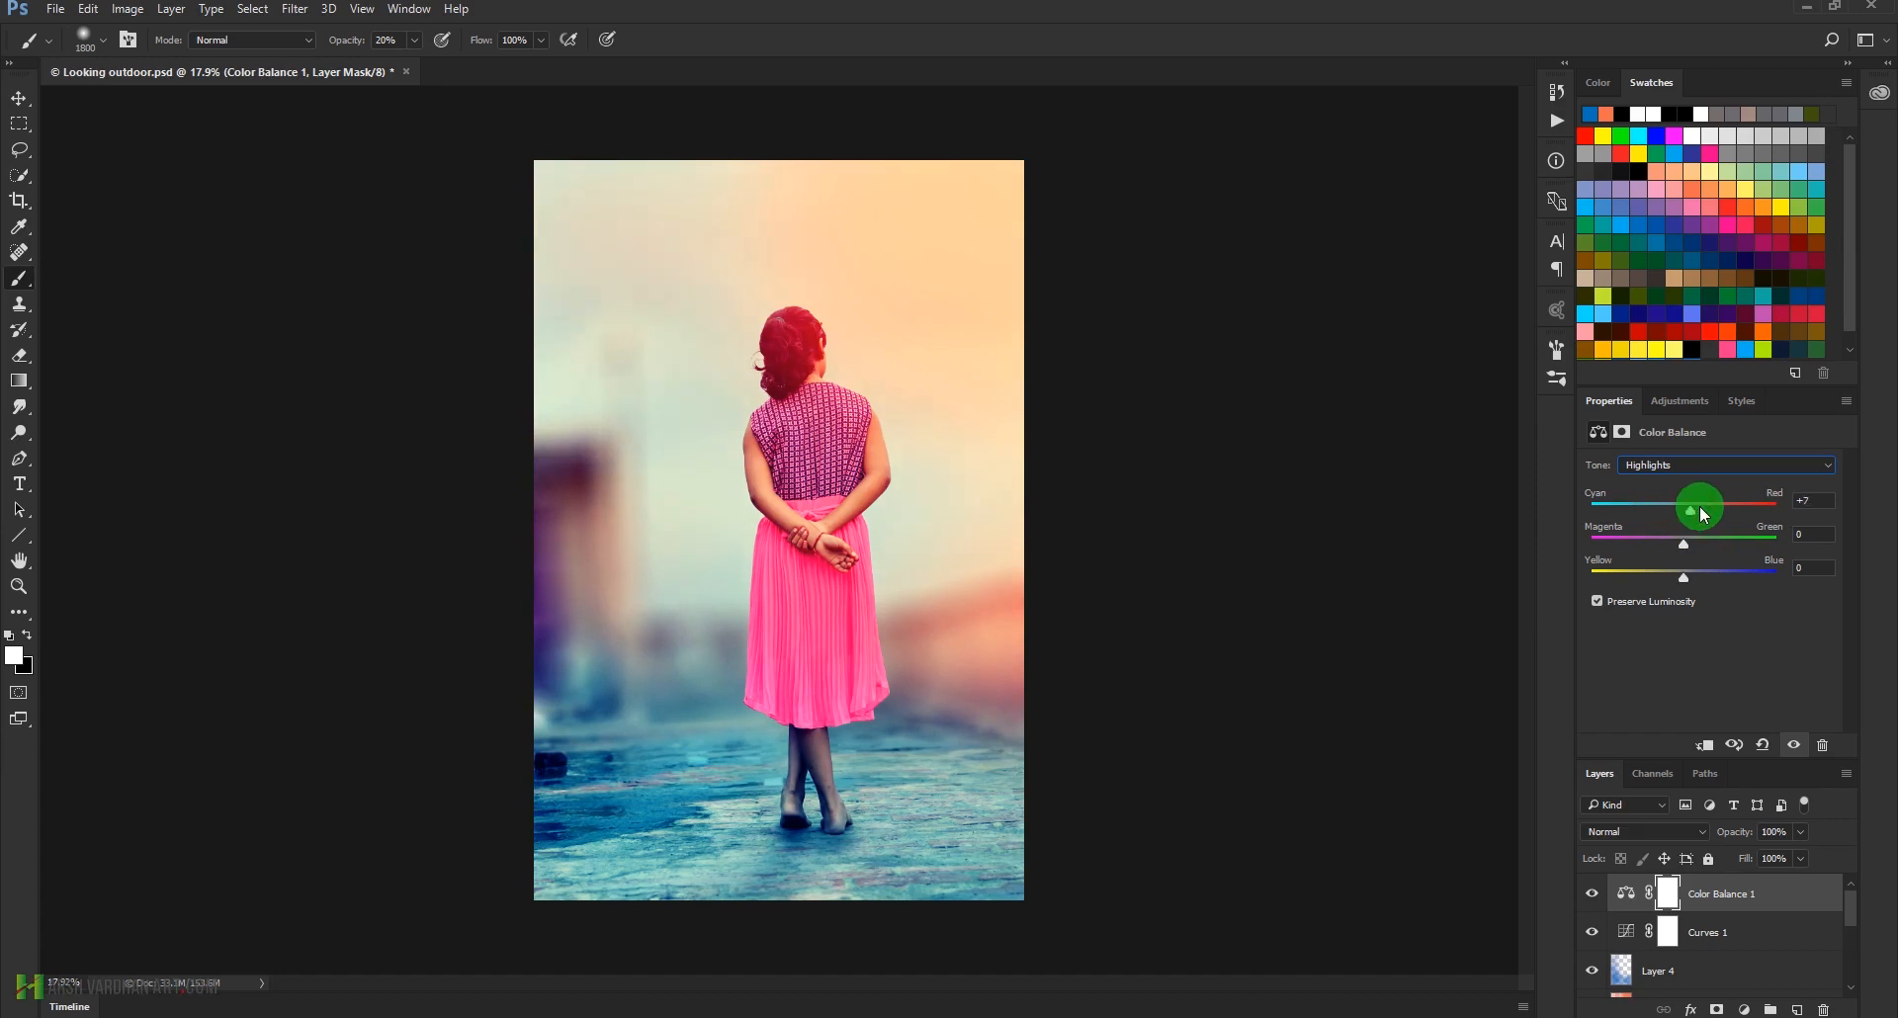
{"action": "left_click_drag", "start_coordinate": [1687, 552], "coordinate": [1708, 549]}
{"action": "left_click", "coordinate": [1684, 576]}
{"action": "left_click_drag", "start_coordinate": [1689, 586], "coordinate": [1678, 573]}
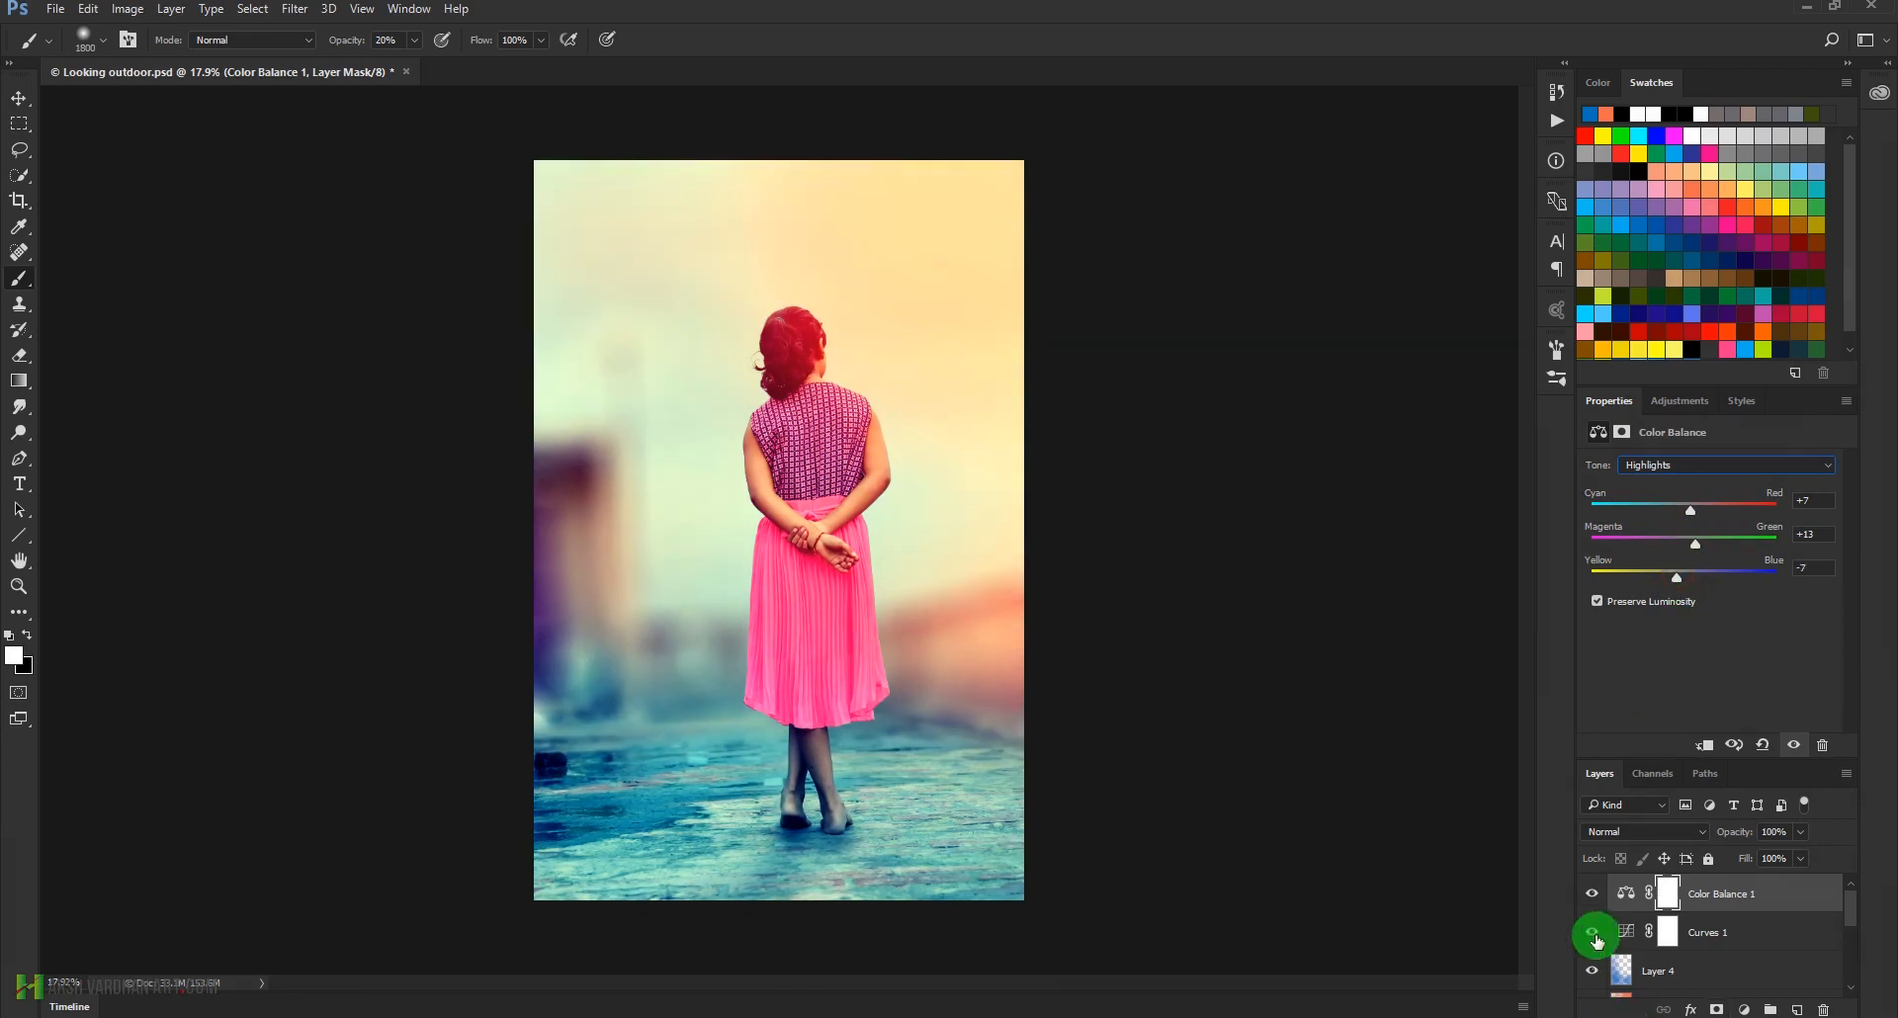
{"action": "left_click", "coordinate": [1588, 898]}
{"action": "left_click", "coordinate": [1589, 898]}
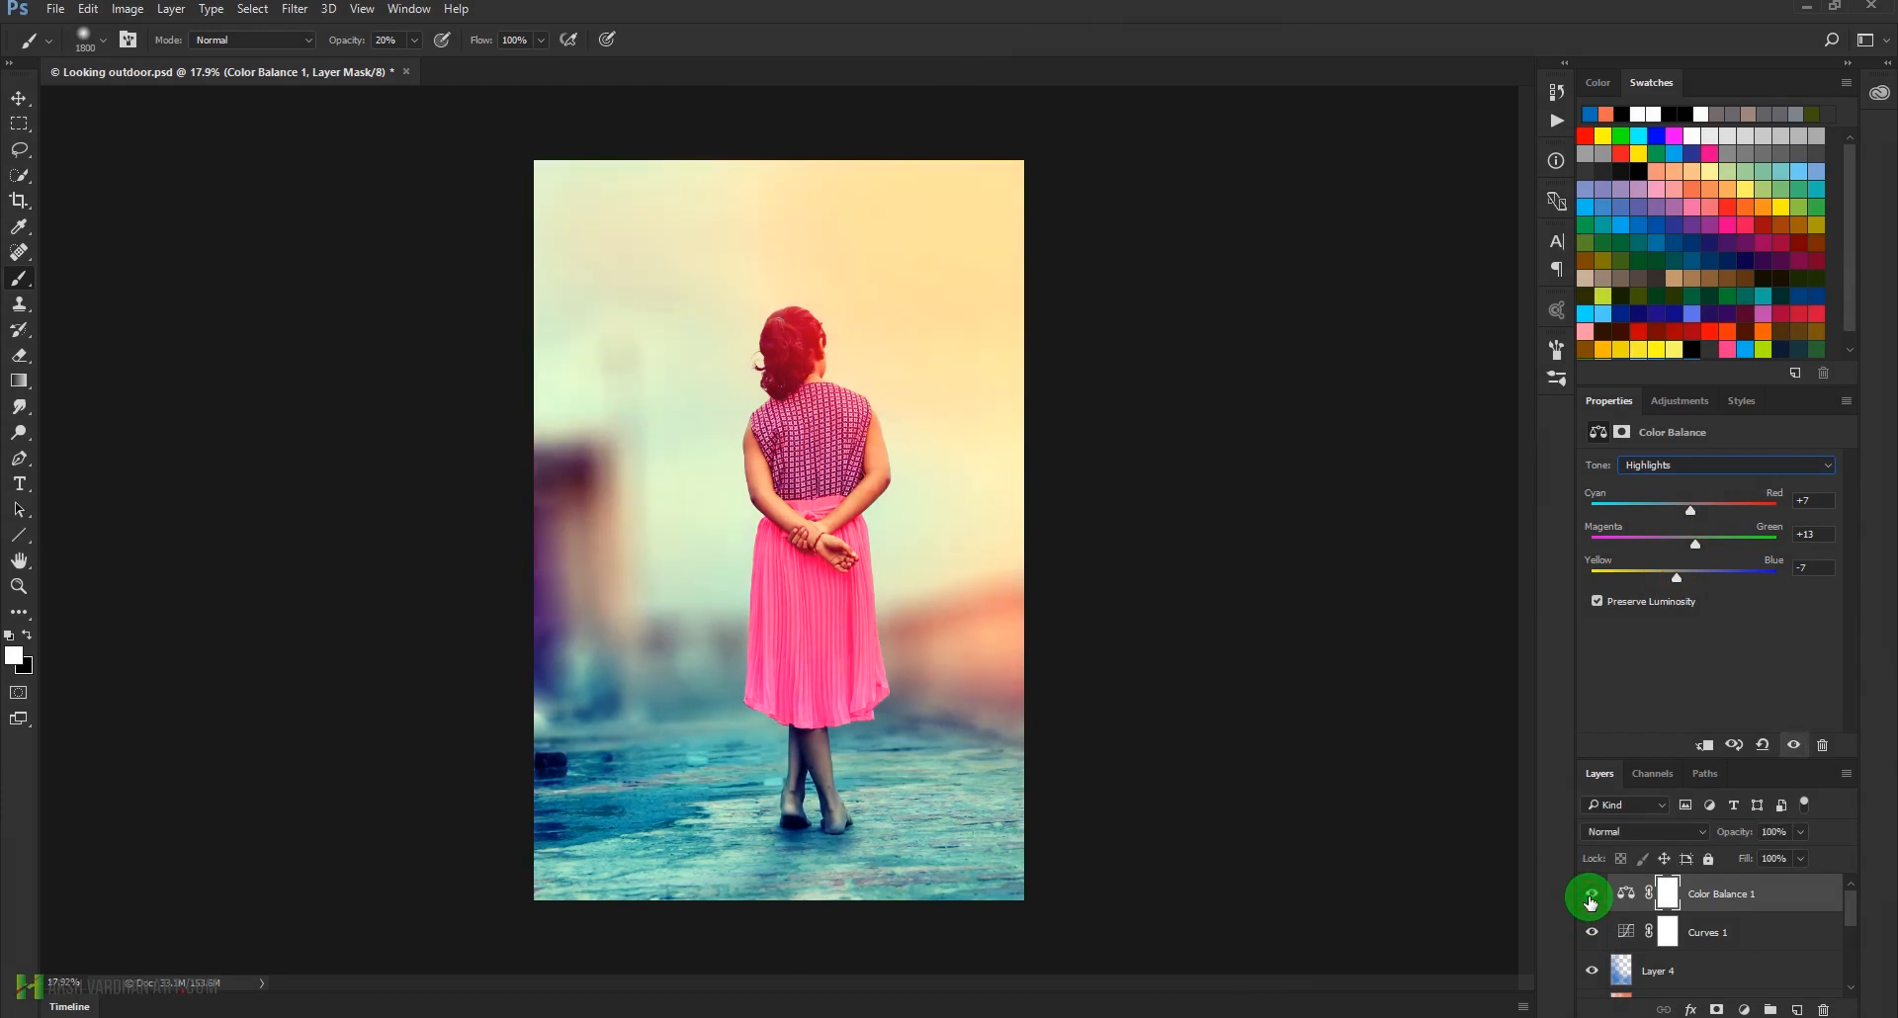
{"action": "left_click", "coordinate": [1588, 898]}
{"action": "left_click", "coordinate": [1589, 898]}
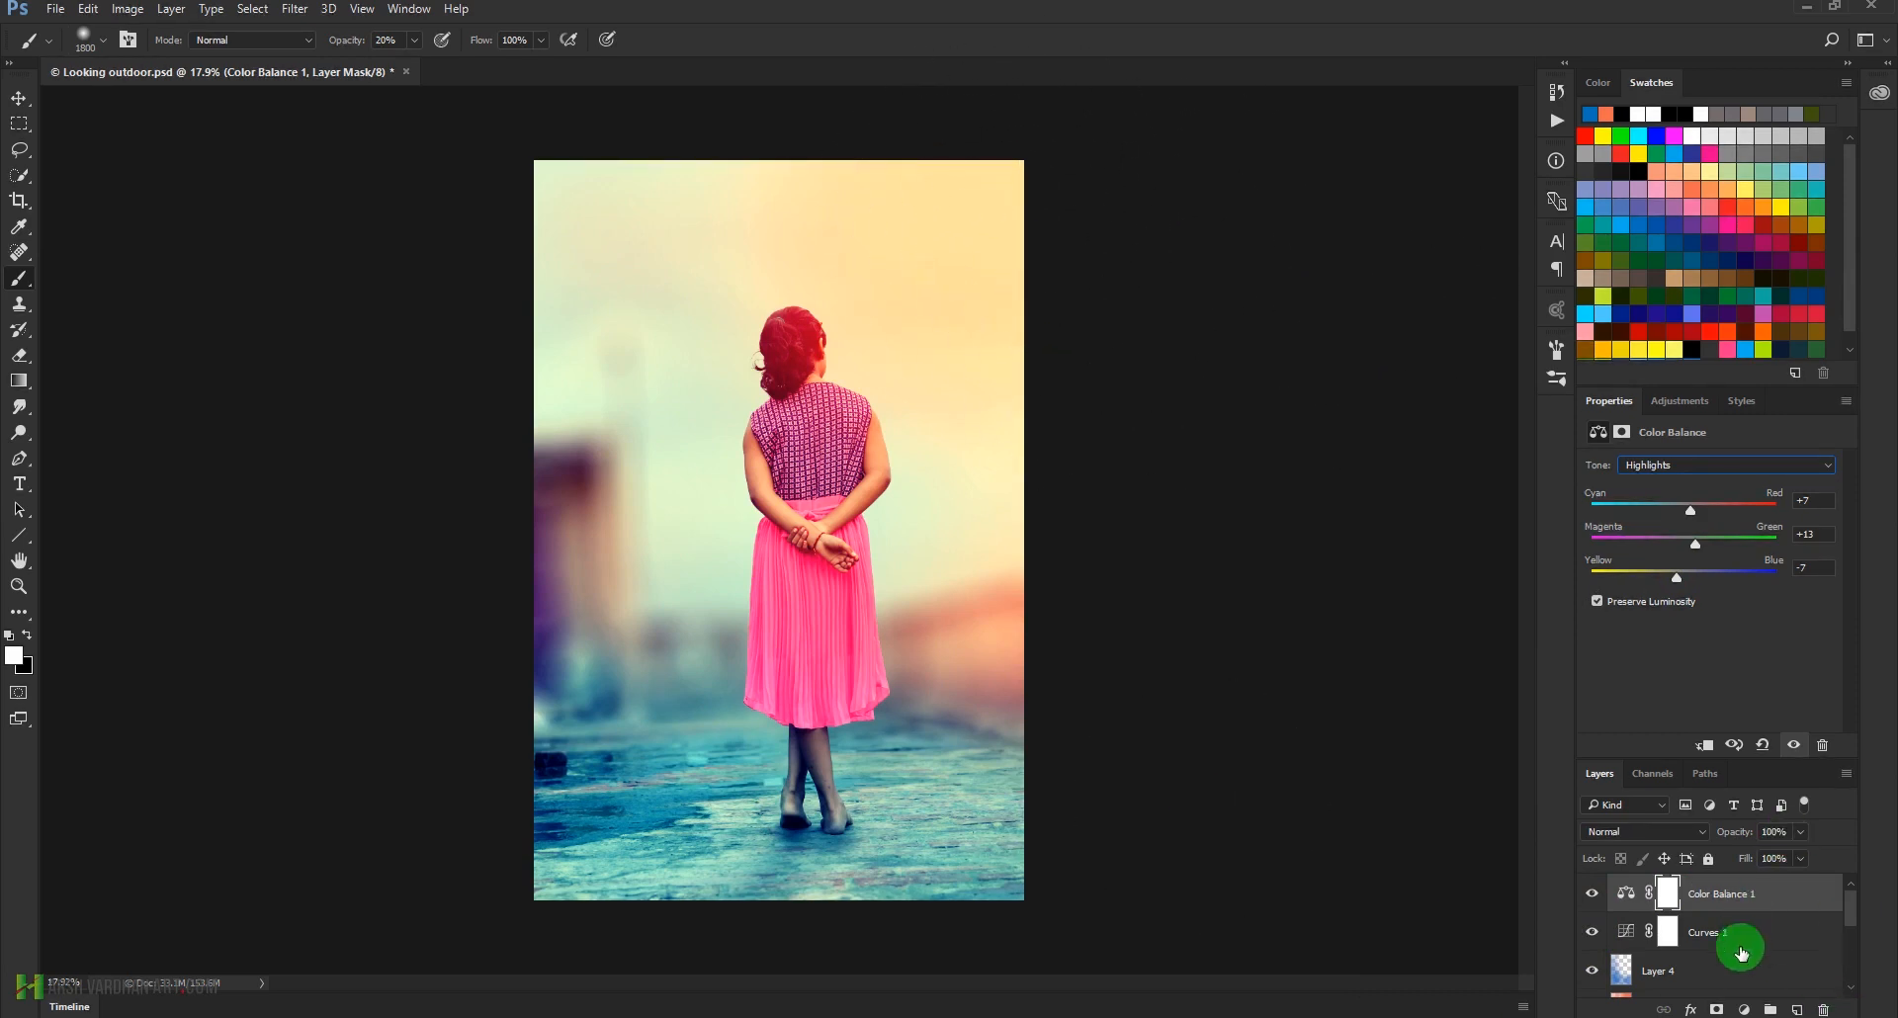
Create a new layer above the Color Balance layer and set its blend mode to Linear Dodge (Add)
{"action": "left_click", "coordinate": [1798, 1010]}
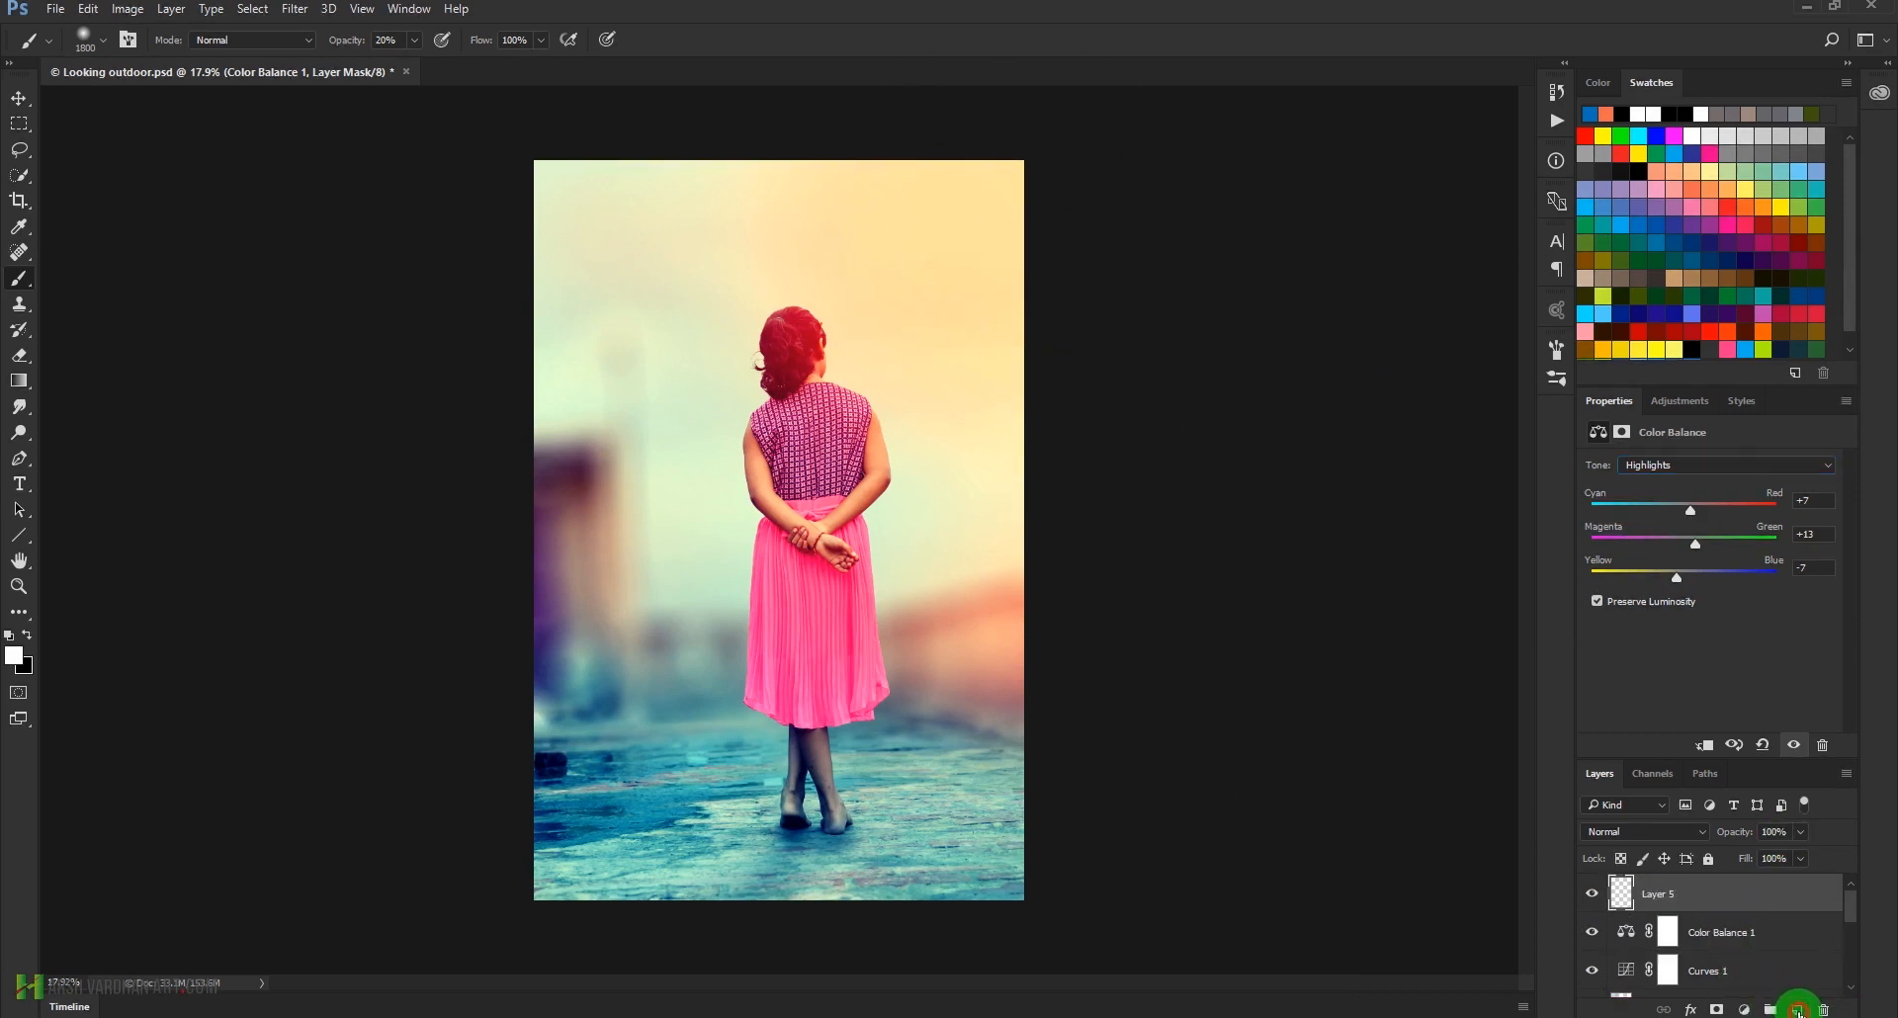
{"action": "left_click", "coordinate": [1659, 836]}
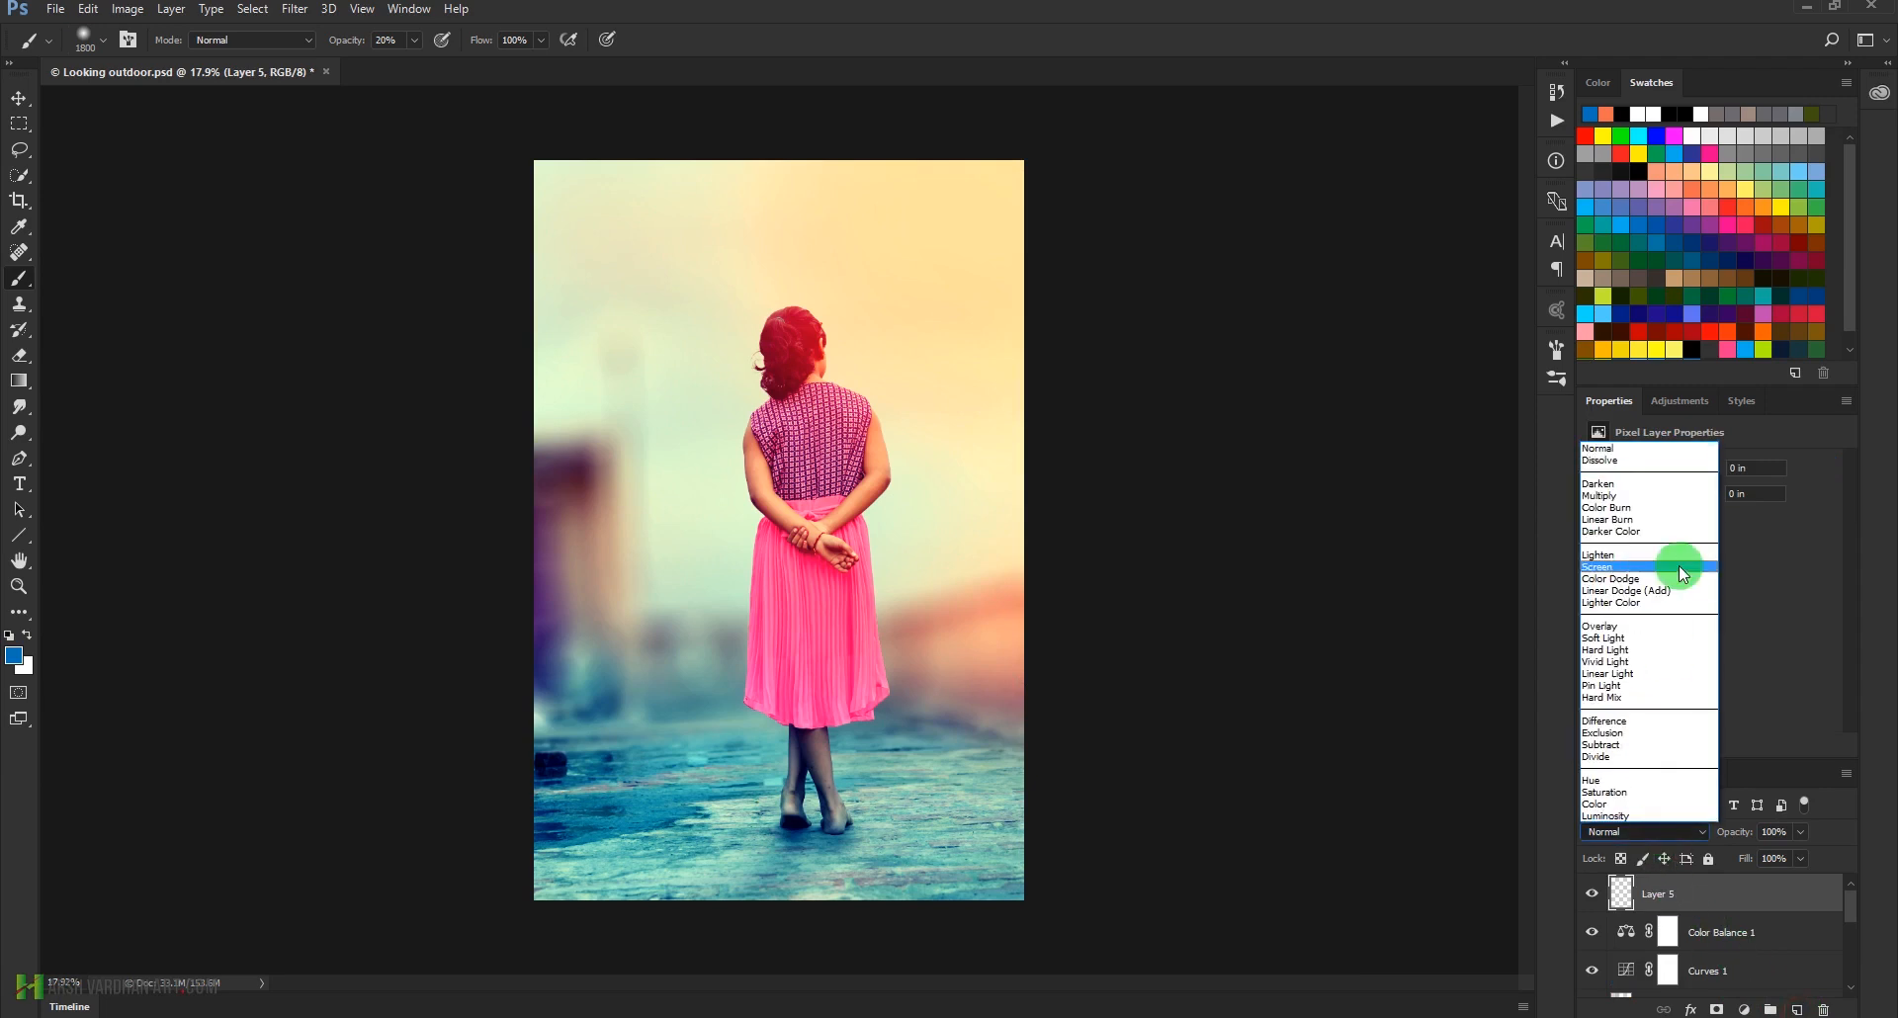
{"action": "left_click", "coordinate": [1659, 592]}
Paint an orange glow in the photo's upper-right corner on Layer 5 with the 1800 px soft brush at 100% opacity
{"action": "left_click", "coordinate": [1692, 189]}
{"action": "mouse_move", "coordinate": [1493, 210]}
{"action": "left_mouse_down"}
{"action": "mouse_move", "coordinate": [947, 168]}
{"action": "mouse_move", "coordinate": [980, 212]}
{"action": "left_mouse_up"}
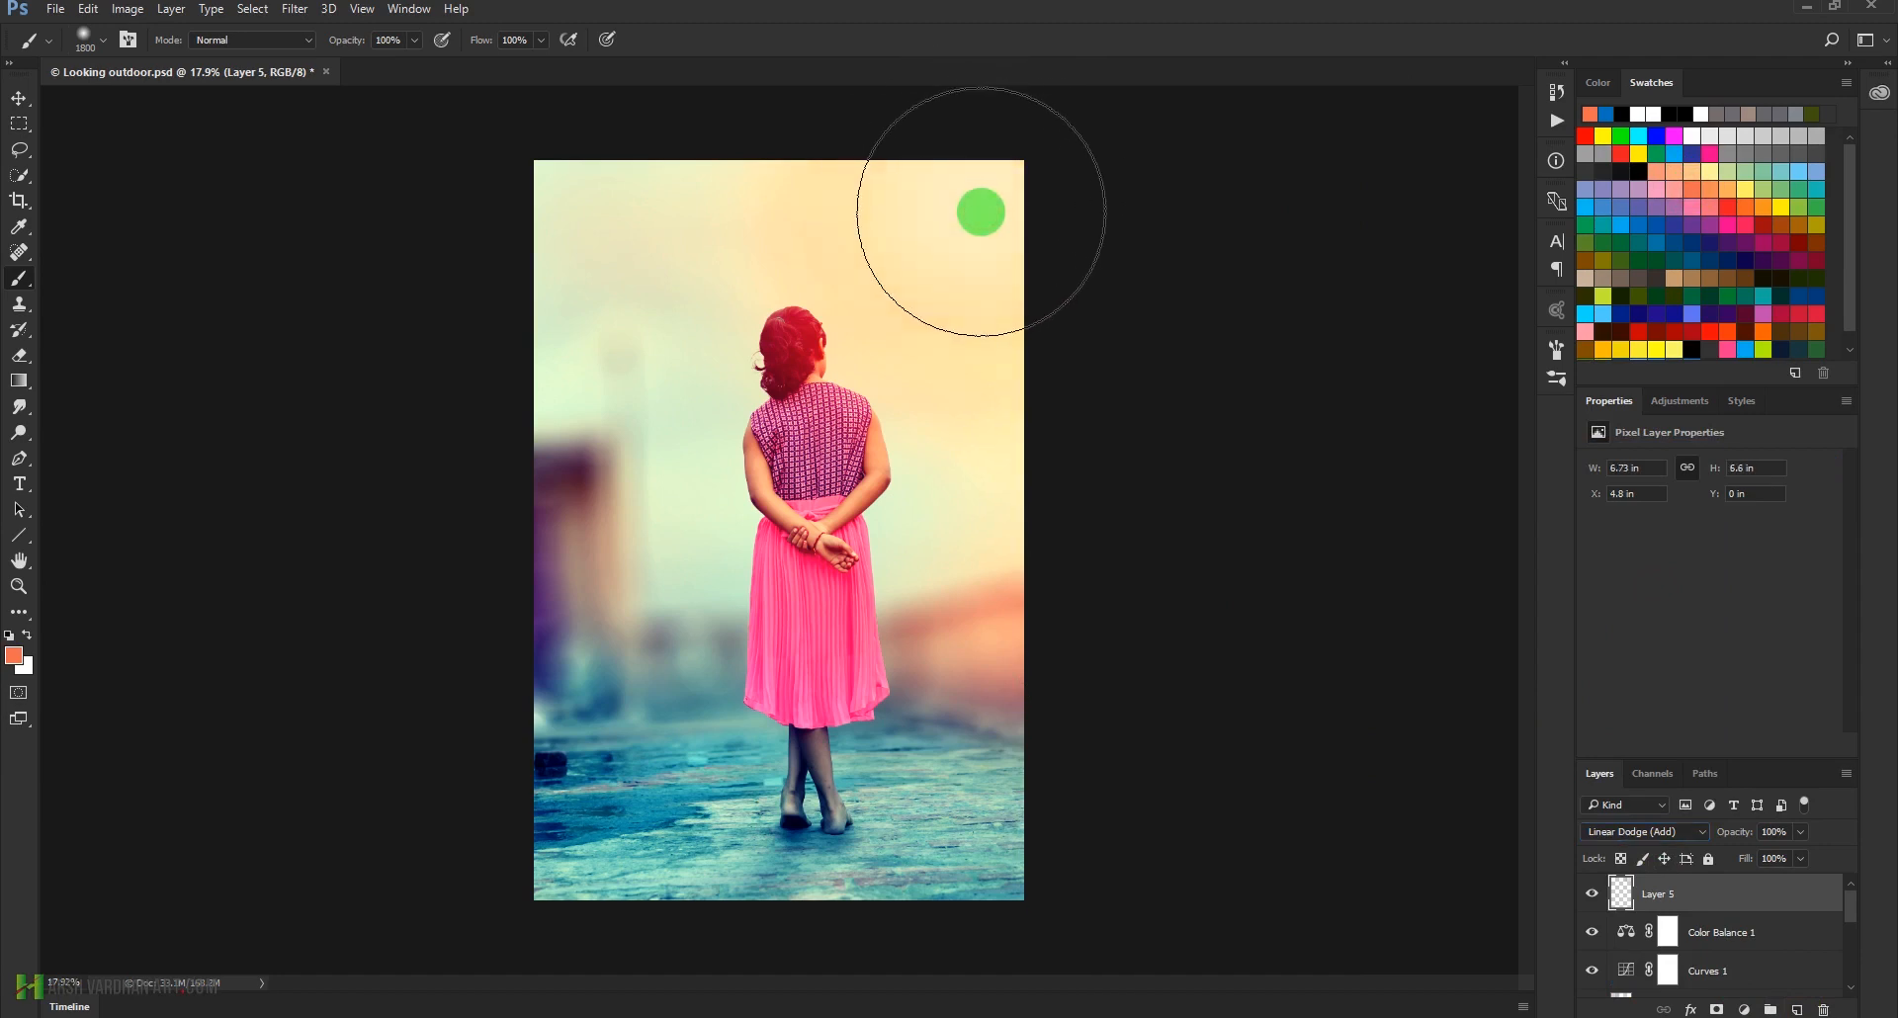
{"action": "left_click", "coordinate": [981, 212]}
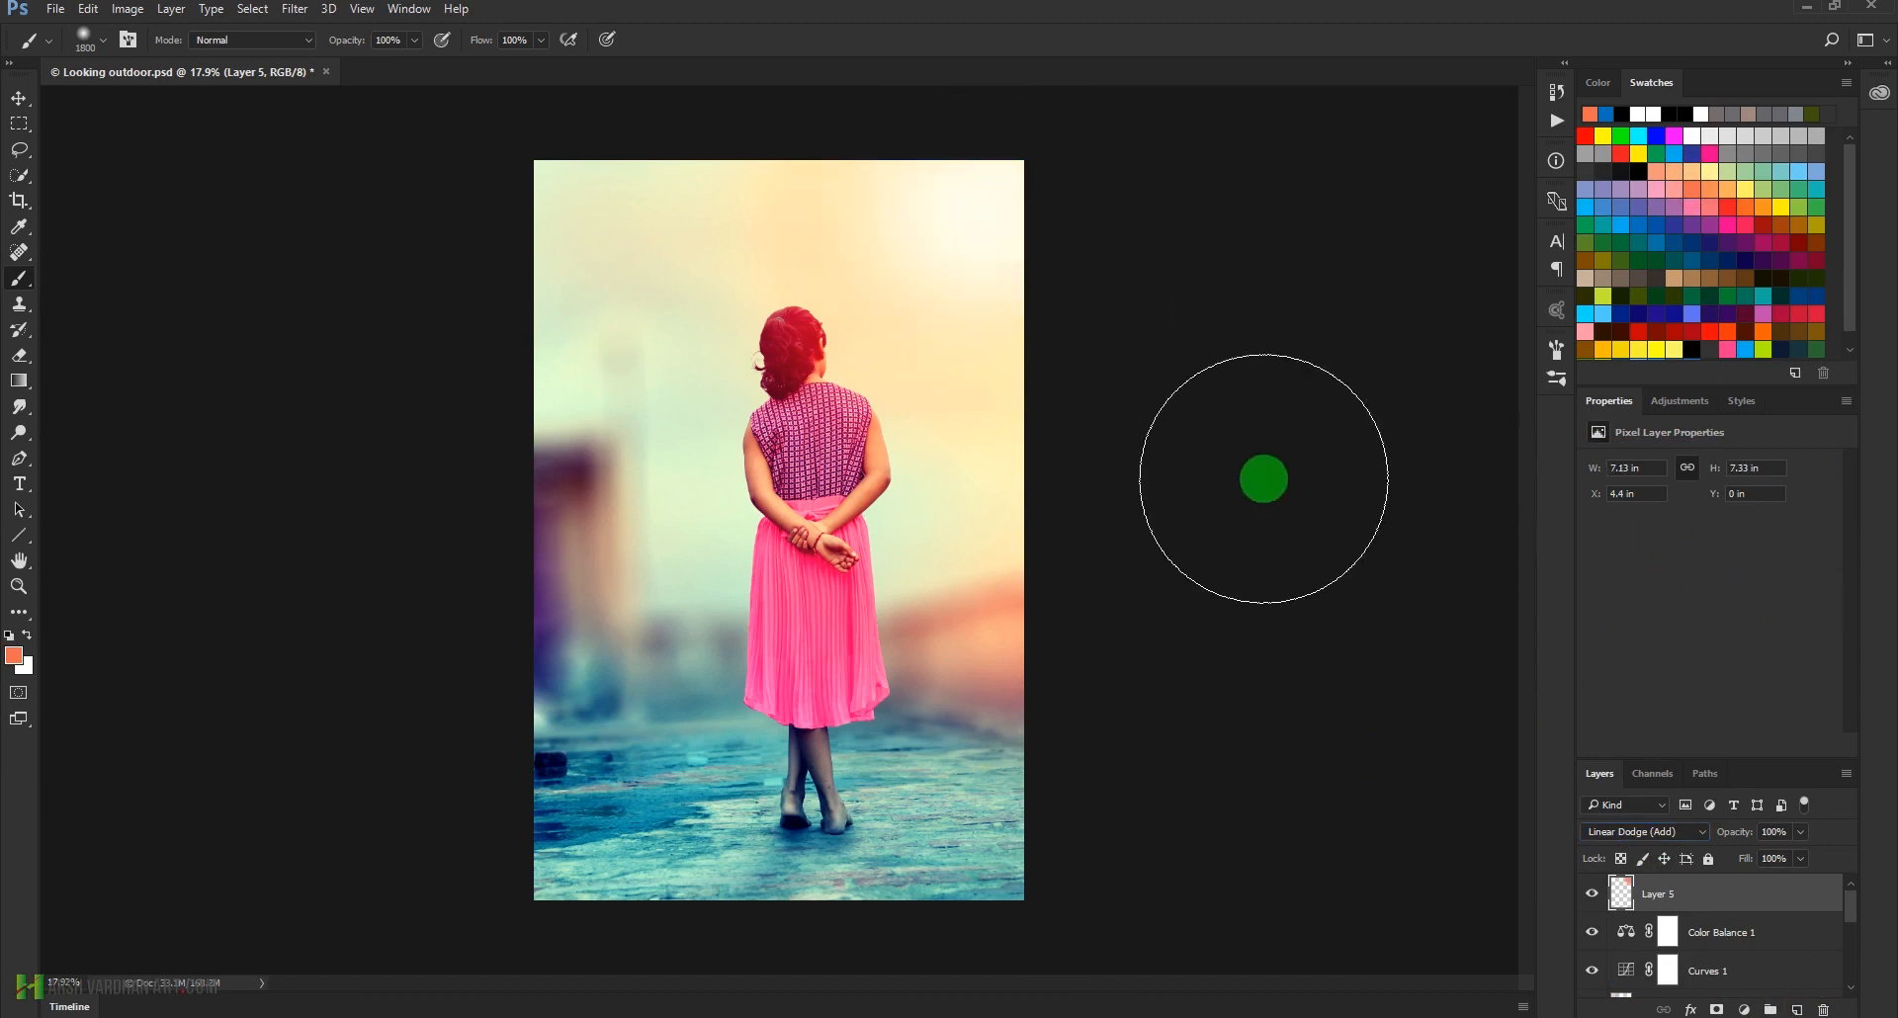
Free-transform the Layer 5 glow to about 197% width and height, move it down and left over the girl's head, and return to the Brush tool
{"action": "key", "text": "ctrl+t"}
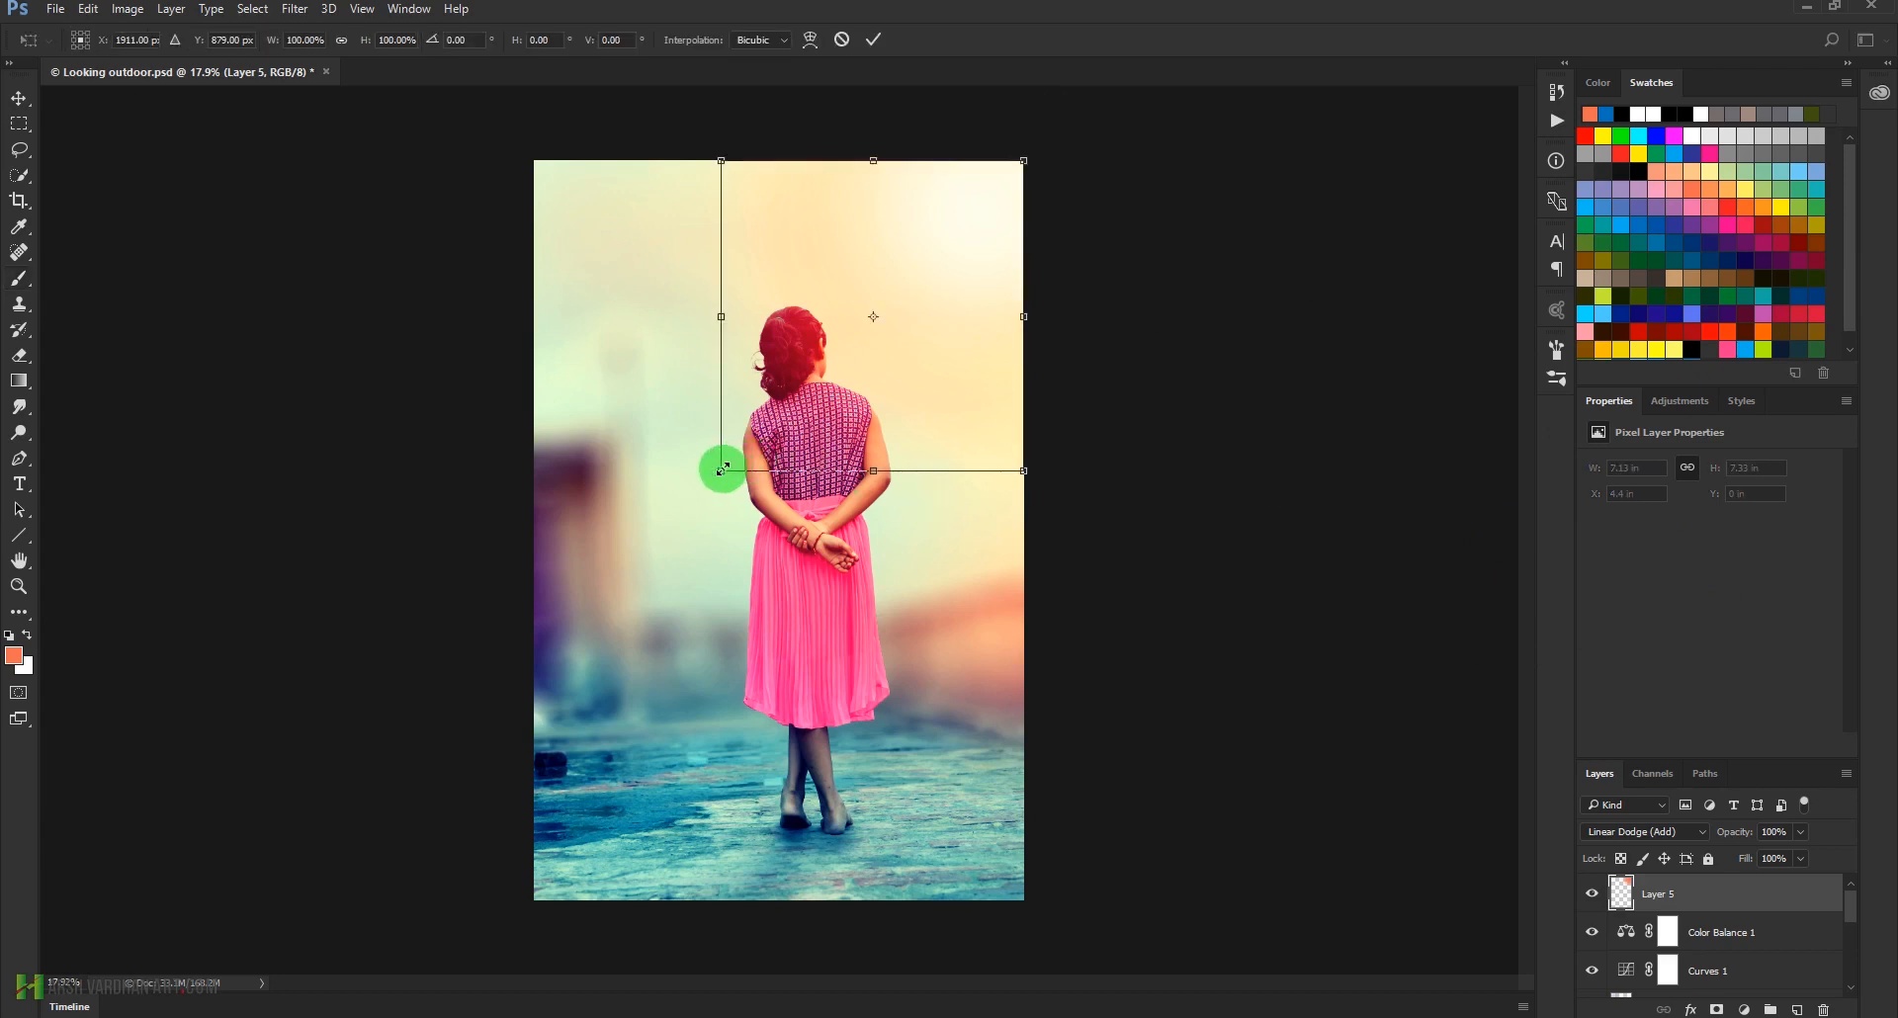
{"action": "left_click_drag", "start_coordinate": [722, 470], "coordinate": [533, 578]}
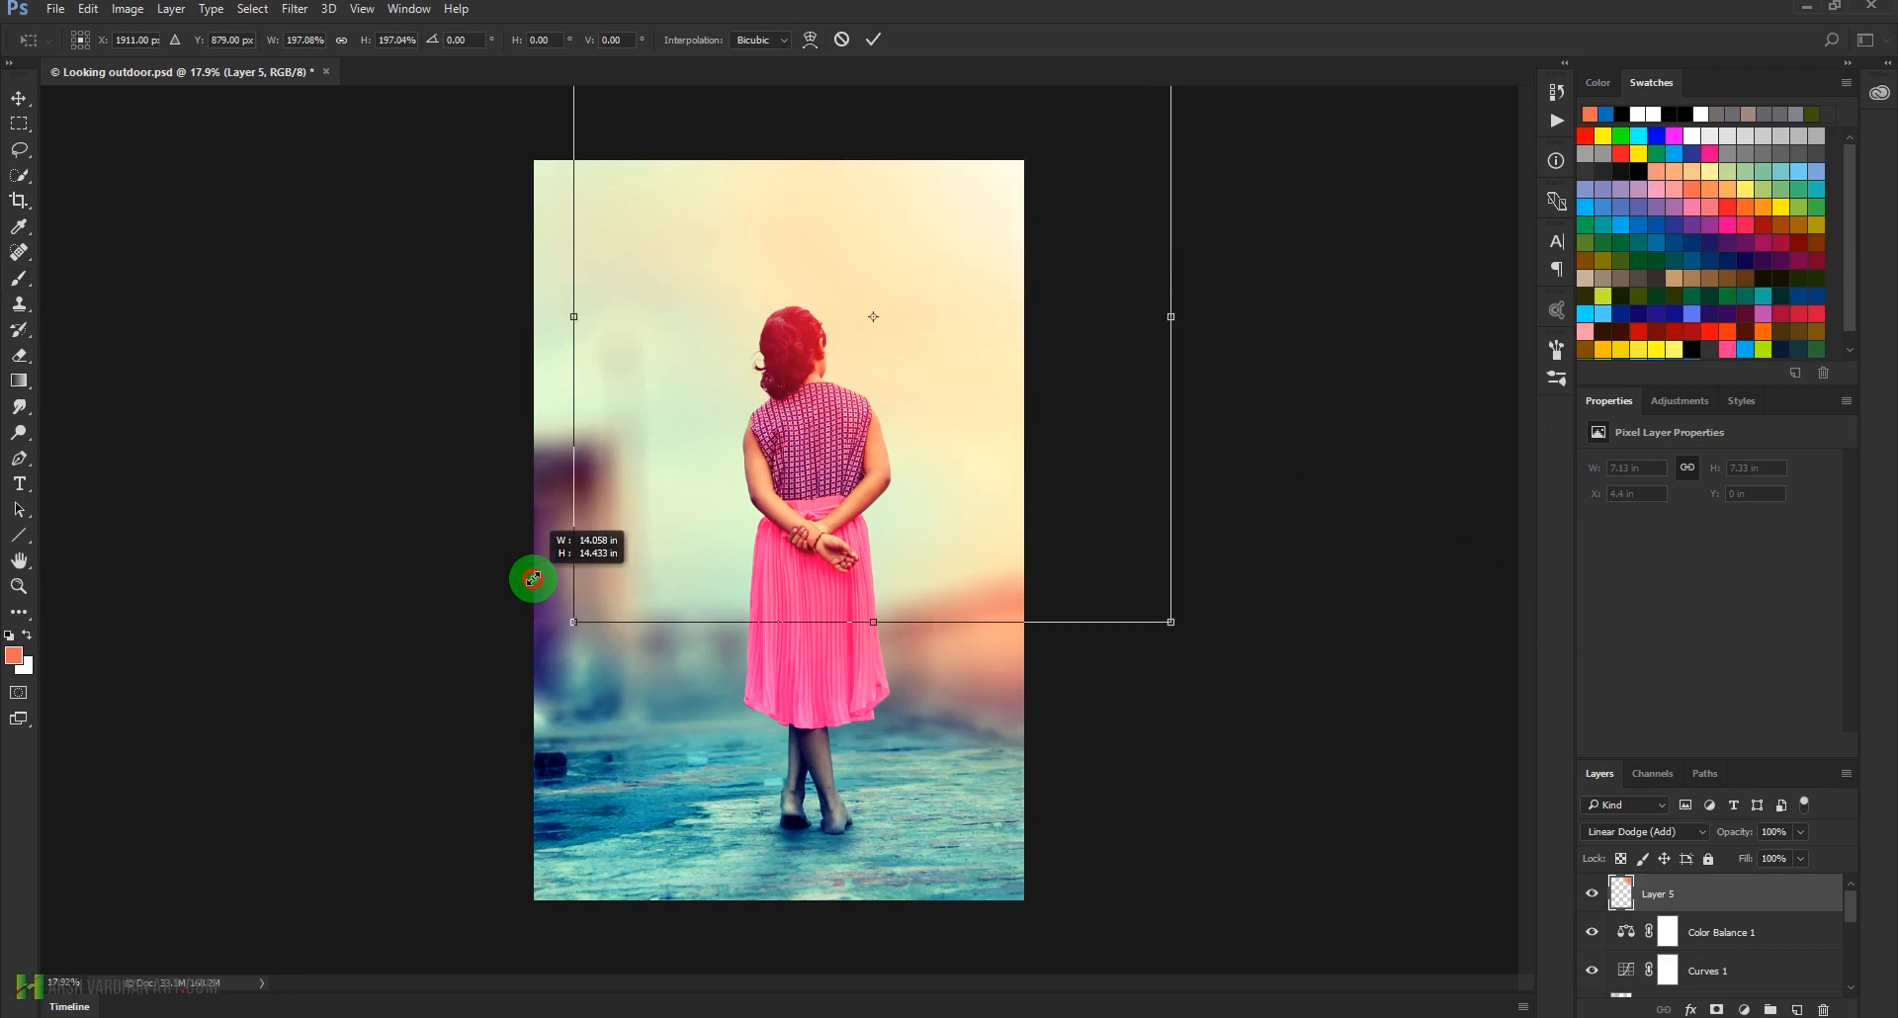
{"action": "left_click_drag", "start_coordinate": [1047, 306], "coordinate": [923, 420]}
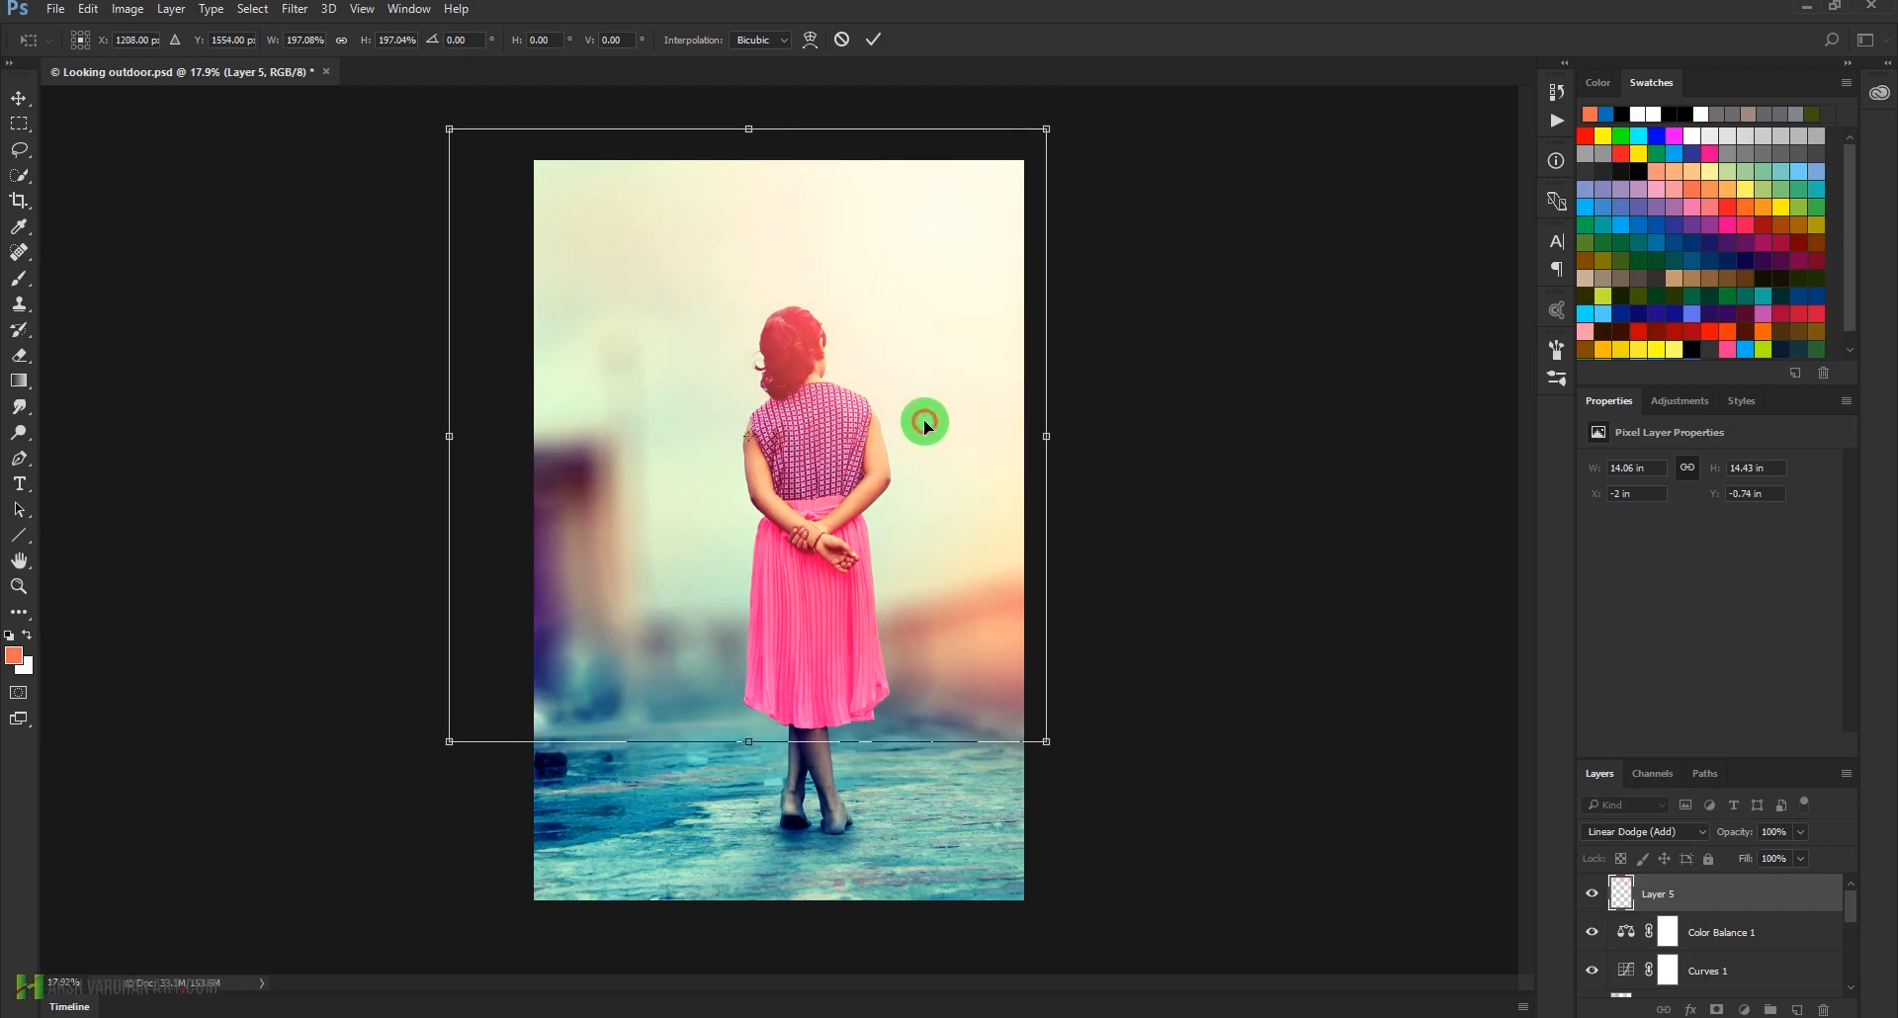
{"action": "key", "text": "Return"}
{"action": "key", "text": "b"}
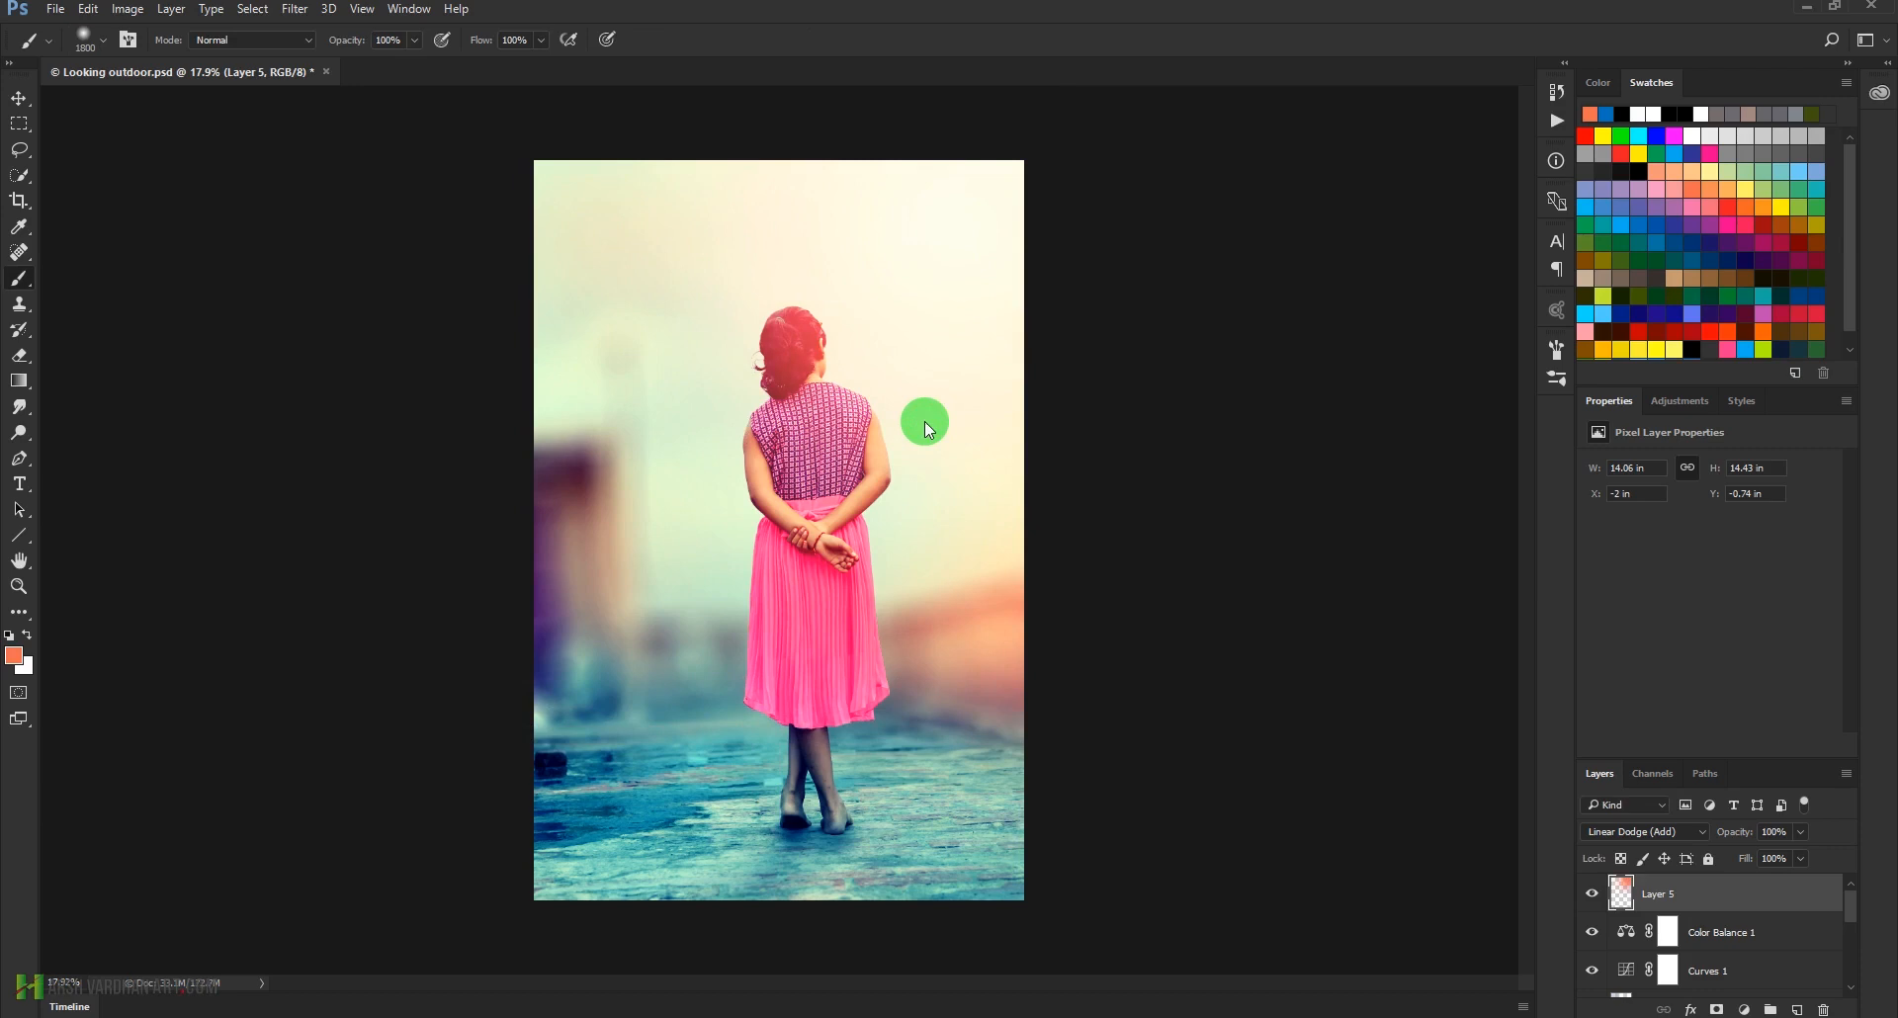
Compare the photo with and without Layer 5, and add a Gradient Fill layer above it using the Black To Transparent preset
{"action": "left_click", "coordinate": [1593, 894]}
{"action": "left_click", "coordinate": [1594, 895]}
{"action": "left_click", "coordinate": [1593, 893]}
{"action": "left_click", "coordinate": [1593, 893]}
{"action": "left_click_drag", "start_coordinate": [1745, 1008], "coordinate": [1772, 610]}
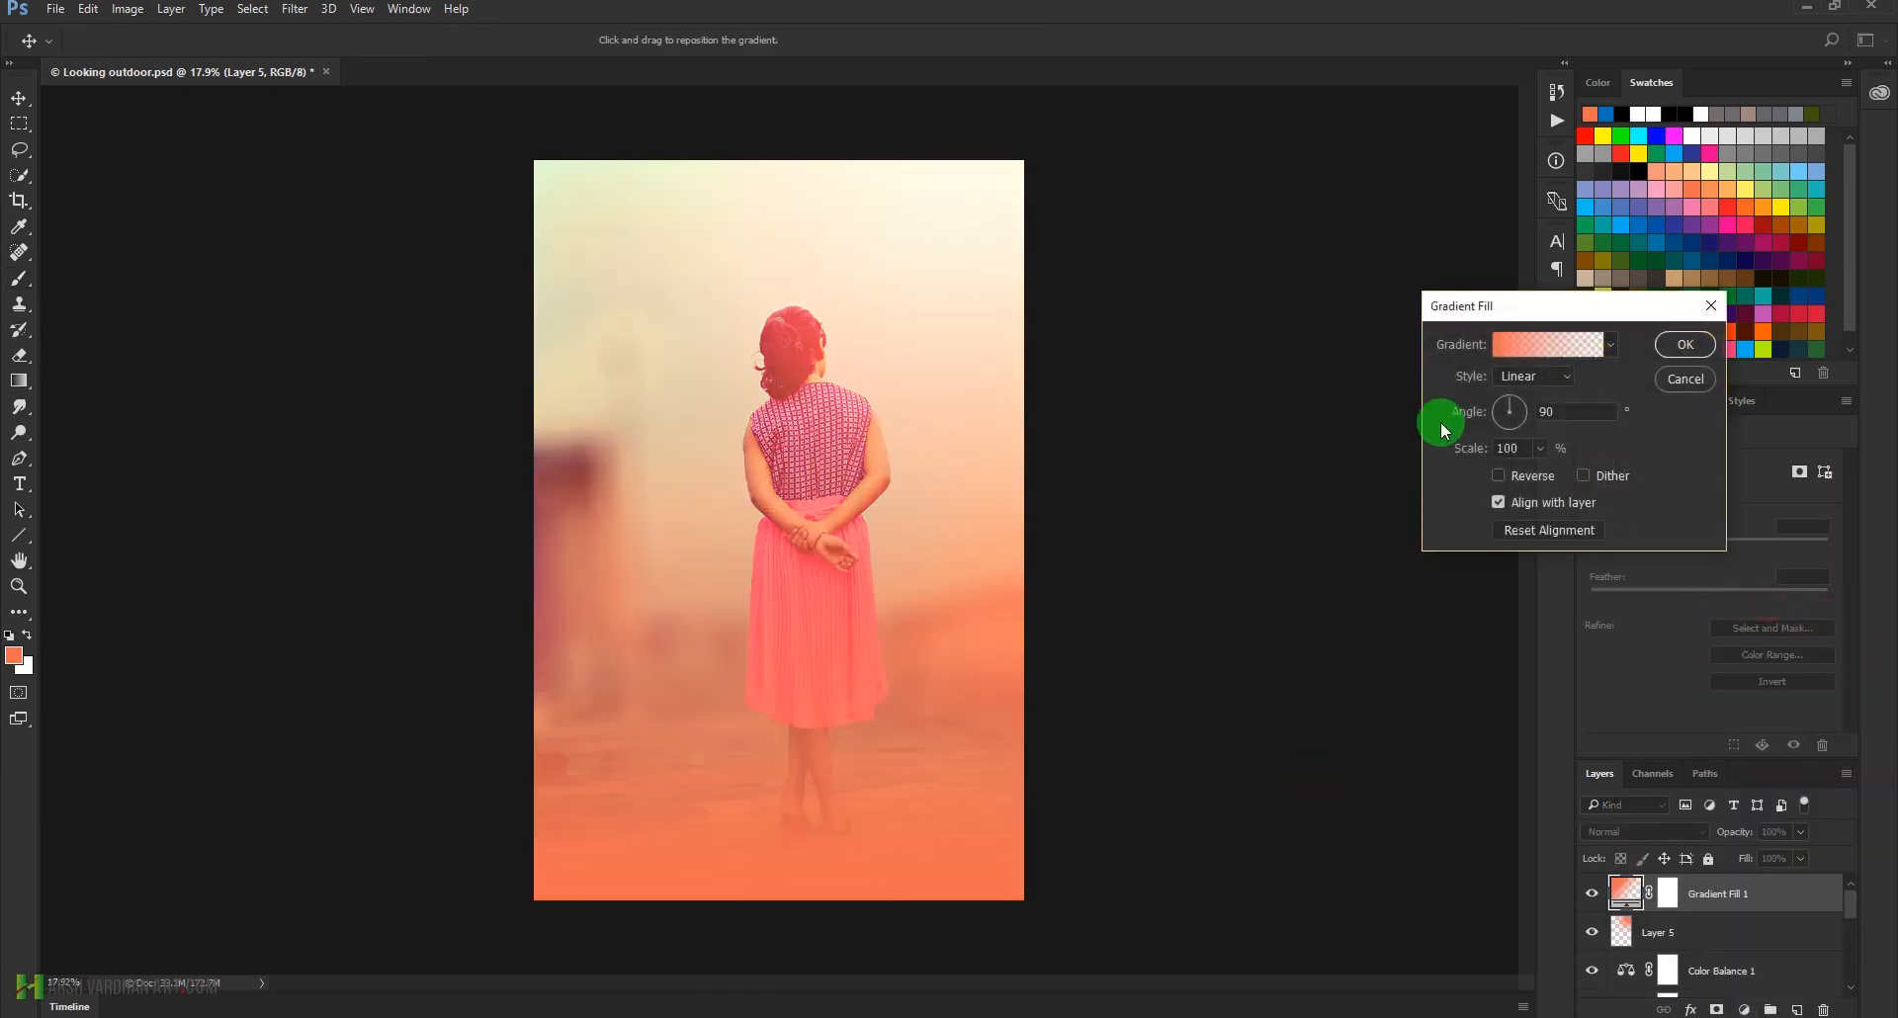
{"action": "left_click", "coordinate": [1551, 352]}
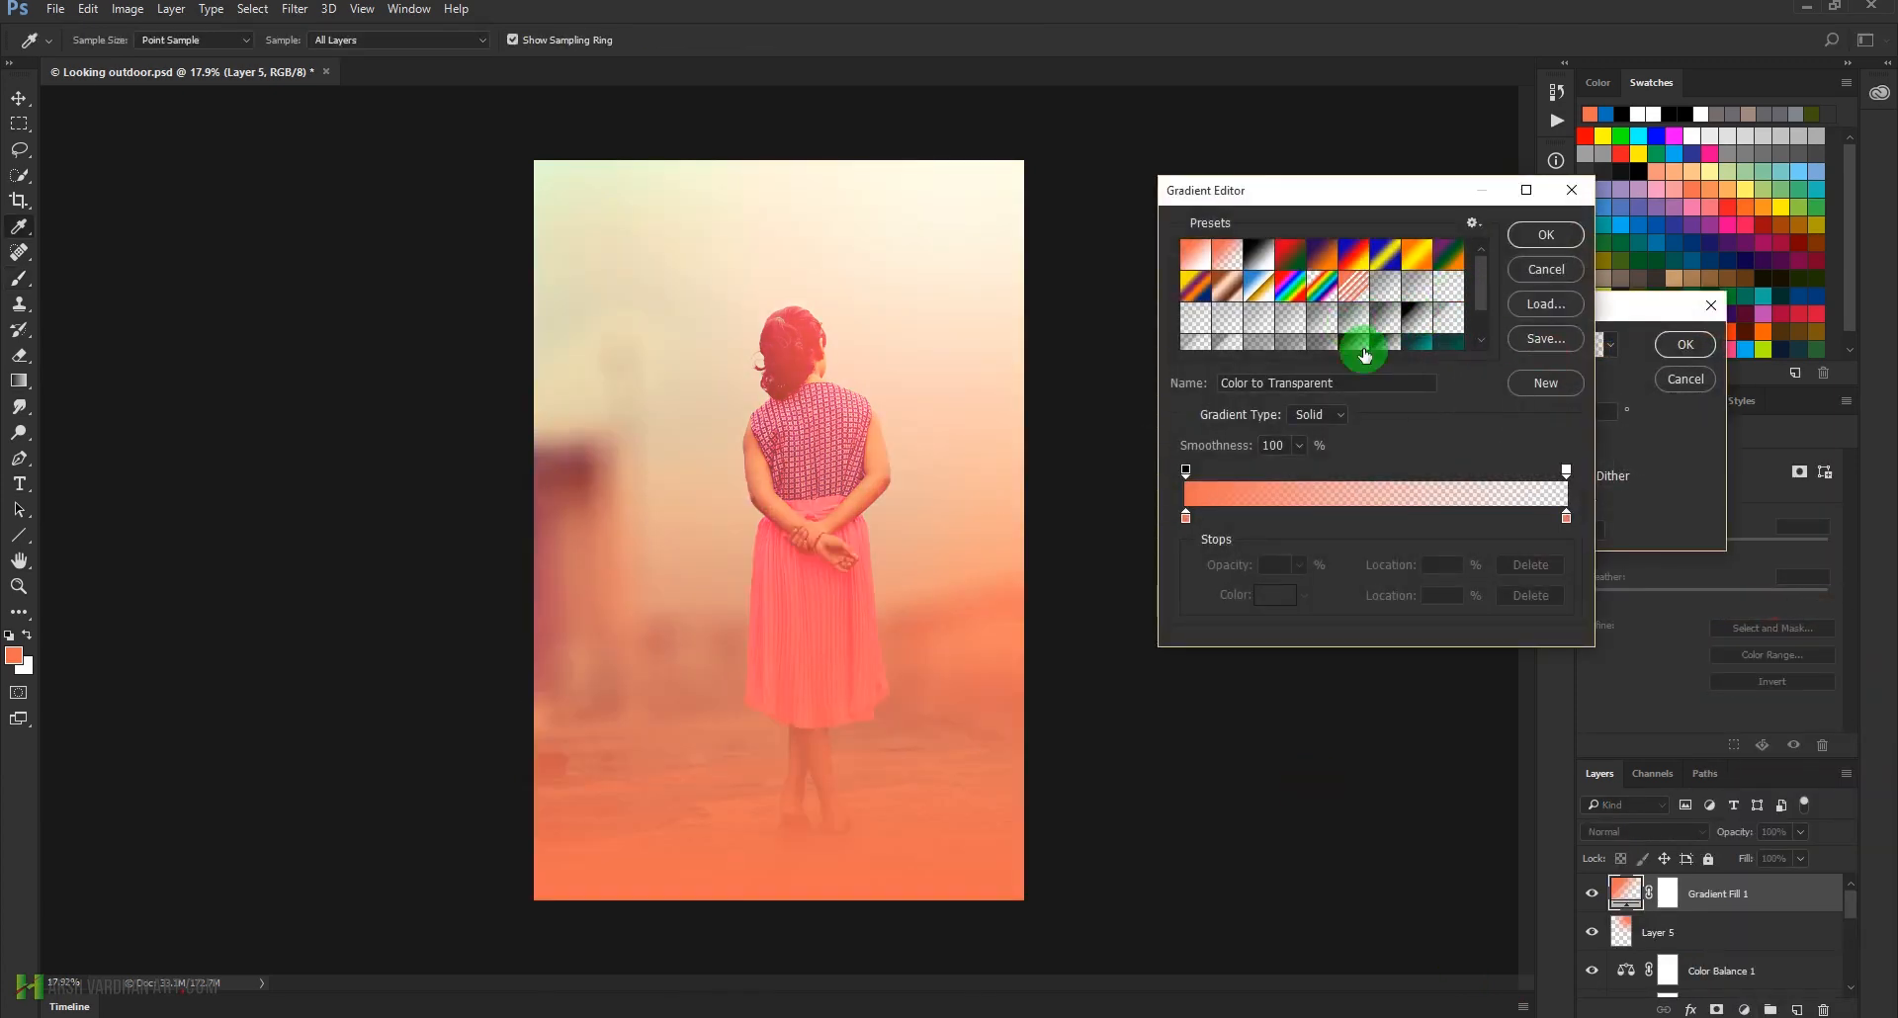
{"action": "left_click", "coordinate": [1386, 348]}
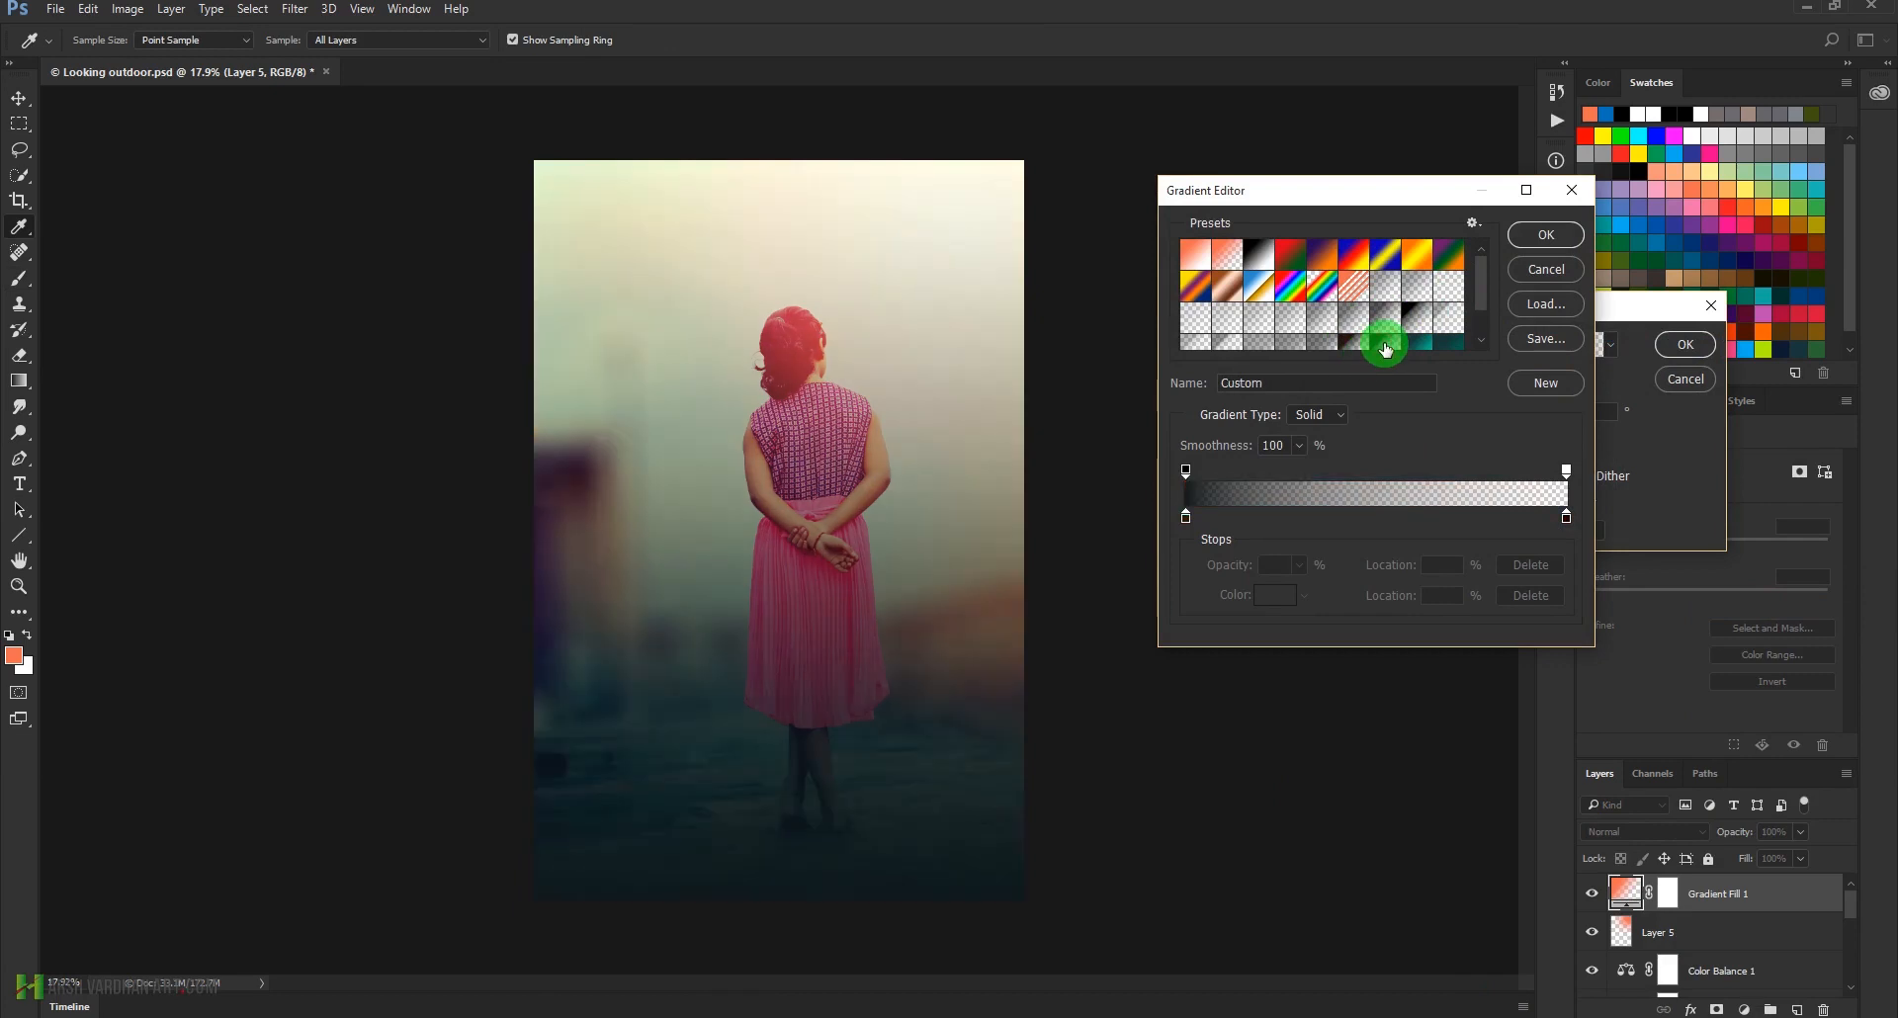
{"action": "scroll", "coordinate": [1385, 348], "scroll_direction": "down", "scroll_amount": 1}
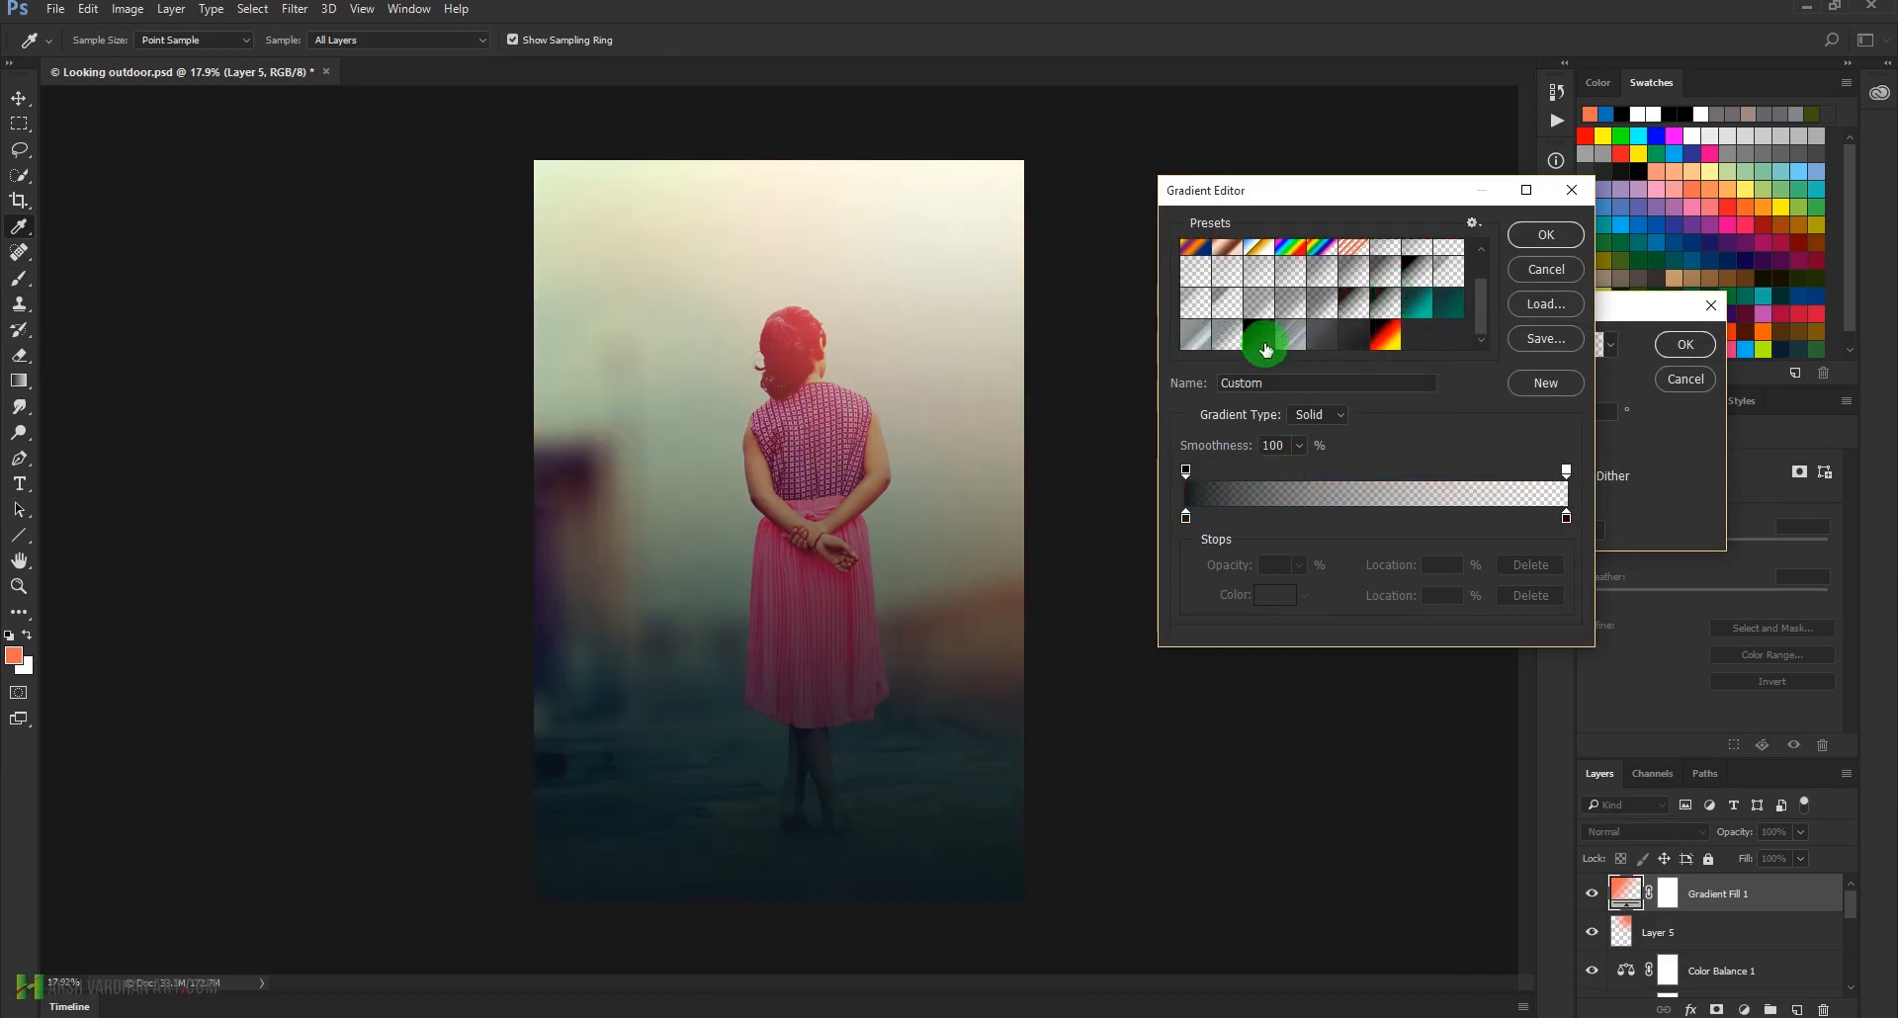
{"action": "left_click", "coordinate": [1353, 319]}
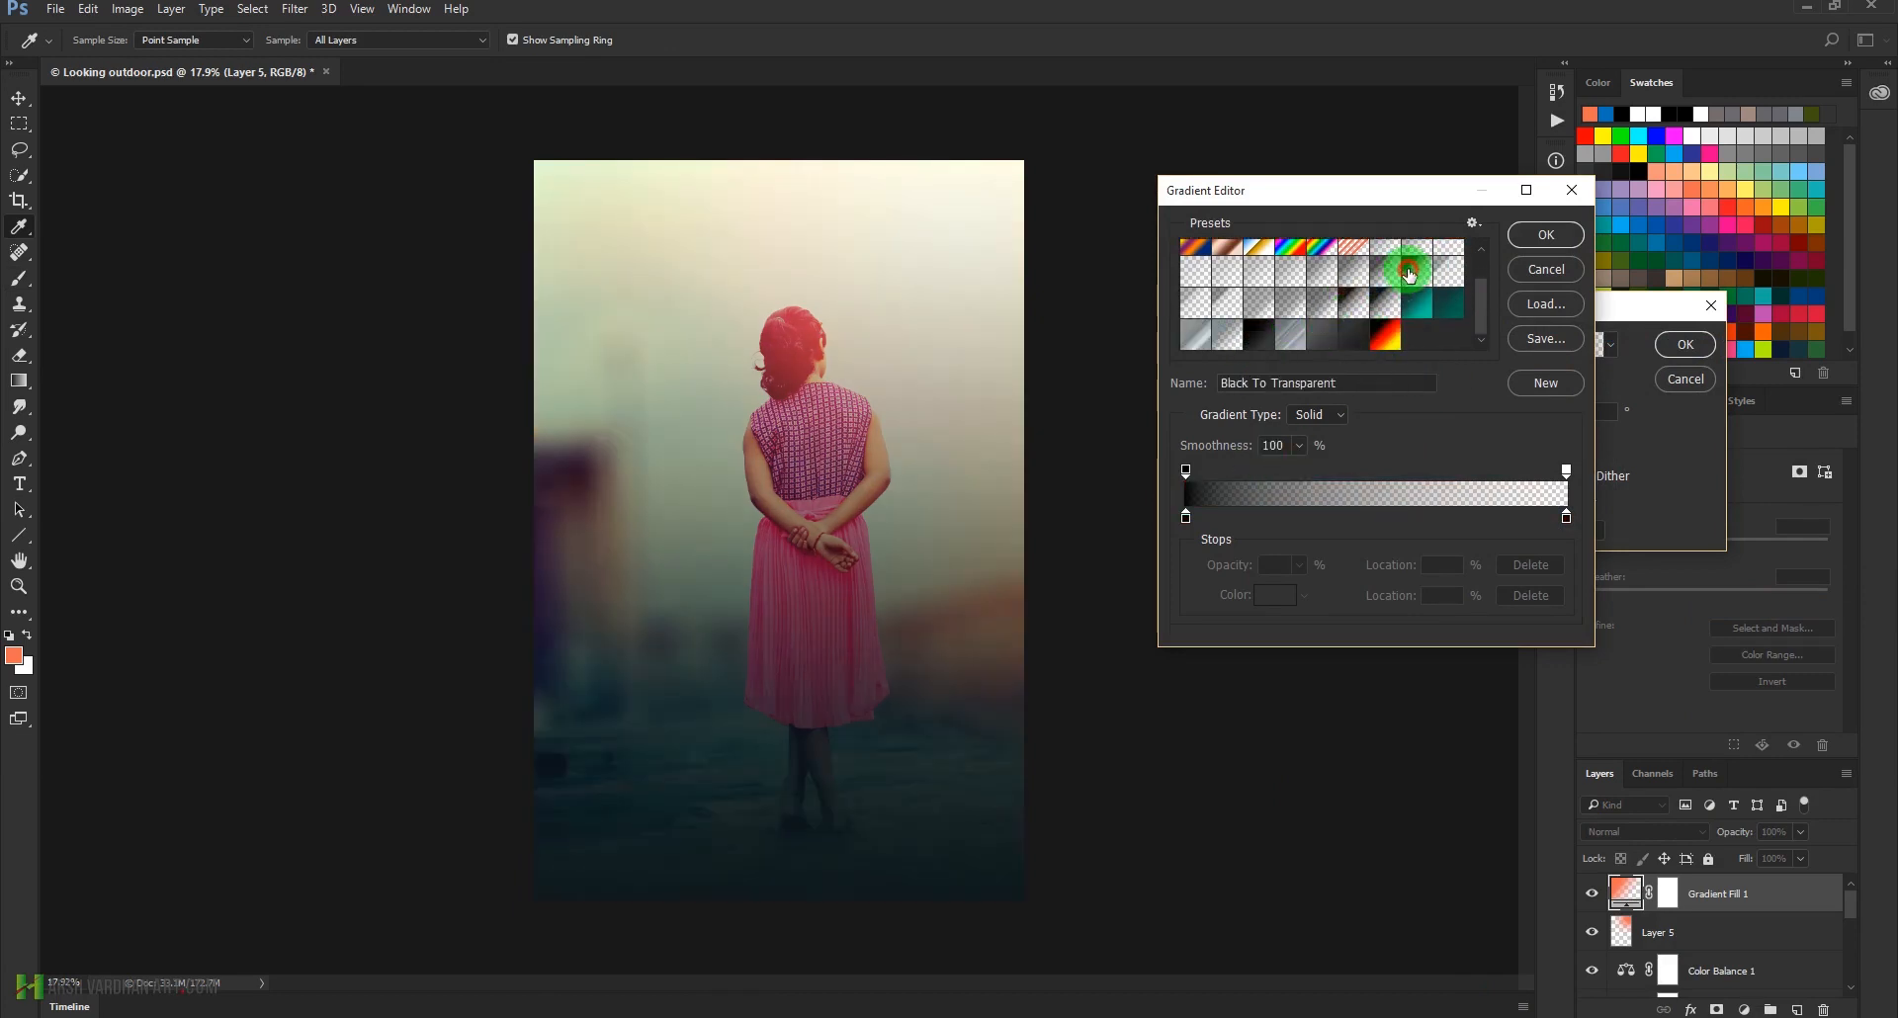
{"action": "left_click", "coordinate": [1545, 238]}
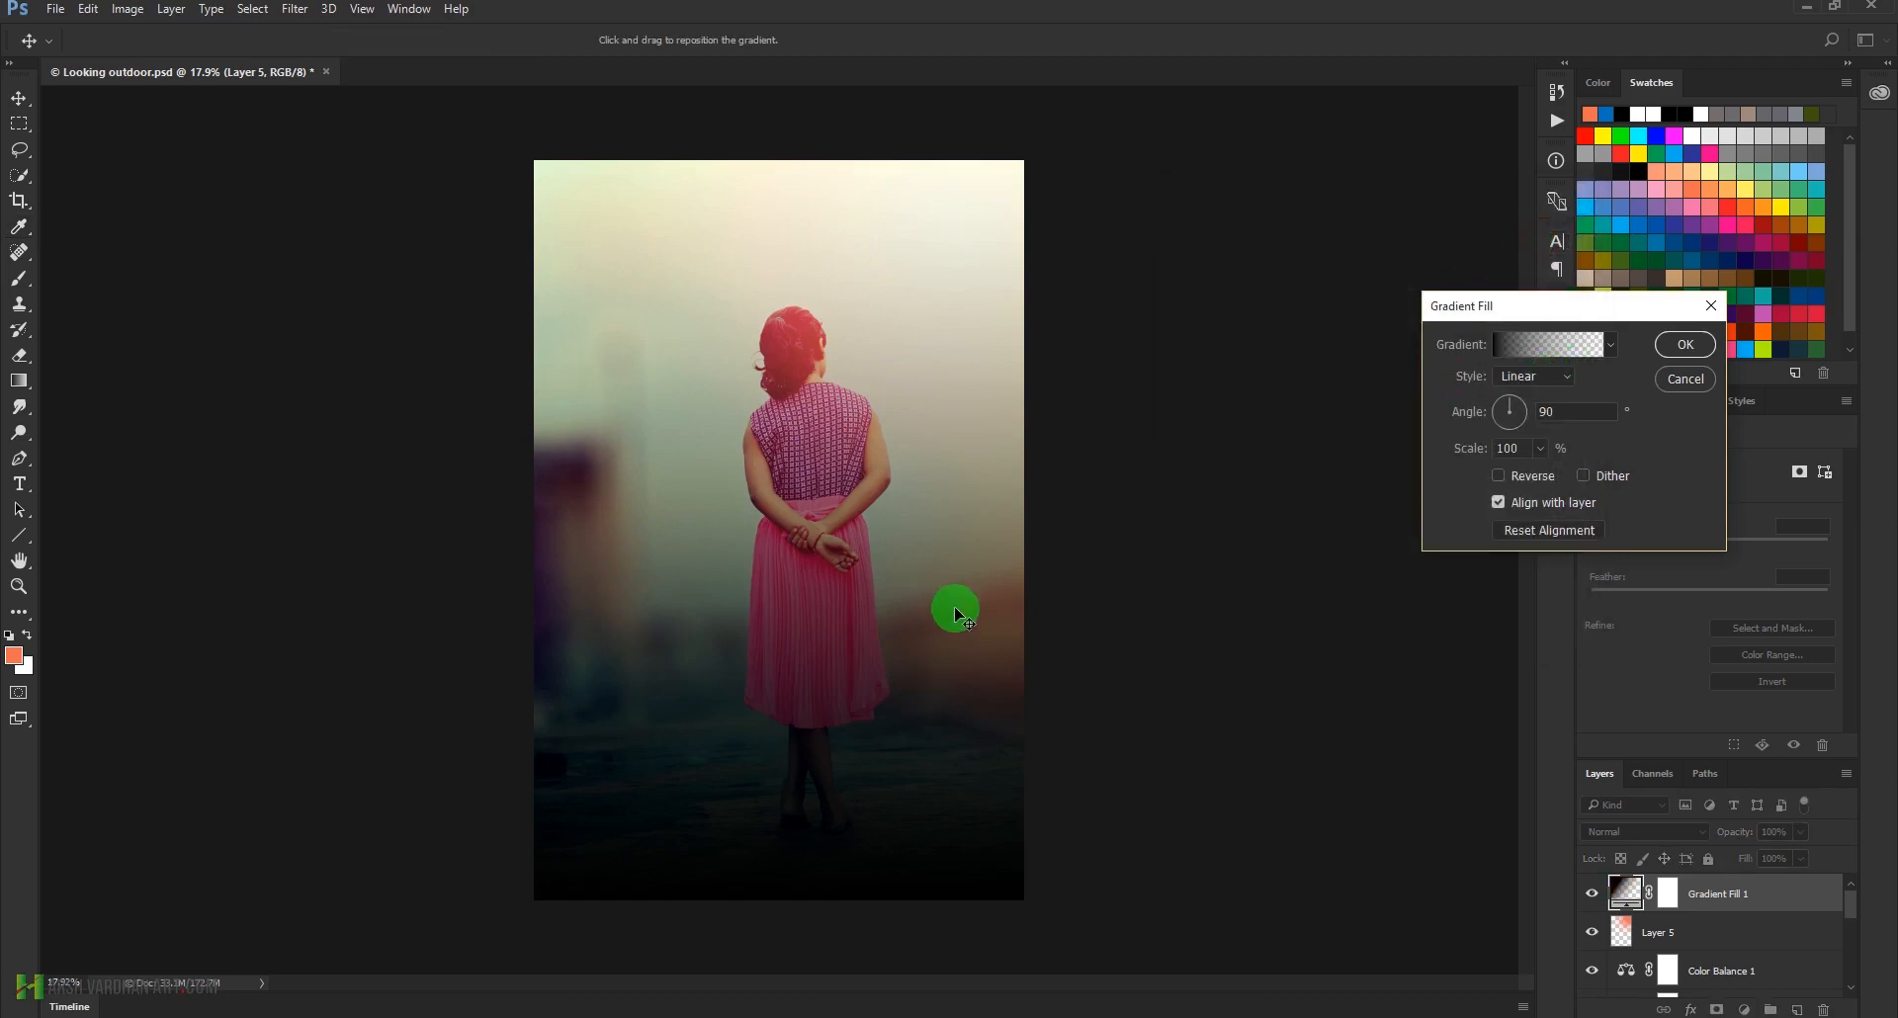
Set the linear gradient fill's angle to 86.42° and scale to 122%, and accept the fill
{"action": "left_click", "coordinate": [1521, 401]}
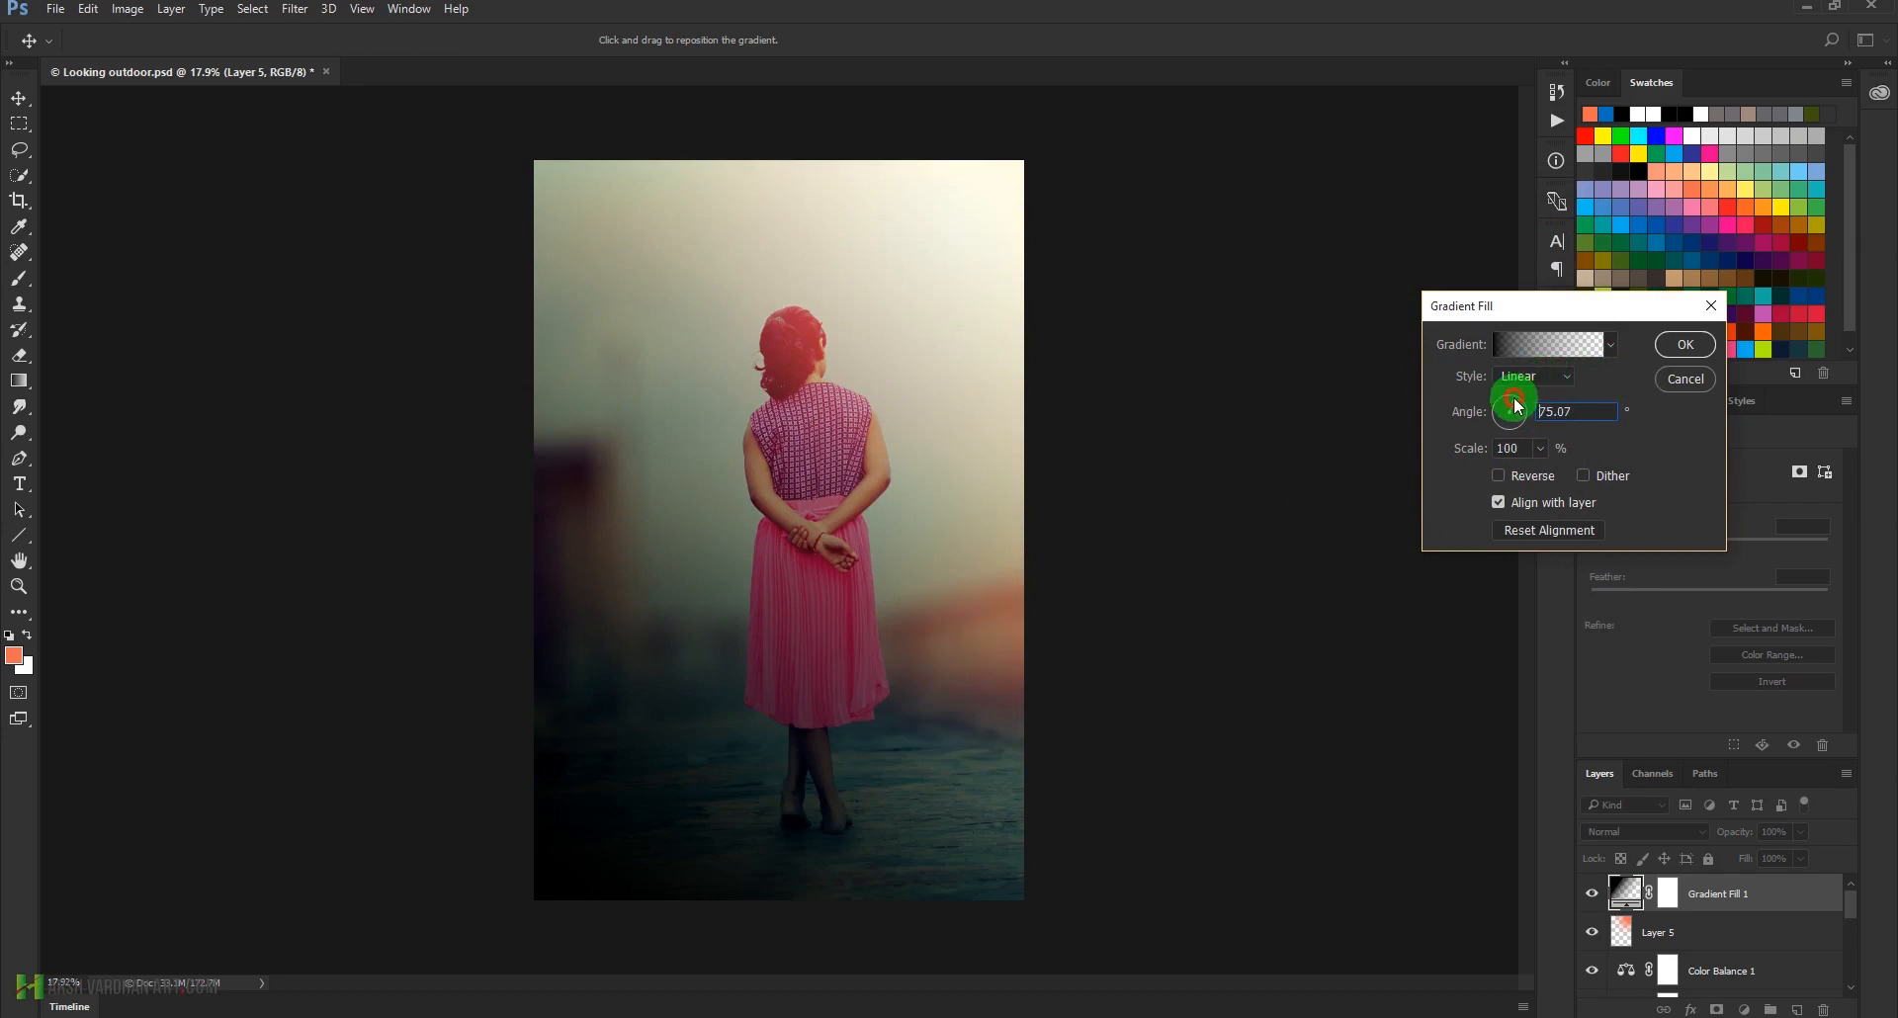
{"action": "left_click", "coordinate": [1518, 406]}
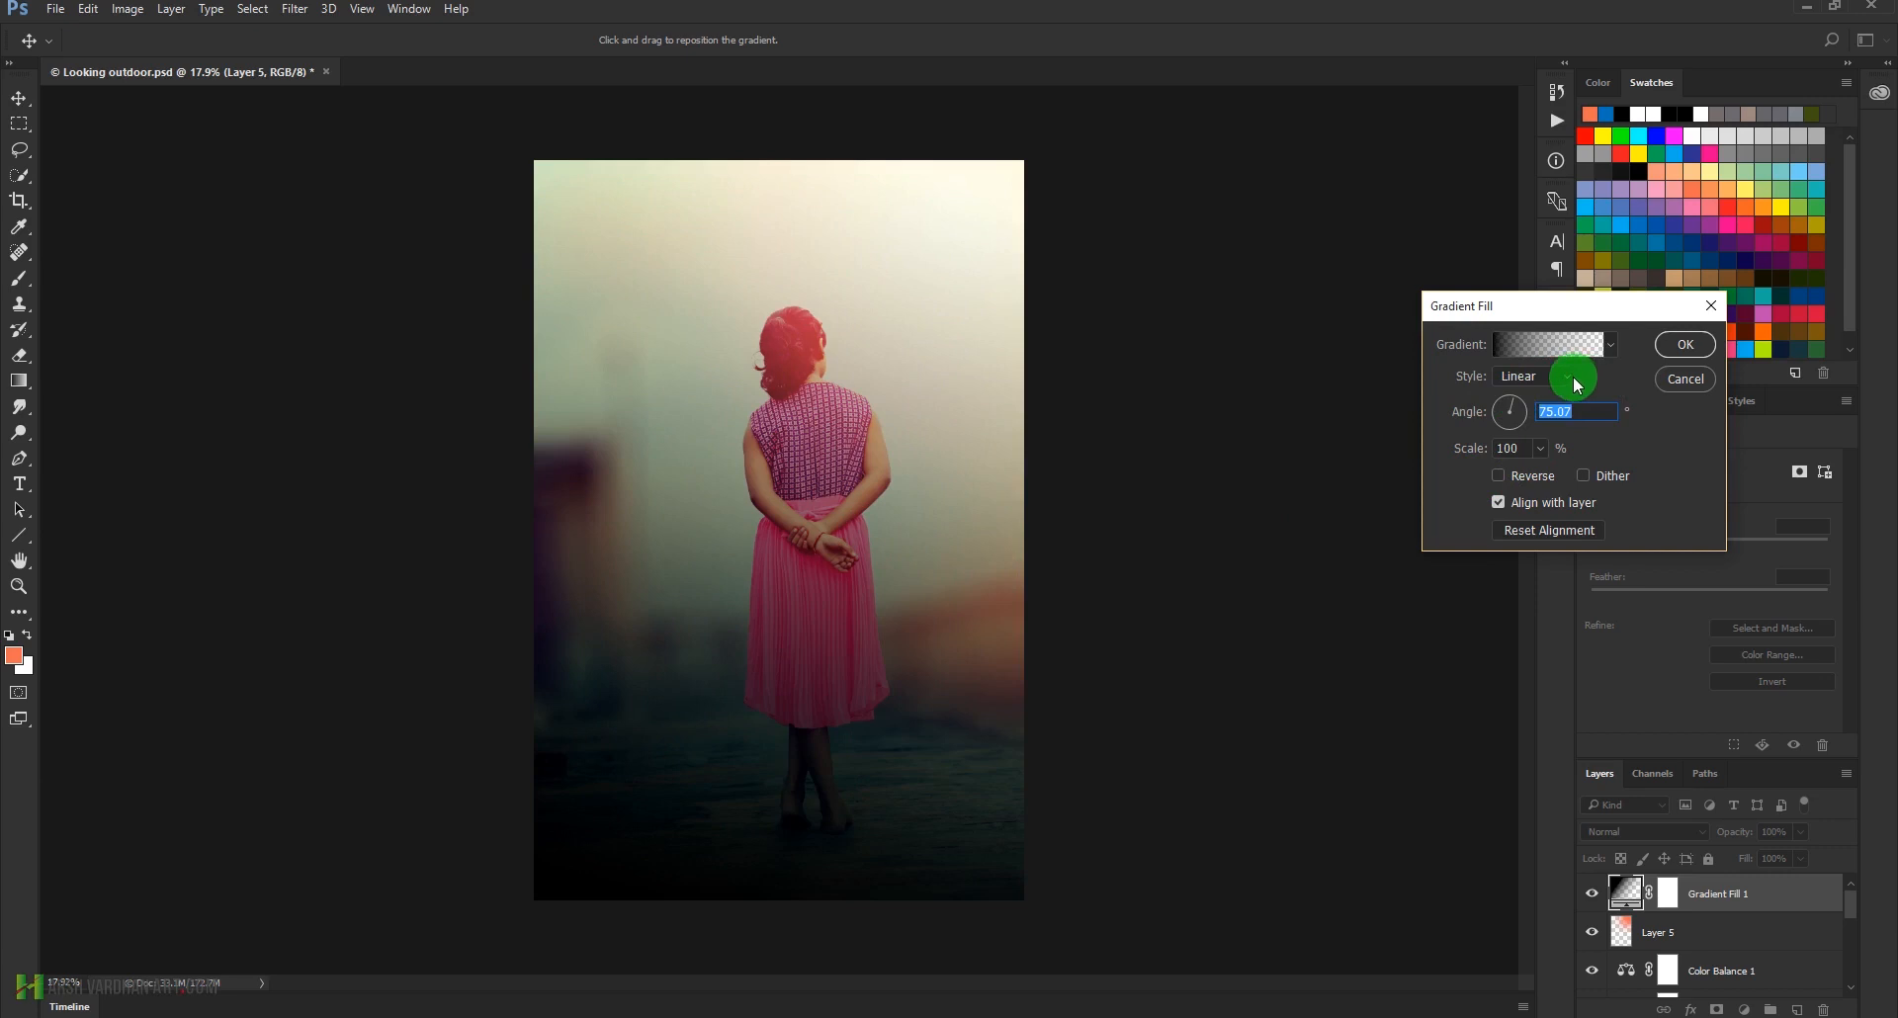
{"action": "left_click", "coordinate": [1541, 450]}
{"action": "left_click_drag", "start_coordinate": [1546, 457], "coordinate": [1546, 480]}
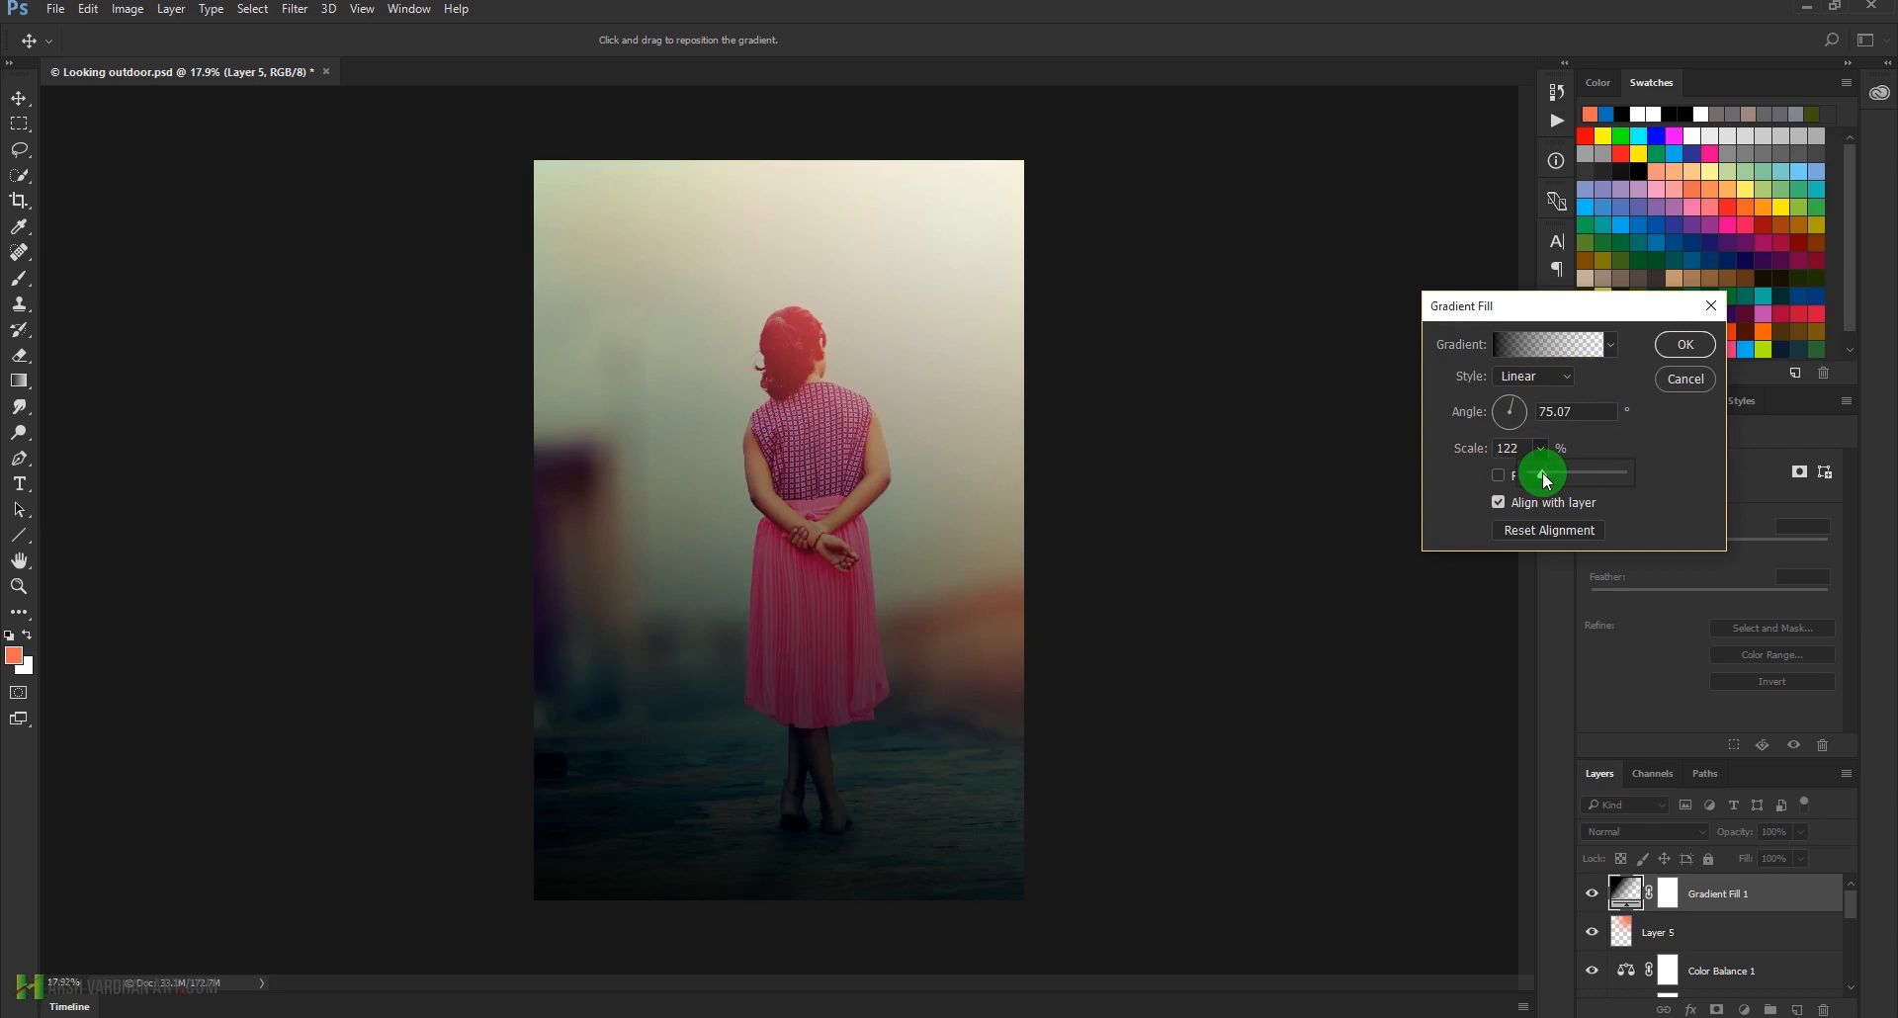
{"action": "left_click_drag", "start_coordinate": [1513, 402], "coordinate": [1514, 403]}
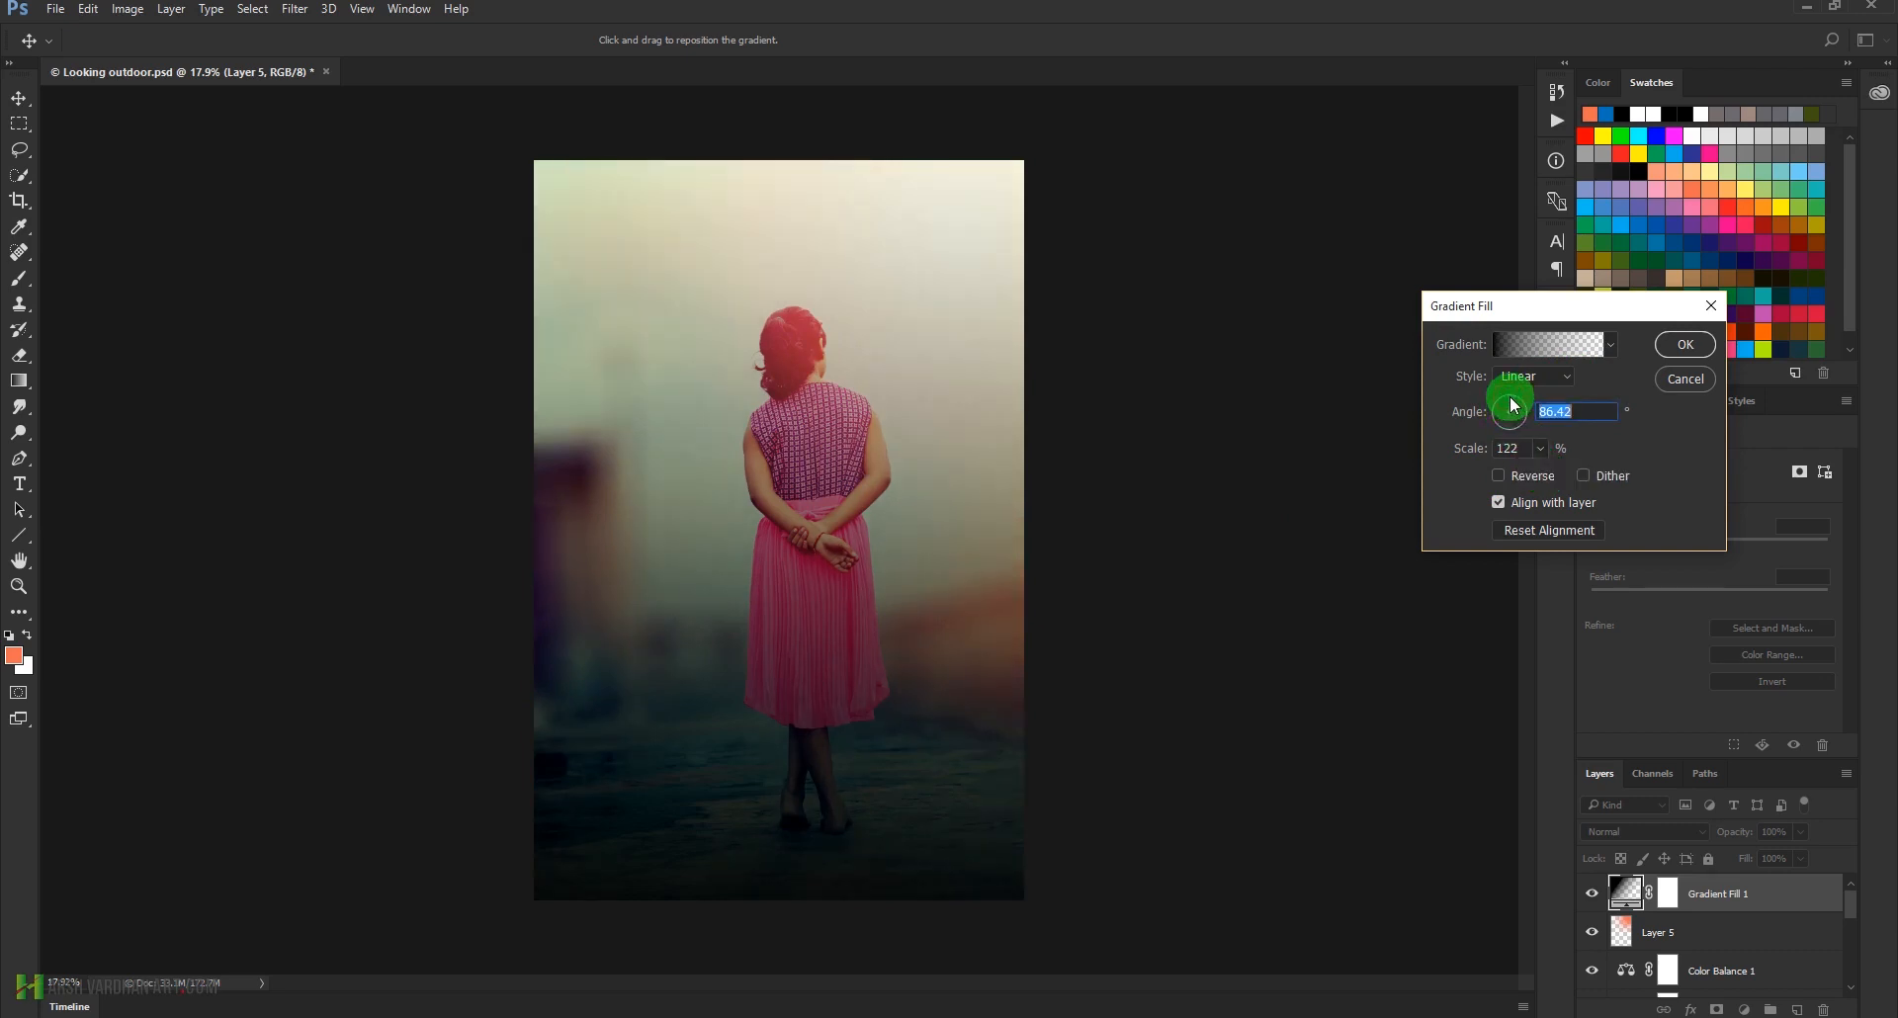
{"action": "left_click", "coordinate": [1686, 348]}
Try the Overlay and Soft Light blend modes on Gradient Fill 1, and return it to Normal
{"action": "left_click", "coordinate": [1681, 831]}
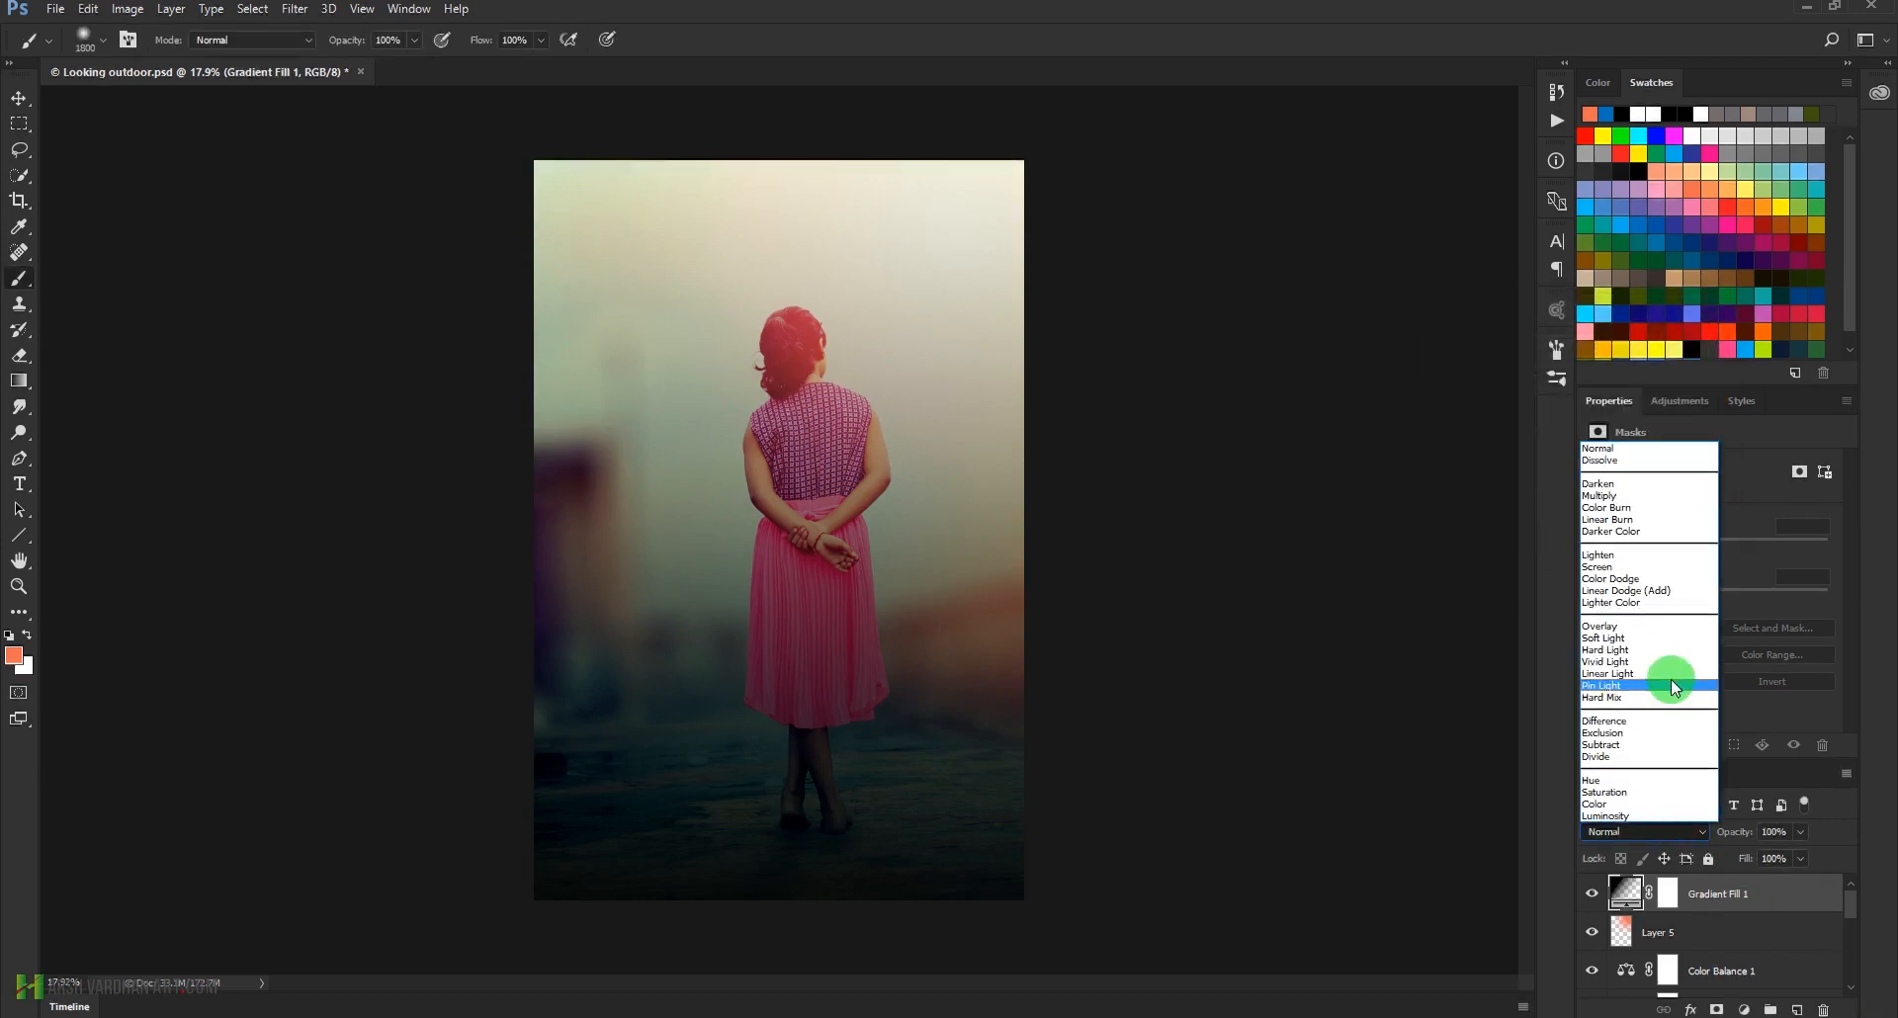
{"action": "left_click", "coordinate": [1667, 627]}
{"action": "left_click", "coordinate": [1626, 827]}
{"action": "left_click", "coordinate": [1630, 636]}
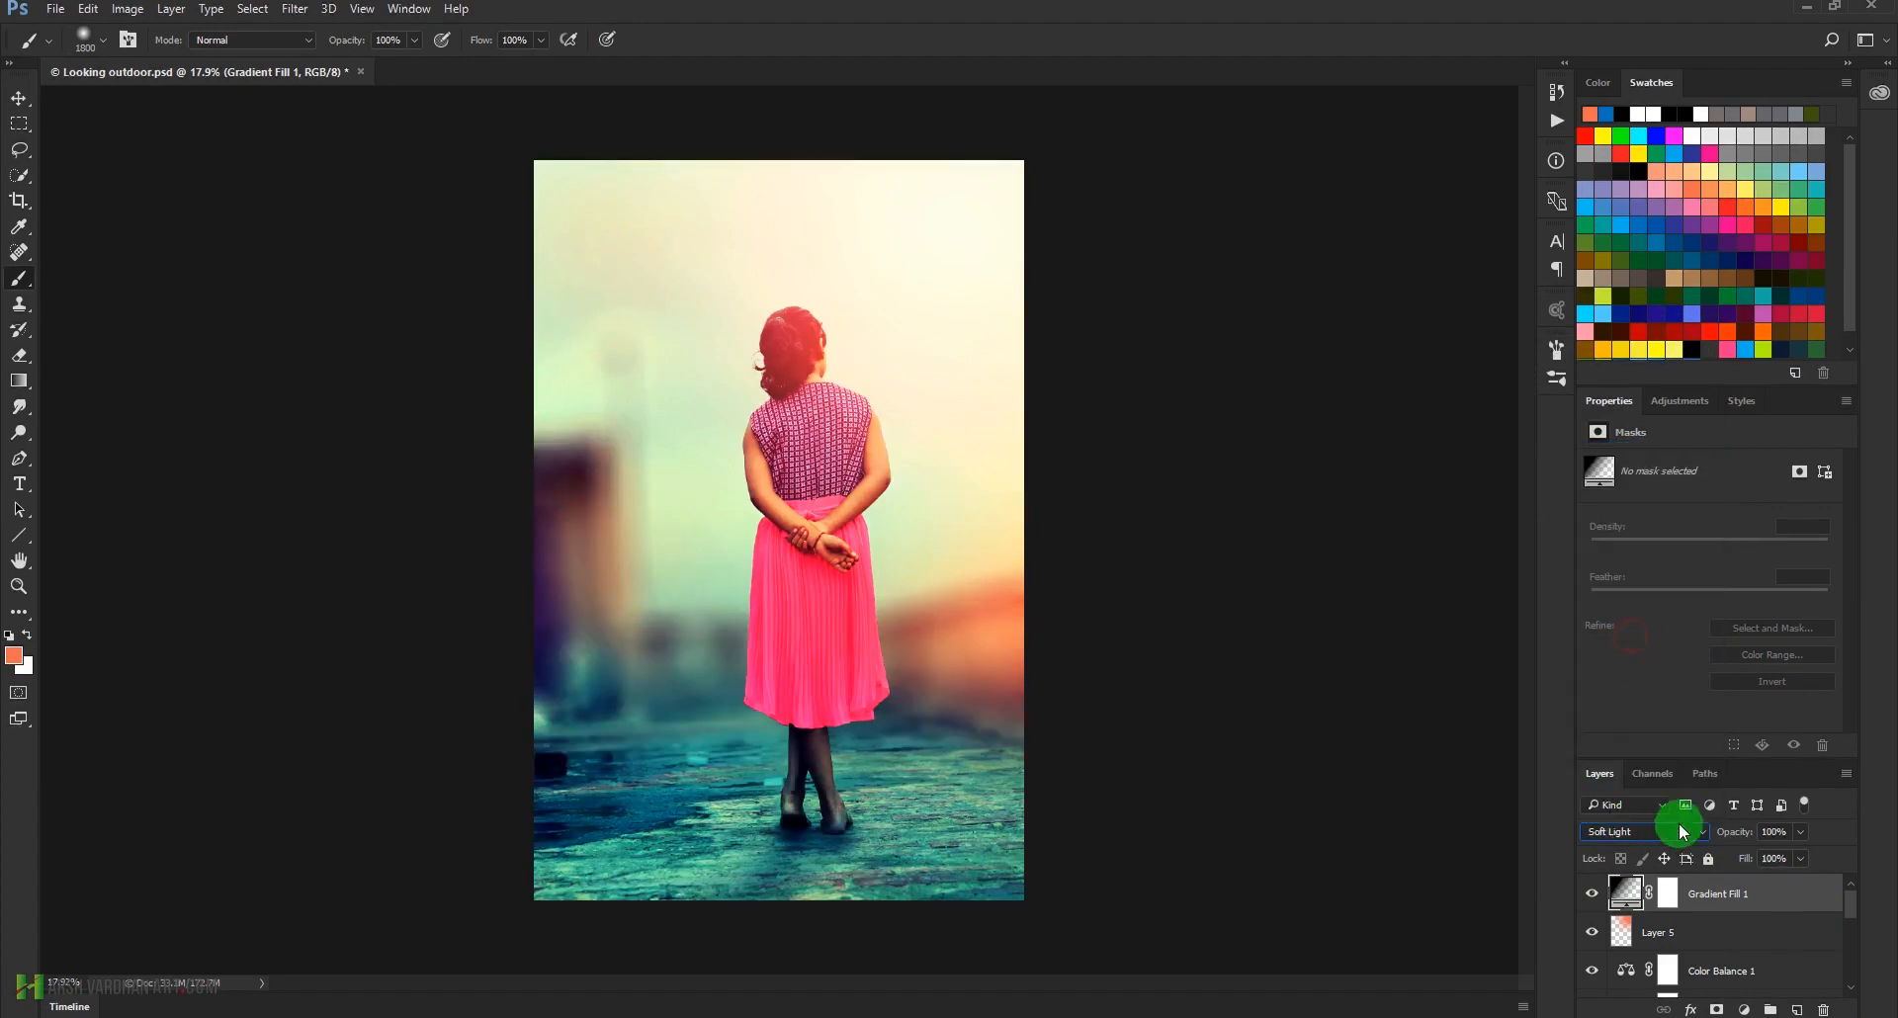
{"action": "left_click", "coordinate": [1663, 826]}
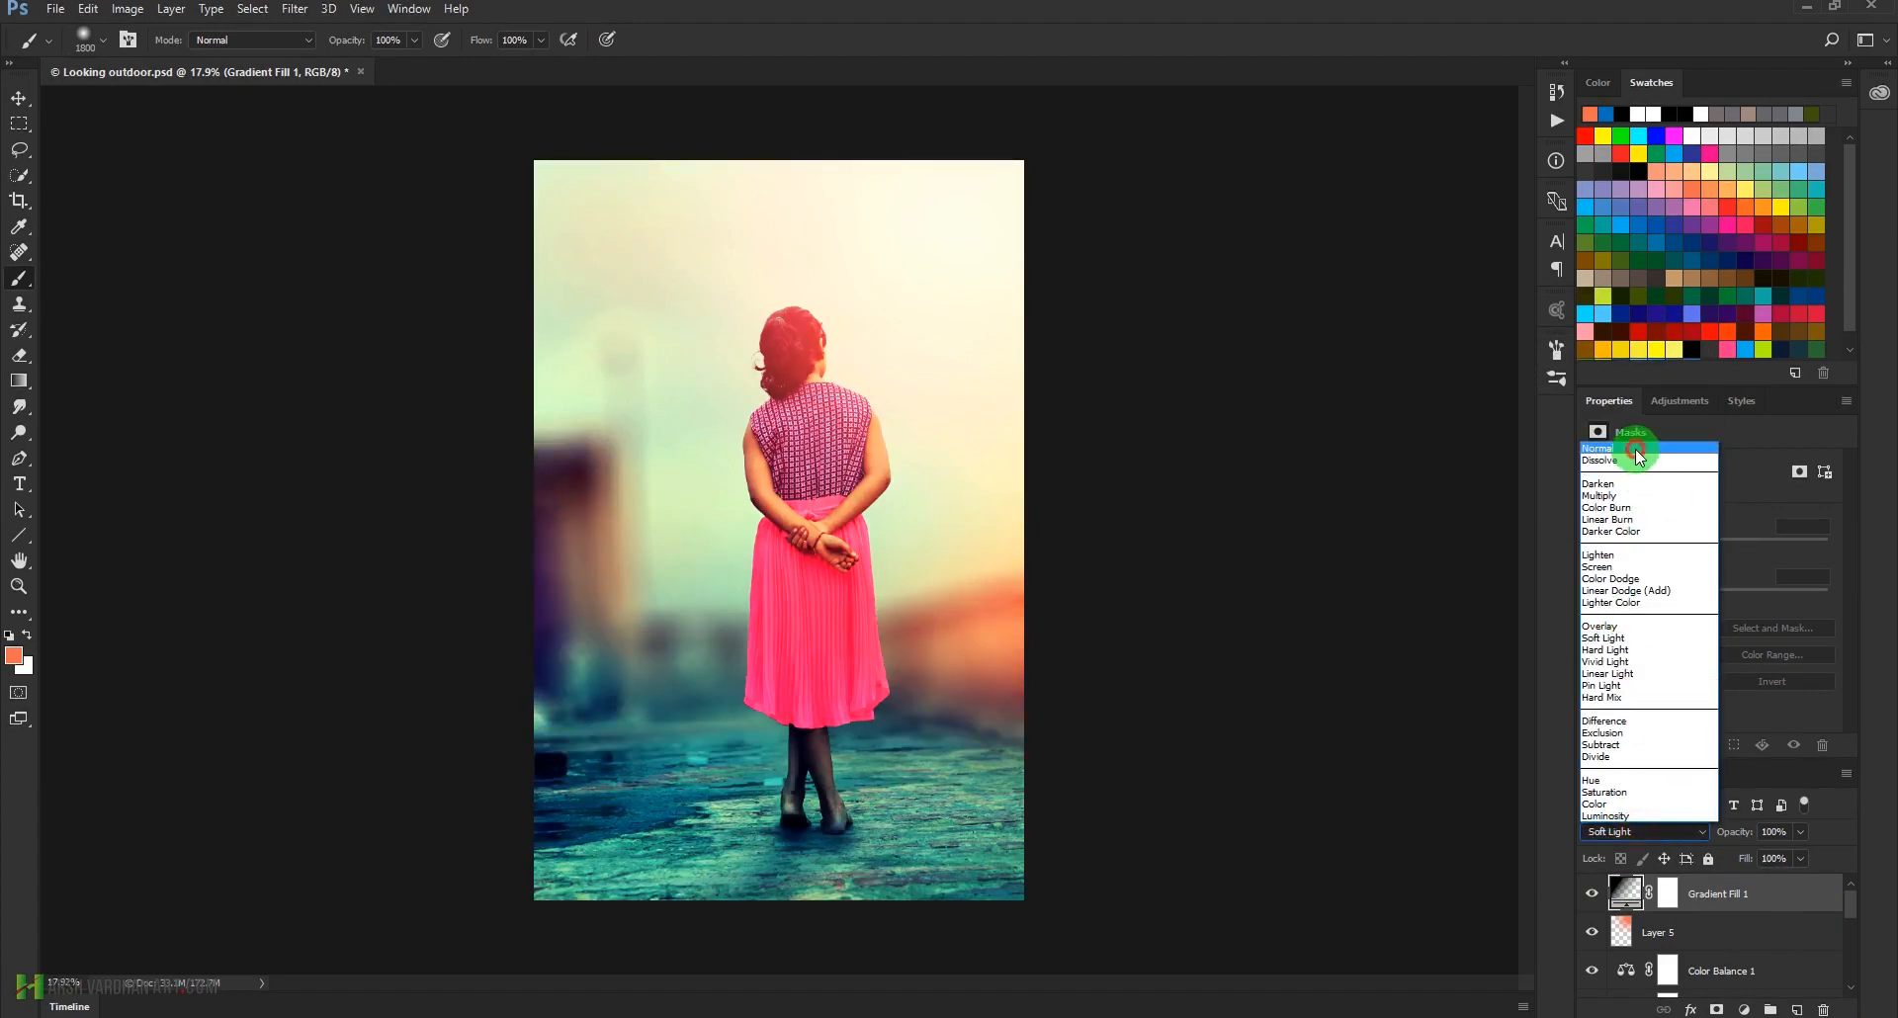
{"action": "left_click", "coordinate": [1635, 449]}
Reopen Gradient Fill 1 and shift its black gradient slightly downward in the photo
{"action": "double_click", "coordinate": [1622, 893]}
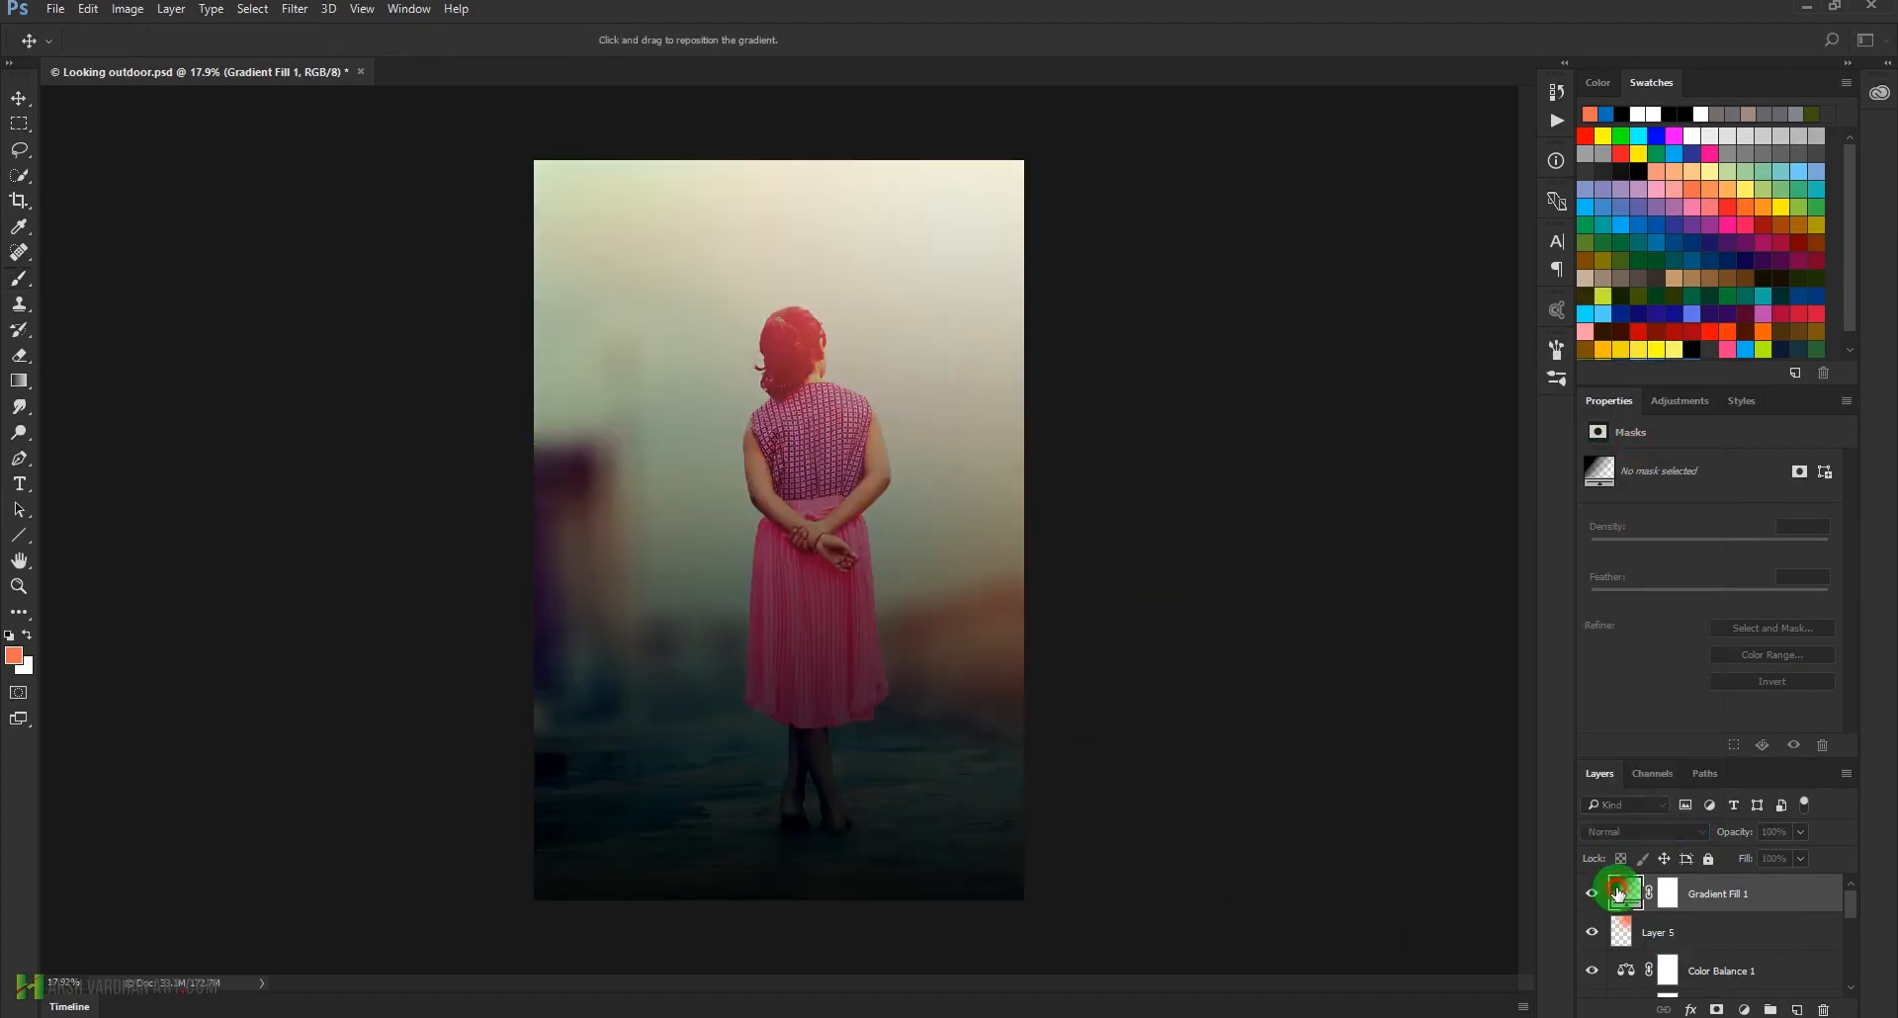
{"action": "left_click_drag", "start_coordinate": [861, 746], "coordinate": [869, 848]}
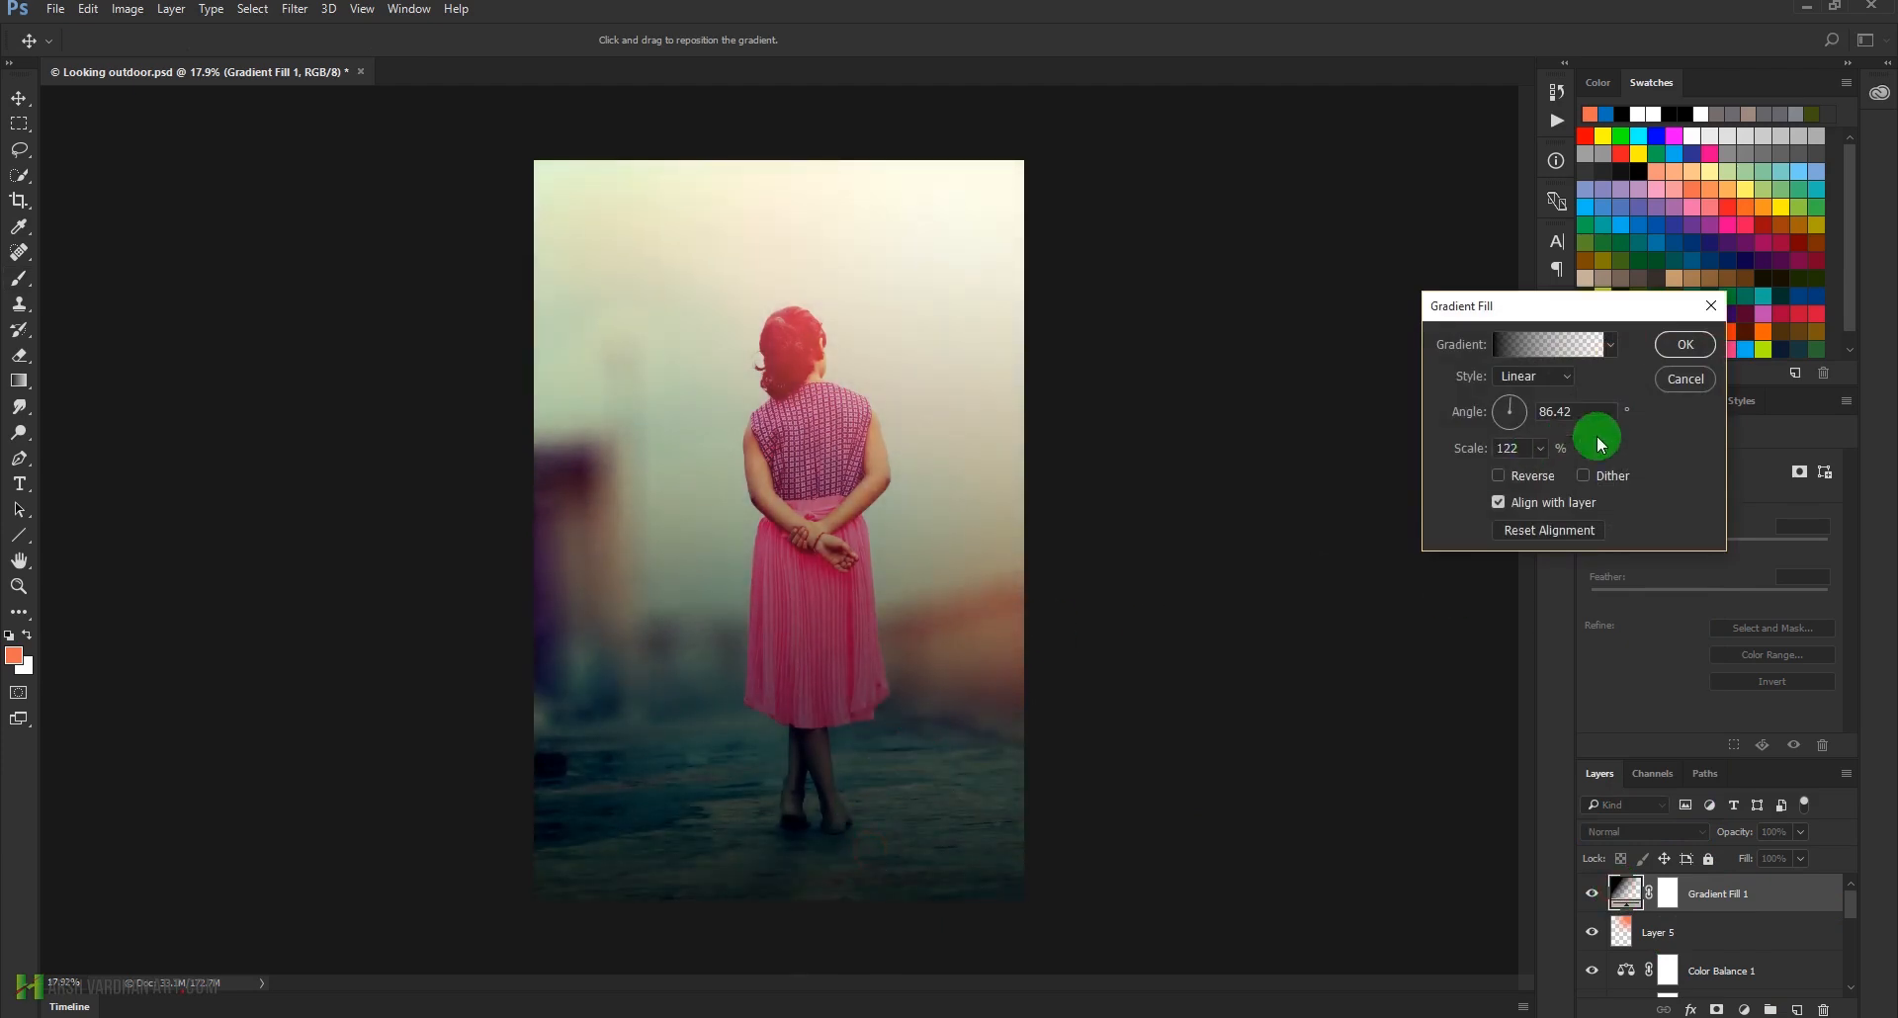
{"action": "left_click", "coordinate": [1685, 348]}
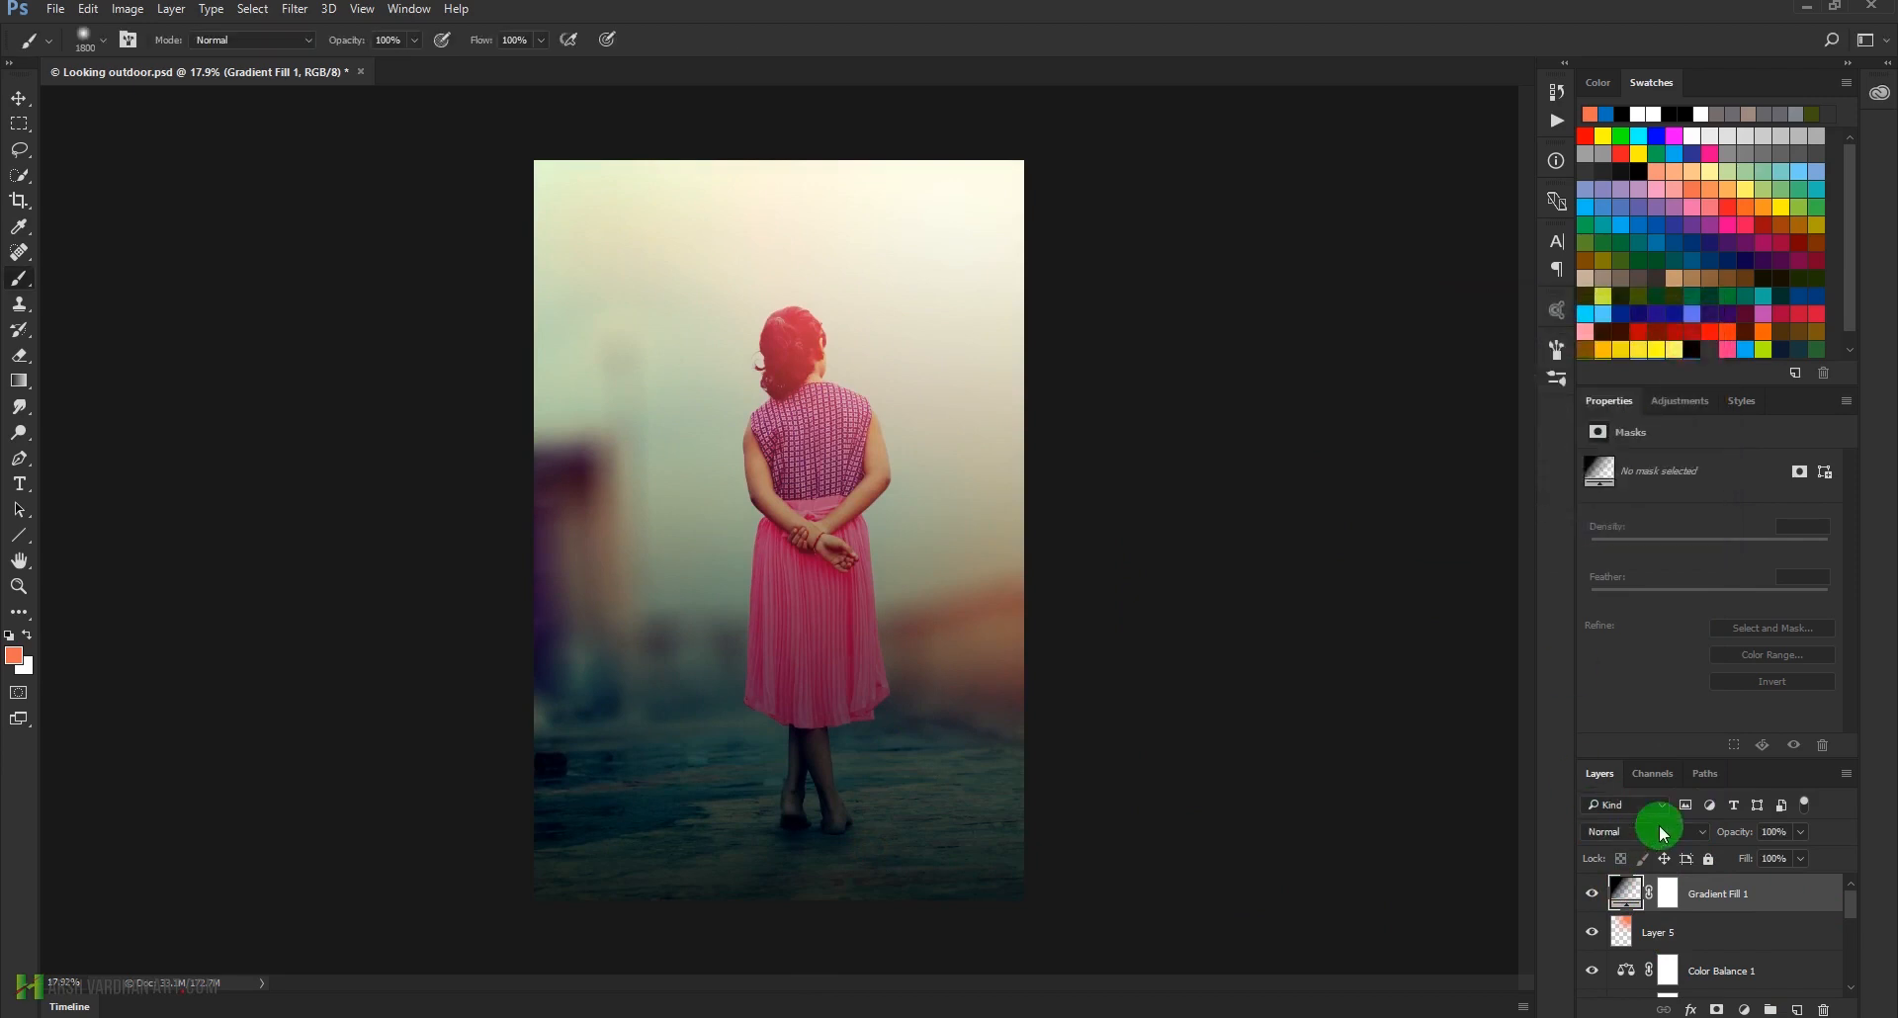
Paint black at 20% opacity on Gradient Fill 1's mask over the girl, sky and background, comparing the photo with the layer hidden
{"action": "left_click", "coordinate": [1666, 897]}
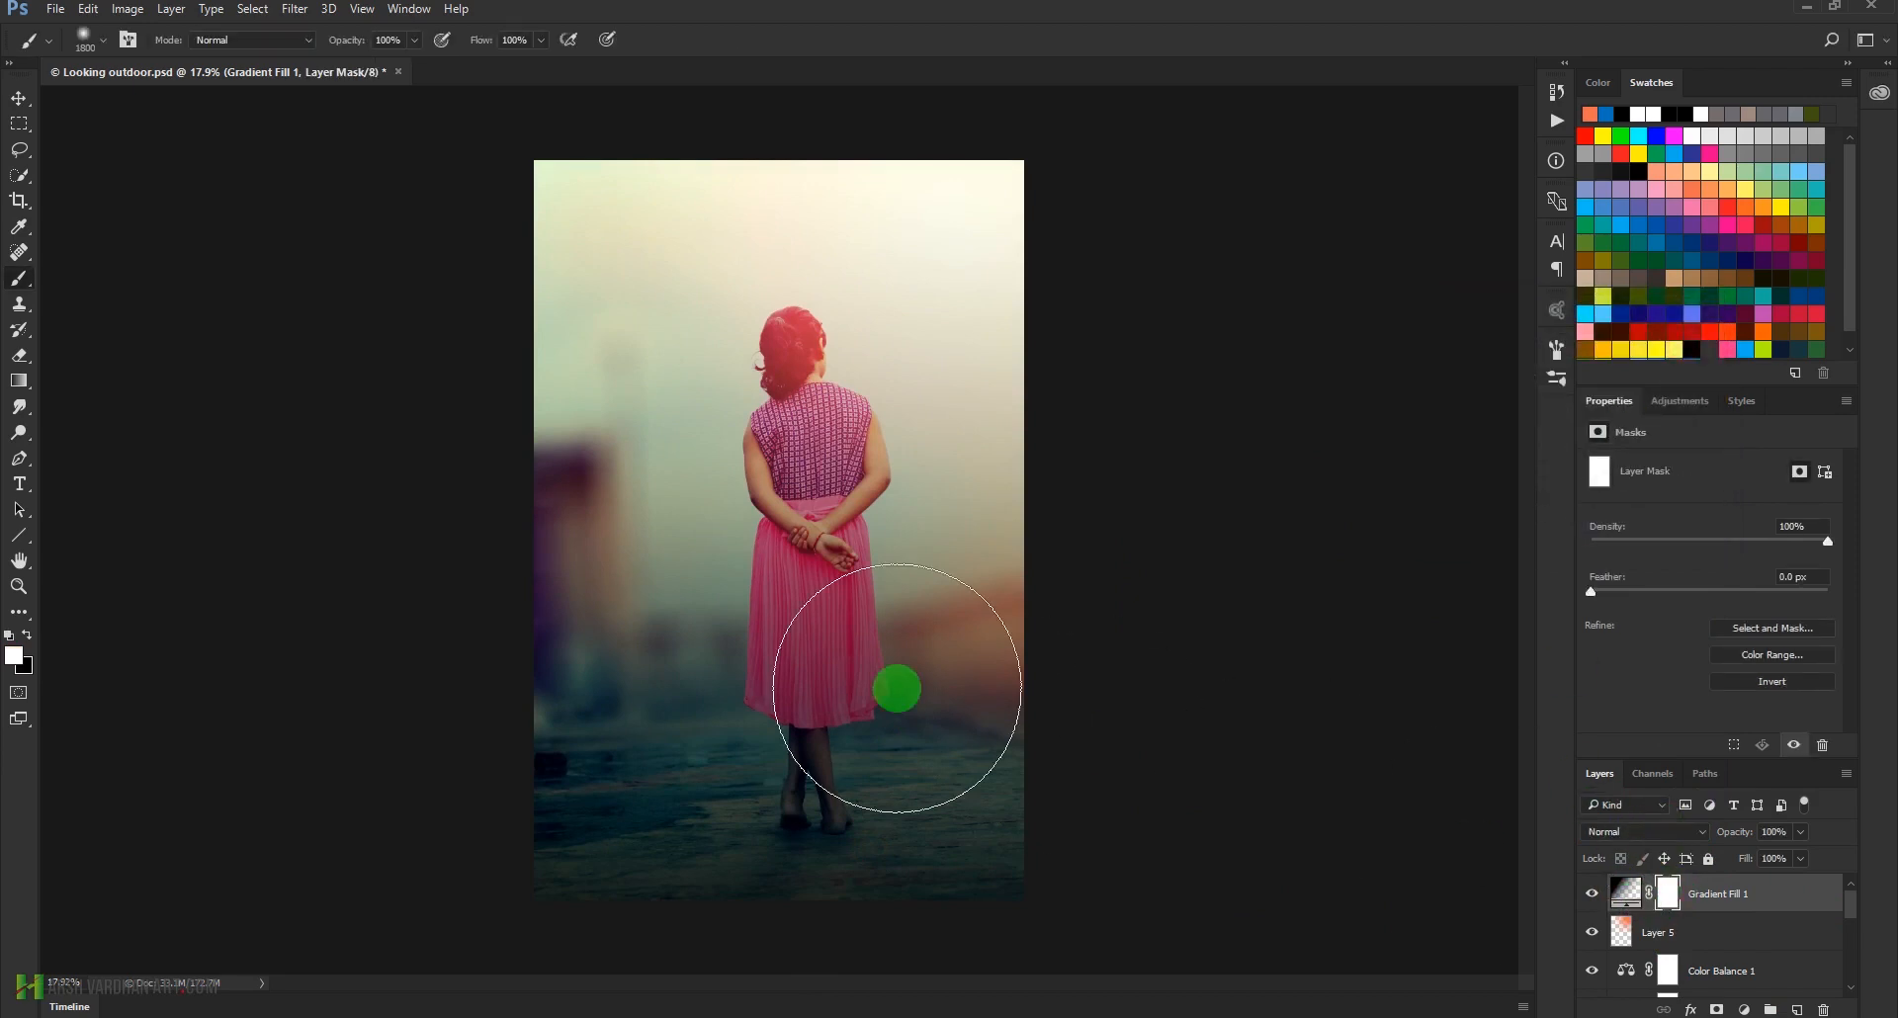
{"action": "left_click", "coordinate": [27, 635]}
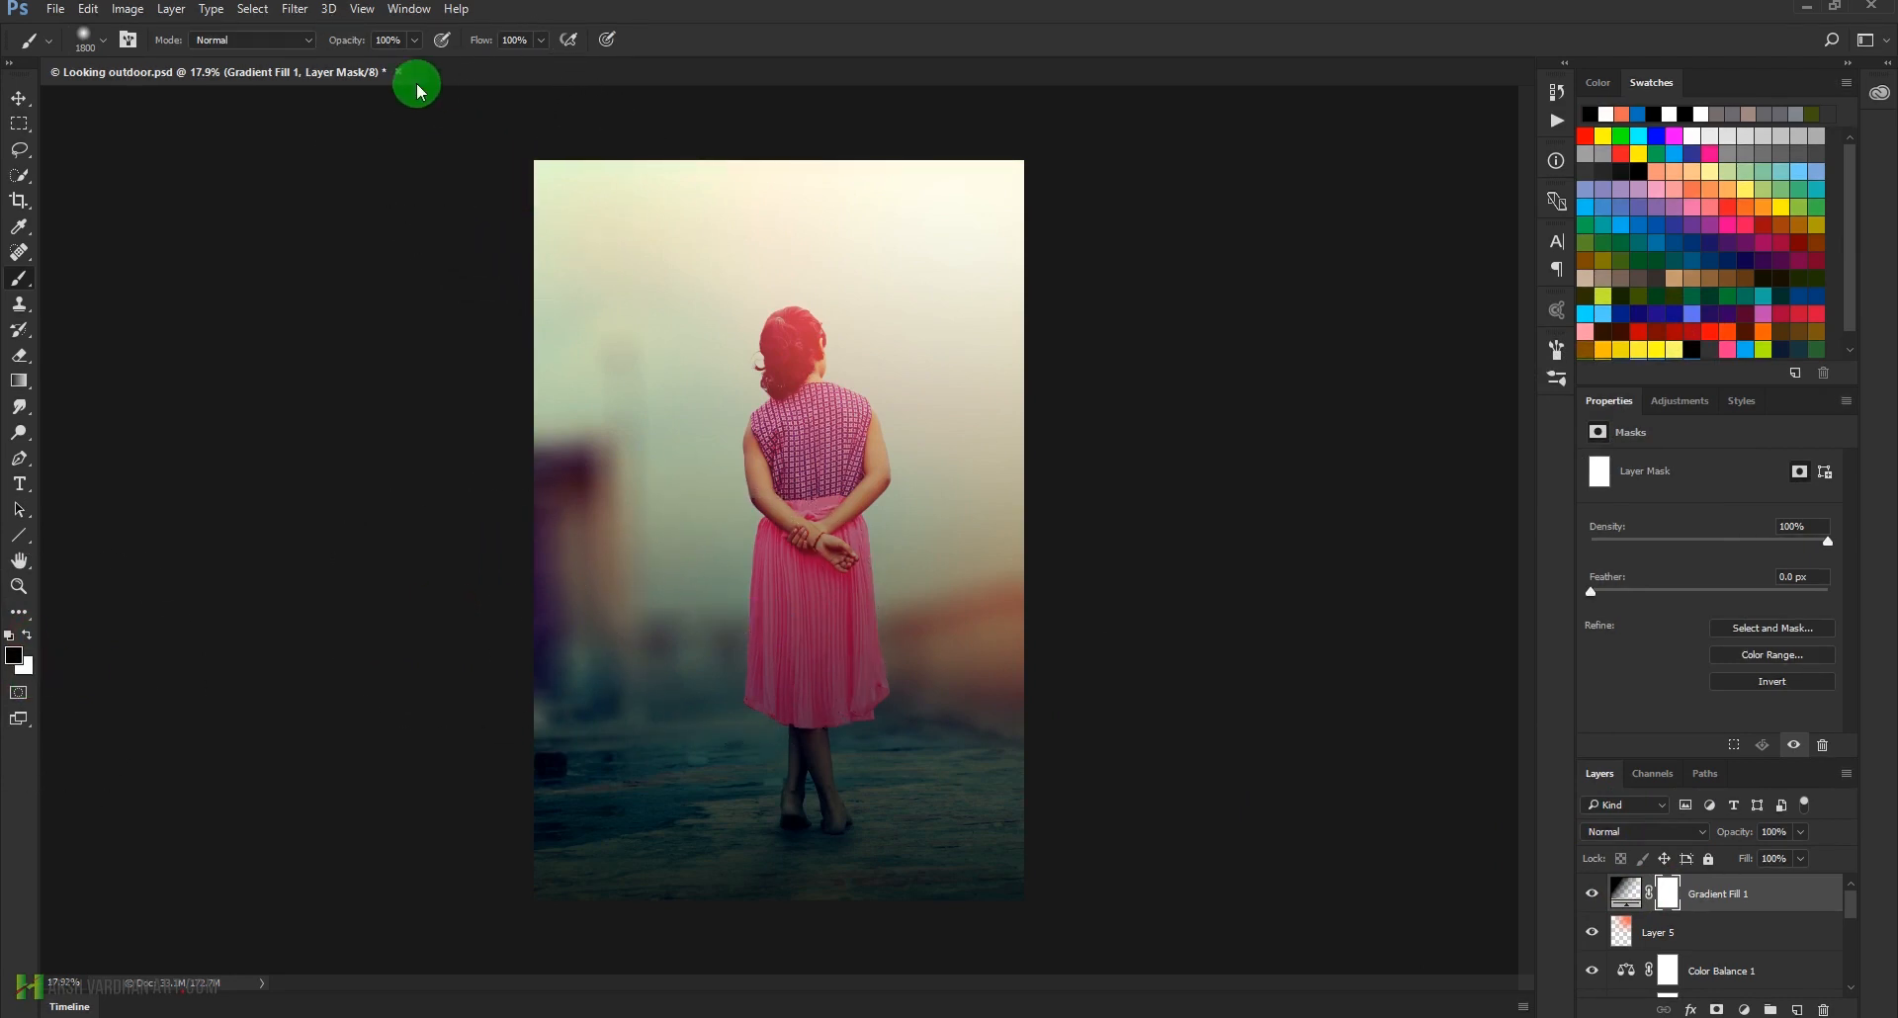
{"action": "key", "text": "2"}
{"action": "left_click", "coordinate": [643, 478]}
{"action": "left_click", "coordinate": [580, 406]}
{"action": "left_click", "coordinate": [542, 426]}
{"action": "left_click", "coordinate": [589, 340]}
{"action": "left_click", "coordinate": [631, 279]}
{"action": "left_click", "coordinate": [487, 534]}
{"action": "left_click", "coordinate": [711, 488]}
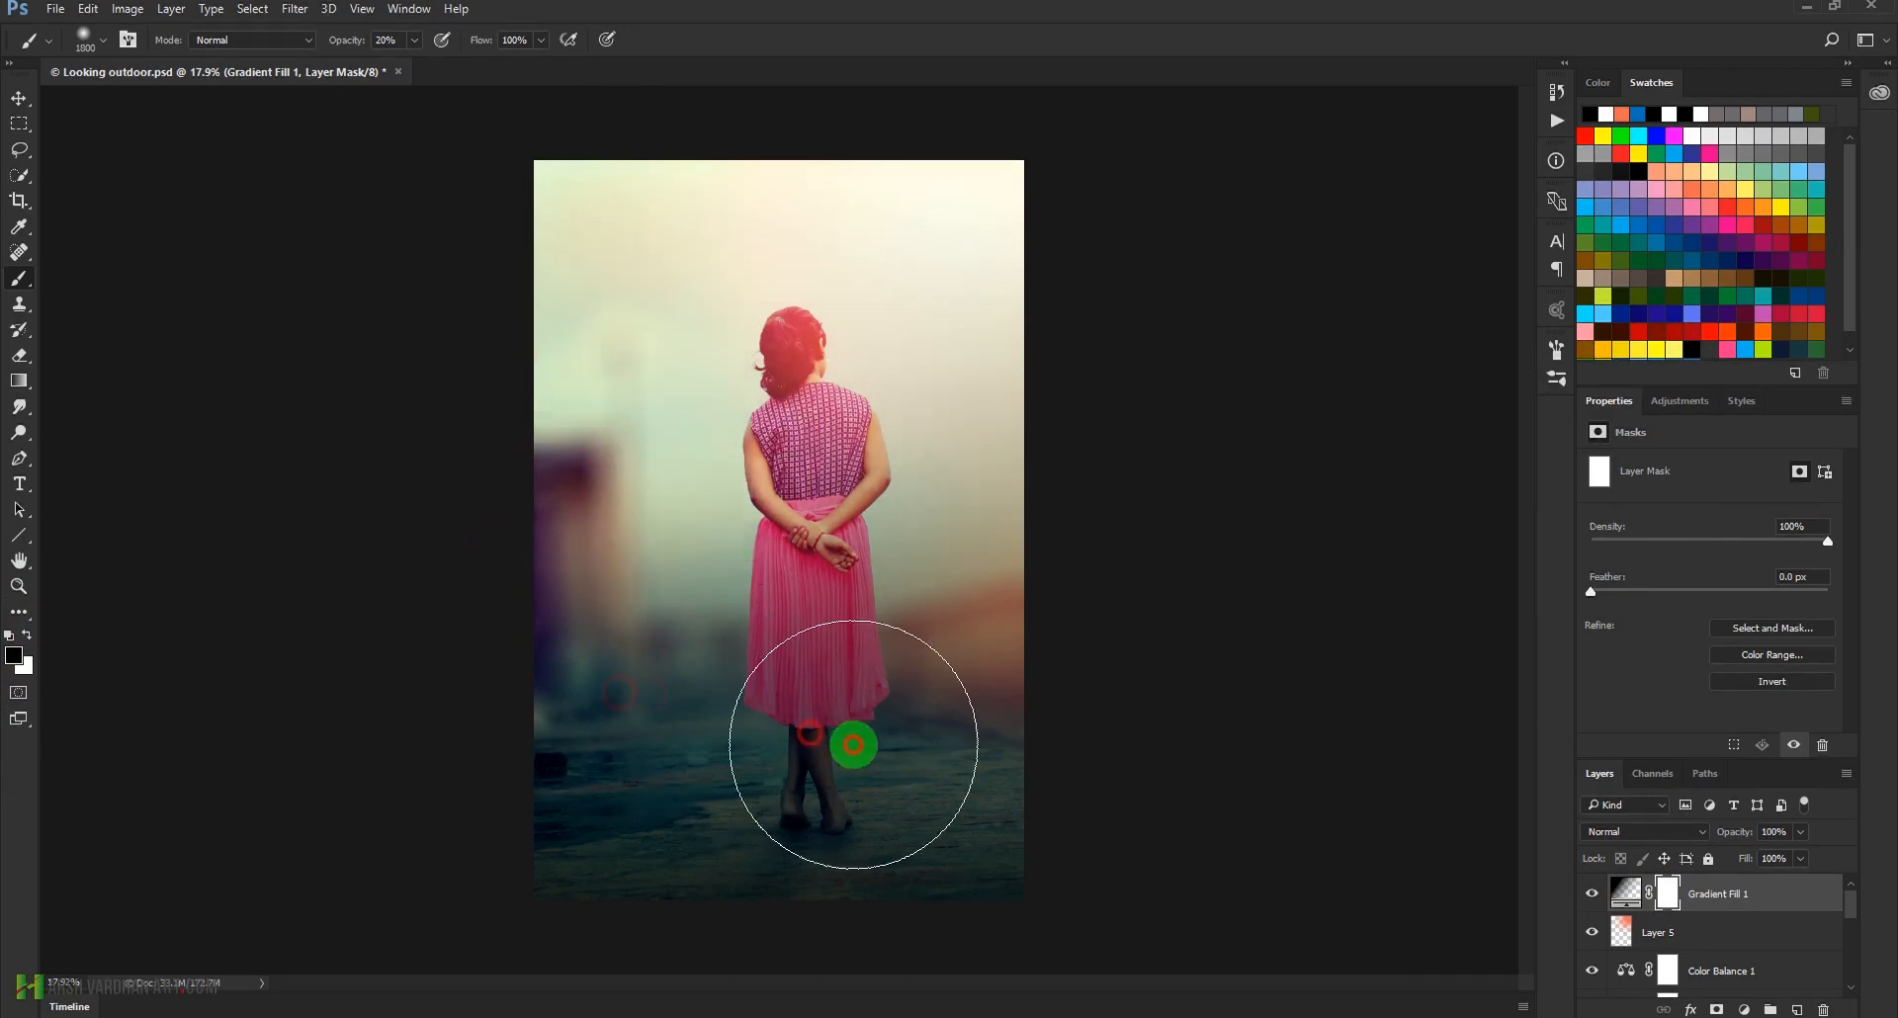
{"action": "left_click", "coordinate": [816, 740]}
{"action": "left_click", "coordinate": [785, 744]}
{"action": "left_click", "coordinate": [799, 756]}
{"action": "left_click", "coordinate": [810, 737]}
{"action": "left_click", "coordinate": [811, 710]}
{"action": "left_click", "coordinate": [825, 710]}
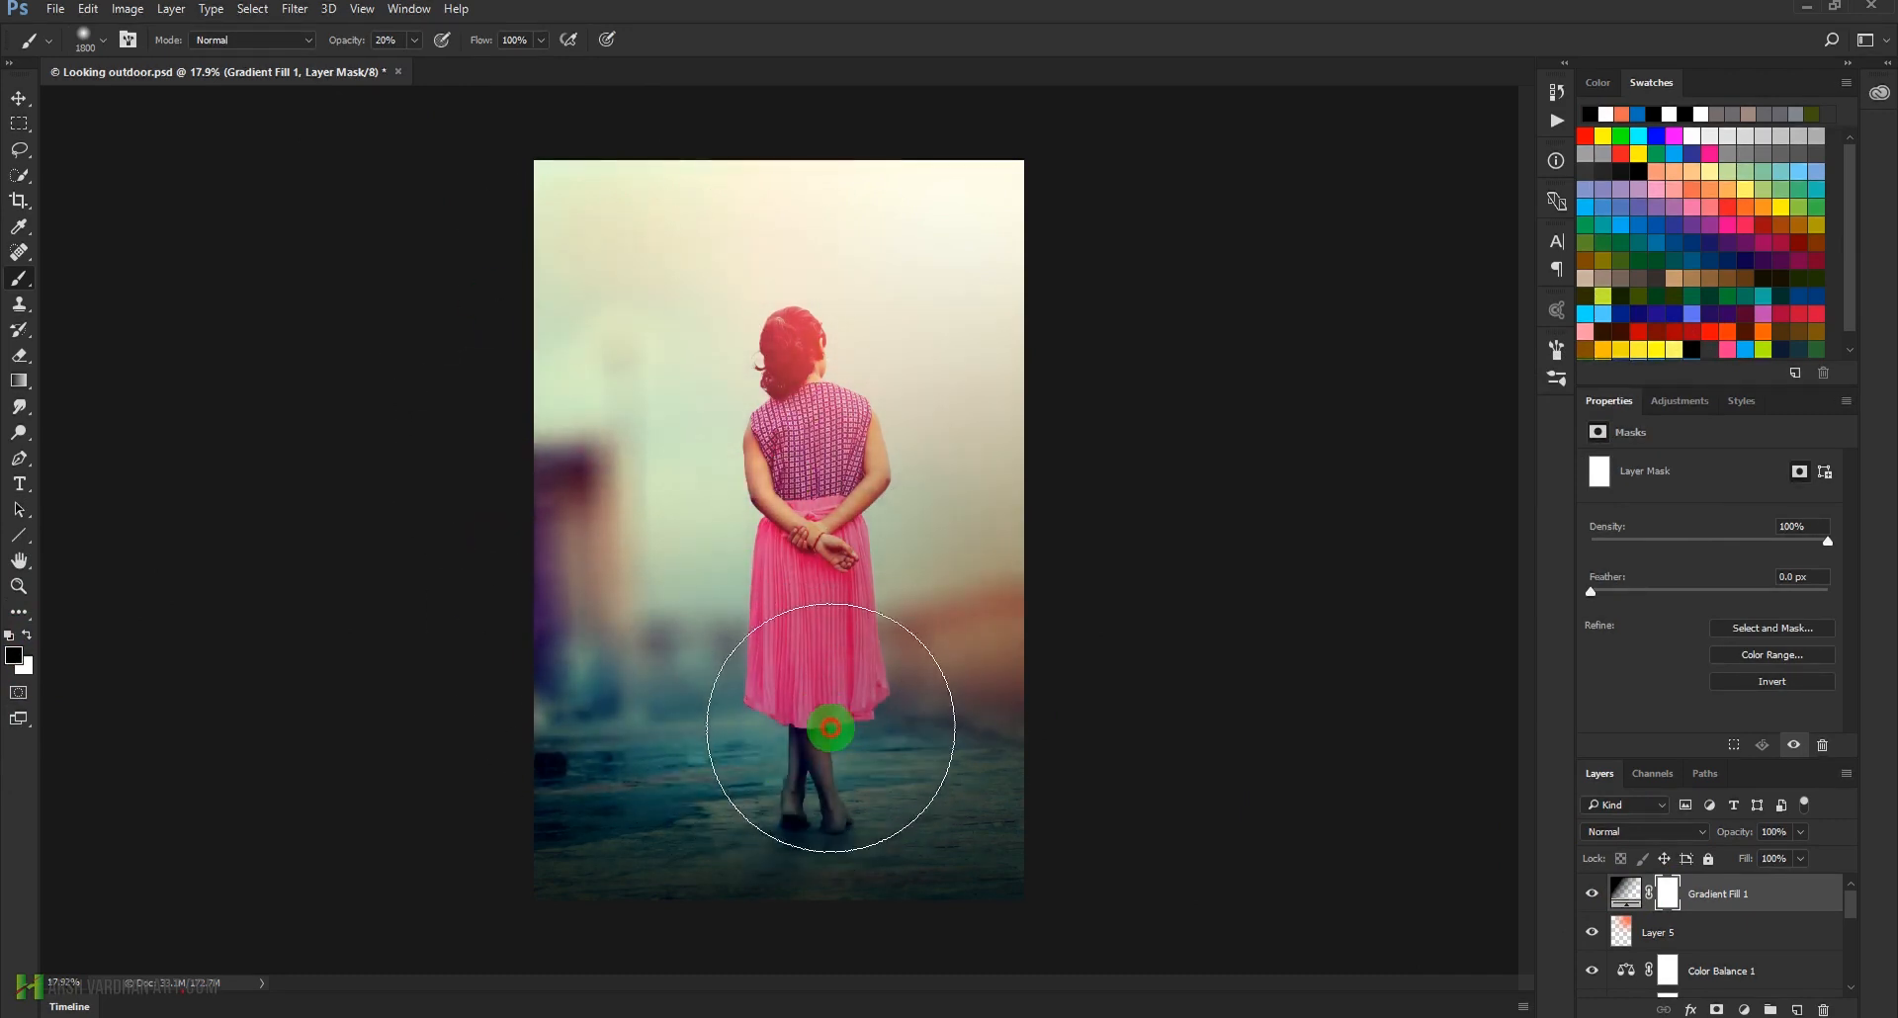
{"action": "left_click", "coordinate": [911, 458]}
{"action": "left_click", "coordinate": [948, 225]}
{"action": "left_click", "coordinate": [626, 277]}
{"action": "left_click", "coordinate": [593, 362]}
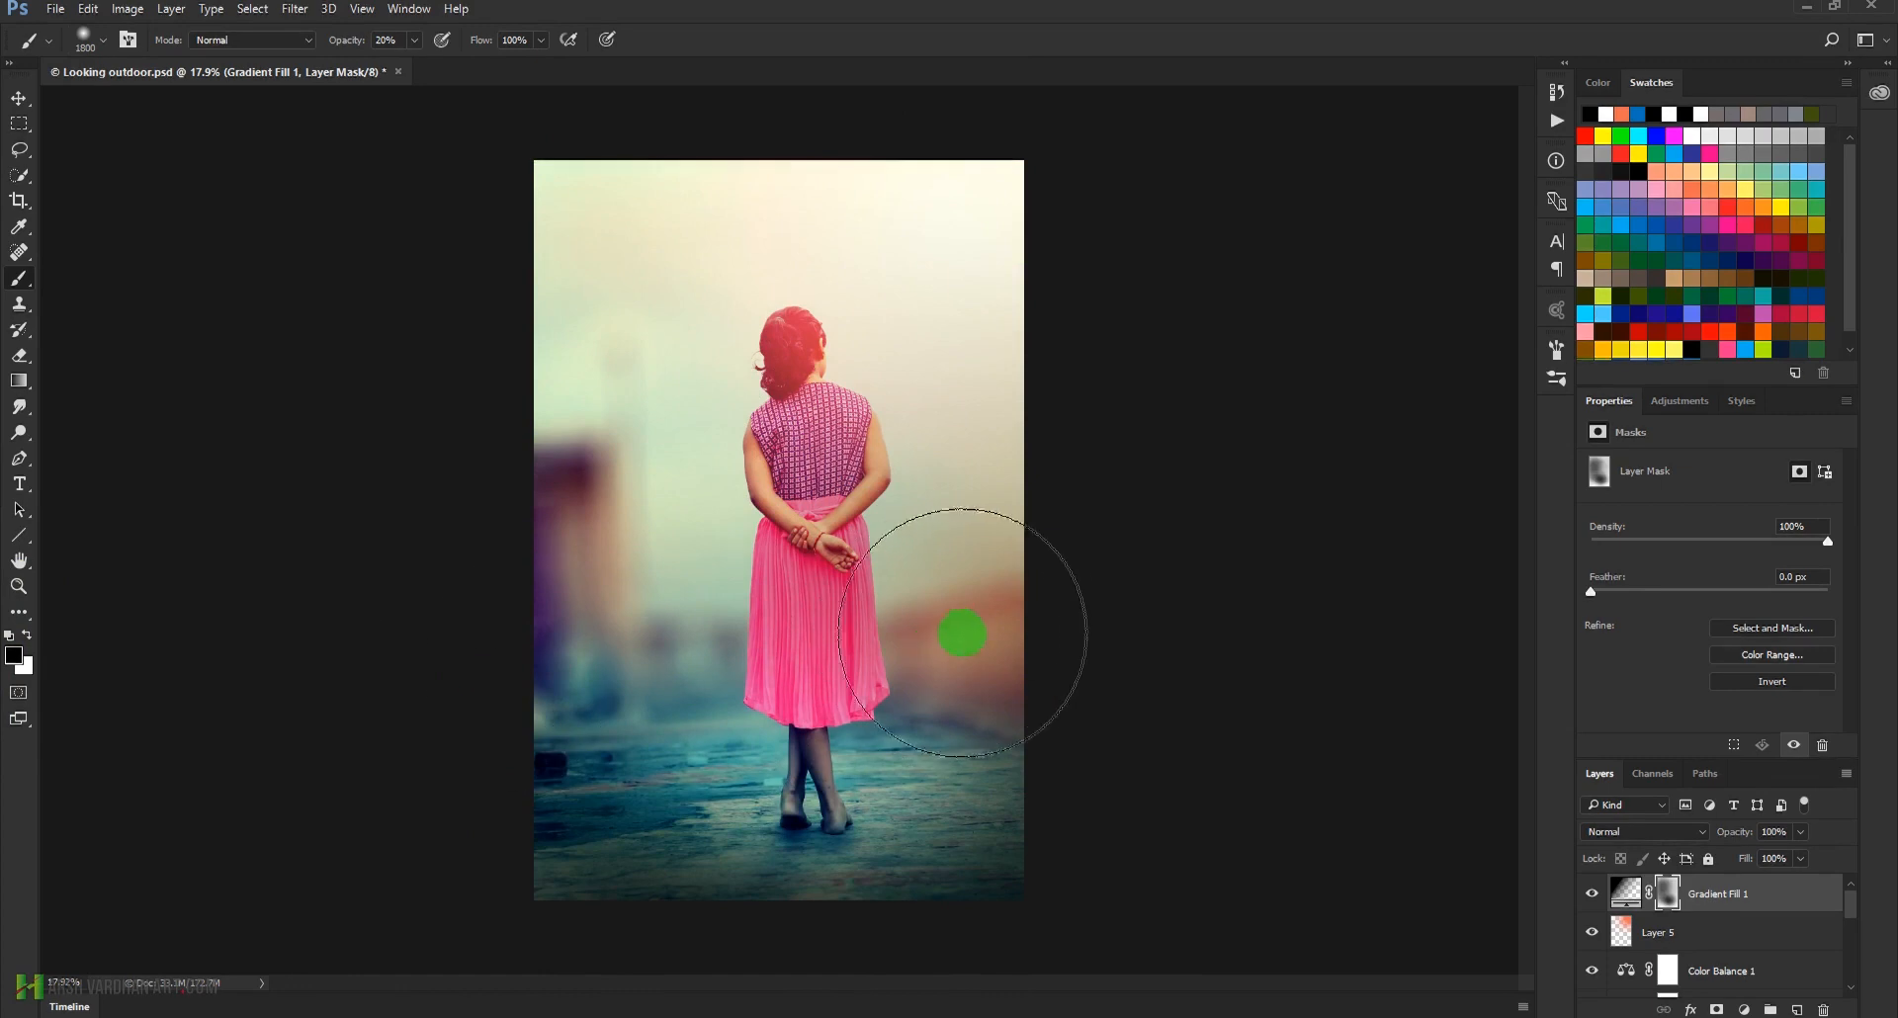
{"action": "left_click", "coordinate": [996, 626]}
{"action": "left_click", "coordinate": [661, 213]}
{"action": "left_click", "coordinate": [780, 199]}
{"action": "left_click", "coordinate": [469, 211]}
{"action": "left_click", "coordinate": [840, 322]}
{"action": "left_click", "coordinate": [882, 547]}
{"action": "left_click", "coordinate": [1593, 895]}
{"action": "left_click", "coordinate": [1593, 895]}
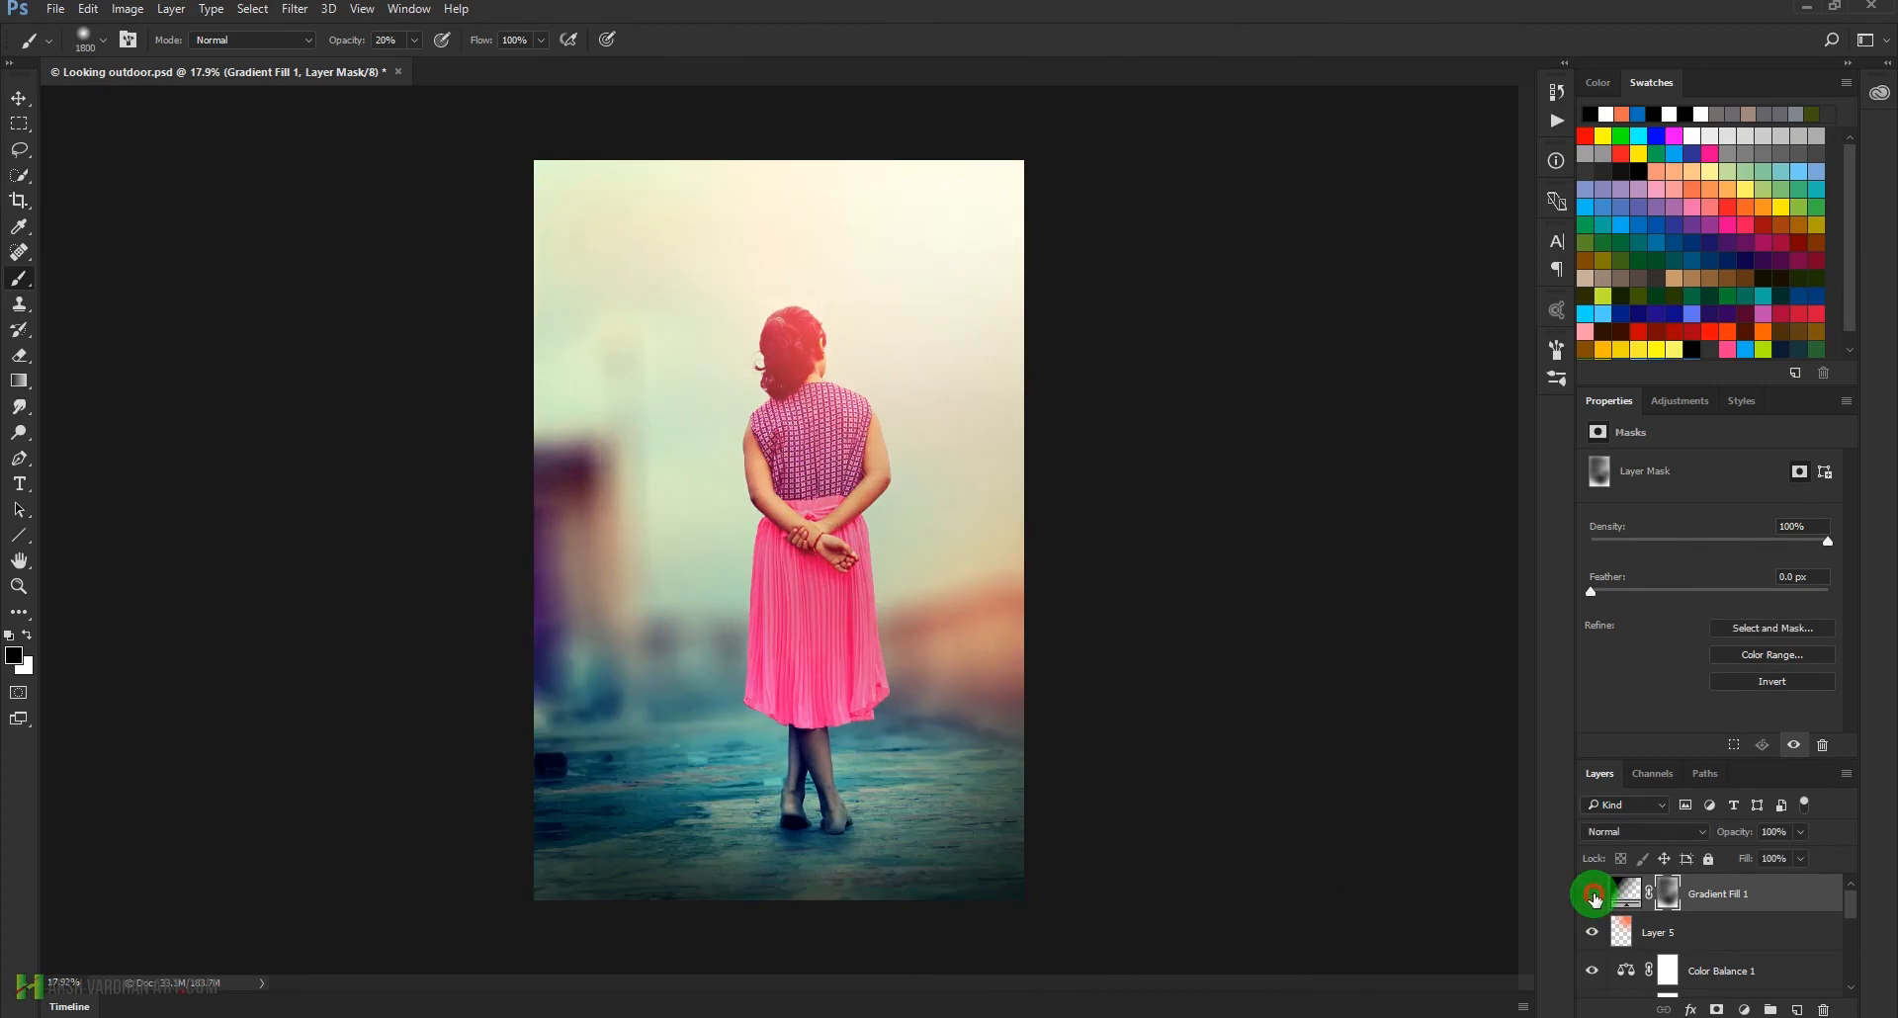
{"action": "left_click", "coordinate": [1593, 894]}
{"action": "left_click", "coordinate": [1593, 895]}
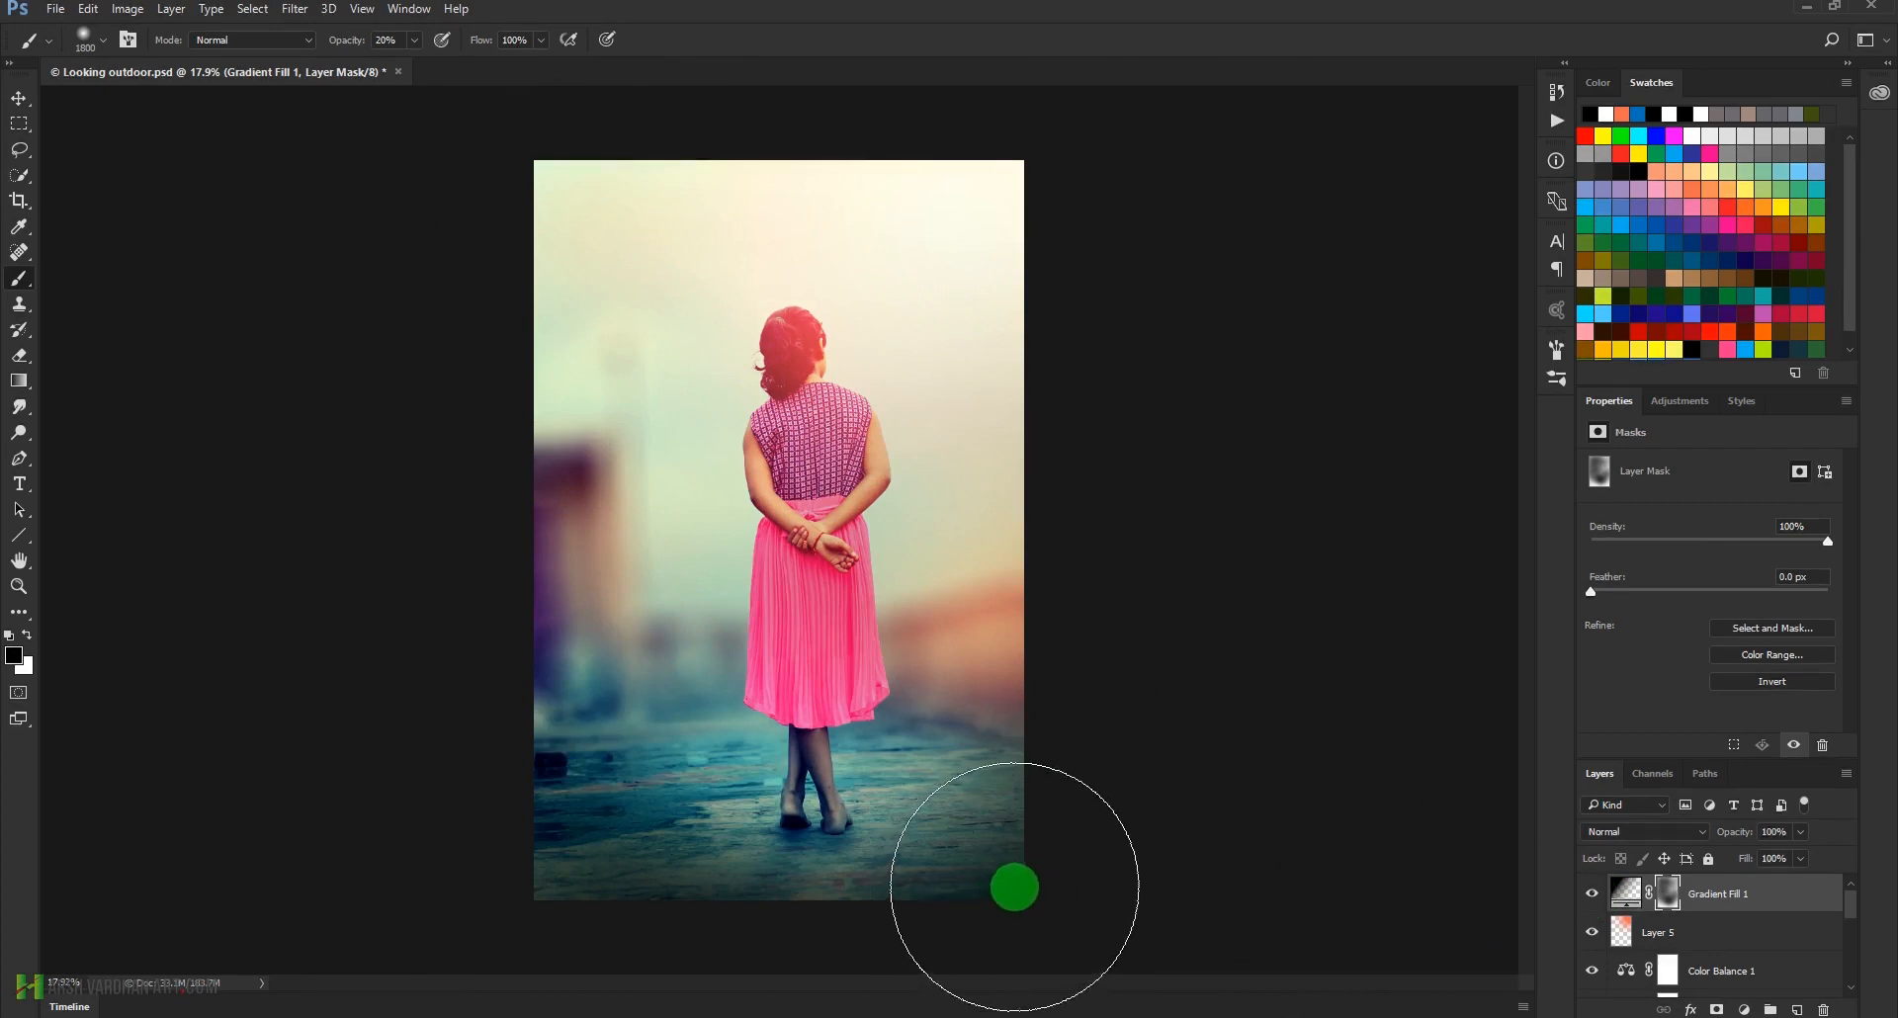
Lighten the gradient further by painting its mask at 10% brush opacity over the sky, the right side and around the girl
{"action": "key", "text": "1"}
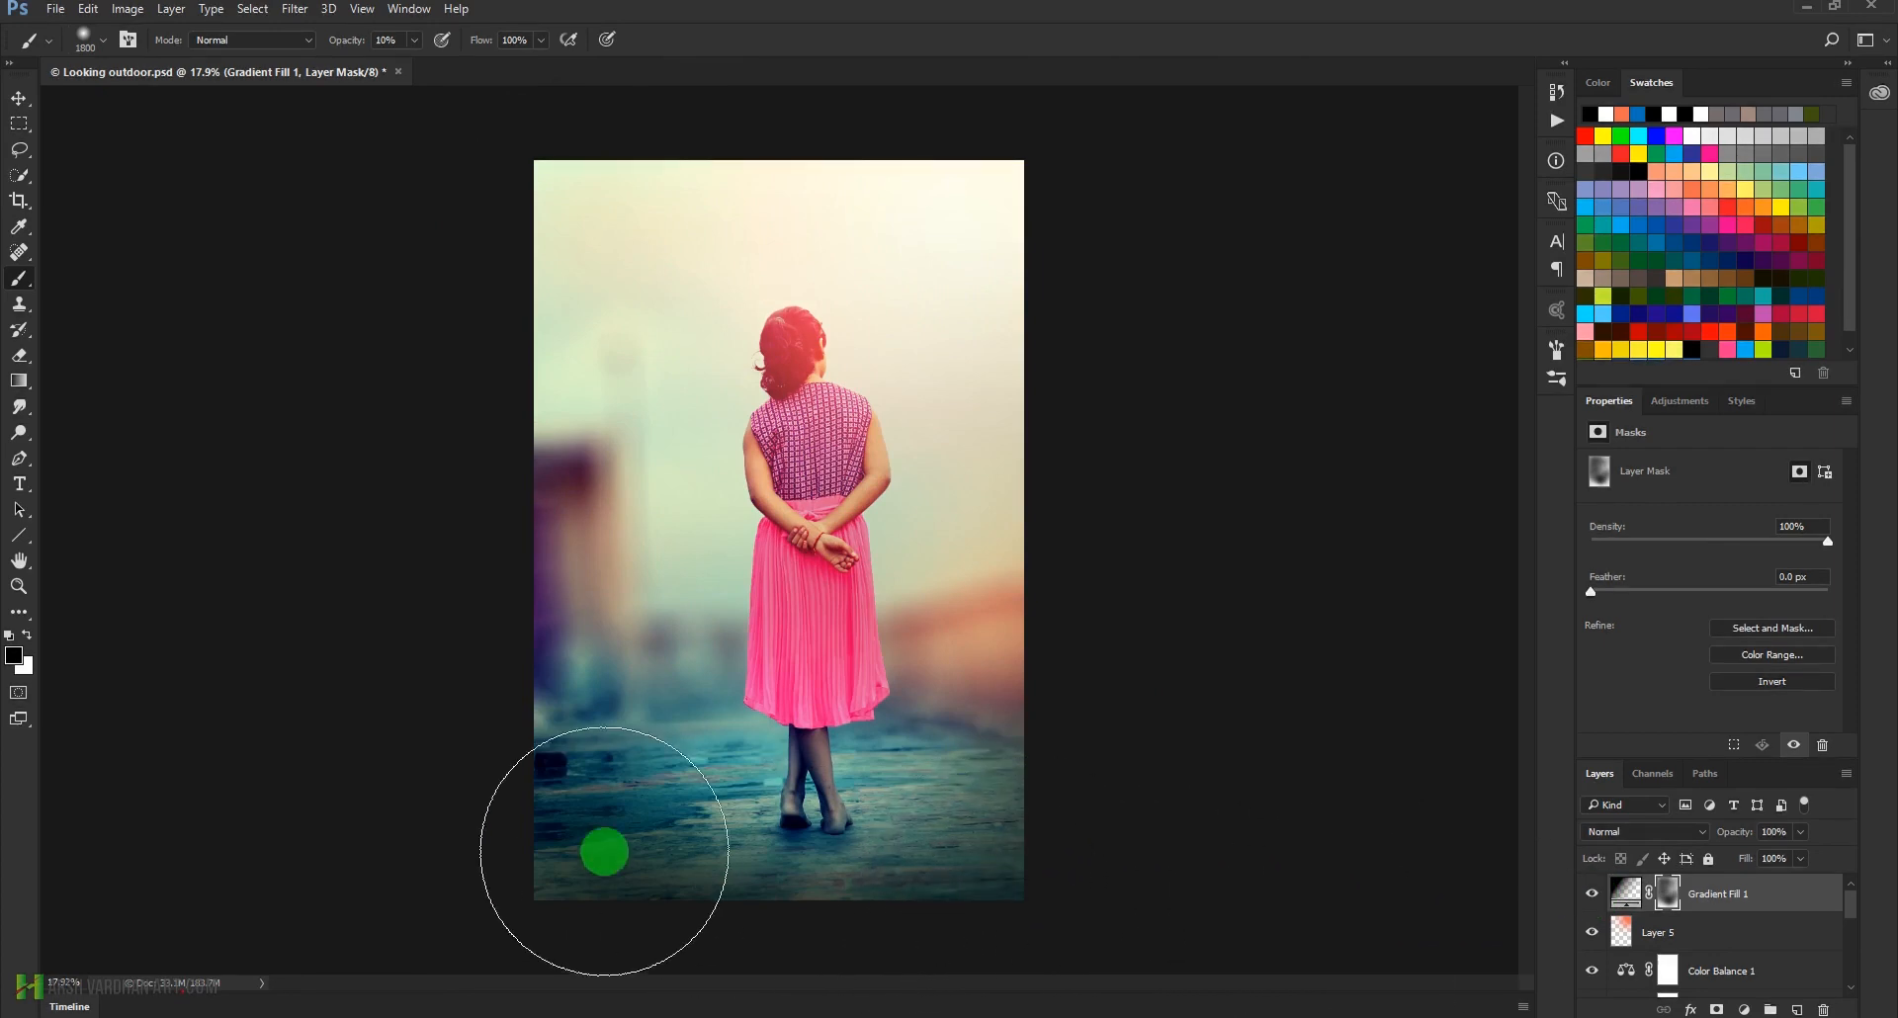
{"action": "left_click", "coordinate": [803, 290]}
{"action": "left_click", "coordinate": [580, 194]}
{"action": "left_click", "coordinate": [885, 242]}
{"action": "left_click", "coordinate": [758, 216]}
{"action": "left_click", "coordinate": [962, 292]}
{"action": "left_click", "coordinate": [983, 428]}
{"action": "left_click", "coordinate": [1004, 492]}
{"action": "left_click", "coordinate": [1116, 562]}
{"action": "left_click", "coordinate": [1099, 574]}
{"action": "left_click", "coordinate": [1088, 605]}
{"action": "left_click", "coordinate": [1094, 674]}
{"action": "left_click", "coordinate": [932, 589]}
{"action": "left_click", "coordinate": [712, 425]}
{"action": "left_click", "coordinate": [752, 378]}
{"action": "left_click", "coordinate": [738, 340]}
{"action": "left_click", "coordinate": [695, 557]}
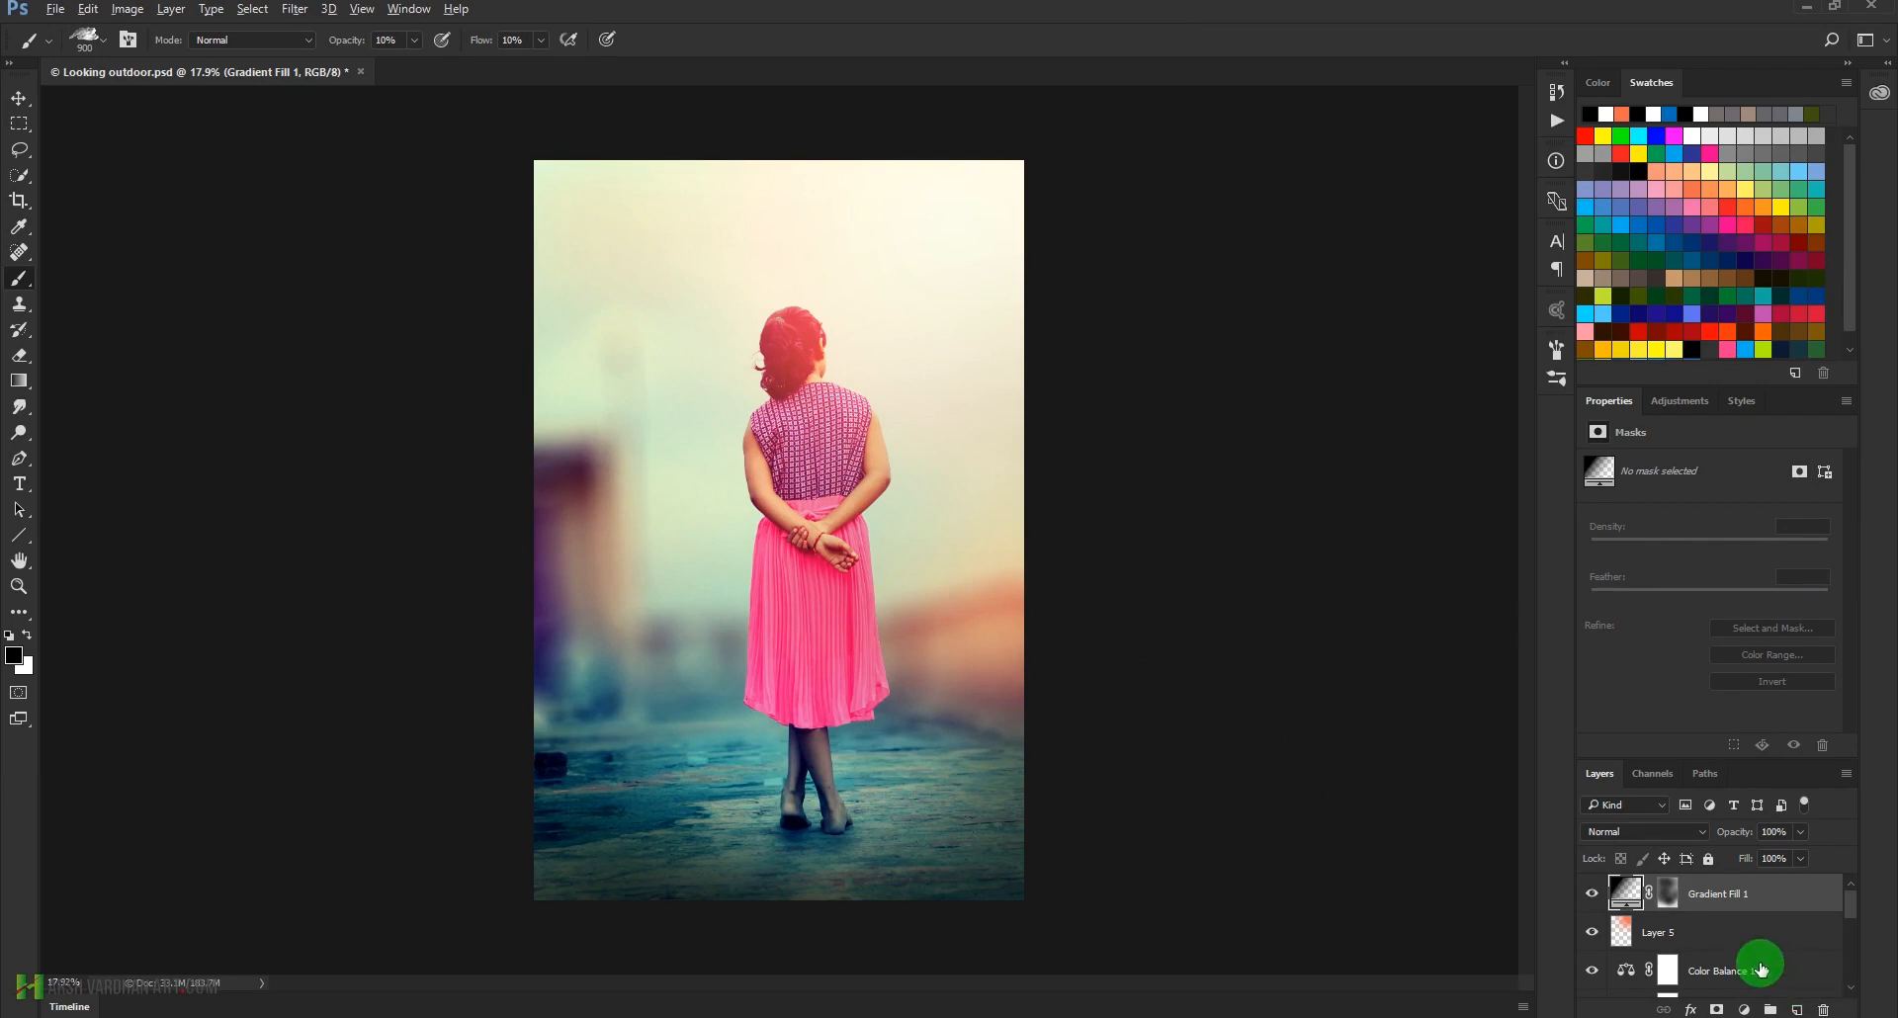
Stamp all visible layers into a new layer and apply the High Pass filter with a 1.3 pixel radius
{"action": "key", "text": "ctrl+shift+alt+e"}
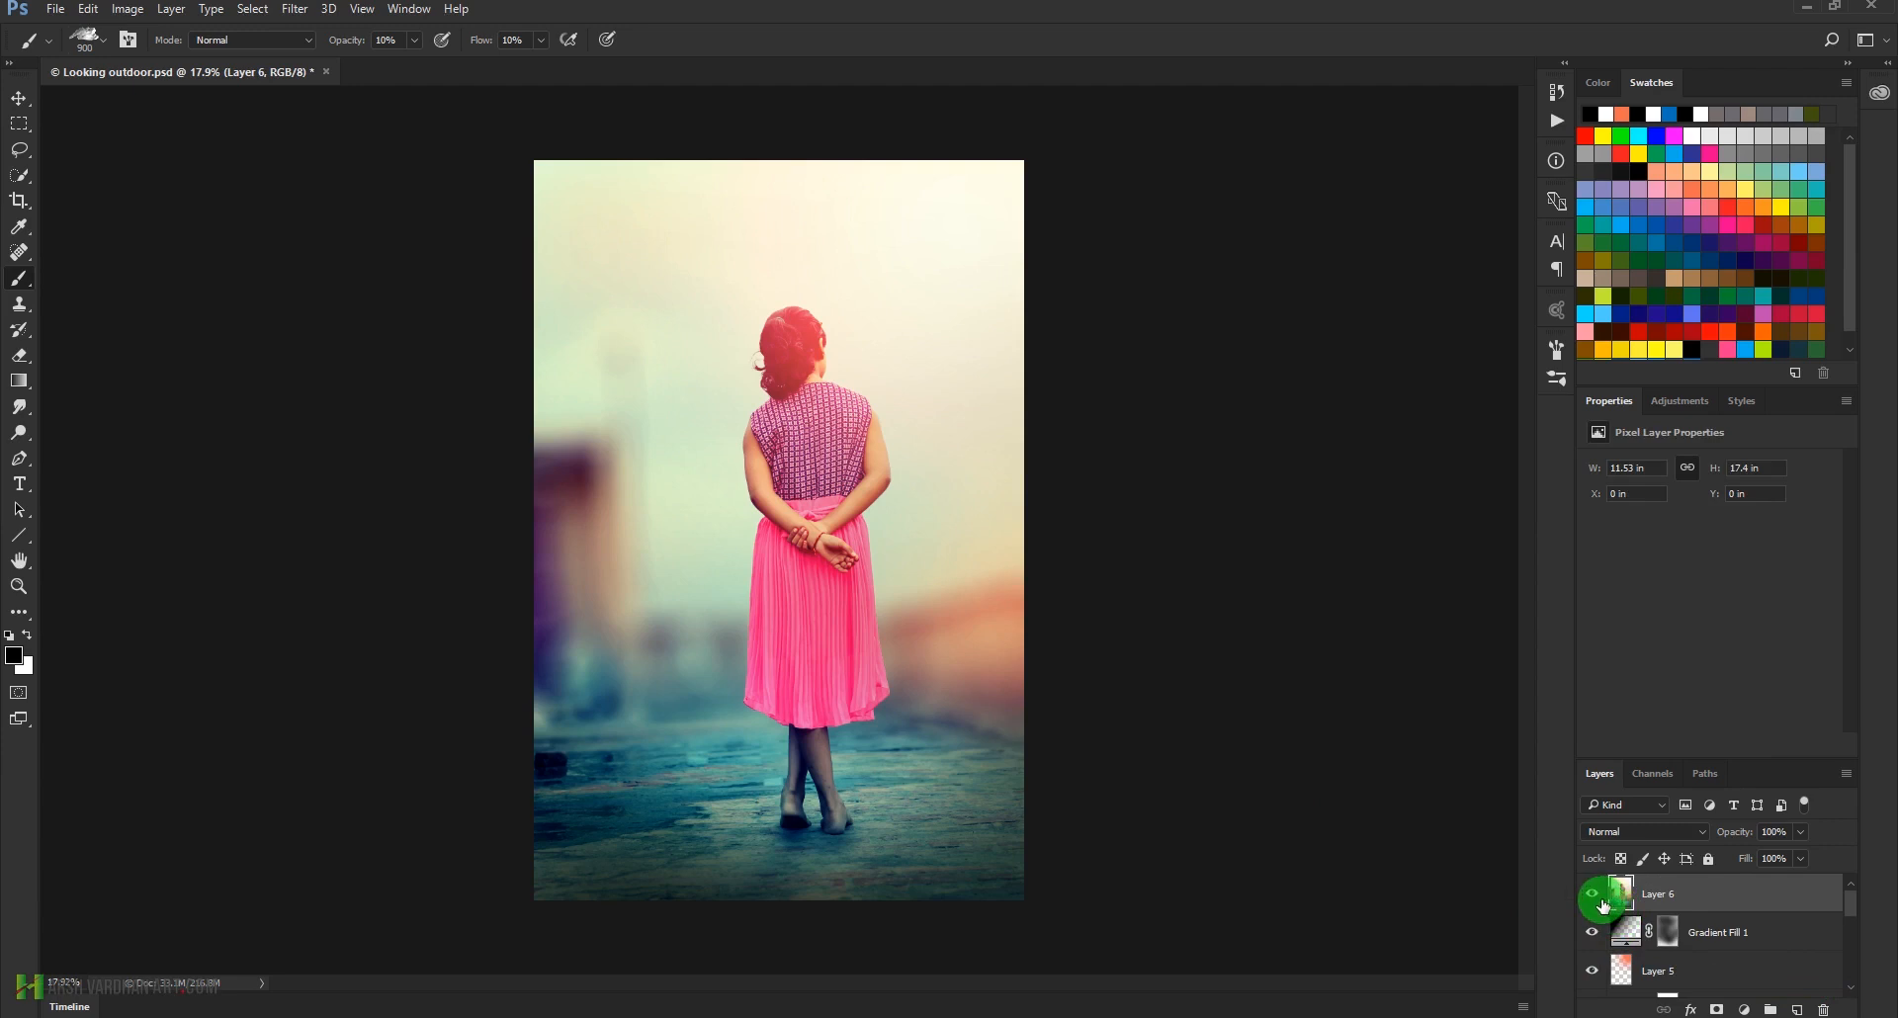
{"action": "left_click", "coordinate": [295, 8]}
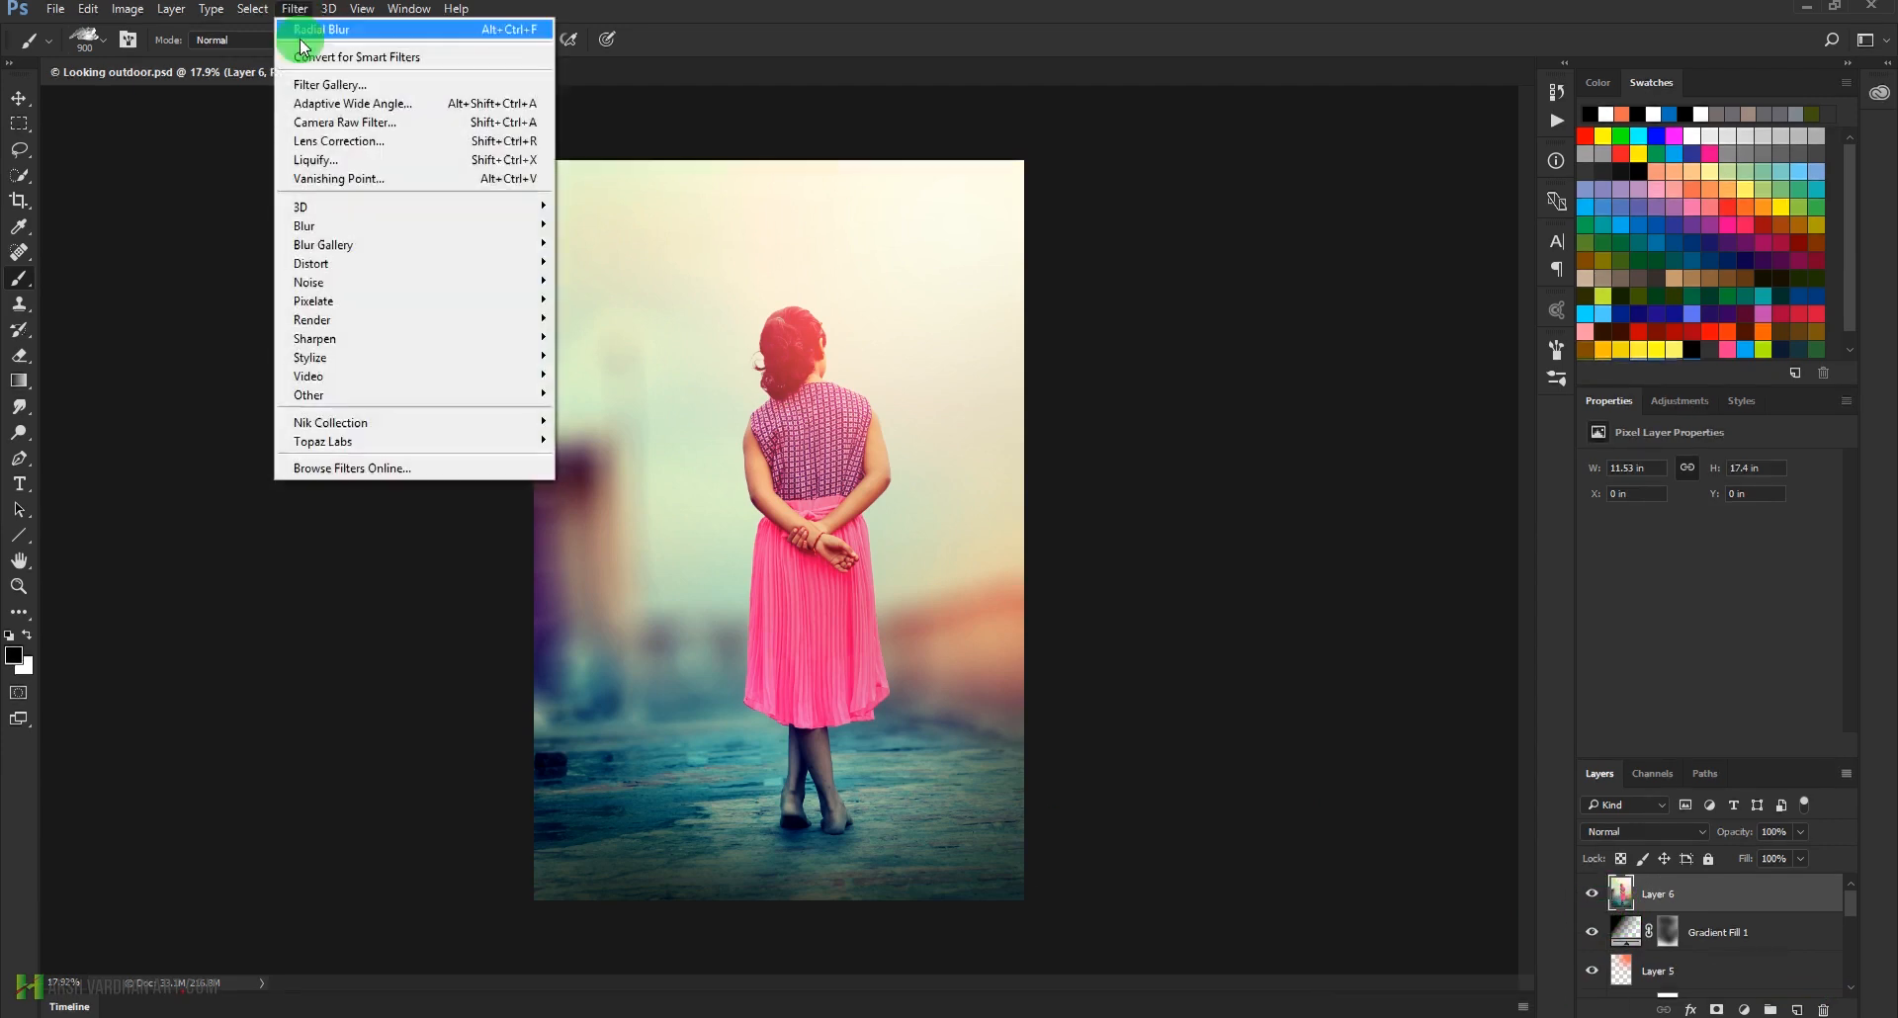
{"action": "mouse_move", "coordinate": [365, 379]}
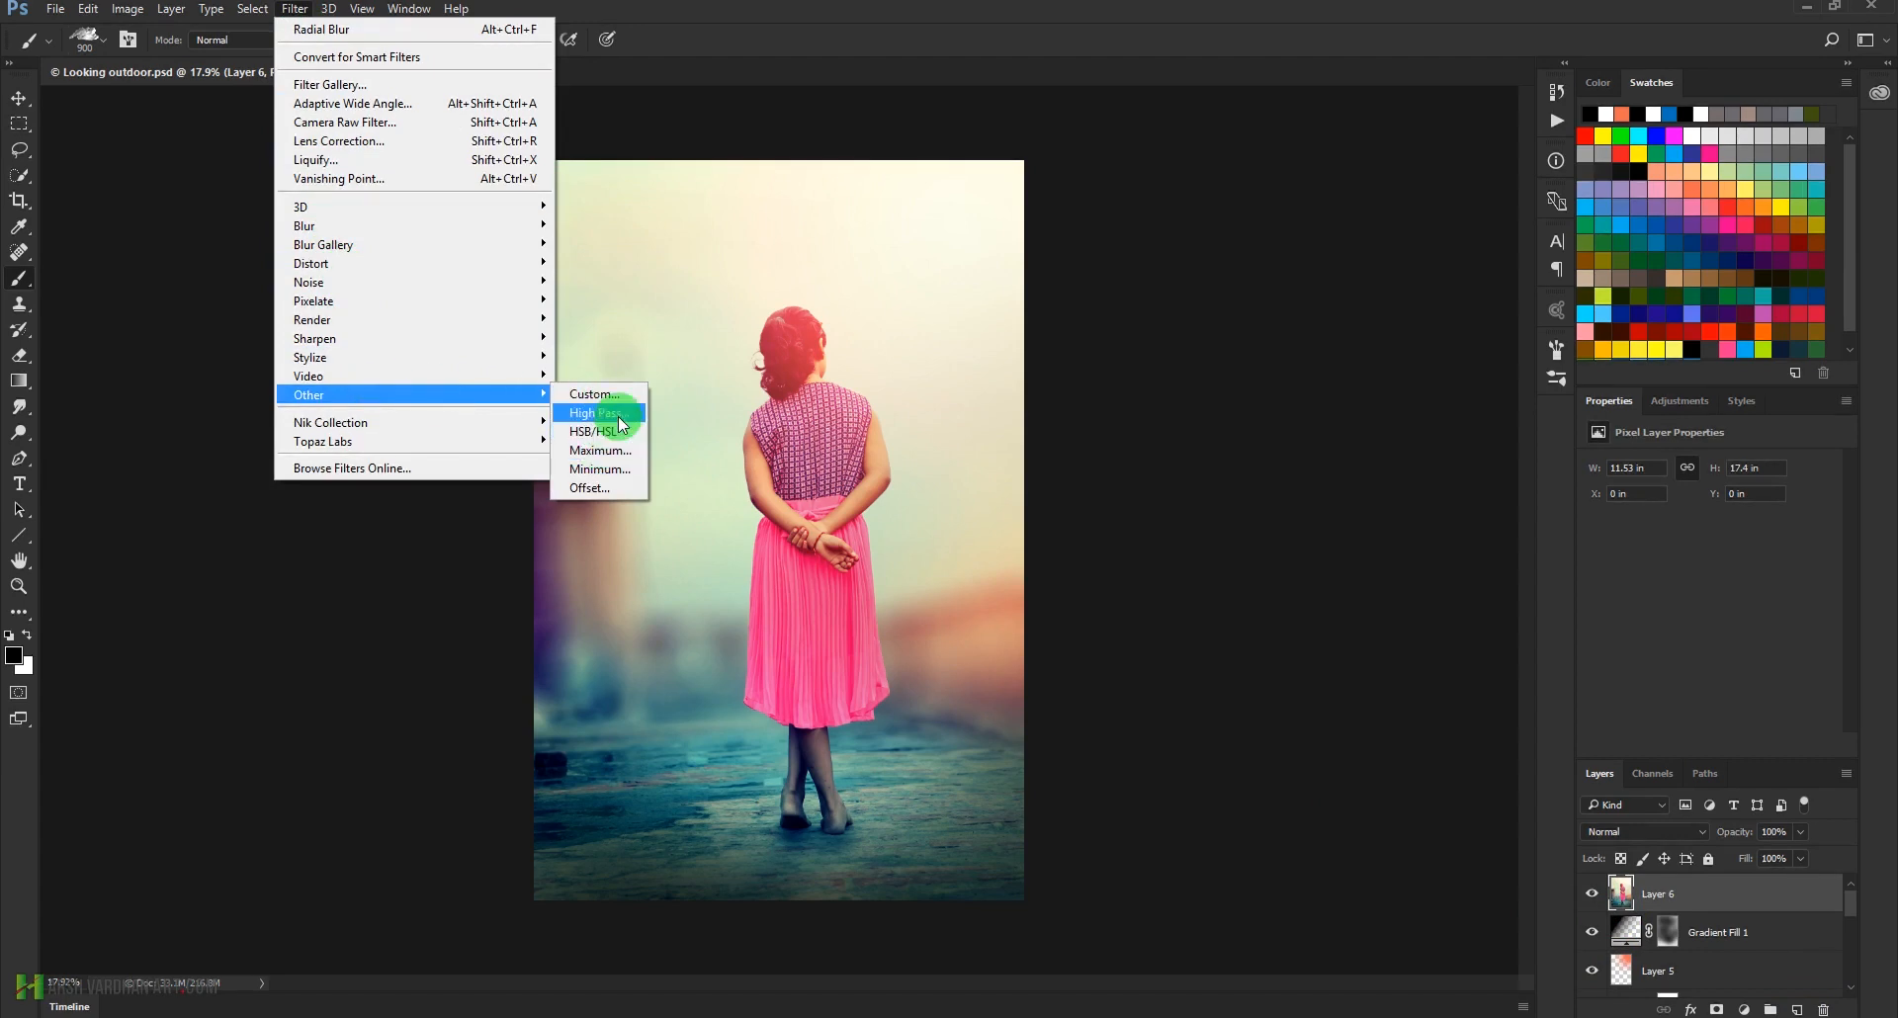
{"action": "left_click", "coordinate": [597, 414]}
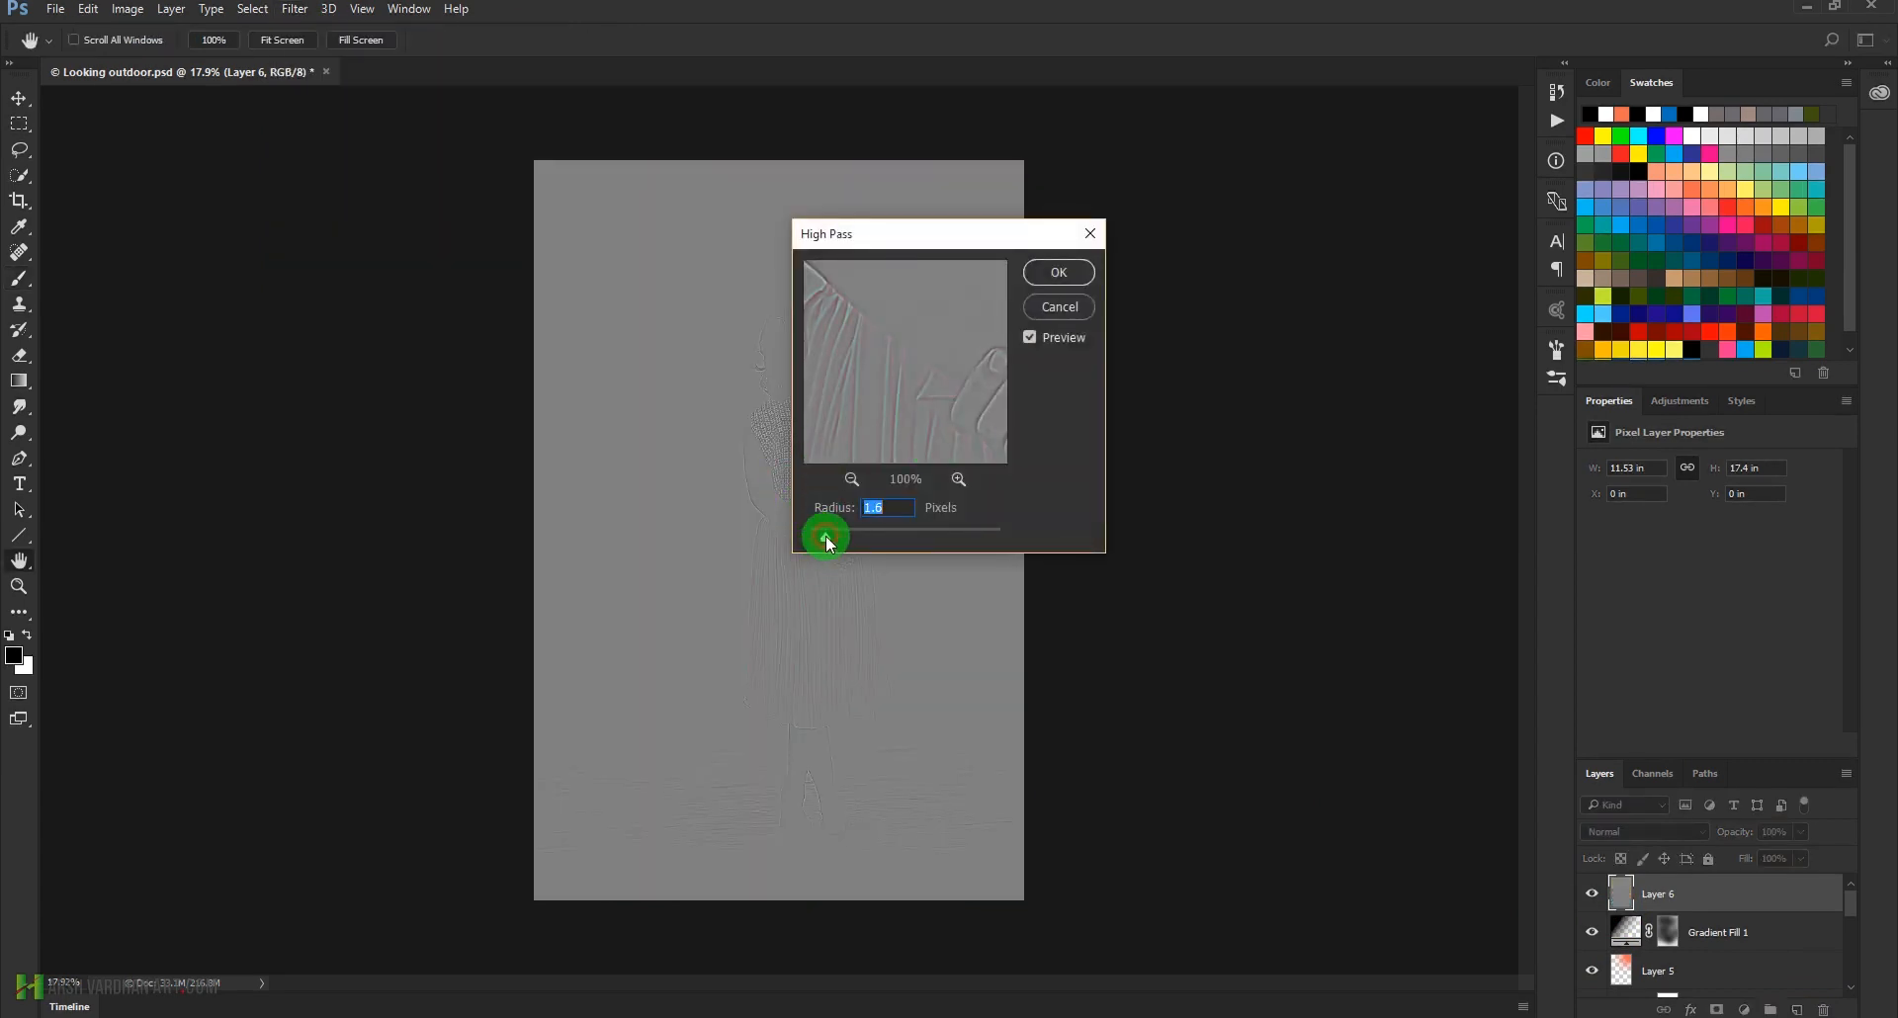
{"action": "left_click", "coordinate": [862, 478]}
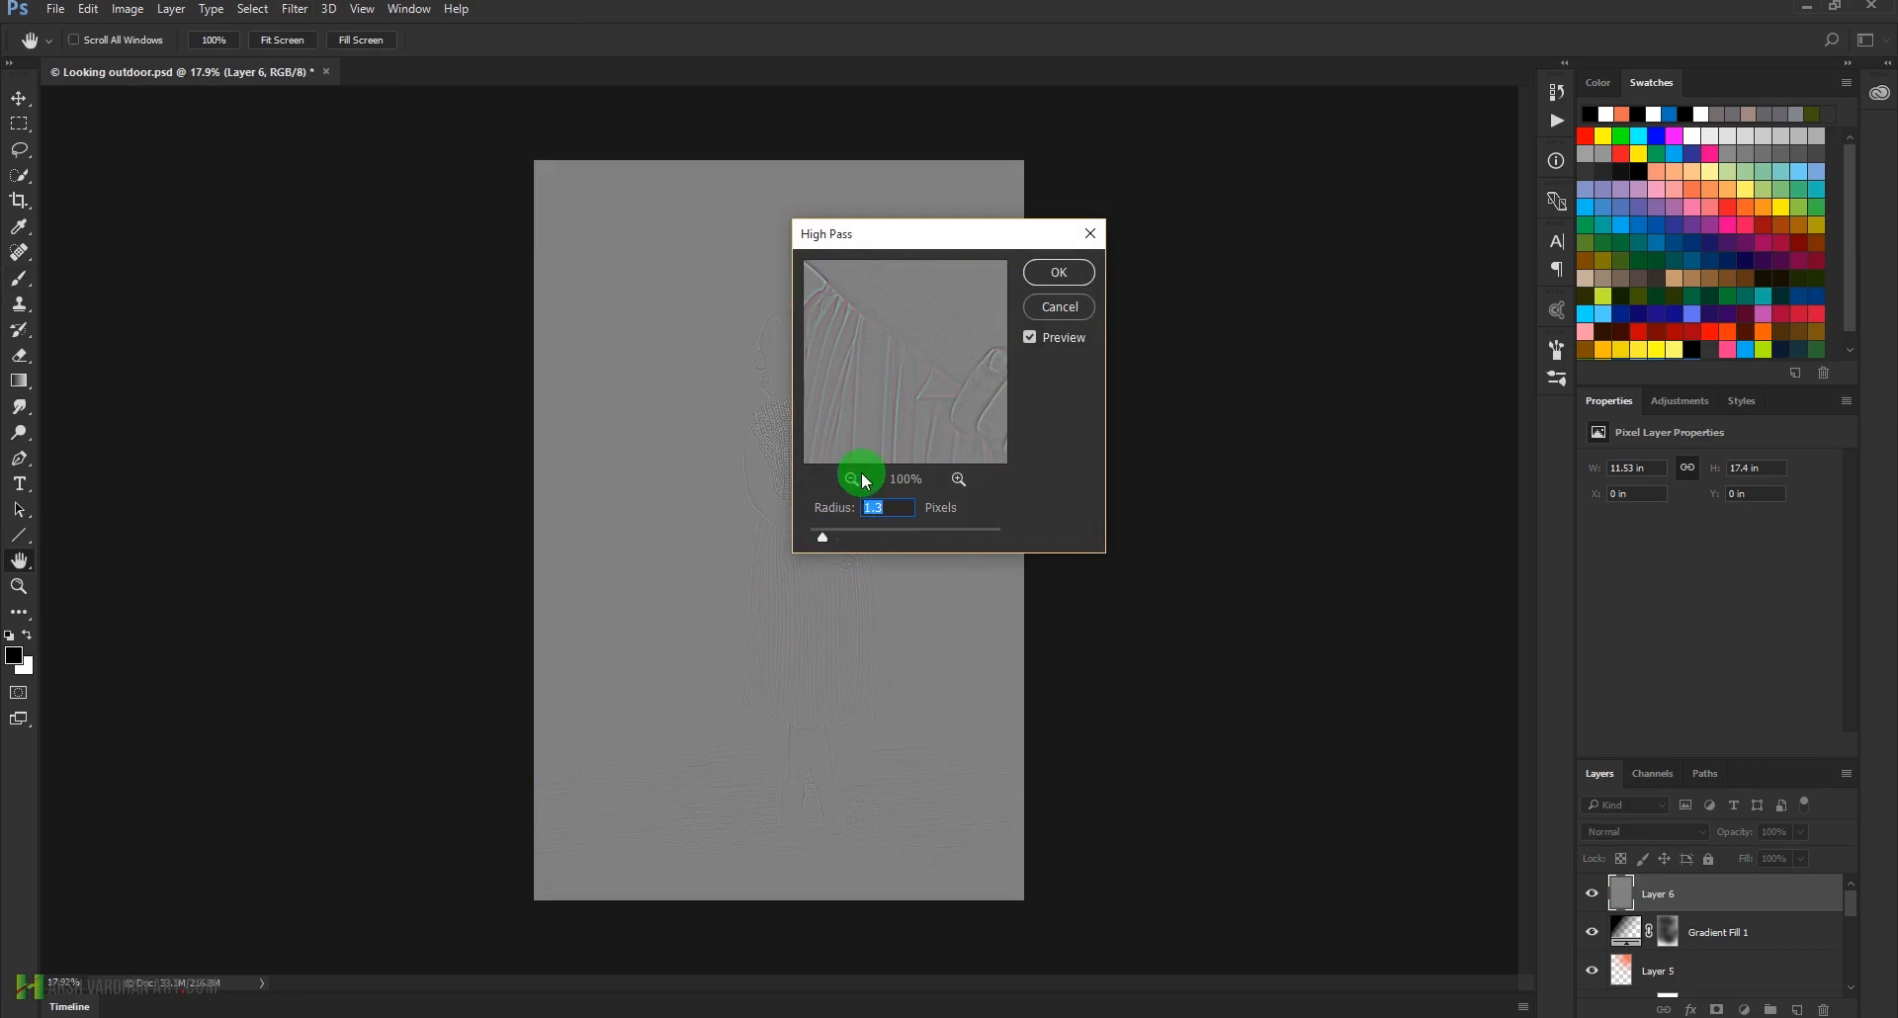
{"action": "left_click", "coordinate": [1058, 274]}
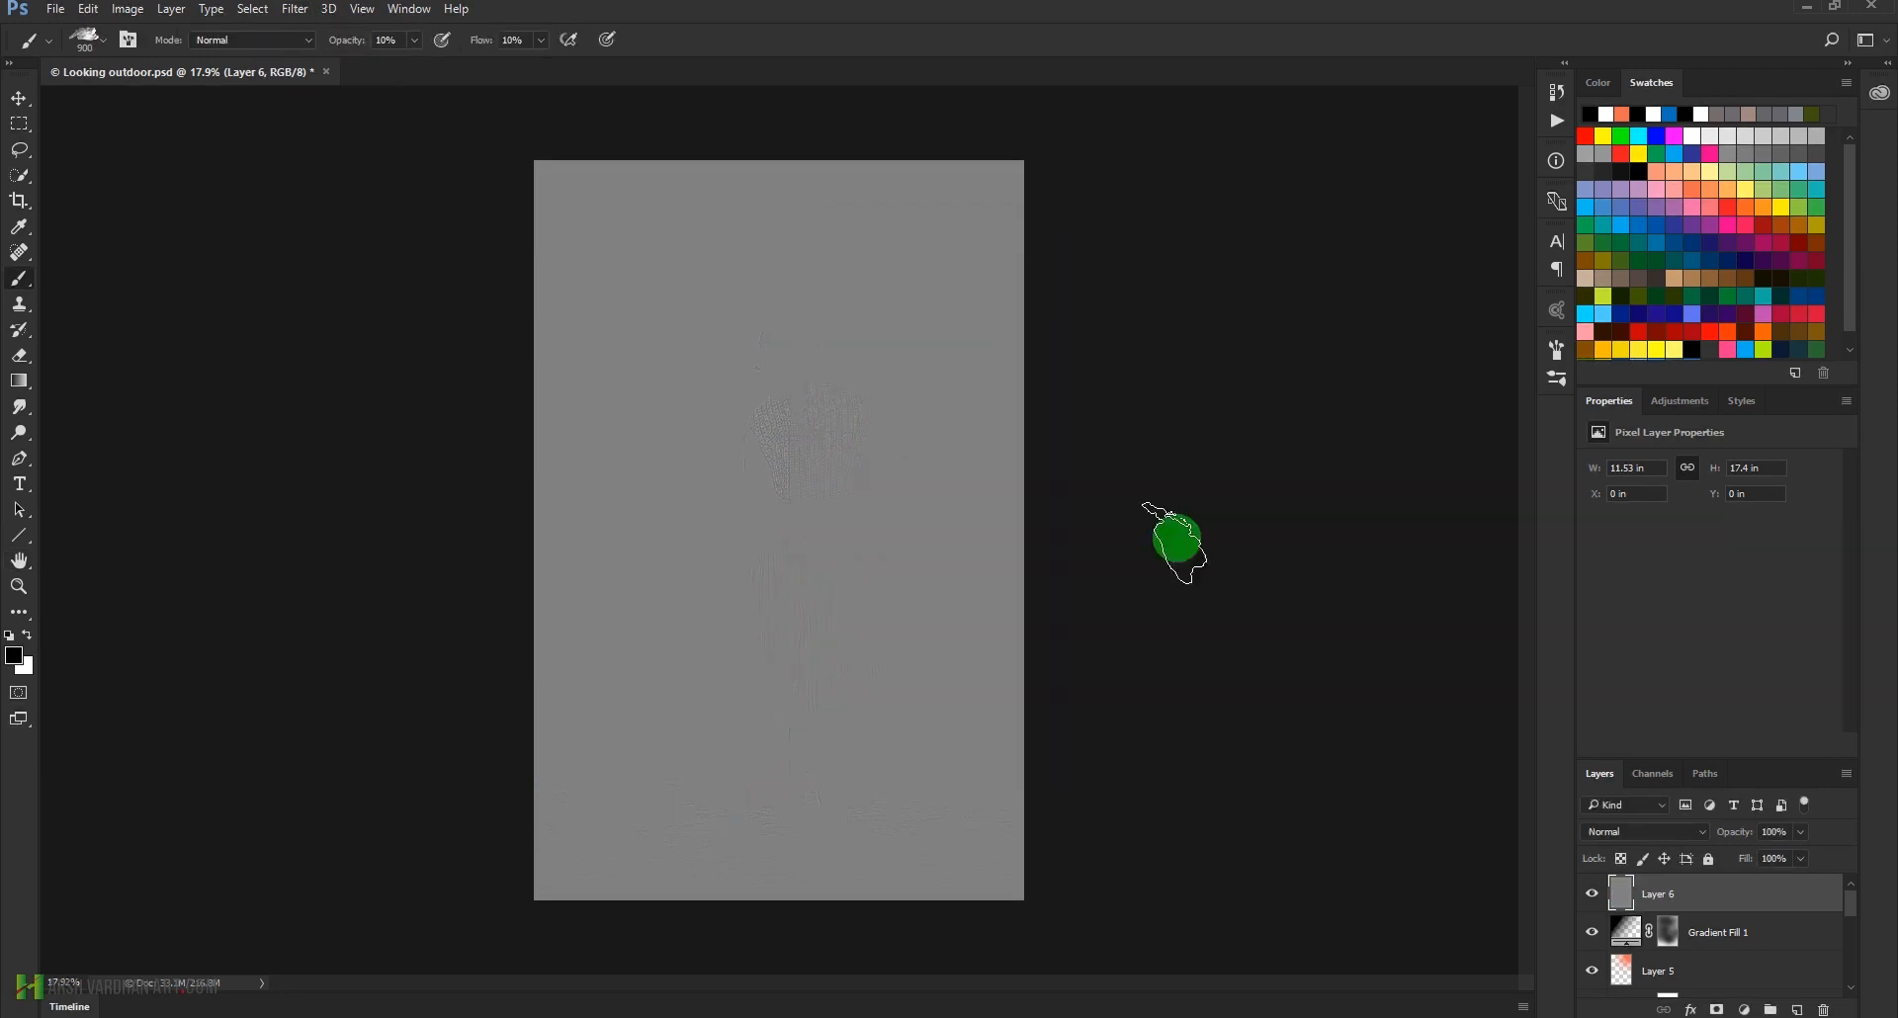
Set Layer 6's blend mode to Linear Light and inspect the sharpening on the girl's blouse and hair up close
{"action": "left_click", "coordinate": [1686, 836]}
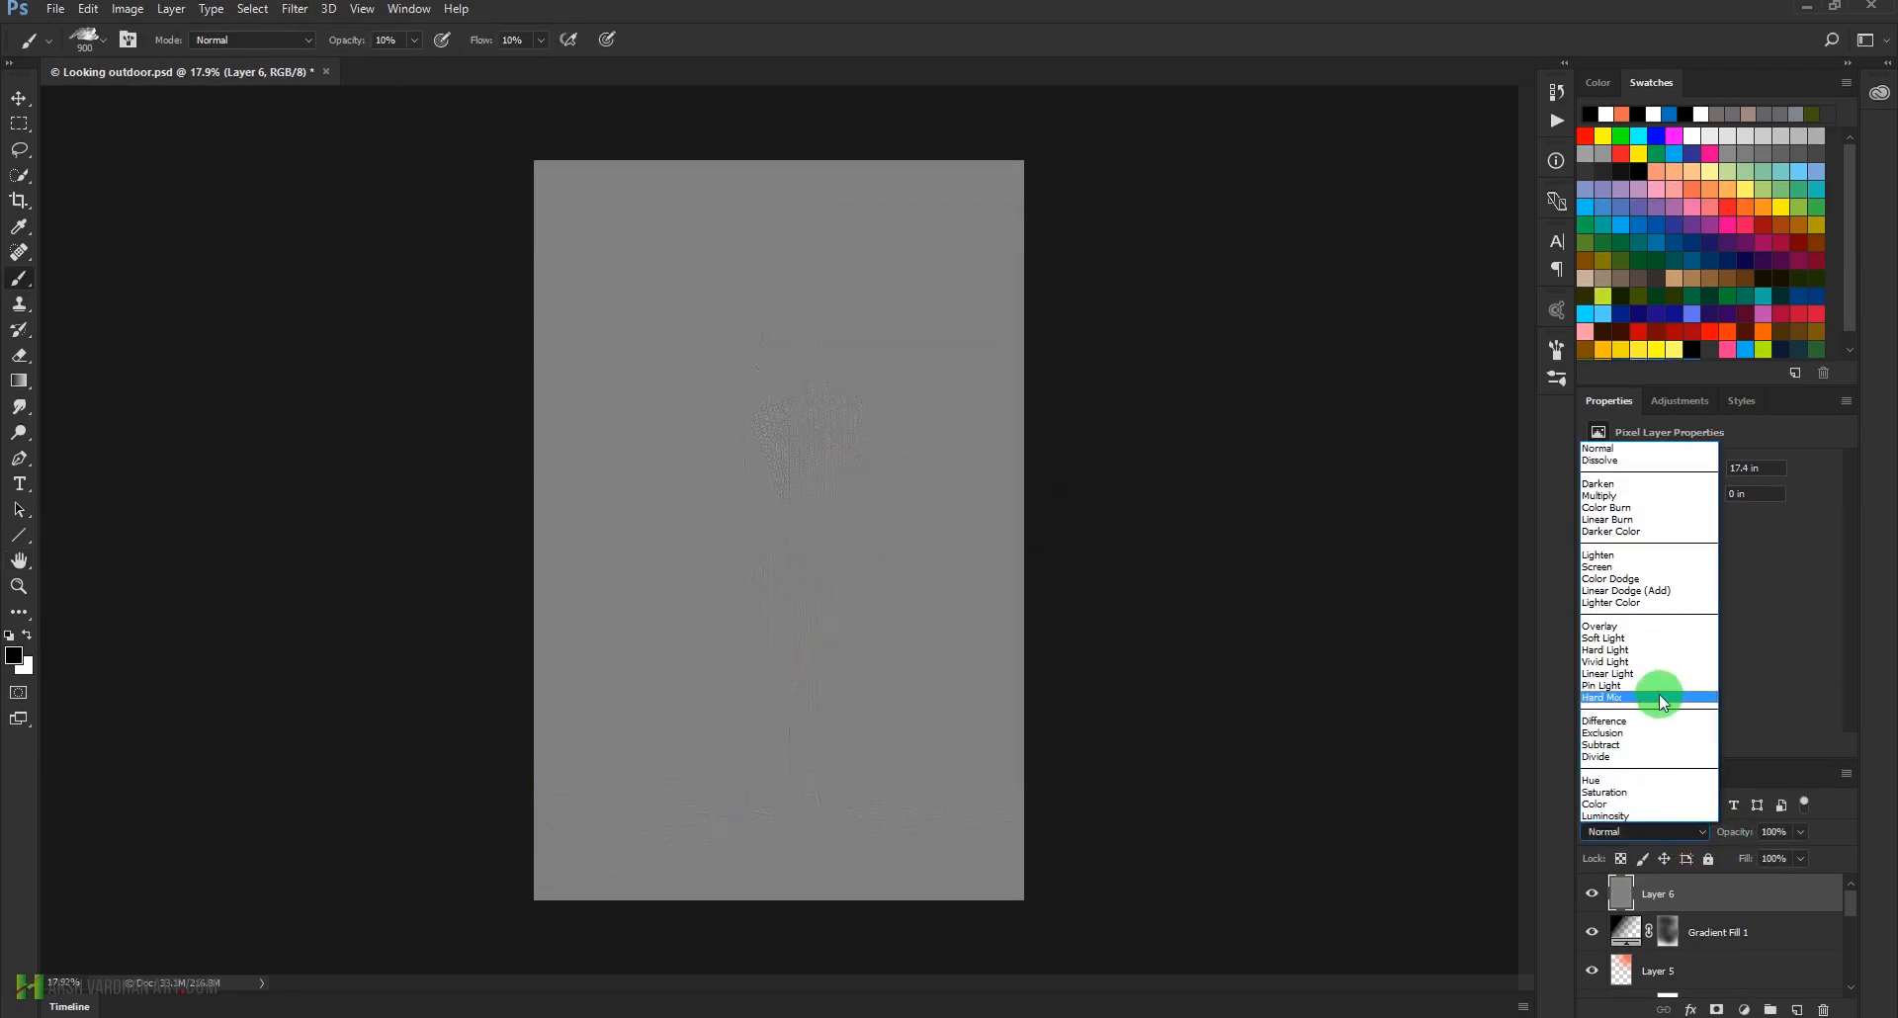
{"action": "left_click", "coordinate": [1645, 673]}
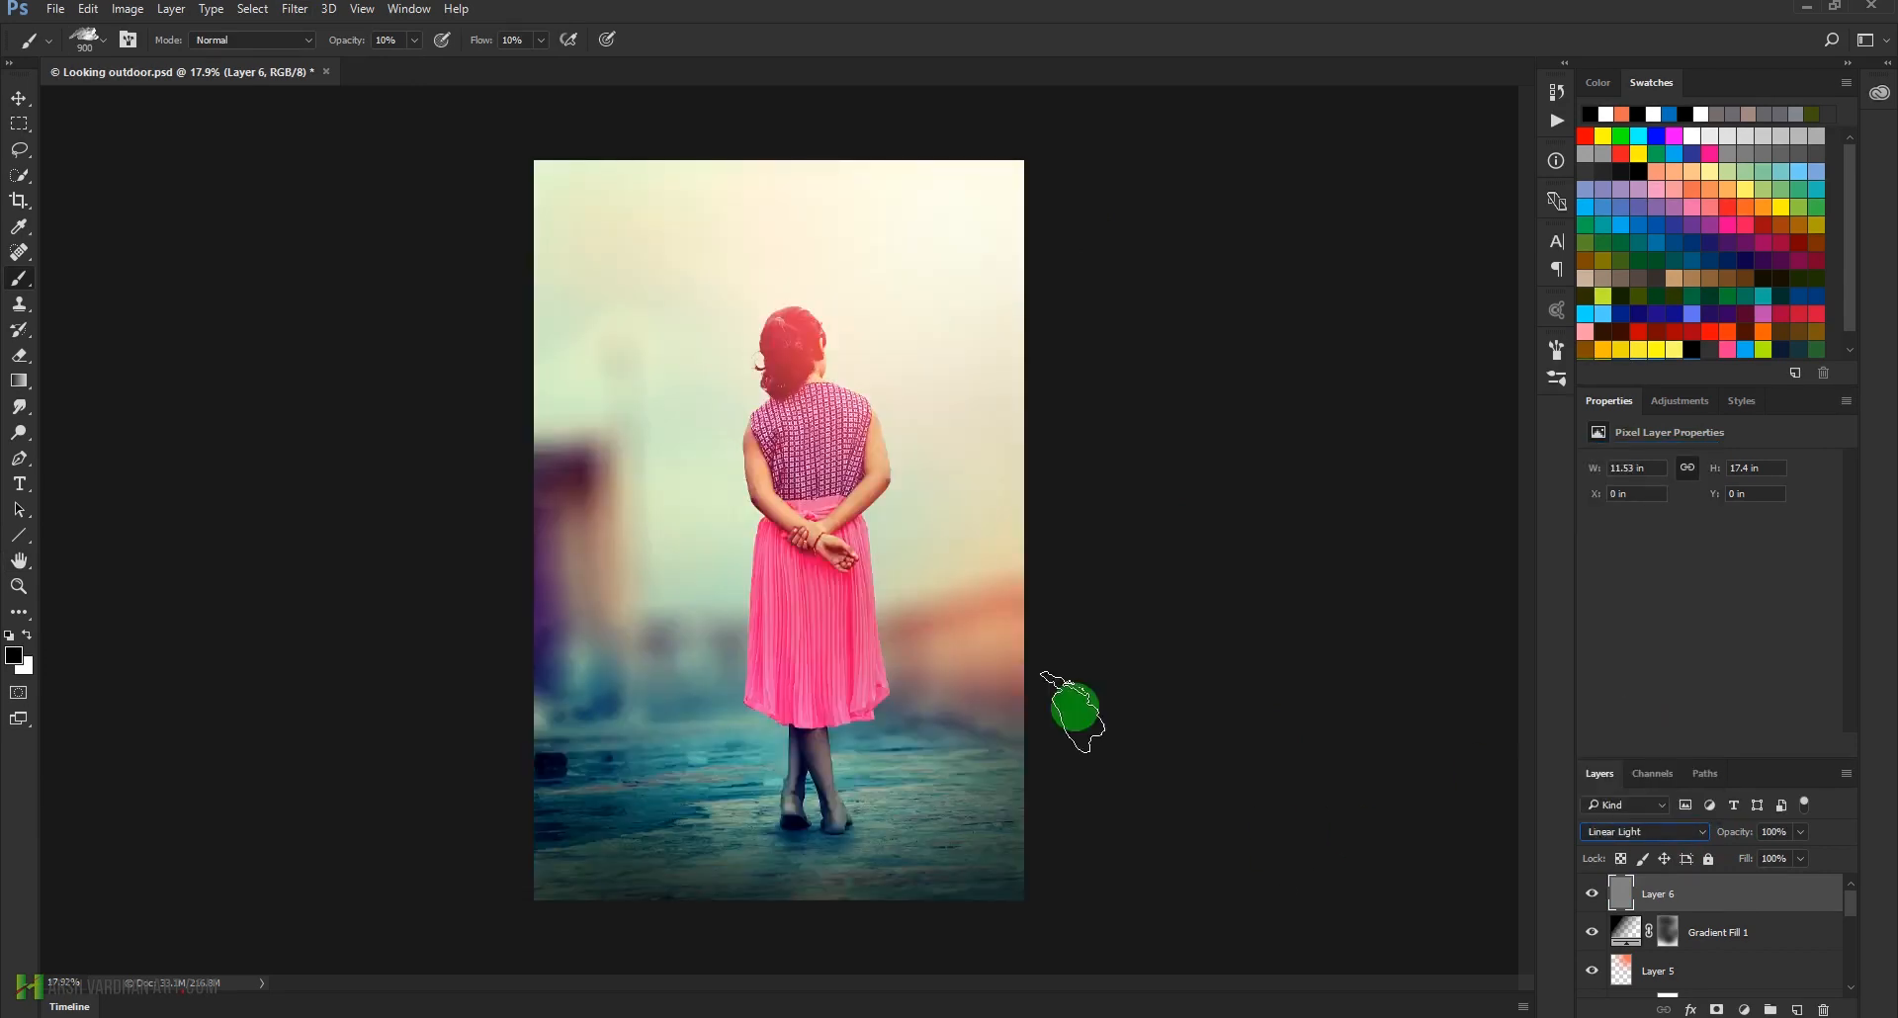
{"action": "left_click", "coordinate": [949, 511]}
{"action": "left_click_drag", "start_coordinate": [949, 511], "coordinate": [928, 506]}
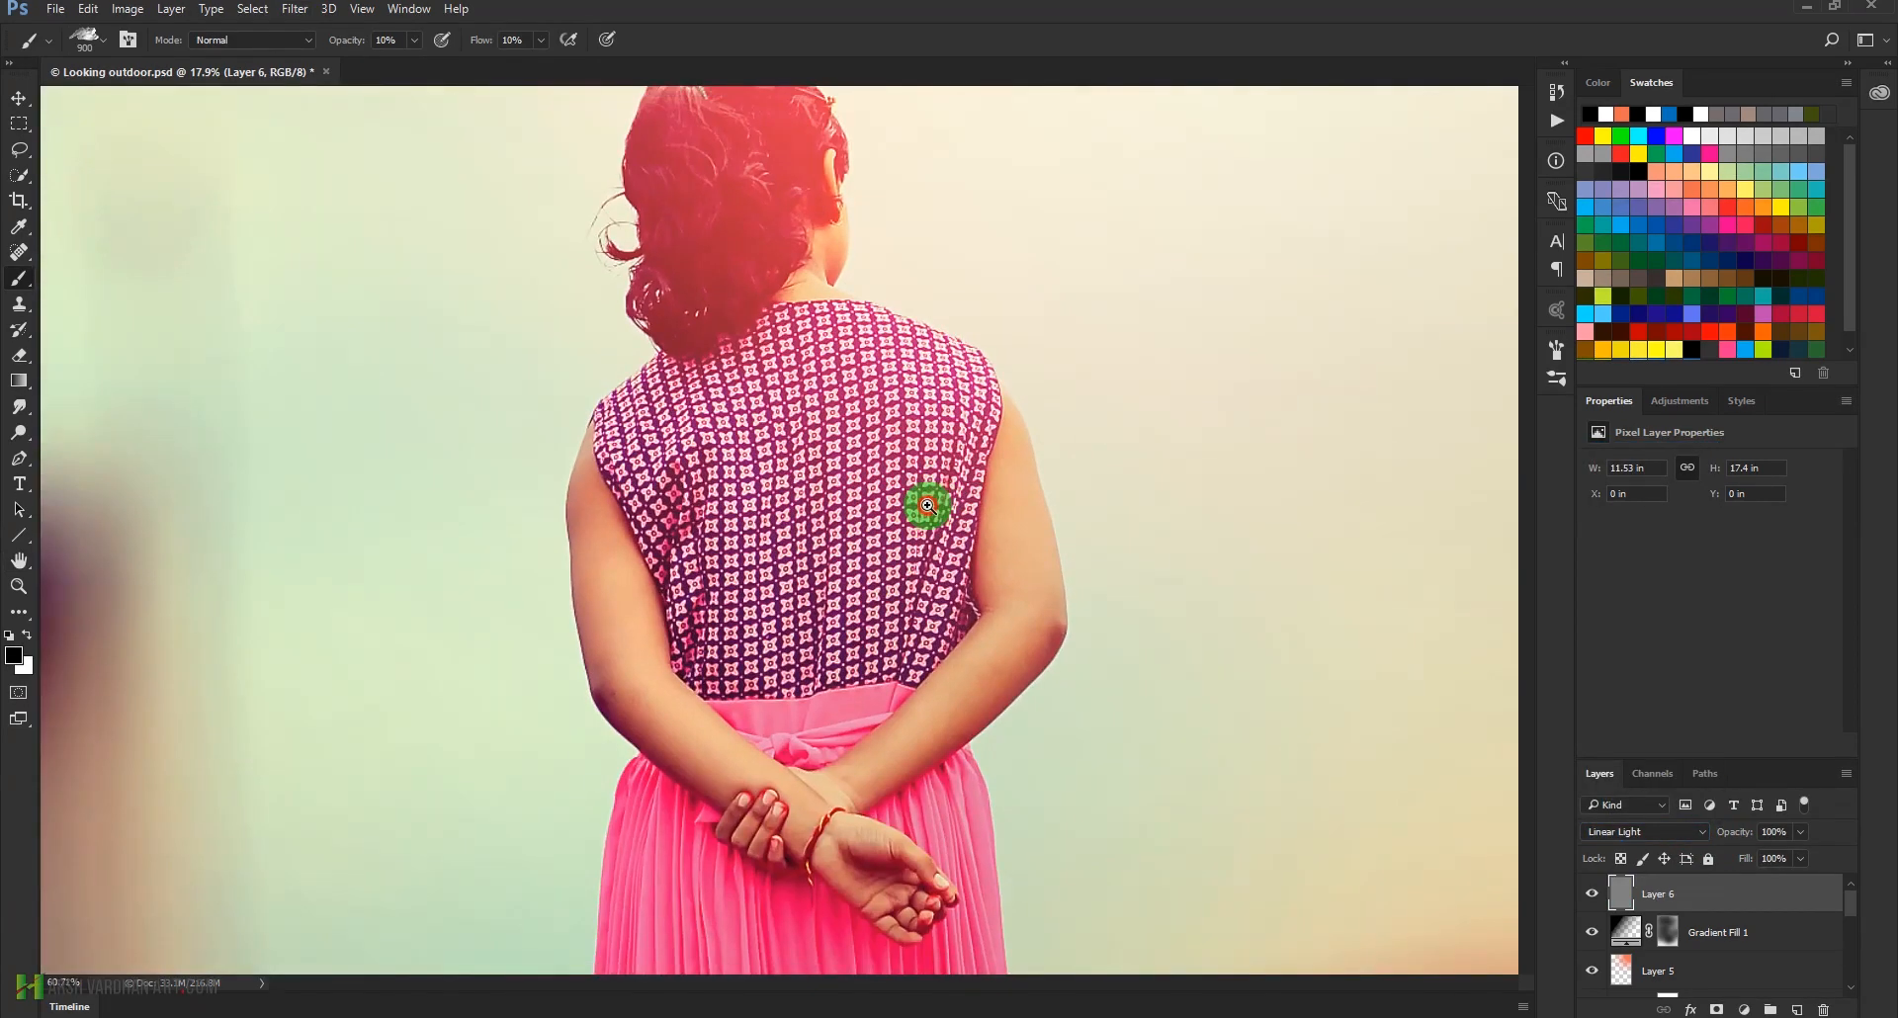
{"action": "left_click_drag", "start_coordinate": [950, 714], "coordinate": [979, 848]}
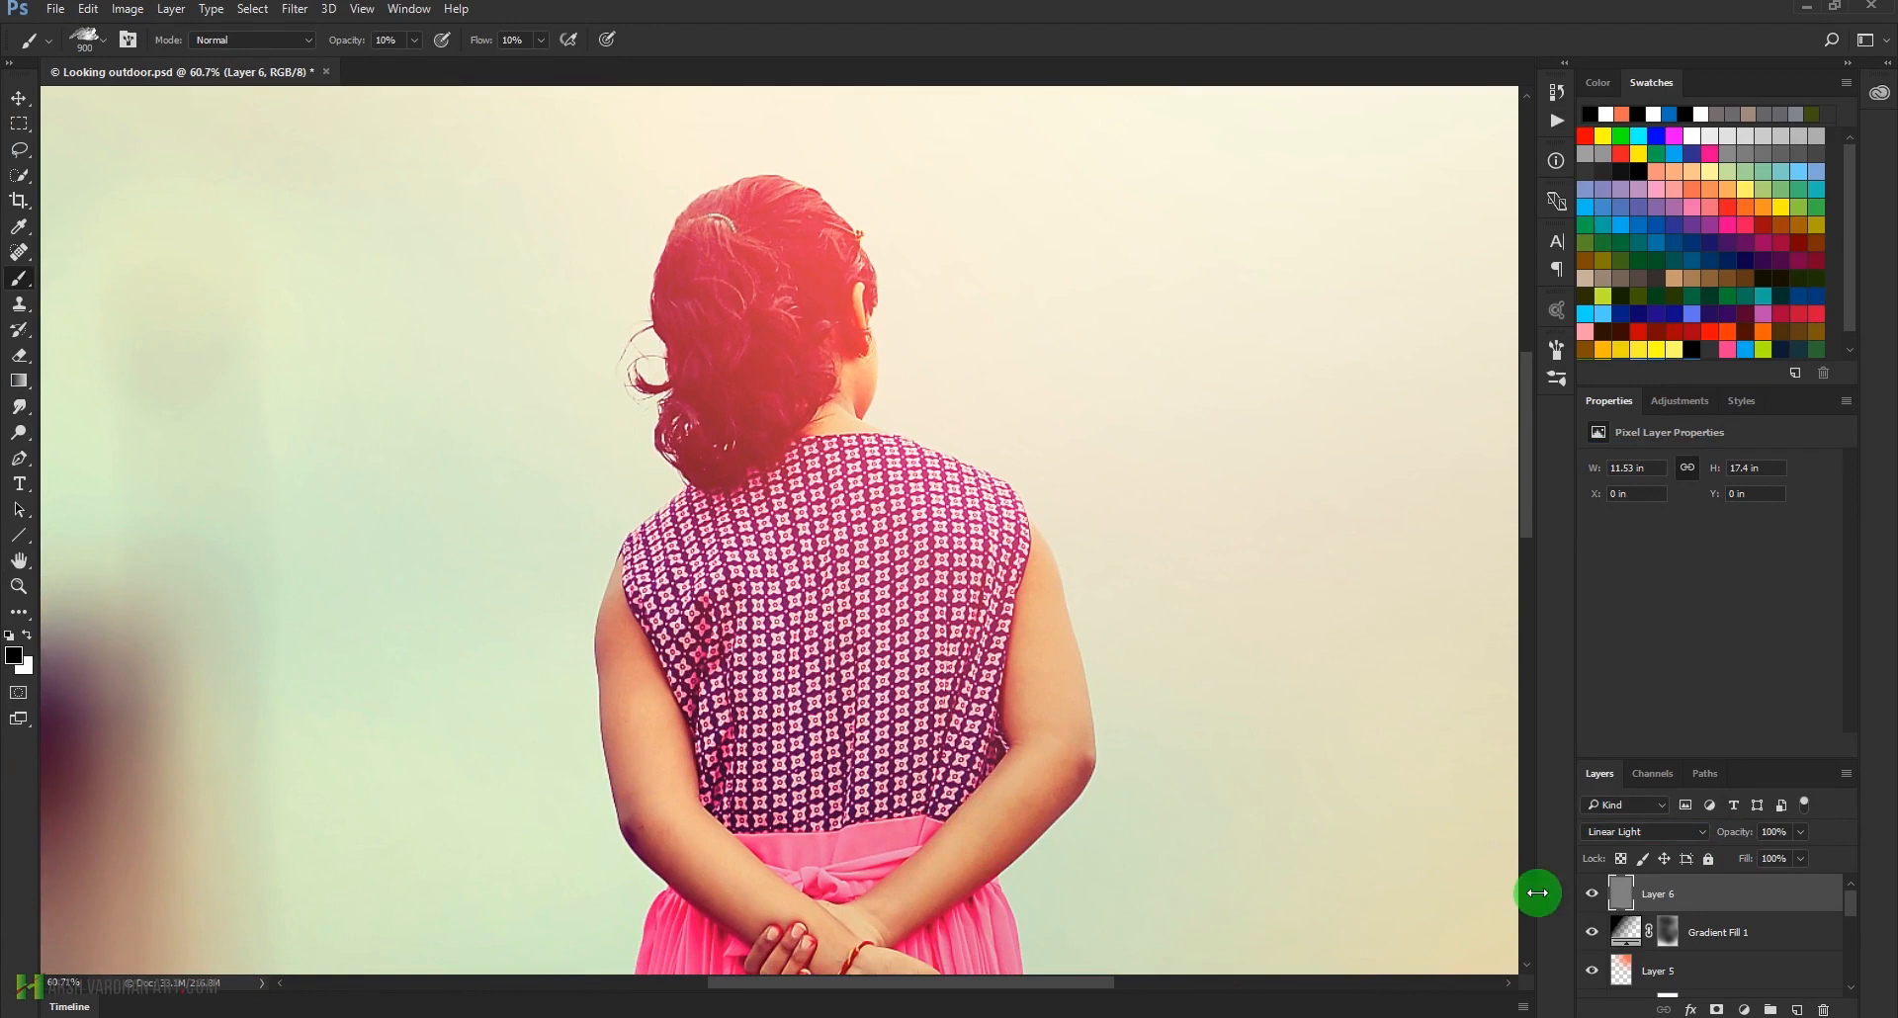
Compare the photo with and without Layer 6's sharpening, and fit the whole image in view
{"action": "left_click", "coordinate": [1596, 897]}
{"action": "left_click", "coordinate": [1597, 897]}
{"action": "left_click", "coordinate": [1597, 897]}
{"action": "left_click", "coordinate": [1598, 897]}
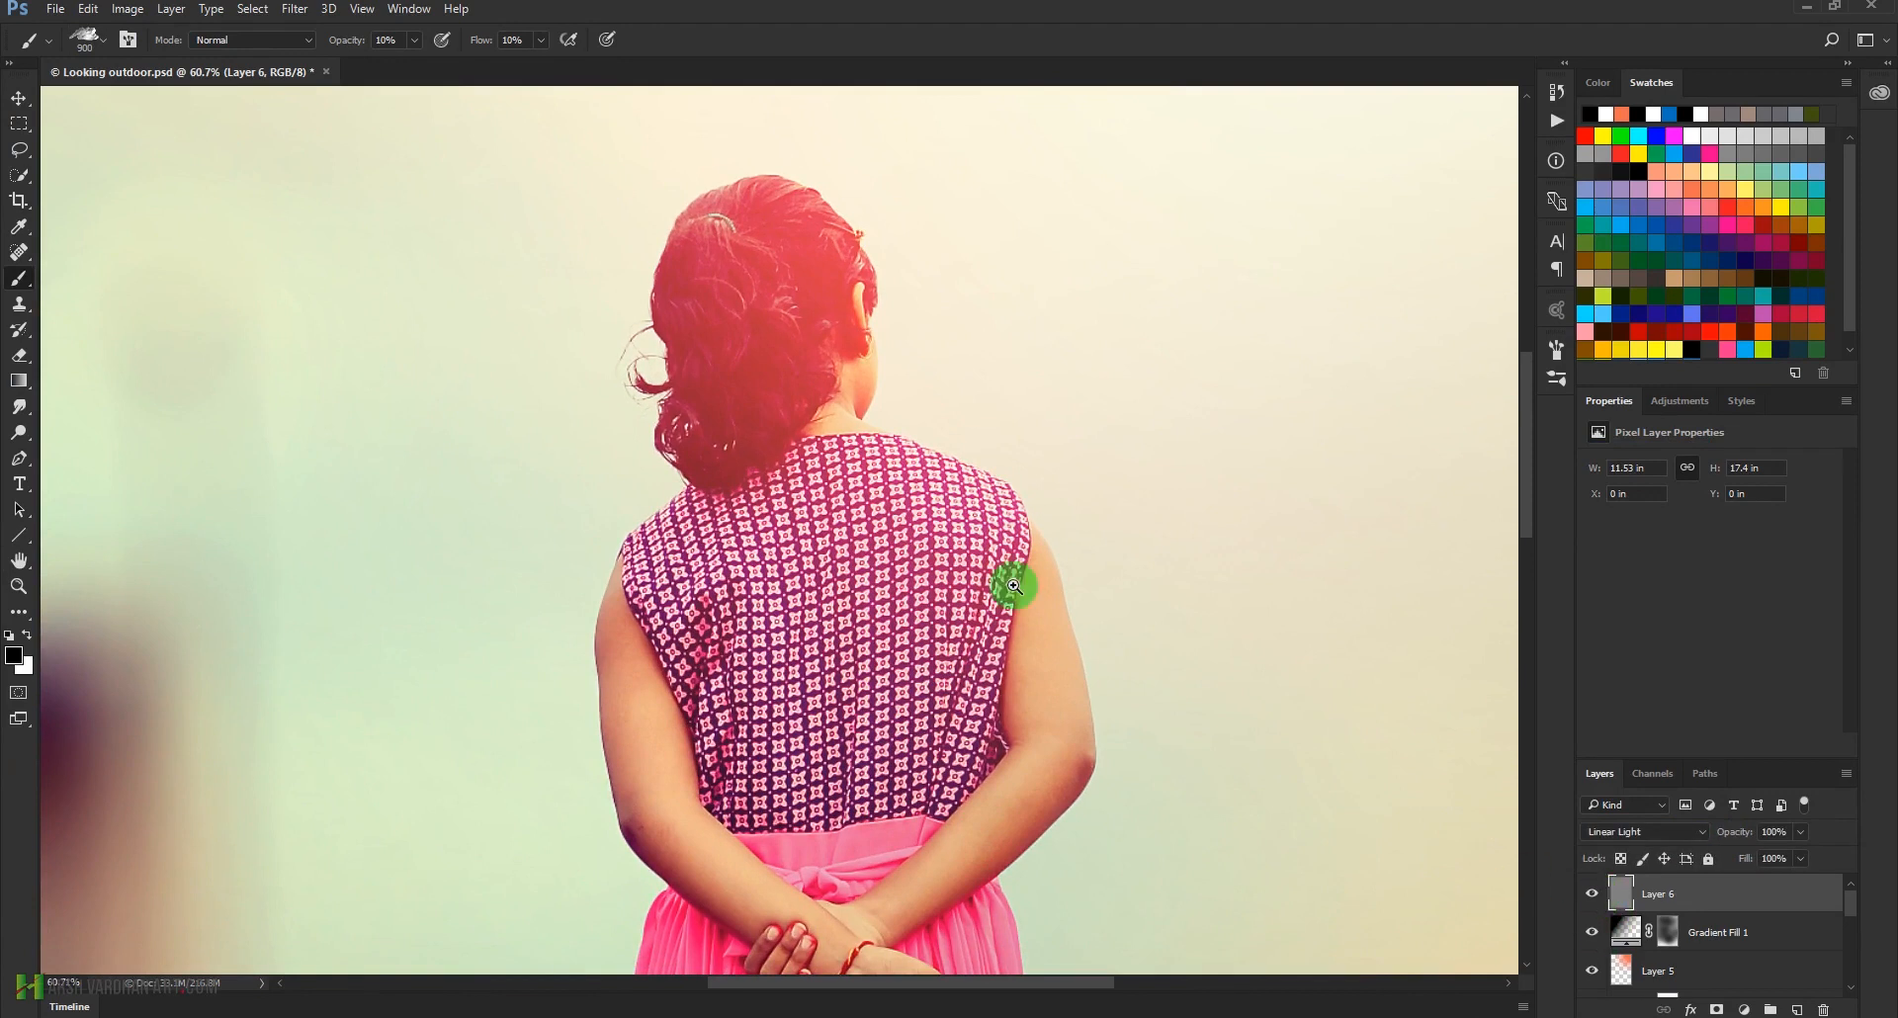
{"action": "left_click_drag", "start_coordinate": [969, 491], "coordinate": [860, 504]}
{"action": "key", "text": "ctrl+0"}
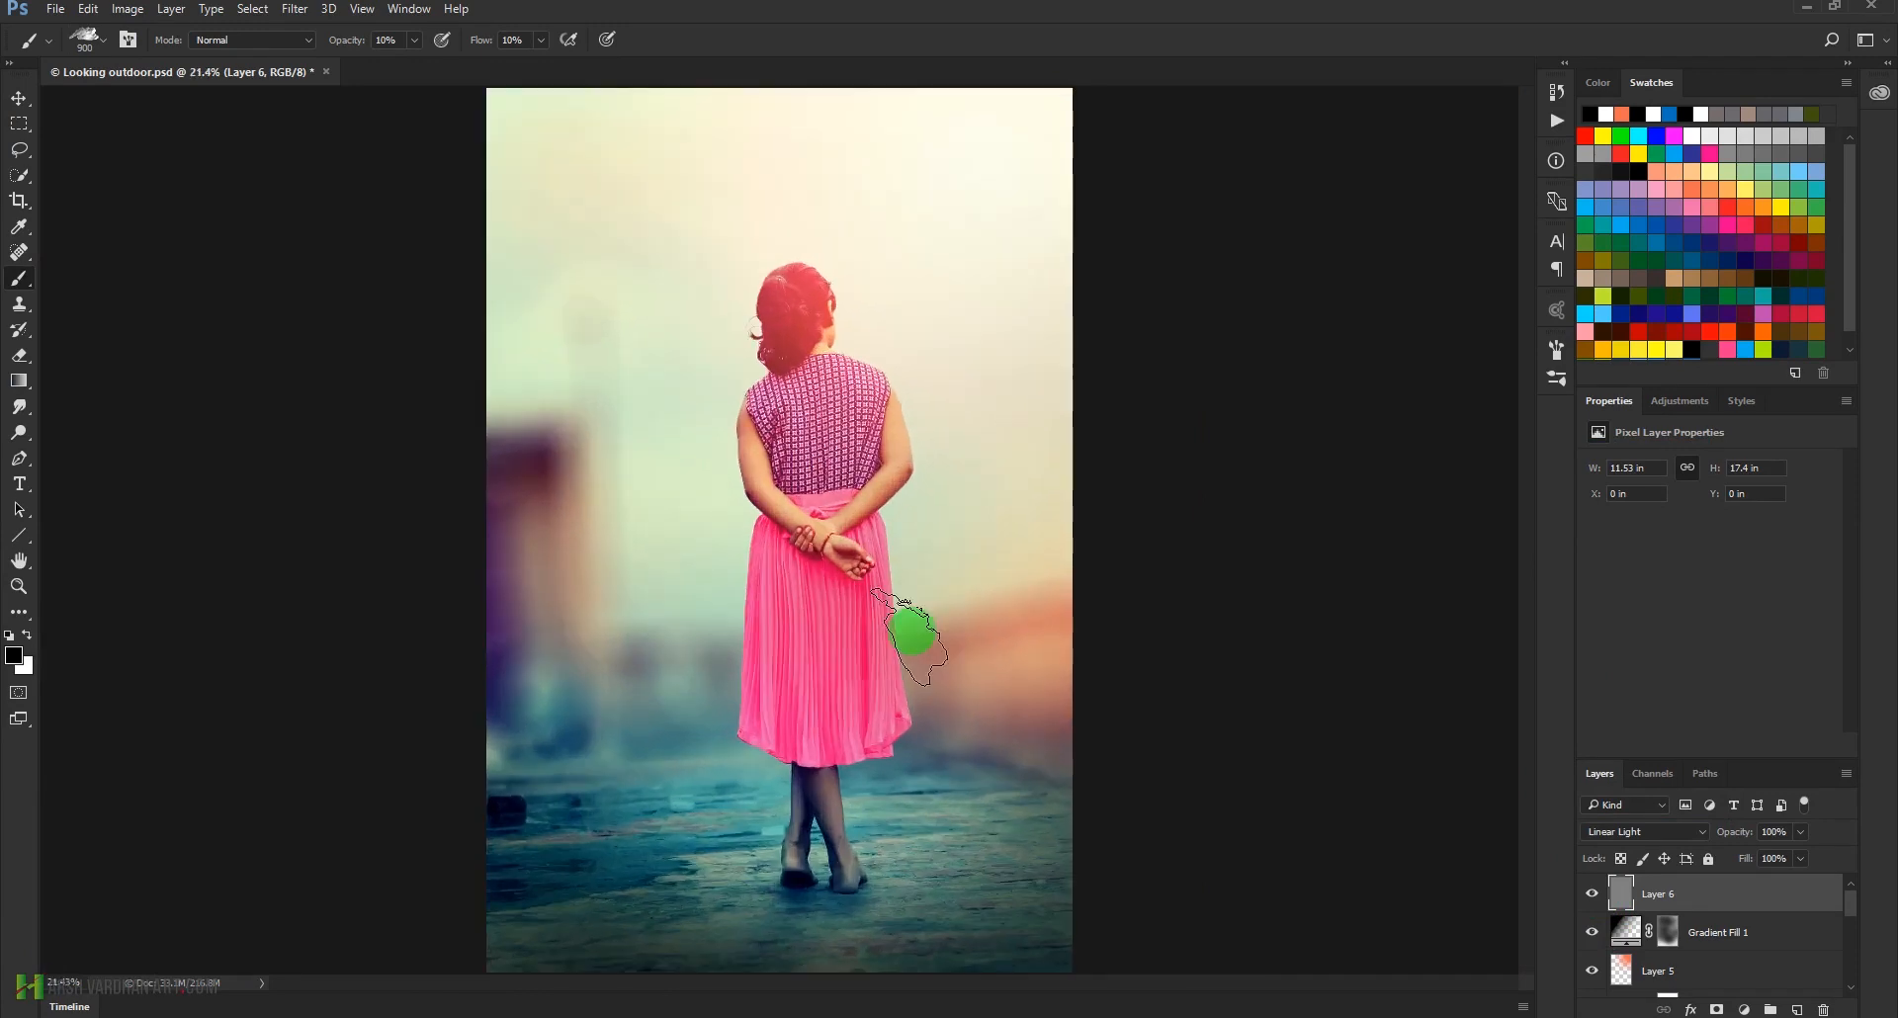
Select all layers from Layer 6 down to Layer 1 and group them above the Background layer
{"action": "scroll", "coordinate": [1730, 920], "scroll_direction": "down", "scroll_amount": 5}
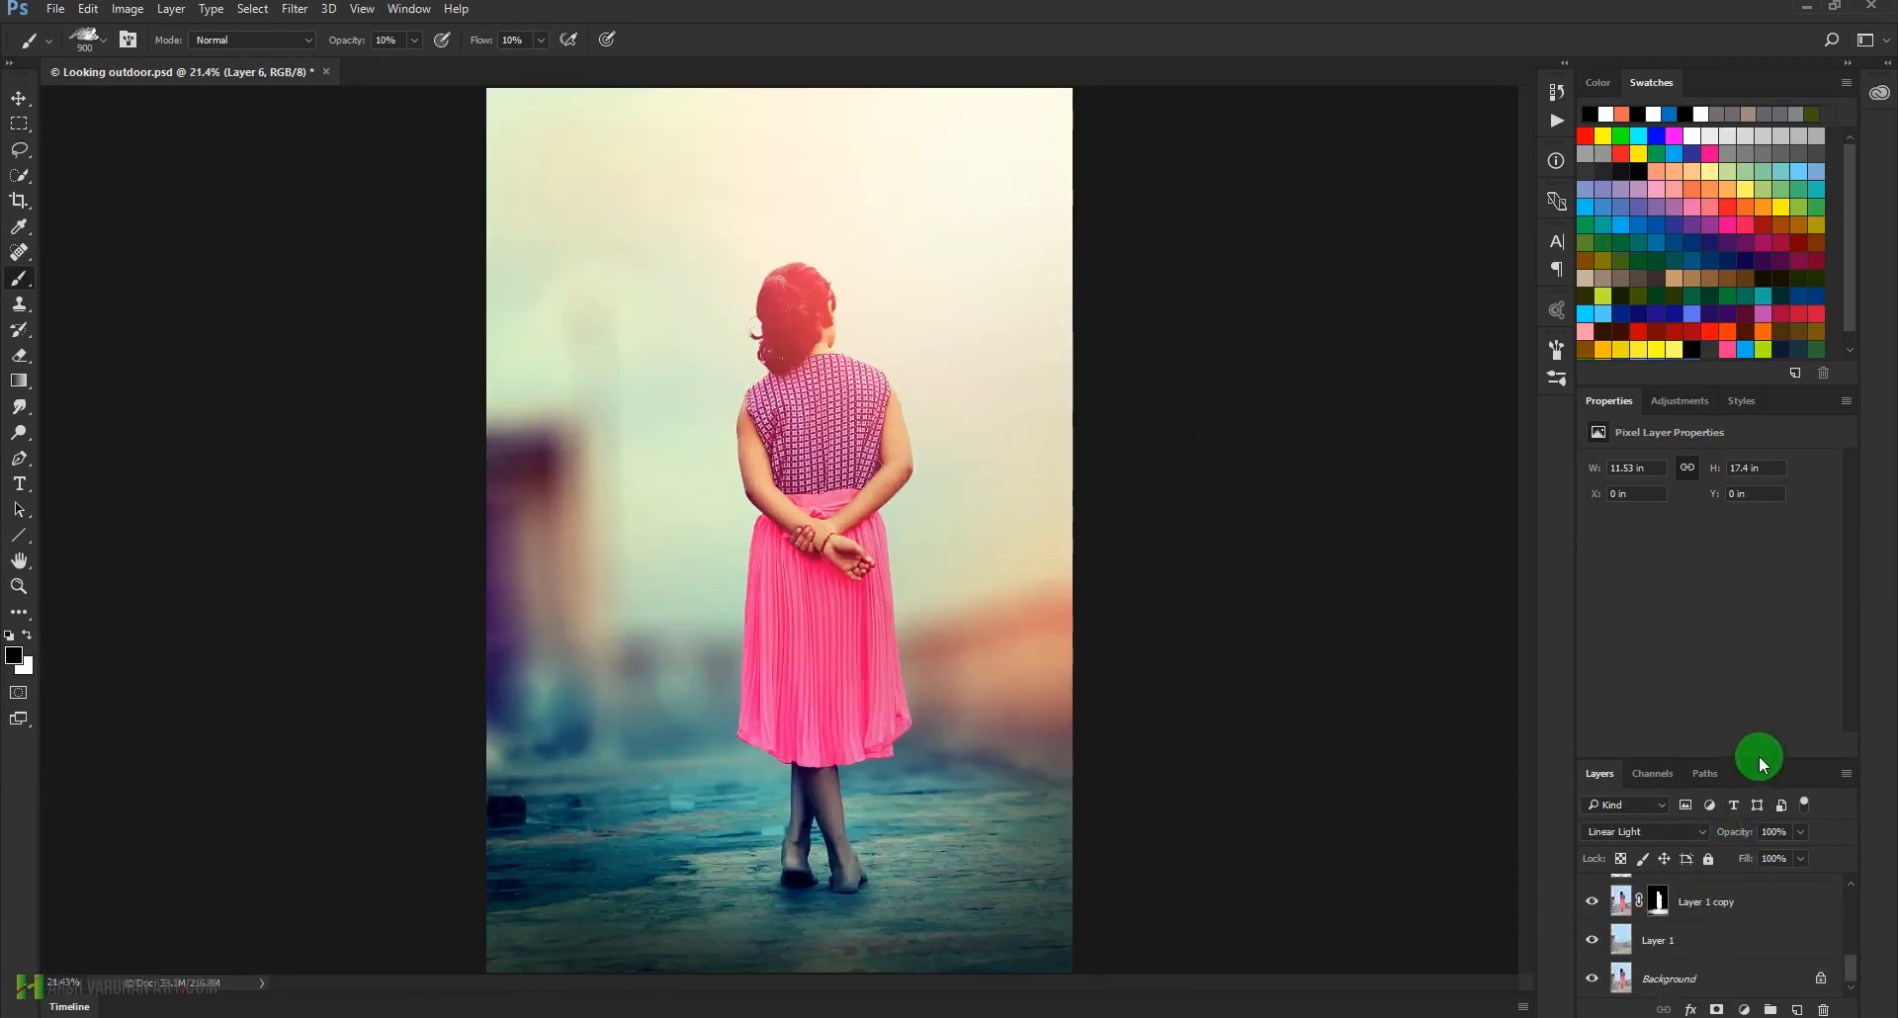
{"action": "left_click_drag", "start_coordinate": [1759, 756], "coordinate": [1762, 624]}
{"action": "scroll", "coordinate": [1704, 906], "scroll_direction": "up", "scroll_amount": 5}
{"action": "scroll", "coordinate": [1704, 906], "scroll_direction": "down", "scroll_amount": 5}
{"action": "left_click", "coordinate": [1690, 940]}
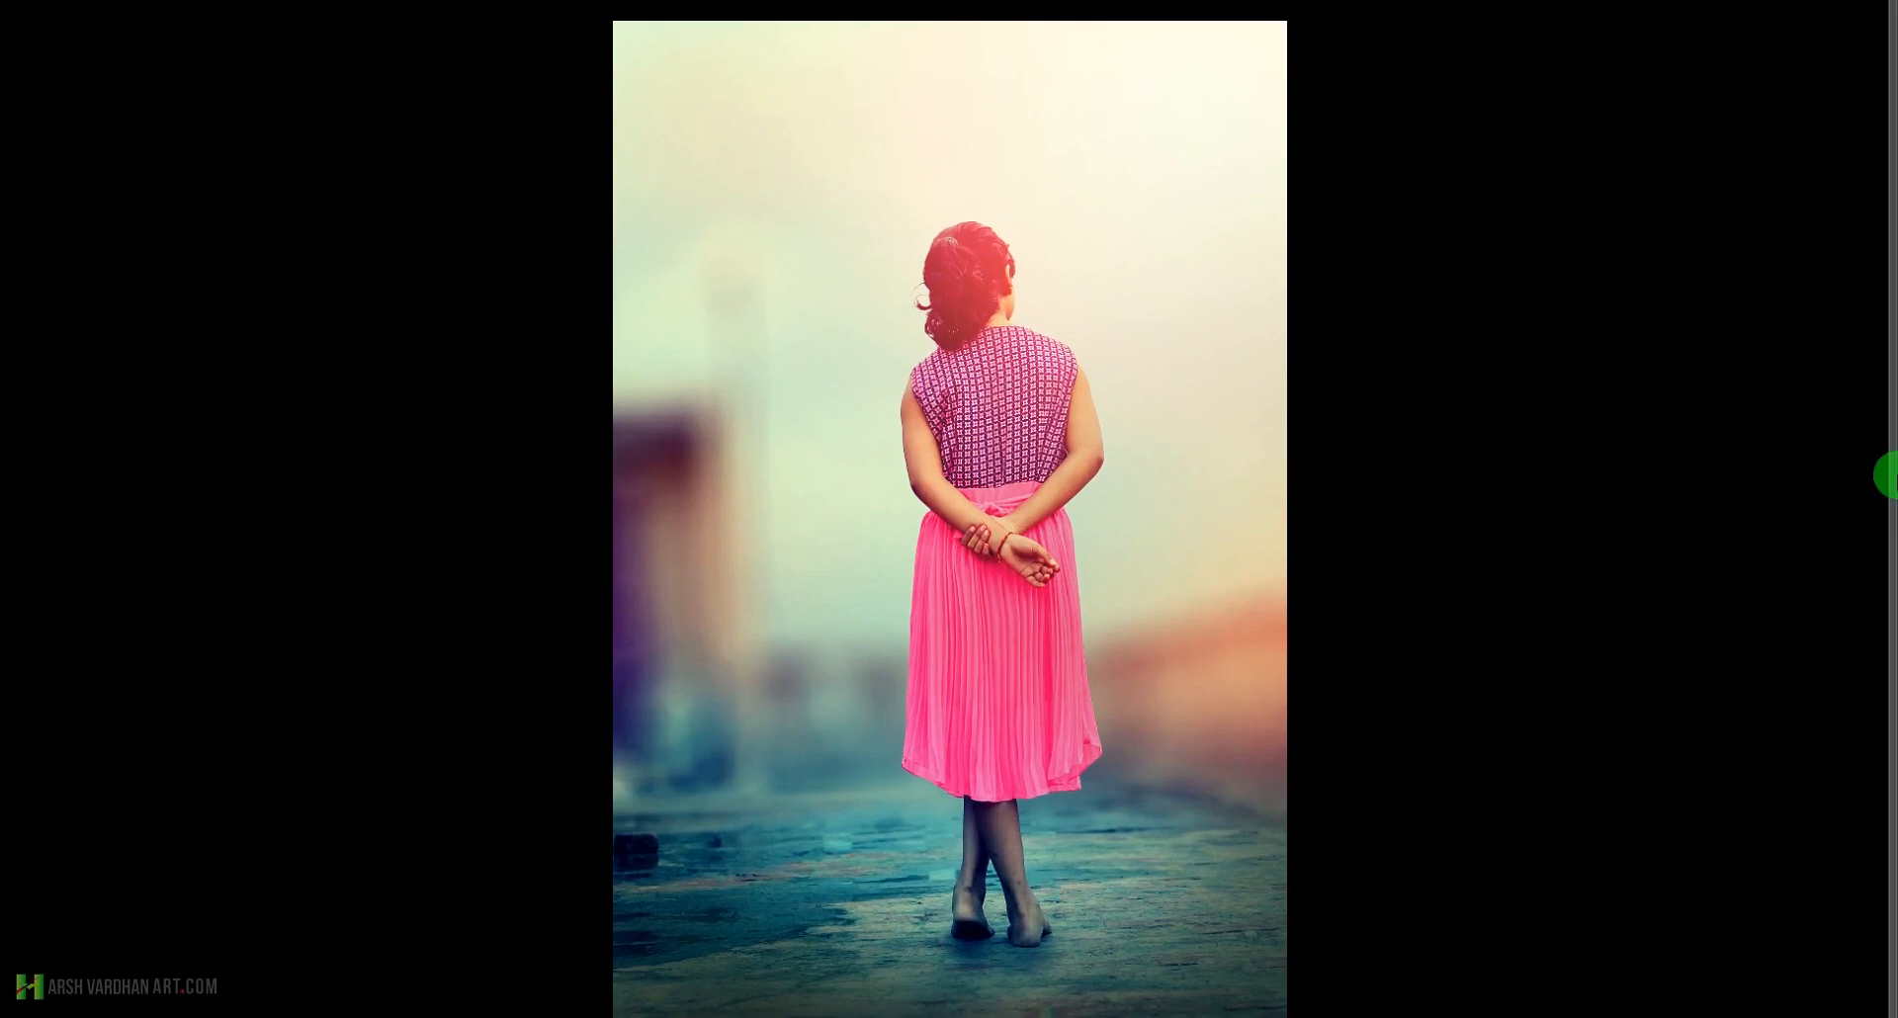
Compare the retouched photo with the original in full-screen view by hiding and reshowing the layer group
{"action": "mouse_move", "coordinate": [1886, 475]}
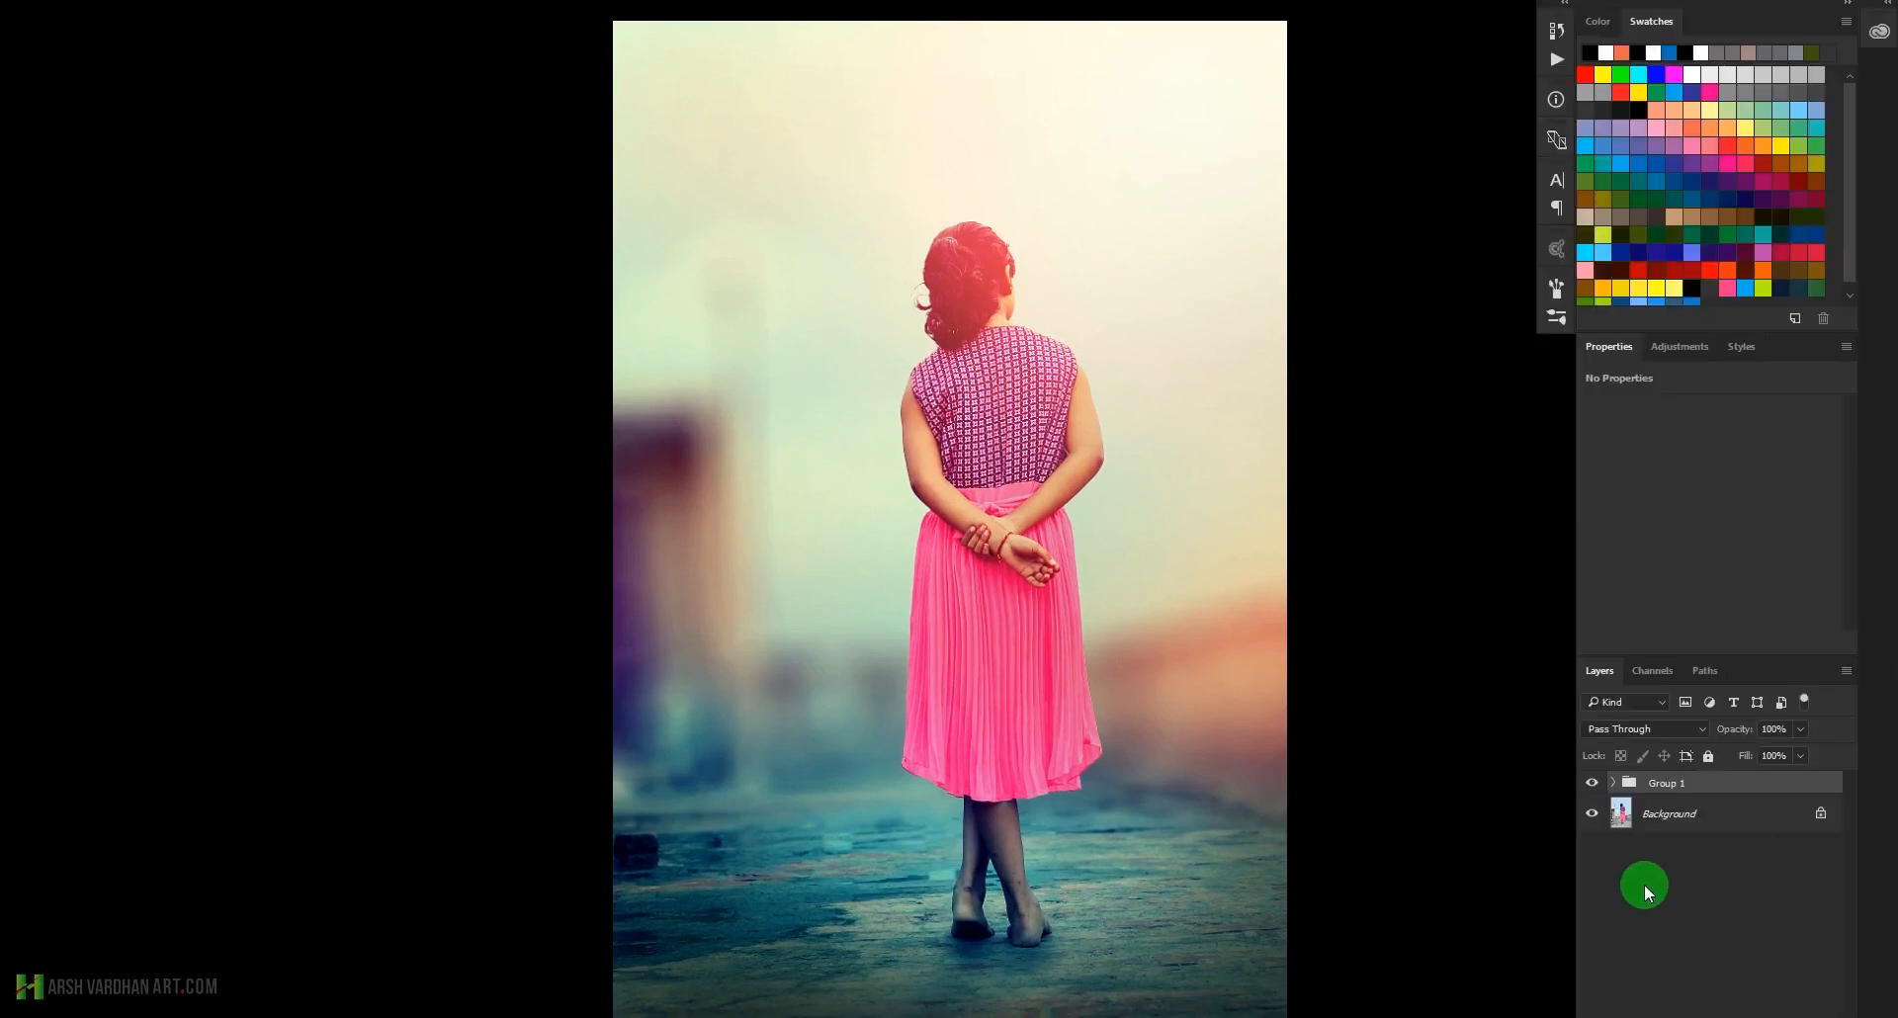
{"action": "left_click", "coordinate": [1592, 784]}
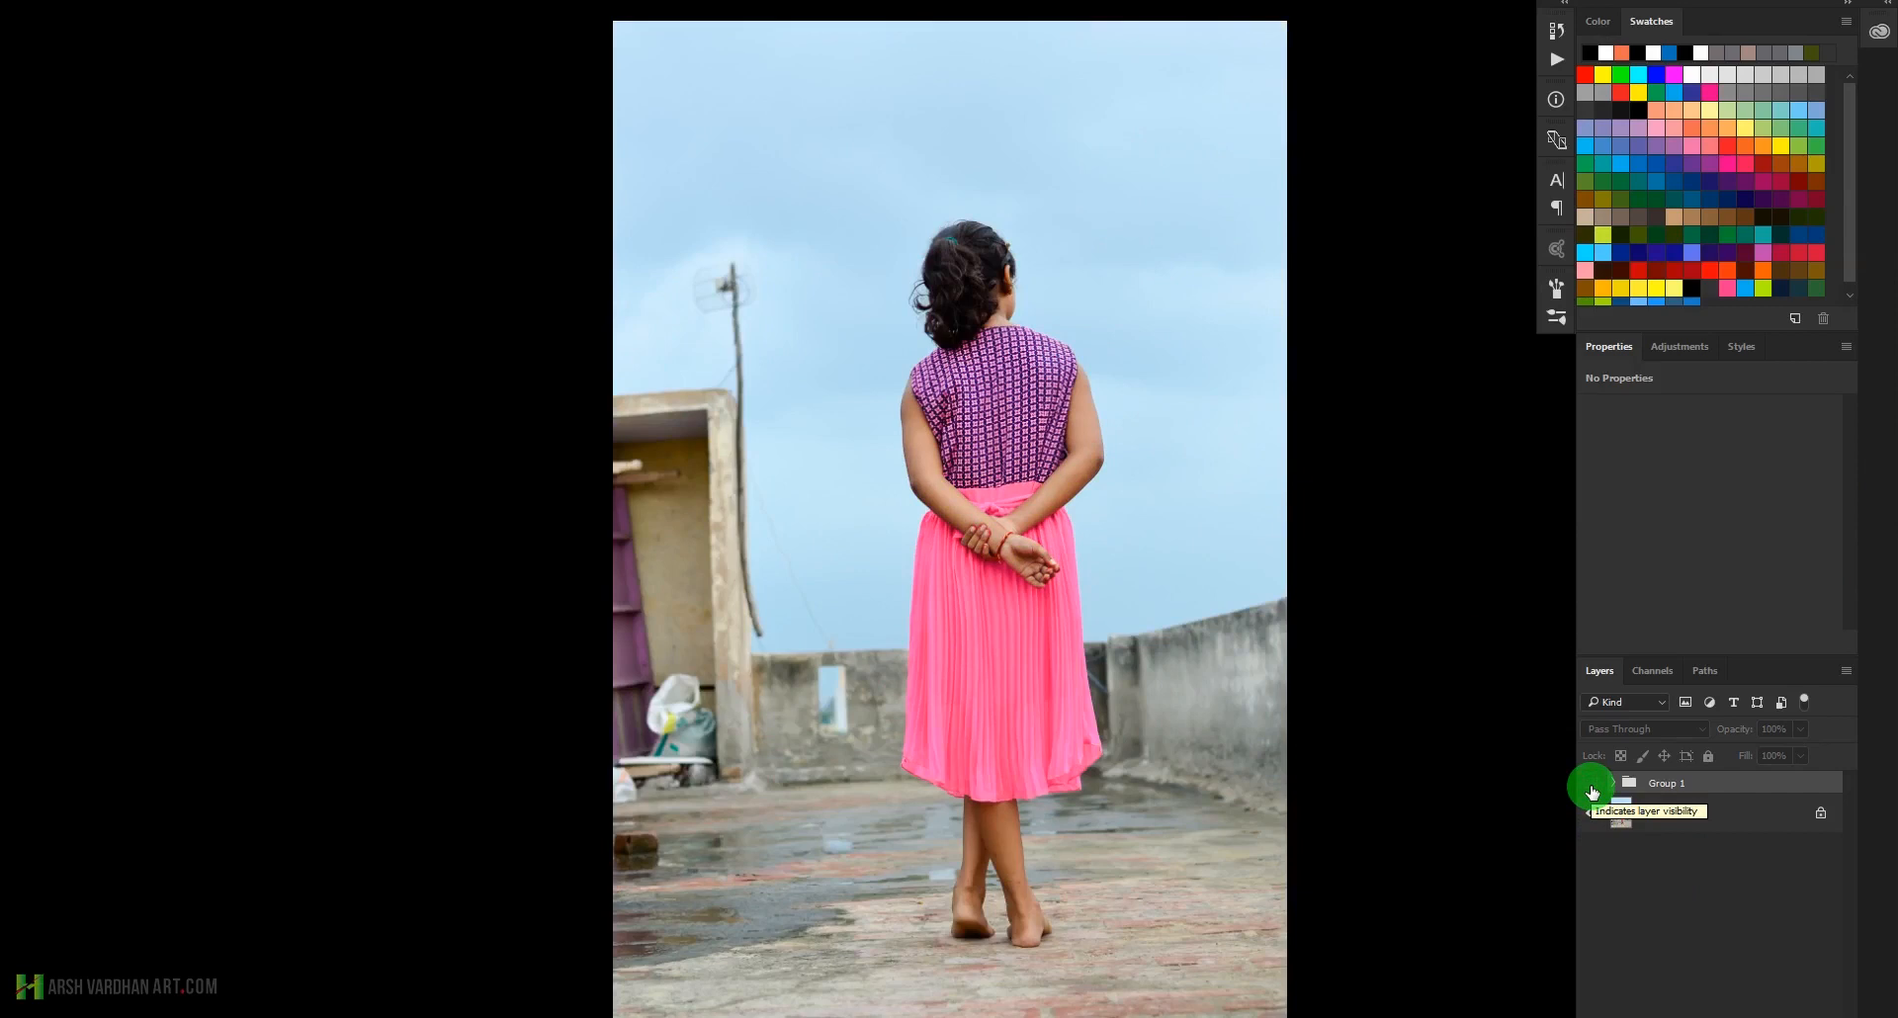
{"action": "left_click", "coordinate": [1592, 786]}
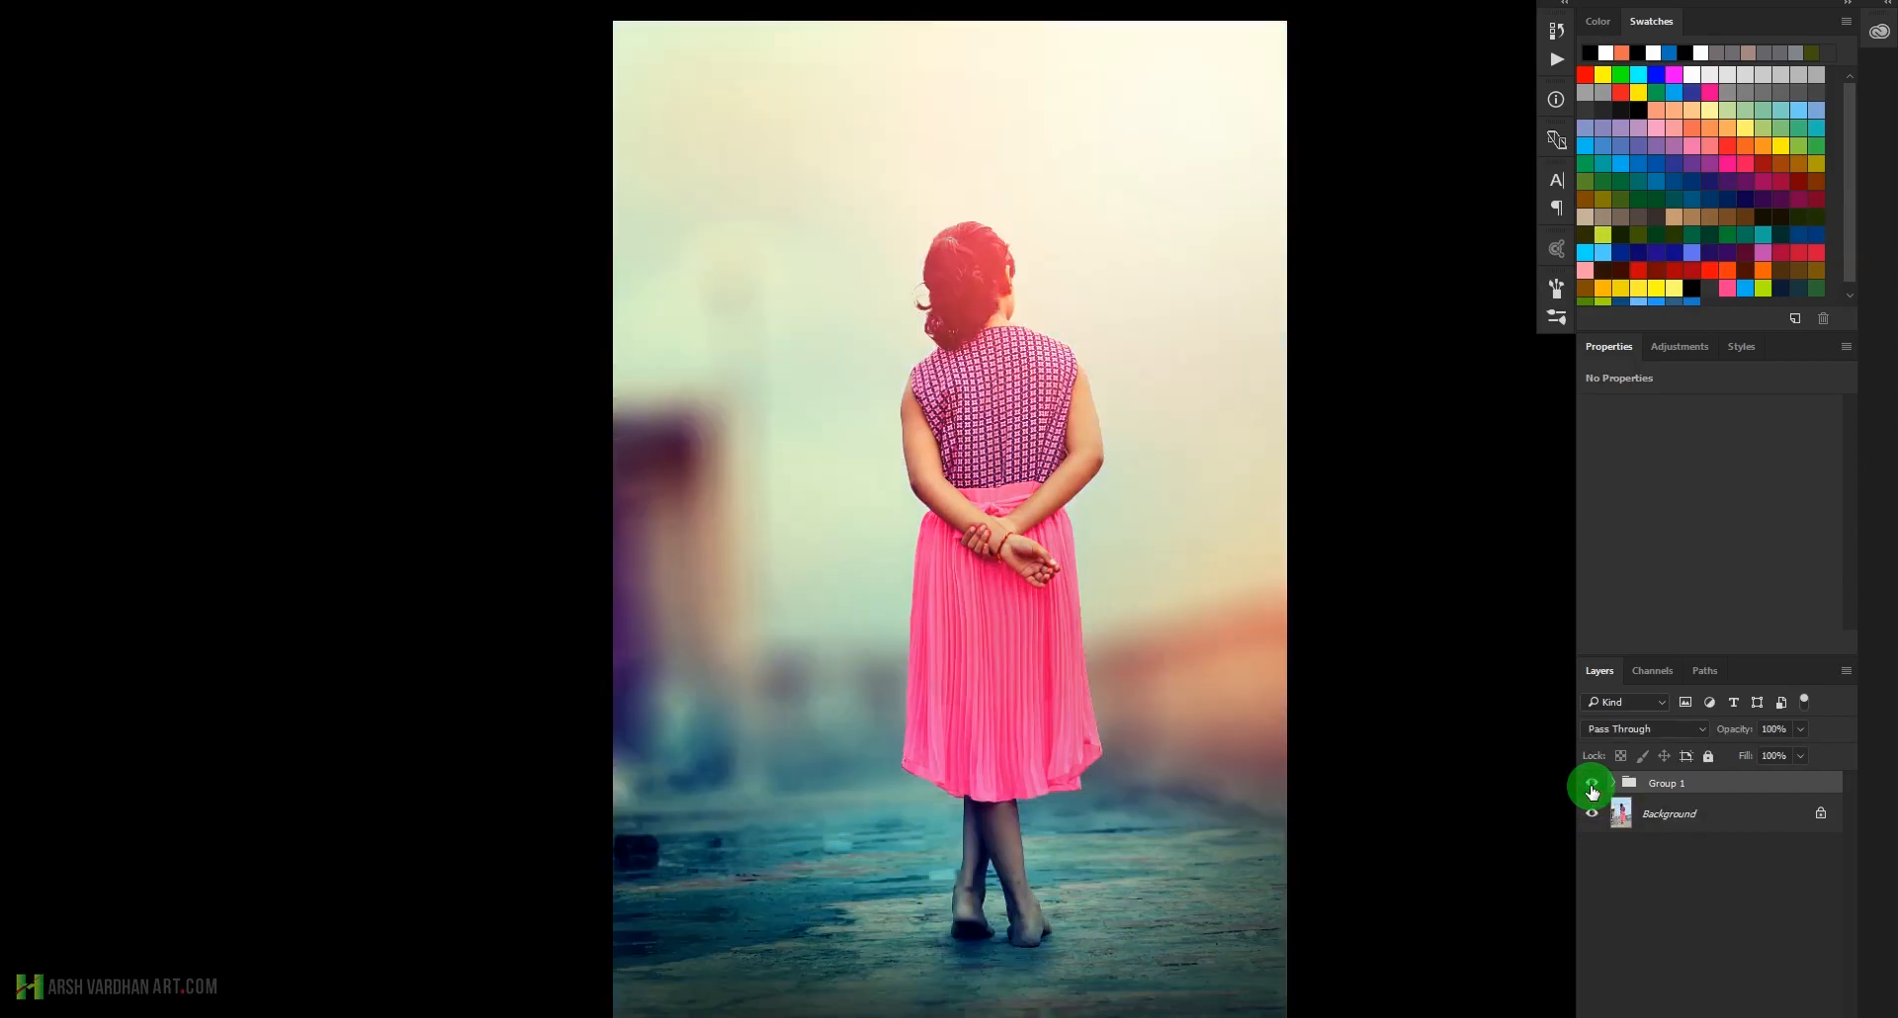